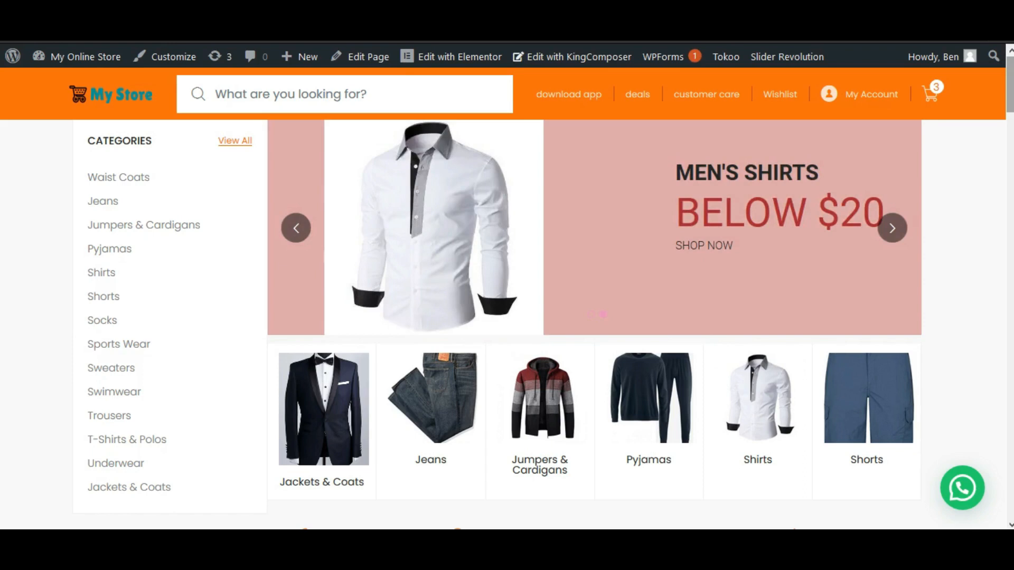
Advance the homepage hero banner and scroll down through the storefront sections to Deals of the day.
left_click(892, 228)
scroll(346, 283, "down", 5)
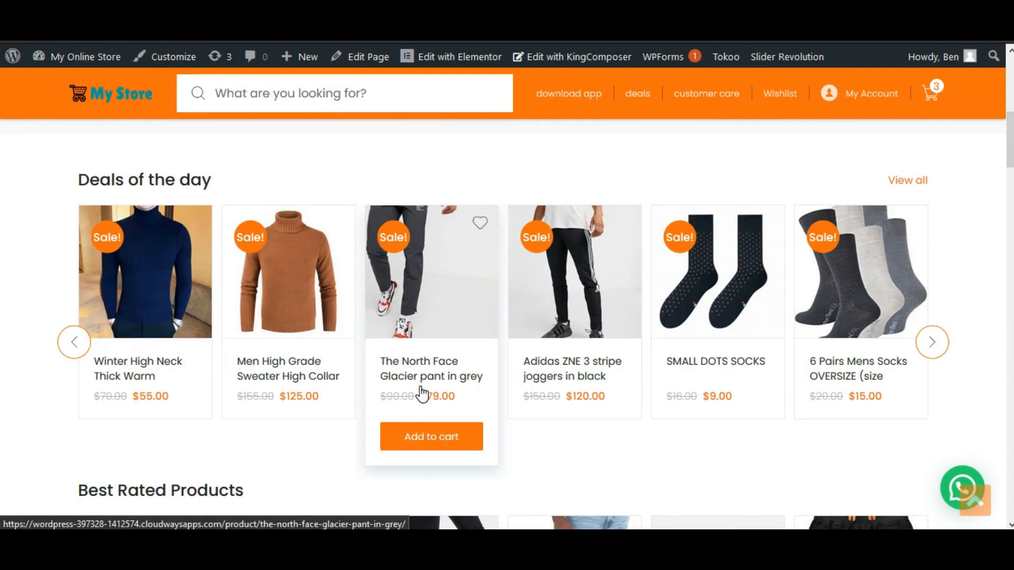
scroll(931, 202, "down", 10)
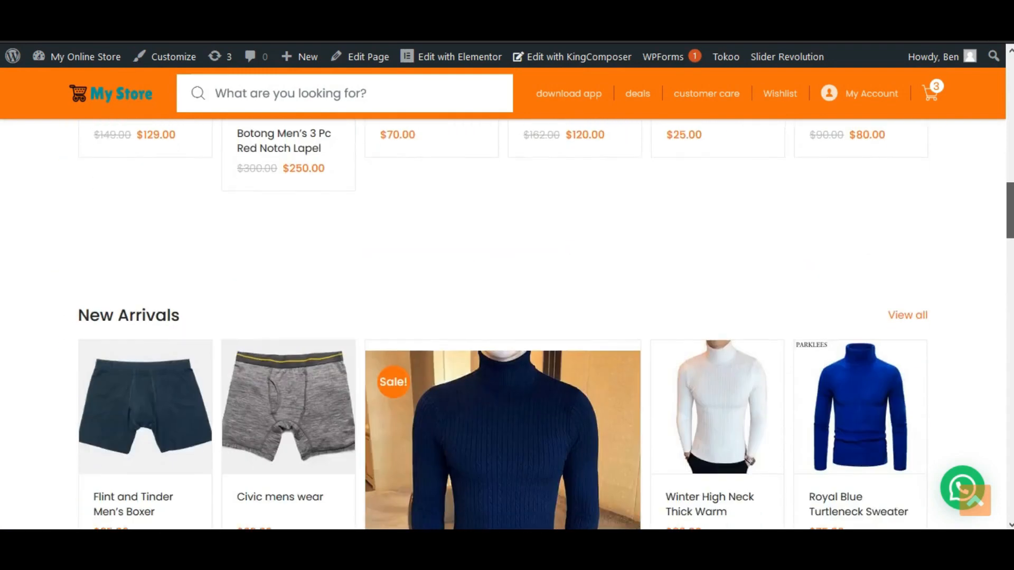
scroll(507, 325, "down", 3)
scroll(503, 325, "up", 2)
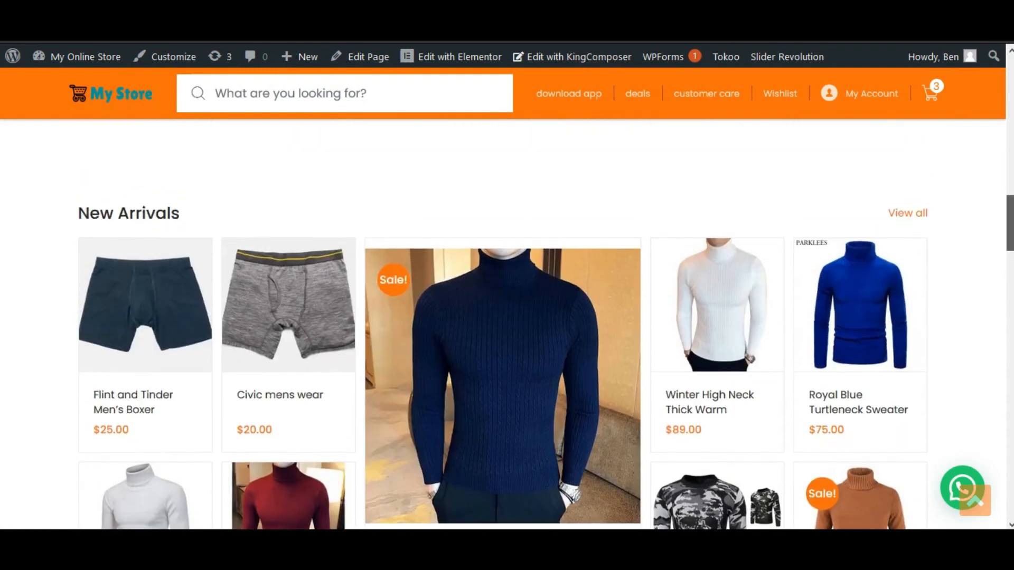
scroll(503, 324, "down", 10)
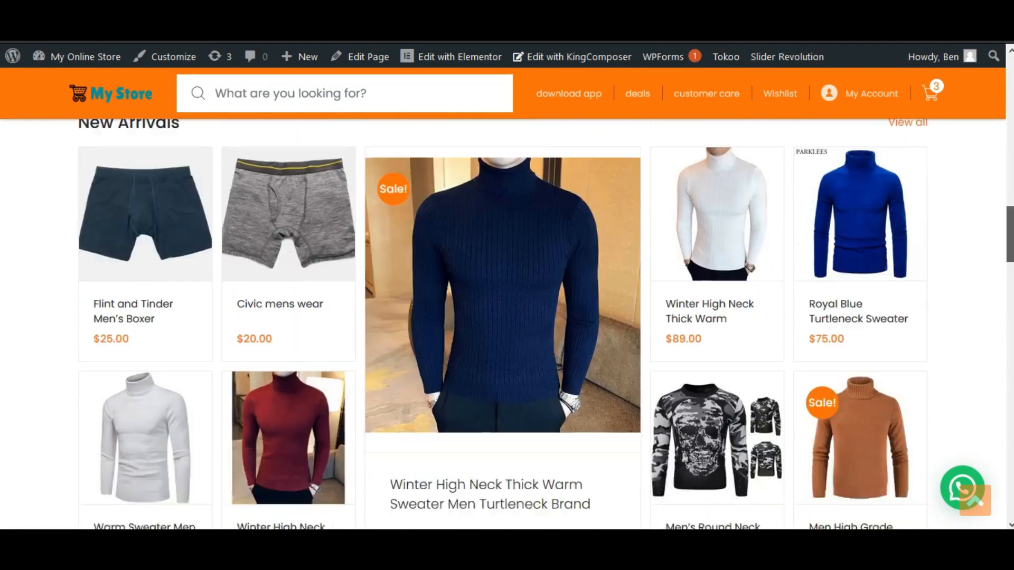
scroll(507, 325, "down", 8)
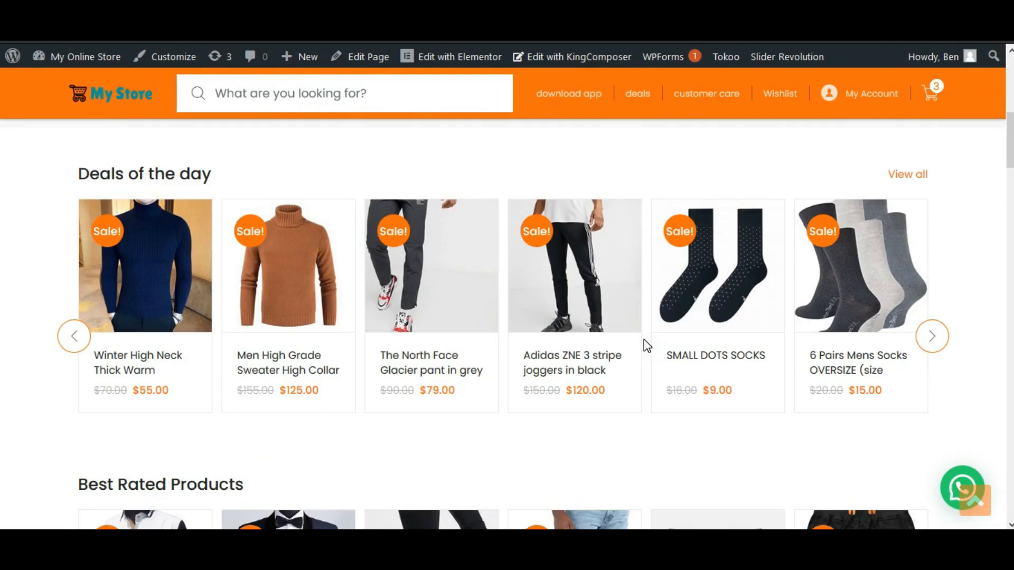
Add the grey North Face Glacier pant to the cart, reload, and open the Adidas joggers page.
mouse_move(425, 433)
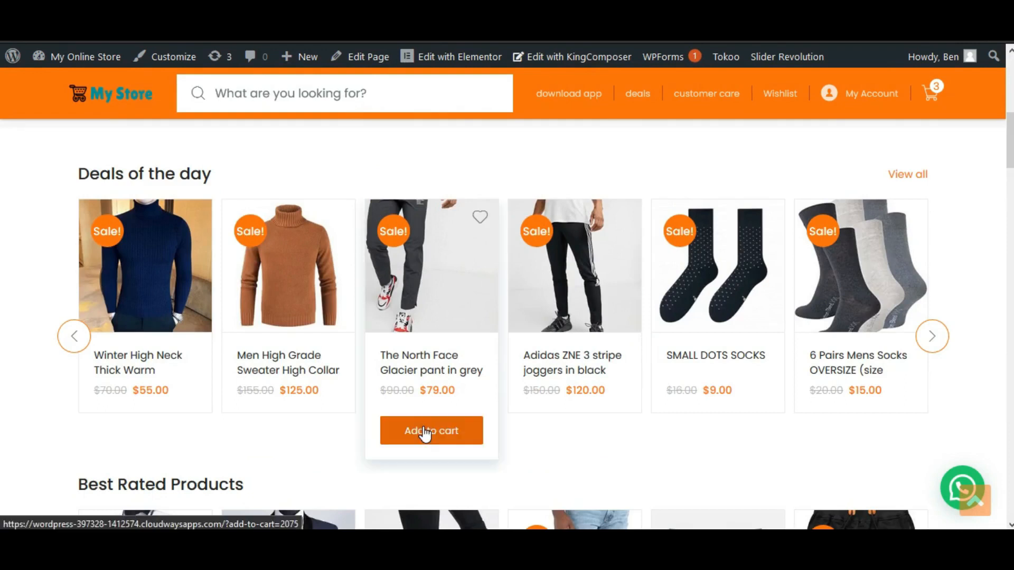
left_click(425, 431)
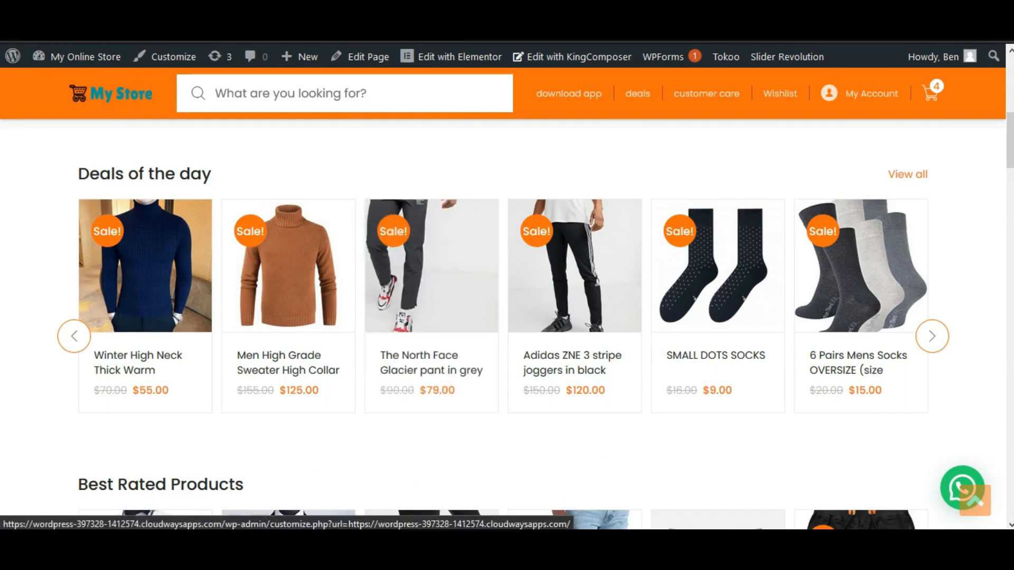
key("F5")
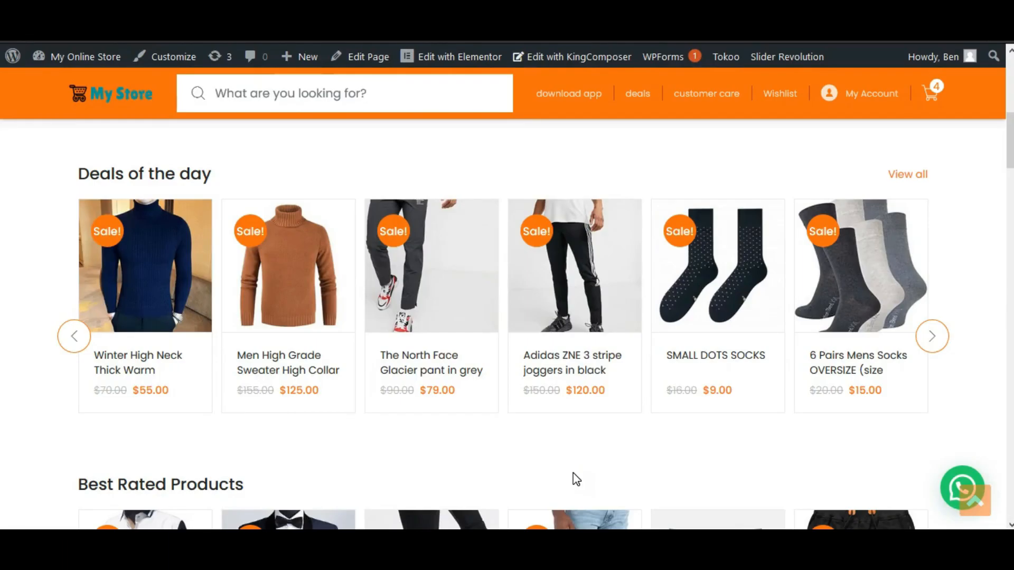
left_click(581, 371)
Add 4 black Adidas ZNE 3 stripe joggers to the cart, then open the cart.
scroll(507, 317, "down", 7)
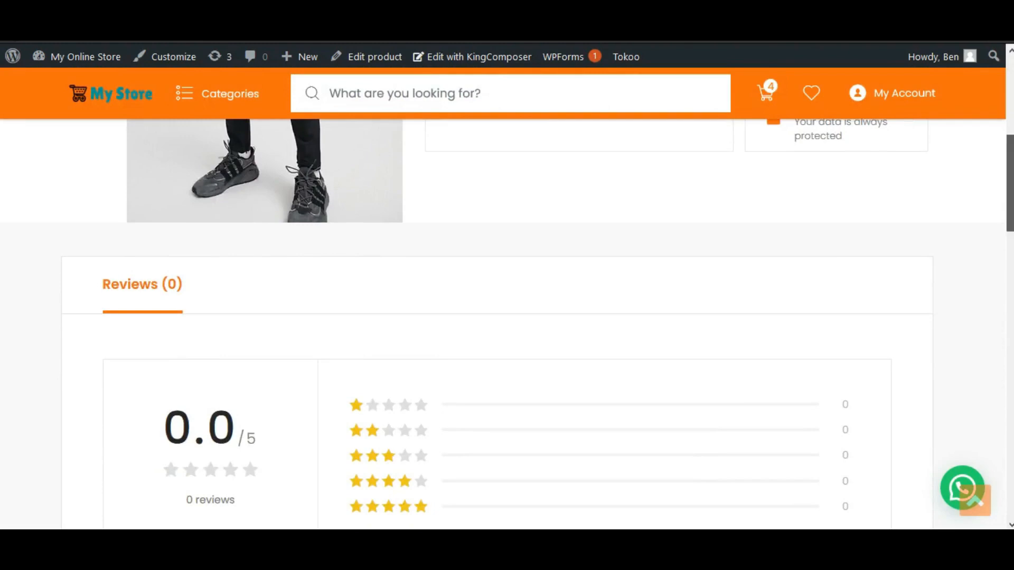
scroll(506, 325, "down", 1)
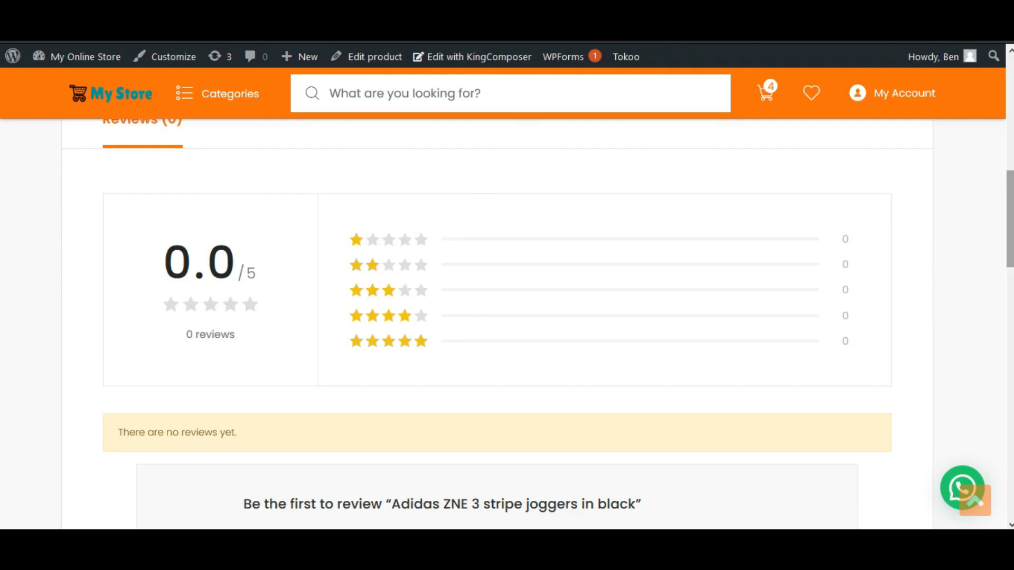
scroll(538, 317, "down", 10)
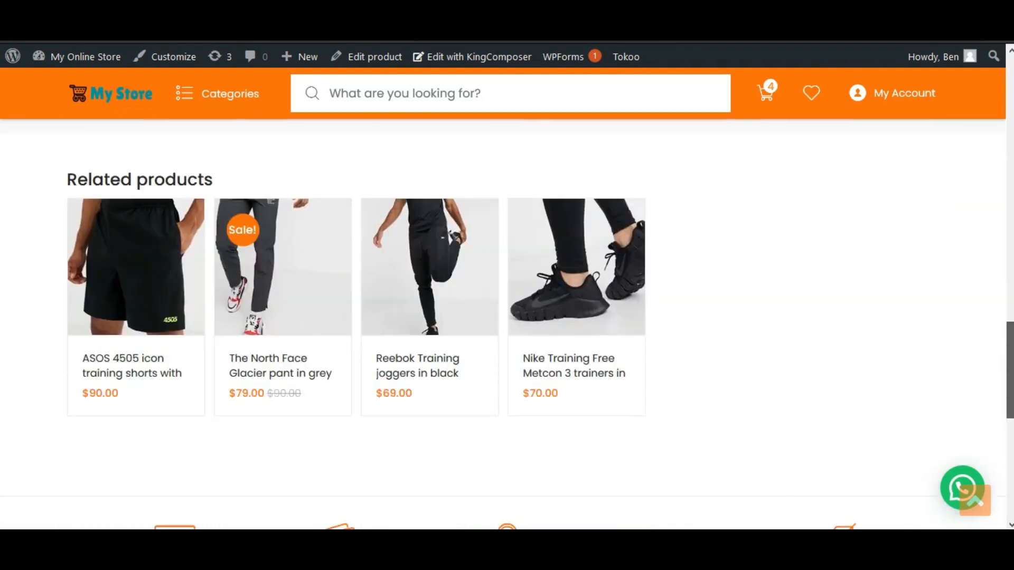
left_click_drag(1009, 370, 1010, 371)
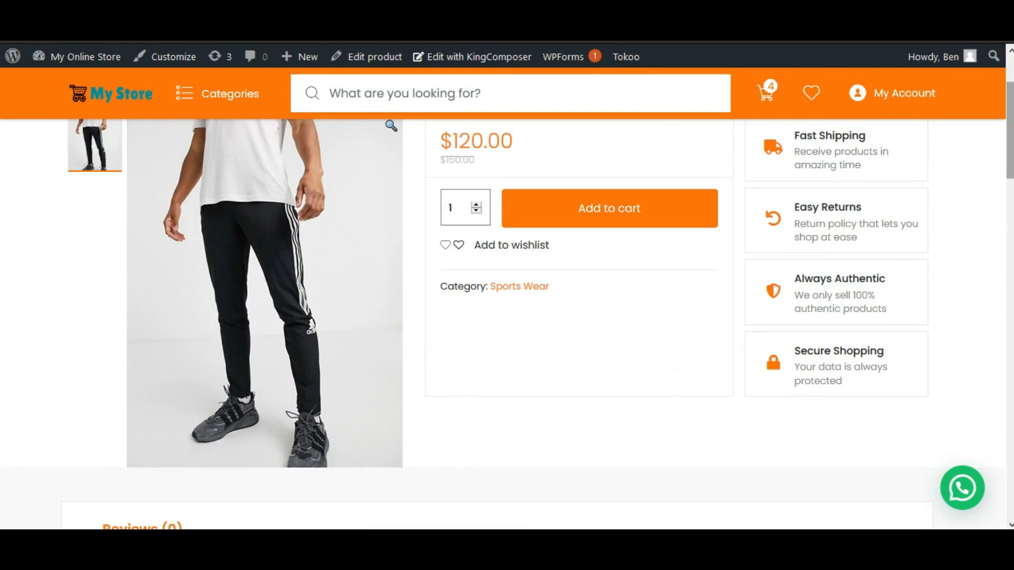
scroll(507, 295, "up", 2)
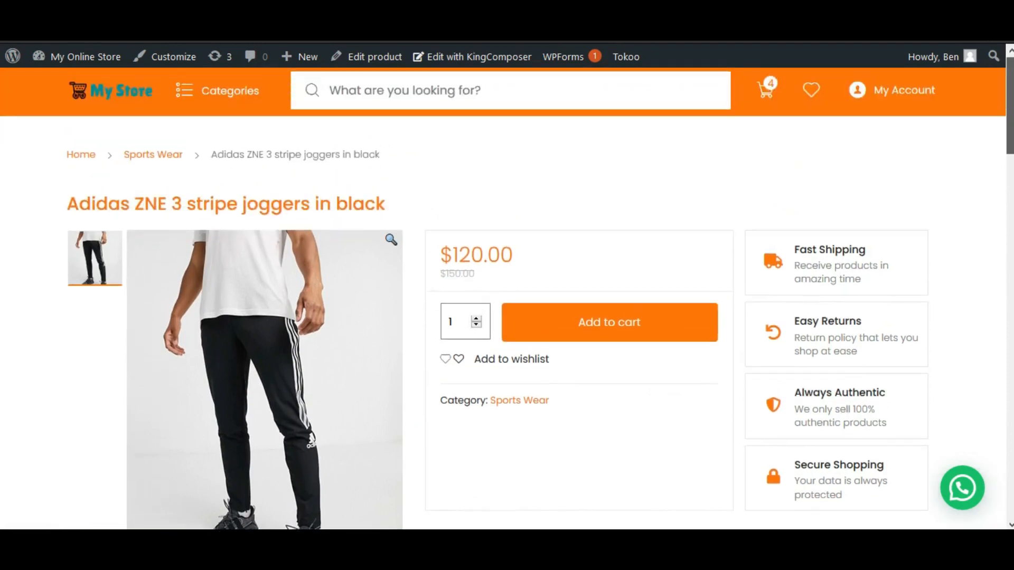
left_click(478, 316)
left_click(477, 317)
left_click(477, 318)
left_click(476, 317)
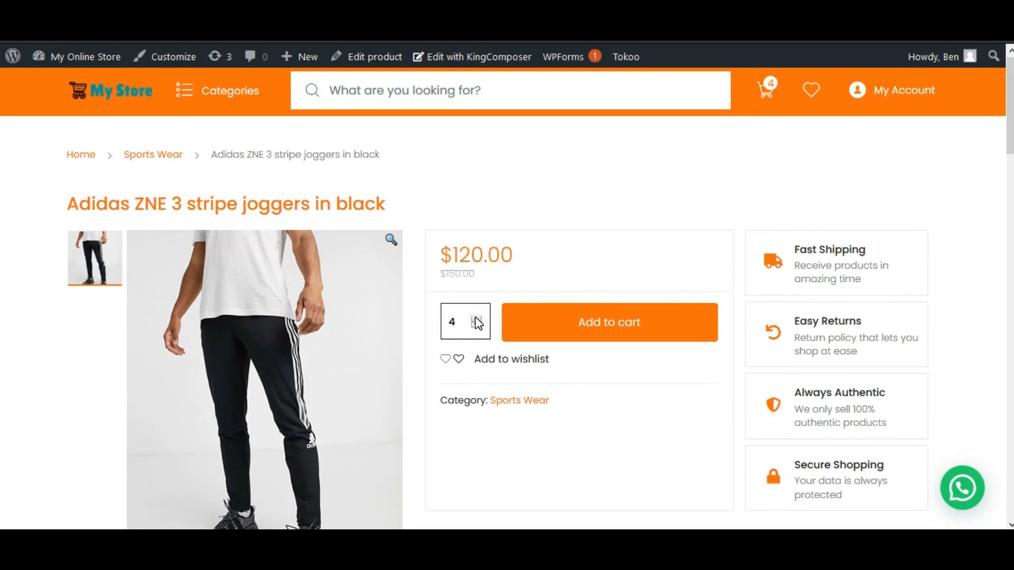
left_click(613, 326)
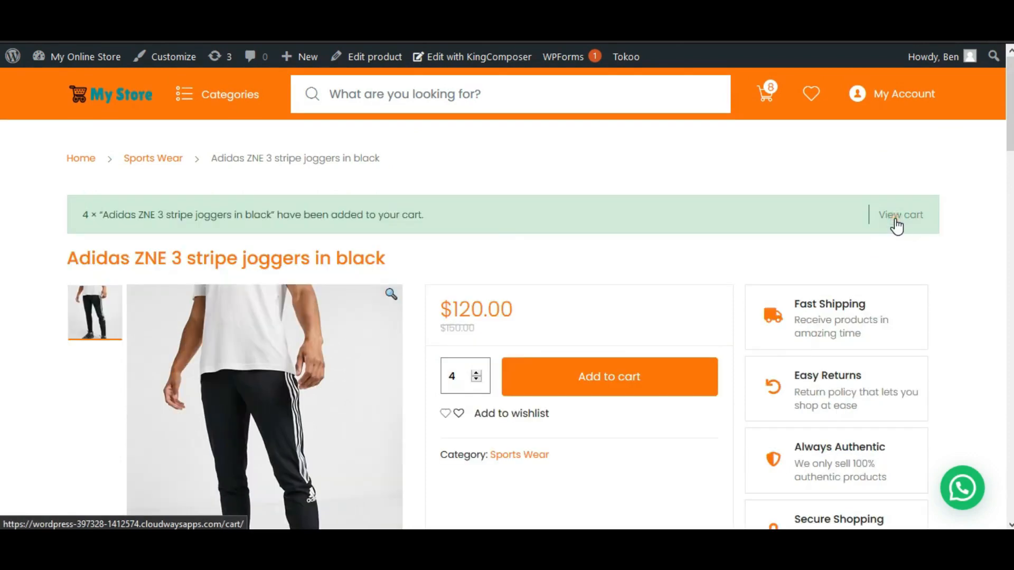
left_click(896, 226)
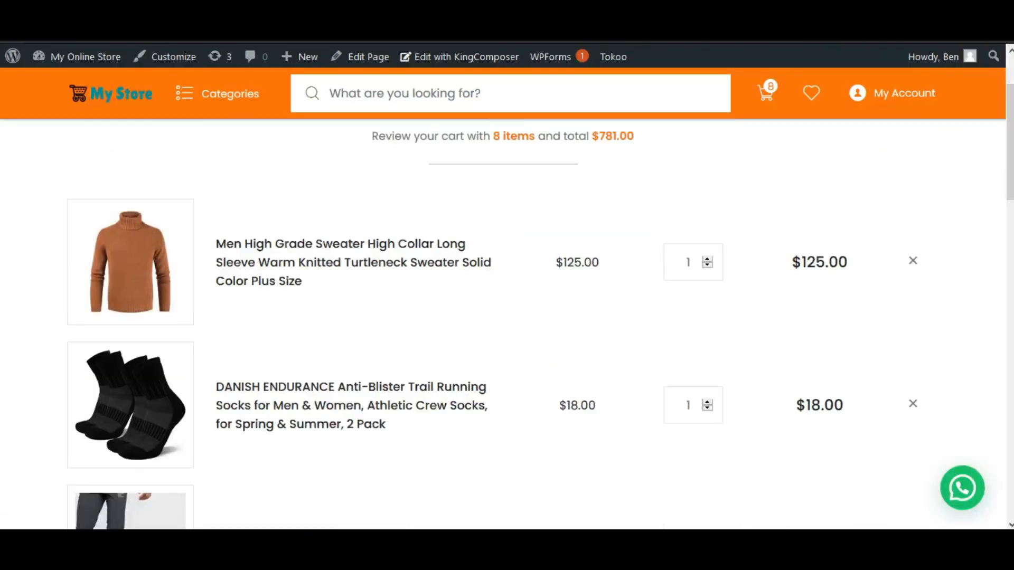
Remove the orange high-collar sweater from the cart and select the discount code field.
left_click(917, 264)
scroll(917, 264, "down", 6)
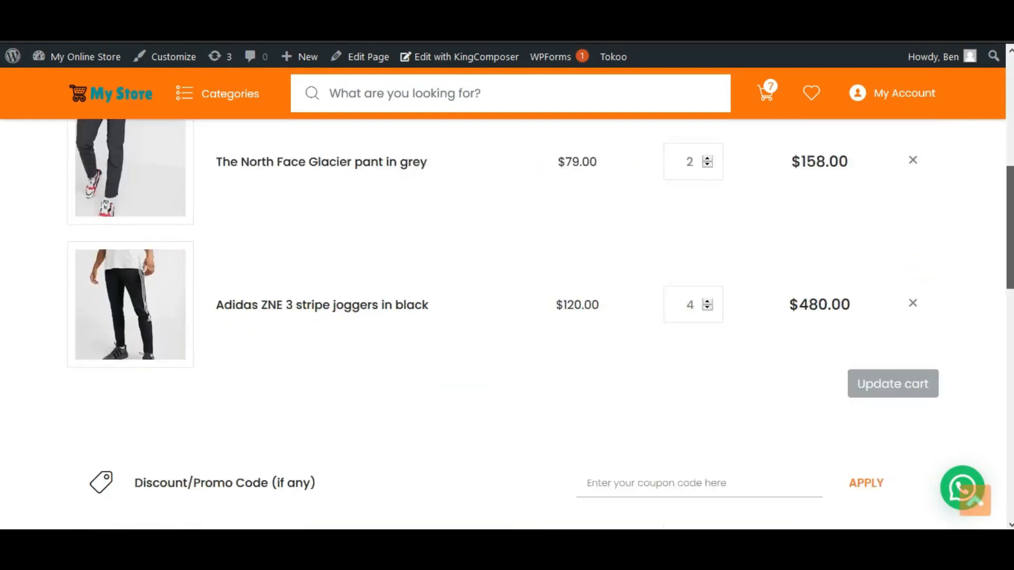
left_click_drag(1010, 254, 1010, 265)
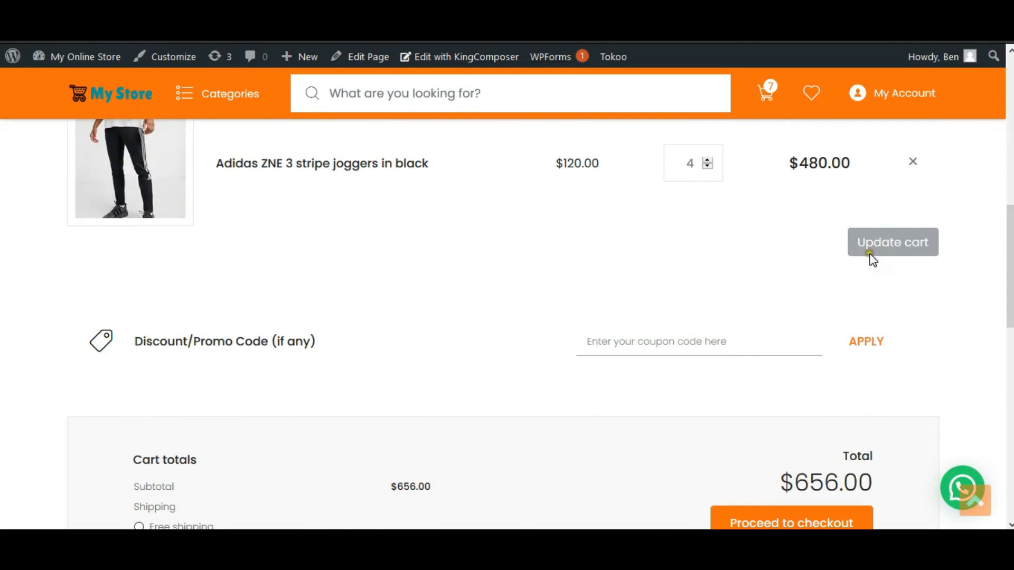
scroll(872, 251, "down", 5)
left_click_drag(1010, 357, 1010, 270)
left_click(669, 401)
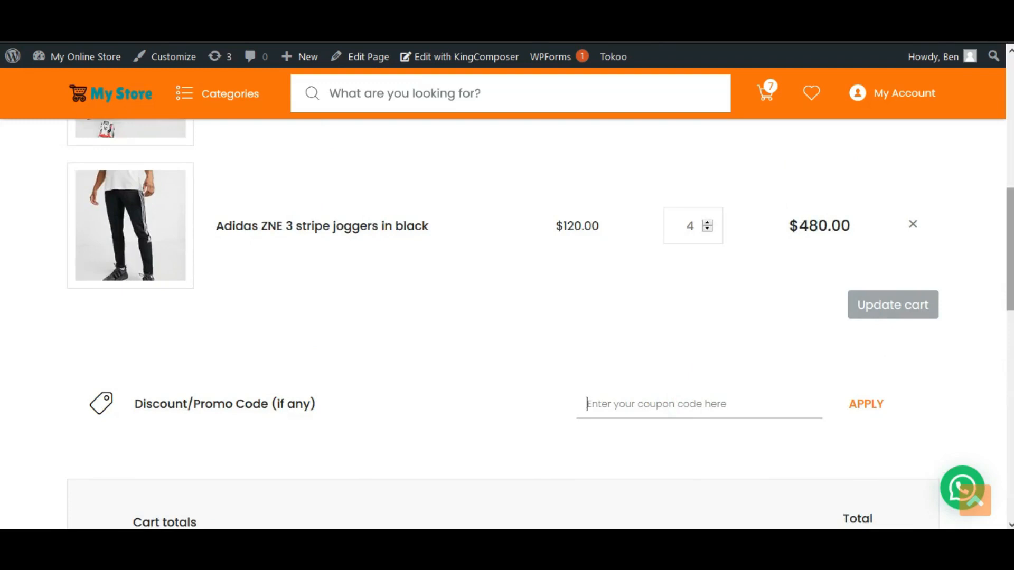
Select Free shipping for the $656.00 order and proceed to checkout.
left_click_drag(1010, 249, 1010, 343)
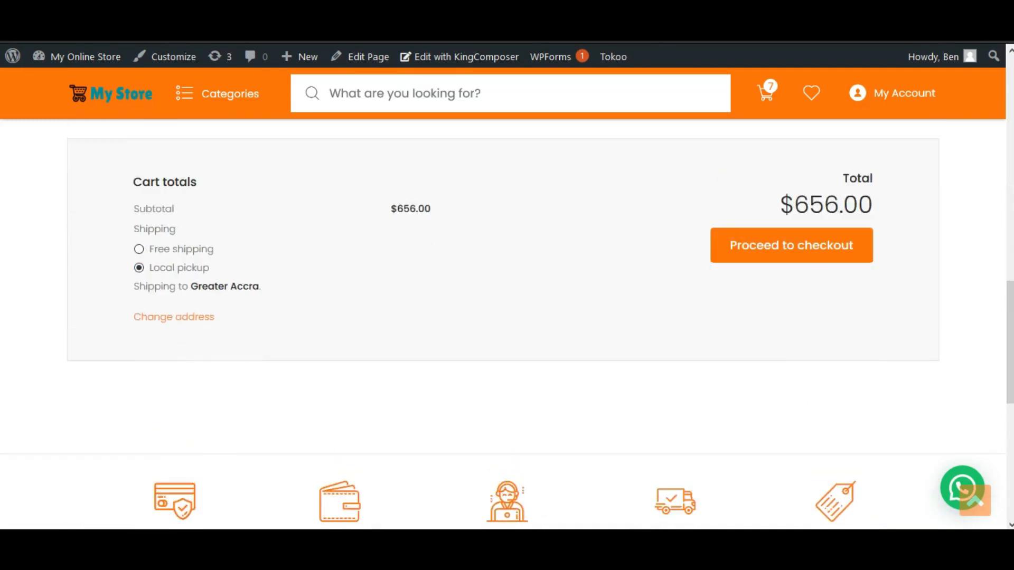
left_click(139, 249)
left_click(830, 289)
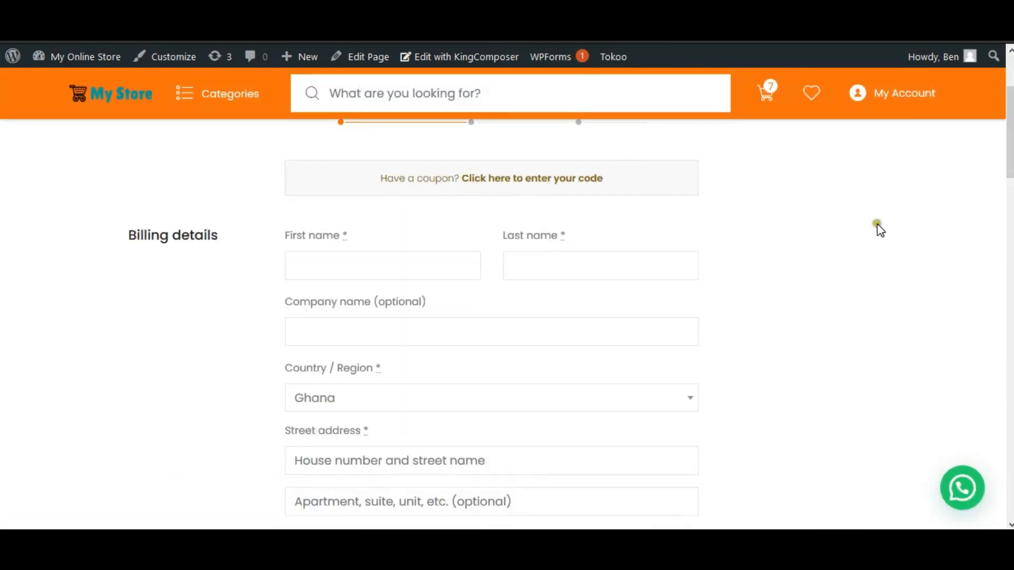
Choose Cash on delivery, accept the website terms and conditions, and submit the order.
scroll(428, 312, "down", 10)
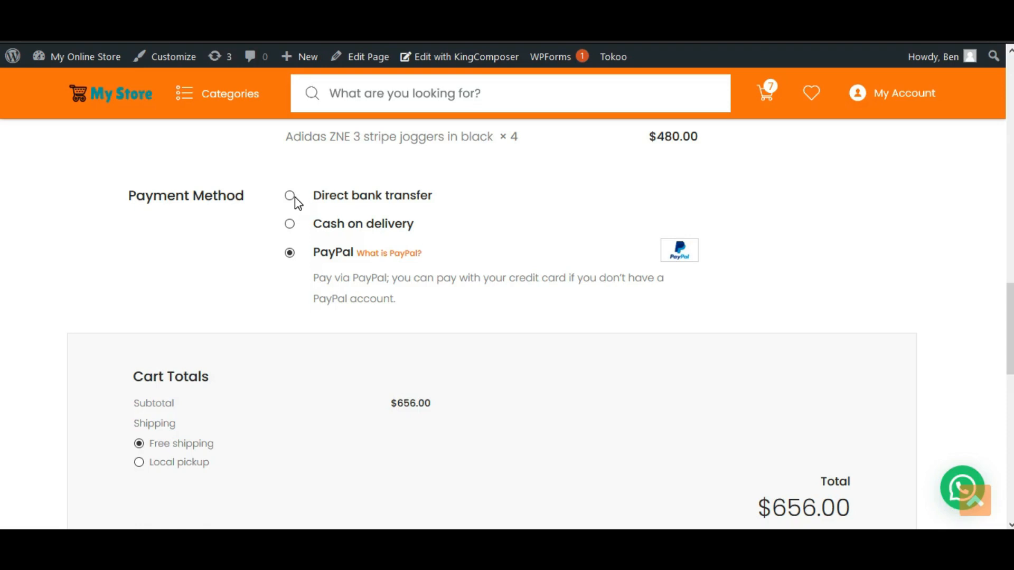
left_click(289, 224)
scroll(967, 324, "down", 4)
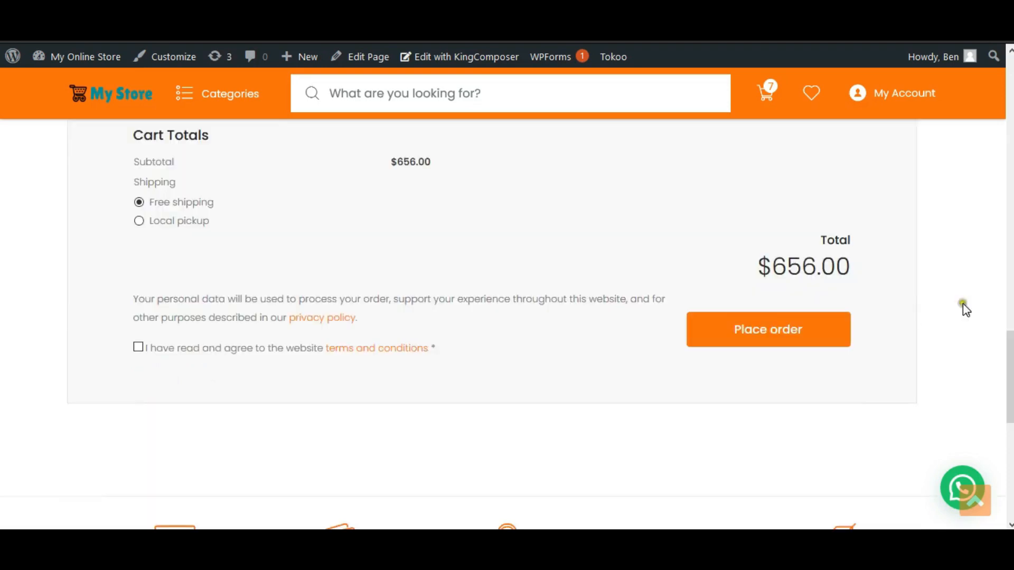
left_click(139, 348)
left_click(774, 328)
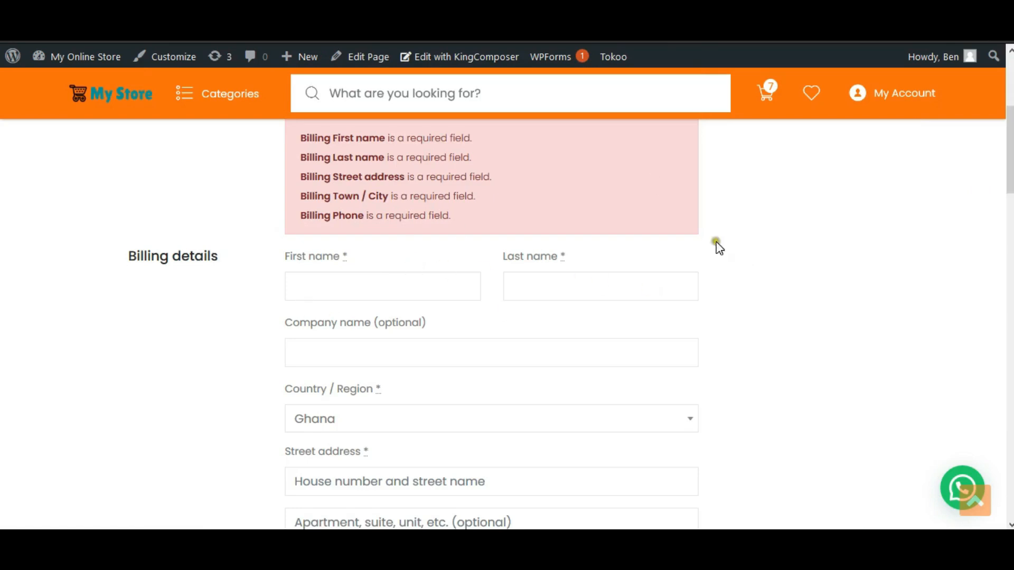
left_click_drag(1010, 150, 1009, 379)
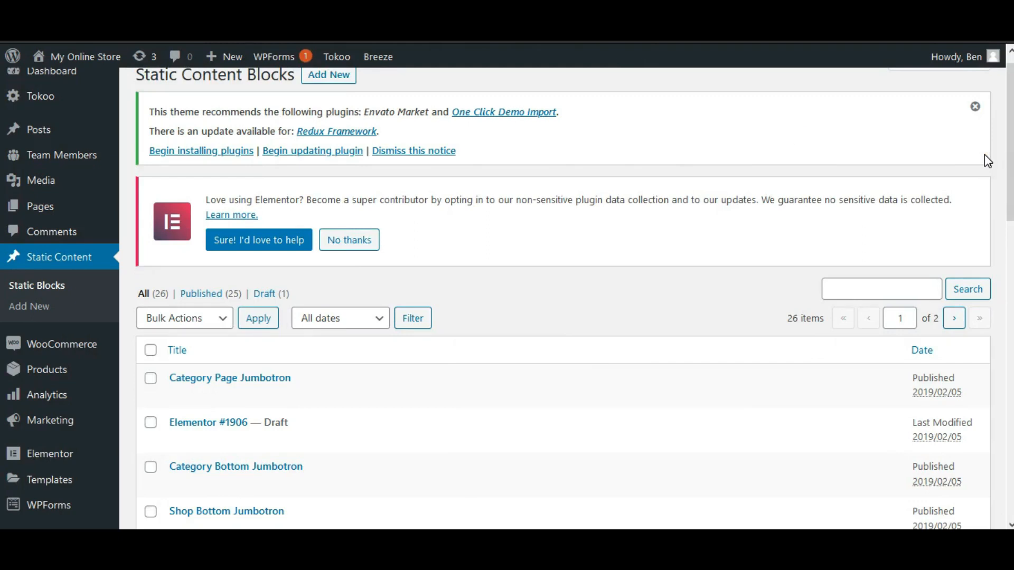
Open the WooCommerce Orders list from the admin sidebar to review its two orders.
mouse_move(91, 346)
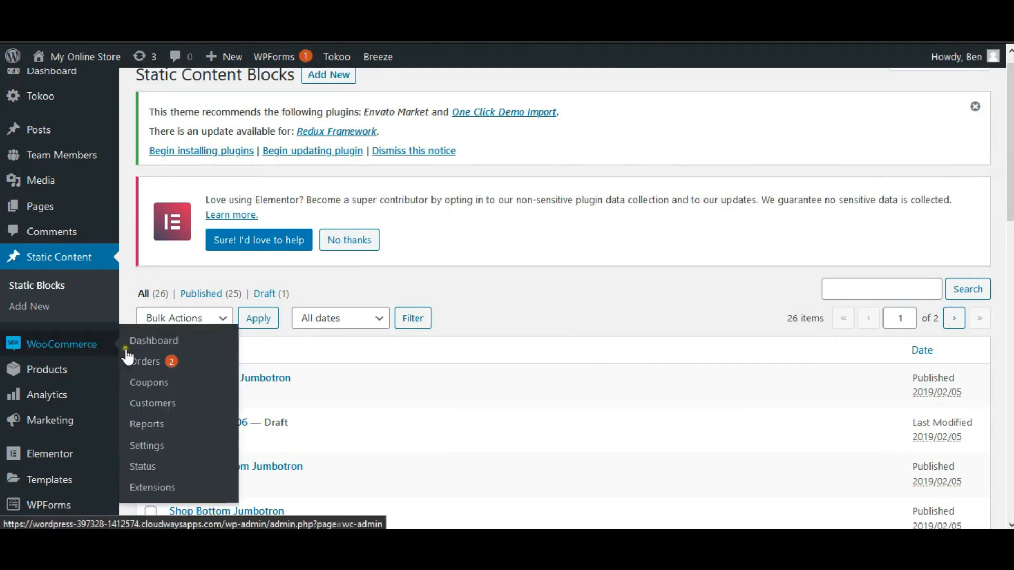
left_click(163, 371)
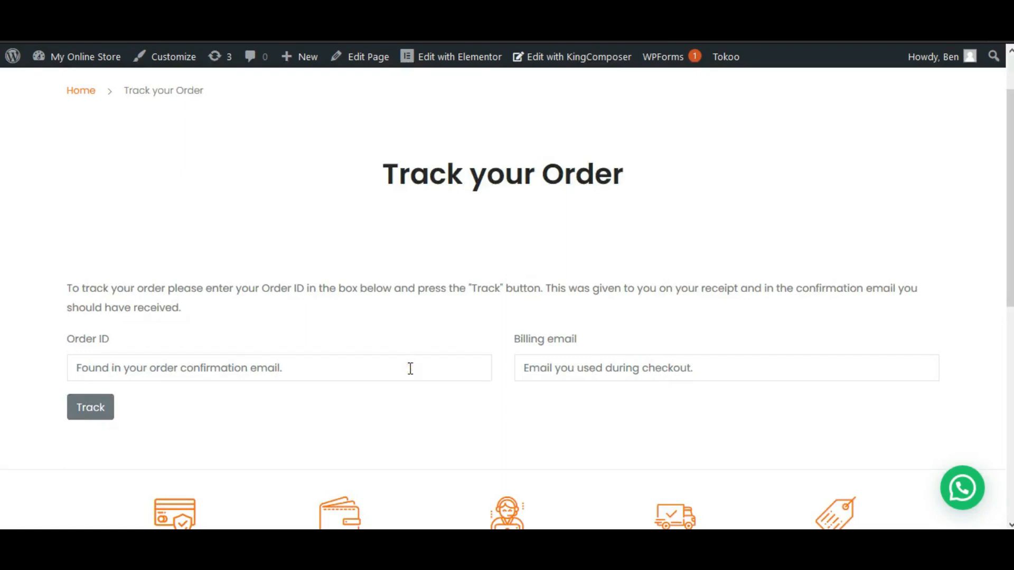
Submit the order tracking form with the billing email, then go via My account to the wishlist.
left_click(556, 368)
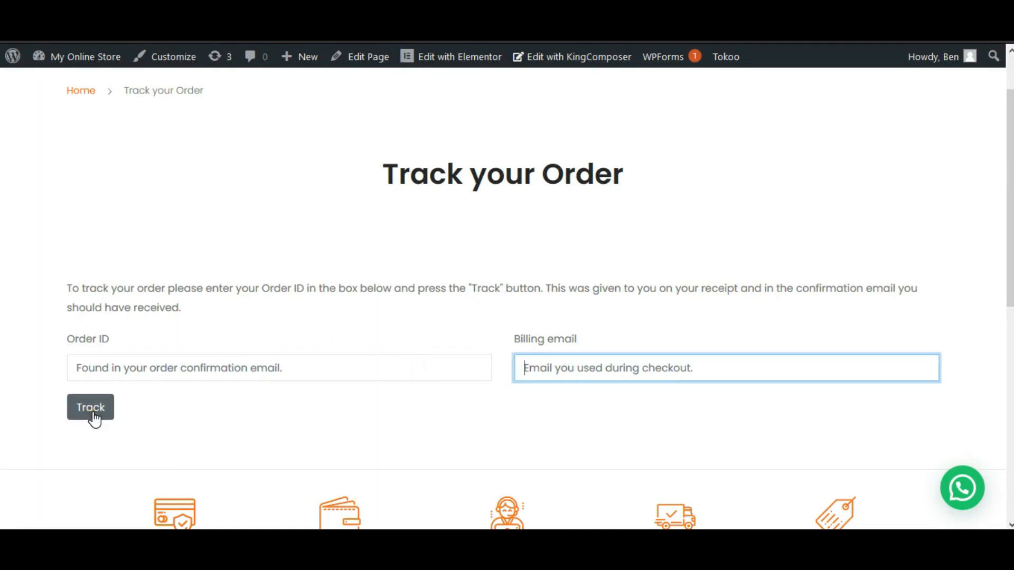
left_click(91, 408)
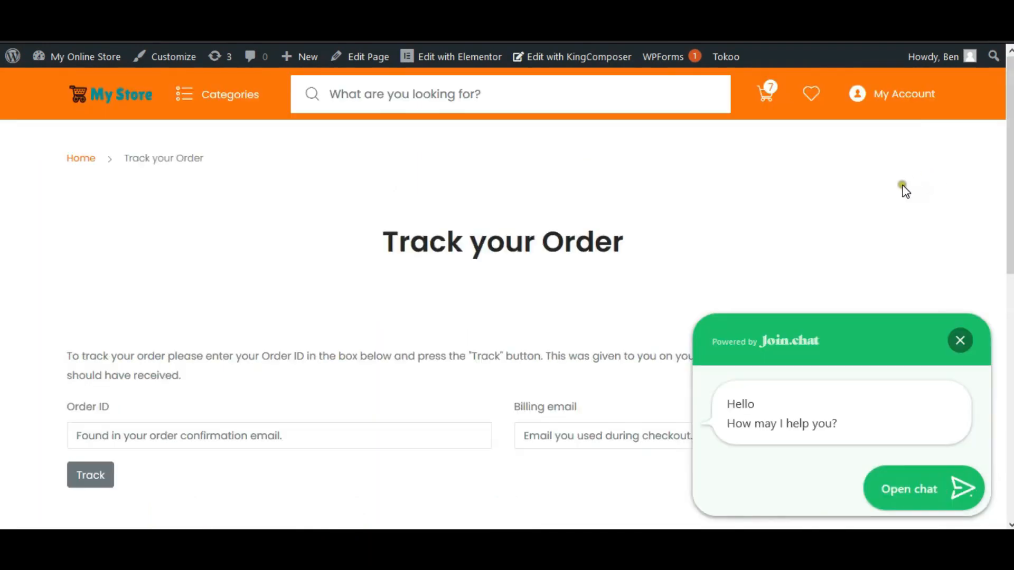
mouse_move(904, 104)
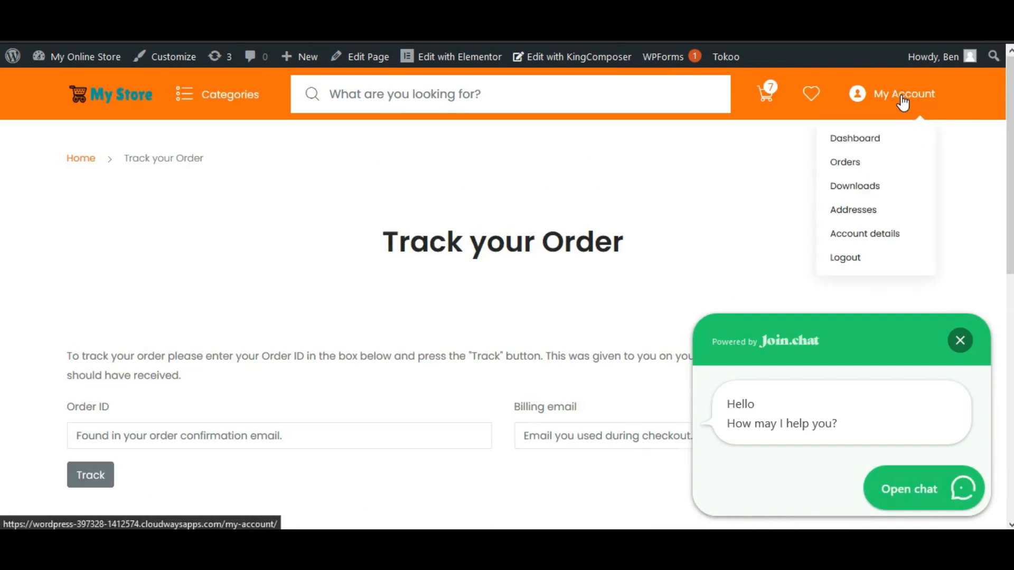
left_click(901, 100)
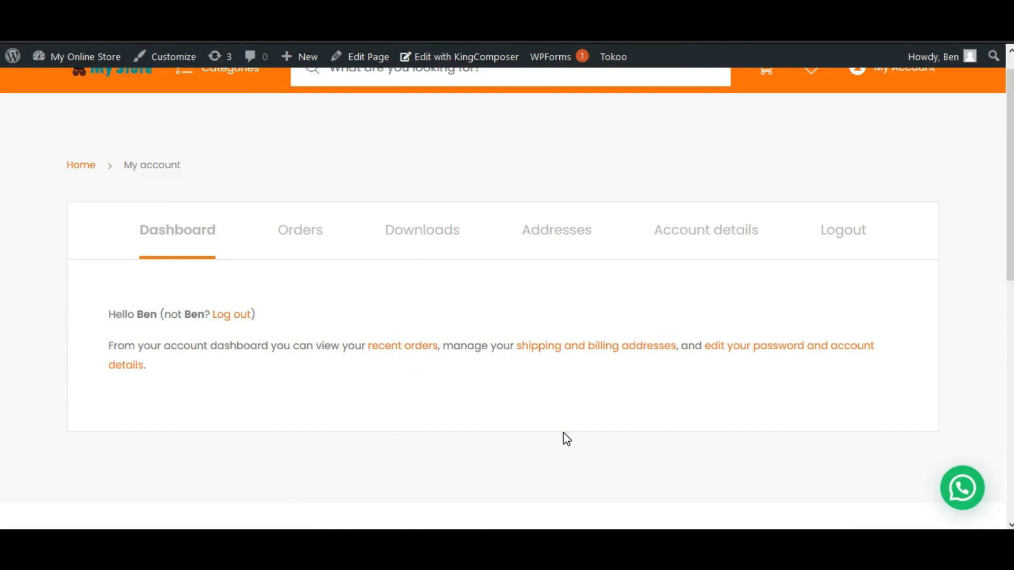
scroll(566, 438, "up", 1)
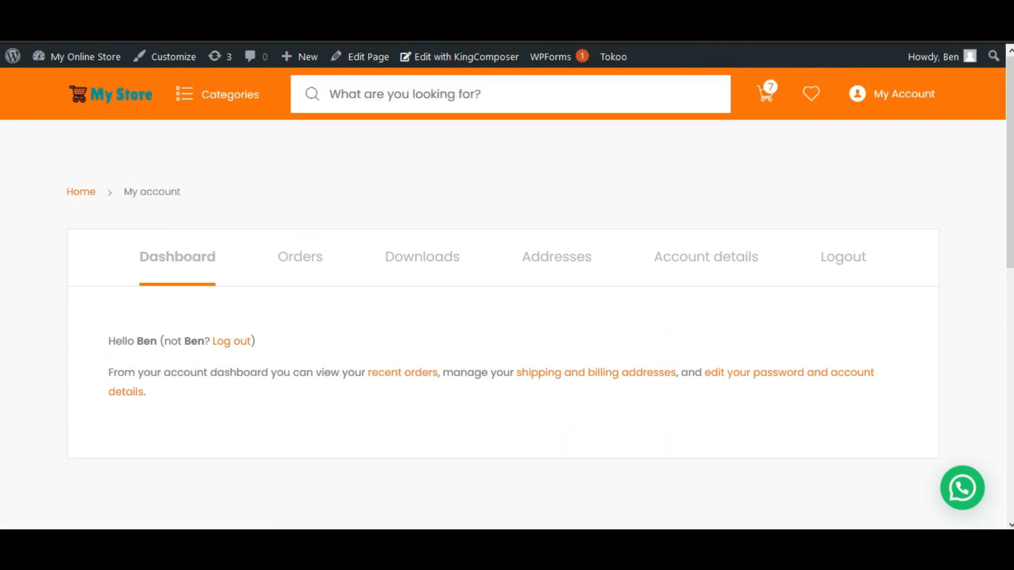
left_click(812, 105)
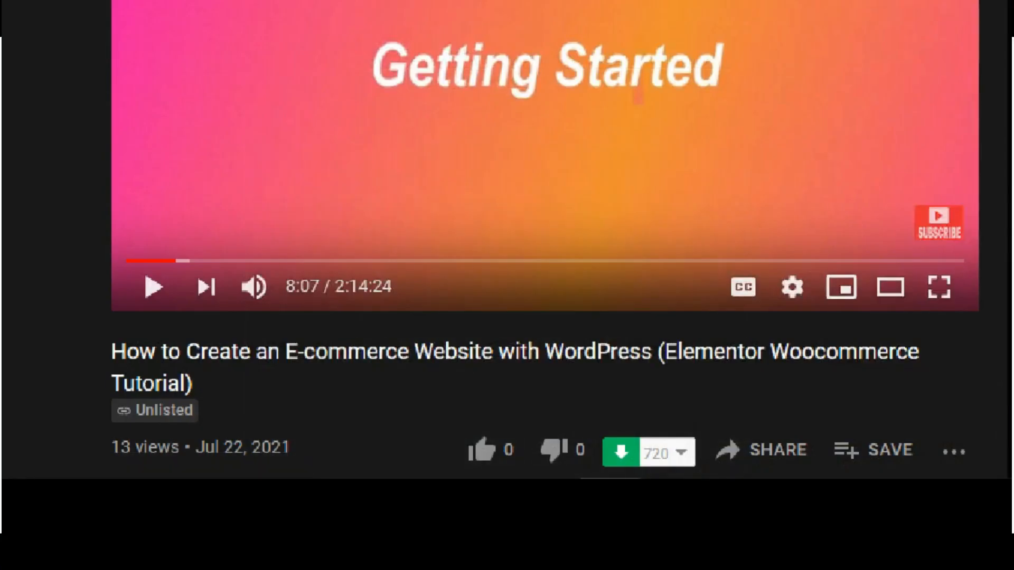
Follow the Cloudways link under Get hosting in the video description.
scroll(545, 238, "down", 5)
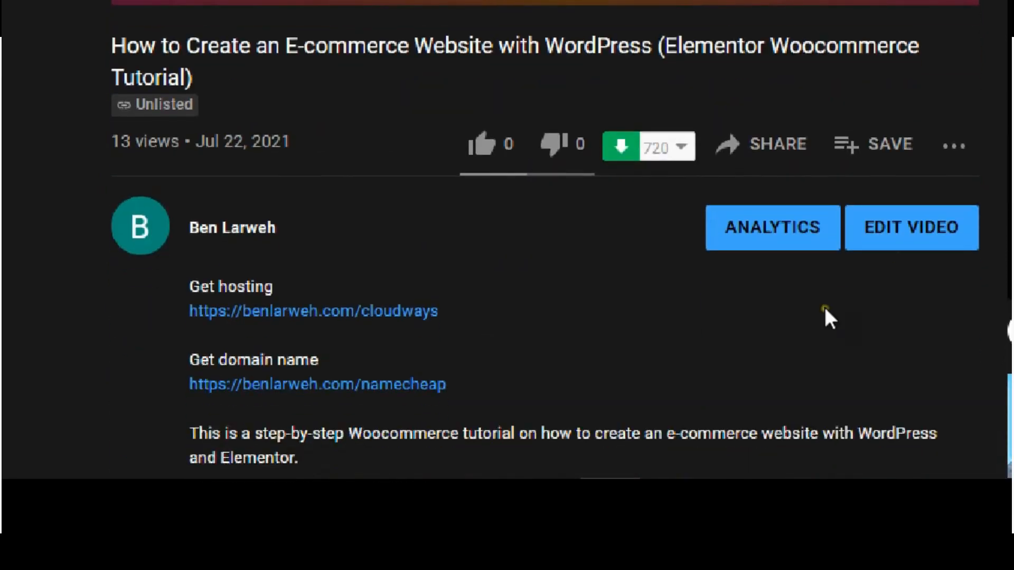
left_click(413, 322)
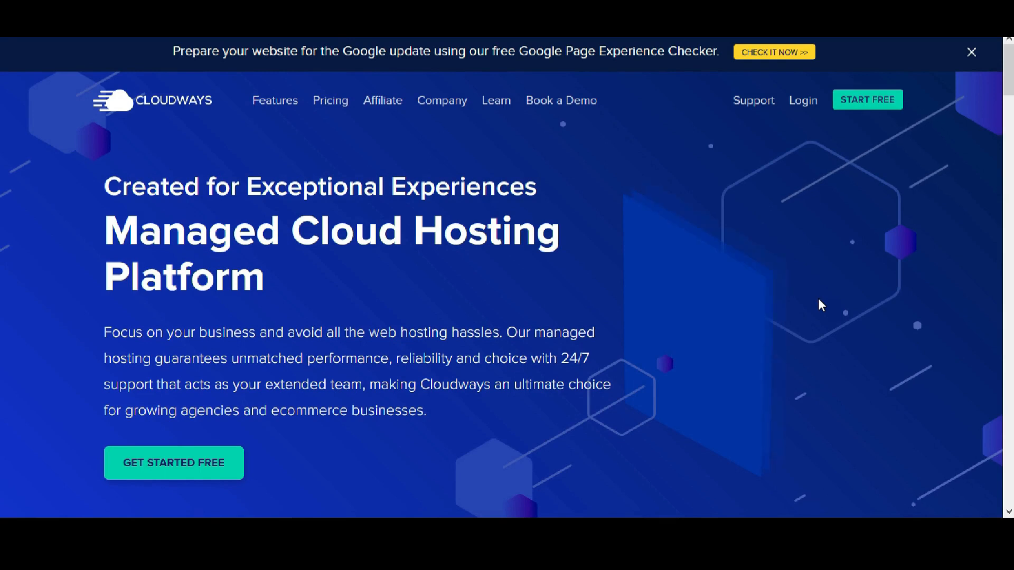
Fill the free signup form with Other Businesses and $0 - $50 monthly spending, agree, and submit.
left_click(231, 467)
left_click(463, 223)
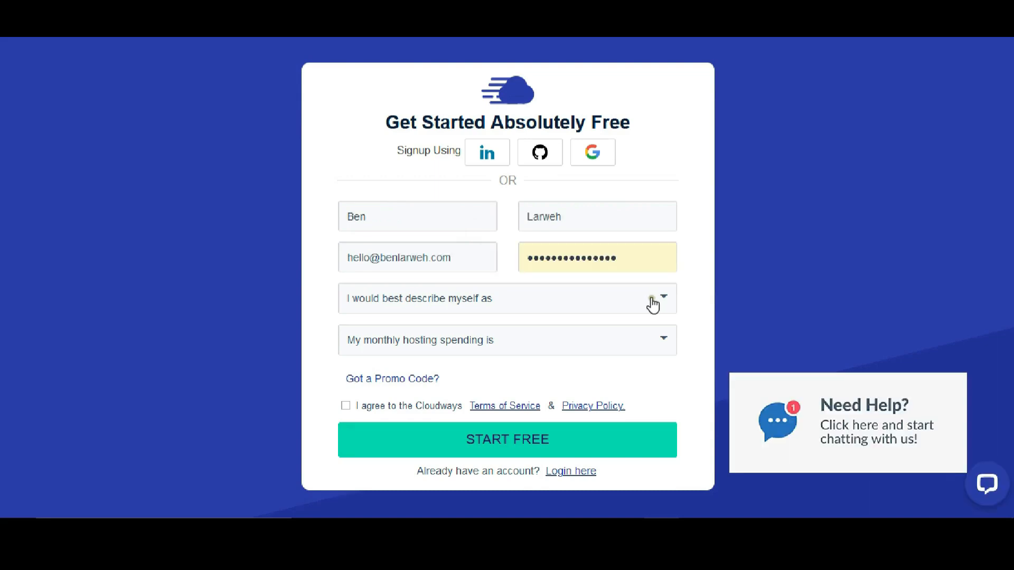
left_click(653, 305)
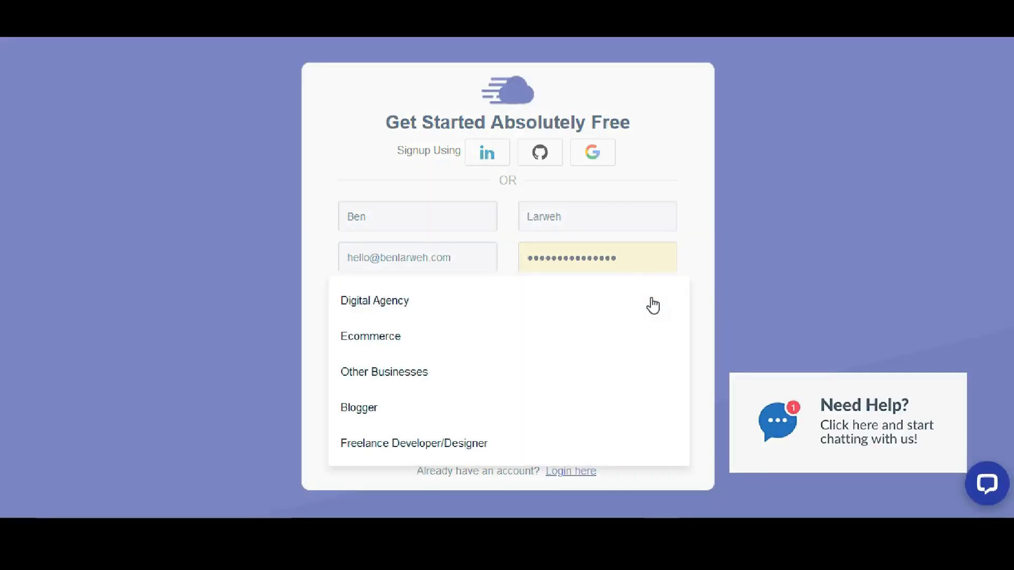
left_click(422, 375)
left_click(464, 349)
left_click(457, 342)
left_click(345, 406)
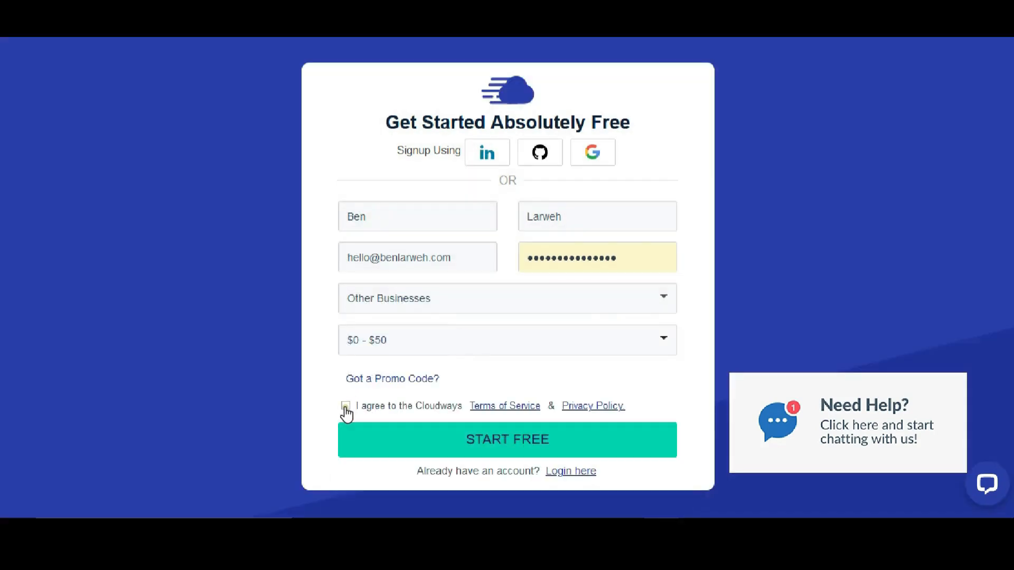
left_click(346, 407)
left_click(520, 450)
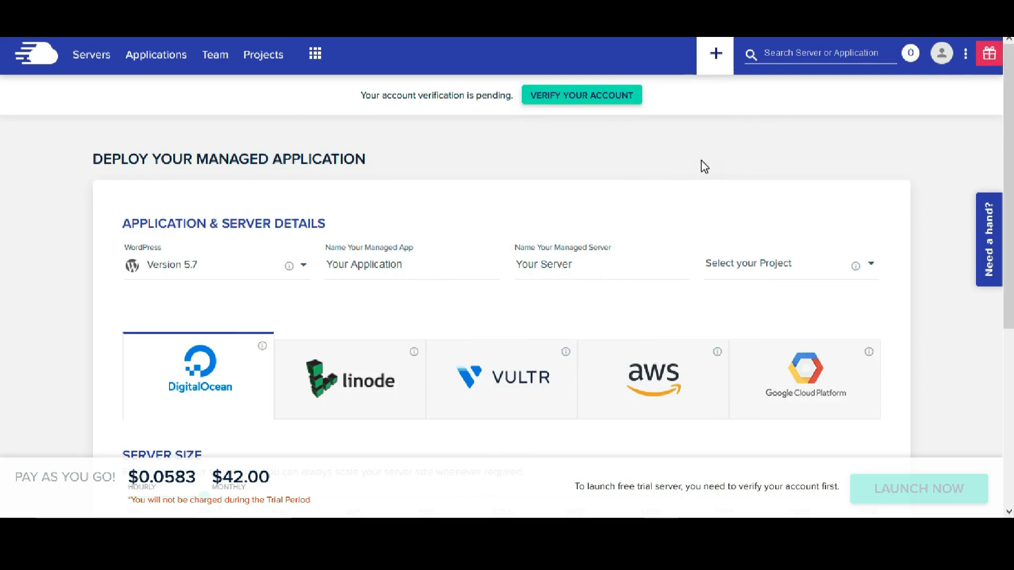
Enter the phone number, send the SMS, and submit the six-digit activation code received.
left_click(617, 104)
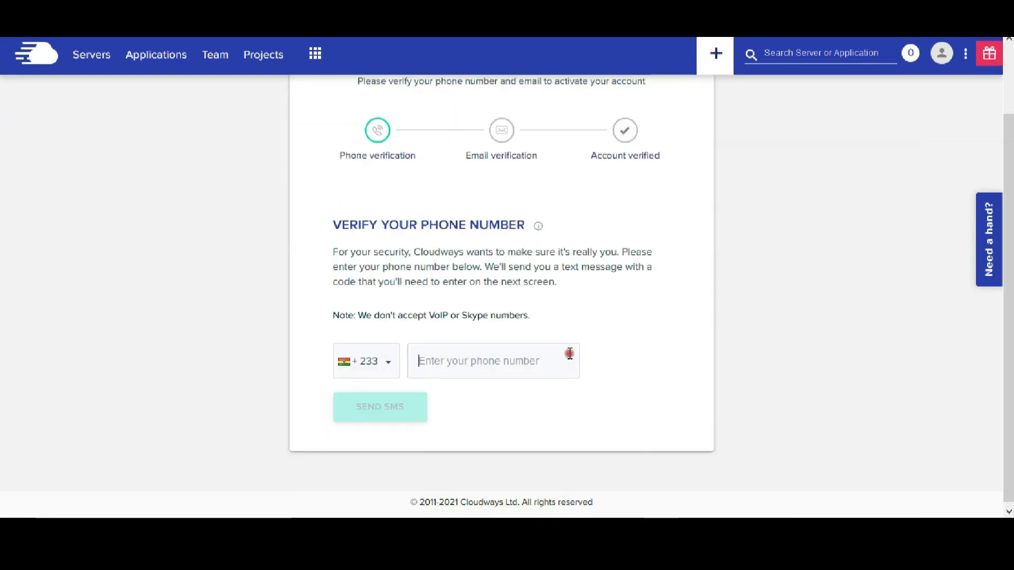
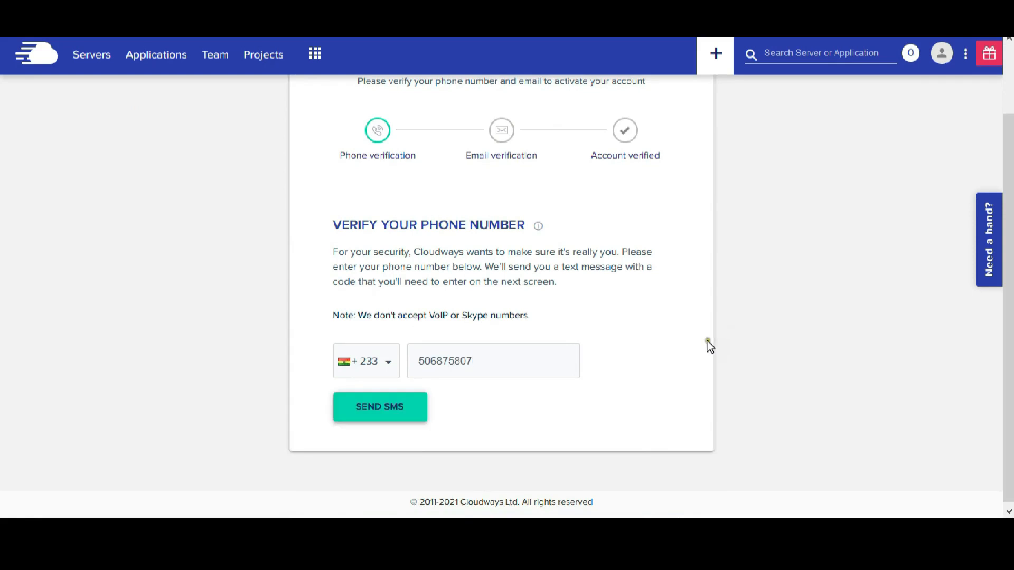
left_click(415, 412)
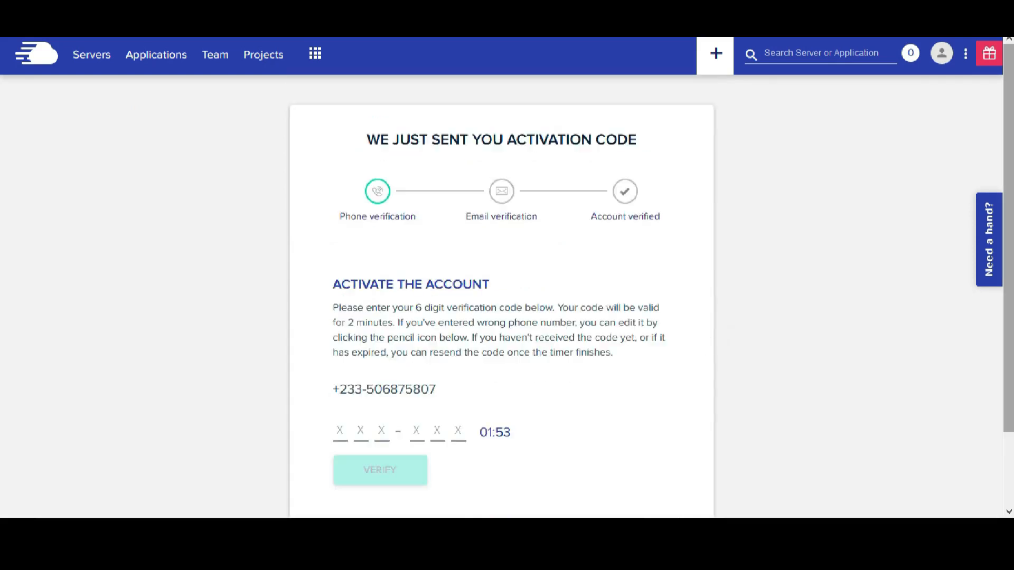
scroll(1010, 327, "down", 1)
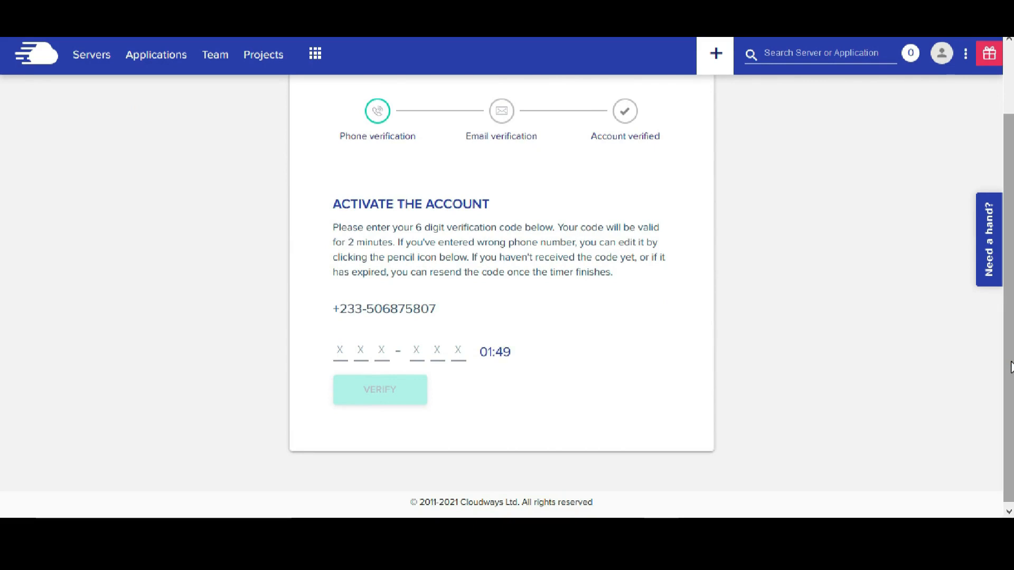
left_click(410, 393)
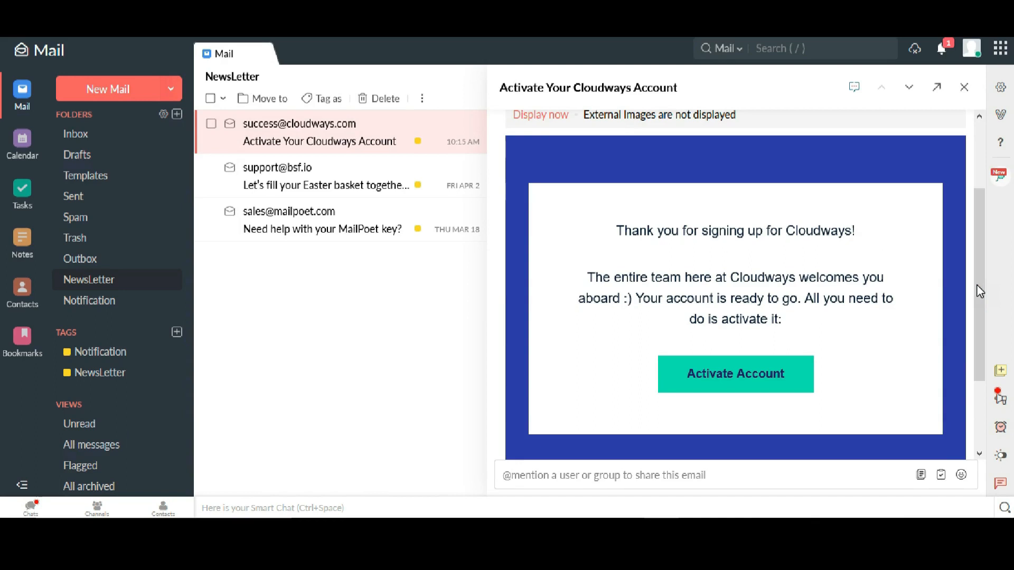
Use the Activate Account button in the Activate Your Cloudways Account email.
left_click(798, 375)
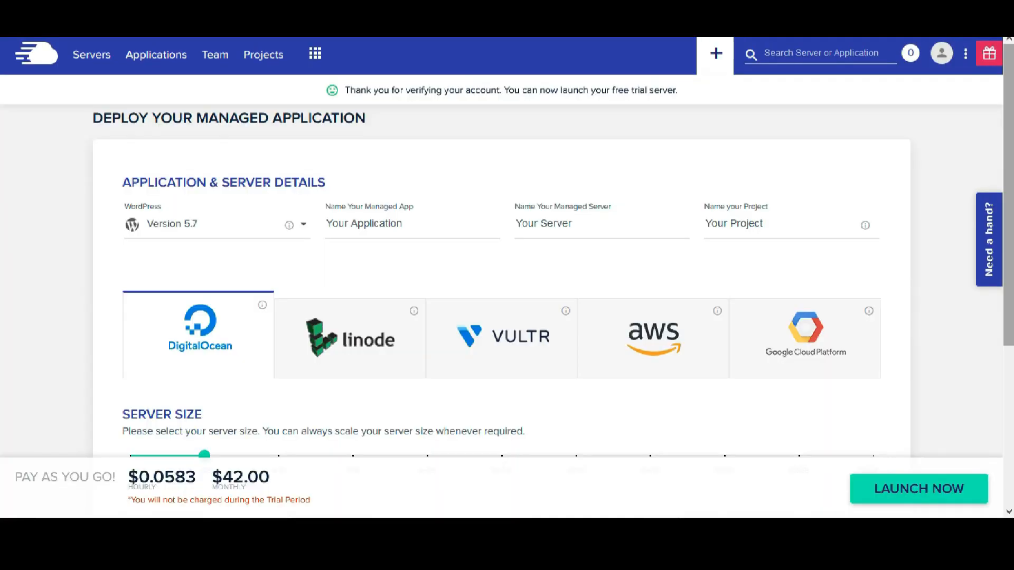
Adjust the server size, pick WordPress Version 5.7, name the app 'My website', and launch.
scroll(267, 271, "down", 1)
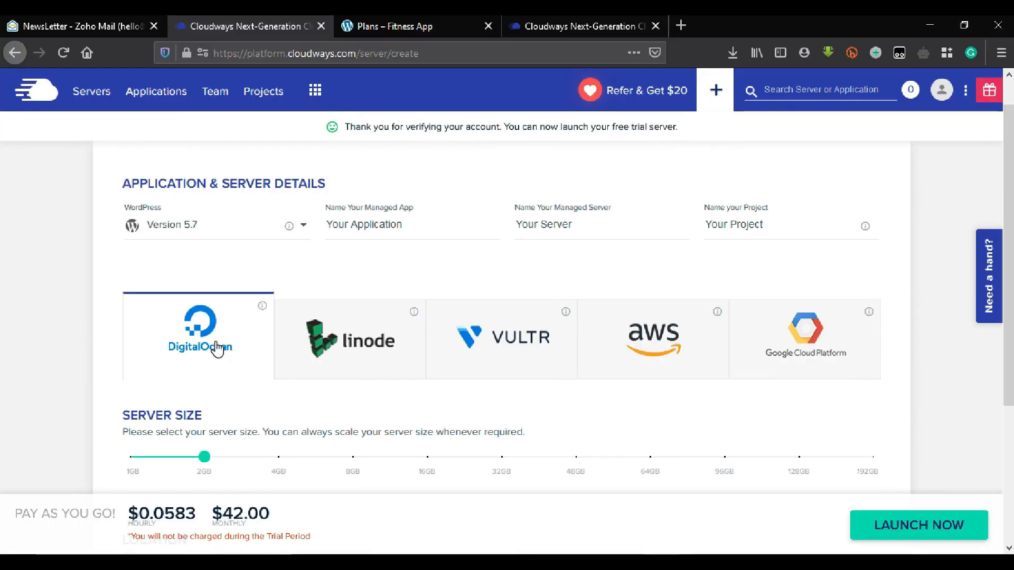
mouse_move(205, 462)
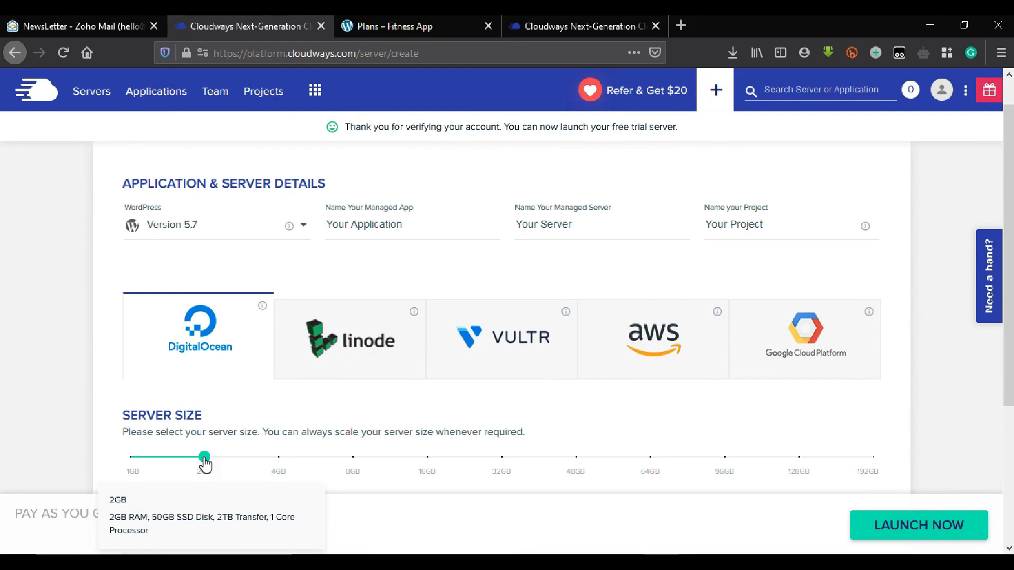
left_click_drag(205, 463, 132, 465)
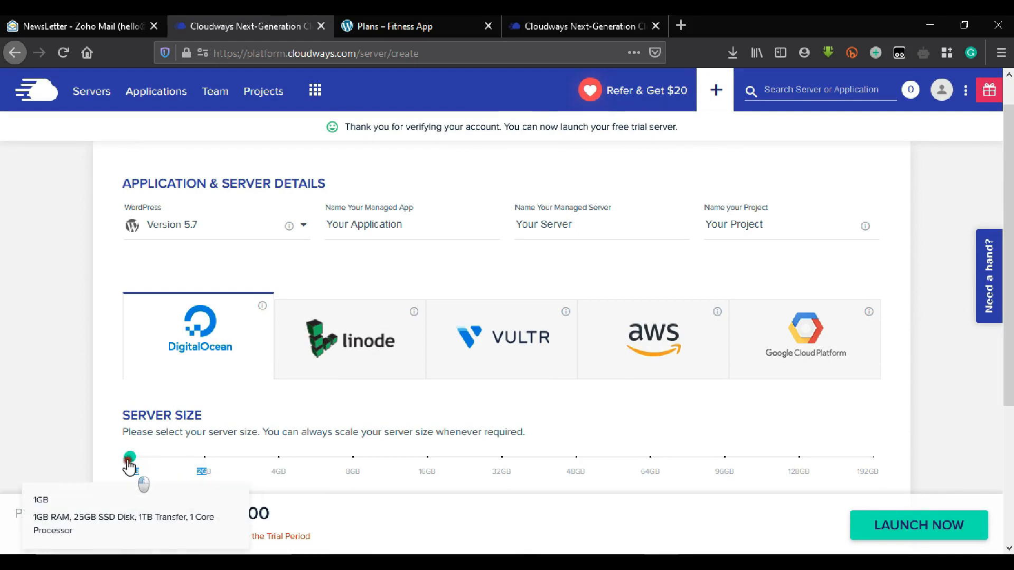
left_click(240, 226)
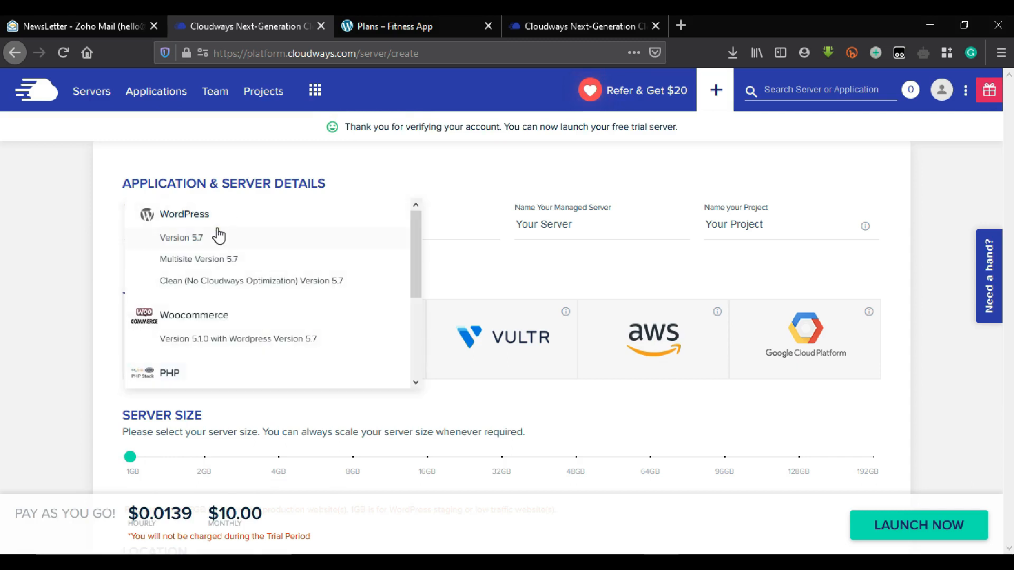
left_click(218, 236)
left_click(405, 225)
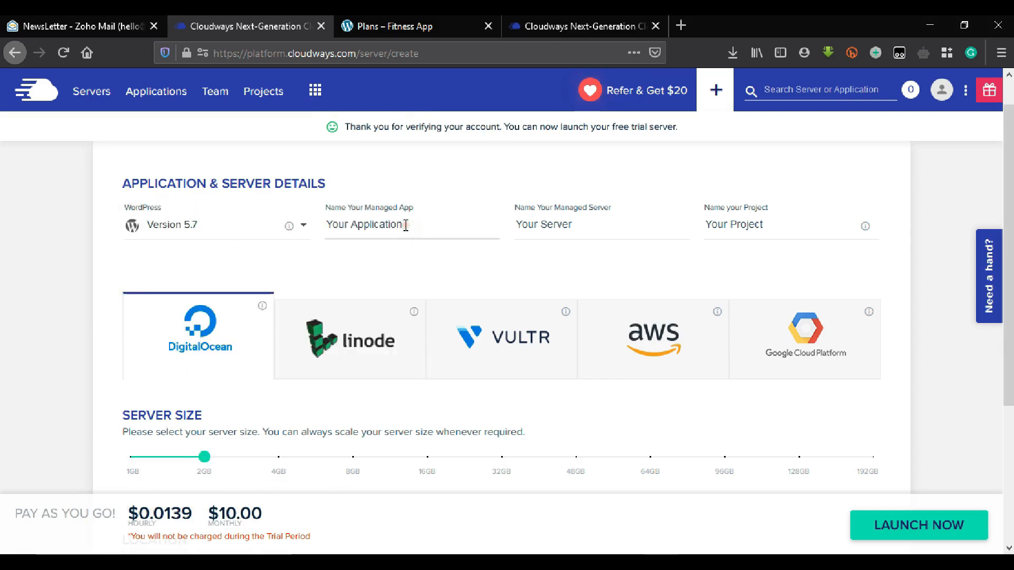
triple_click(406, 225)
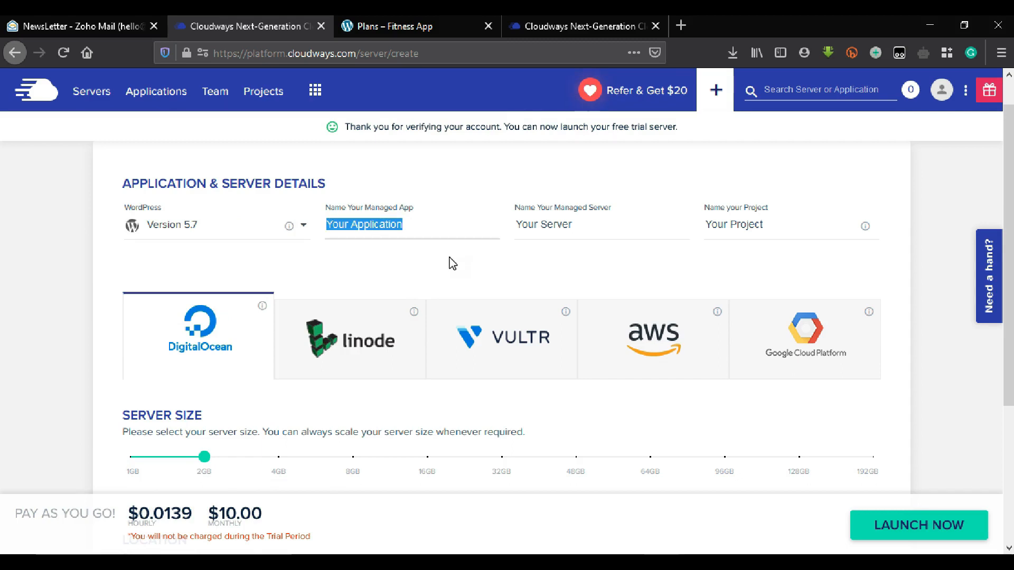
type("My website")
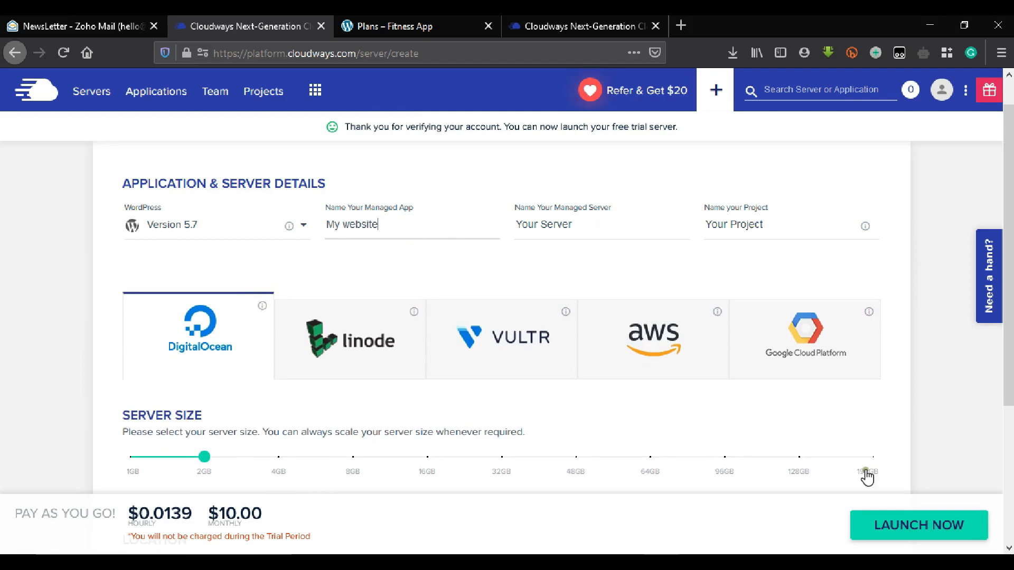
left_click(942, 531)
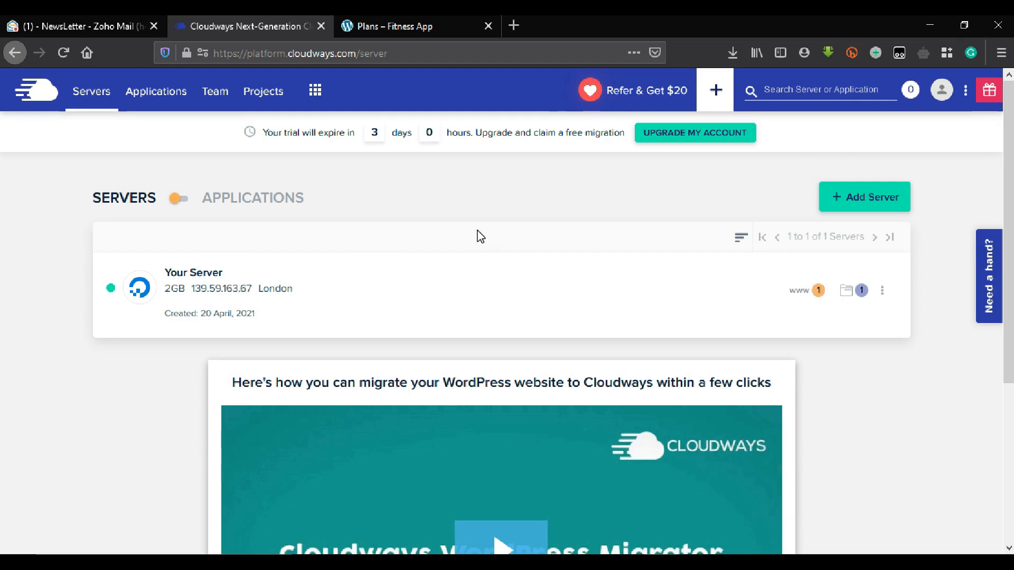
Open the My website application card from the Applications list.
left_click(161, 96)
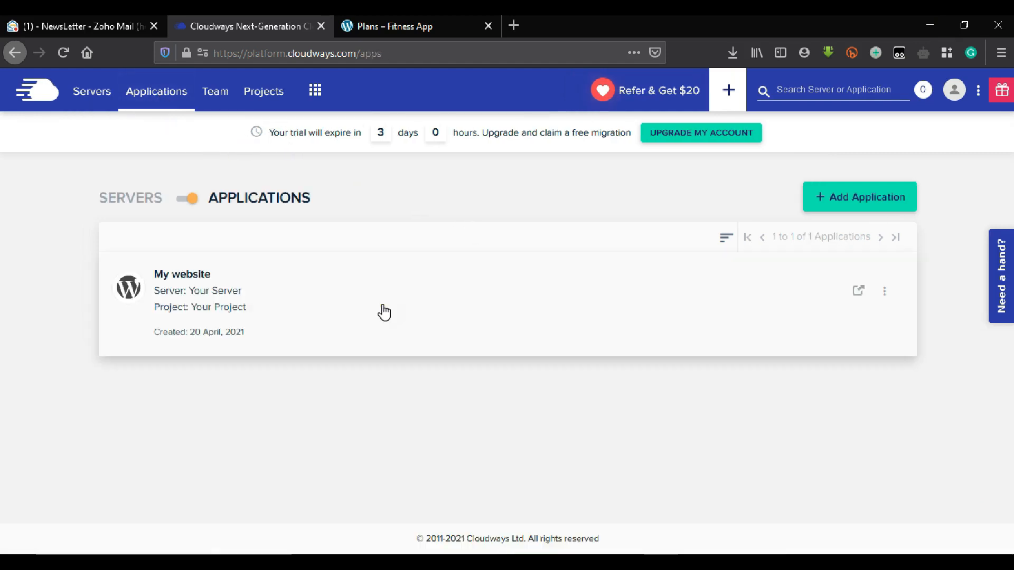
left_click(384, 311)
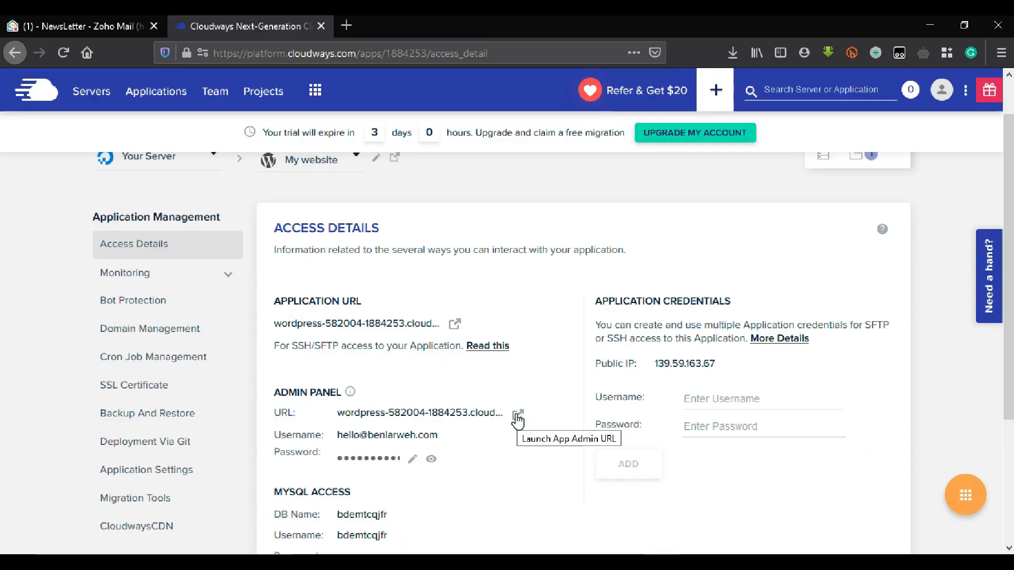
Open the WordPress admin login and paste in the admin username from Access Details.
left_click(726, 385)
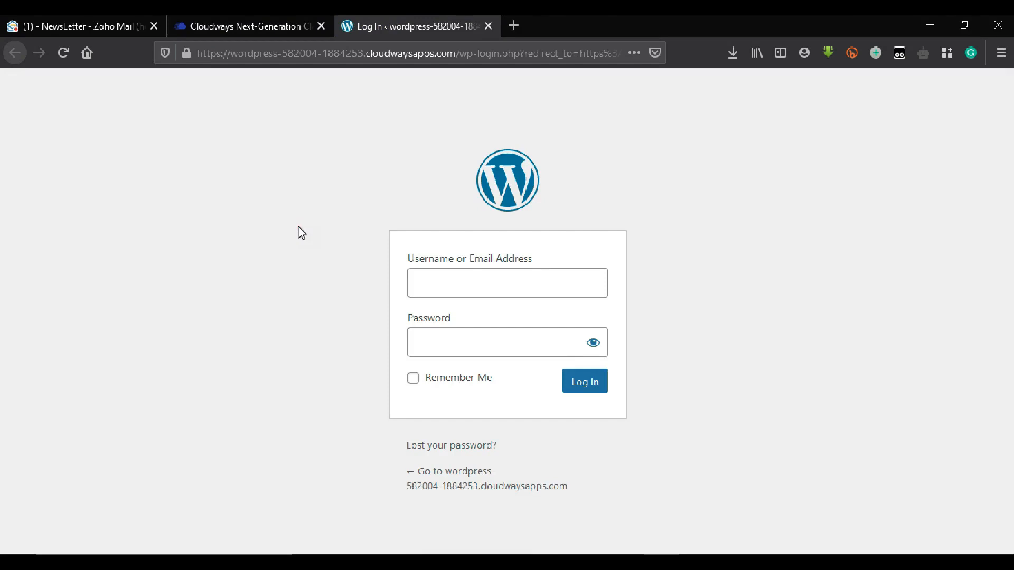
left_click(263, 21)
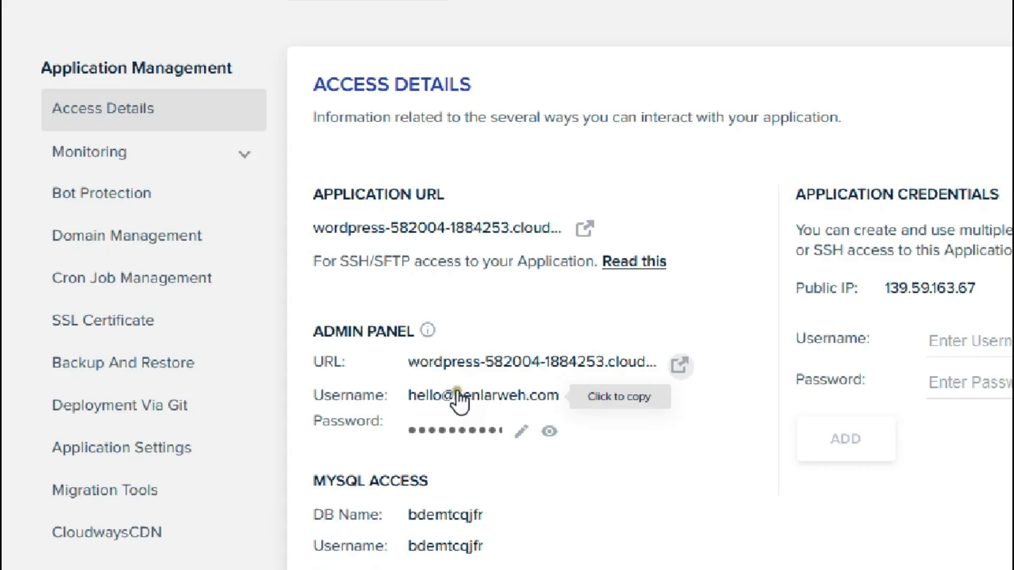
left_click(369, 435)
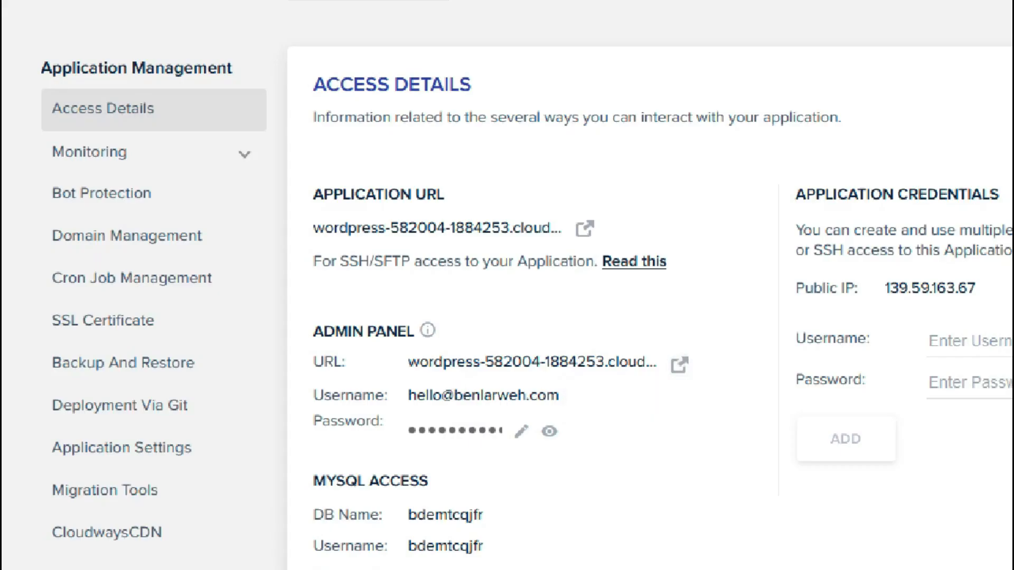
left_click(525, 289)
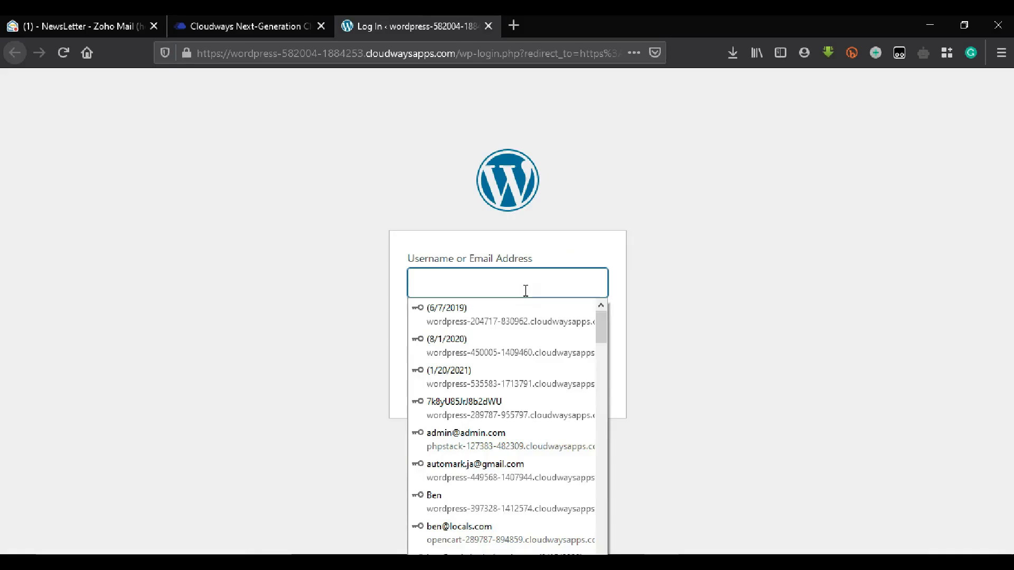
key("ctrl+v")
left_click(739, 282)
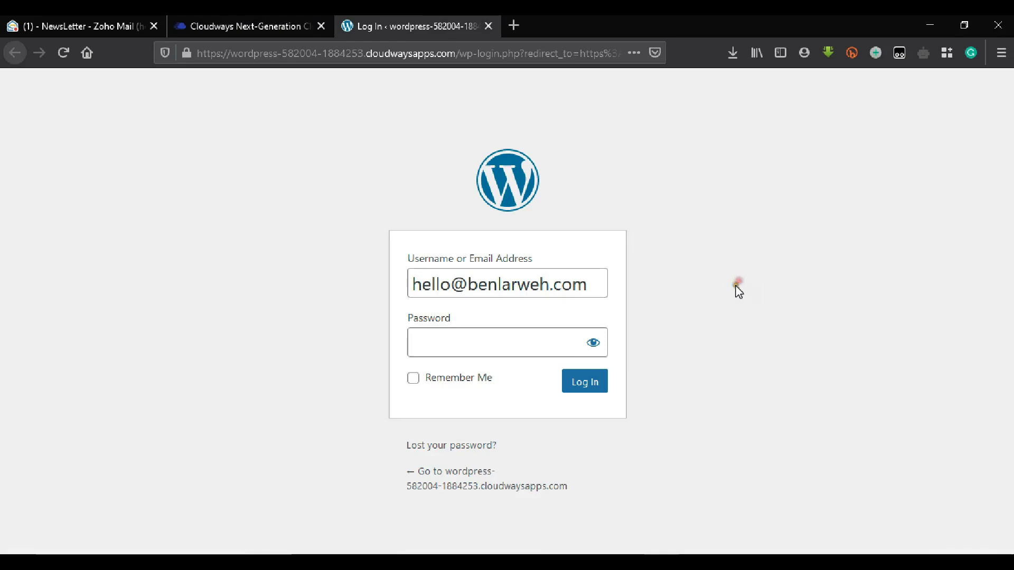
Copy the admin password into the login form and log in to WordPress.
left_click(241, 17)
left_click(426, 417)
left_click(482, 347)
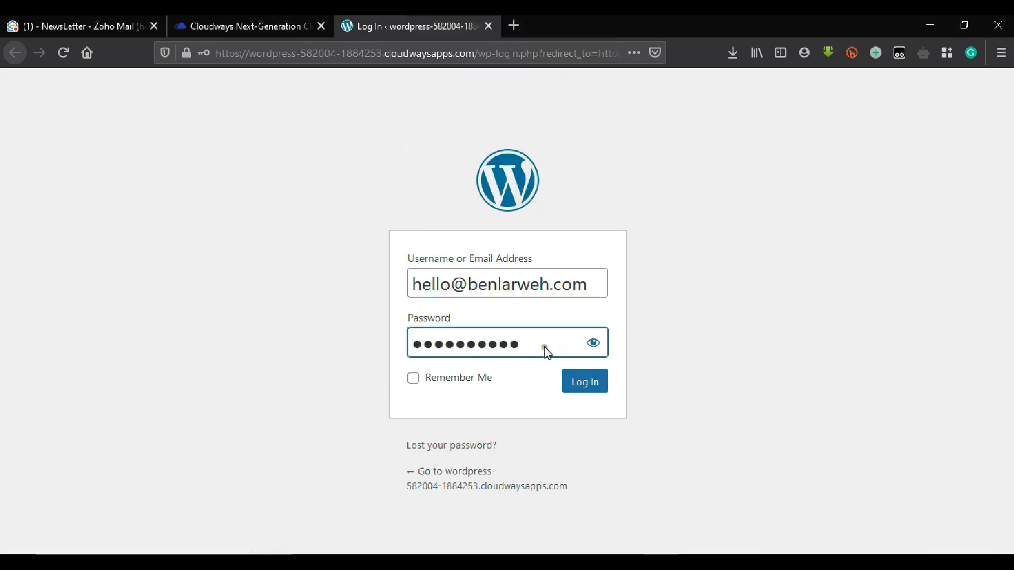
left_click(602, 382)
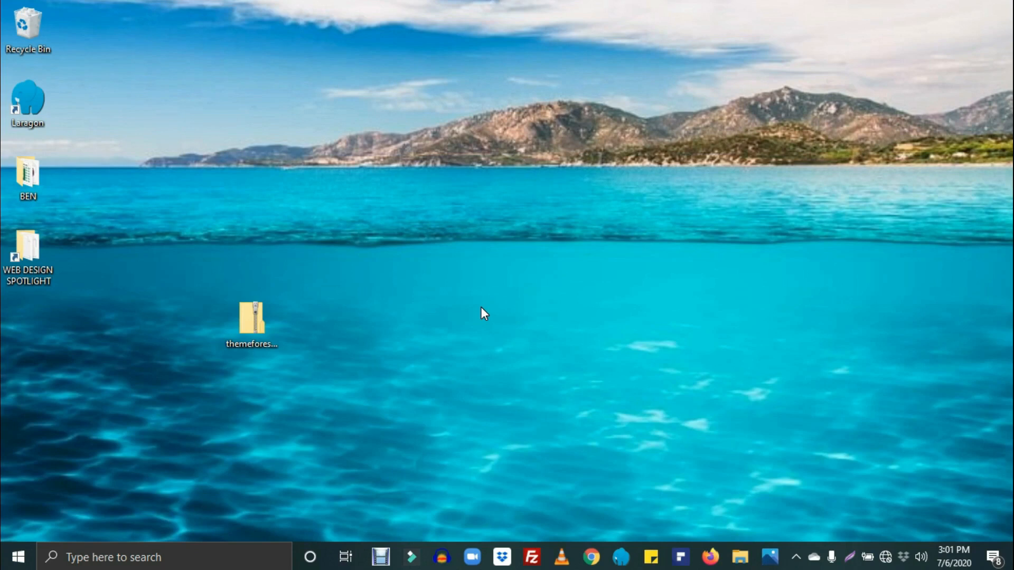
Try extracting the desktop themeforest zip into its suggested destination folder.
left_click(252, 328)
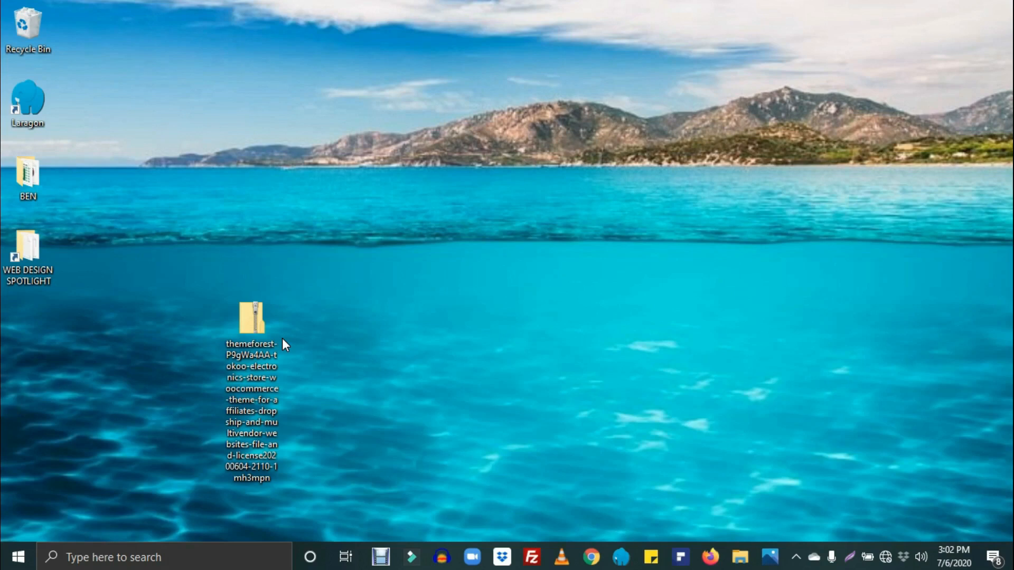
left_click(251, 332)
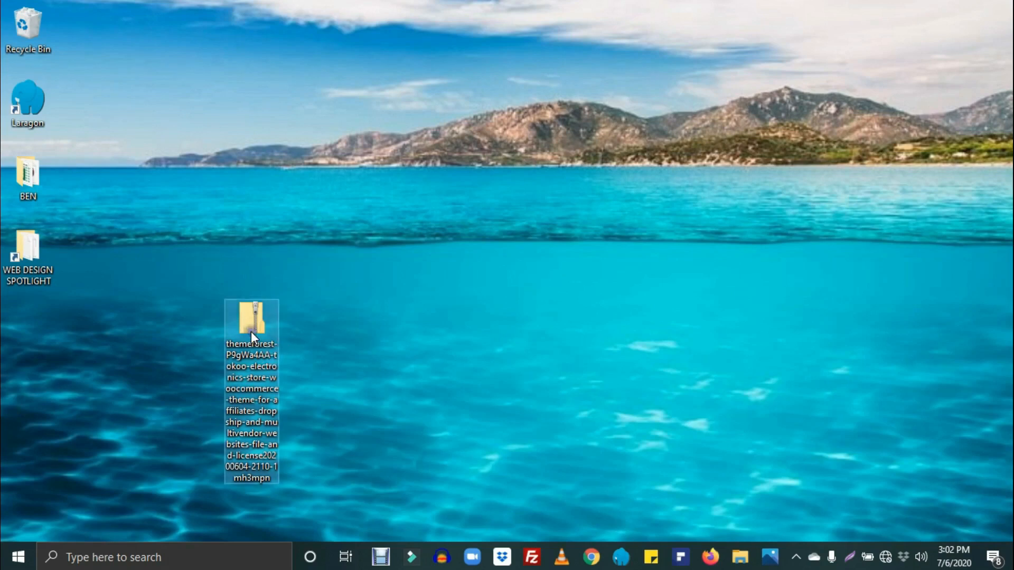
right_click(251, 332)
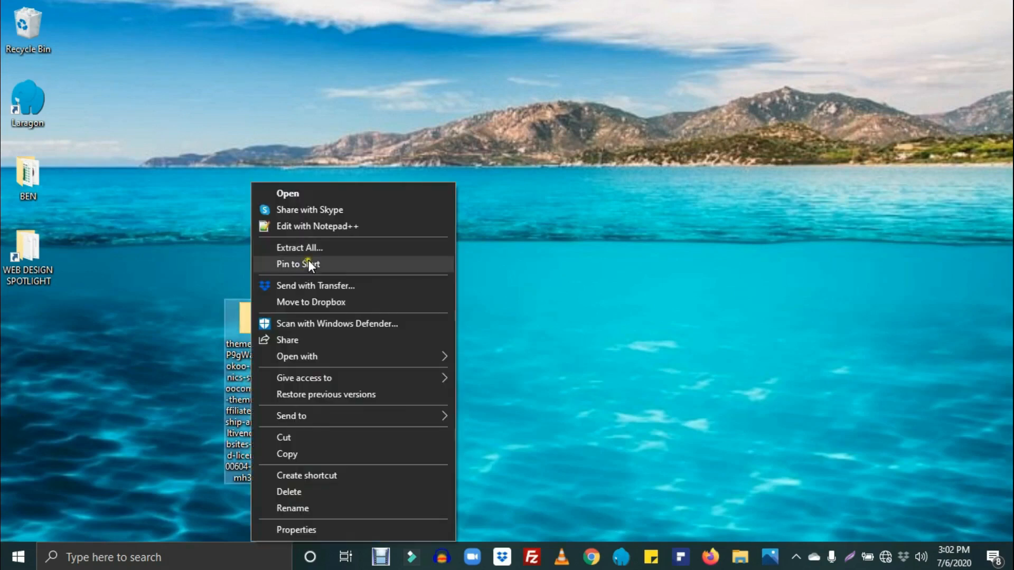
left_click(325, 249)
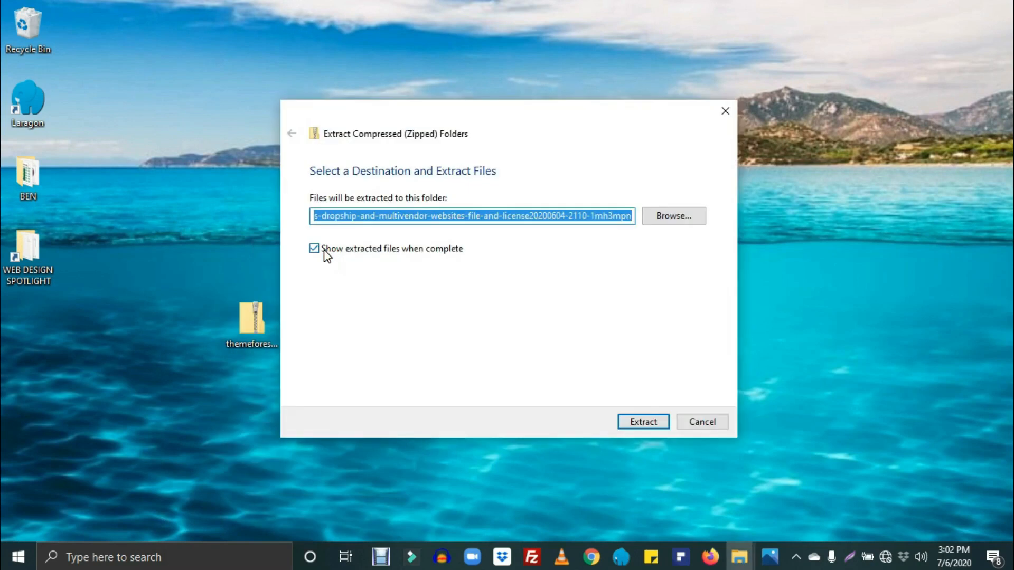
left_click(644, 422)
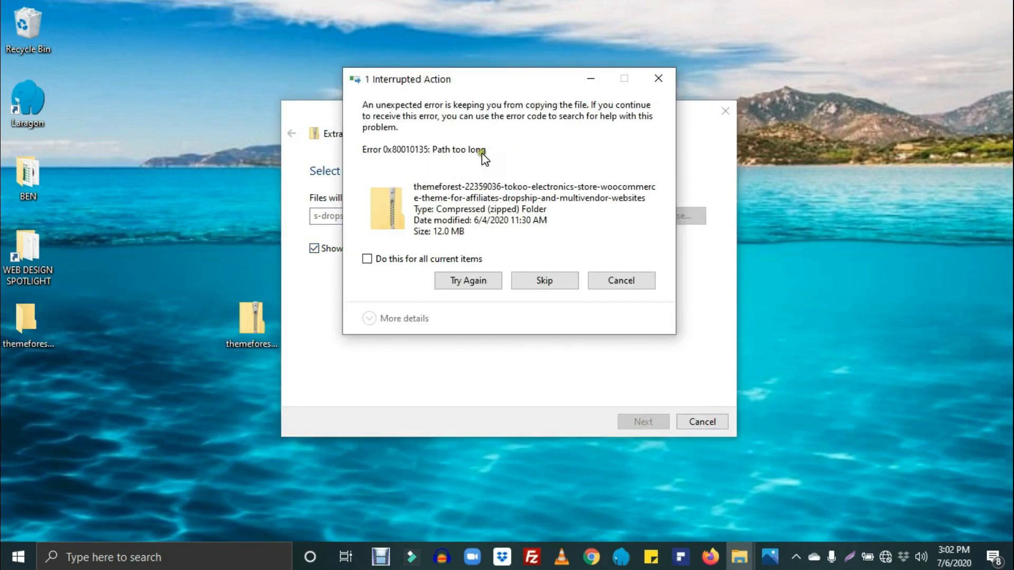
Cancel the path-too-long error and drag the empty themeforest folder to the Recycle Bin.
left_click(611, 284)
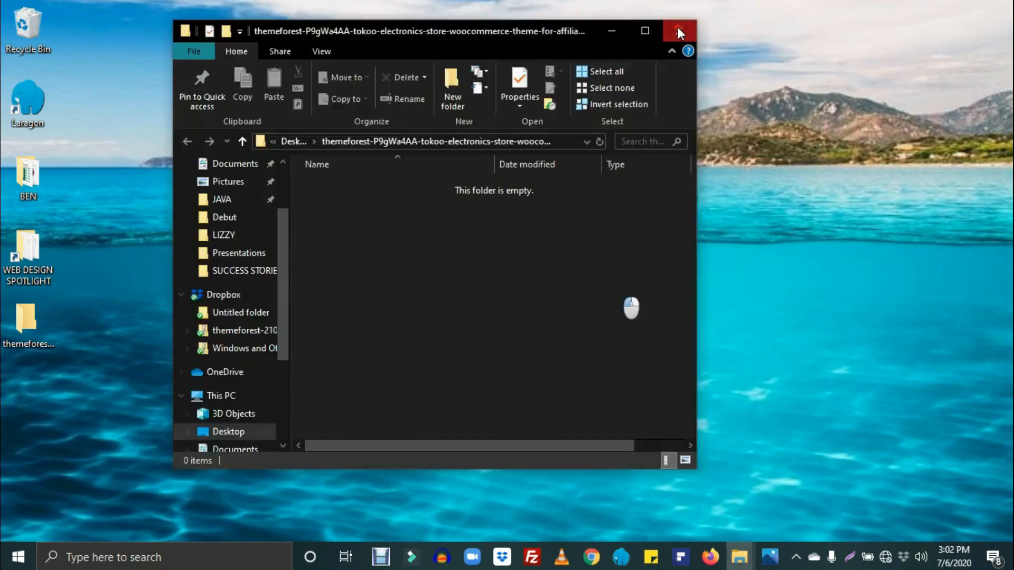
left_click(678, 29)
left_click_drag(28, 325, 36, 27)
Finish discarding the empty folder and rename the theme zip to 1.
left_click(257, 330)
right_click(257, 327)
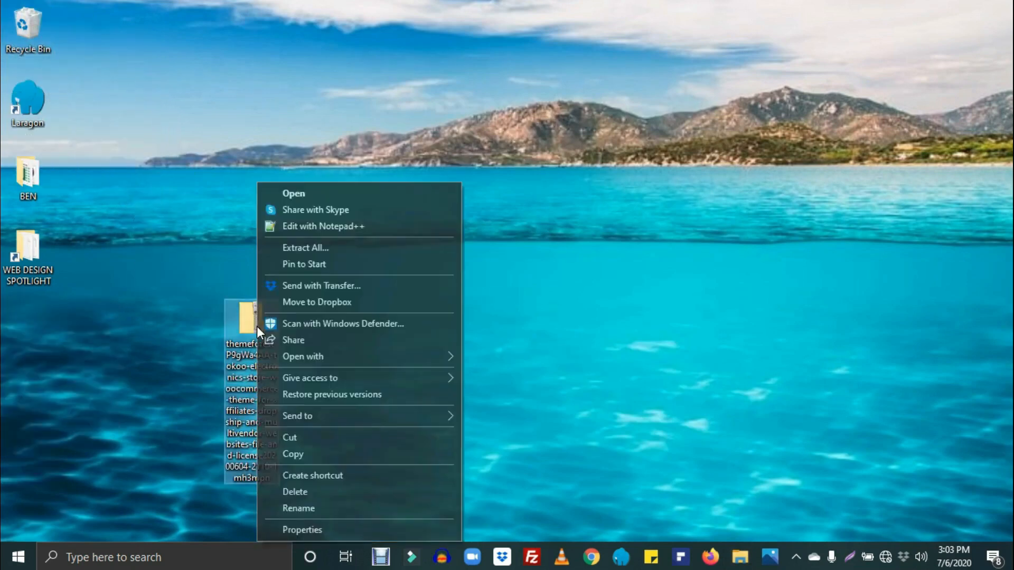
left_click(333, 509)
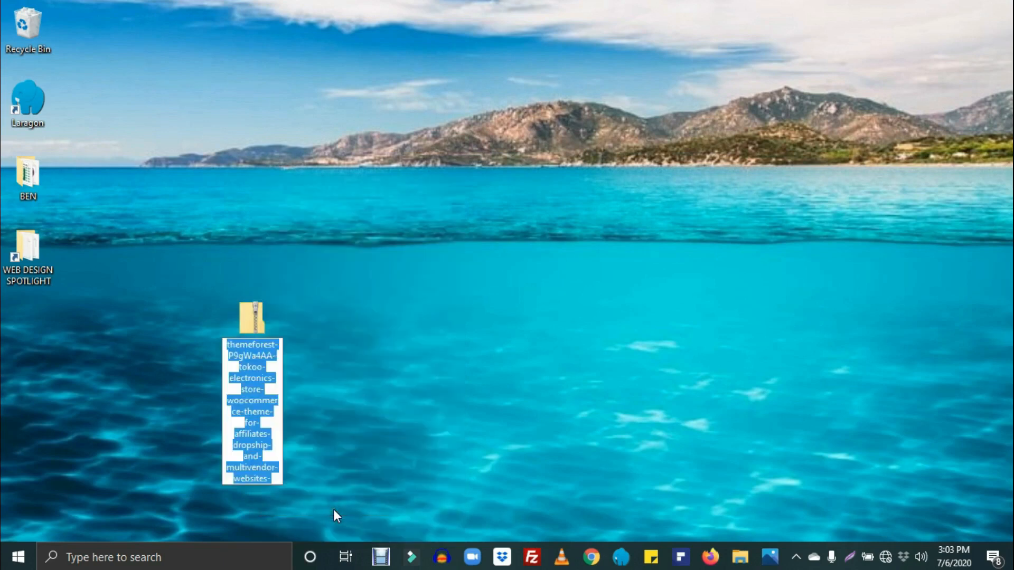
type("1")
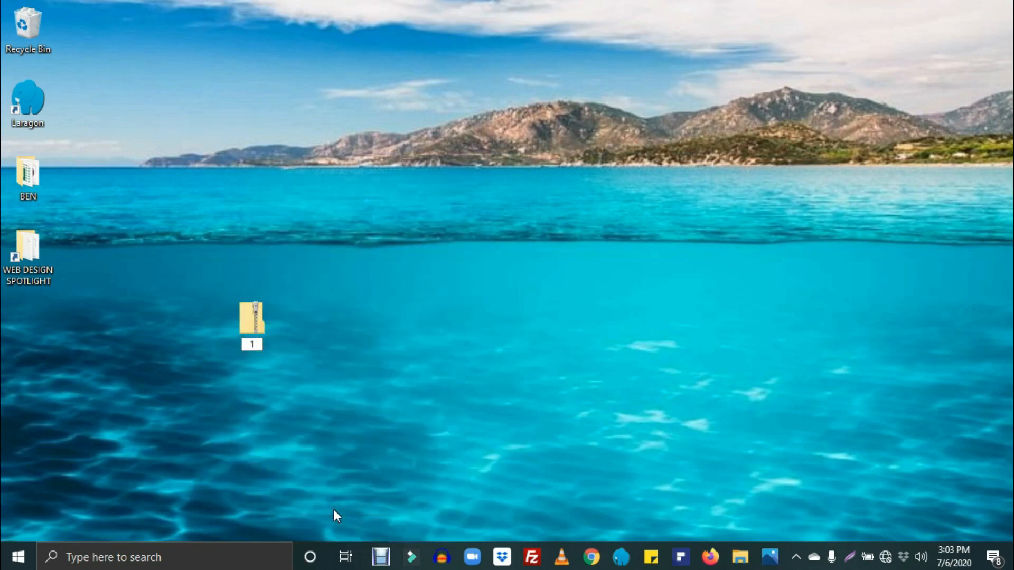
key("Return")
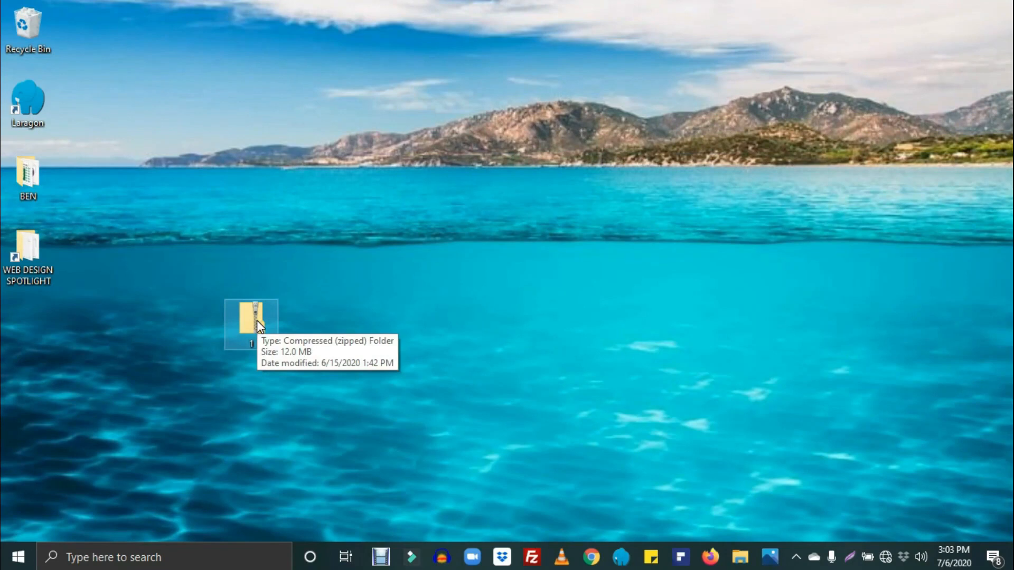
Extract zip 1 into folder 1 and select the inner themeforest zip.
right_click(257, 320)
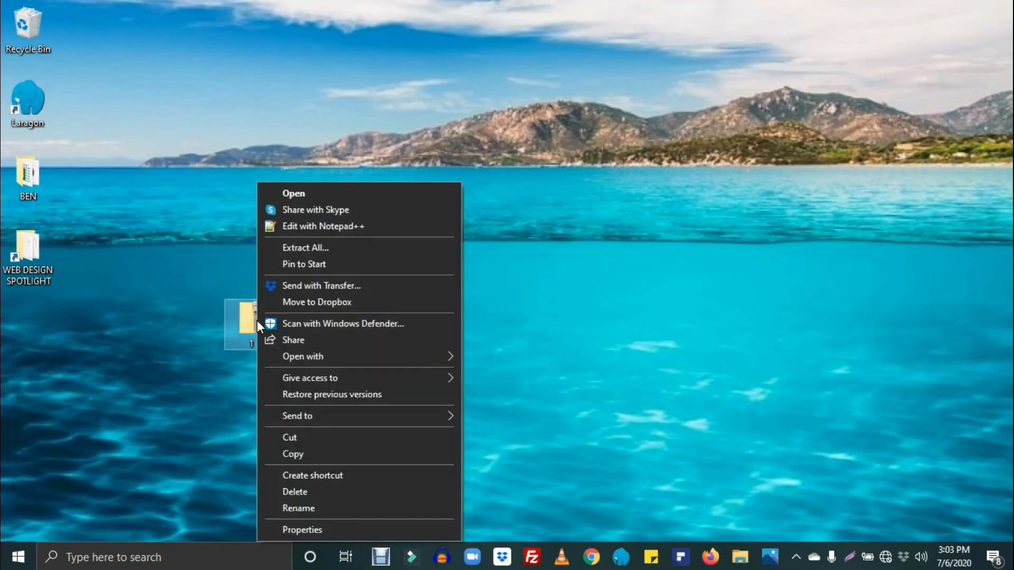
left_click(321, 249)
left_click(643, 422)
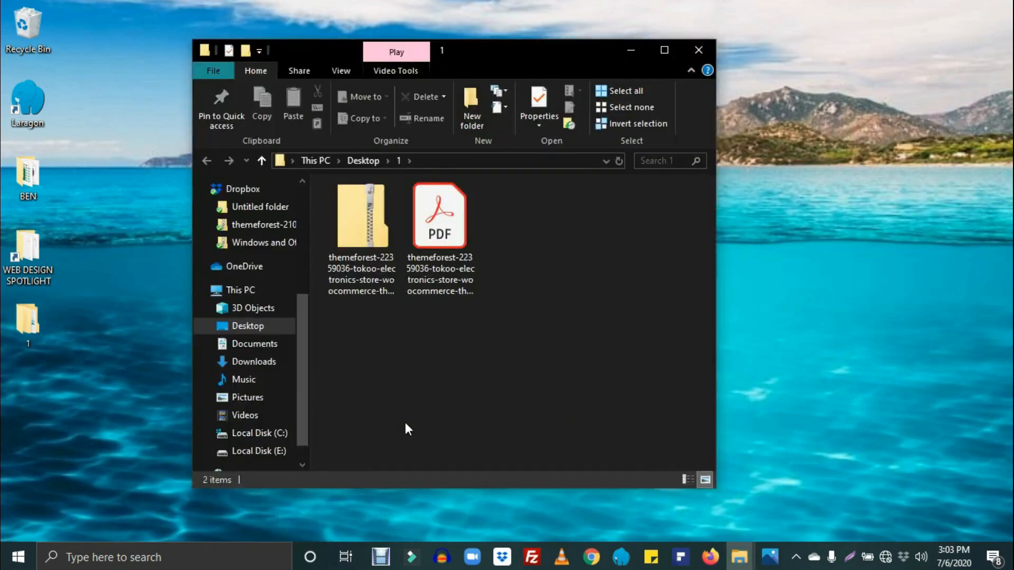
left_click(367, 265)
Extract the inner themeforest zip, replacing the two files with matching names.
right_click(368, 270)
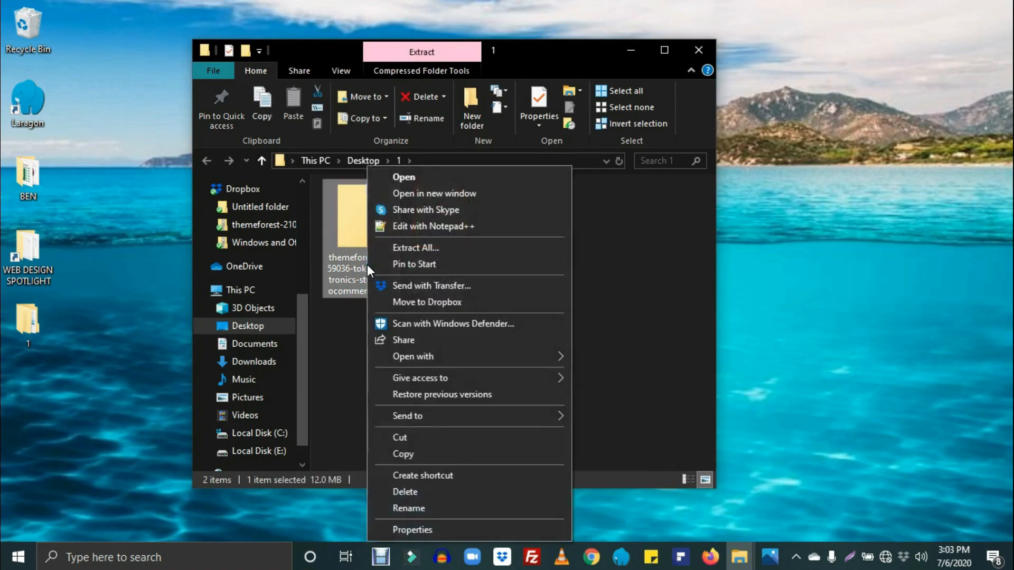
left_click(438, 247)
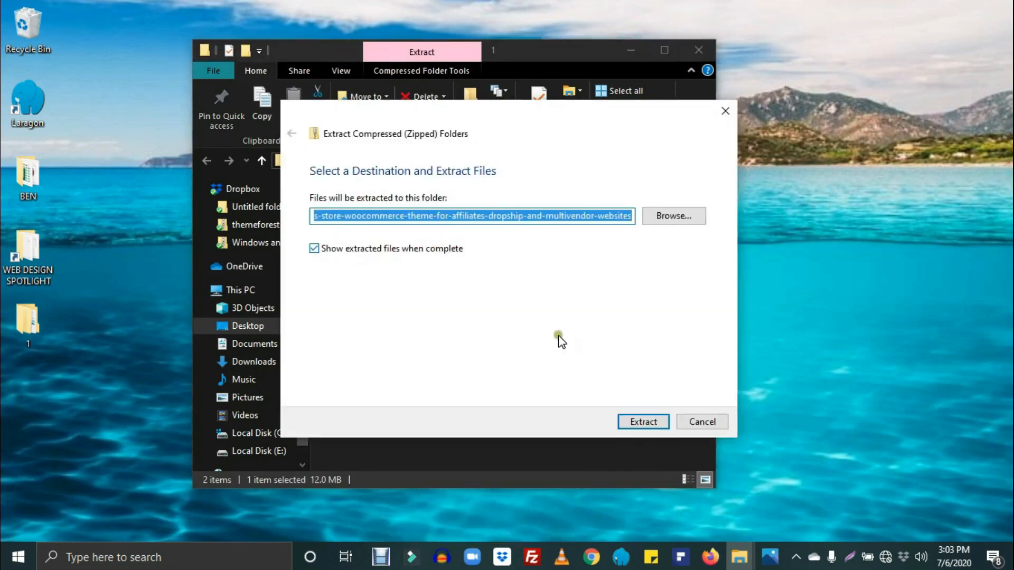
left_click(639, 418)
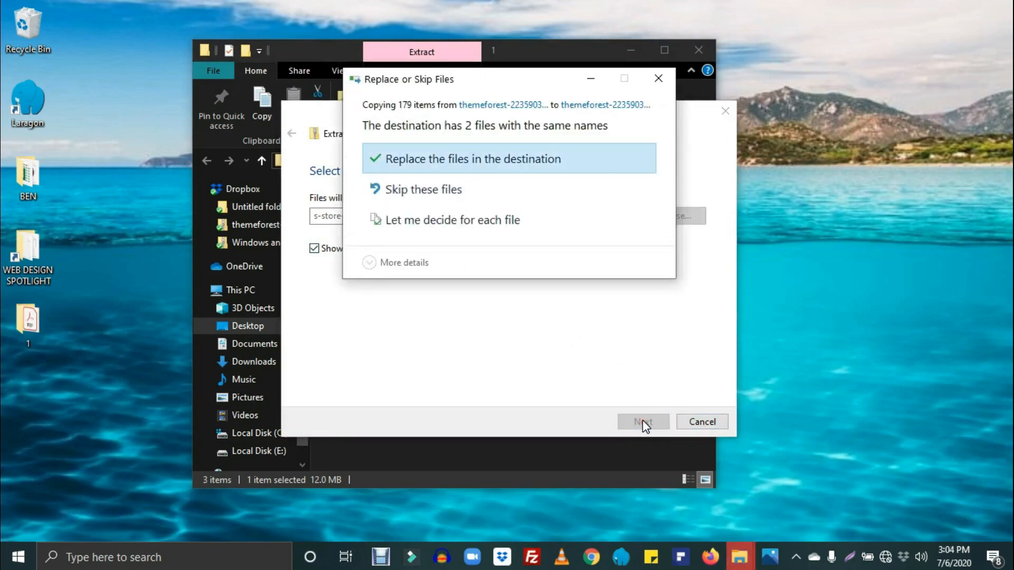
left_click(486, 159)
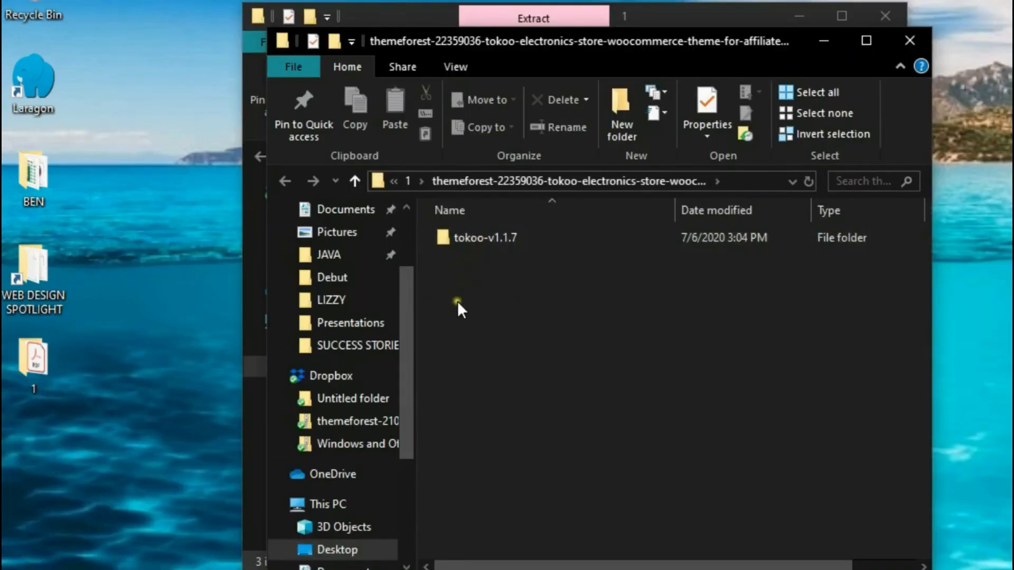
Move tokoo.zip from tokoo-v1.1.7 > theme-files onto the desktop and close Explorer.
double_click(503, 239)
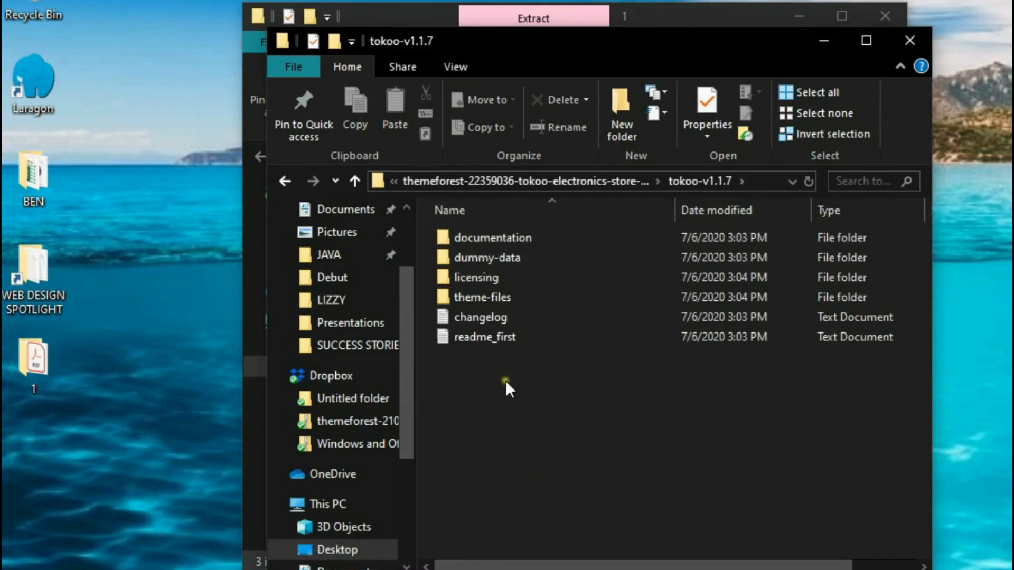
double_click(495, 298)
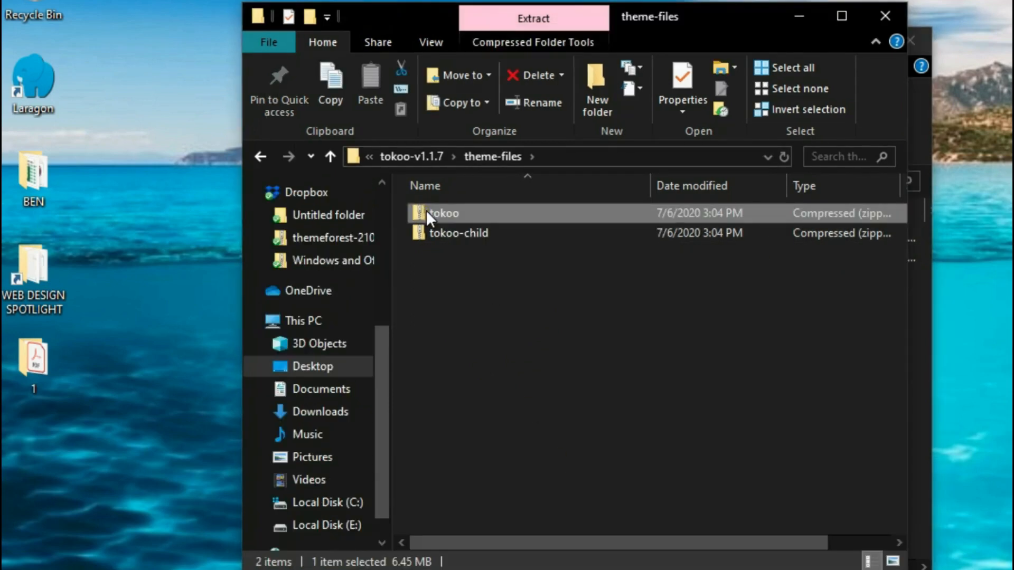
left_click_drag(427, 210, 1013, 296)
left_click_drag(825, 271, 855, 267)
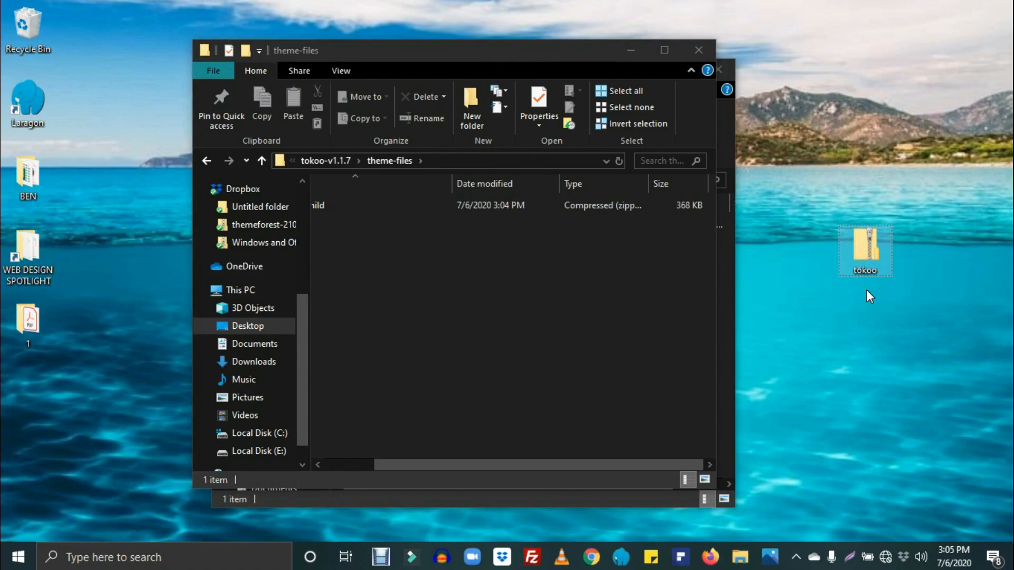
key("super+d")
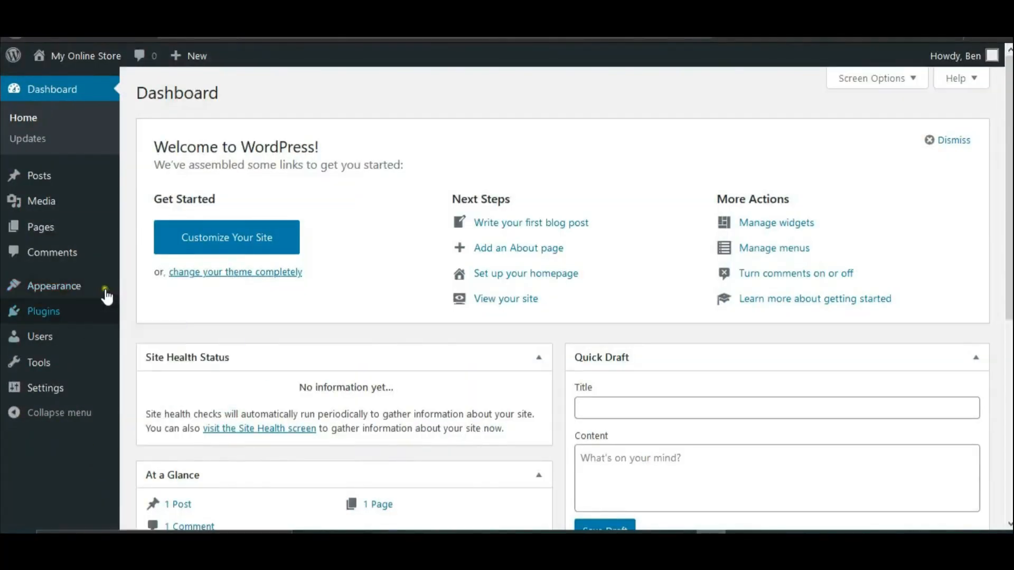
Open the theme upload form via Appearance > Themes > Add New.
mouse_move(104, 292)
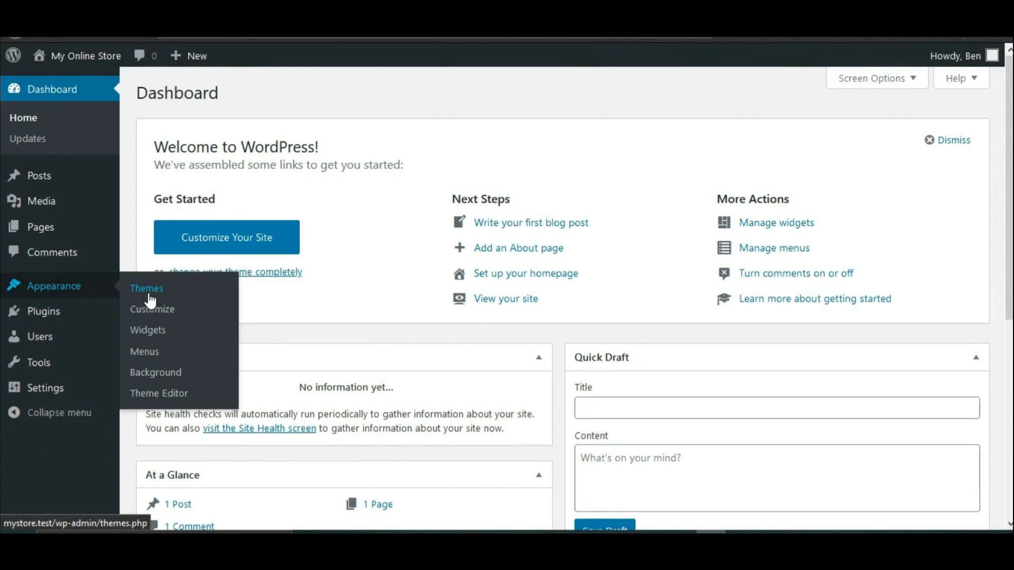
left_click(150, 296)
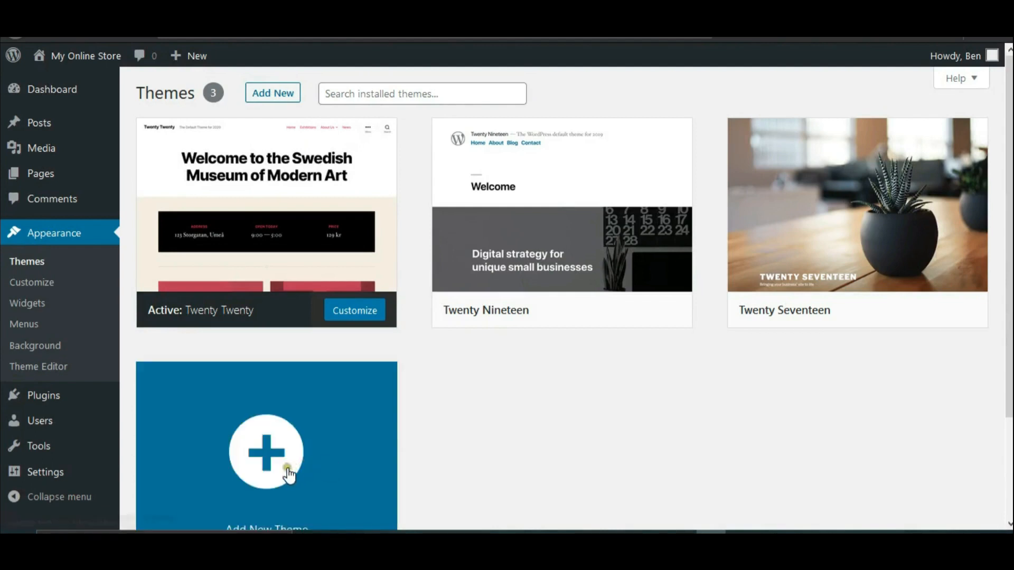
scroll(1008, 264, "down", 2)
left_click(340, 413)
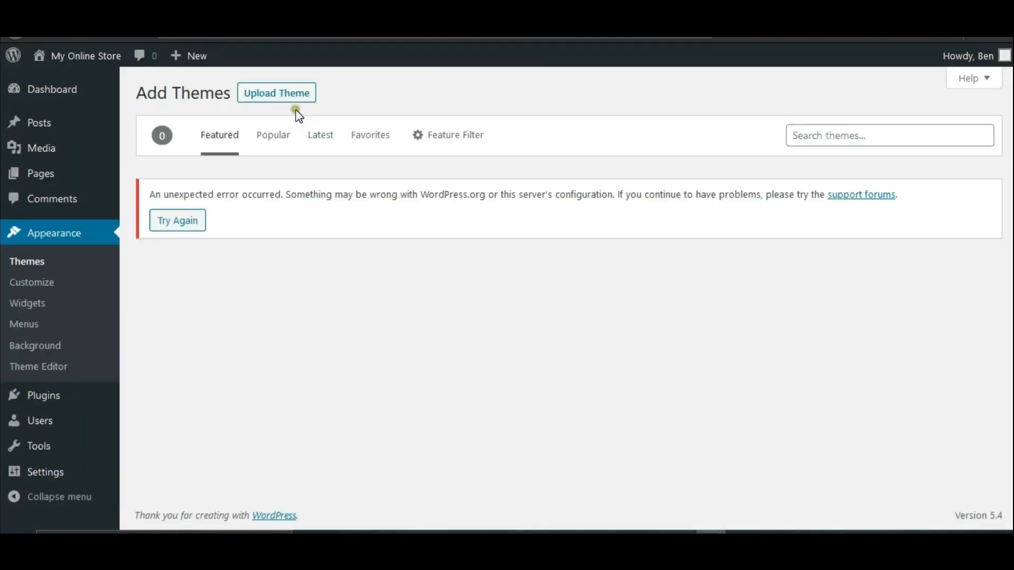
left_click(284, 107)
Upload tokoo.zip from the desktop, install it, and activate the Tokoo theme.
left_click(447, 232)
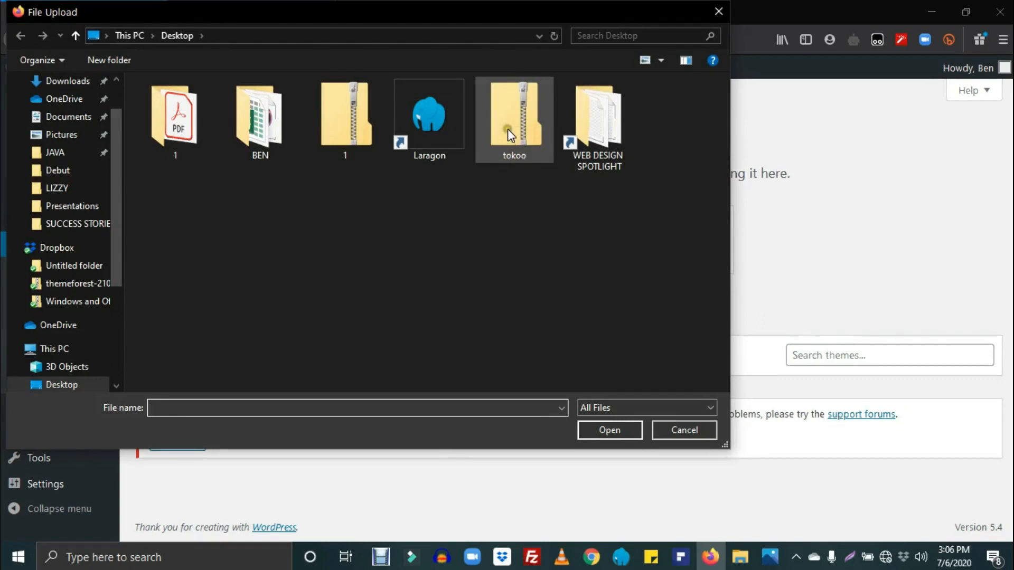
left_click(508, 138)
double_click(511, 128)
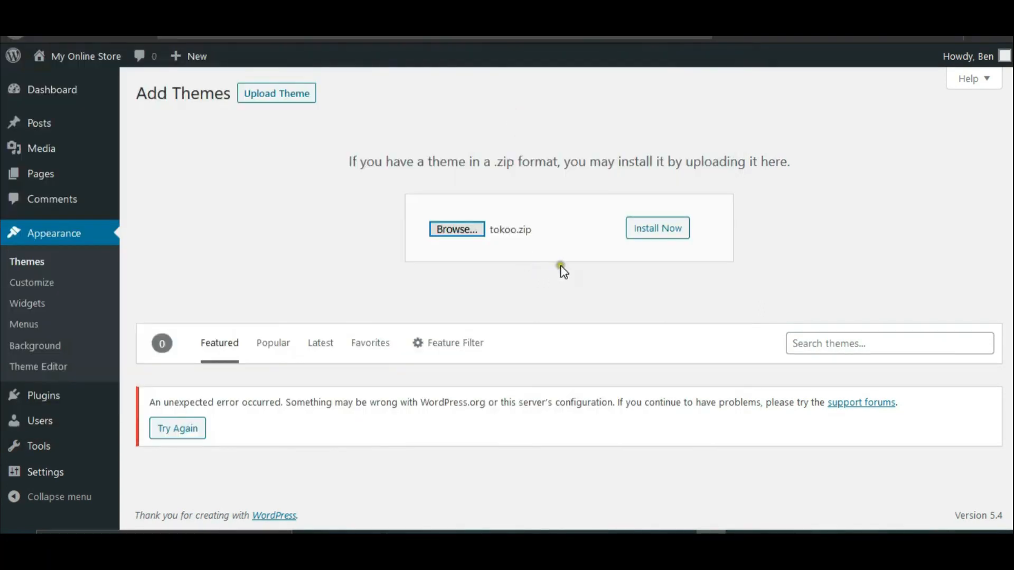
left_click(668, 237)
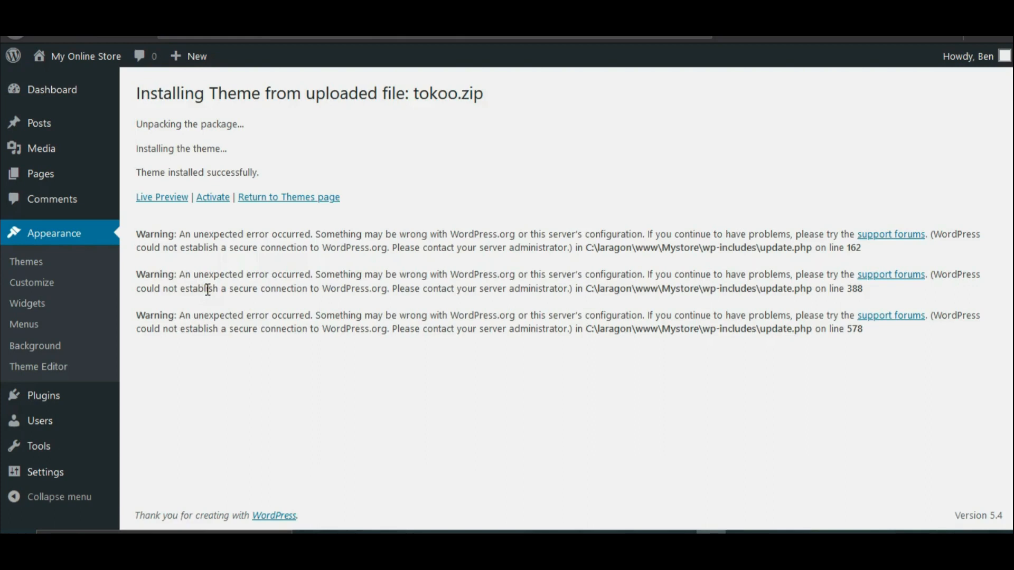
left_click(214, 198)
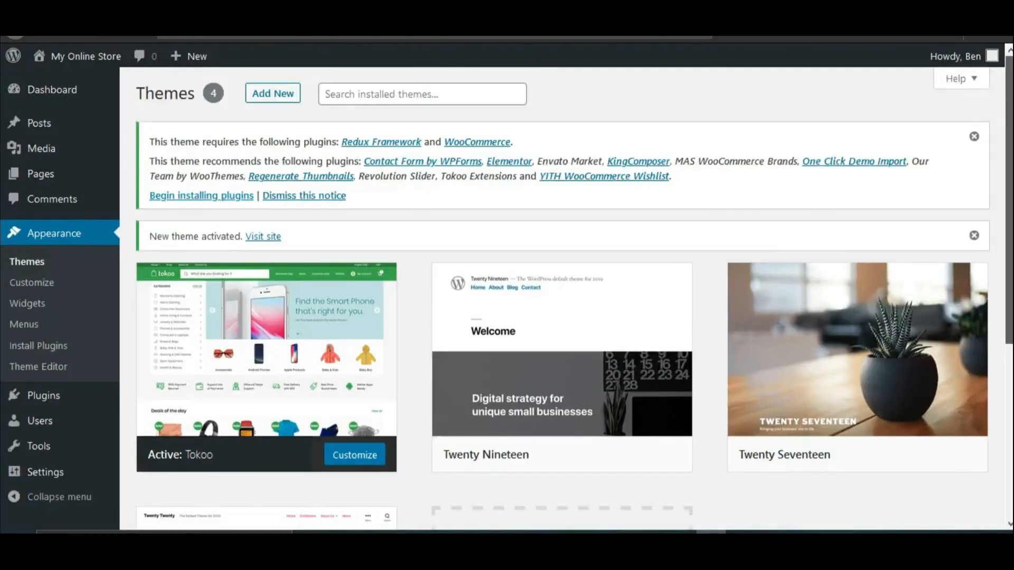
Scroll the Themes page to review Active: Tokoo and its required-plugins notice.
scroll(271, 356, "down", 2)
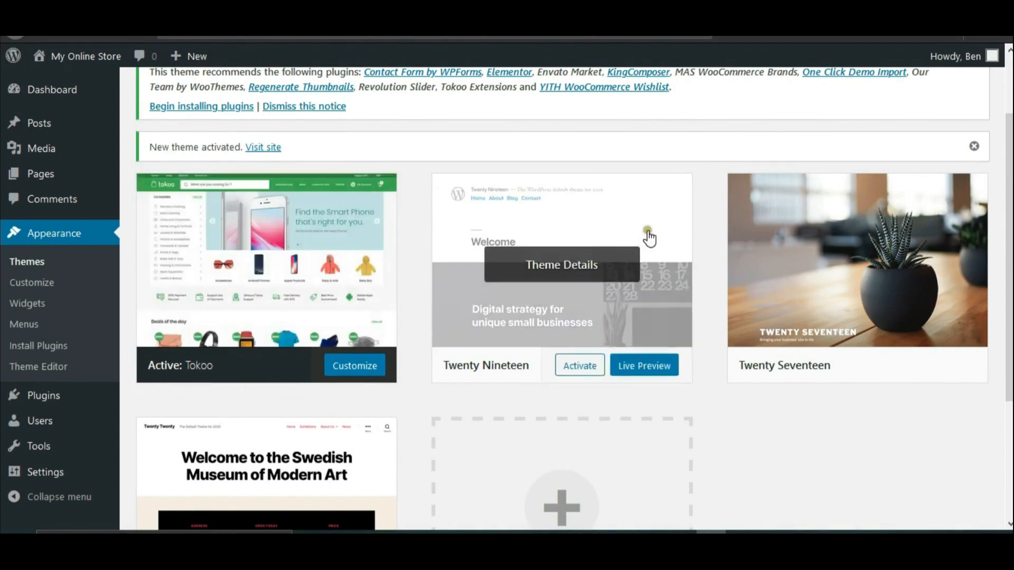
scroll(608, 211, "up", 2)
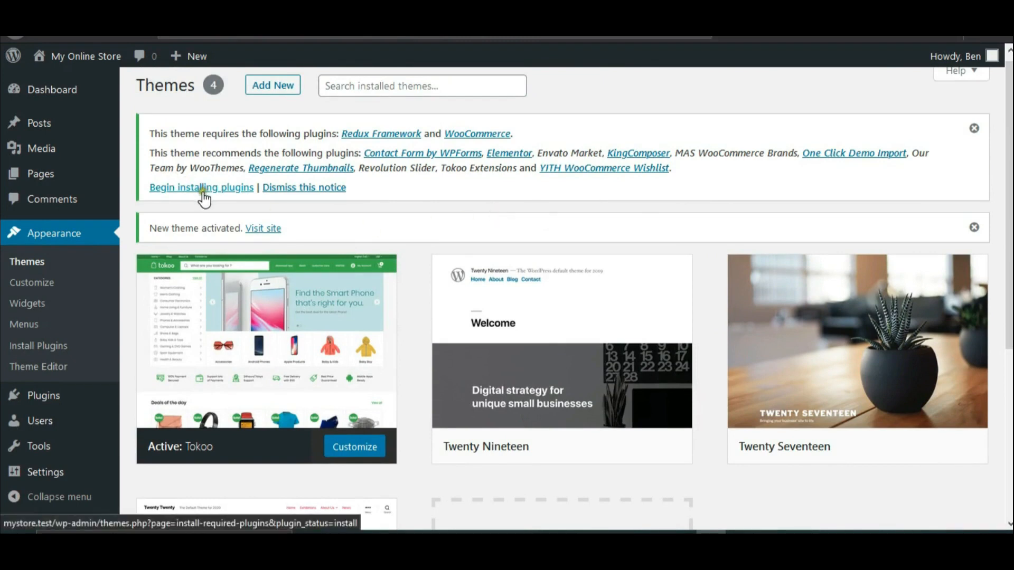
Bulk-install all 13 Tokoo plugins from Install Required Plugins, then return to the installer.
left_click(231, 190)
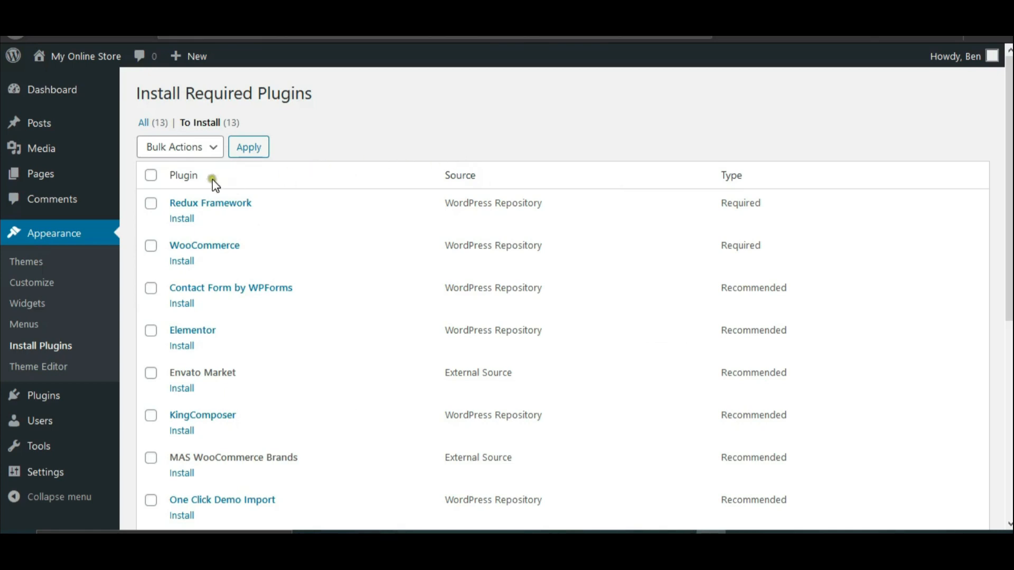
left_click(151, 176)
left_click(187, 152)
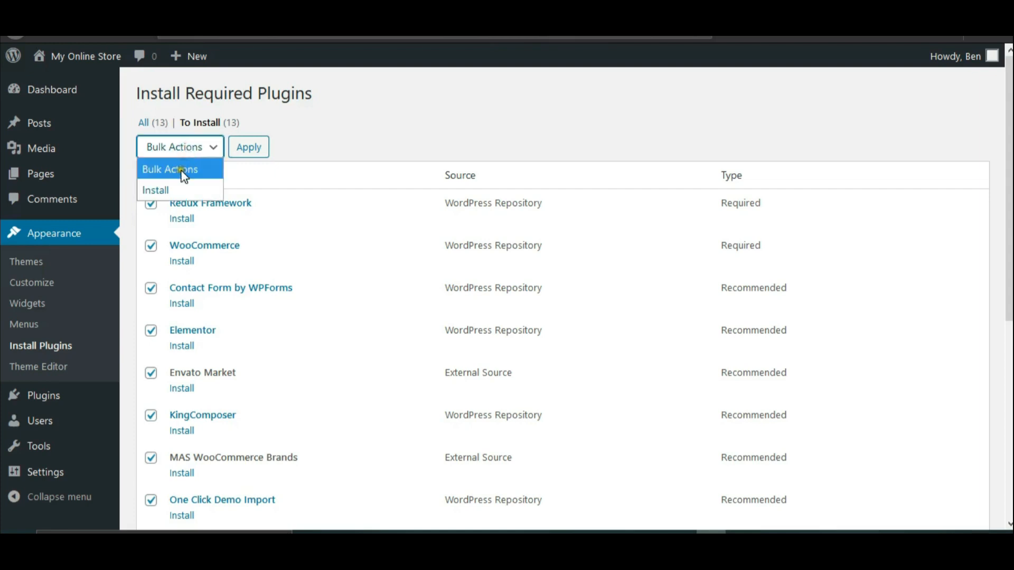
left_click(177, 189)
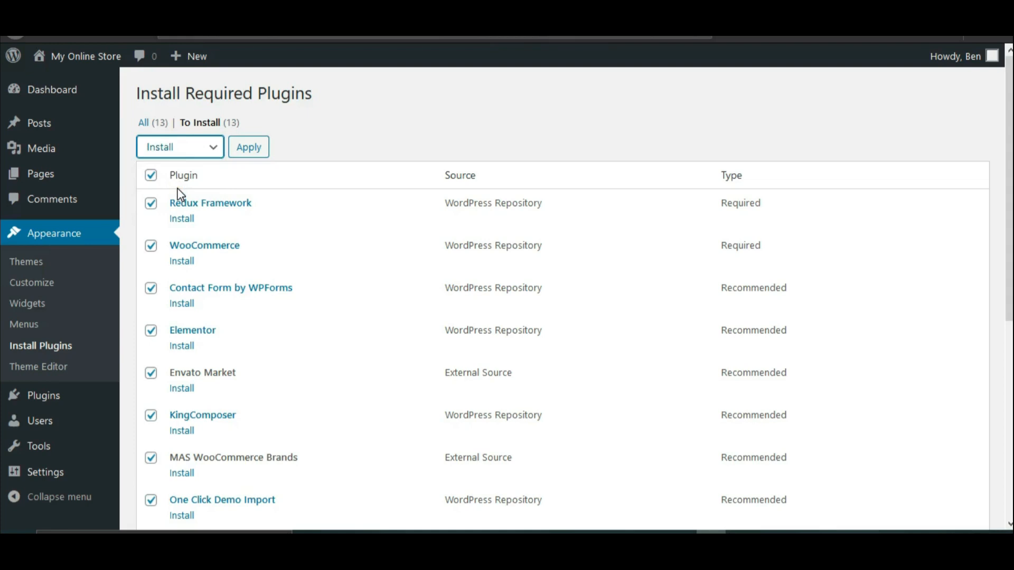
left_click(254, 158)
left_click(259, 155)
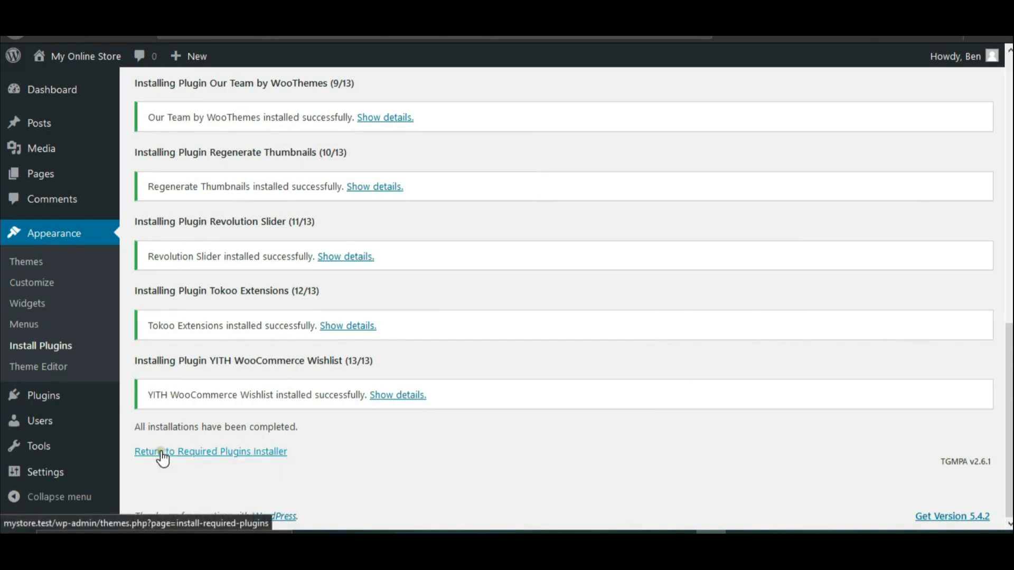
left_click(245, 457)
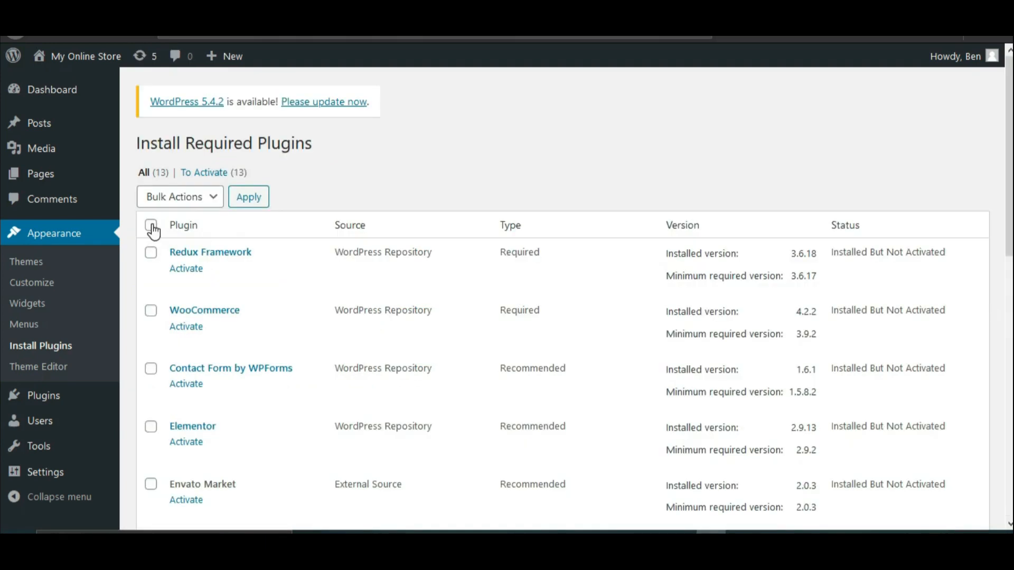
Select all 13 installed plugins and bulk-activate them.
left_click(151, 226)
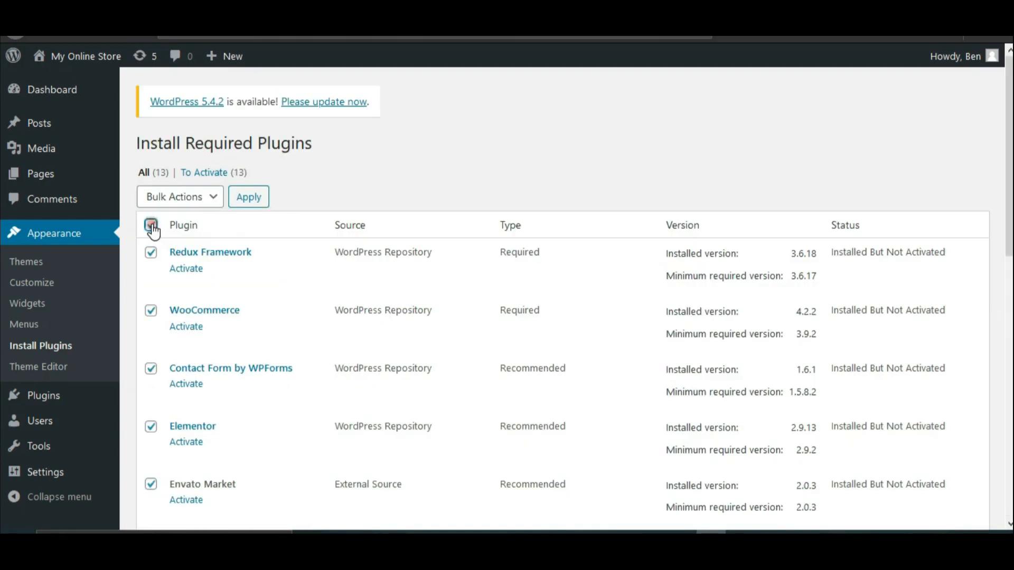
left_click(180, 199)
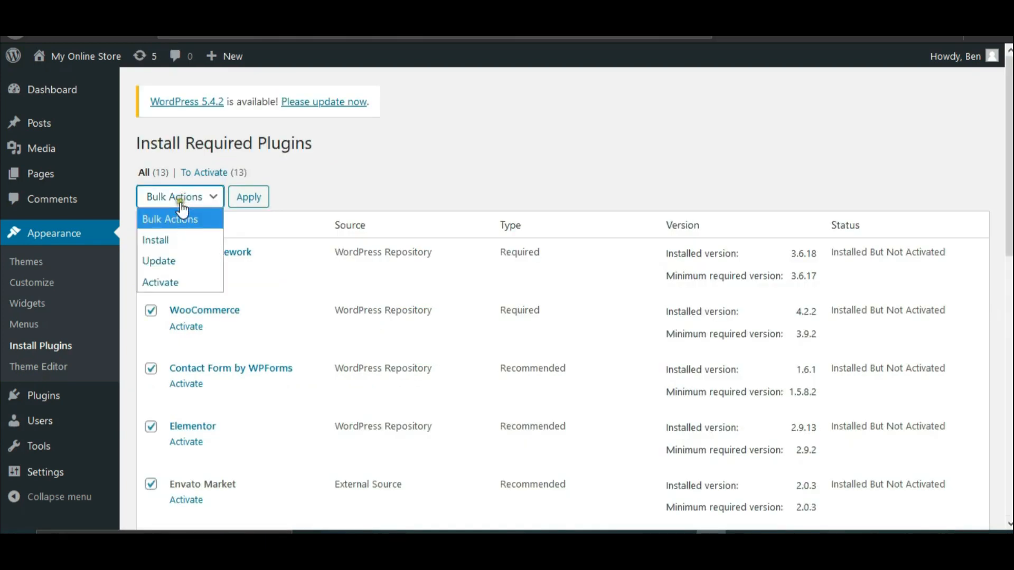
left_click(183, 282)
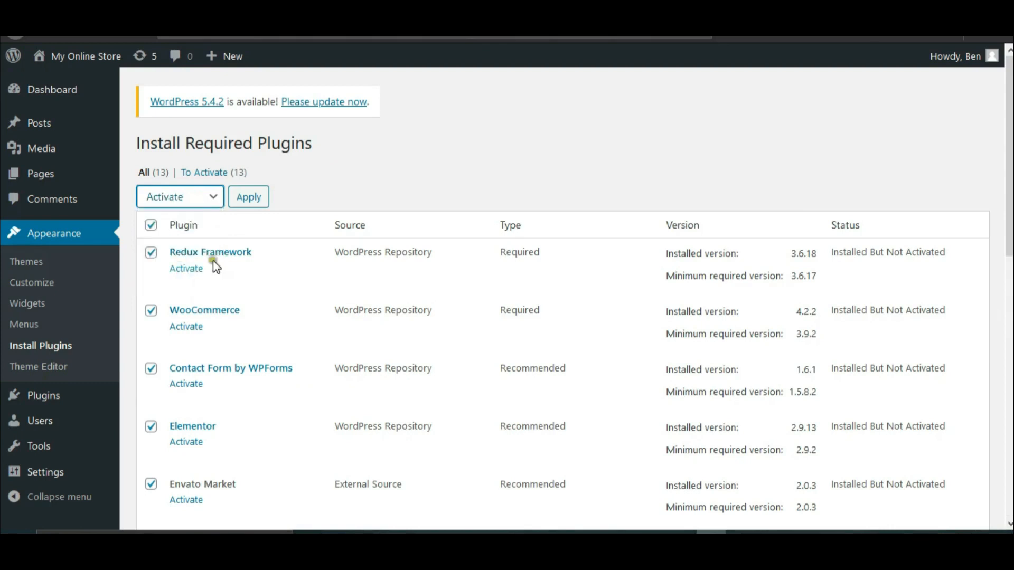
left_click(250, 203)
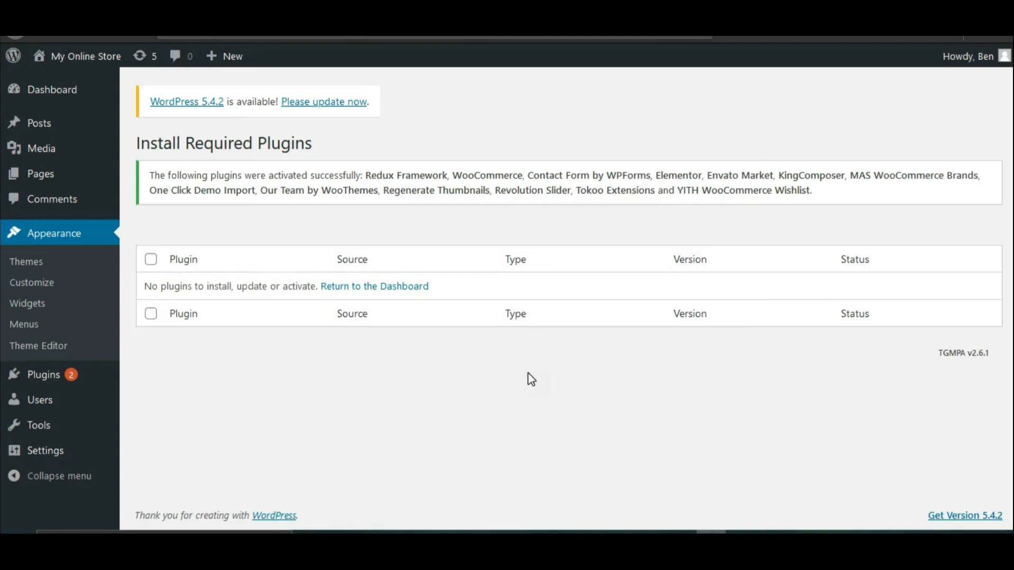
Return to the WordPress admin Dashboard.
left_click(391, 295)
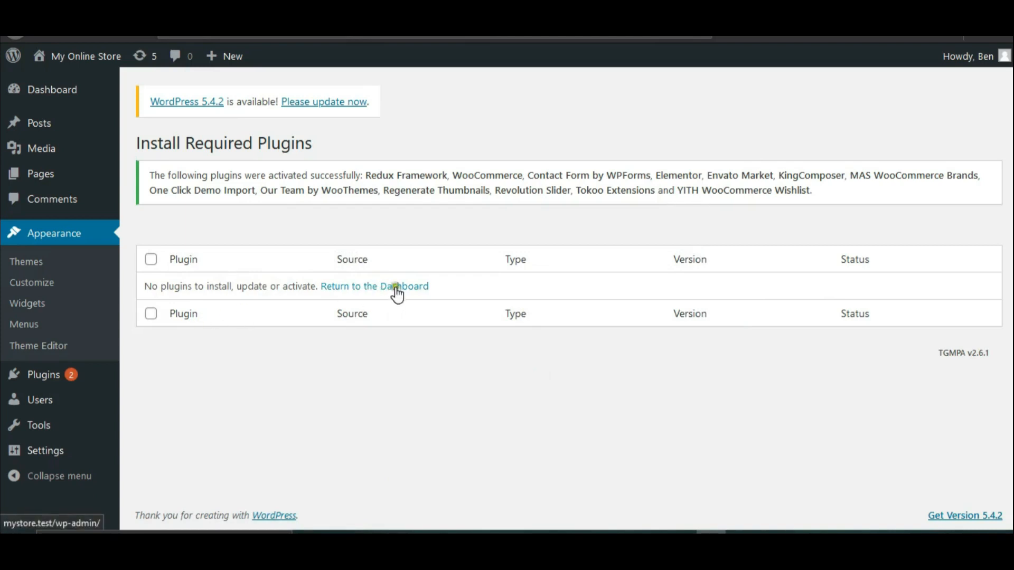
mouse_move(36, 96)
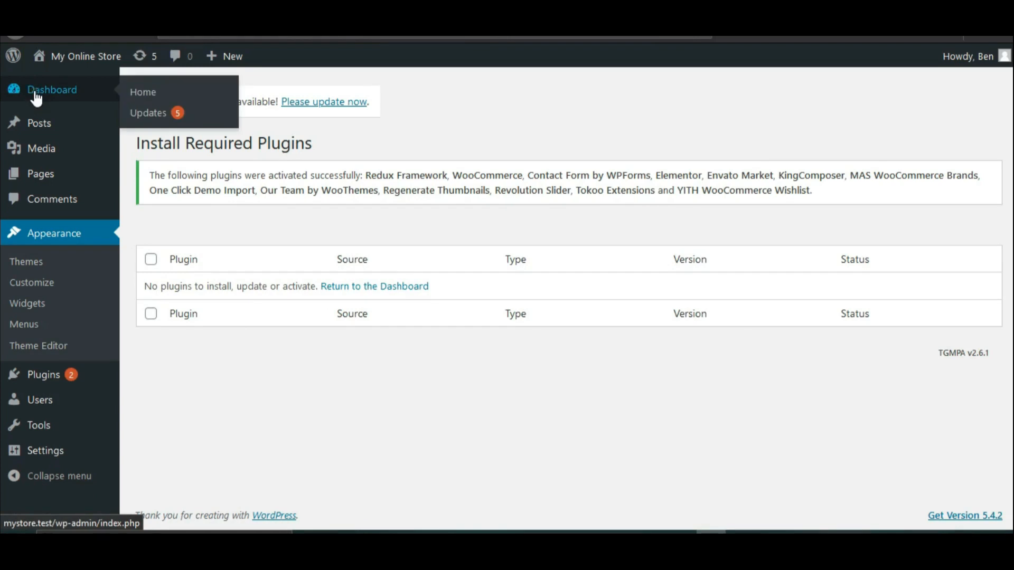
left_click(394, 292)
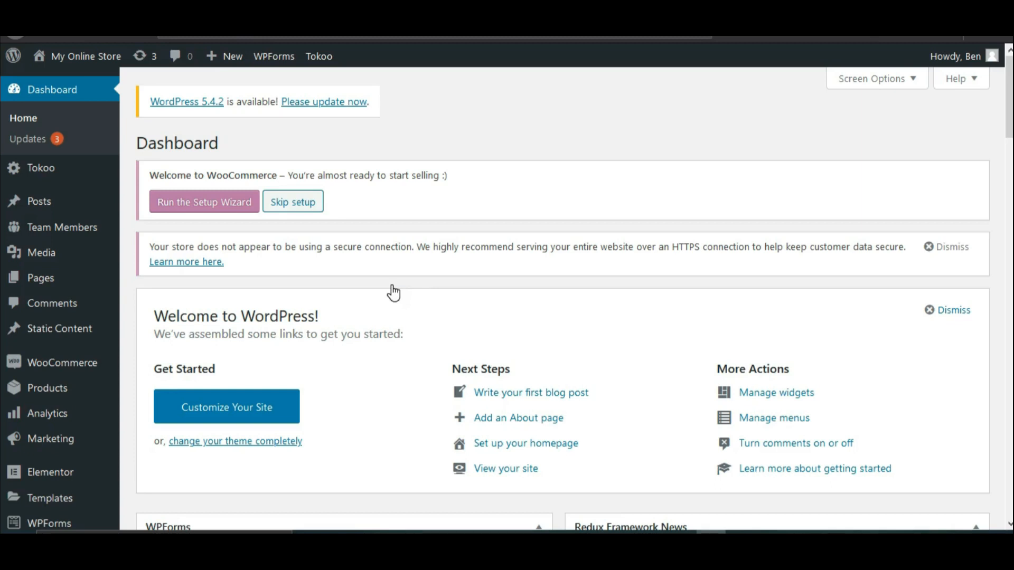
Reload the storefront to confirm the green Tokoo design, then go back to the Dashboard.
scroll(394, 292, "down", 5)
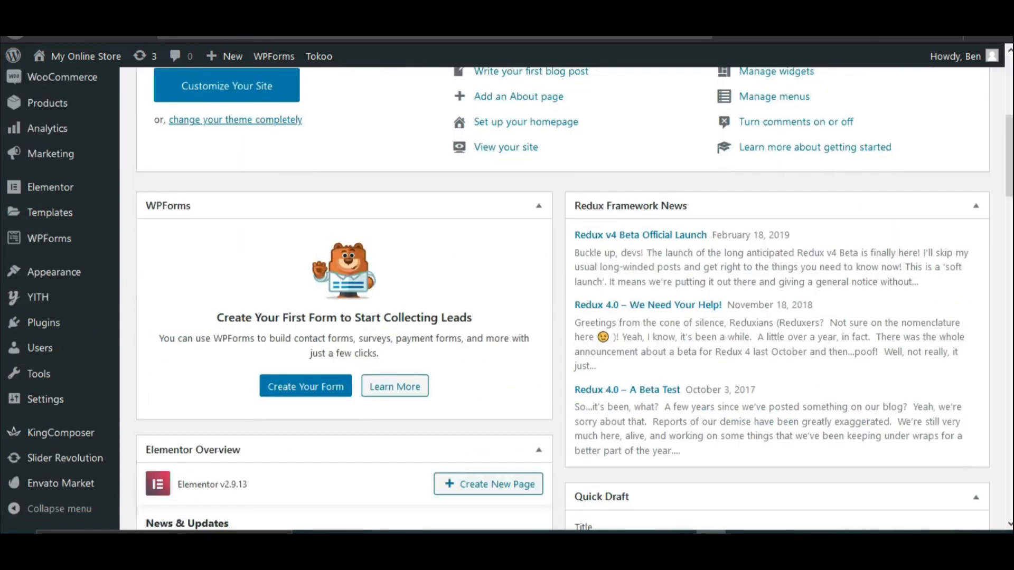
scroll(188, 219, "up", 5)
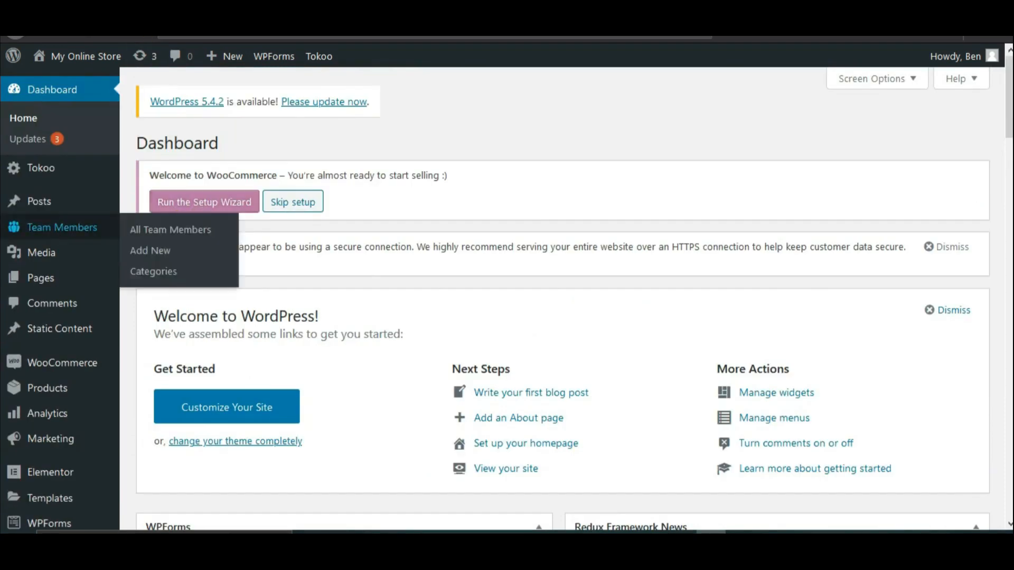
key("ctrl+Tab")
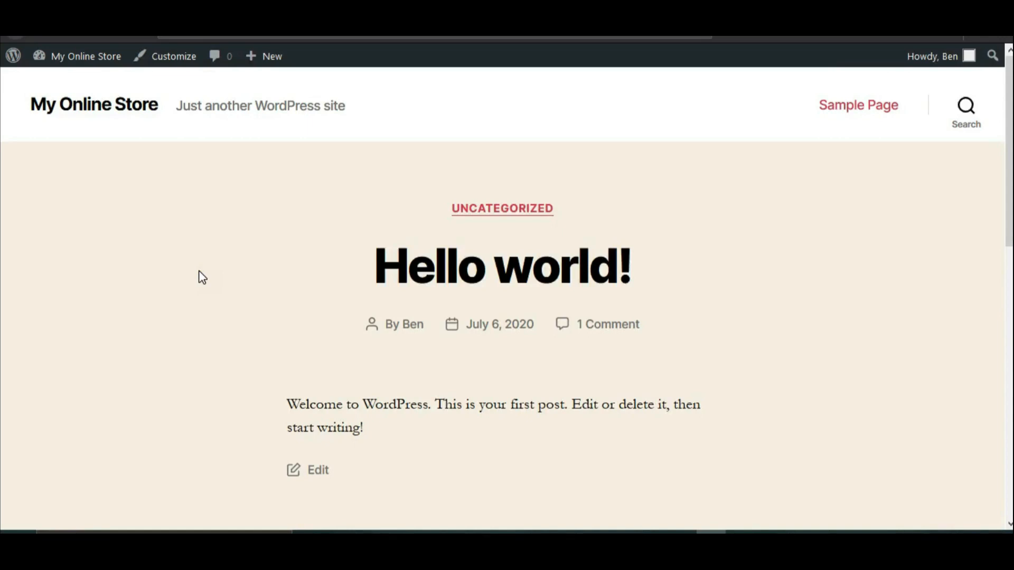
key("F5")
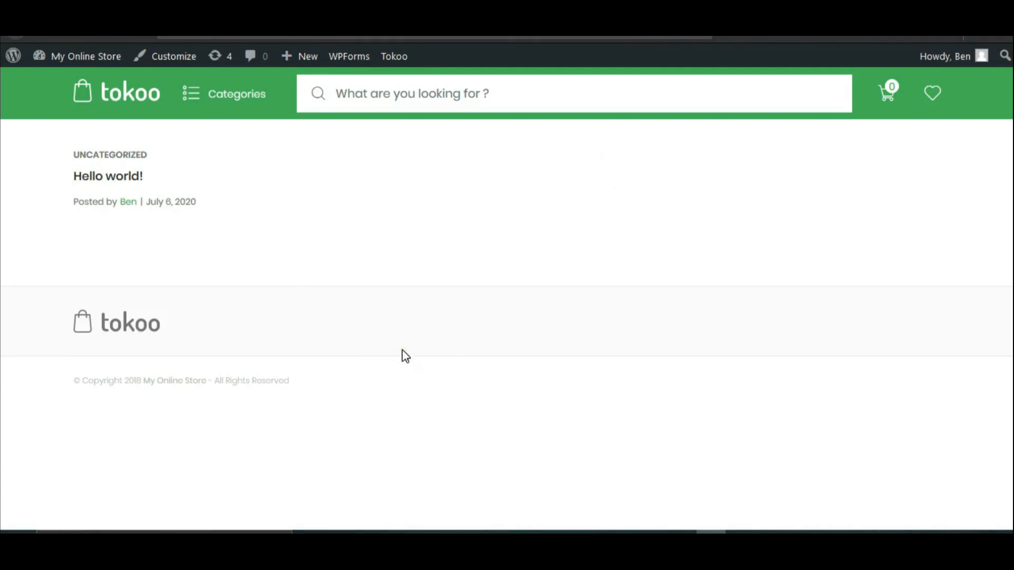
left_click(383, 351)
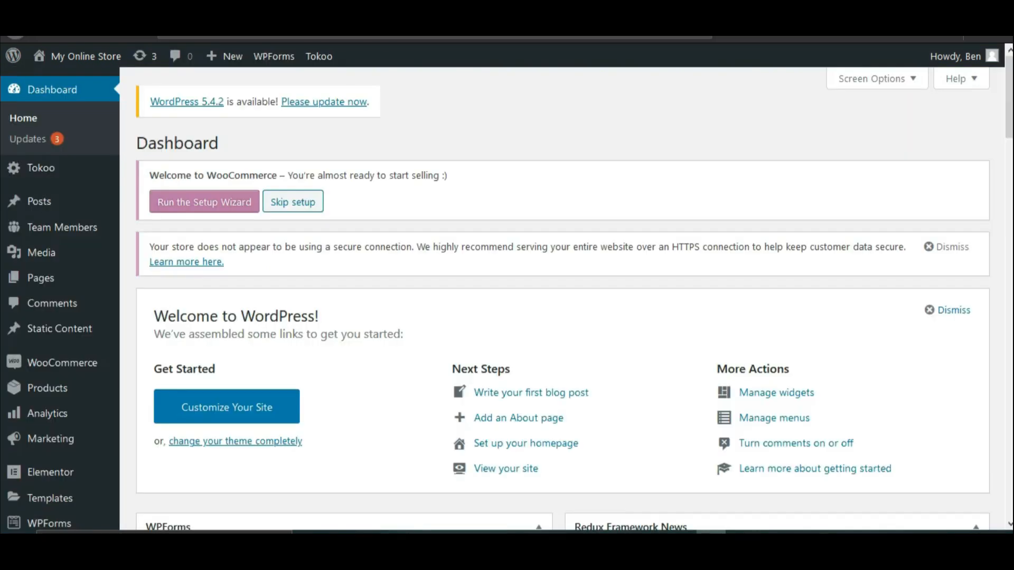
Go to Appearance > Import Demo Data and browse the available demos.
left_click(528, 353)
scroll(547, 347, "down", 5)
mouse_move(58, 289)
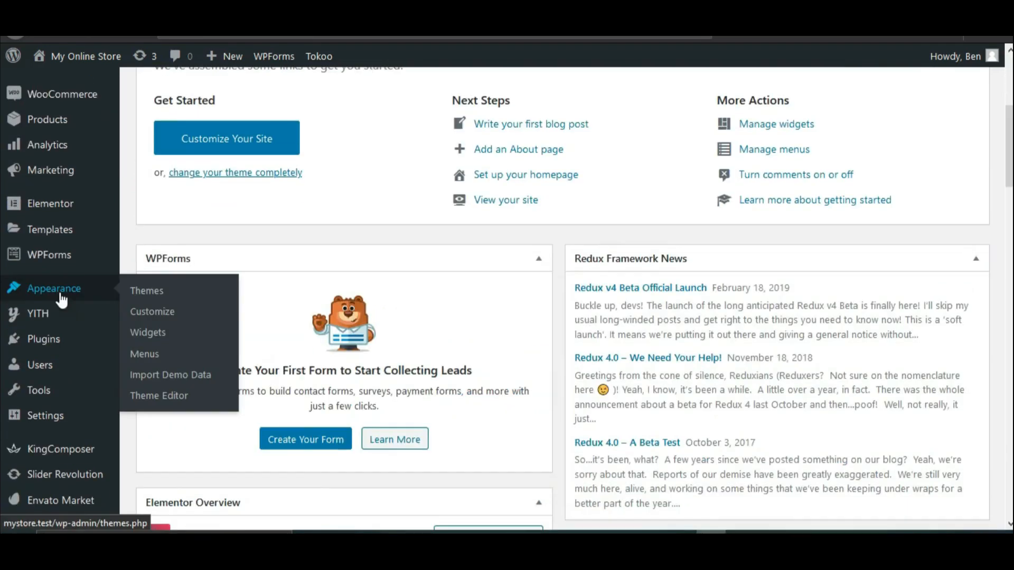
left_click(157, 389)
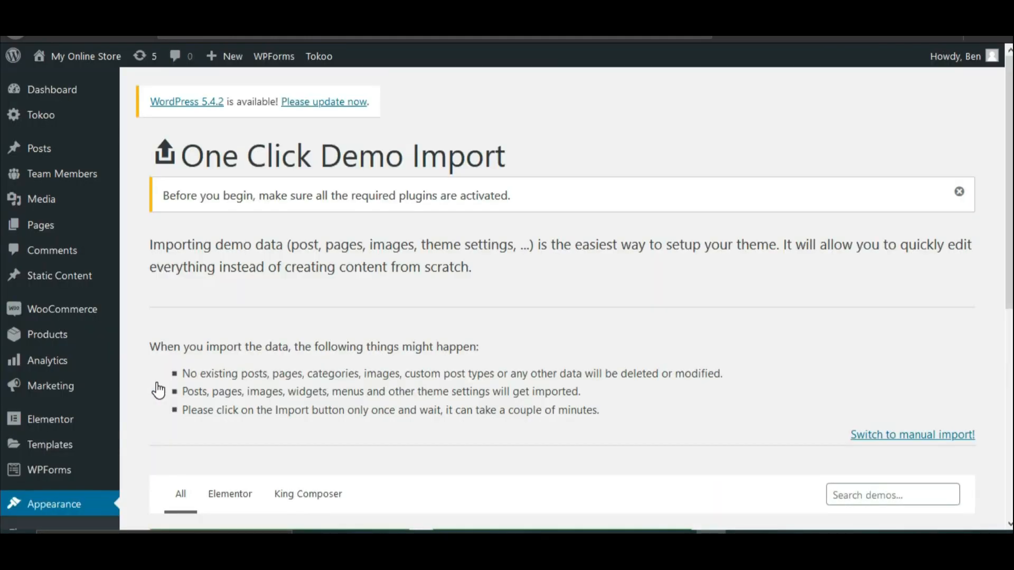
scroll(158, 390, "down", 2)
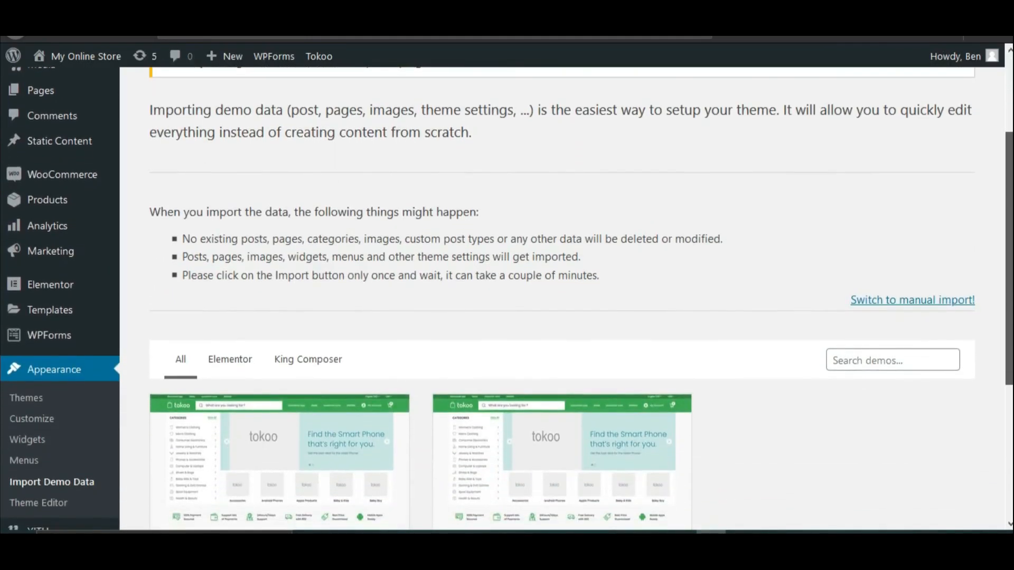
scroll(562, 298, "down", 4)
scroll(562, 298, "up", 2)
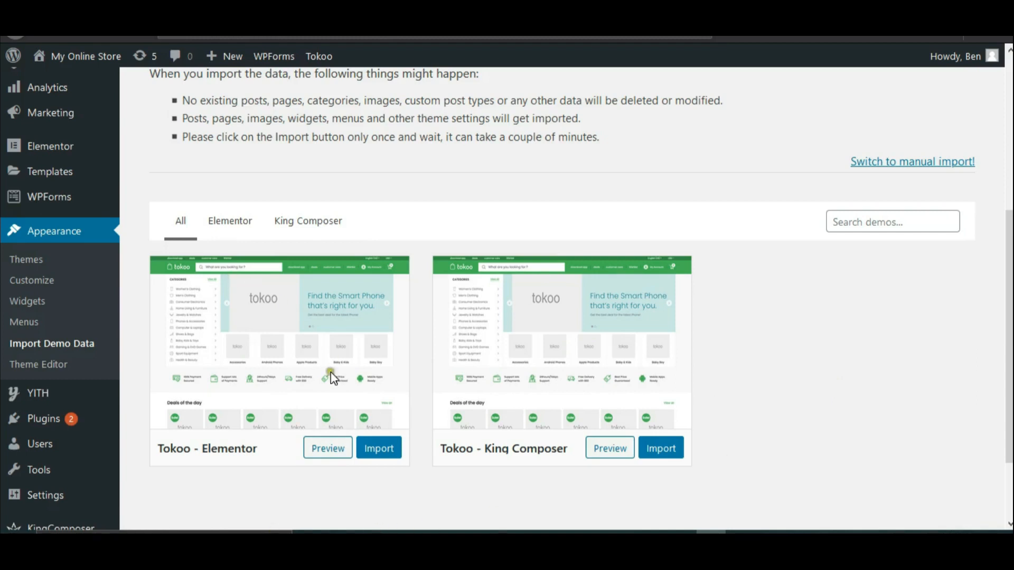
Import the Tokoo - Elementor demo and wait for the import-finished message.
left_click(373, 458)
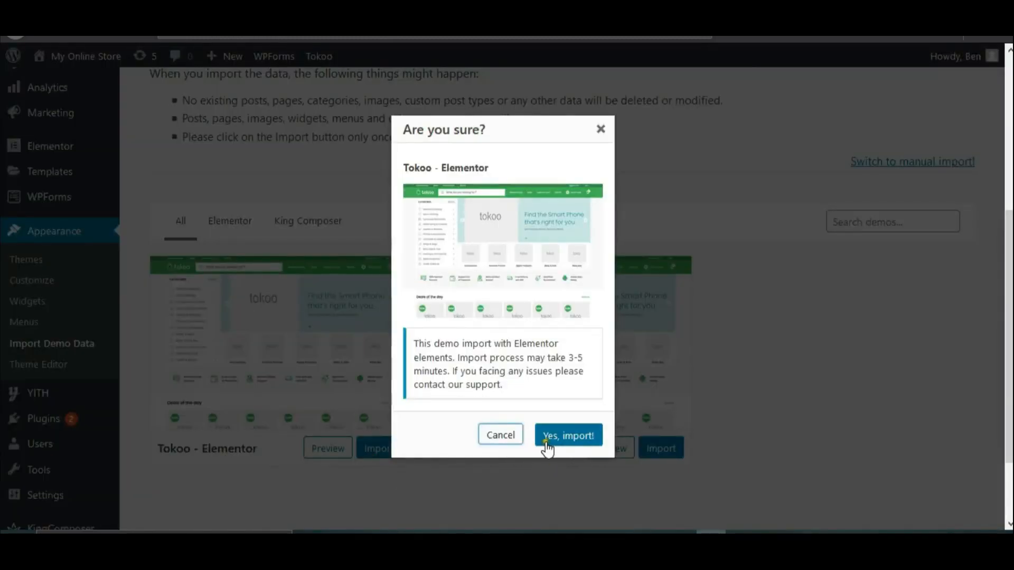
left_click(579, 448)
left_click(577, 449)
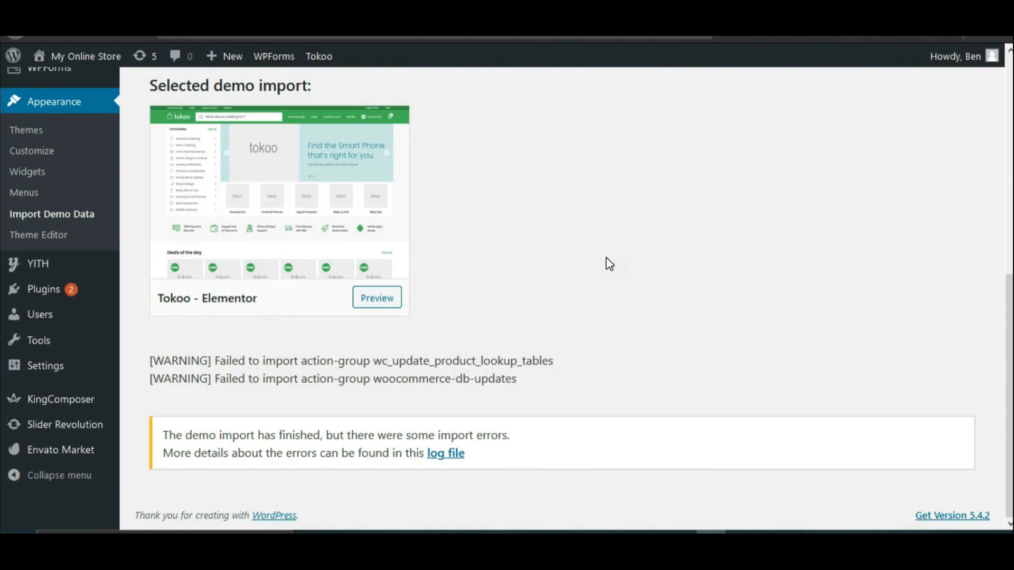
left_click_drag(166, 438, 323, 438)
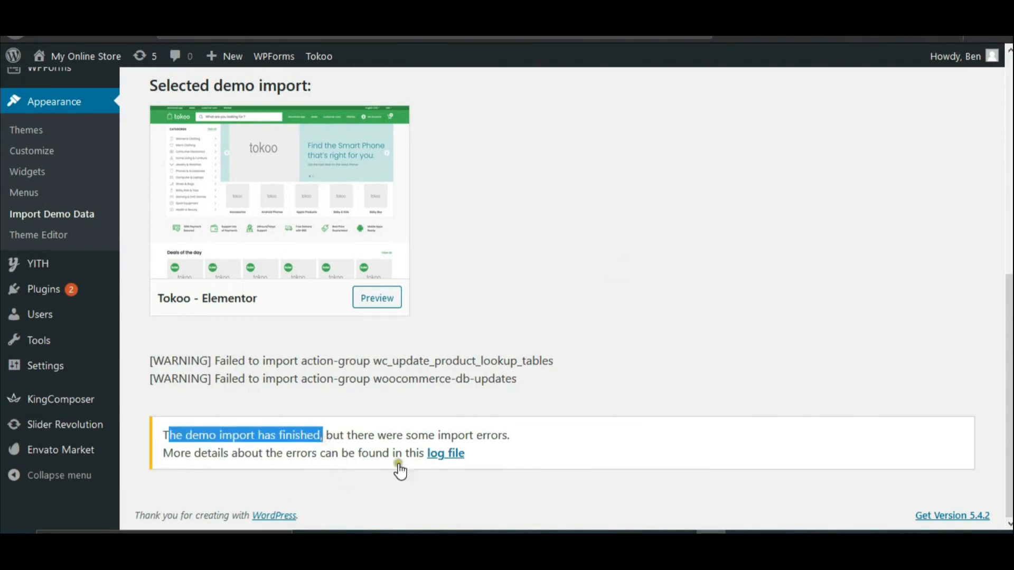
left_click_drag(1009, 396, 1009, 296)
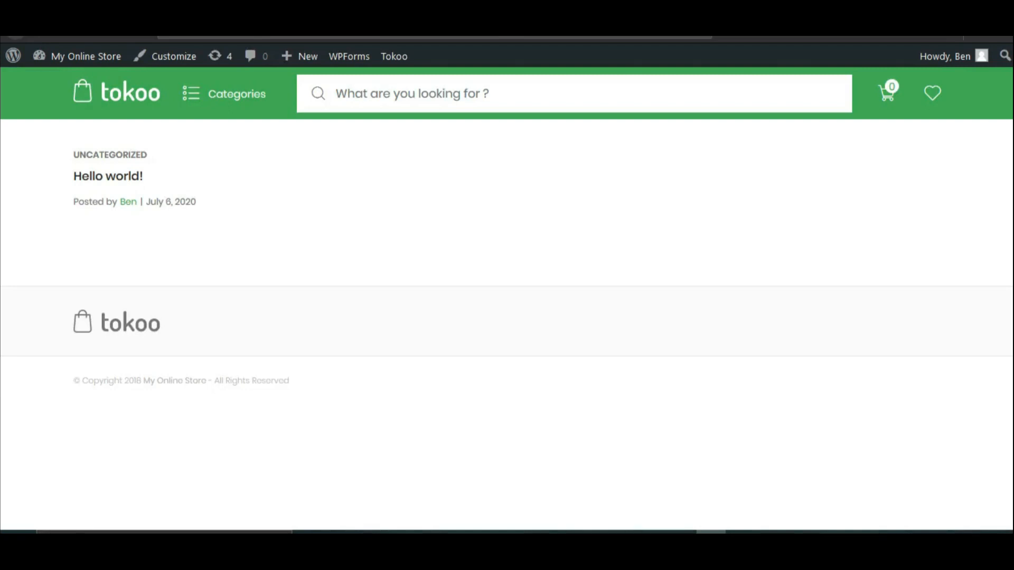
Reload the storefront and look over the Tokoo demo homepage and its categories menu.
key("ctrl+l")
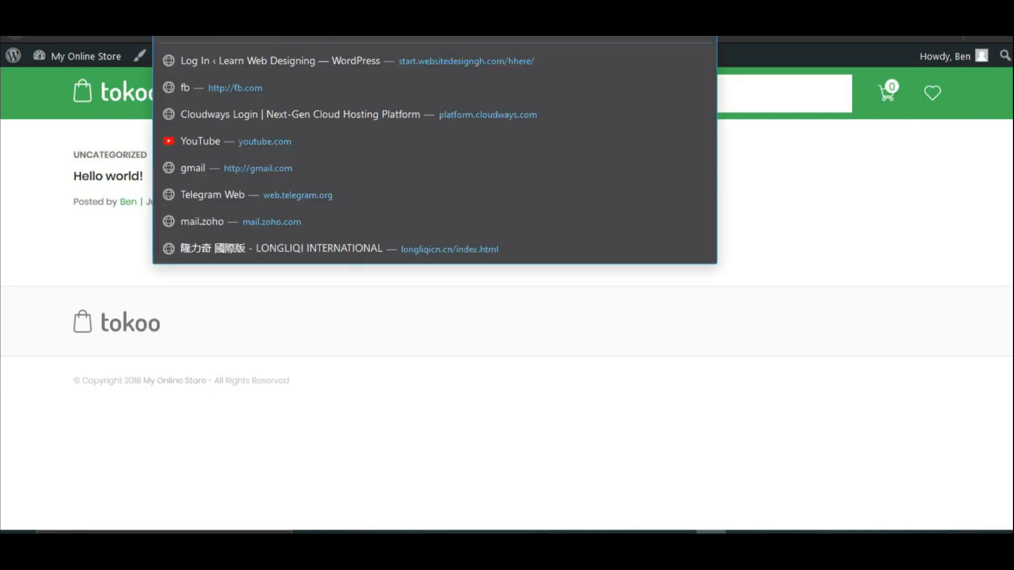
key("Escape")
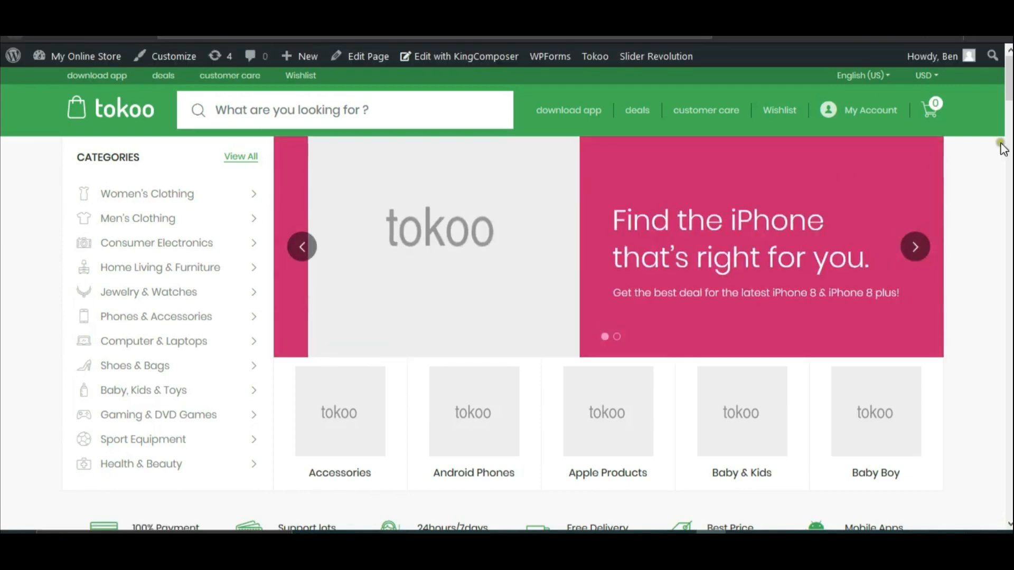
scroll(507, 298, "down", 20)
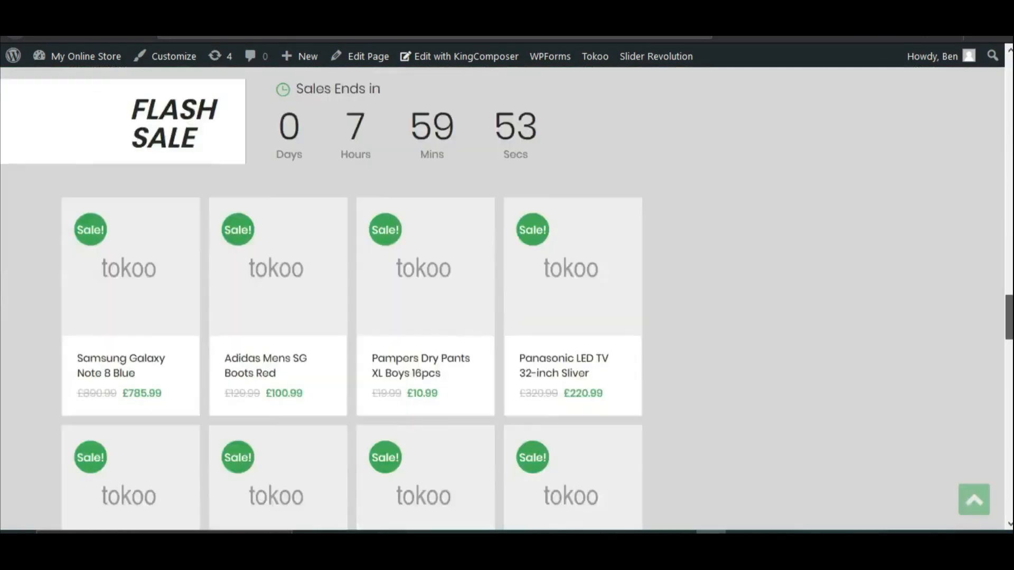
scroll(507, 298, "up", 20)
scroll(506, 298, "down", 7)
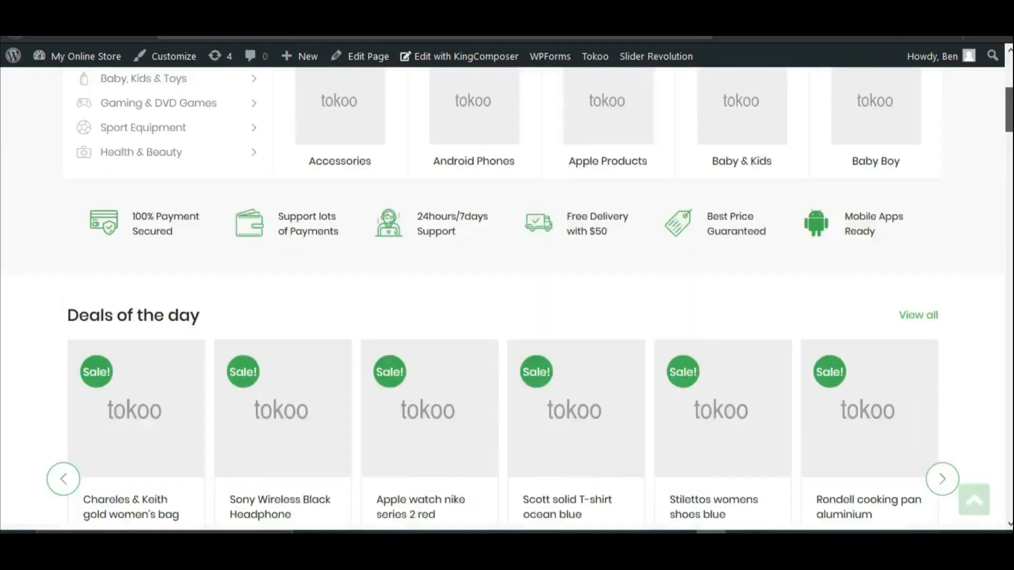
scroll(507, 298, "up", 7)
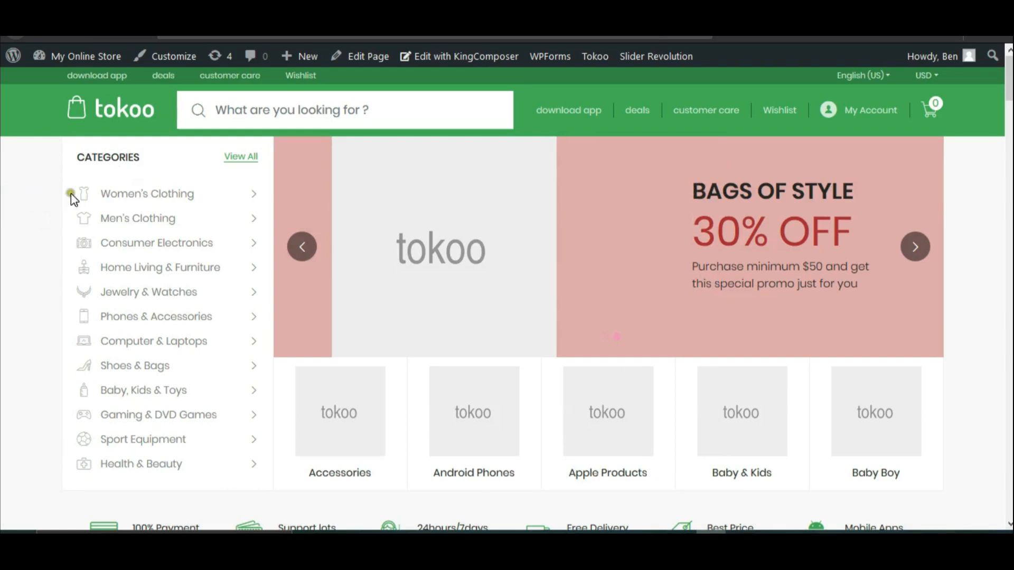
mouse_move(136, 195)
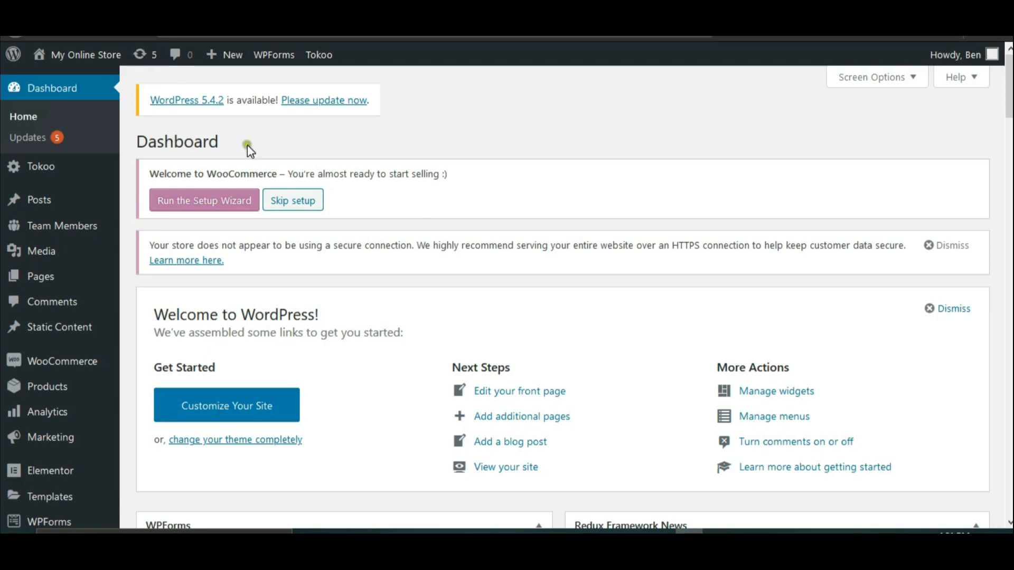
Run the WooCommerce Setup Wizard from the Dashboard notice and accept its new setup experience.
mouse_move(13, 372)
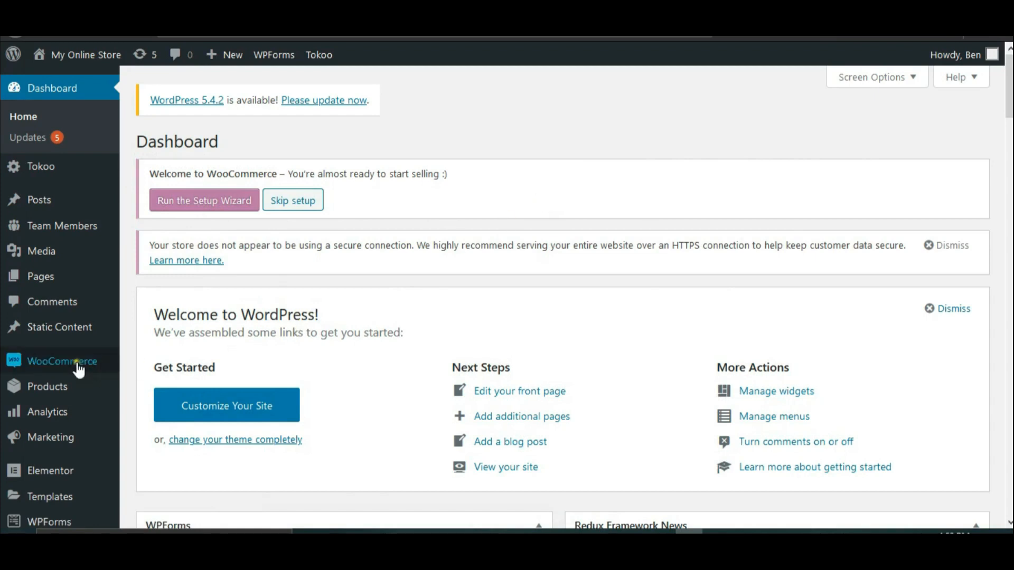
mouse_move(72, 368)
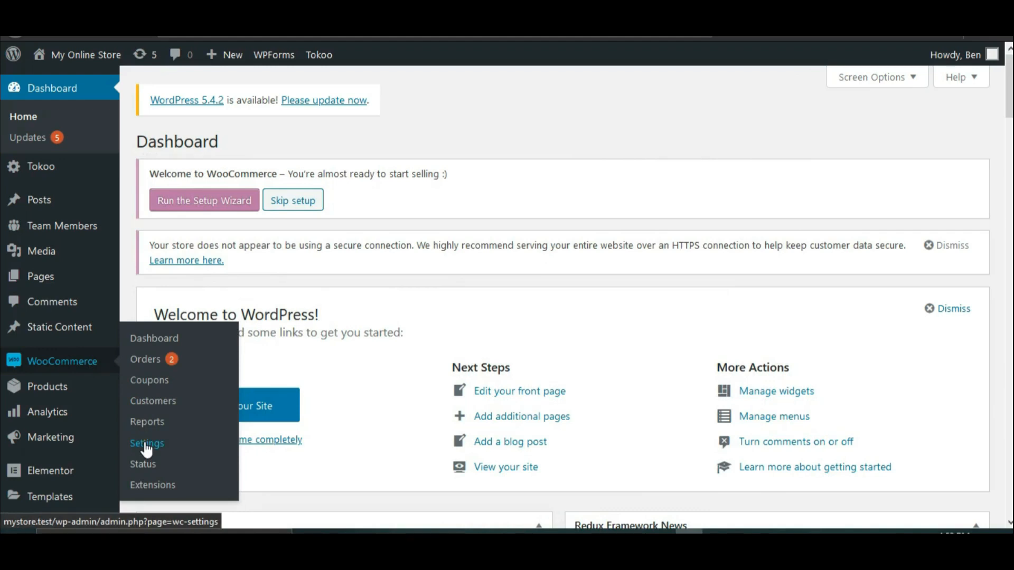
left_click(213, 201)
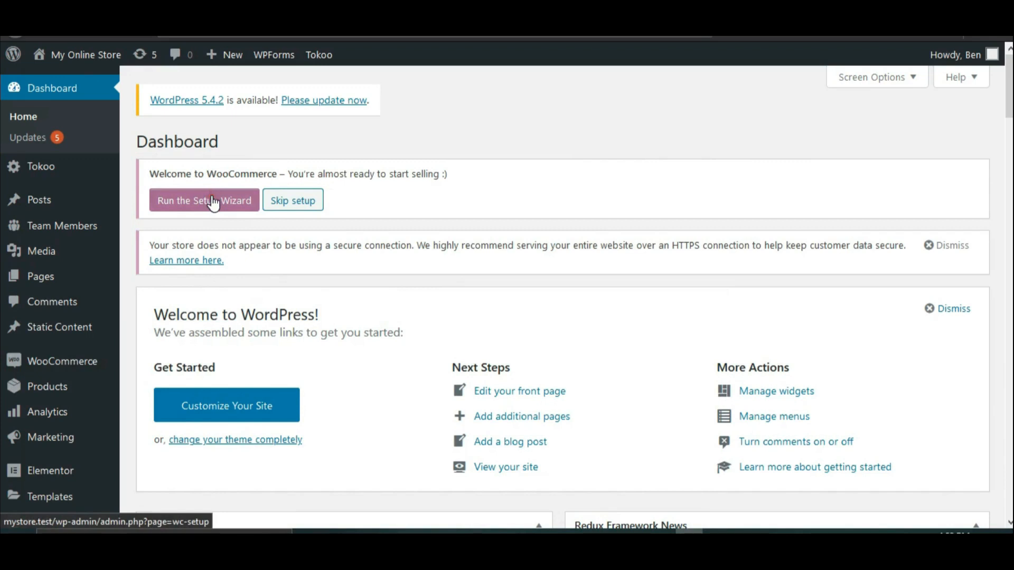
left_click(481, 288)
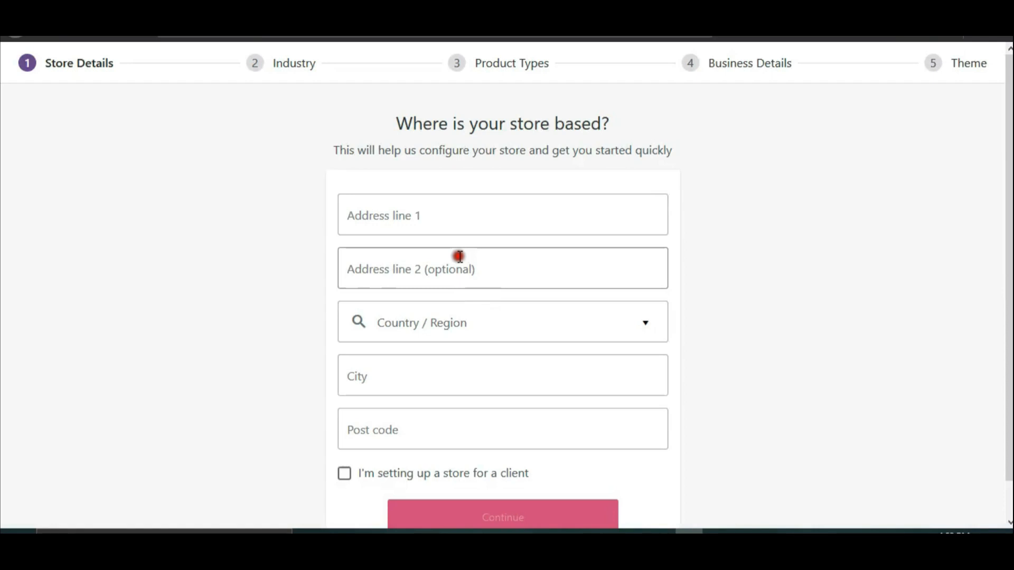
Enter the store's first address line and choose the Ghana region as Country / Region.
scroll(580, 206, "down", 1)
left_click(550, 185)
type("Nungua J")
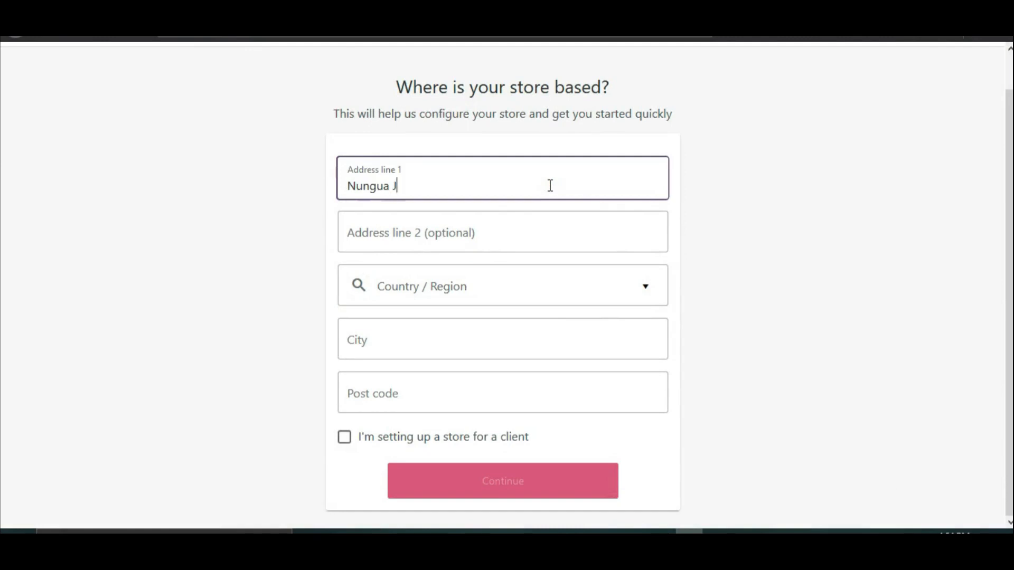
type("unction Mall")
left_click(460, 296)
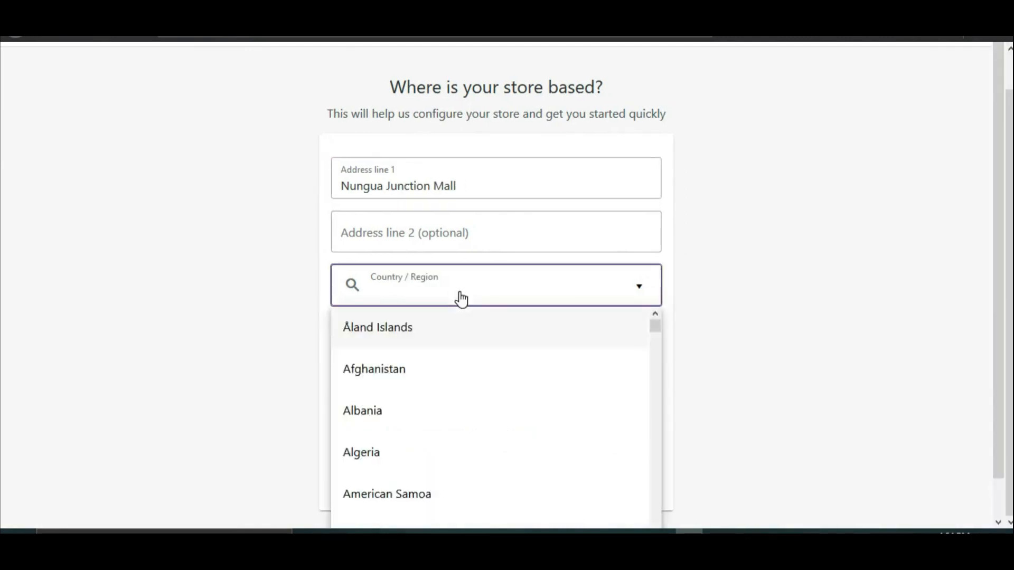
type("Ghana")
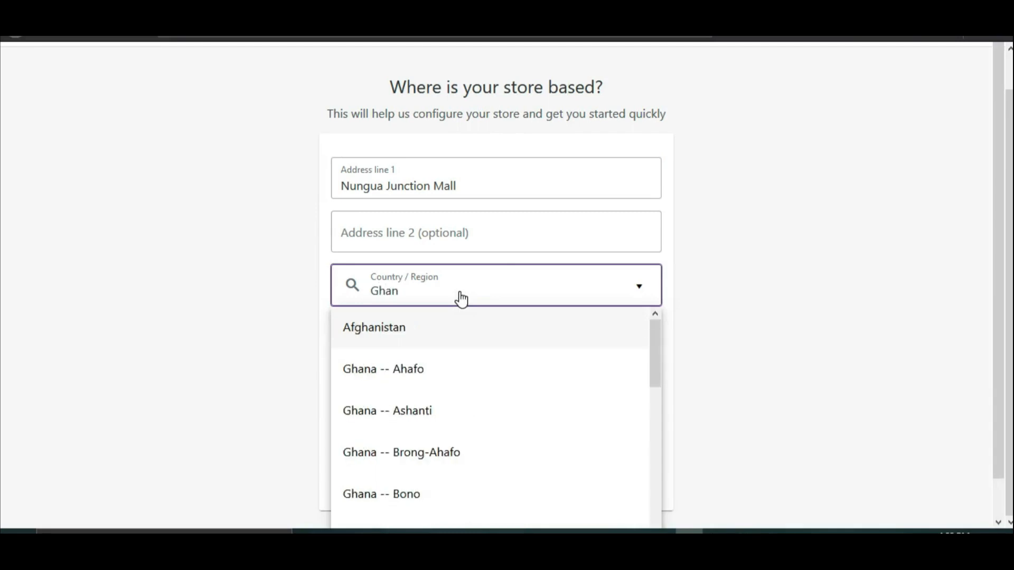
left_click(444, 298)
left_click_drag(655, 343, 651, 420)
left_click(453, 401)
Set the city to Accra, fill in the post code, and continue past the usage-sharing prompt.
left_click(509, 347)
type("Accra")
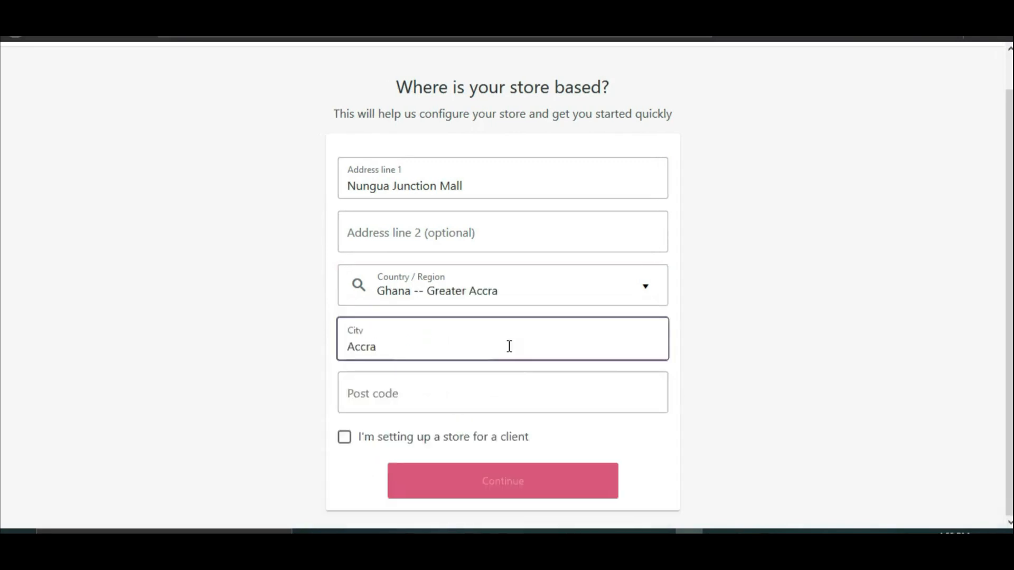
left_click(439, 400)
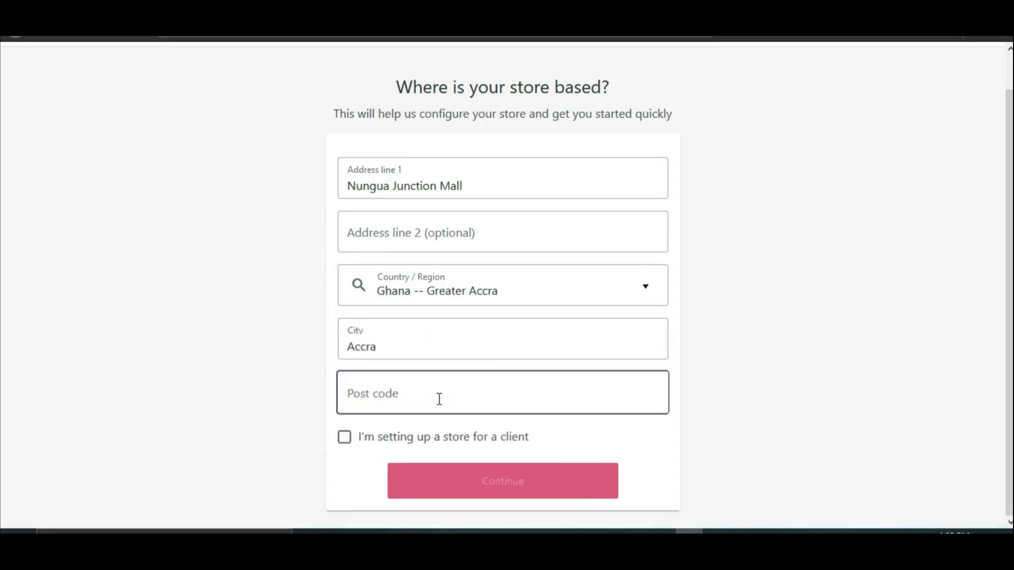
type("022")
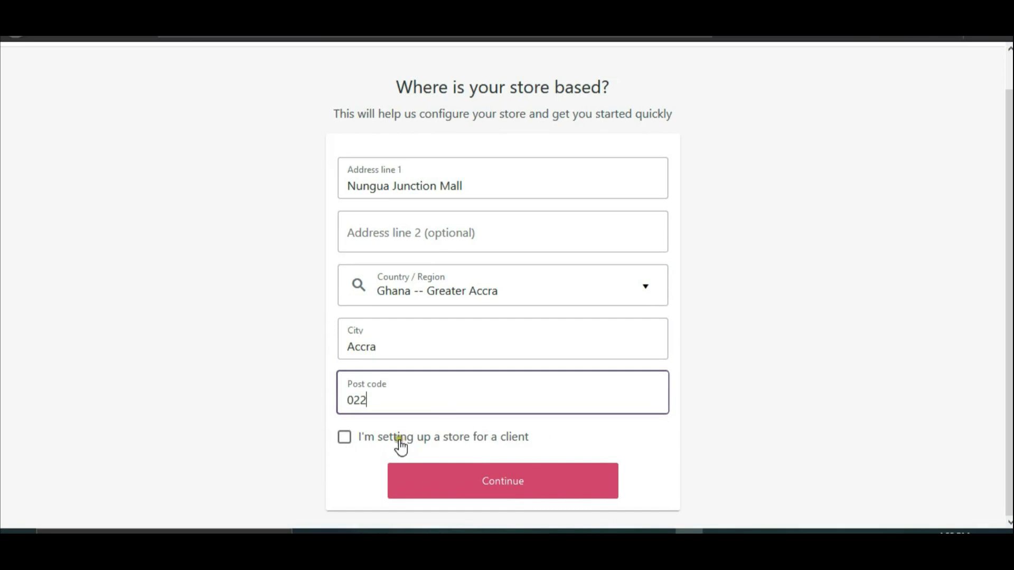
left_click(560, 491)
left_click(671, 347)
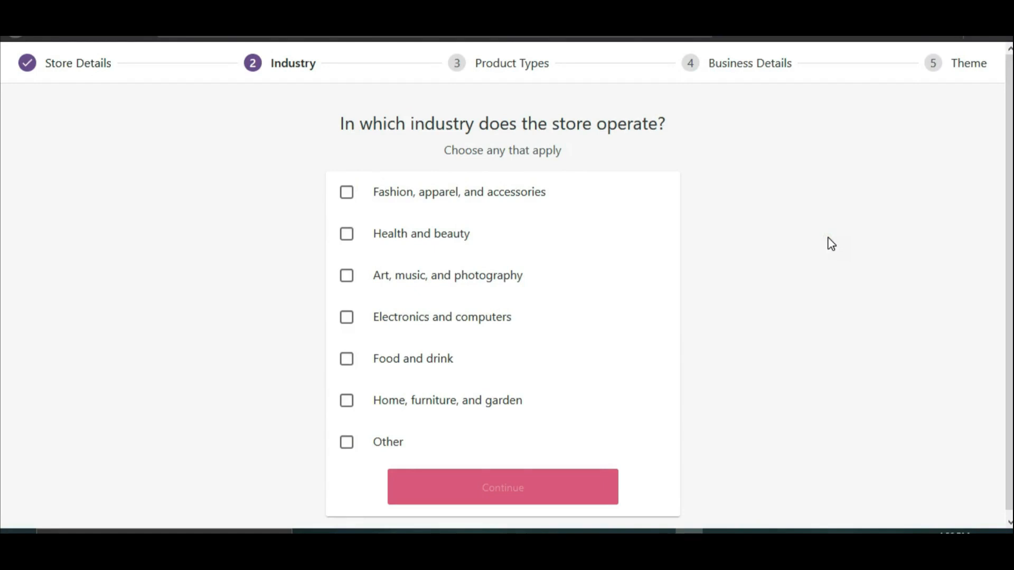
Select Art, music and photography; Electronics and computers; Food and drink; Home, furniture and garden industries.
left_click(346, 234)
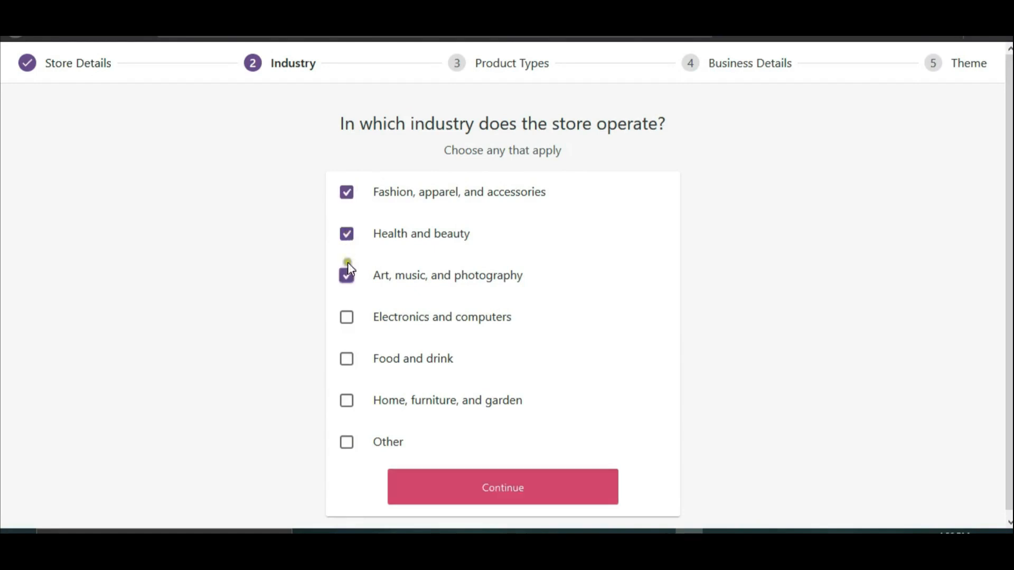
left_click(347, 318)
left_click(347, 359)
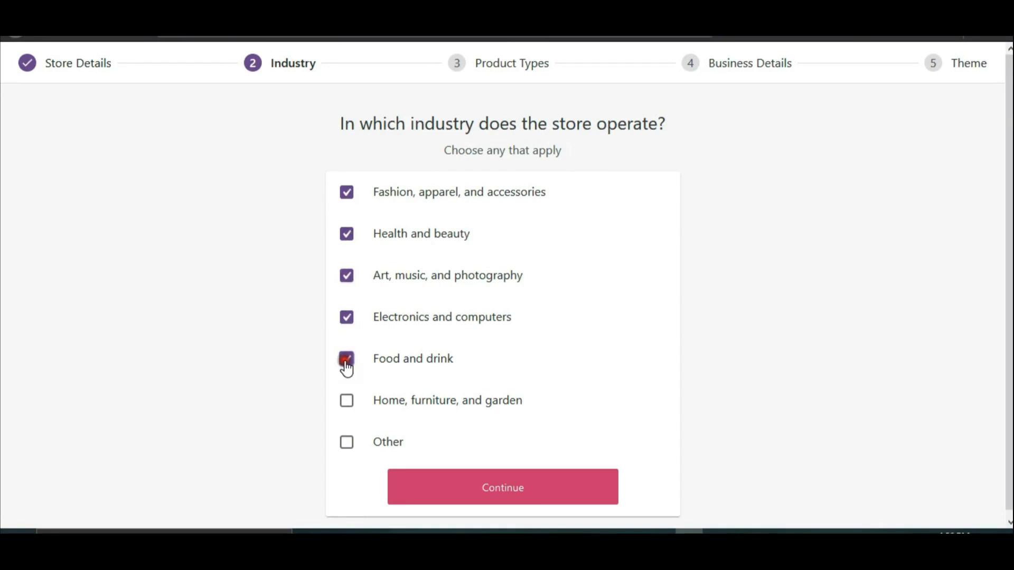
left_click(347, 400)
left_click(539, 488)
Choose Physical products and Downloads as product types and continue.
scroll(558, 512, "down", 1)
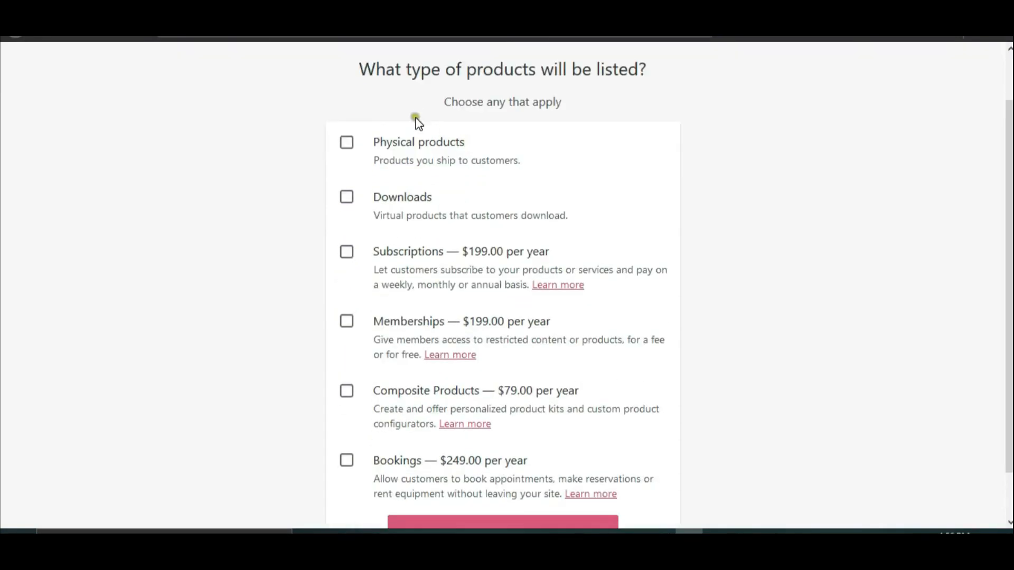
left_click(349, 147)
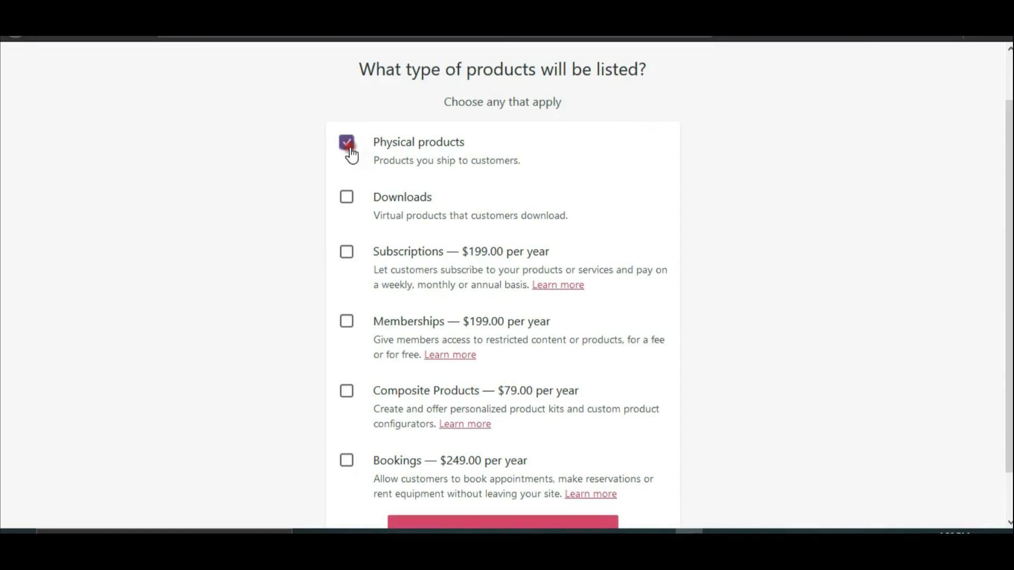
left_click(346, 199)
left_click(346, 199)
scroll(922, 311, "down", 1)
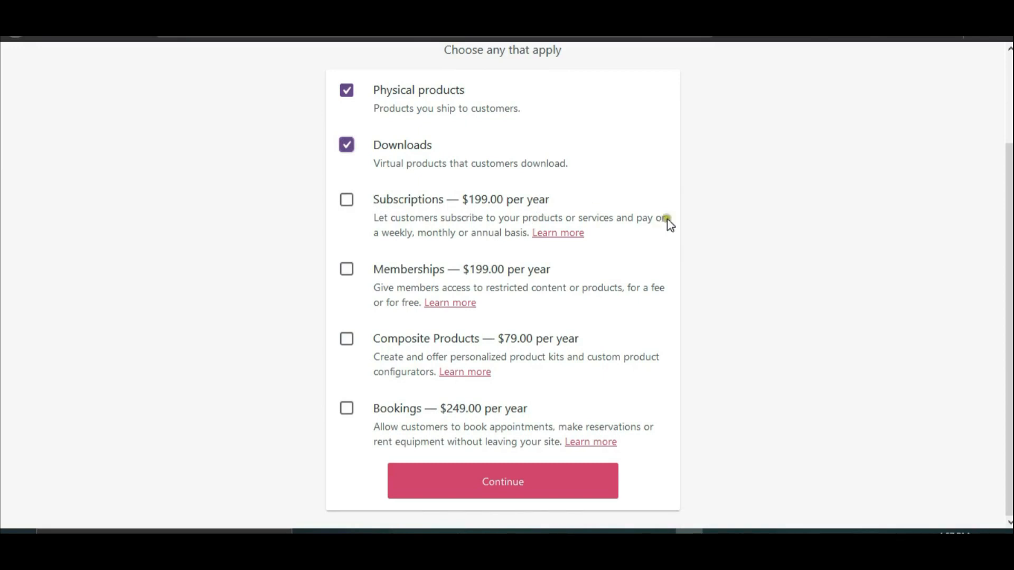
scroll(1008, 286, "up", 1)
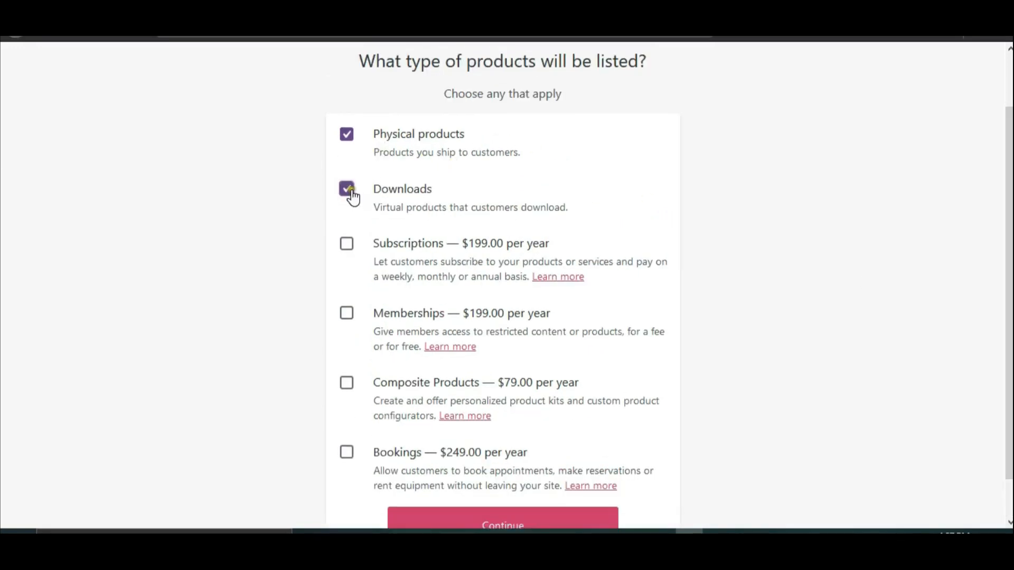
scroll(647, 186, "down", 1)
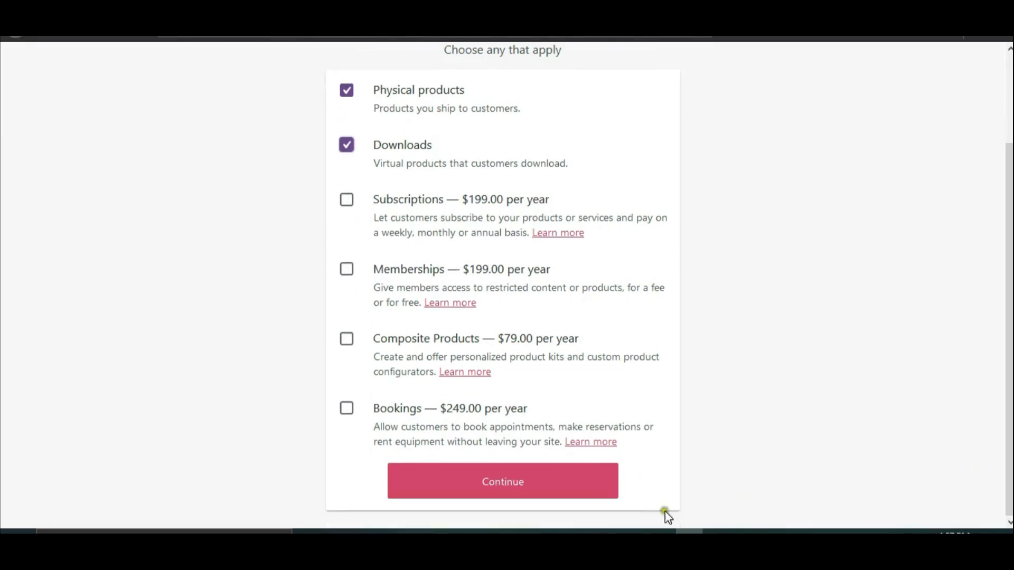
left_click(591, 486)
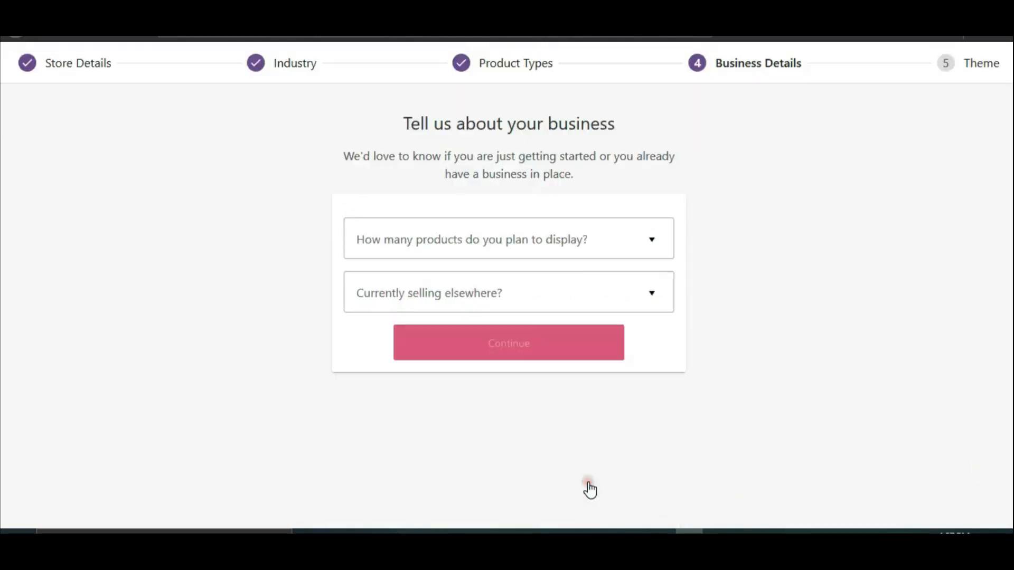
Answer 1,000+ planned products and No to selling elsewhere.
left_click(599, 253)
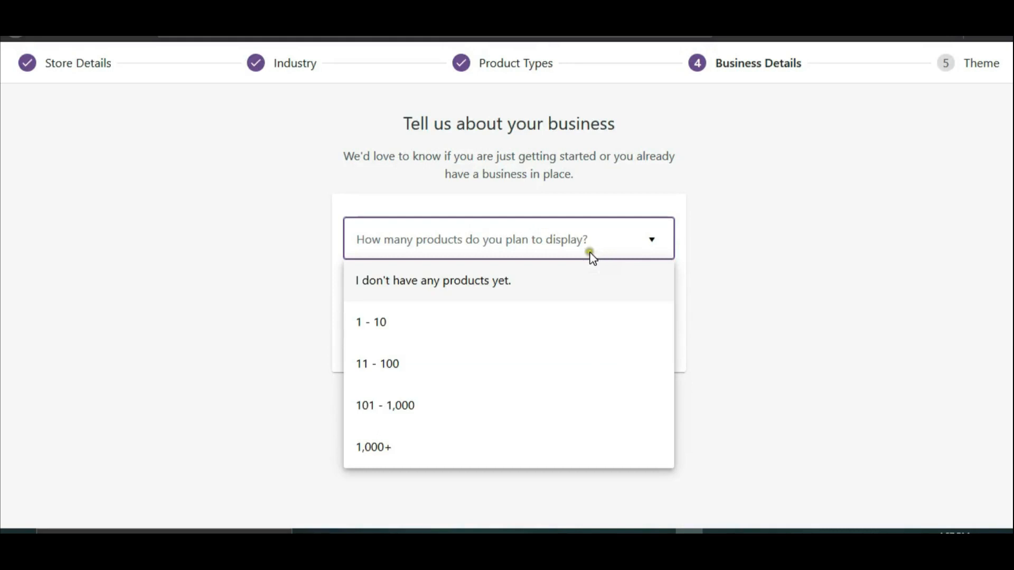
left_click(393, 441)
left_click(543, 294)
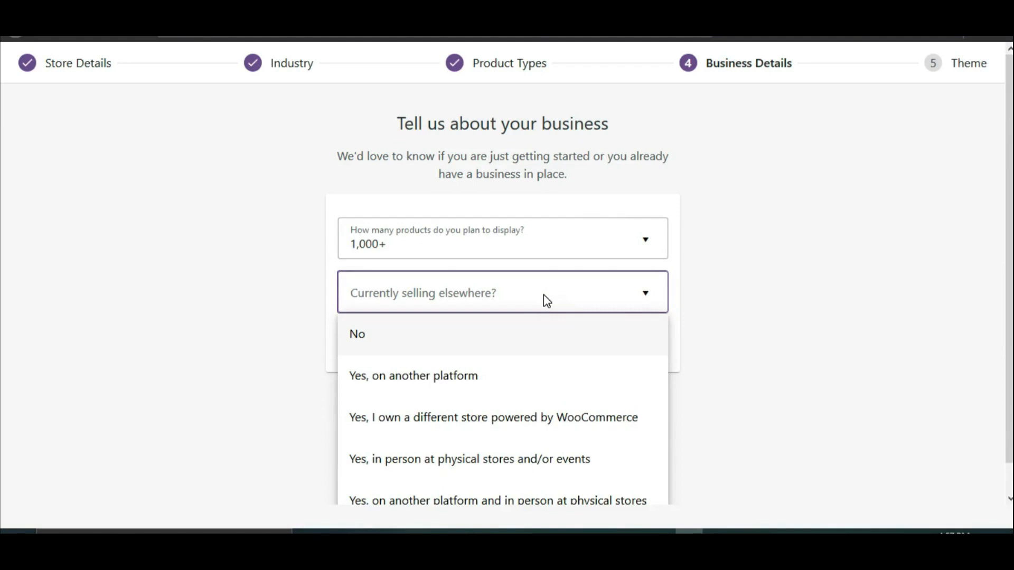
left_click(469, 338)
Turn off the Facebook, Mailchimp and Google Ads add-ons and continue to the Theme step.
scroll(657, 166, "down", 4)
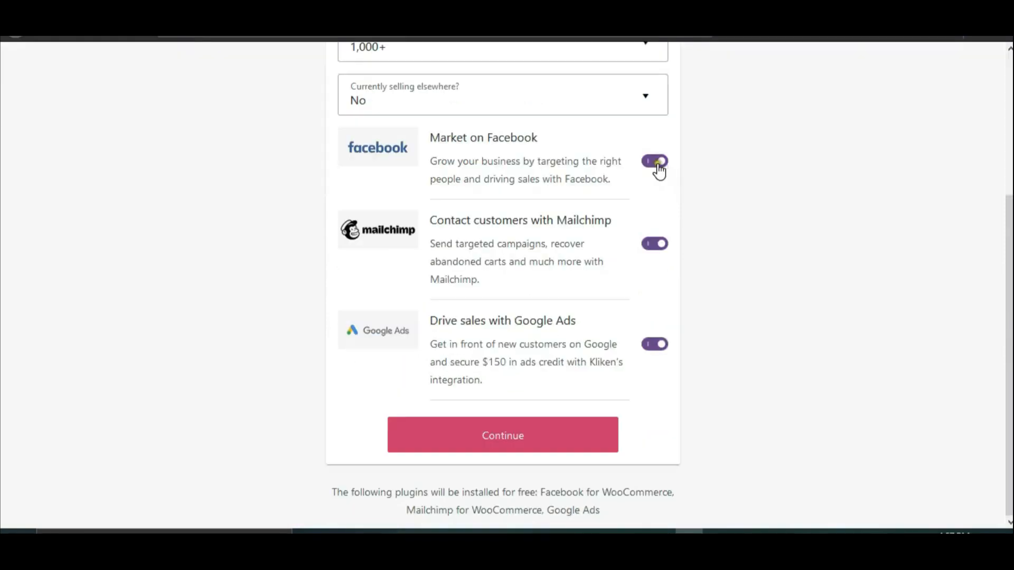
left_click(658, 168)
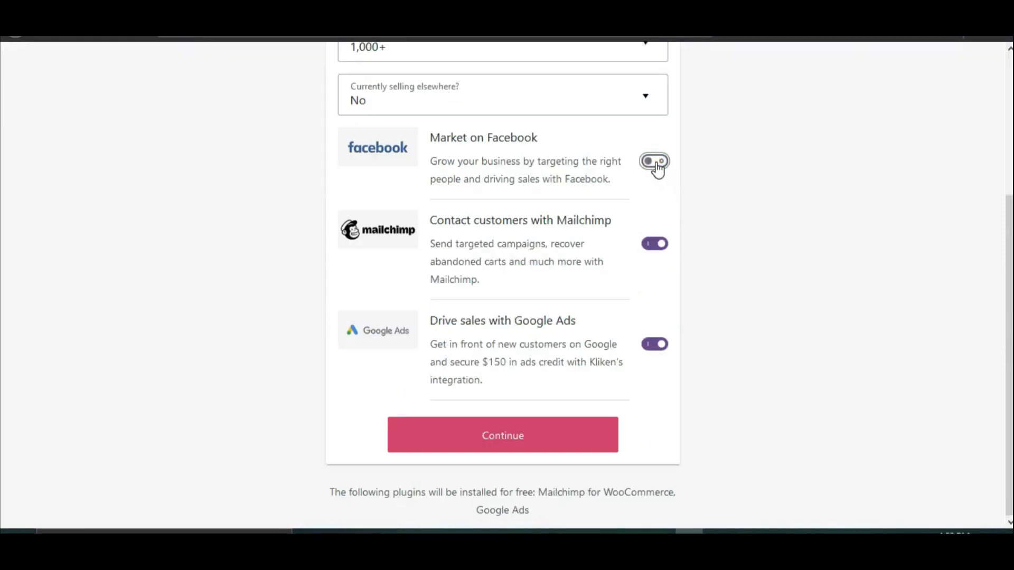
left_click(656, 245)
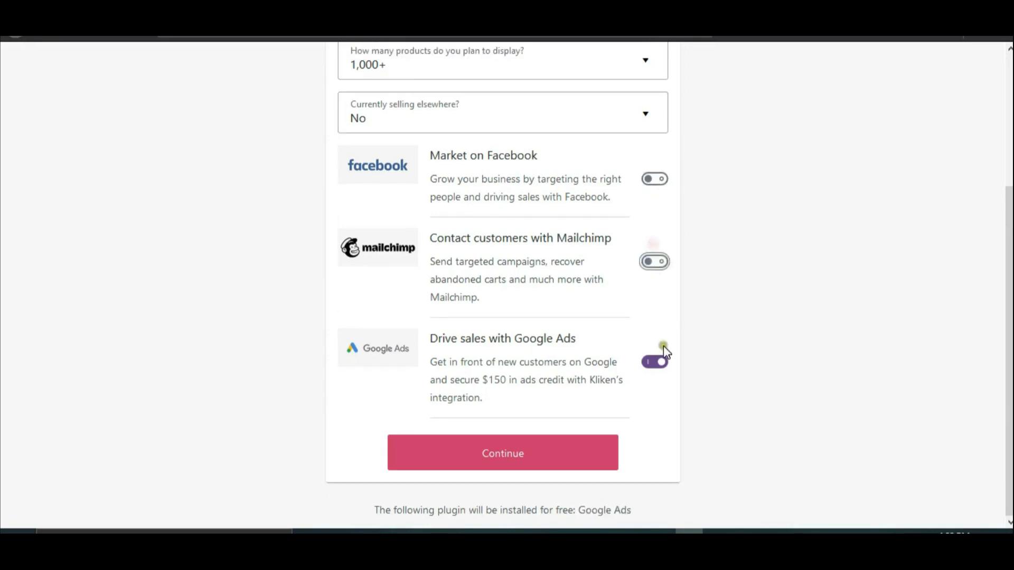
left_click(660, 365)
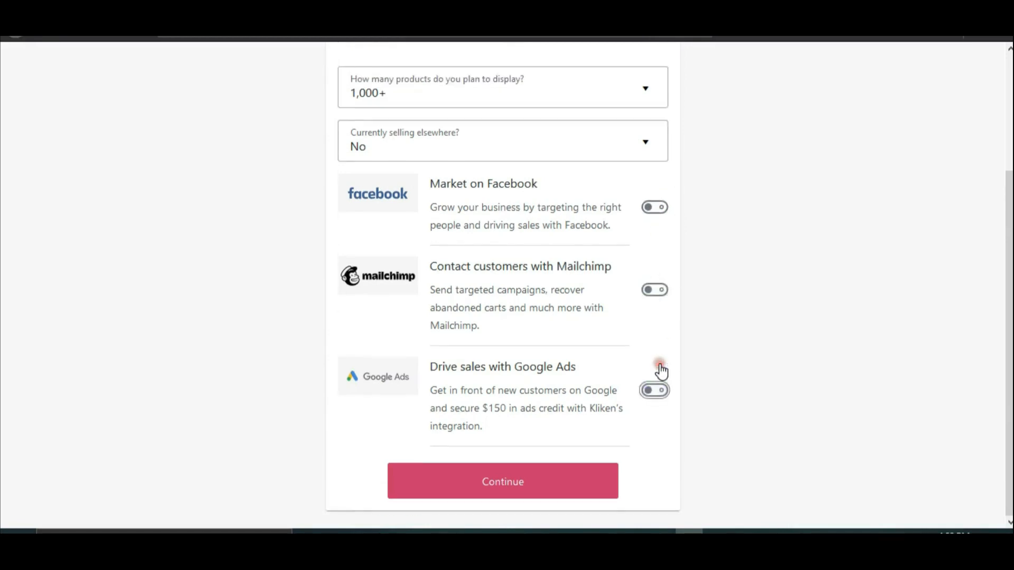
left_click(596, 482)
scroll(597, 489, "down", 4)
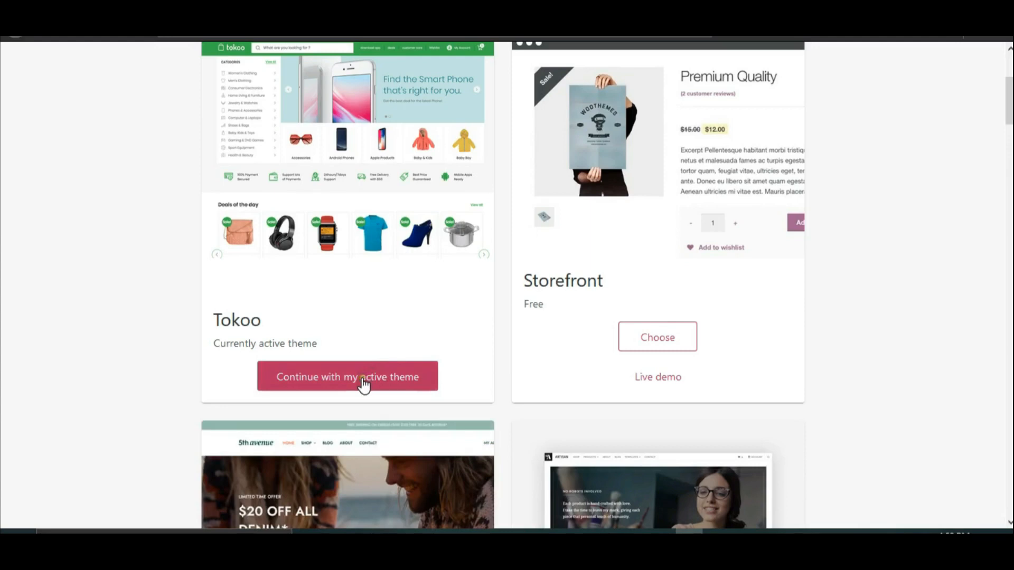
Continue with Tokoo as the active theme and accept installing Jetpack and WooCommerce Services.
left_click(364, 385)
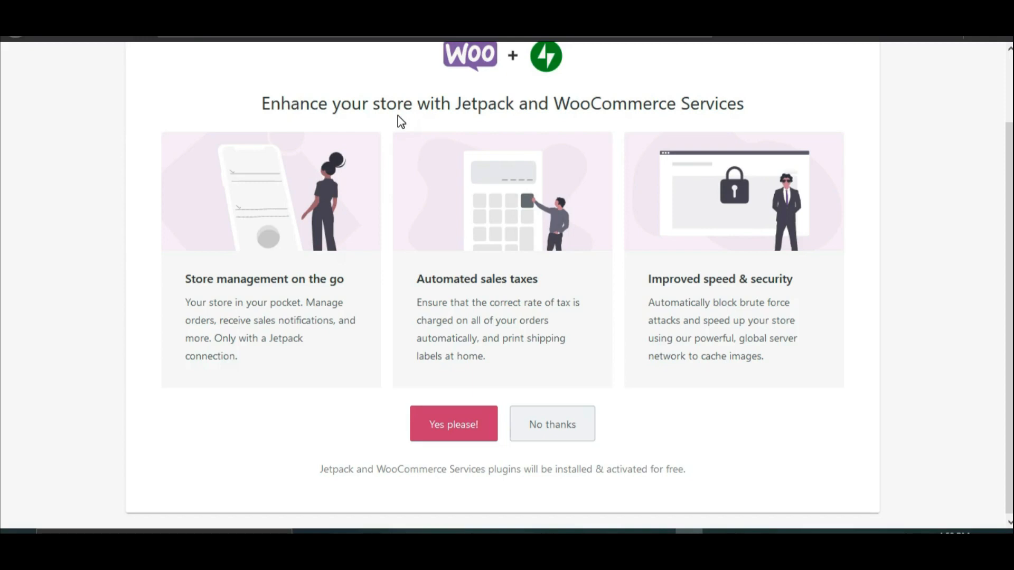
left_click(445, 432)
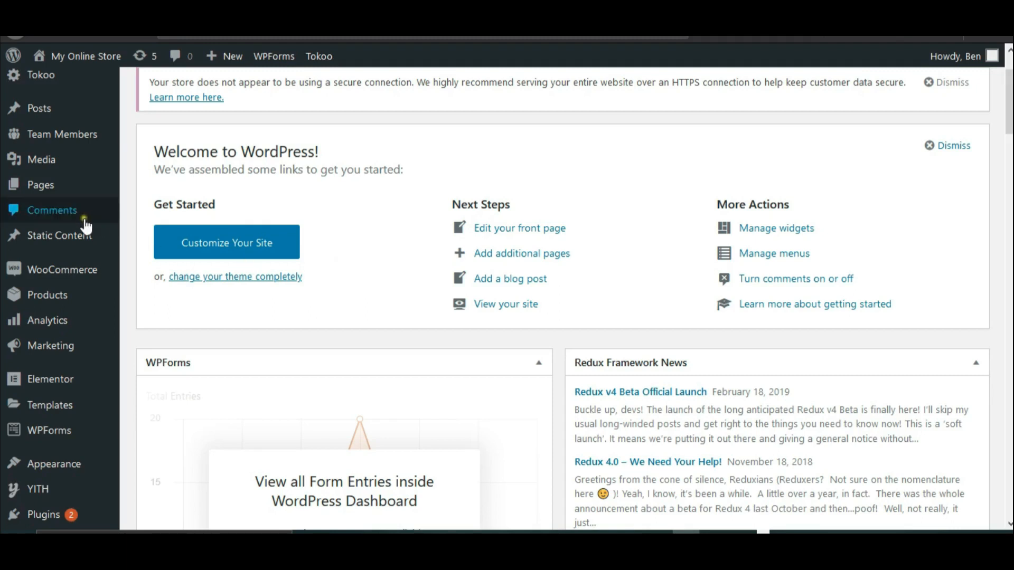
left_click(57, 189)
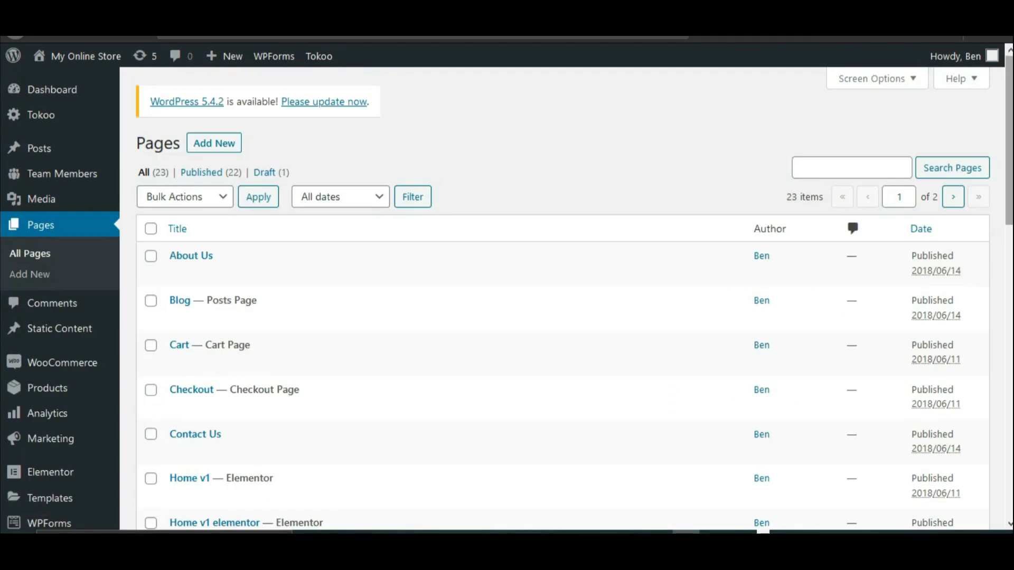
Scroll through the All Pages list to the Home v1–v4 Elementor demo pages.
scroll(562, 317, "down", 1)
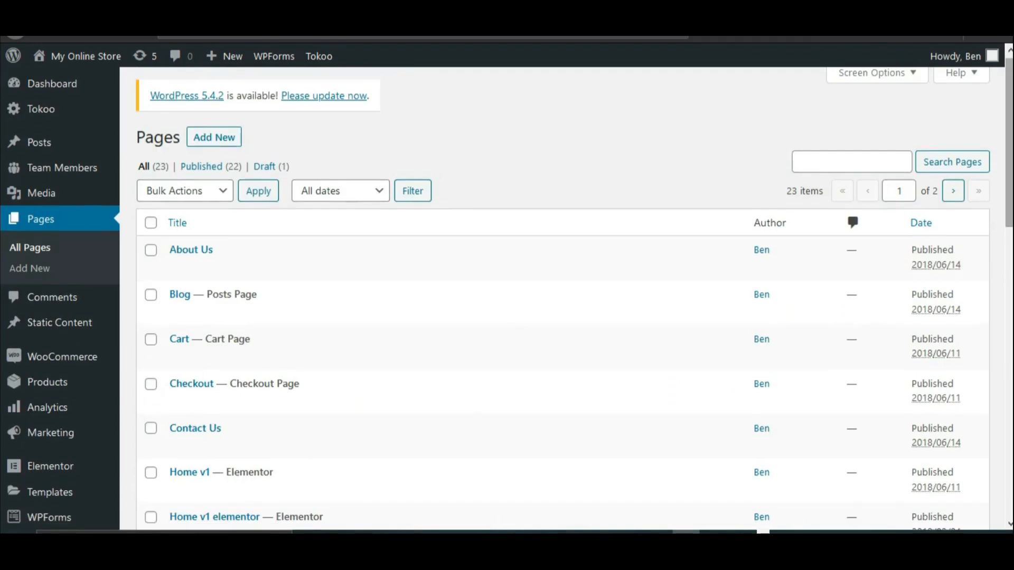
scroll(178, 201, "down", 9)
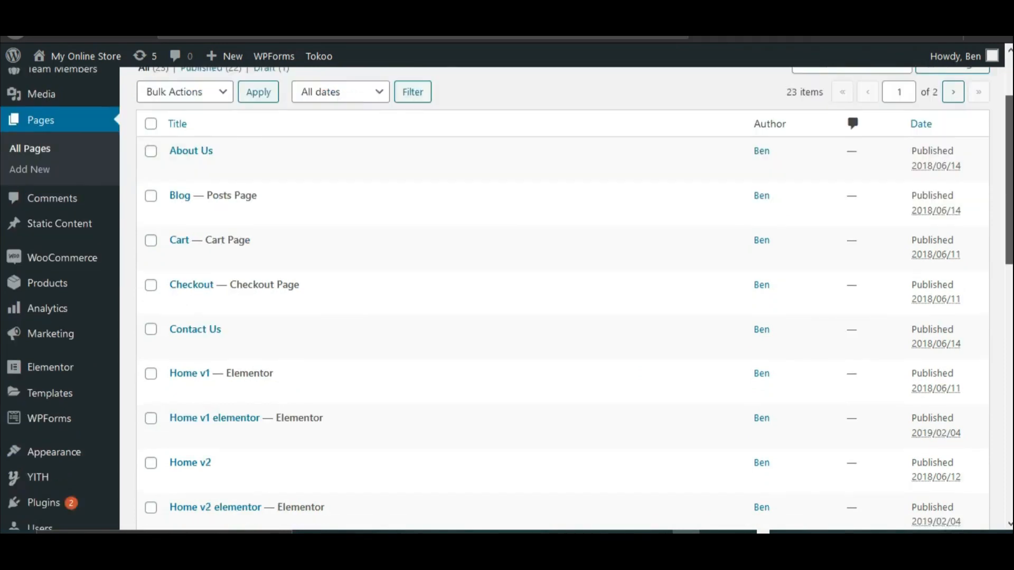
scroll(178, 201, "up", 3)
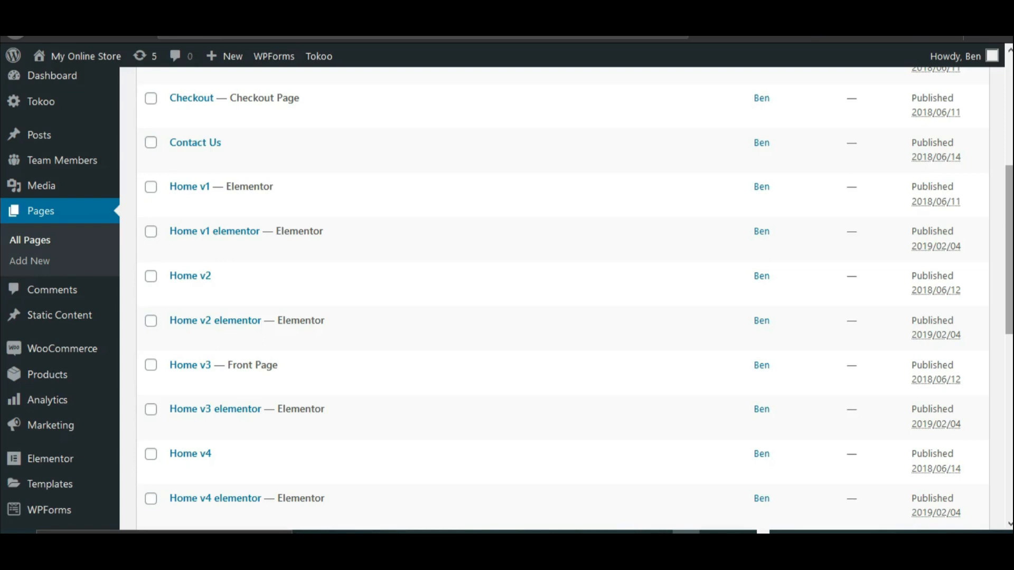
scroll(1002, 226, "down", 1)
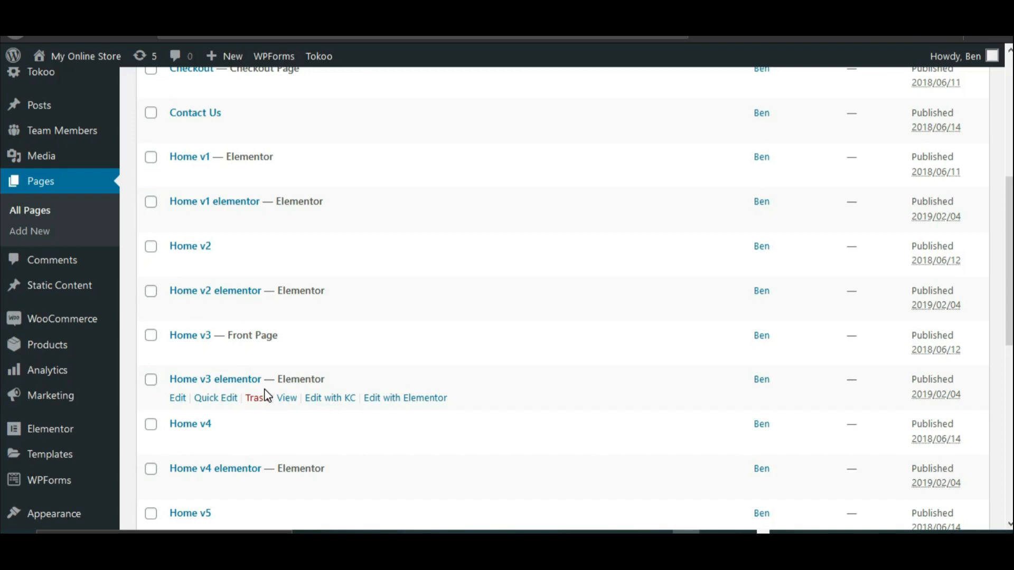
scroll(265, 395, "up", 2)
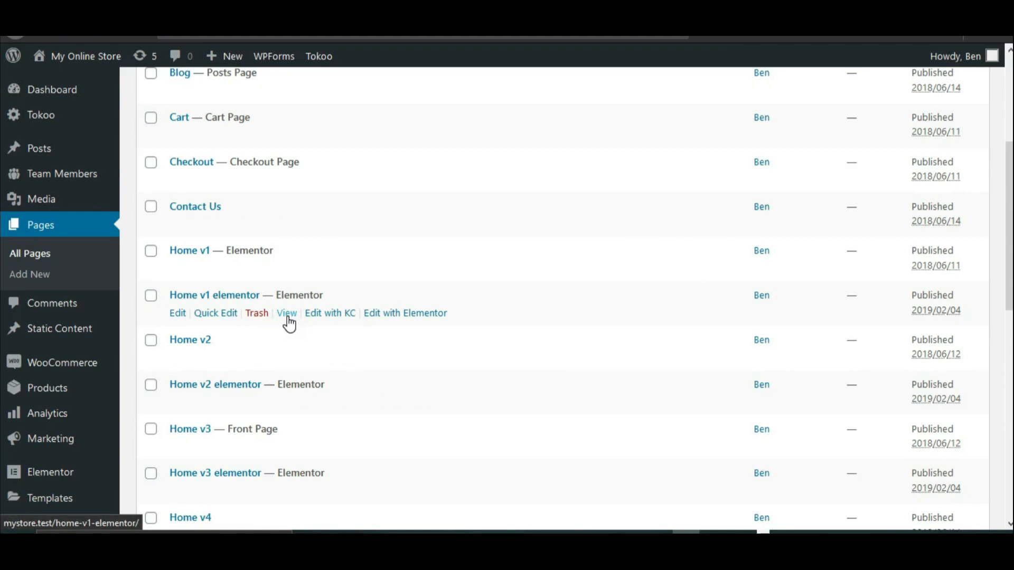
Open the Home v1, v2, v3 and v5 Elementor pages each in a new storefront tab.
right_click(287, 314)
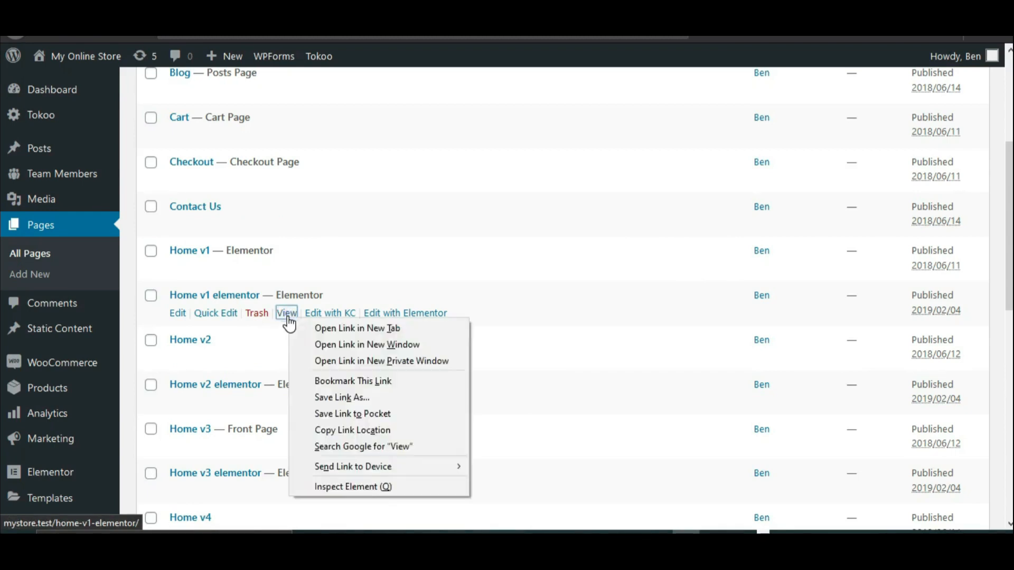
left_click(356, 329)
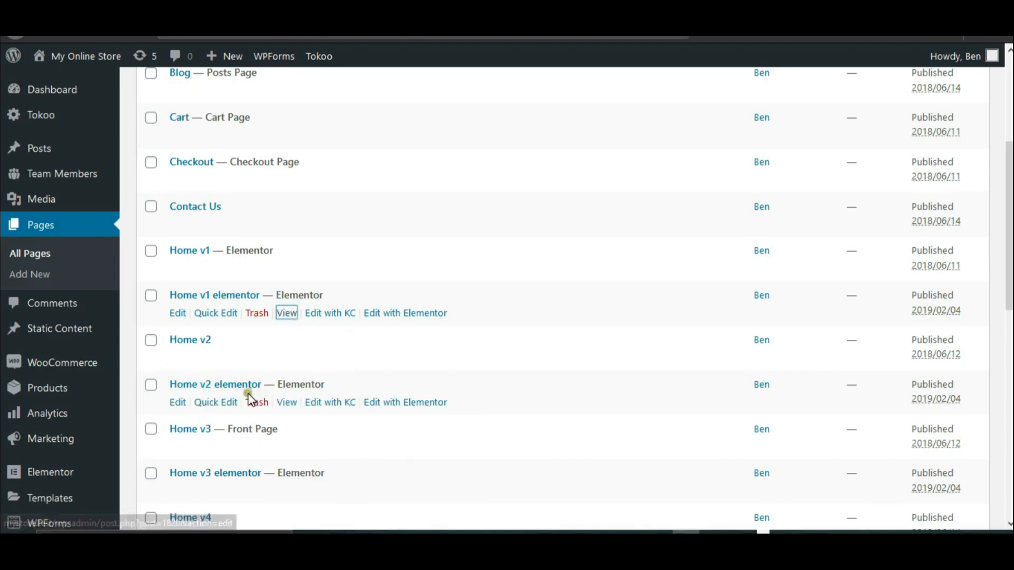
middle_click(286, 405)
scroll(284, 407, "down", 3)
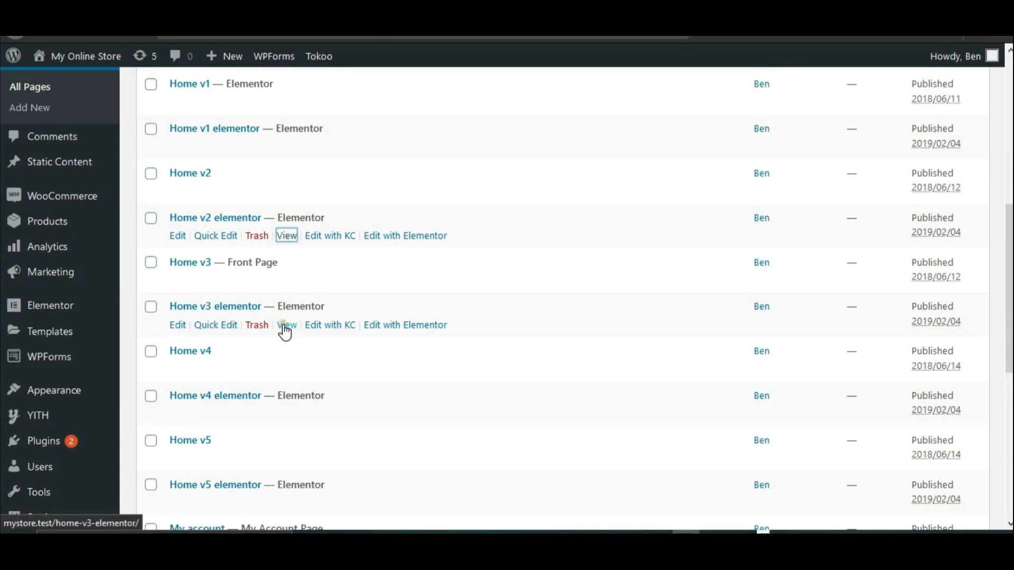
middle_click(283, 326)
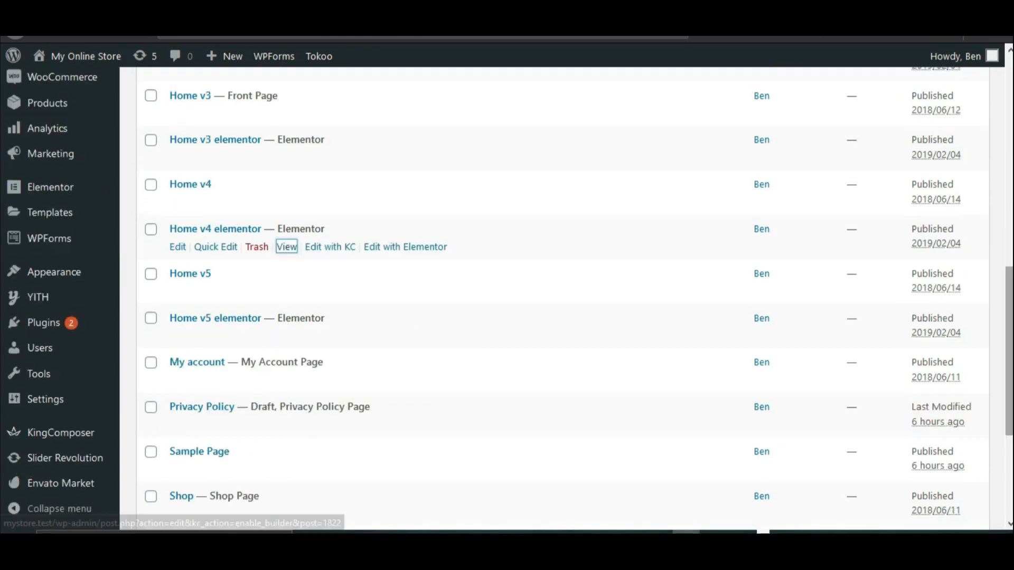
scroll(286, 266, "down", 1)
middle_click(286, 267)
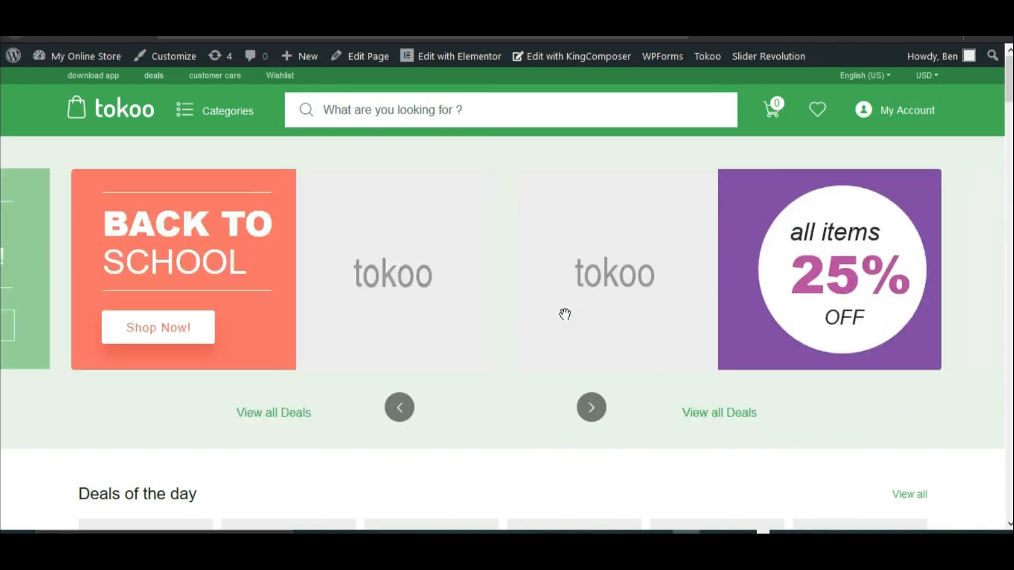
Scroll through each imported homepage layout, ending on Home v3 elementor with its categories sidebar and hero slider.
scroll(896, 172, "down", 10)
scroll(507, 298, "down", 15)
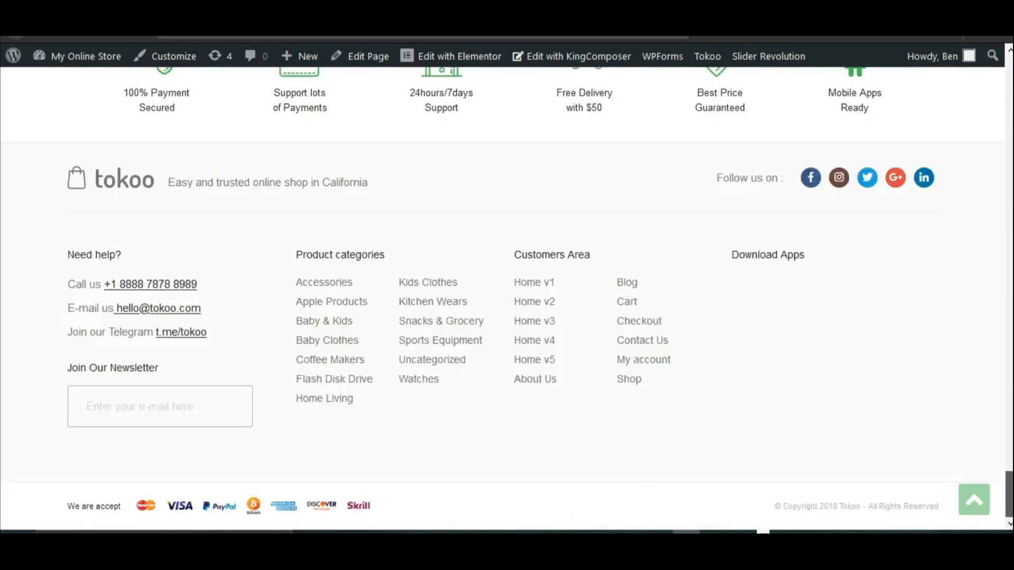
left_click_drag(1009, 494, 1009, 78)
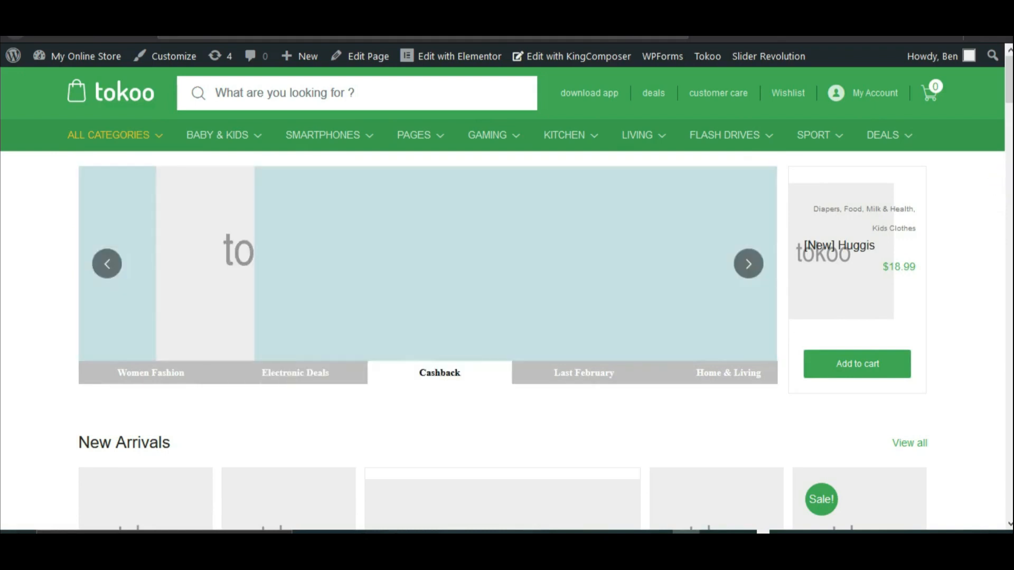
scroll(993, 196, "down", 10)
scroll(502, 298, "down", 15)
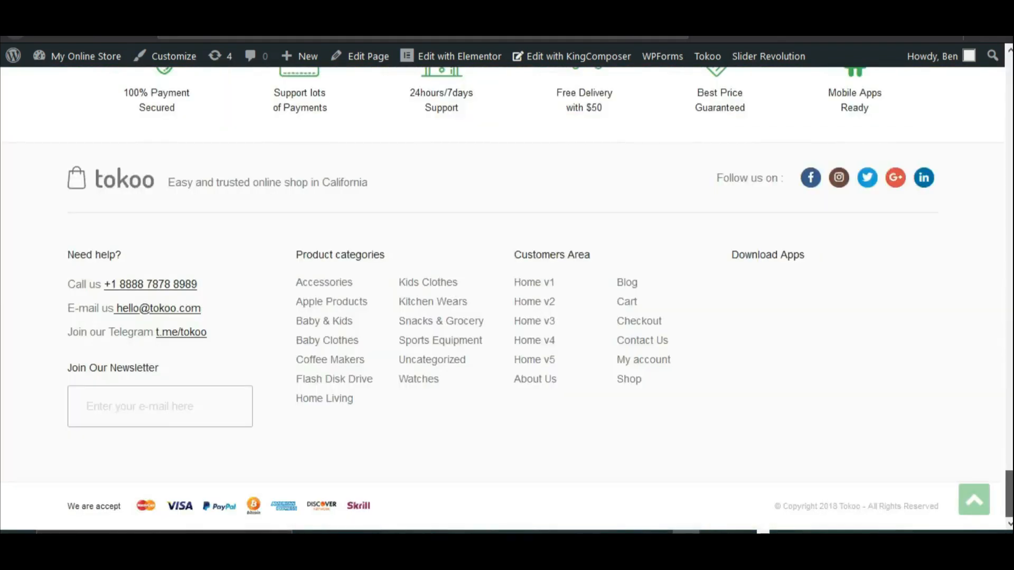
left_click_drag(1009, 494, 1009, 79)
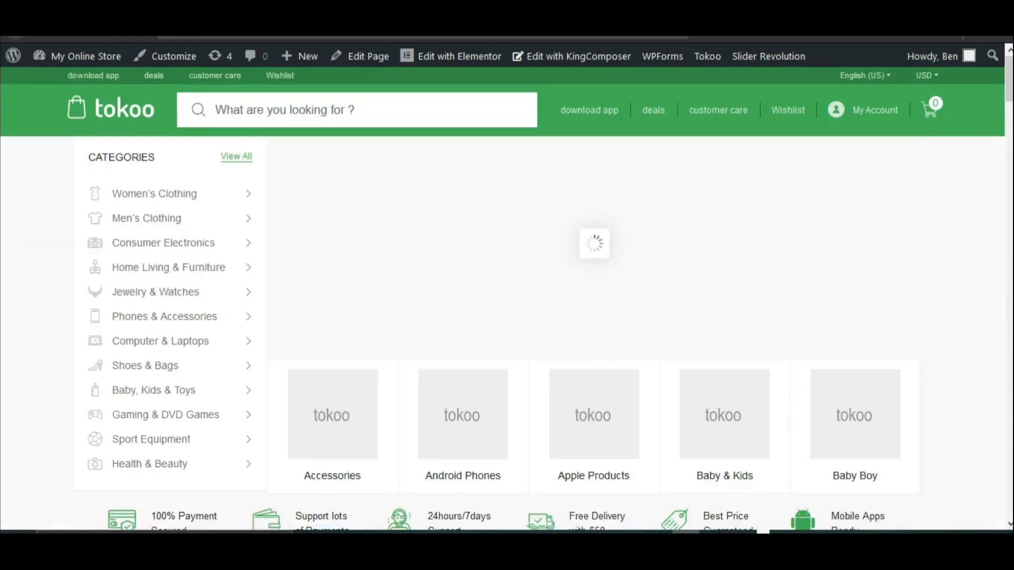
scroll(801, 247, "down", 10)
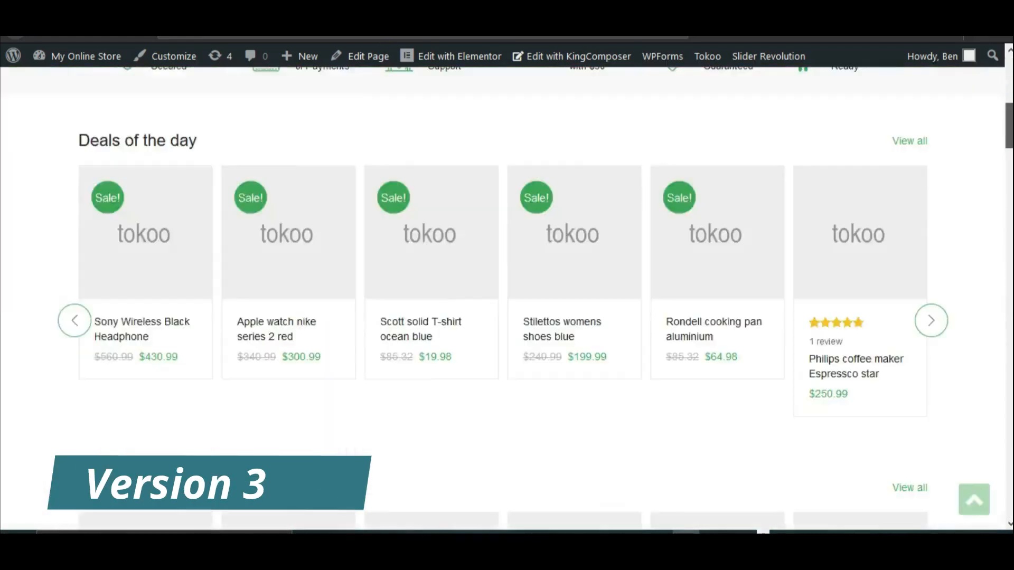
left_click_drag(1009, 168, 1009, 455)
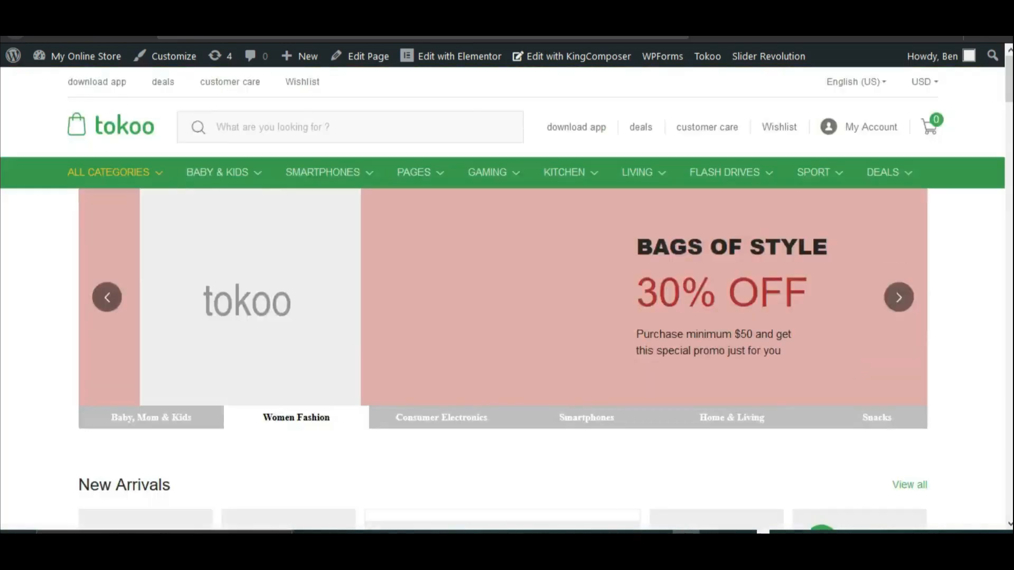
mouse_move(894, 162)
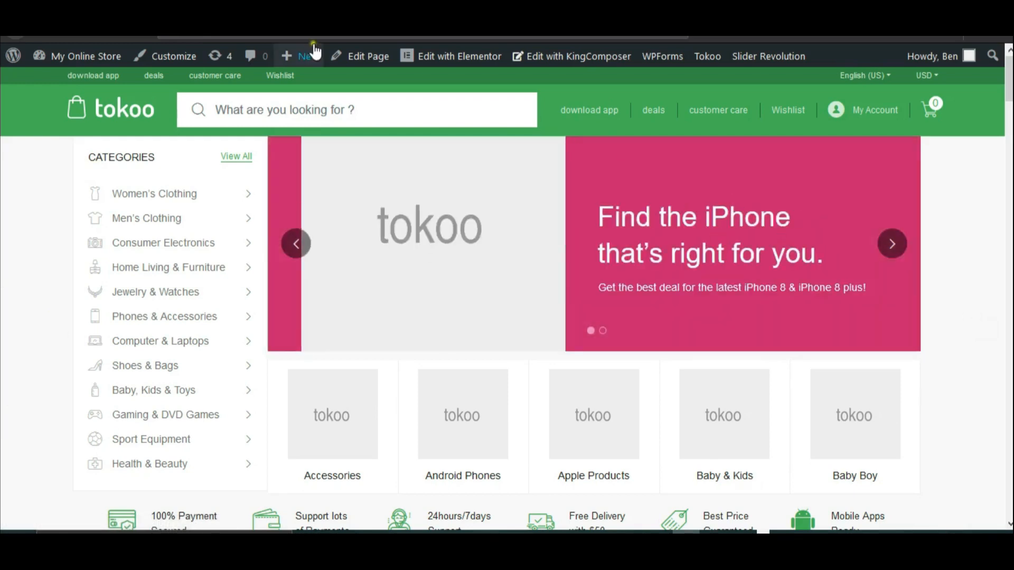
In Settings > Reading, choose Home v3 elementor as the static homepage and save changes.
left_click(295, 21)
left_click(397, 259)
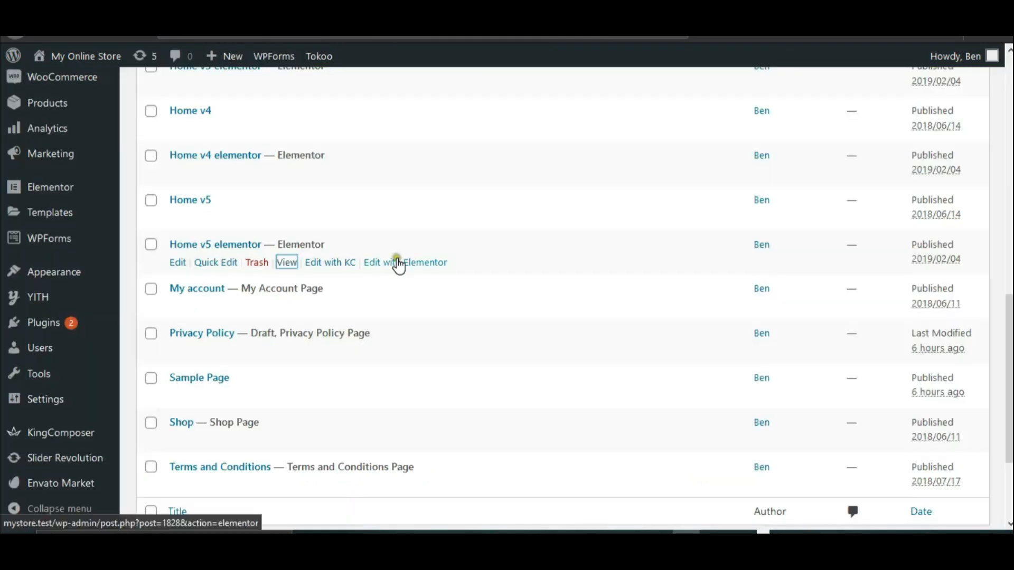
scroll(563, 296, "down", 2)
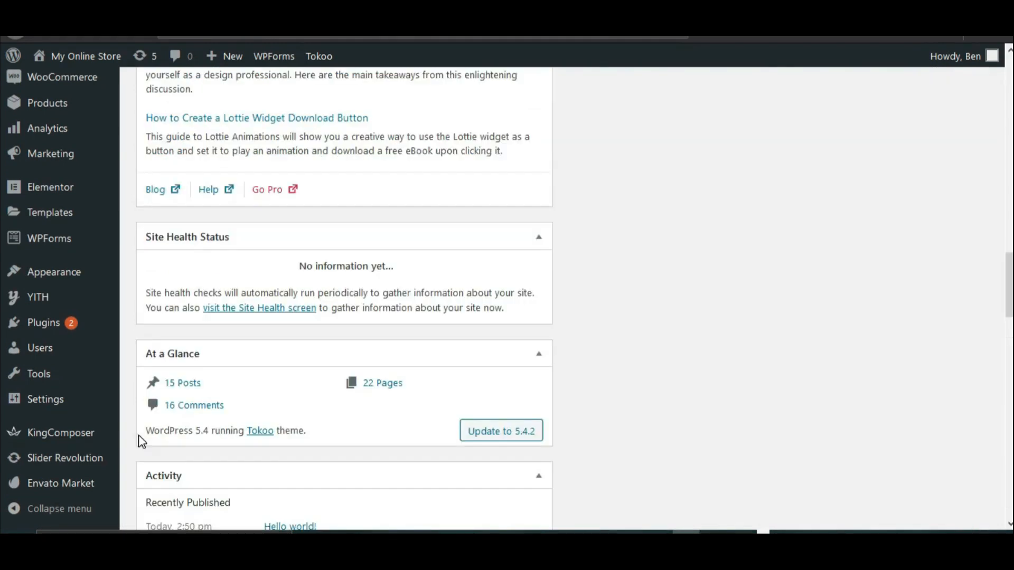
mouse_move(22, 407)
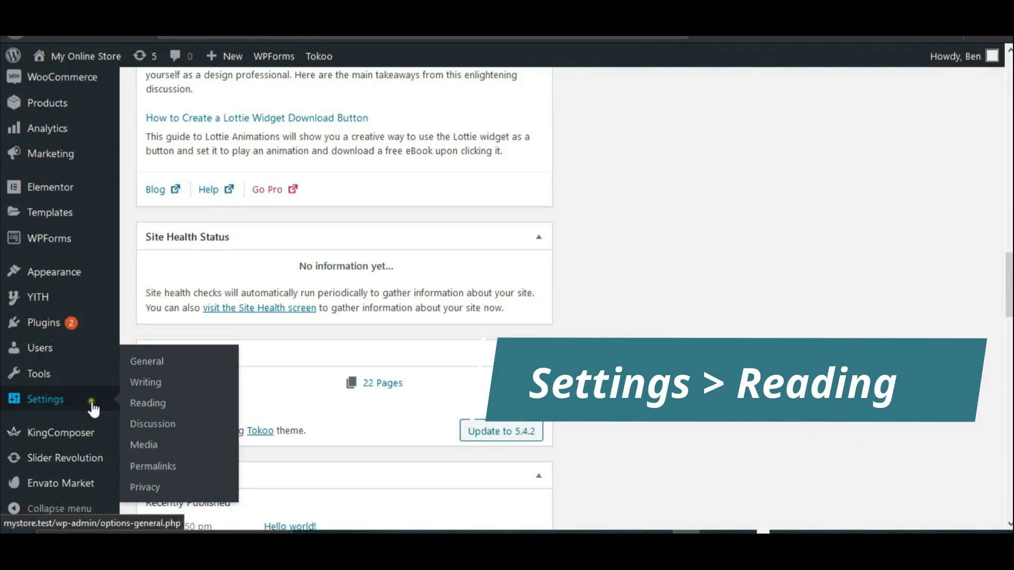
left_click(153, 405)
left_click(212, 207)
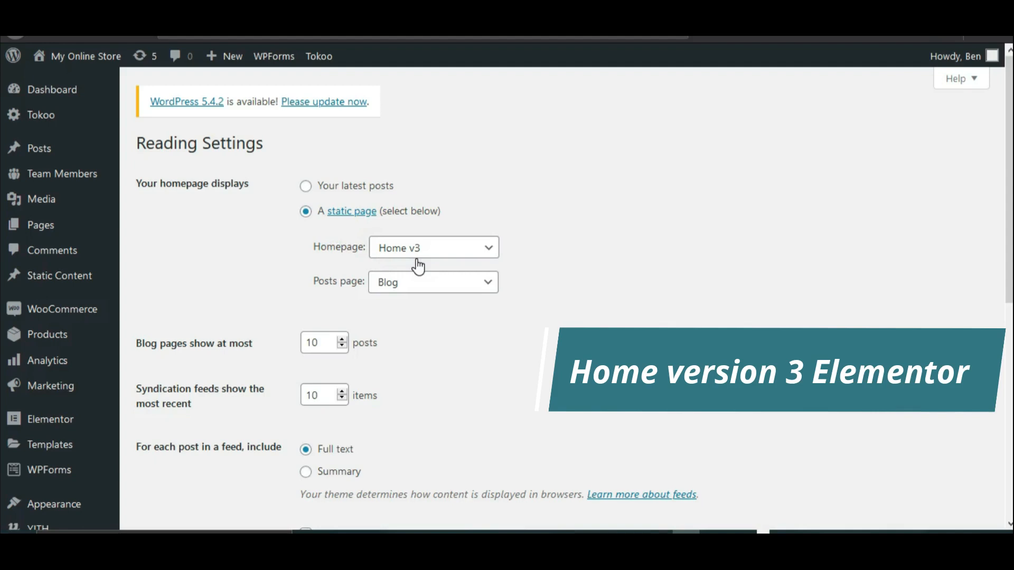
left_click(489, 252)
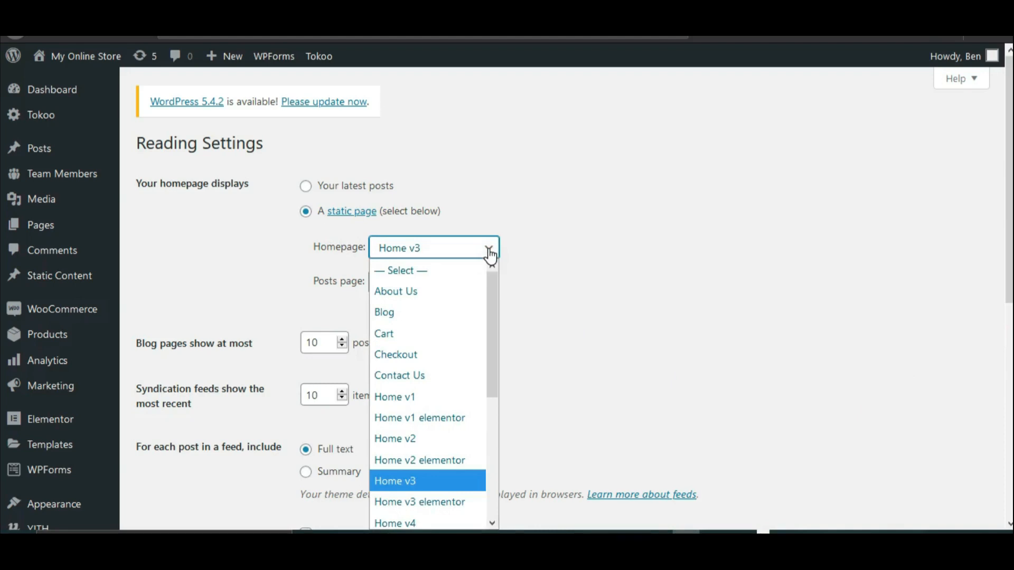
left_click_drag(491, 277, 492, 314)
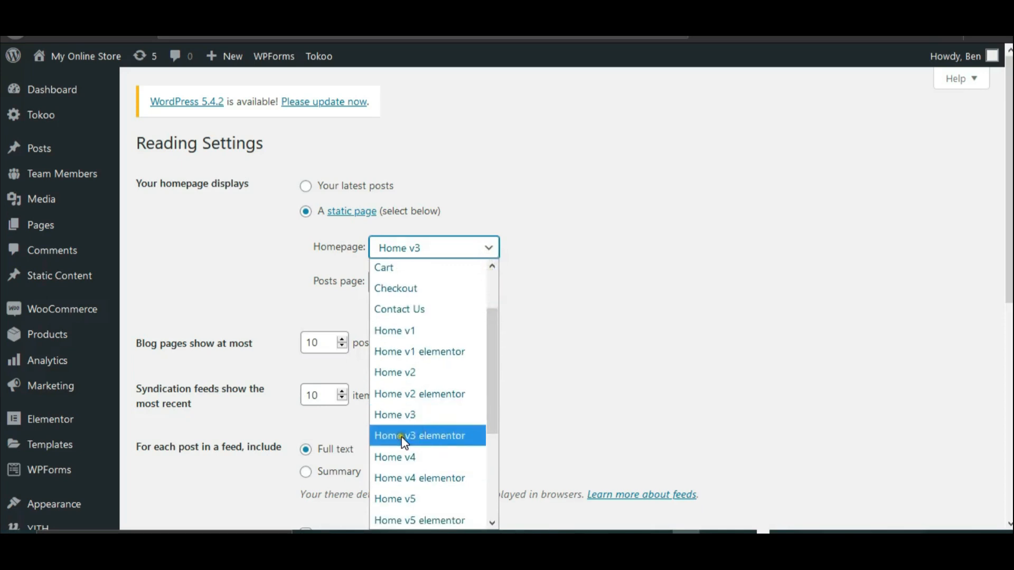
left_click(449, 446)
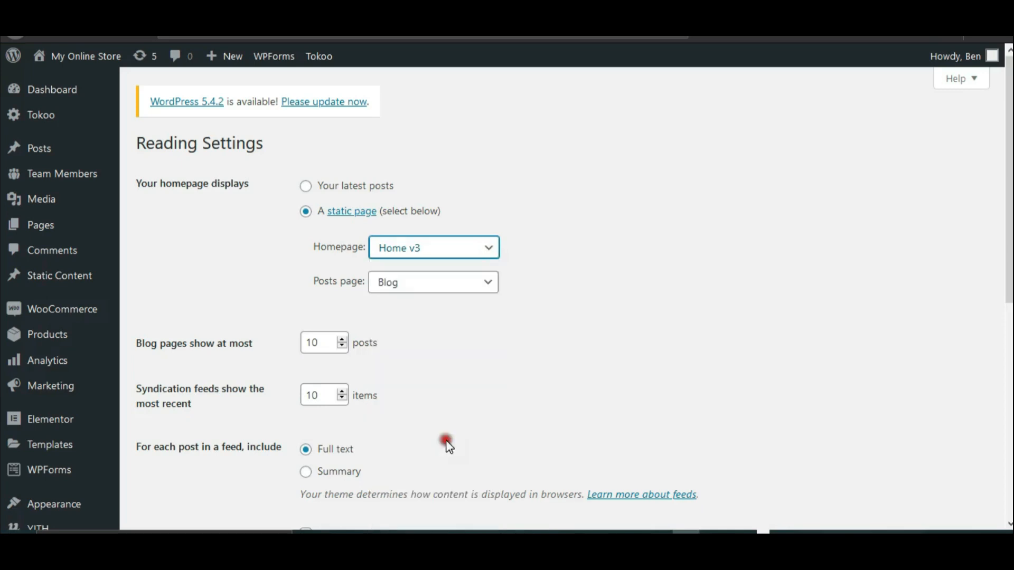
scroll(1003, 308, "down", 3)
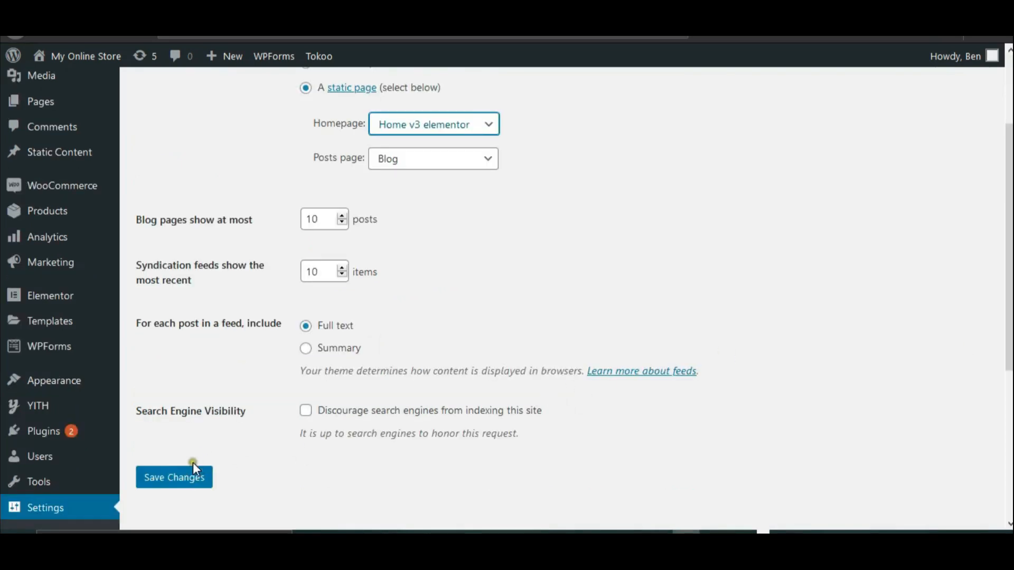
left_click(188, 479)
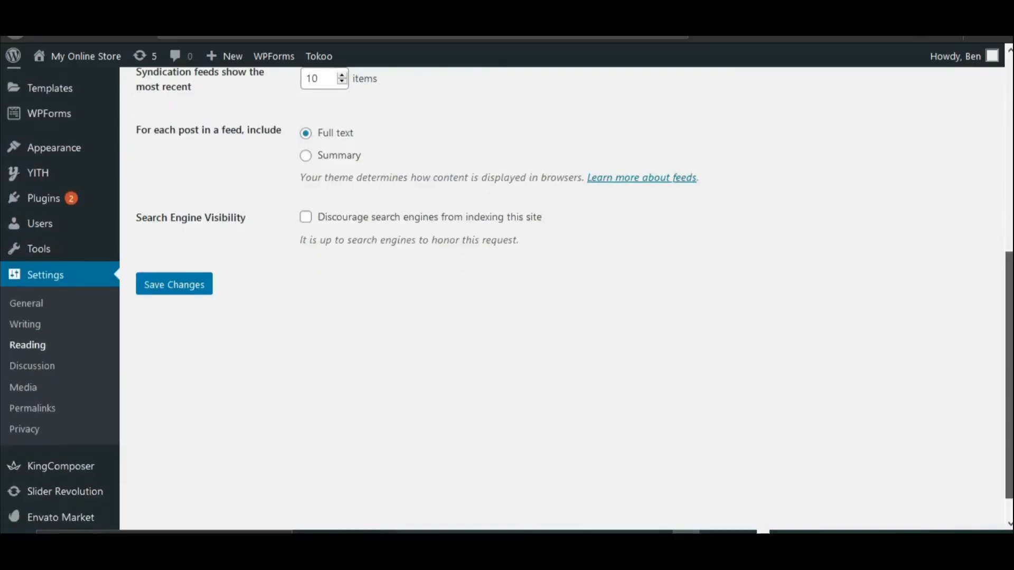
Open Products > Categories to list the 38 demo product categories.
scroll(507, 296, "up", 2)
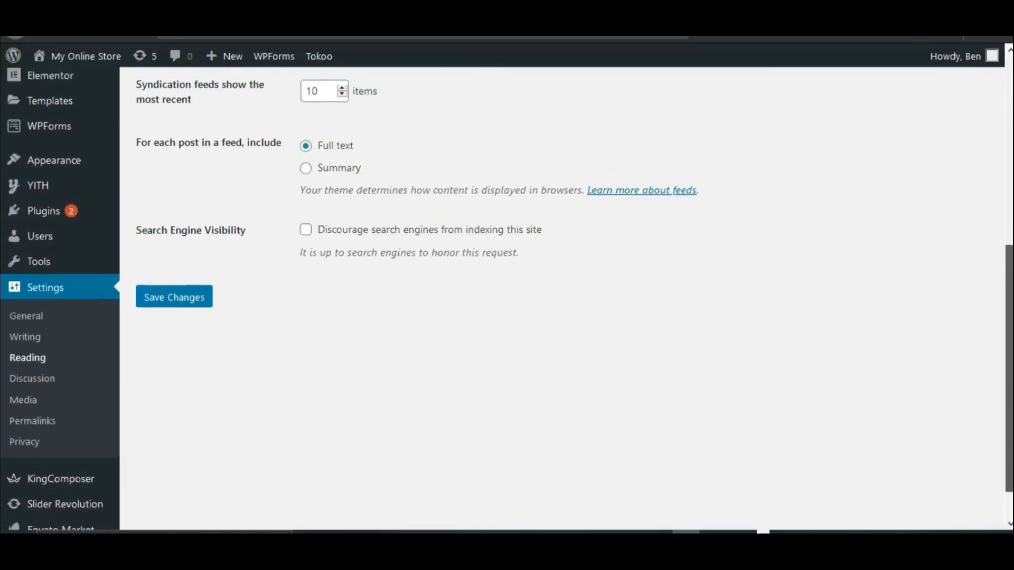
scroll(960, 213, "up", 4)
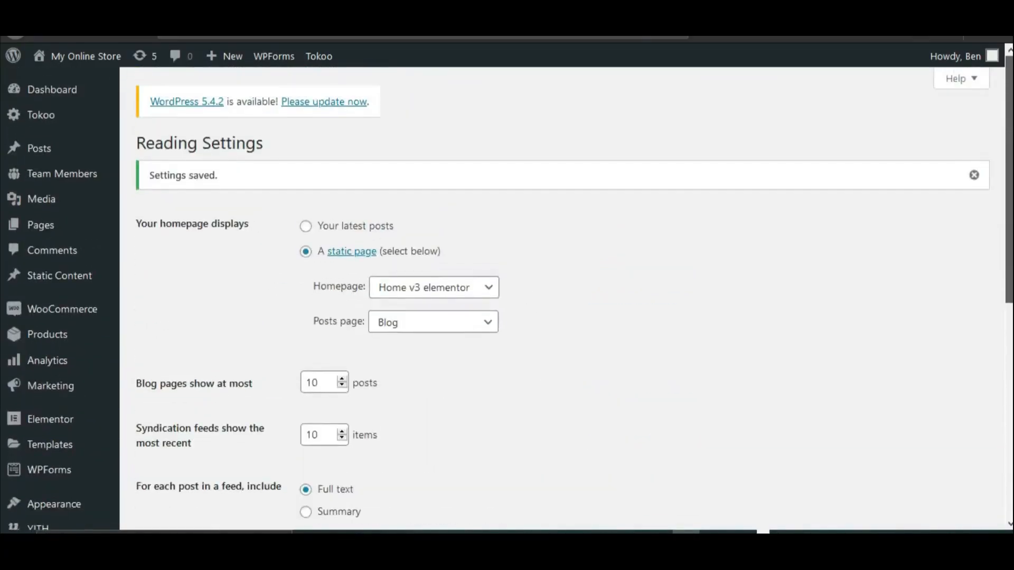
mouse_move(18, 344)
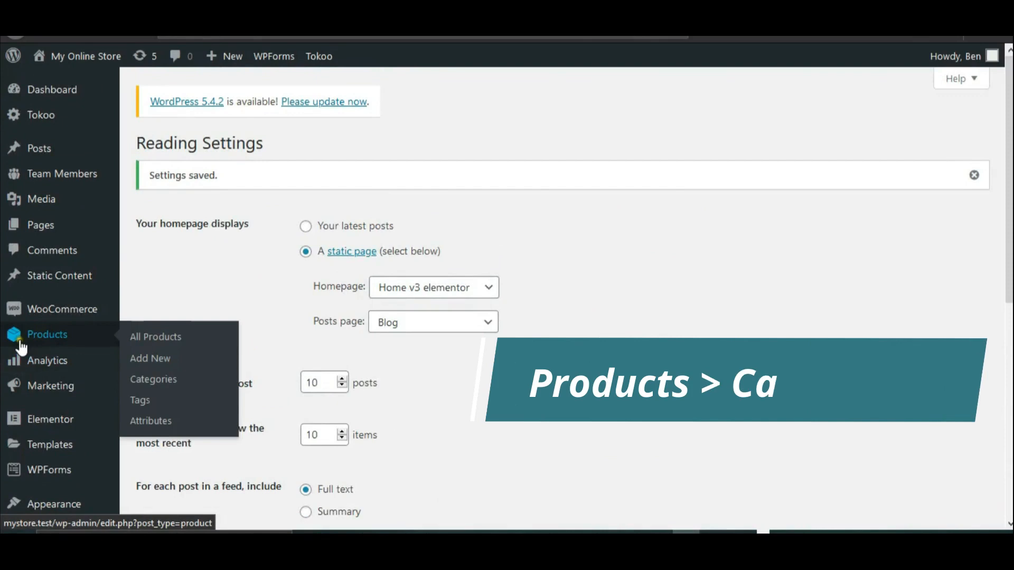
left_click(151, 391)
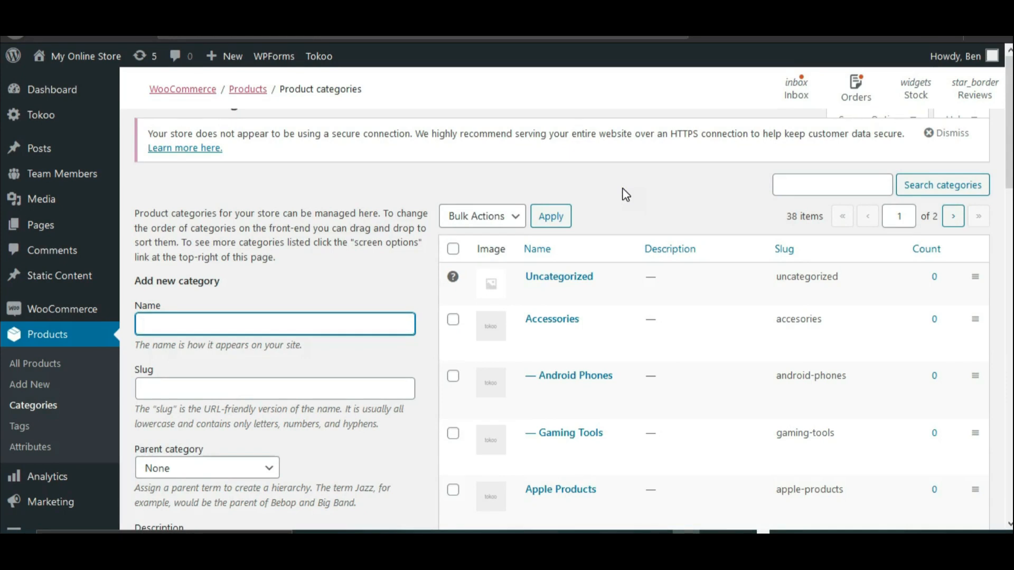
Select every category on the page and bulk-delete them.
scroll(506, 296, "down", 2)
scroll(507, 295, "up", 2)
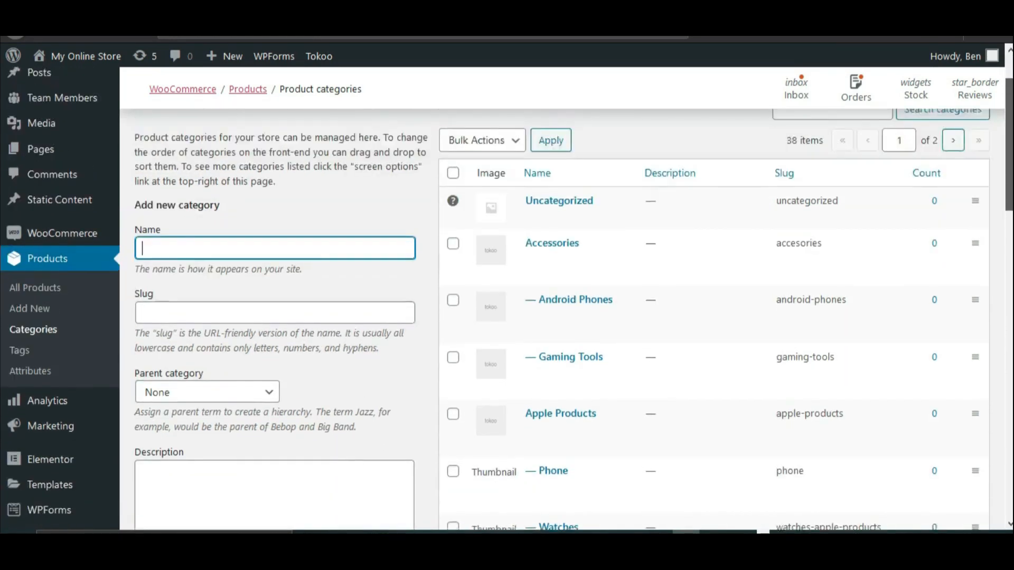
left_click(453, 248)
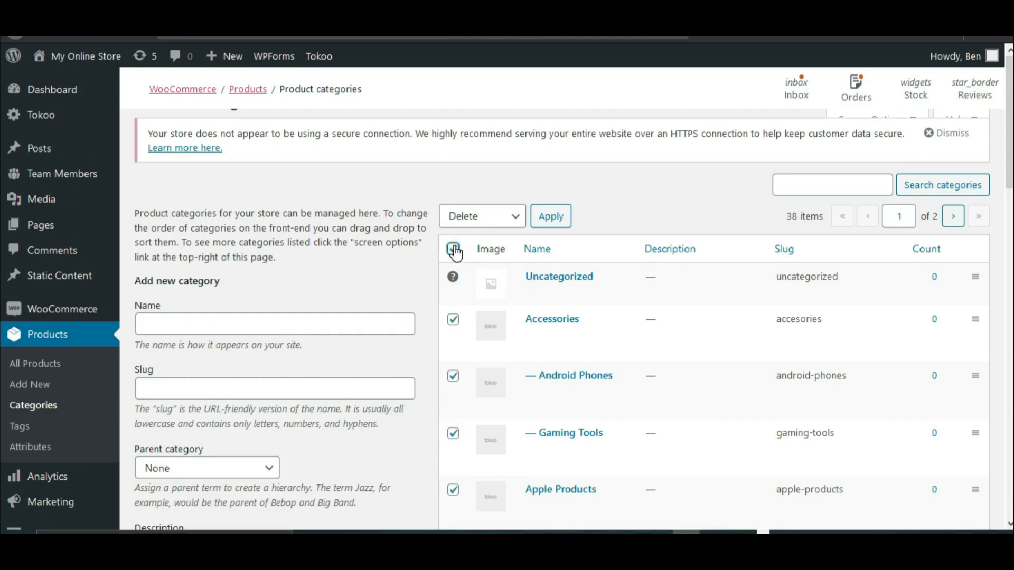
left_click(491, 224)
left_click(496, 227)
left_click(561, 231)
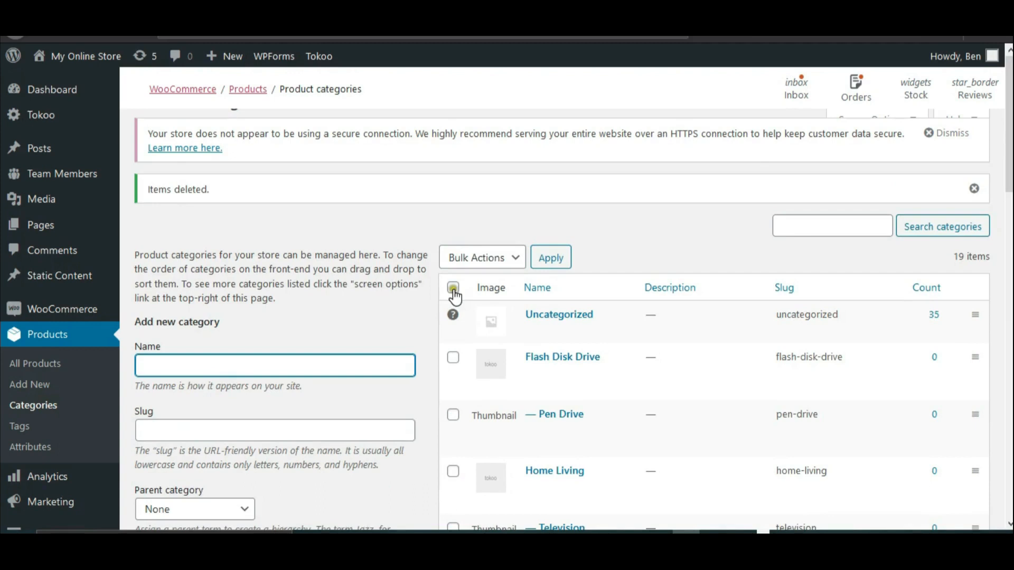
Select all remaining categories and apply the bulk Delete action again.
left_click(453, 289)
left_click(492, 258)
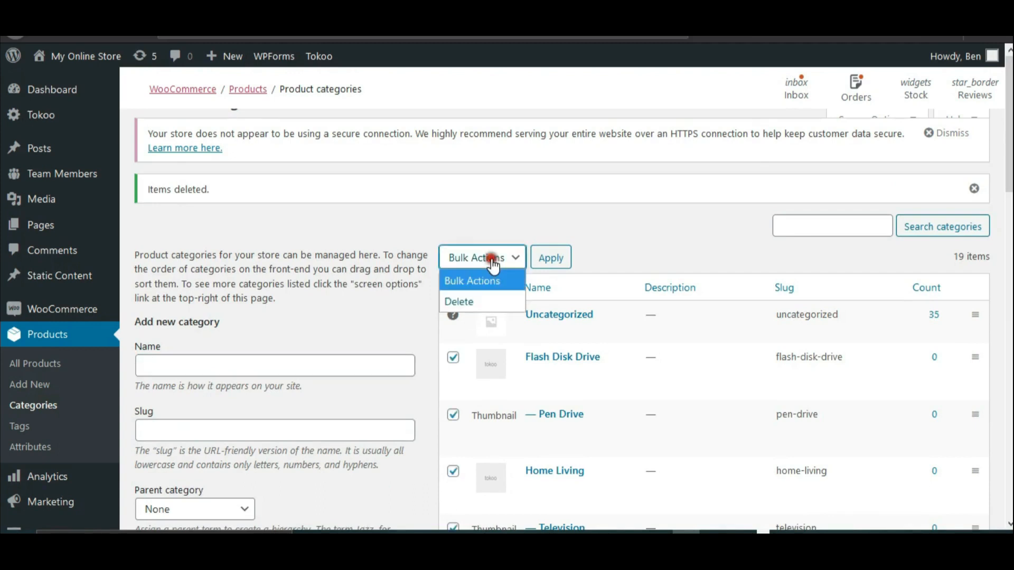
left_click(497, 301)
left_click(559, 258)
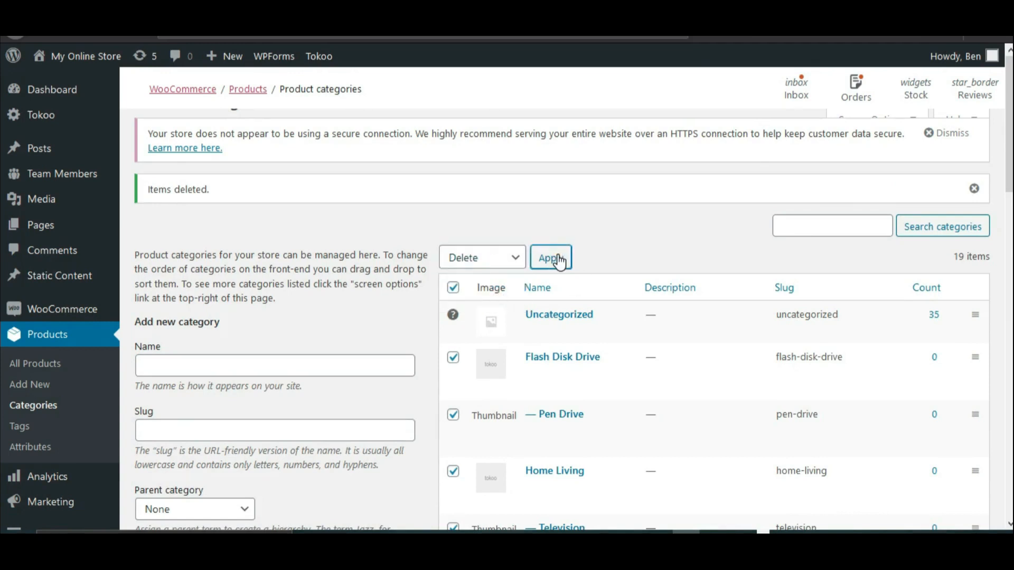
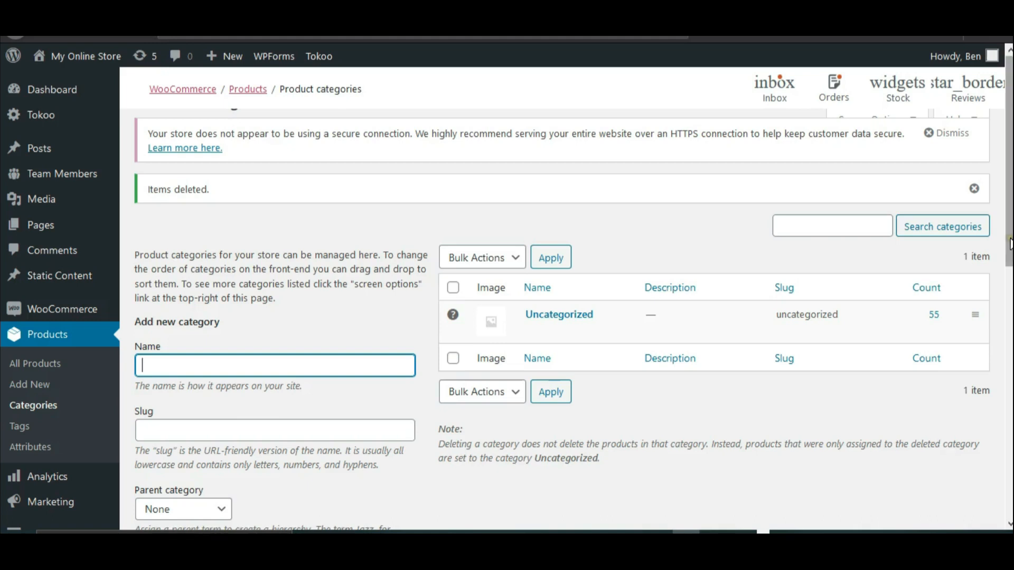
Leave the emptied Product categories page and switch to the Word list of men's clothing categories.
scroll(937, 438, "down", 4)
scroll(938, 438, "up", 2)
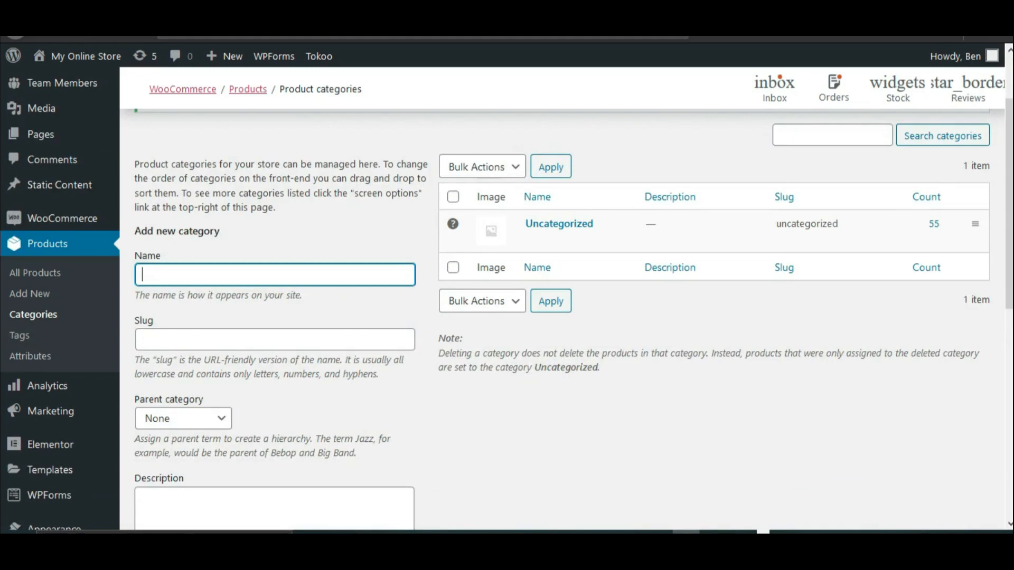
left_click(740, 533)
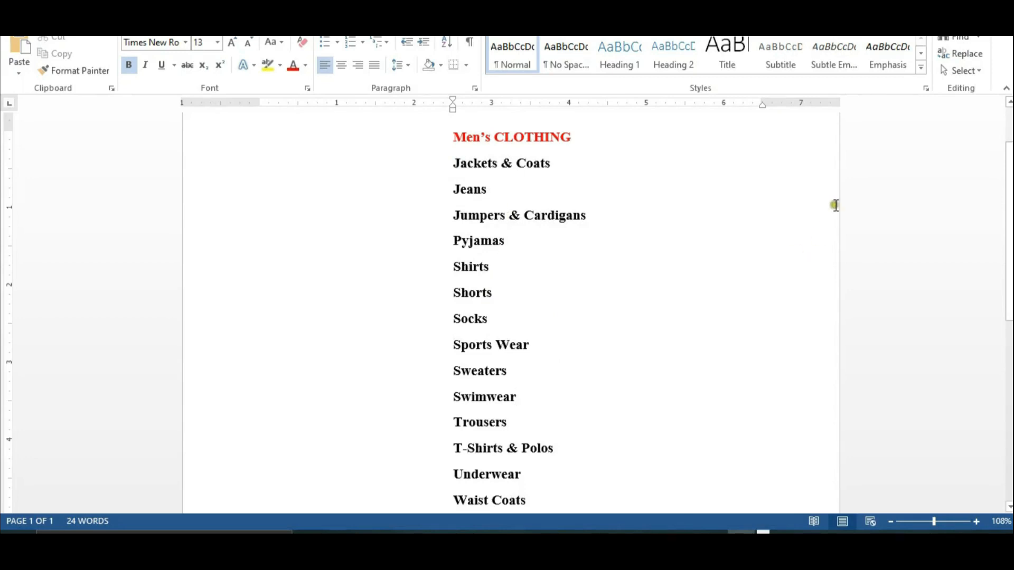
Copy 'Jackets & Coats' from the Word list and return to the Product categories page.
left_click_drag(552, 164, 453, 164)
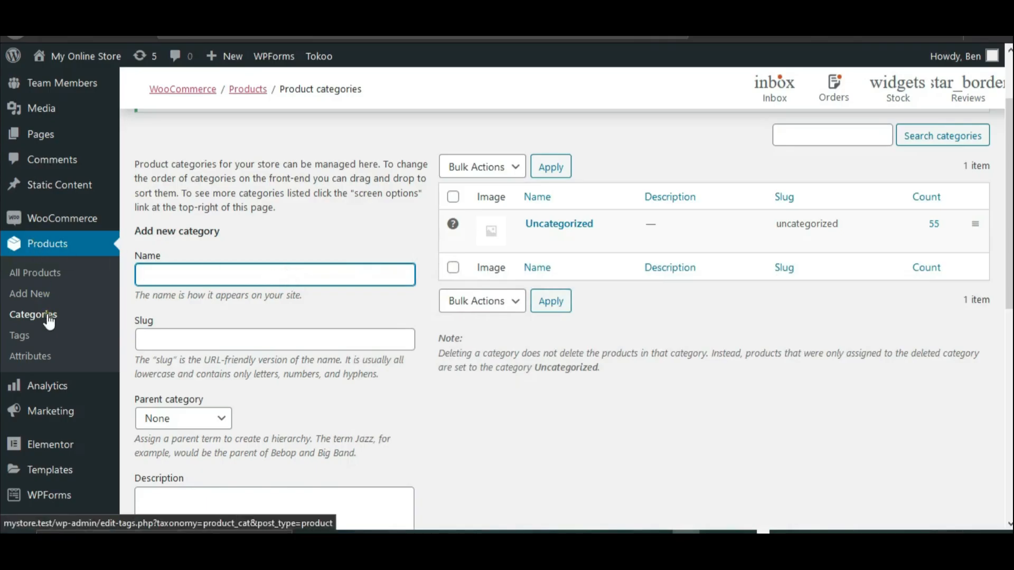
Add a product category named 'Jackets & Coats' with the slug jackets-coats.
type("Jackets & Coats")
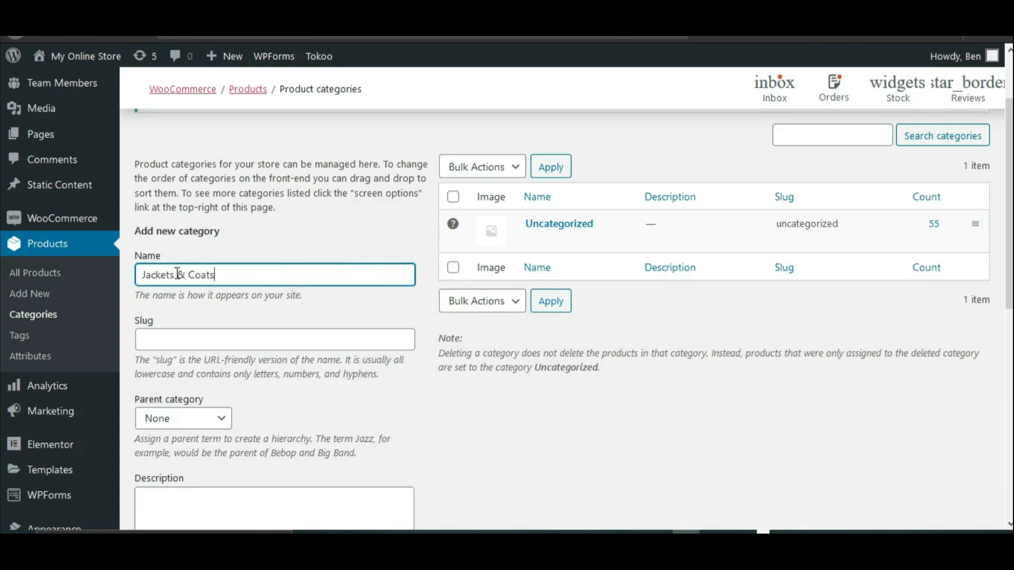
left_click(207, 342)
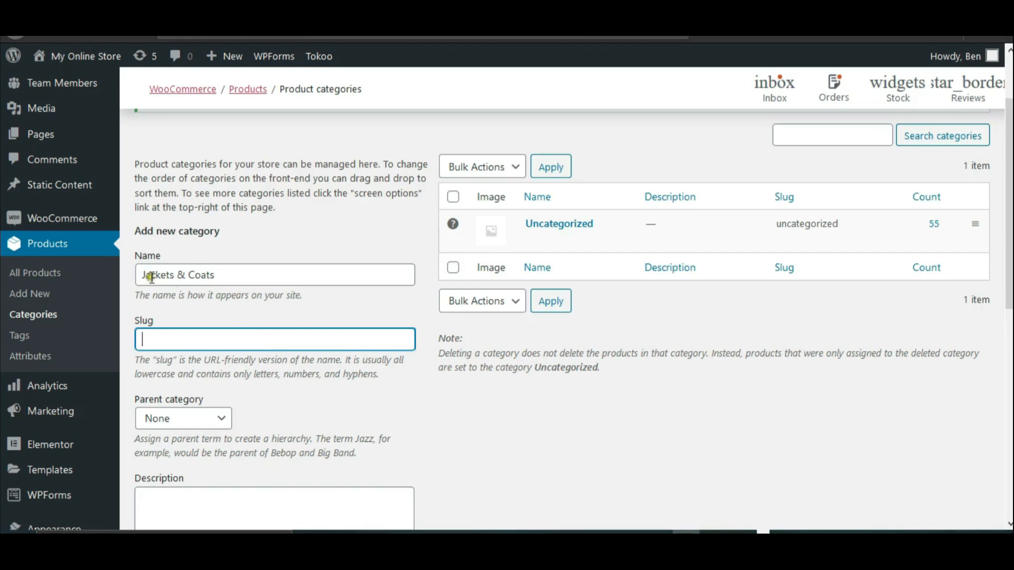
left_click(223, 343)
type("jaceket")
key("BackSpace")
key("BackSpace")
key("BackSpace")
type("kets-")
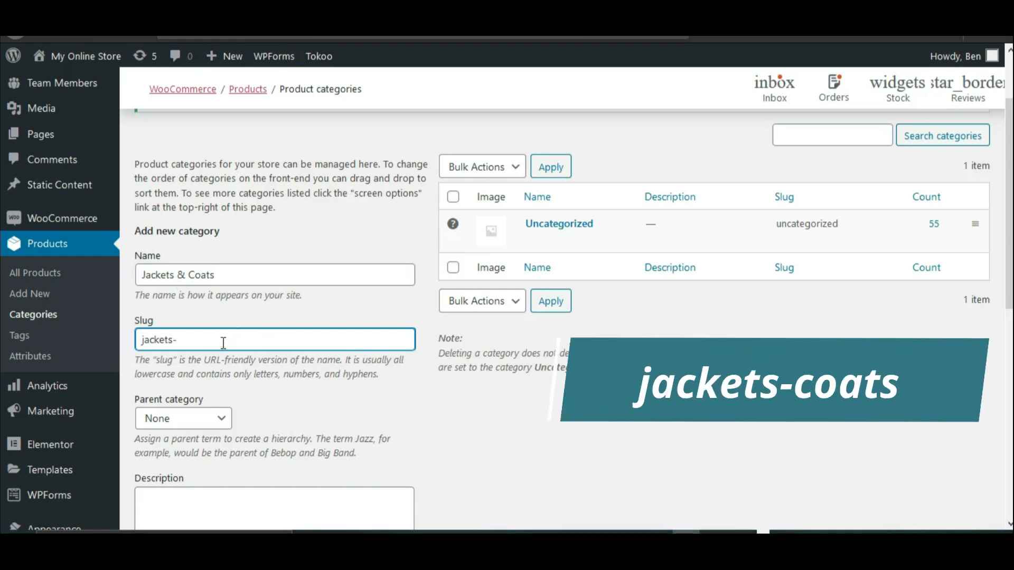
type("coats")
scroll(223, 343, "down", 8)
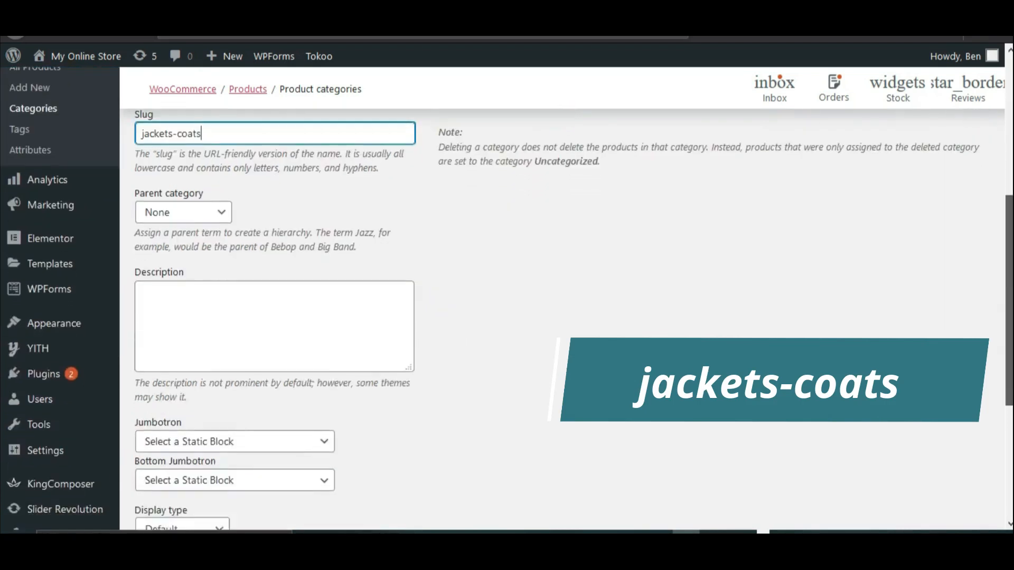
left_click(202, 405)
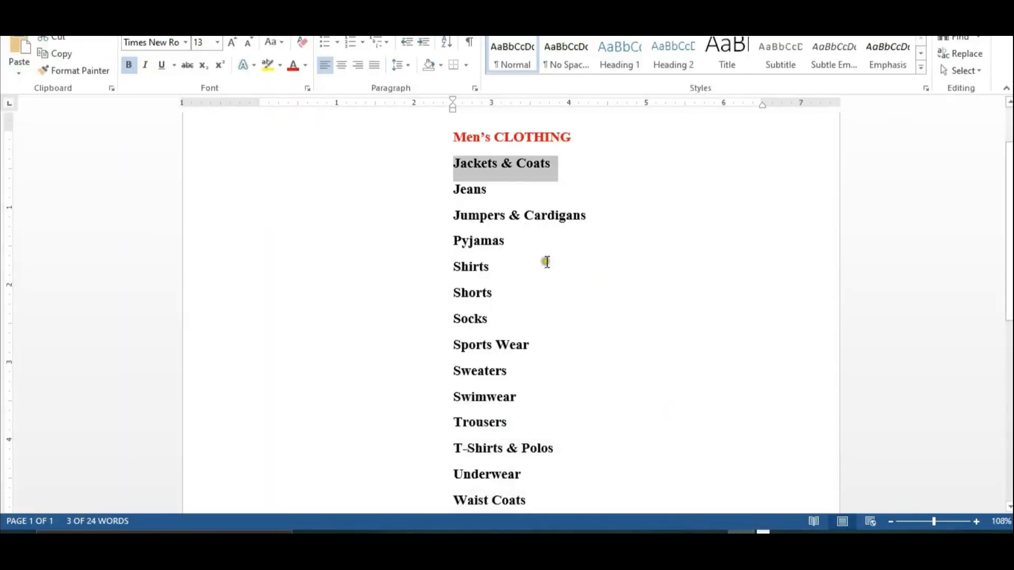
Add a 'Jeans' product category with slug jeans, copied from the Word list.
double_click(470, 192)
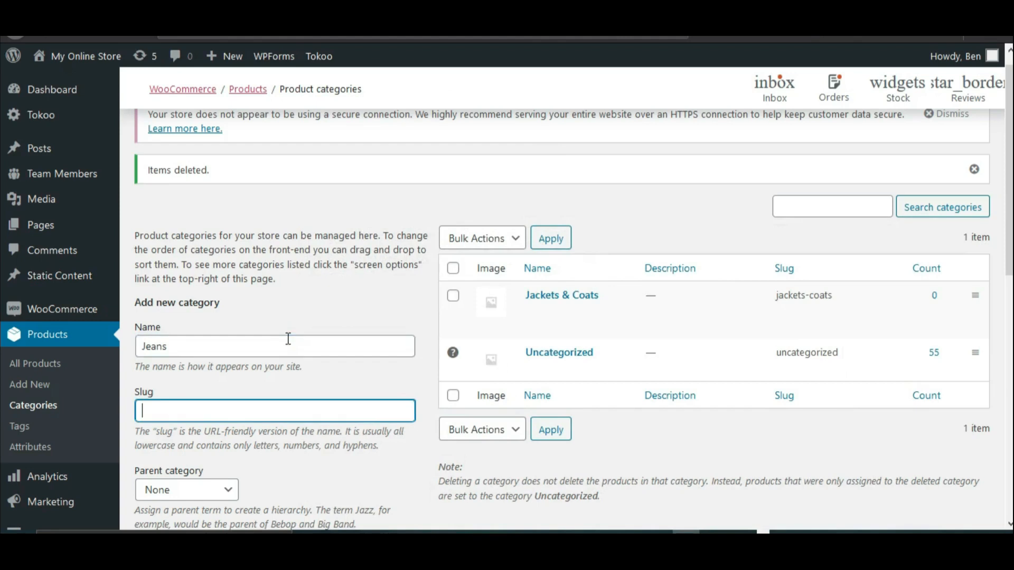
type("Jeans")
left_click(146, 410)
left_click(173, 411)
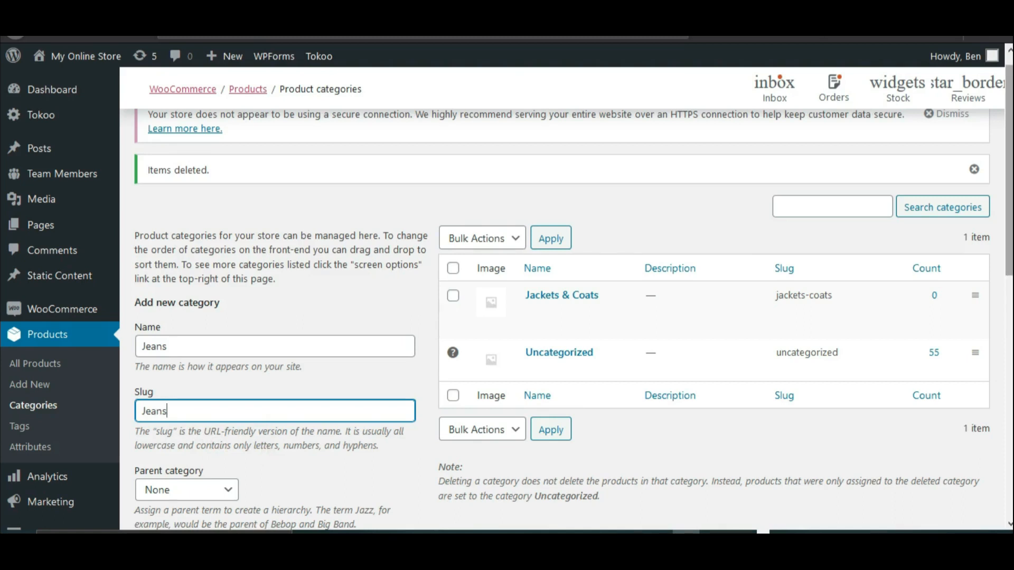
scroll(507, 298, "down", 1)
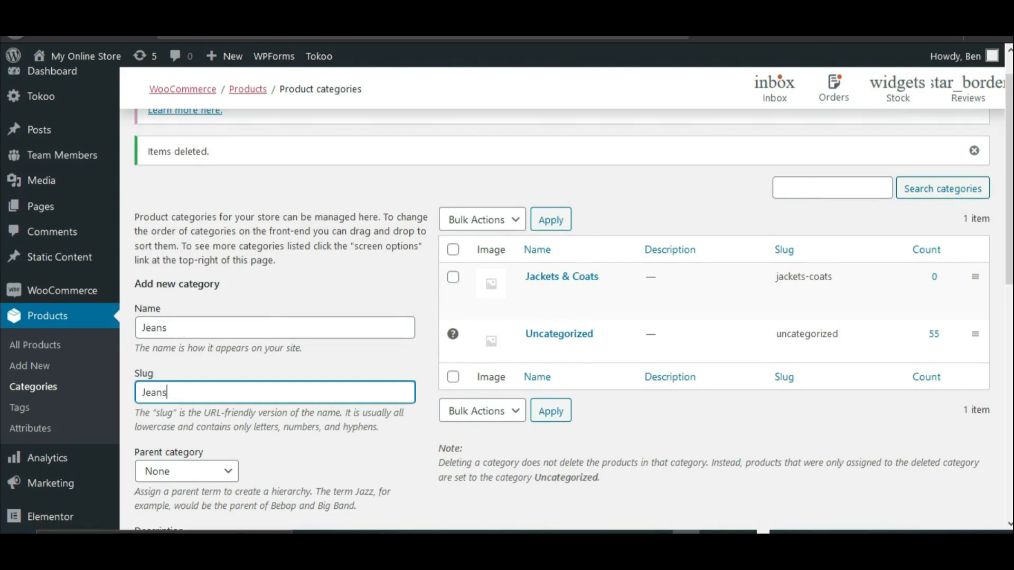
scroll(908, 402, "down", 7)
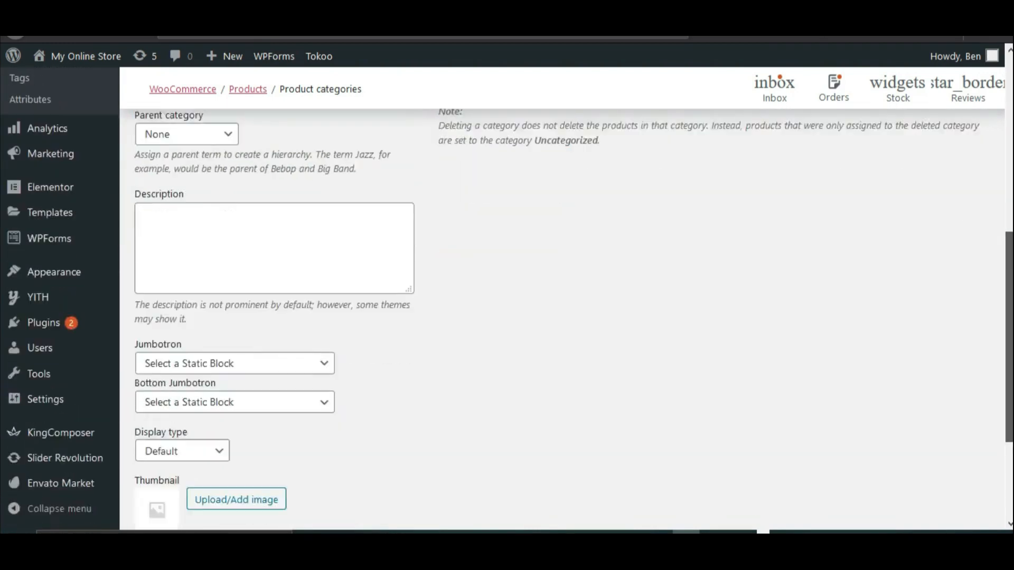
scroll(166, 407, "down", 3)
left_click(166, 407)
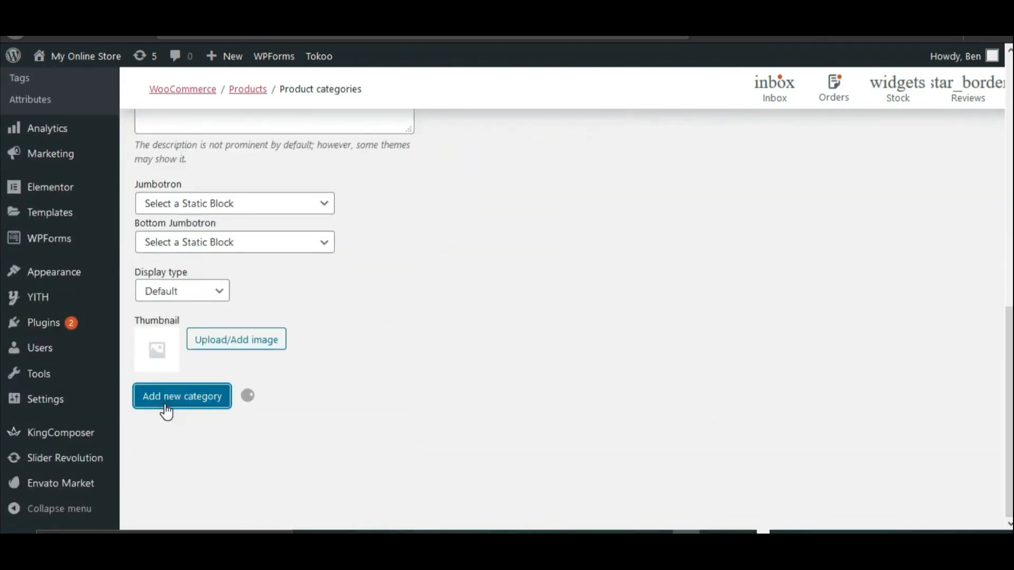
scroll(709, 179, "up", 10)
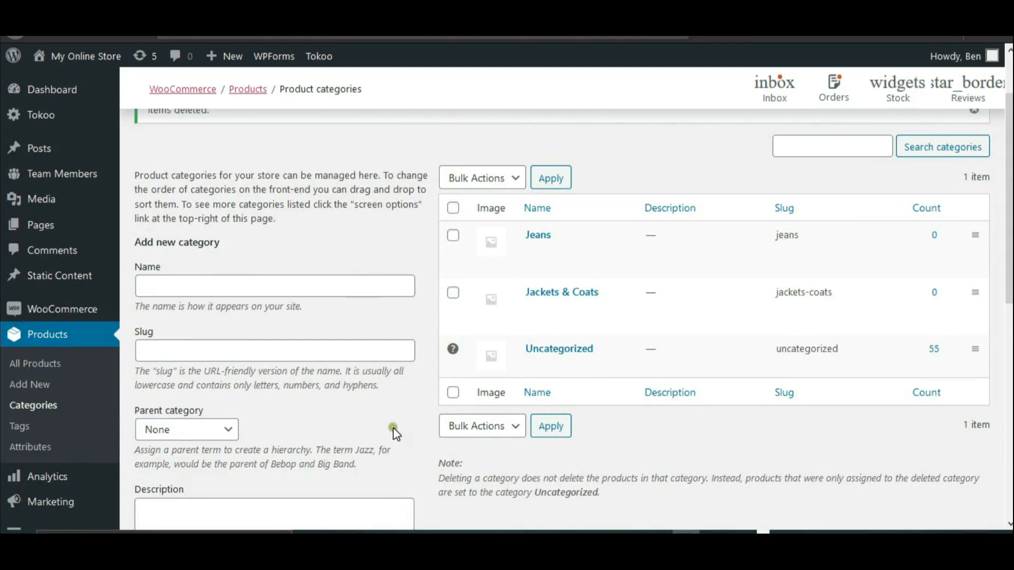
Add the Pyjamas, Shirts and Shorts categories, each with a matching slug.
left_click(234, 276)
type("Pyjamas")
key("Tab")
type("Pyjamas")
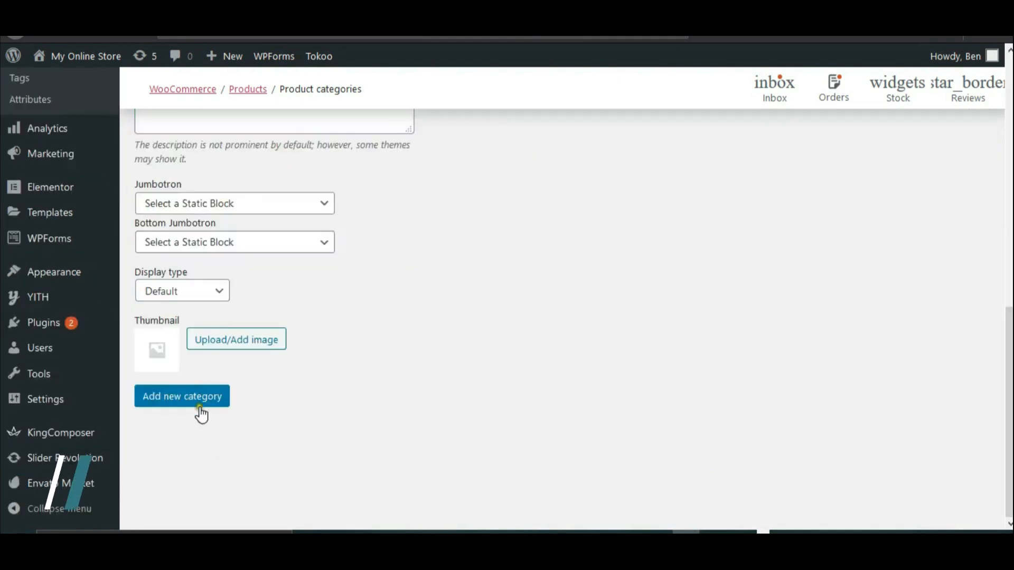
left_click(198, 411)
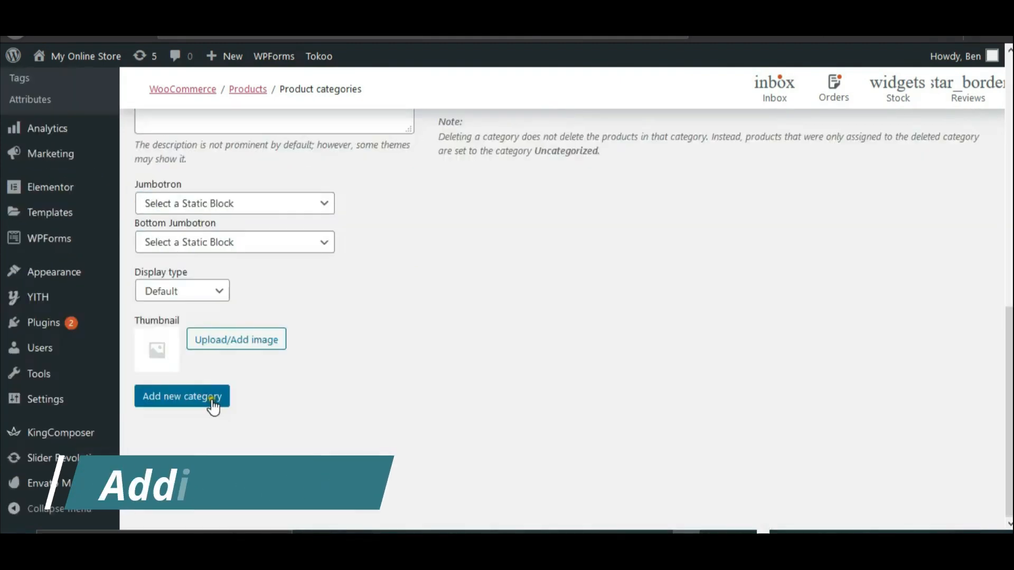
left_click(214, 403)
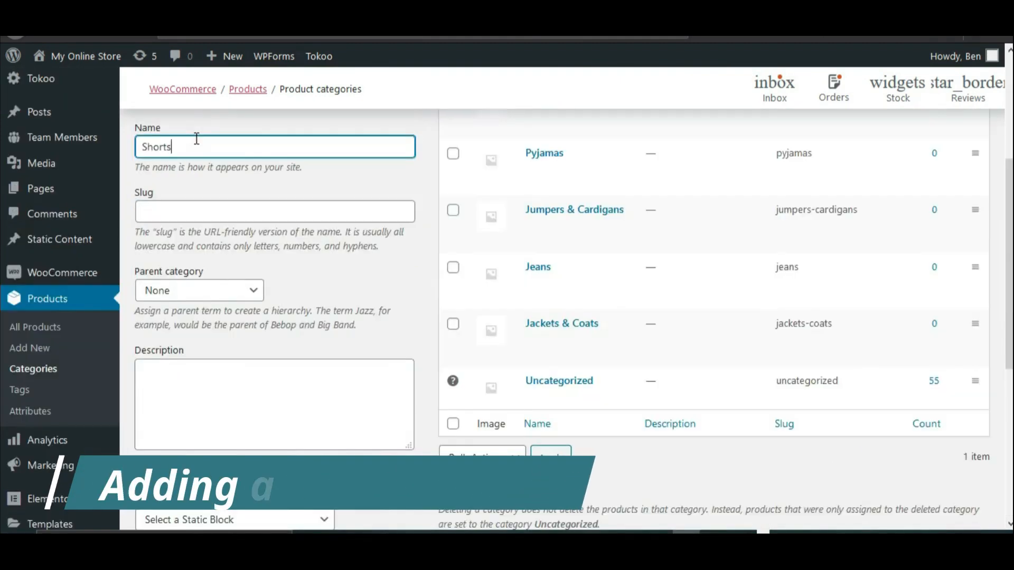
key("Tab")
type("Shorts")
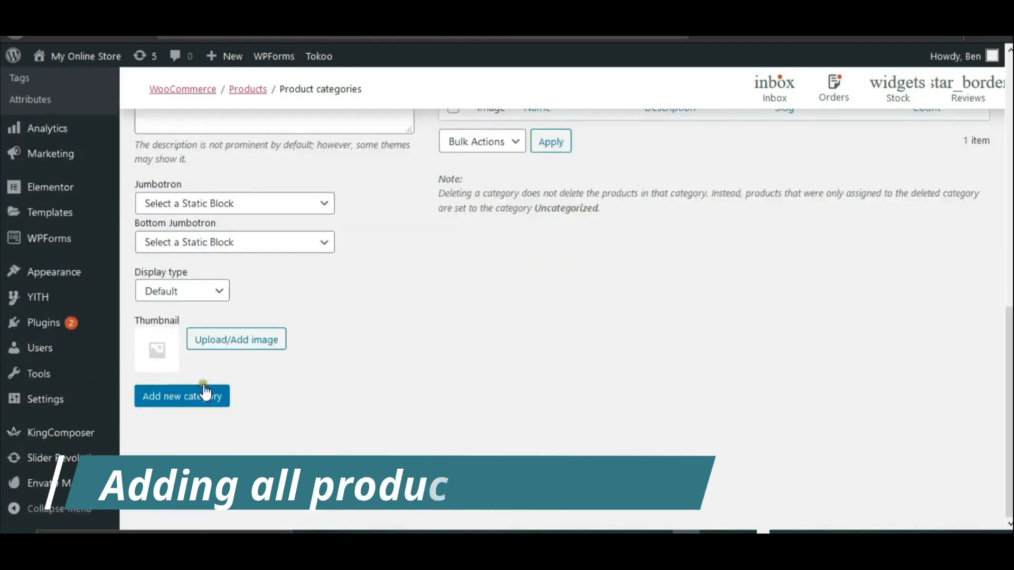
left_click(205, 393)
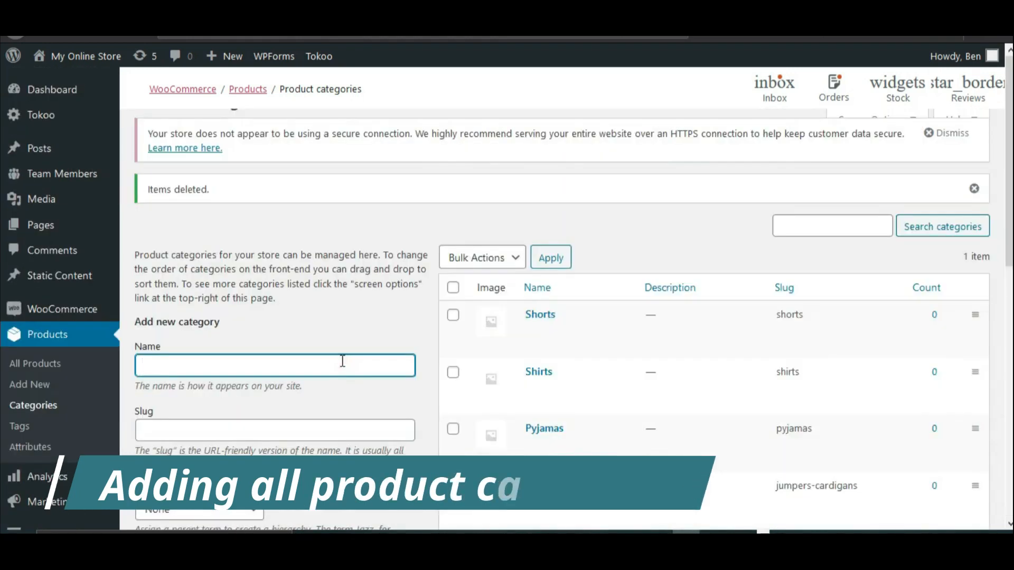
Add the Socks, Sports Wear and Sweaters categories, each with a matching slug.
type("Socks")
key("Tab")
type("Socks")
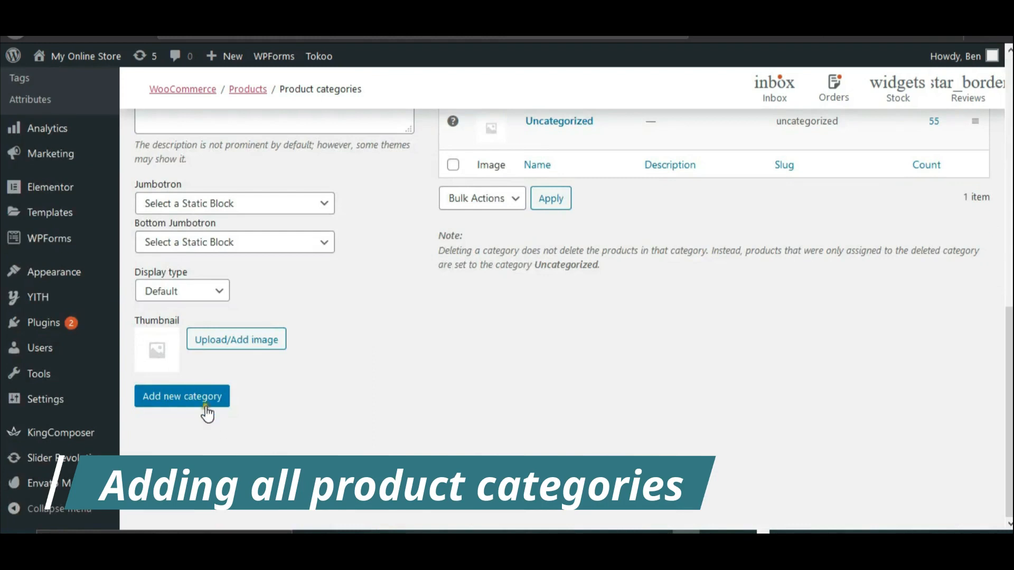
left_click(206, 397)
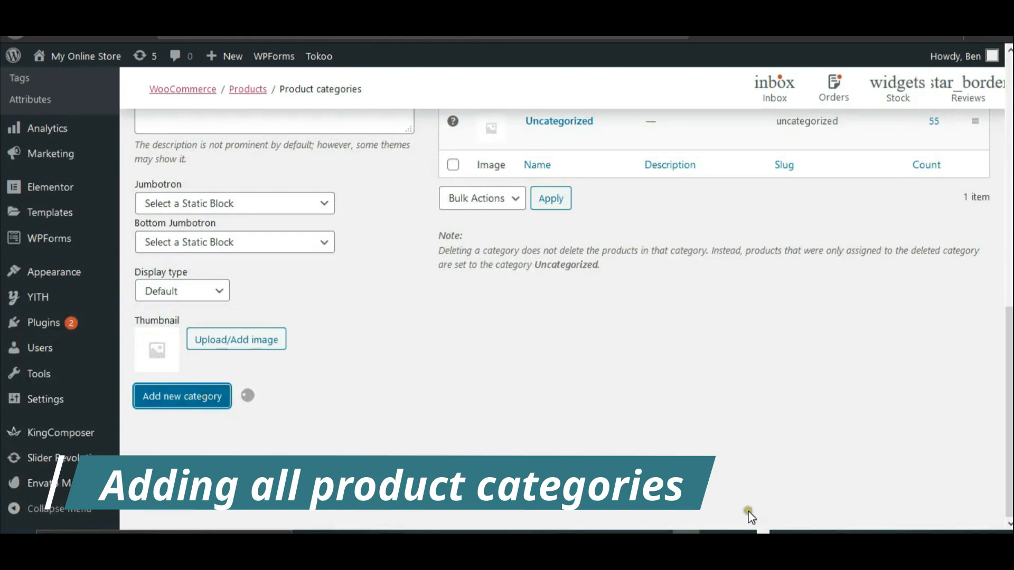
type("Sports Wear")
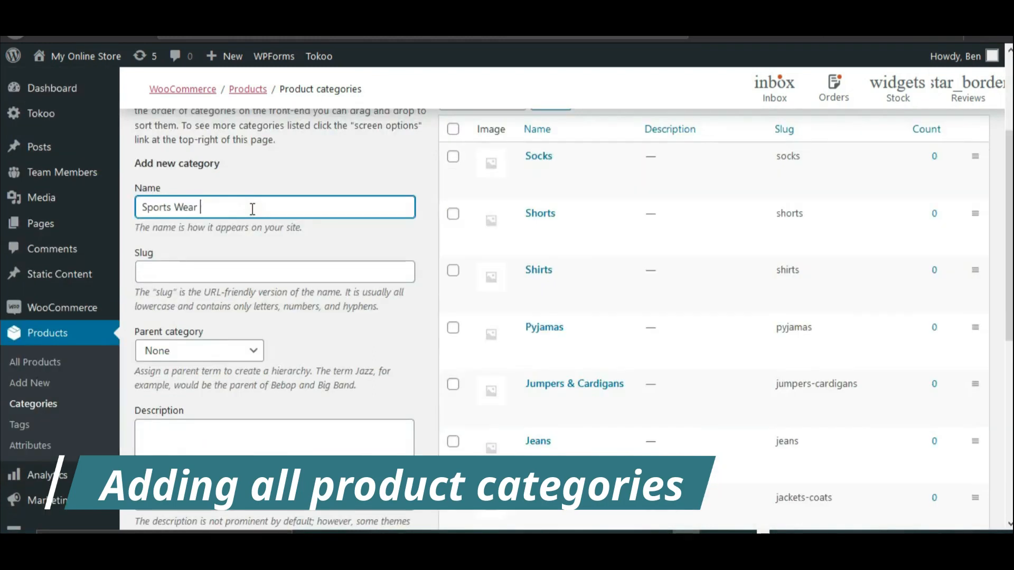
key("Tab")
type("Sports Wear")
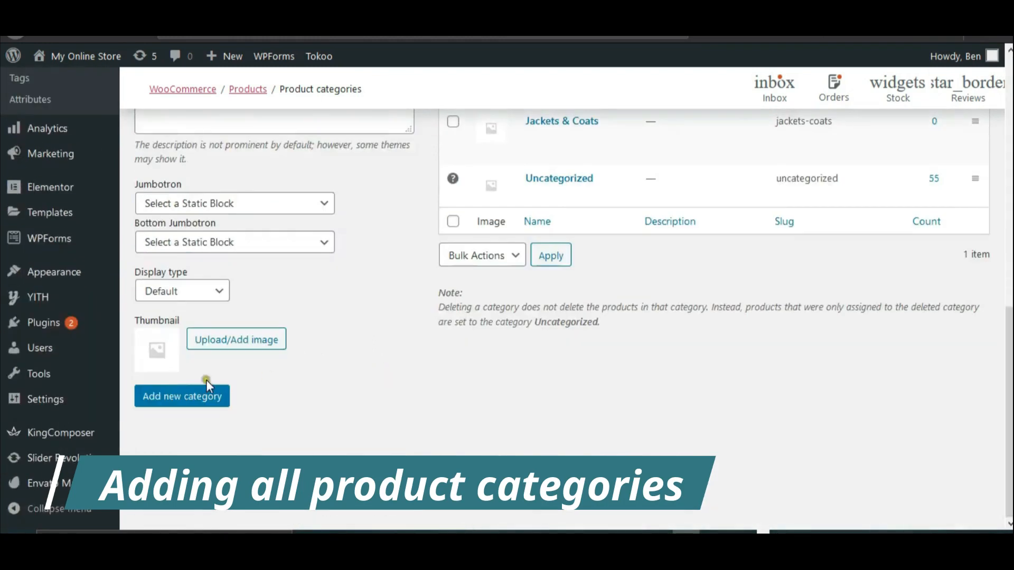
left_click(206, 391)
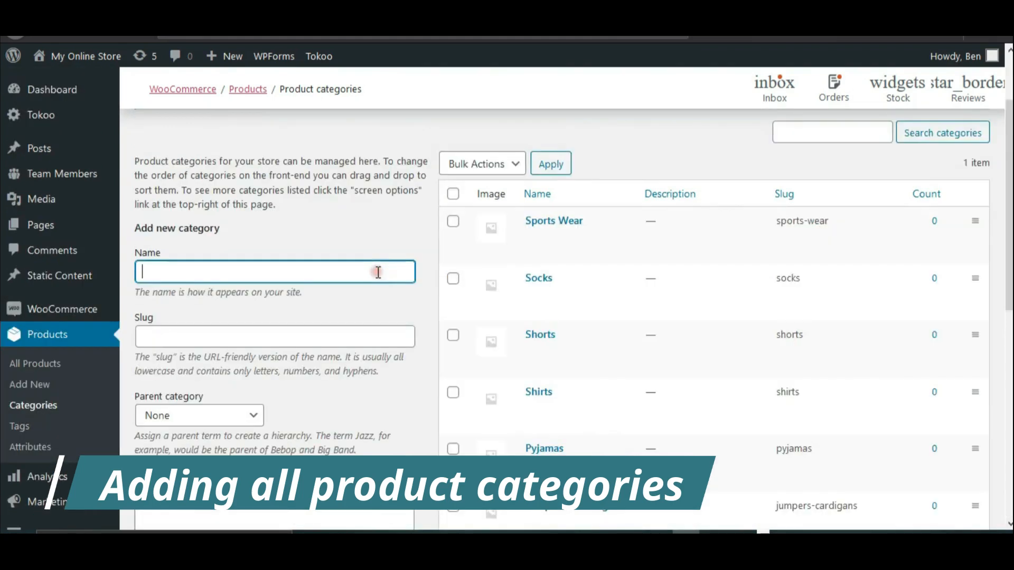
type("Sweaters")
key("Tab")
type("Sweaters")
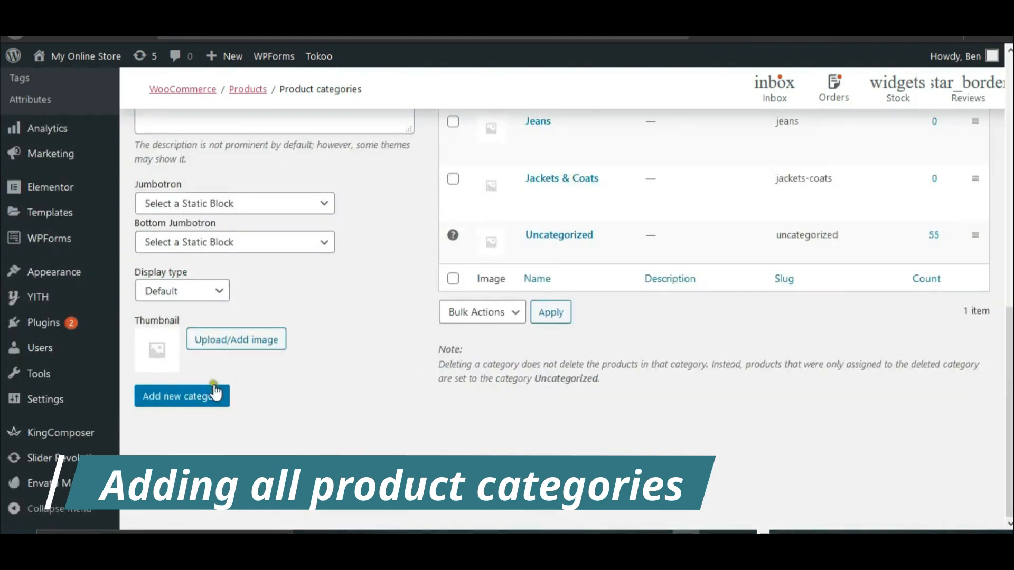
left_click(214, 397)
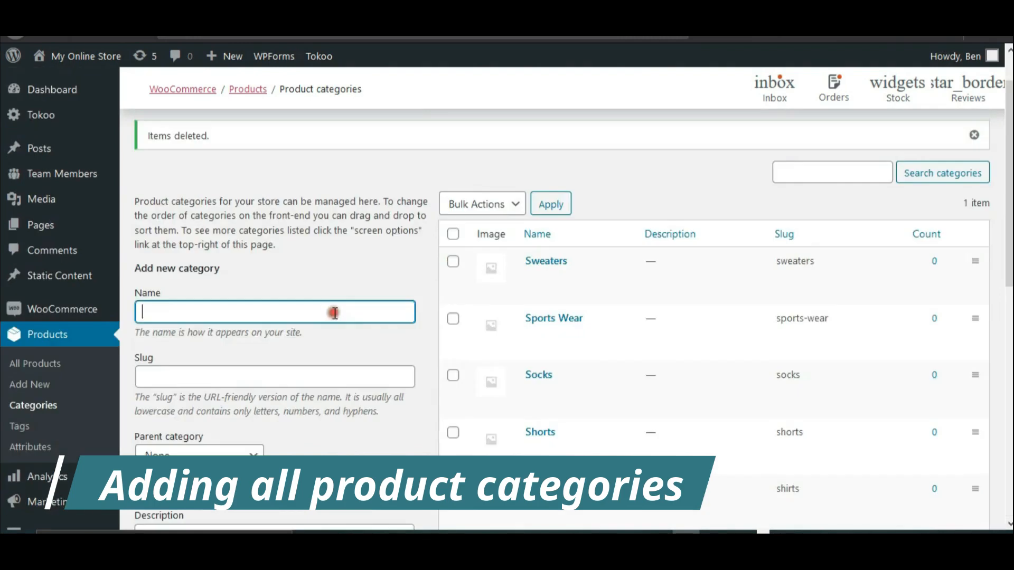
Add the Swimwear and Trousers categories, each with a matching slug.
type("Swimwear")
key("Tab")
type("Swimwear")
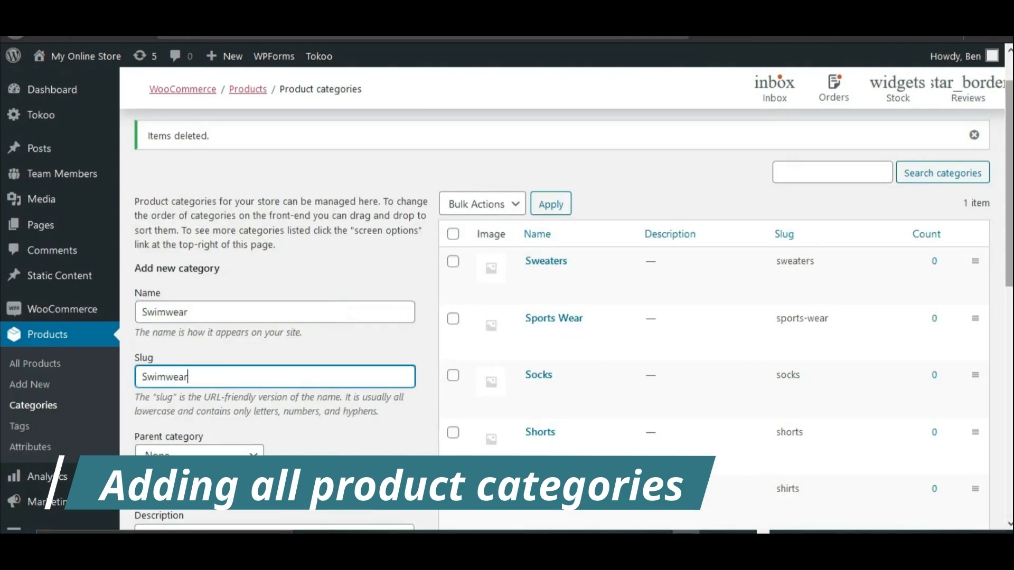
left_click_drag(1009, 185, 1009, 417)
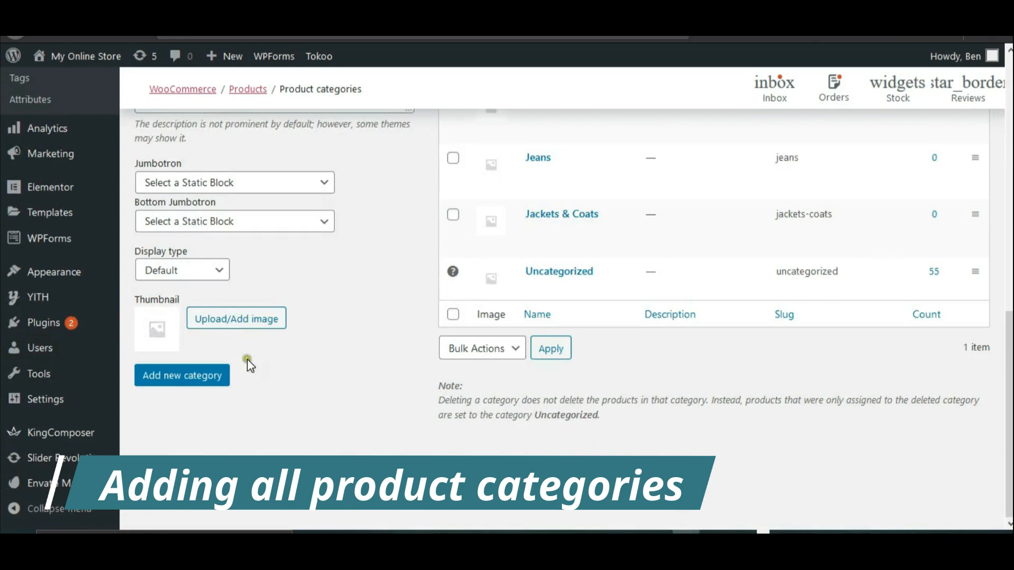
left_click(205, 377)
scroll(688, 401, "up", 10)
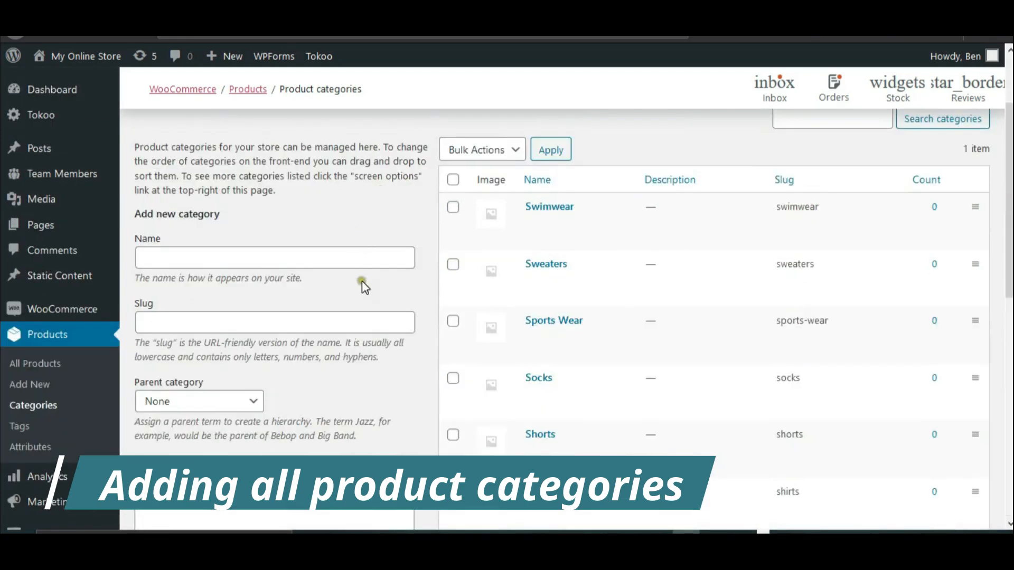
left_click(363, 260)
type("Trousers")
key("Tab")
type("Trousers")
scroll(310, 355, "down", 7)
left_click(213, 428)
Add the 'T-Shirts & Polos' and Underwear categories, each with a matching slug.
left_click_drag(1008, 394, 1008, 261)
left_click(335, 156)
type("T-Shirts & Polos")
key("Tab")
type("T-Shirts & Polos")
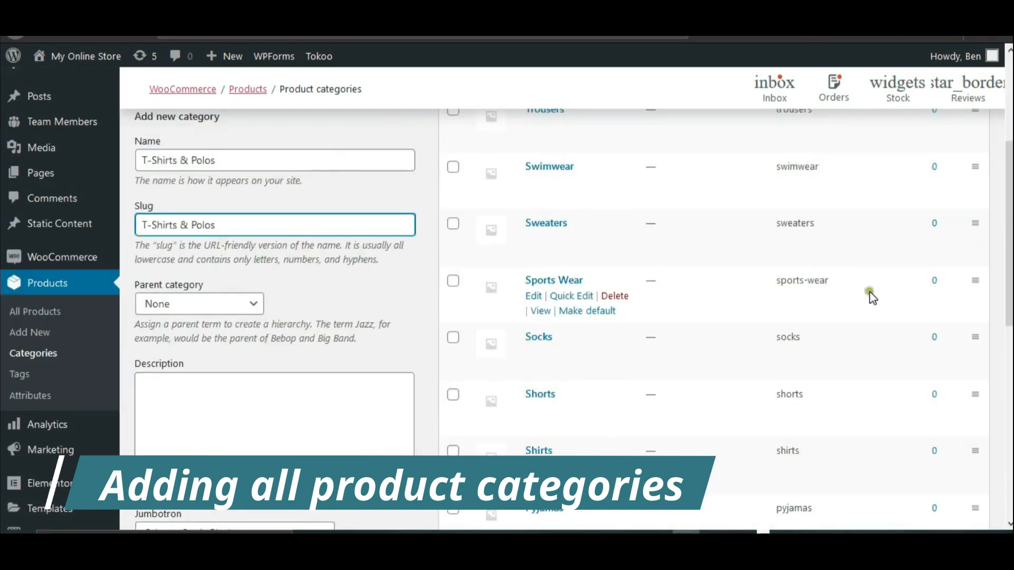
left_click_drag(1006, 246, 1005, 334)
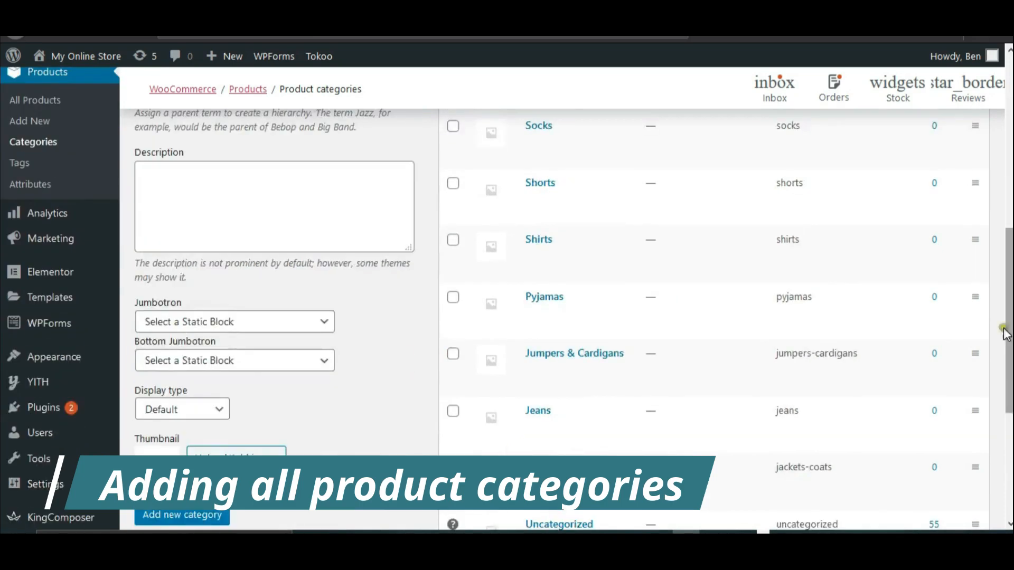
left_click(222, 516)
left_click(372, 282)
type("Underwear")
key("Tab")
type("Underwear")
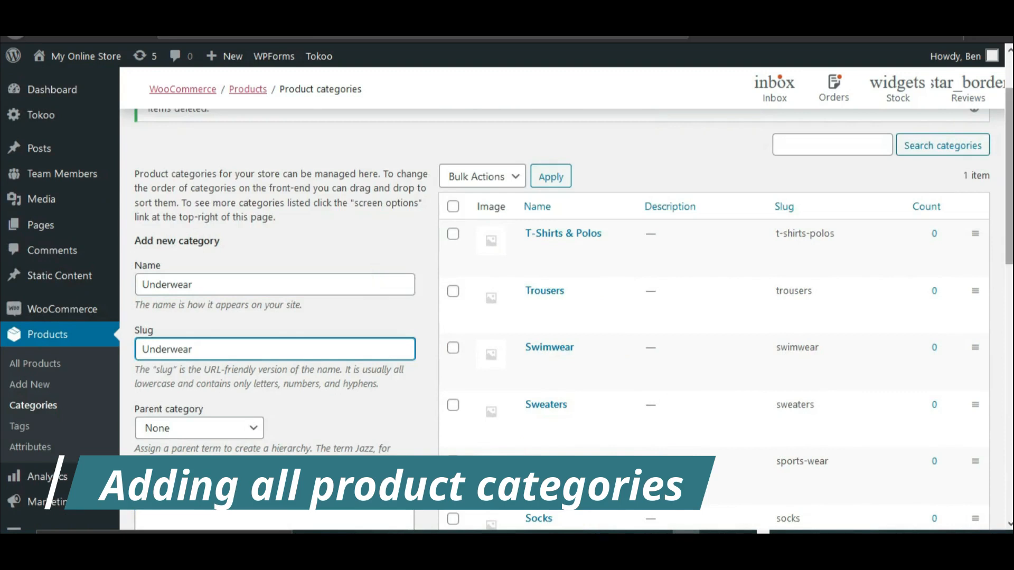
scroll(317, 396, "down", 6)
Enter 'Waist Coats' as the next category's name and slug.
left_click(306, 312)
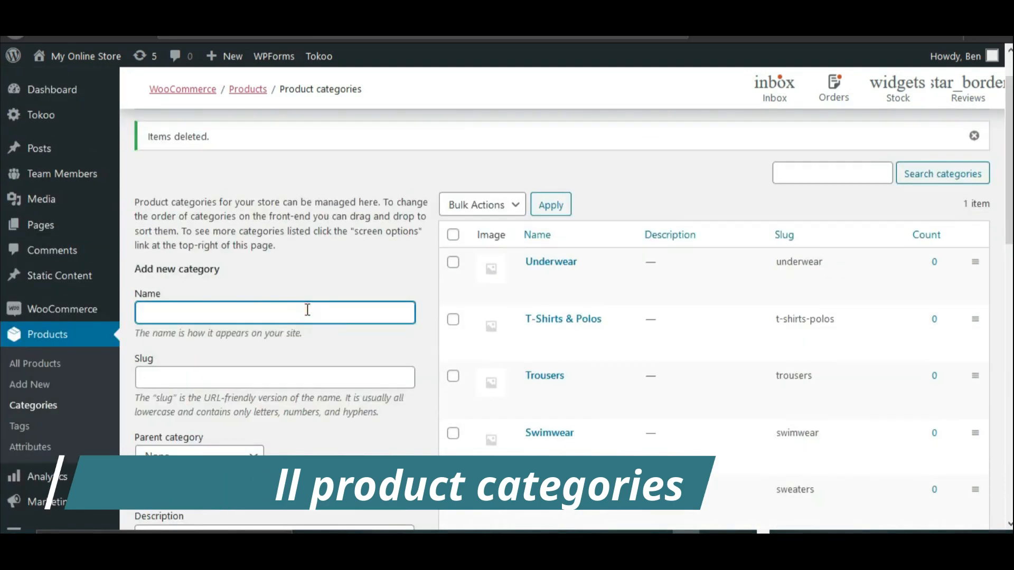
type("Waist Coats")
key("Tab")
type("Waist Coats")
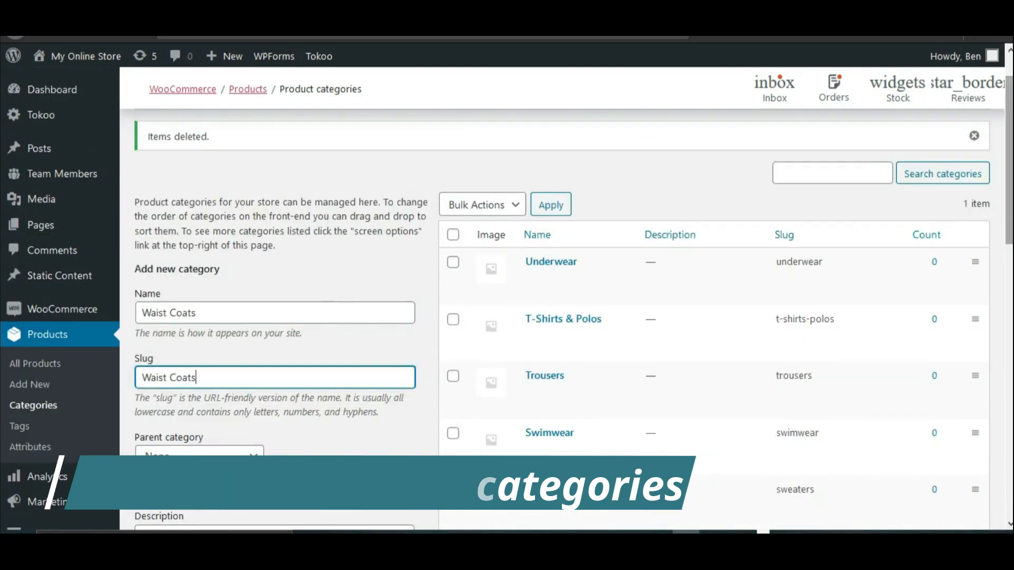
scroll(792, 253, "down", 6)
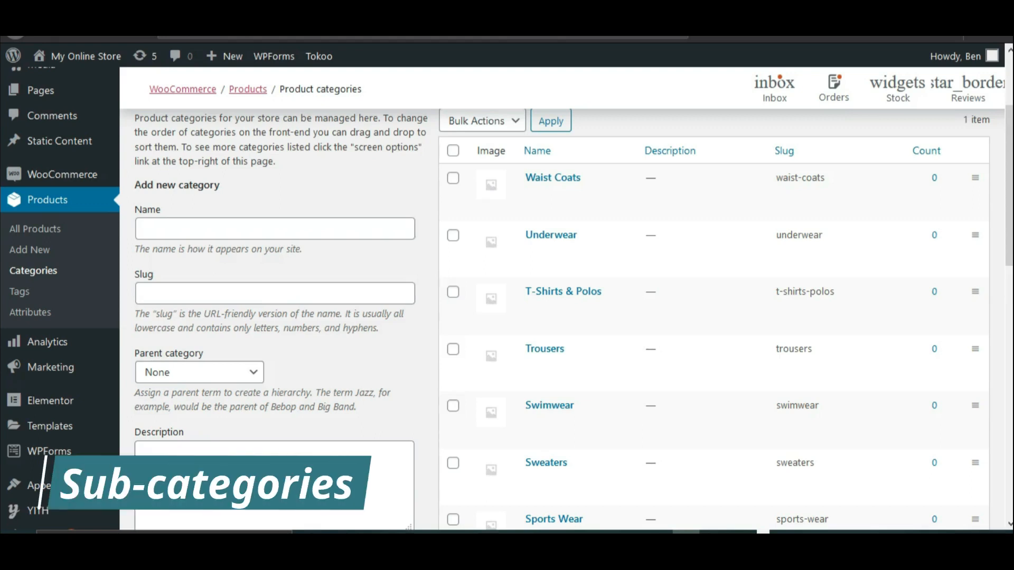
Scroll through the category table to confirm Waist Coats is listed with slug waist-coats.
scroll(506, 299, "down", 4)
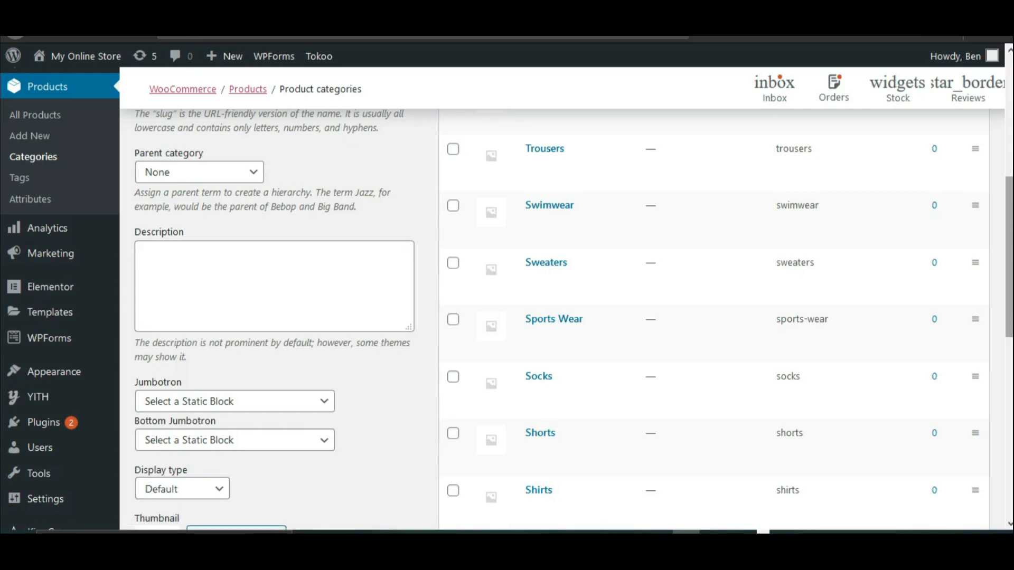
scroll(507, 299, "up", 2)
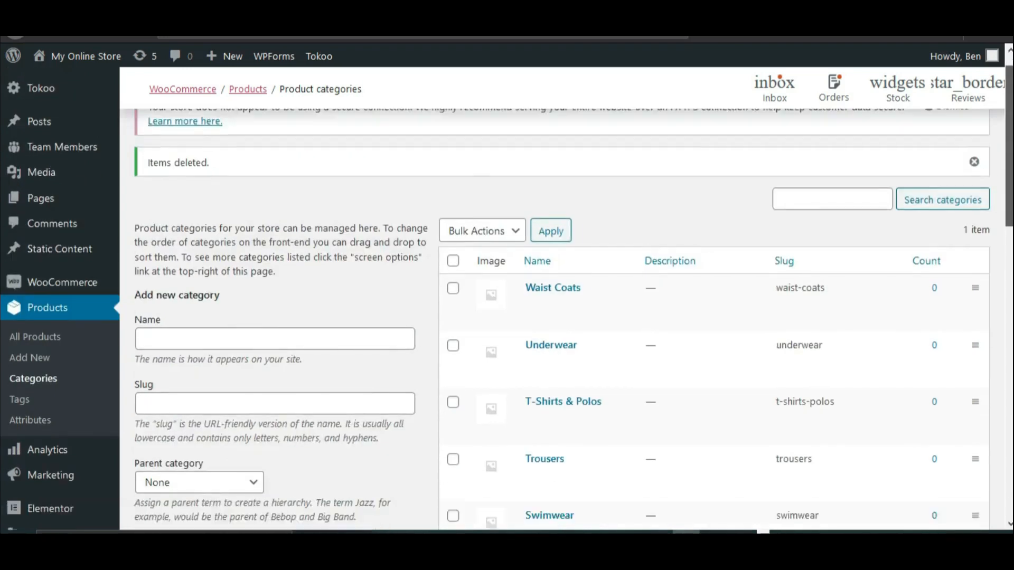
scroll(563, 294, "down", 10)
scroll(563, 293, "up", 3)
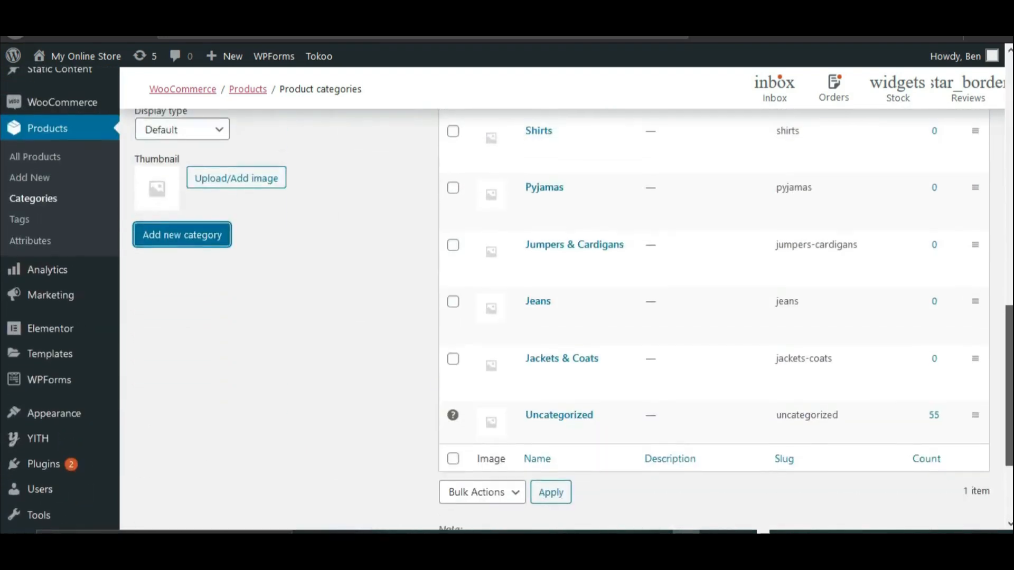
scroll(563, 293, "up", 1)
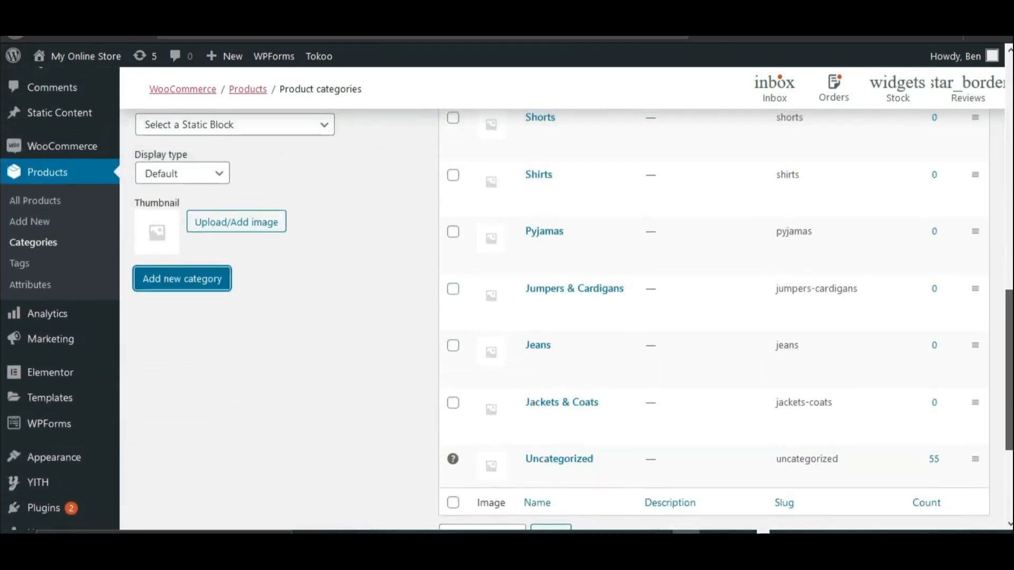
scroll(562, 294, "up", 5)
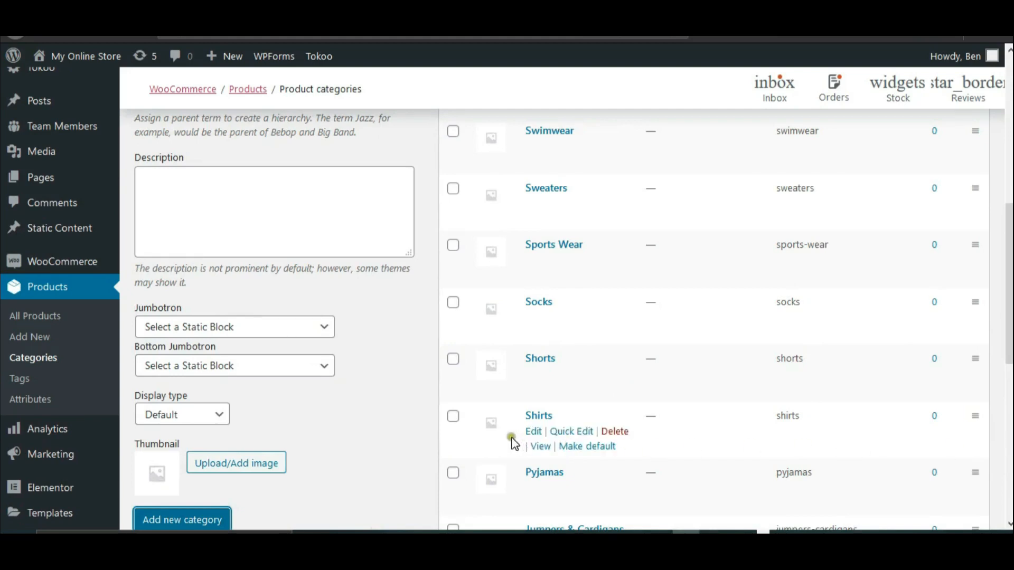
scroll(367, 277, "up", 6)
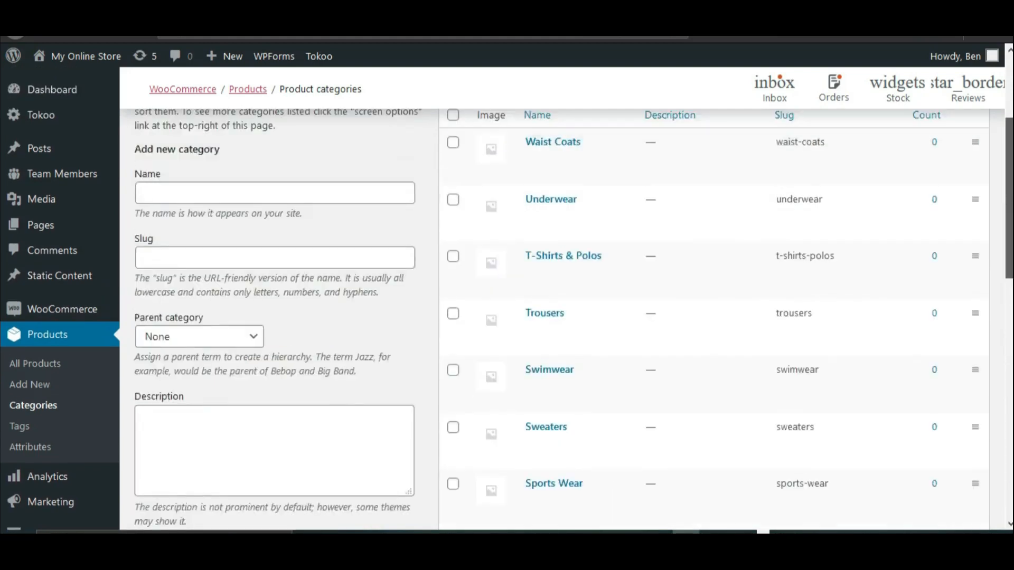
Add a 'Long Sleeves' category with slug long-sleeves, nested under the Shirts parent.
left_click(367, 278)
type("Long Sleeves")
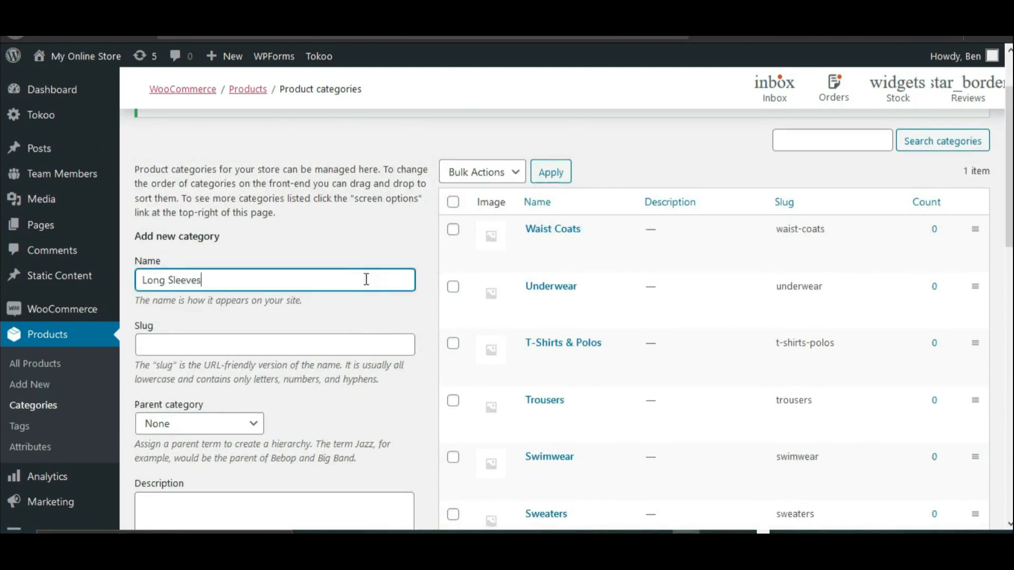
key("Tab")
type("Long Sleeves")
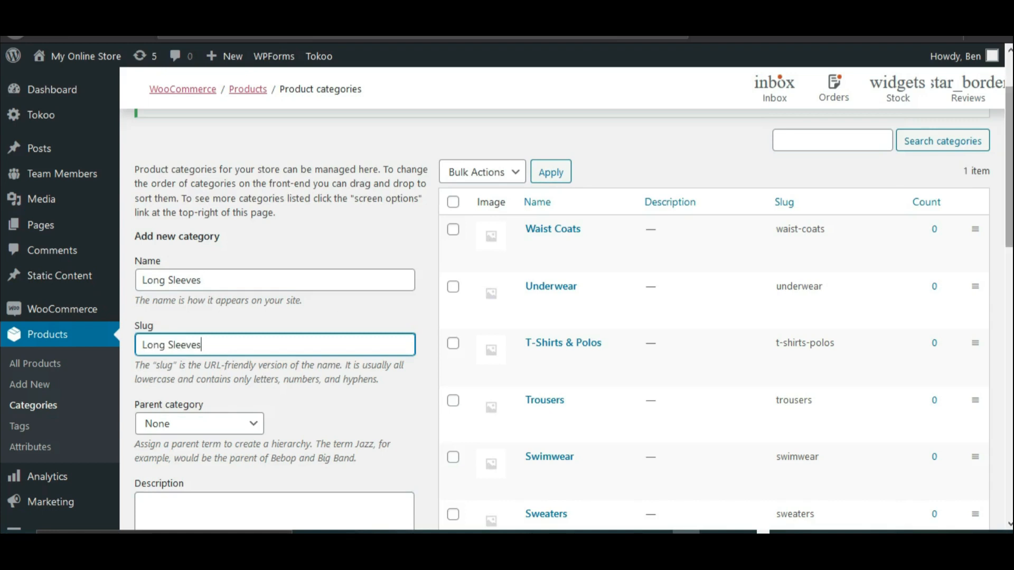
scroll(351, 312, "down", 3)
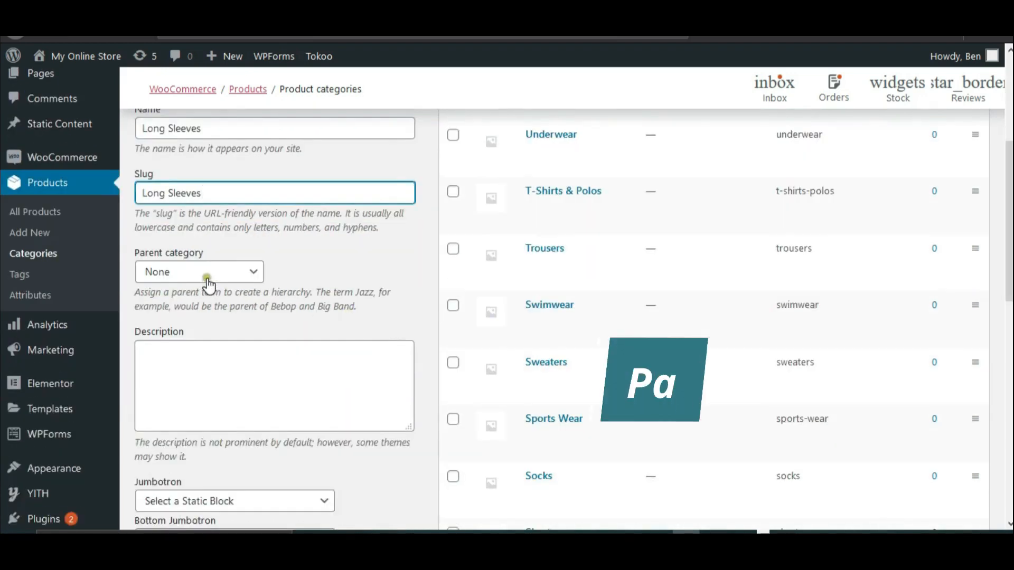
left_click(206, 277)
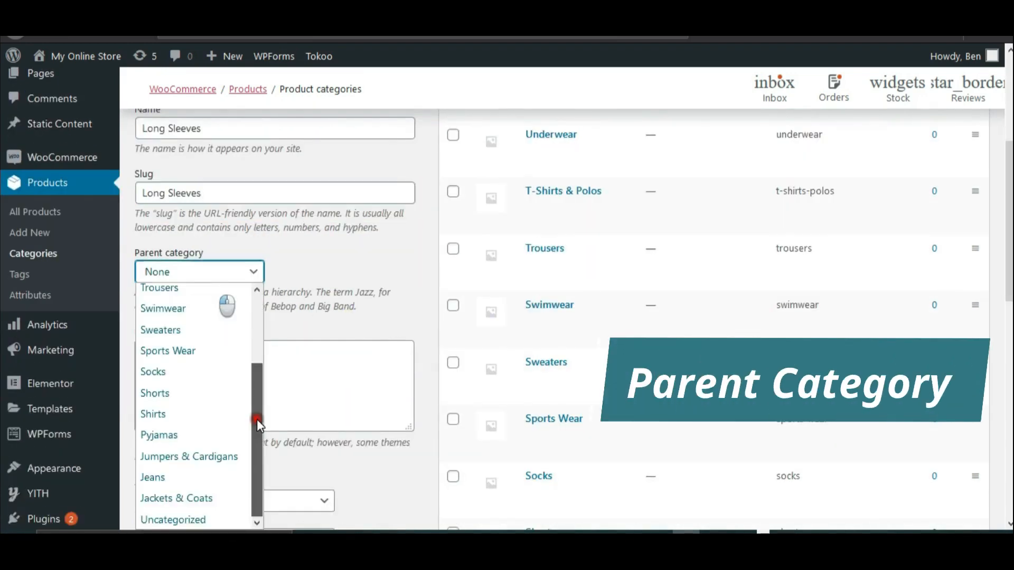
left_click(212, 416)
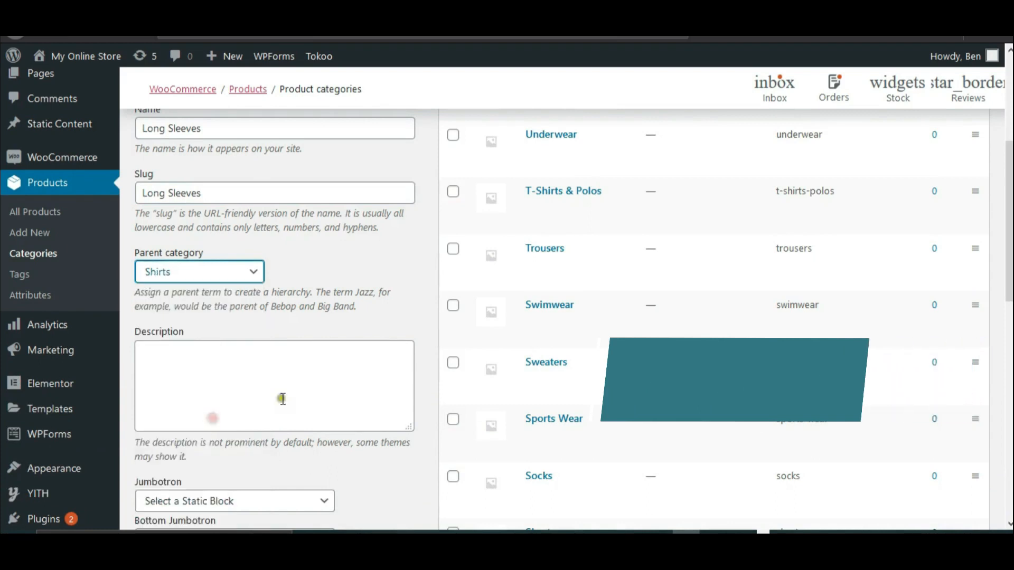
scroll(283, 398, "down", 7)
left_click(206, 330)
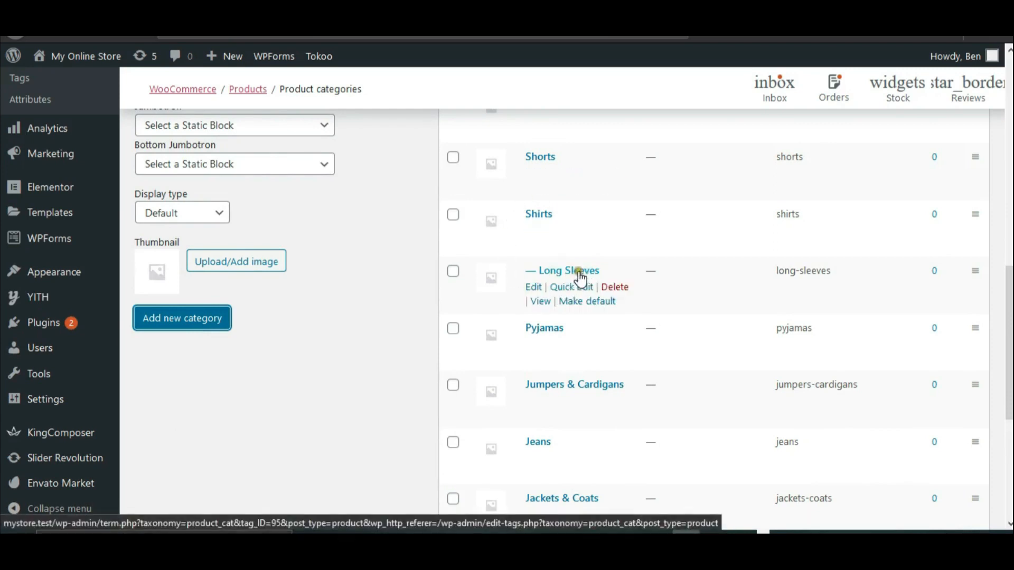
left_click(600, 302)
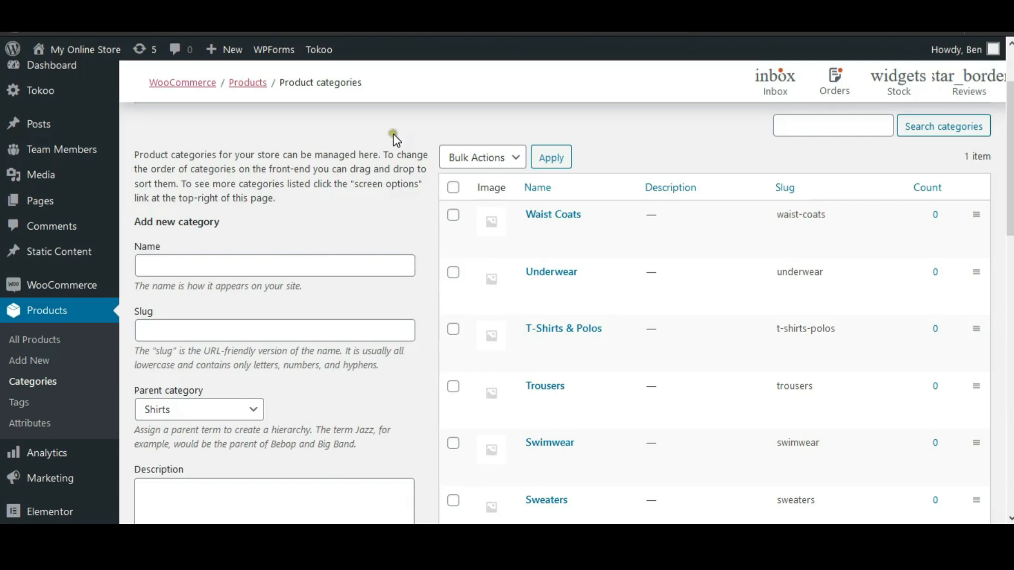
scroll(105, 275, "down", 8)
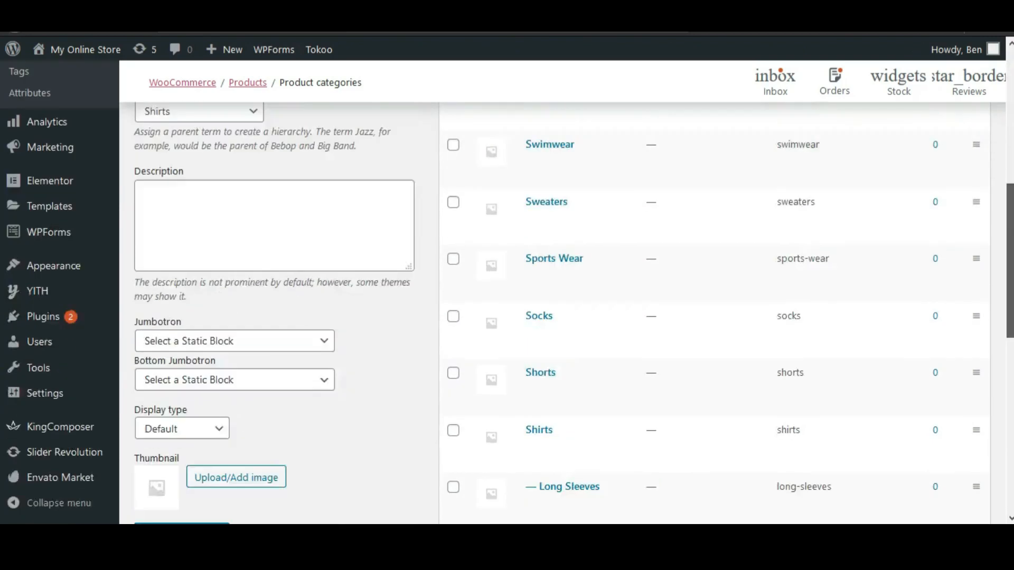
Go to Appearance > Menus, check the existing menus, and bring up a blank new-menu form.
mouse_move(105, 275)
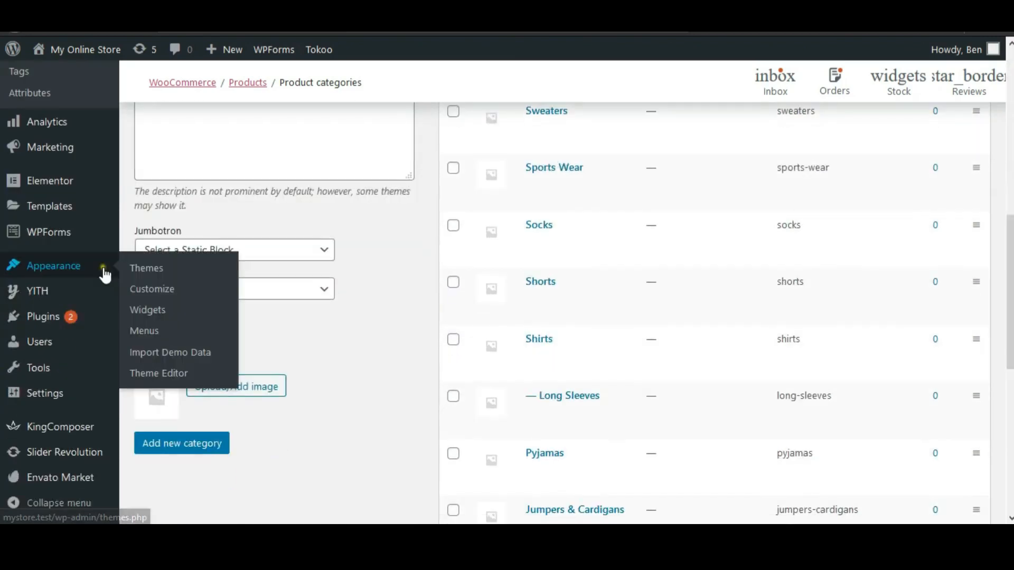
left_click(160, 334)
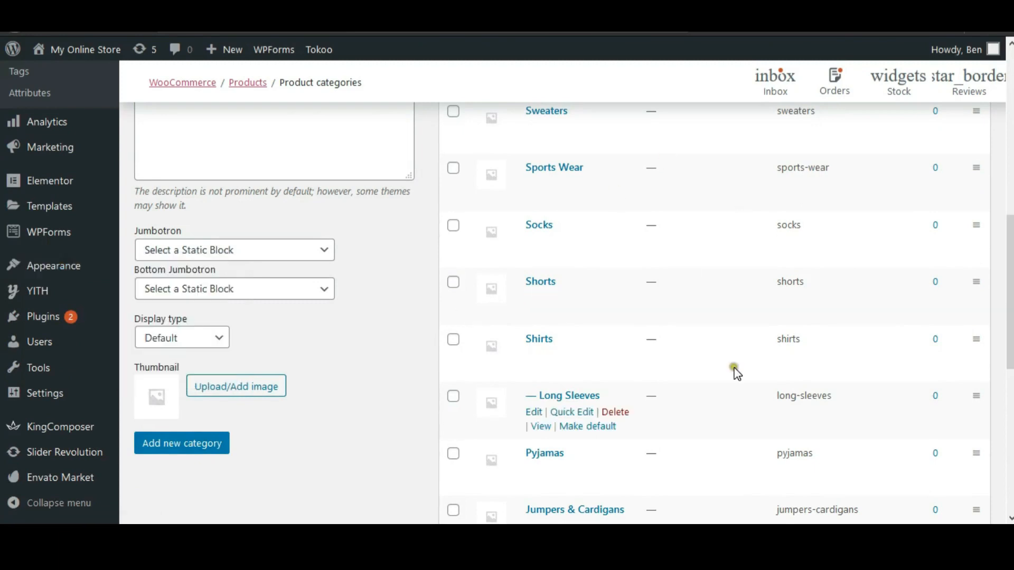
scroll(536, 280, "up", 1)
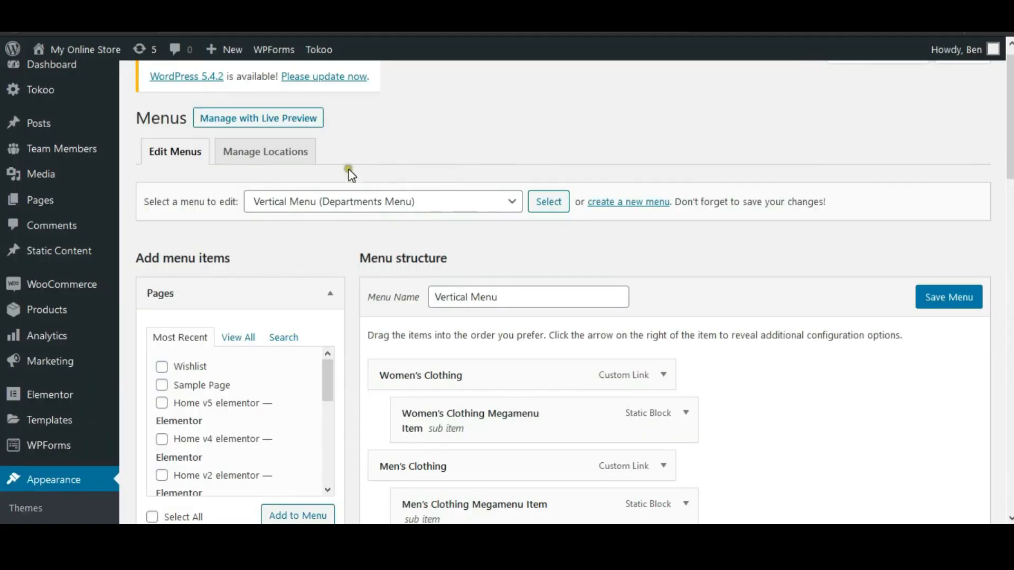
left_click(399, 200)
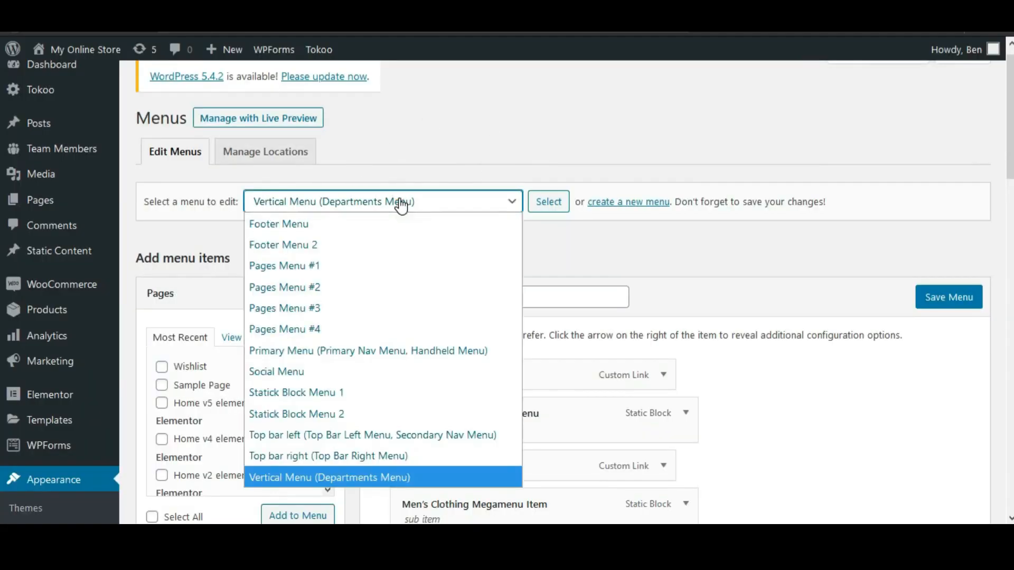
left_click(548, 138)
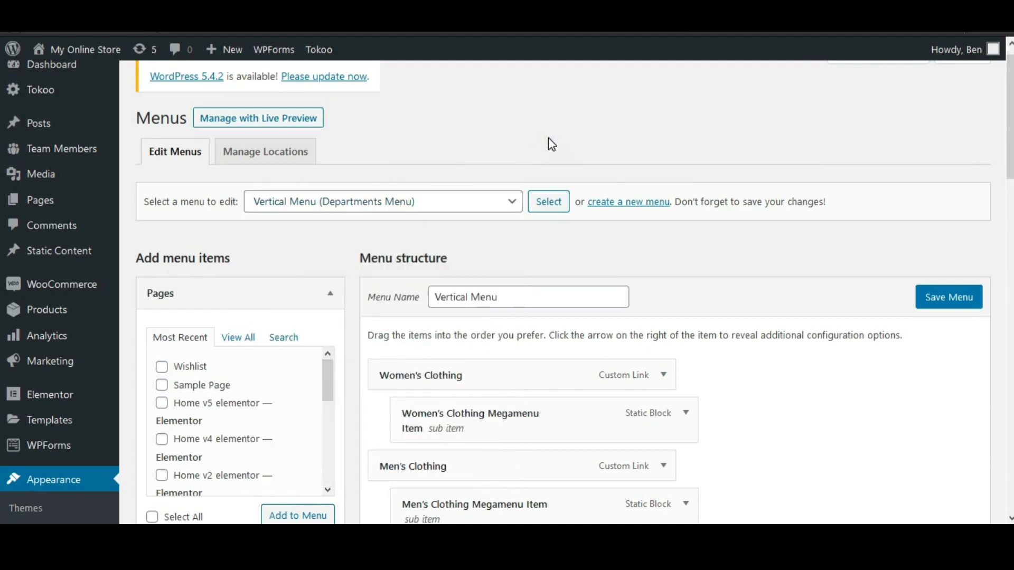
left_click_drag(1009, 132, 1010, 129)
left_click(613, 217)
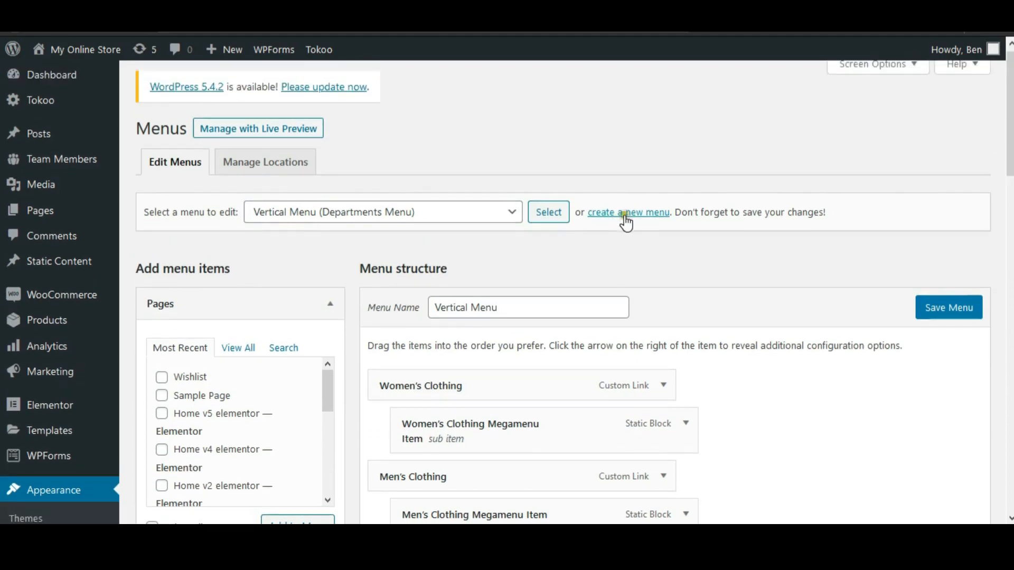
left_click(614, 221)
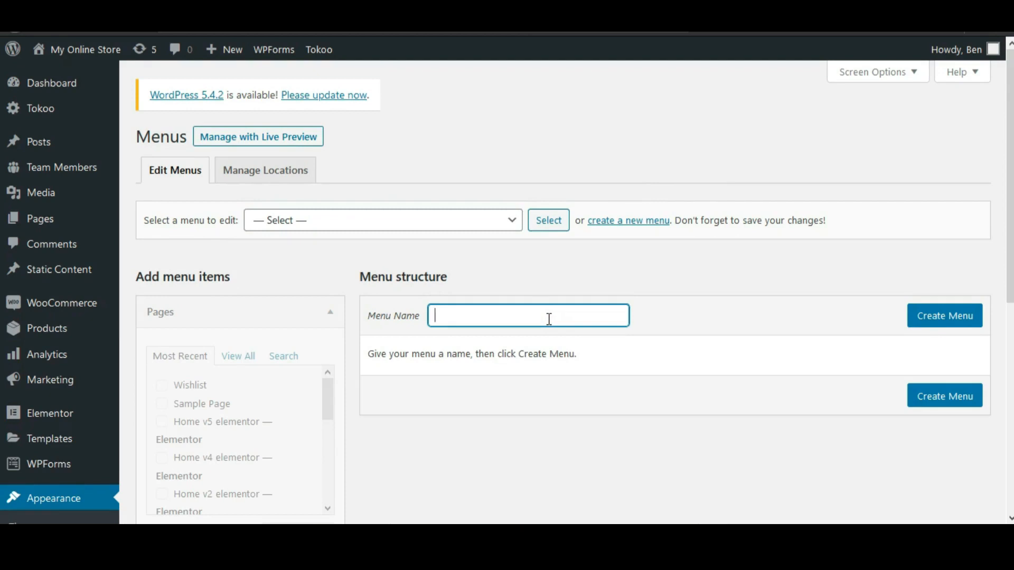
Name the new menu 'Product Categories' and create it.
type("Product Categories")
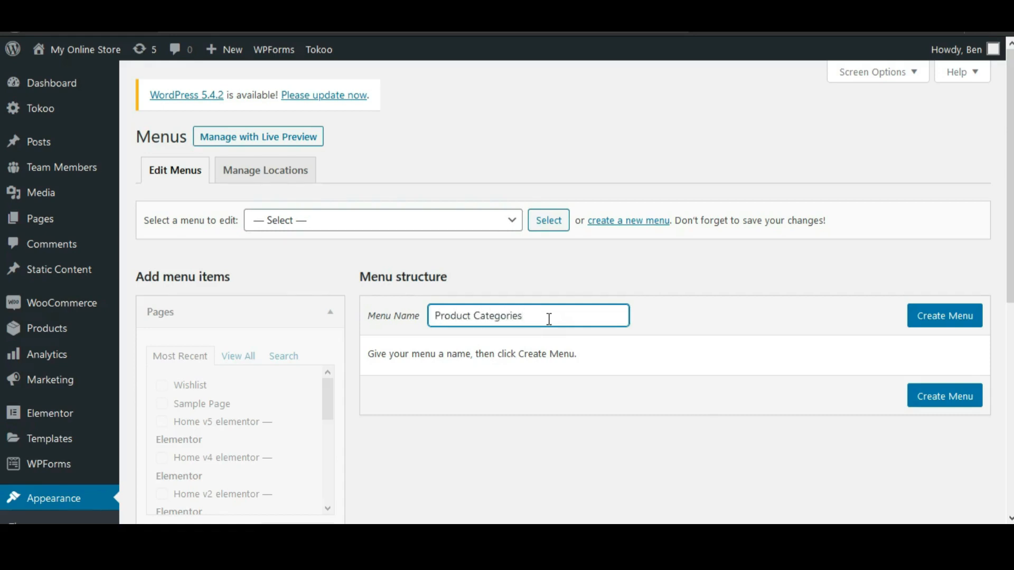
left_click(937, 326)
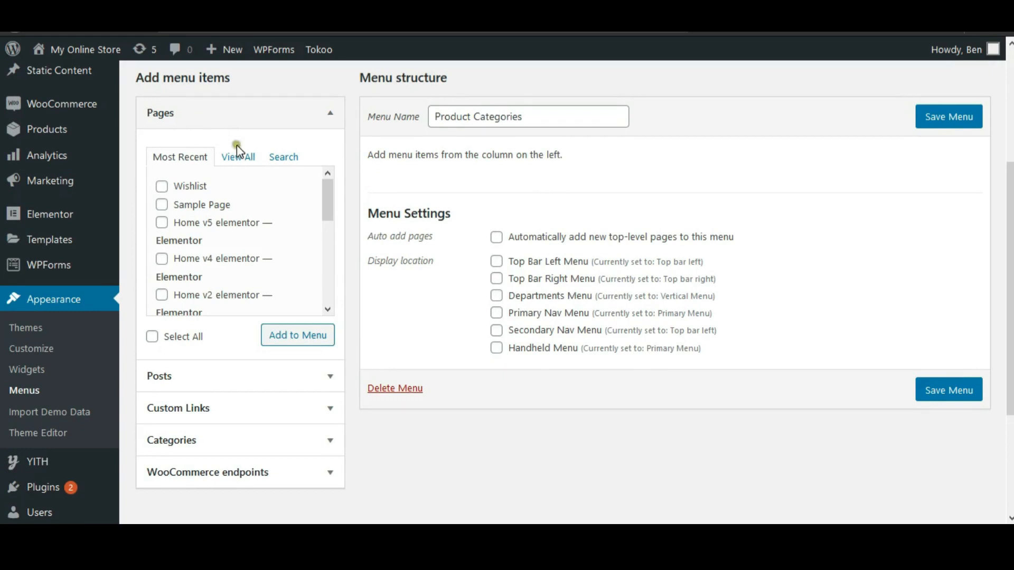
Browse the Pages, Posts and Categories panels, then expand Custom Links and focus its URL field.
left_click(237, 117)
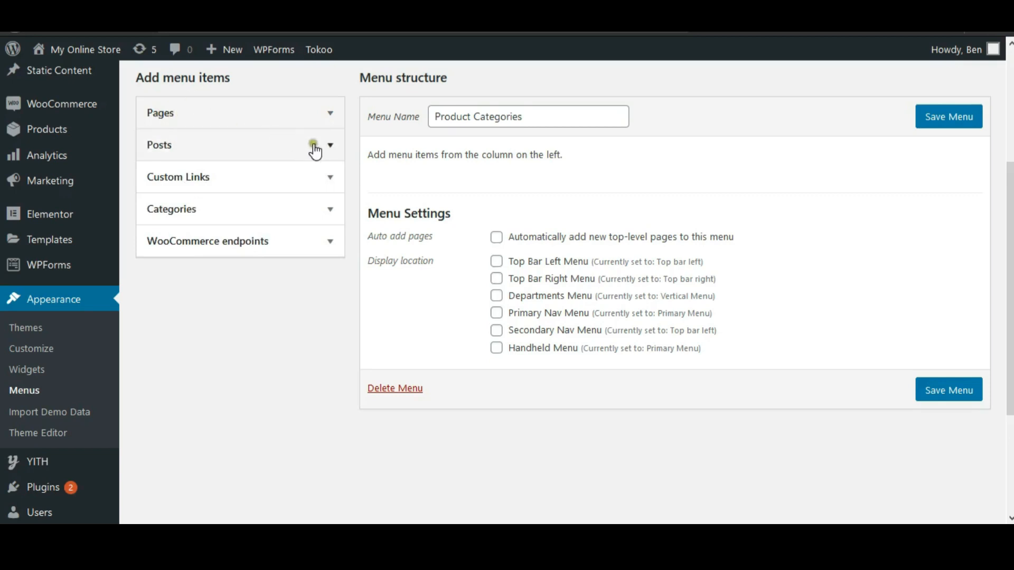
left_click(287, 178)
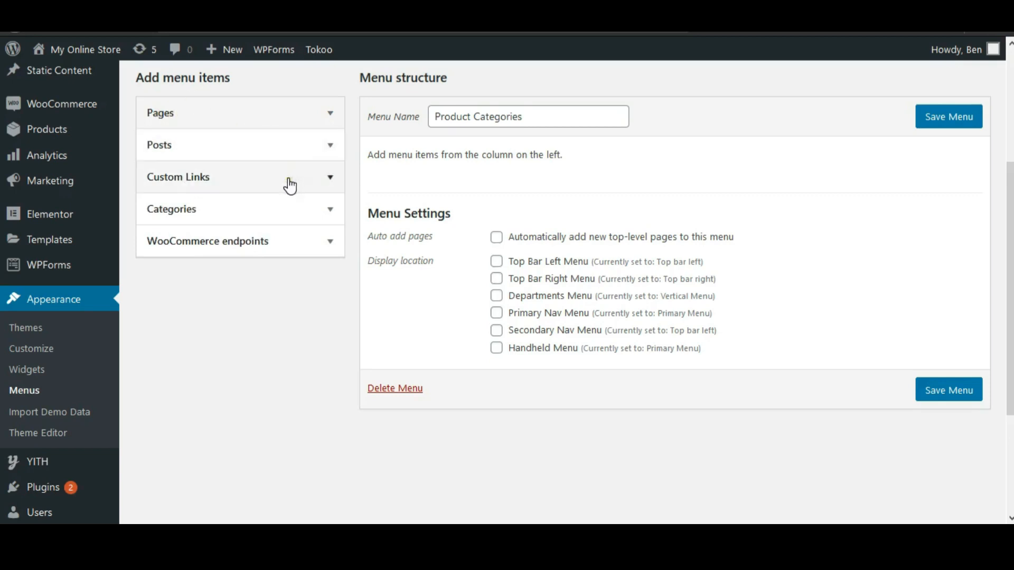
left_click(302, 208)
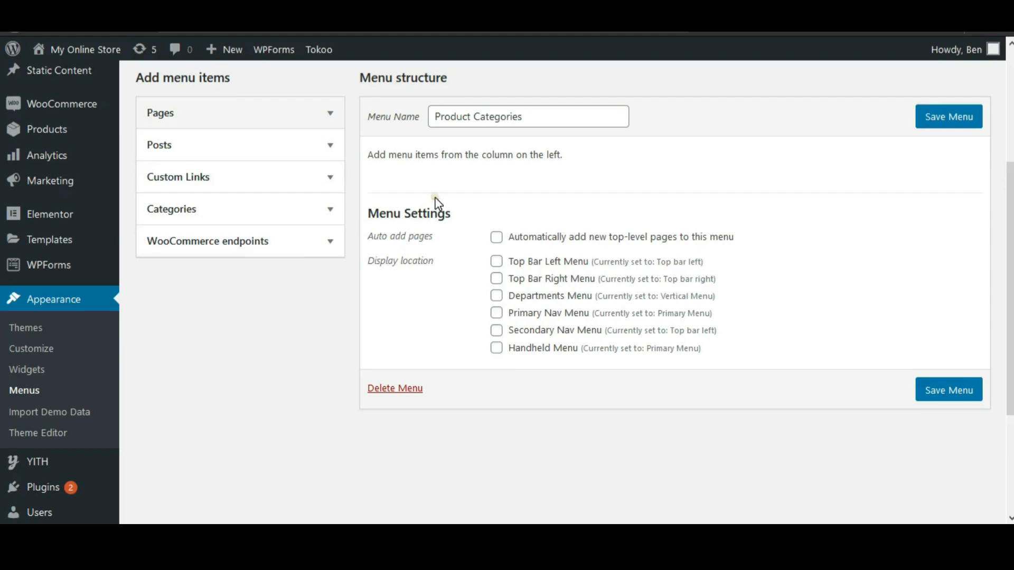
left_click(329, 117)
left_click(330, 118)
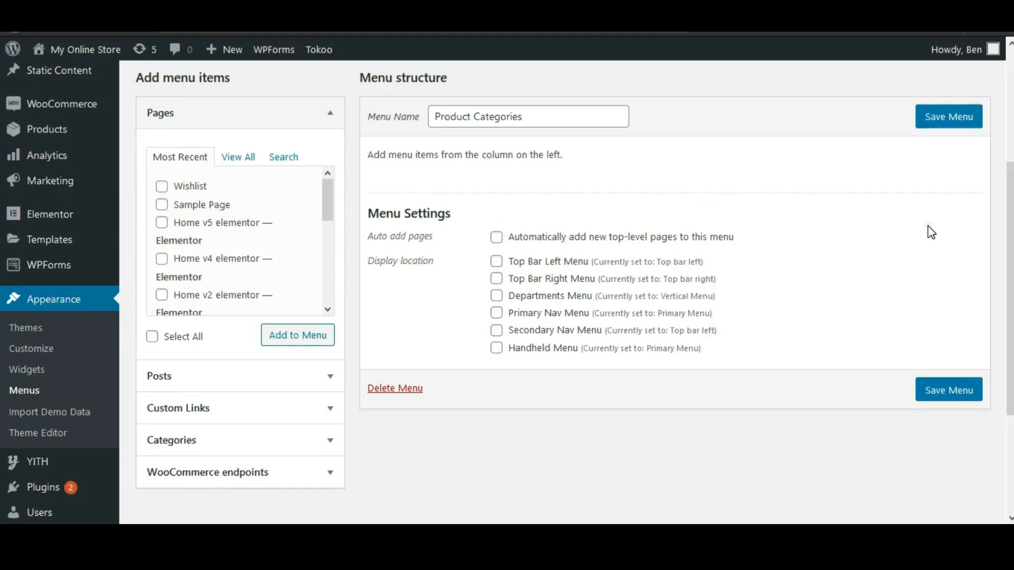
left_click(325, 120)
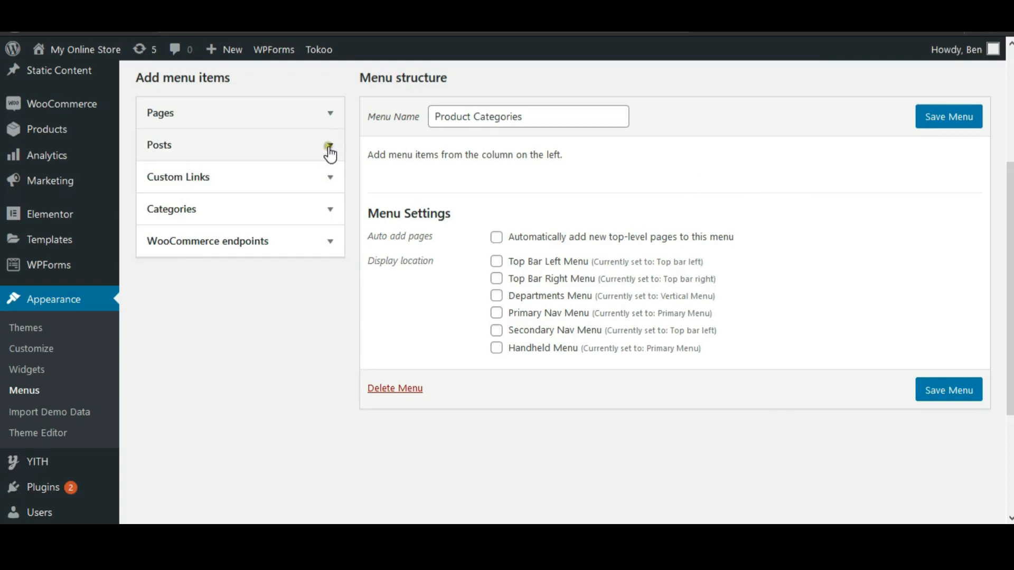
left_click(329, 146)
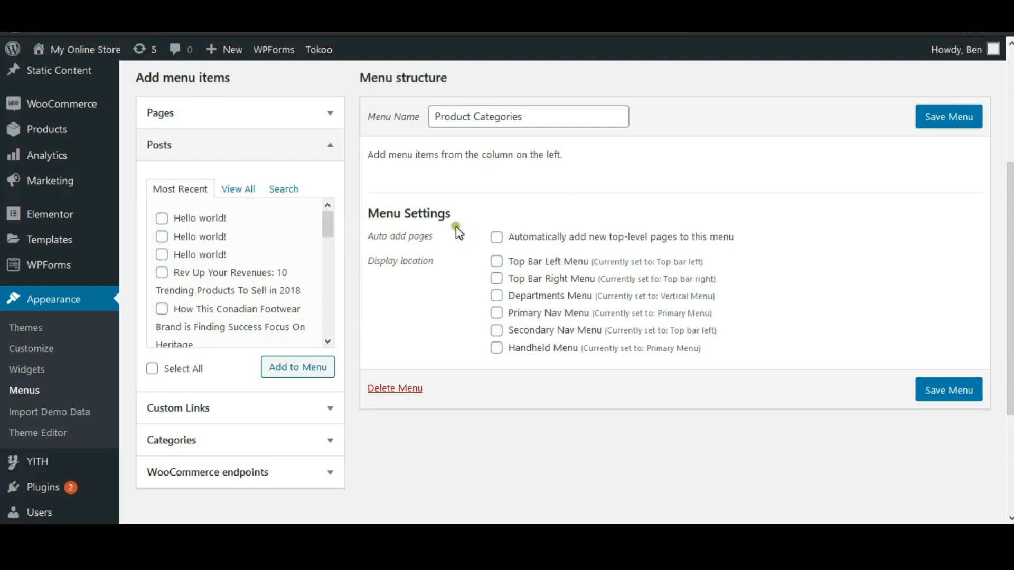
left_click(325, 145)
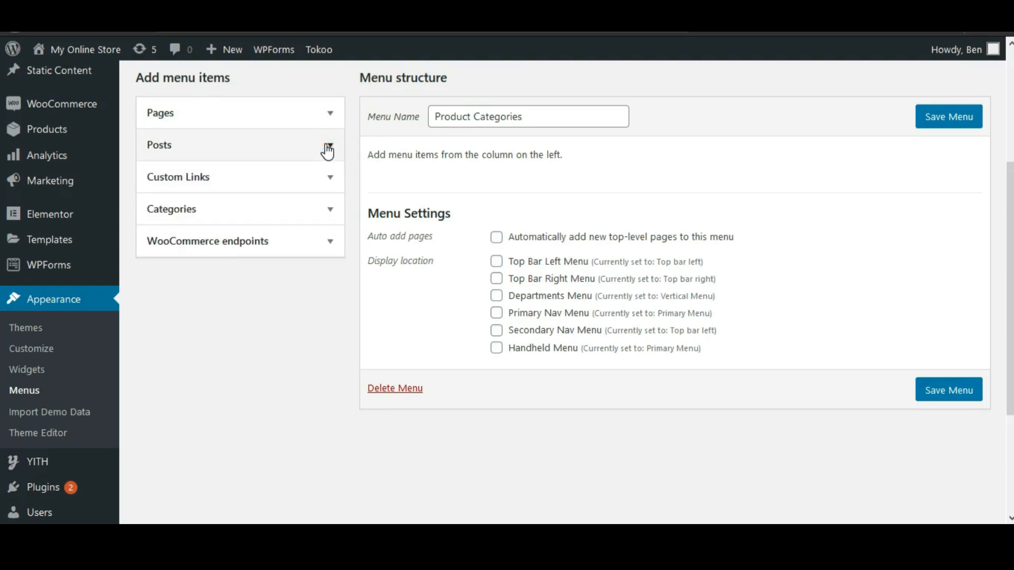
left_click(277, 213)
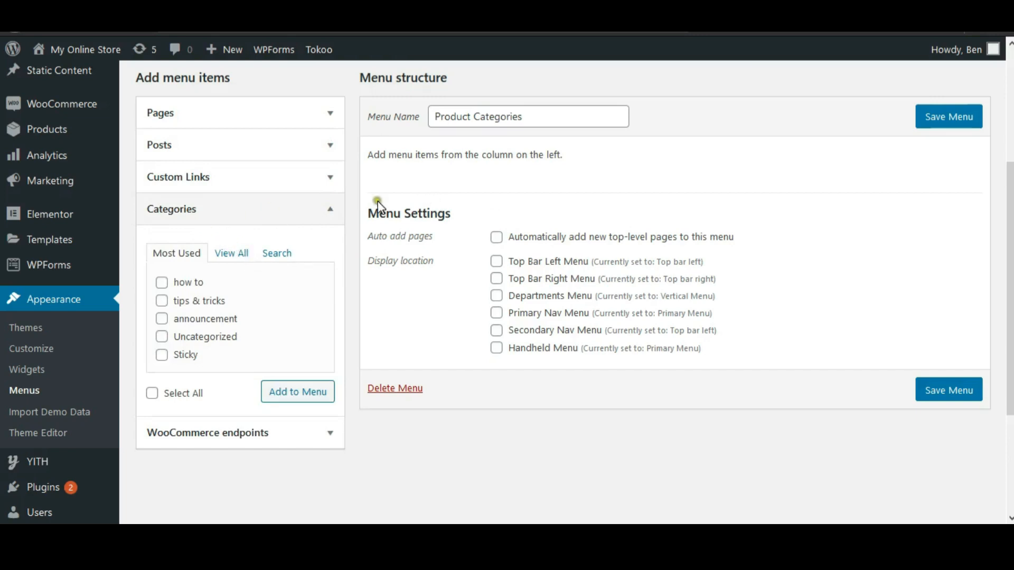
left_click(330, 212)
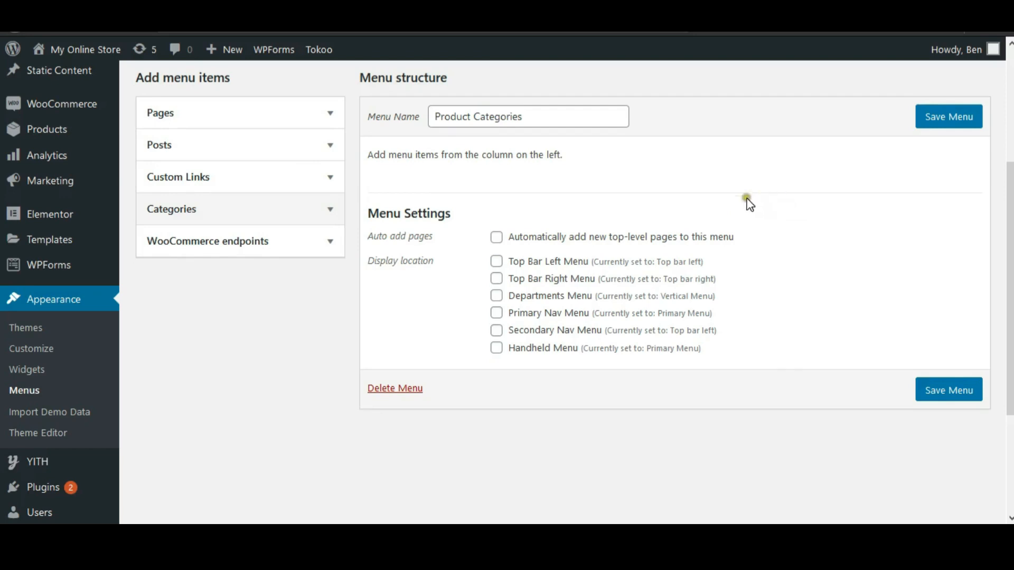
left_click(331, 180)
left_click(266, 224)
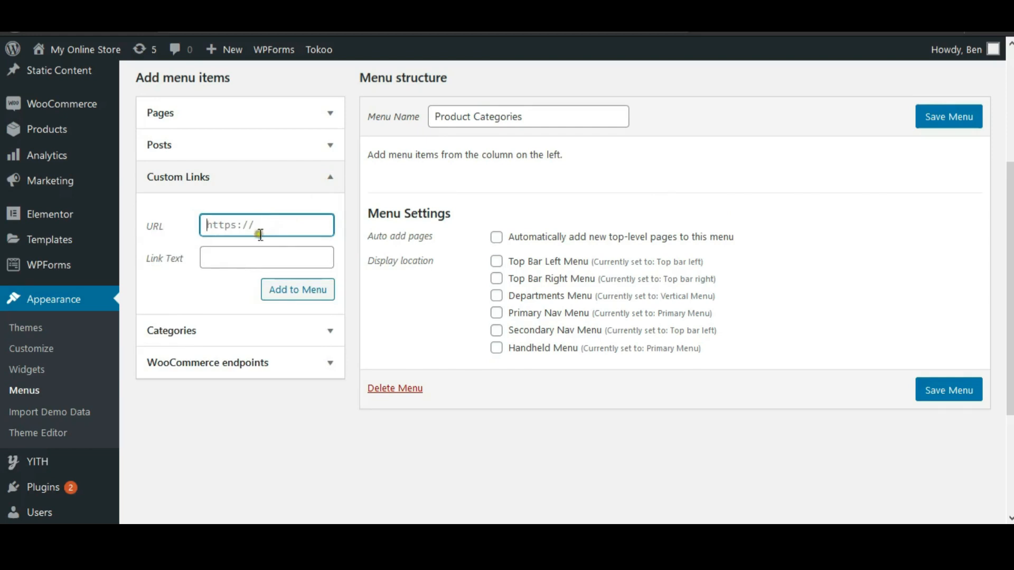
Open the Waist Coats category page in a new tab to get its address.
left_click(253, 260)
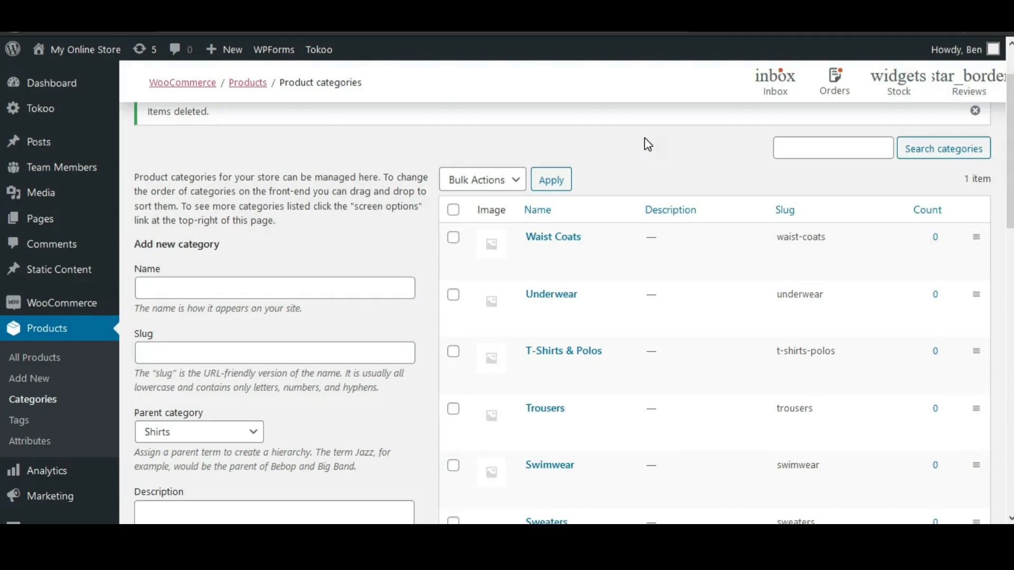
mouse_move(521, 233)
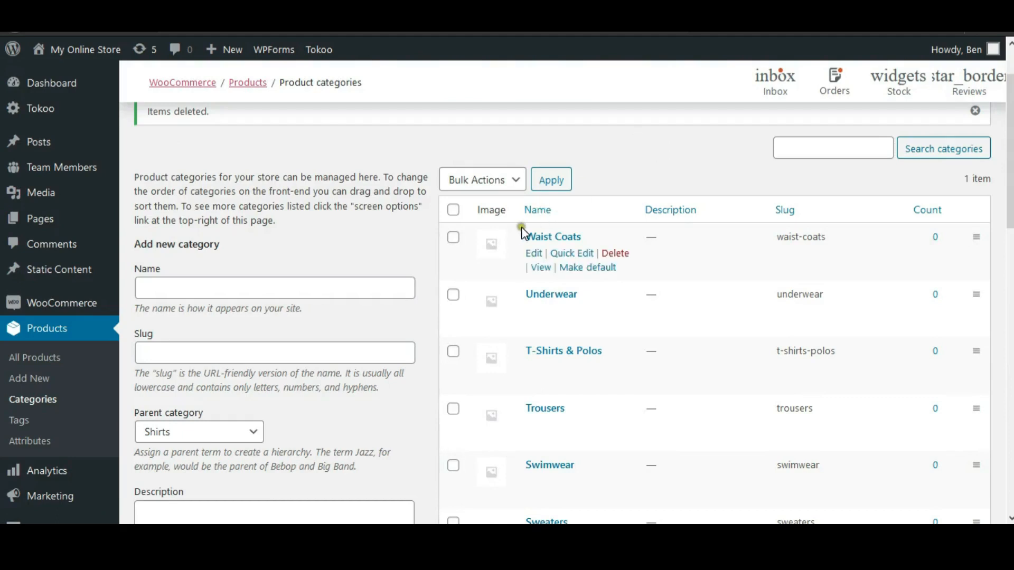
right_click(541, 275)
left_click(614, 283)
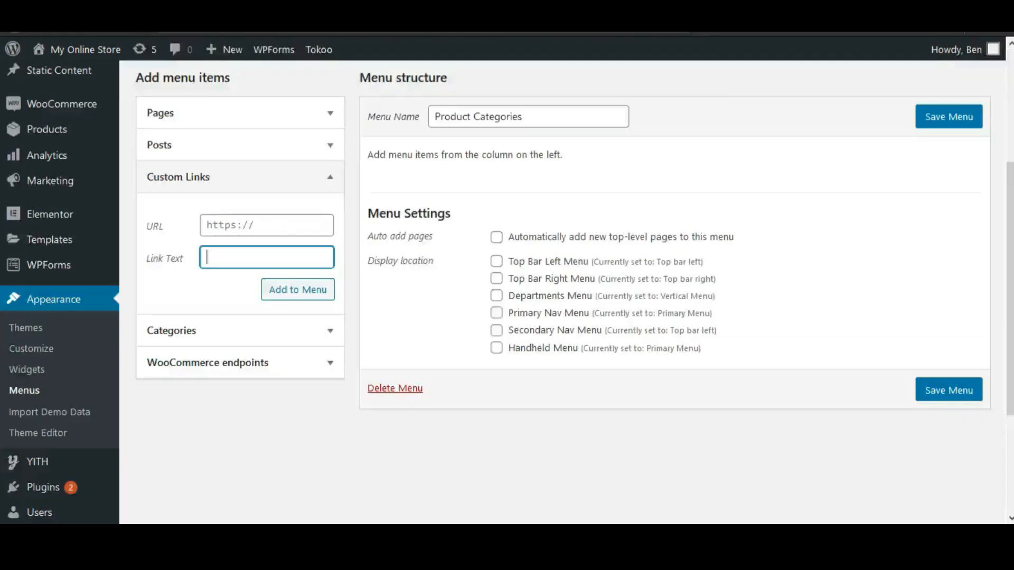
Add a custom link labelled 'Waist Coats' with the pasted waist-coats category URL.
left_click(305, 226)
key("ctrl+v")
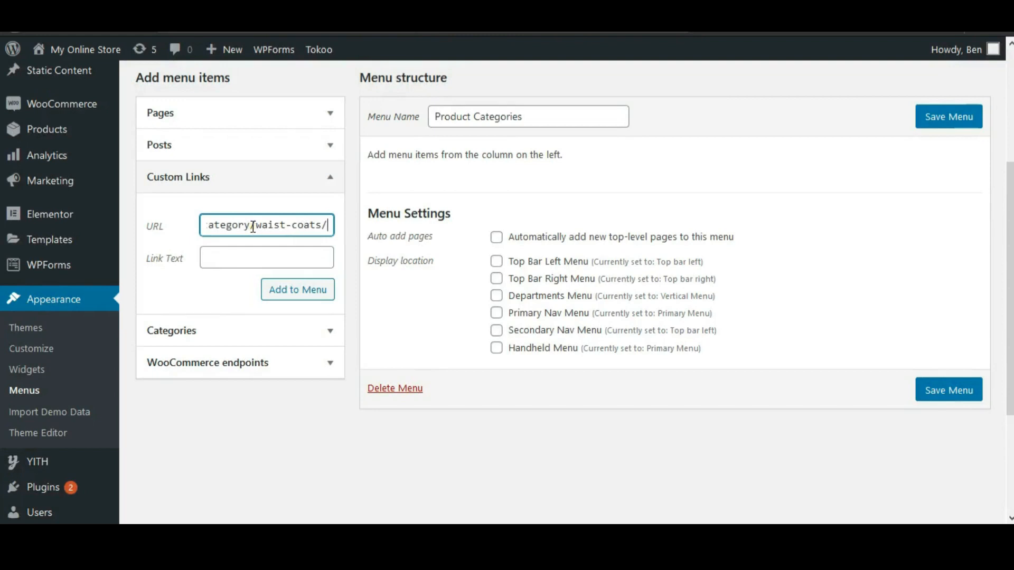
left_click(287, 257)
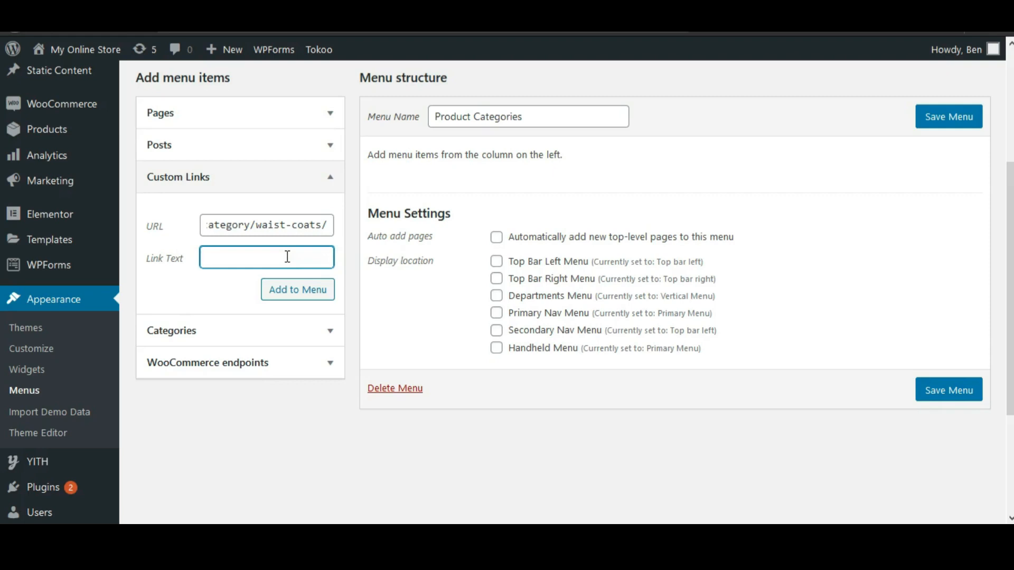
type("Waist Coats")
left_click(302, 302)
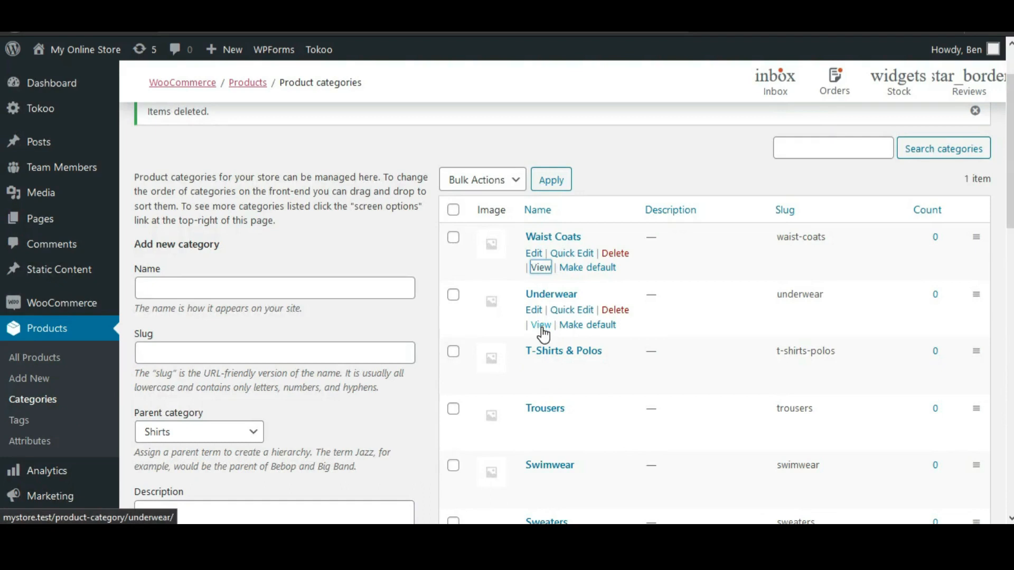
Open the Underwear, T-Shirts & Polos, Sweaters, Sports Wear and Socks category pages in new tabs.
left_click(541, 325)
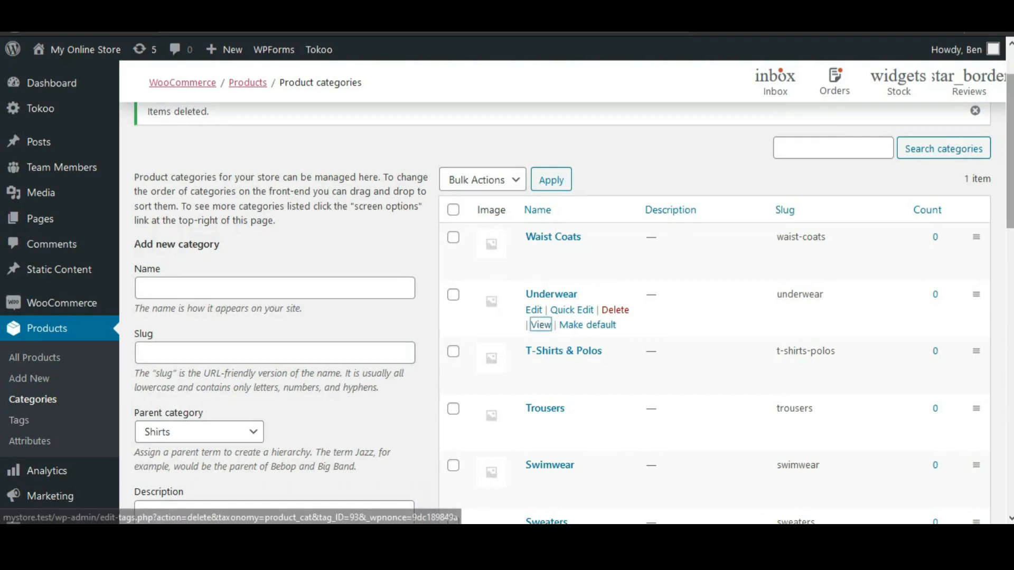
scroll(541, 327, "down", 2)
left_click(535, 260)
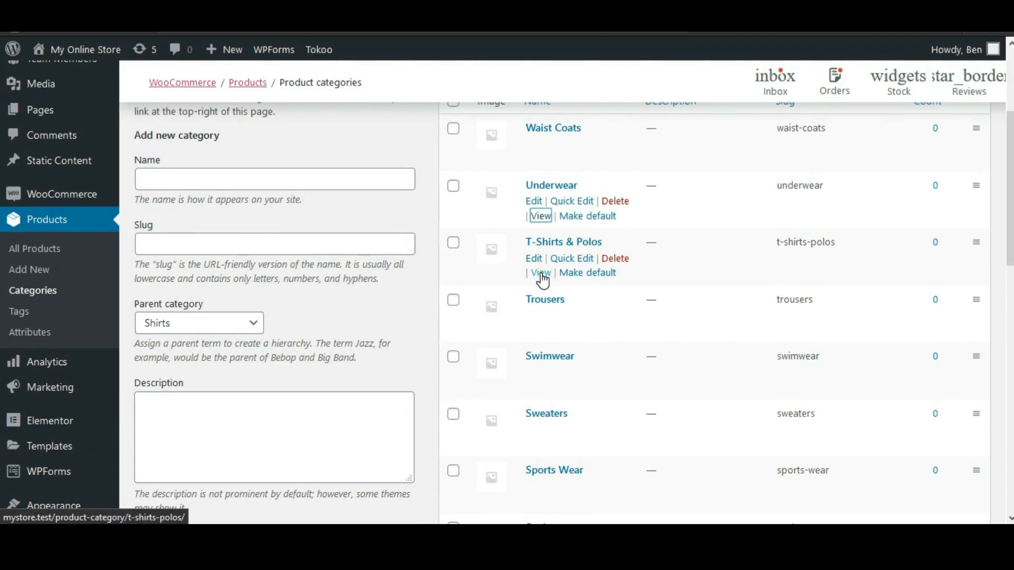
left_click(541, 273)
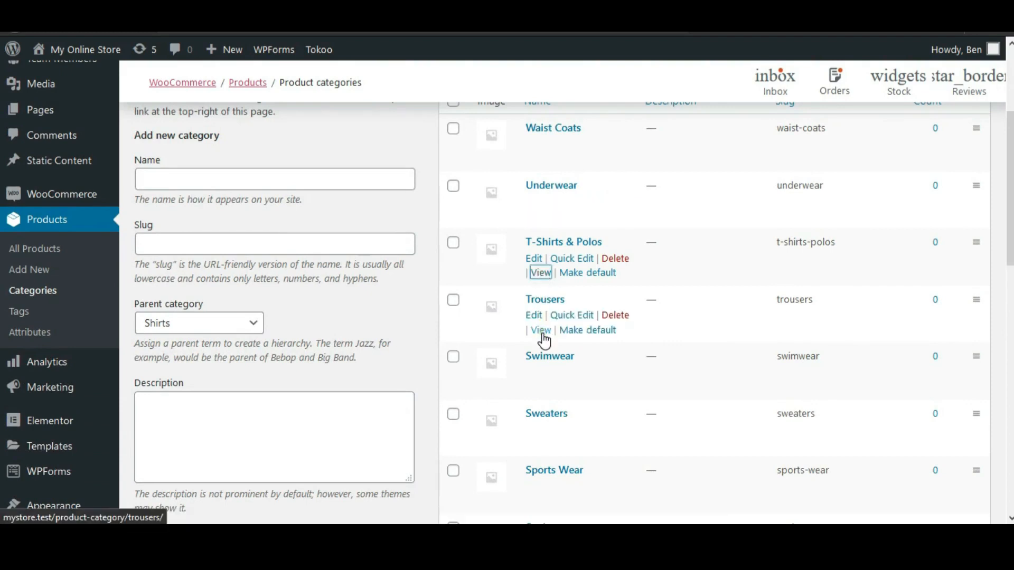
scroll(545, 342, "down", 3)
left_click(539, 267)
left_click(541, 325)
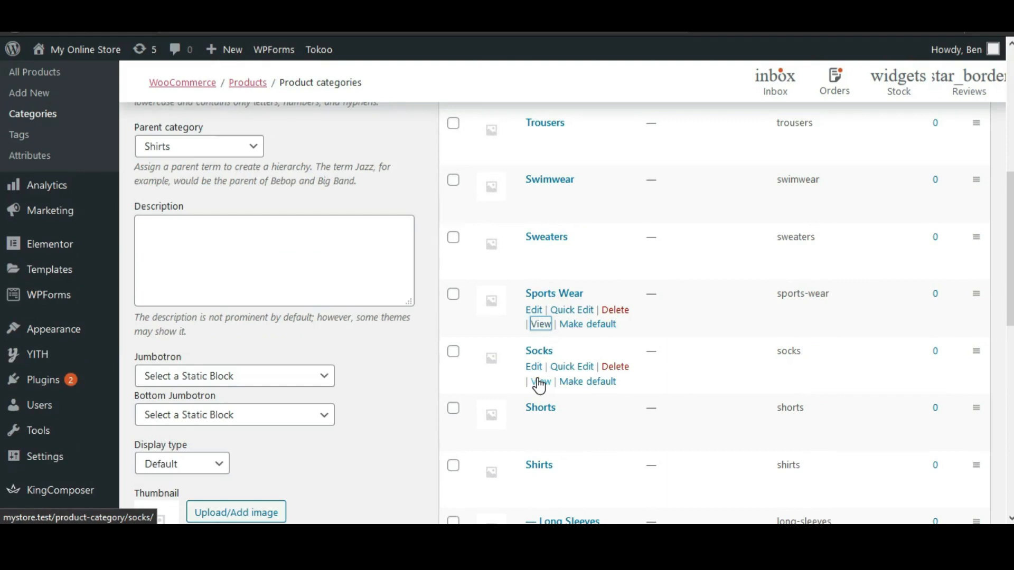
left_click(539, 385)
left_click(543, 385)
left_click(538, 382)
right_click(540, 382)
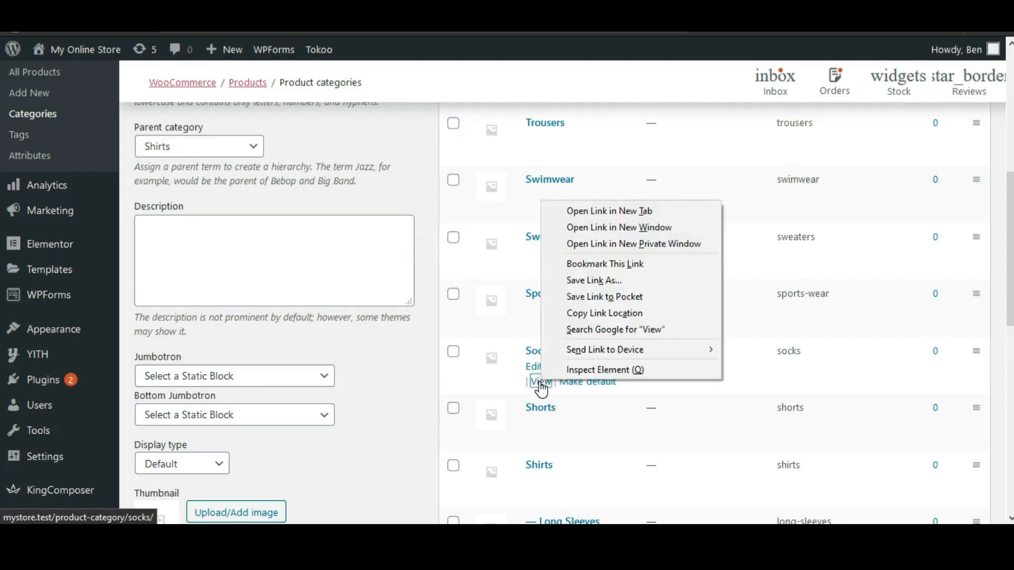
left_click(644, 210)
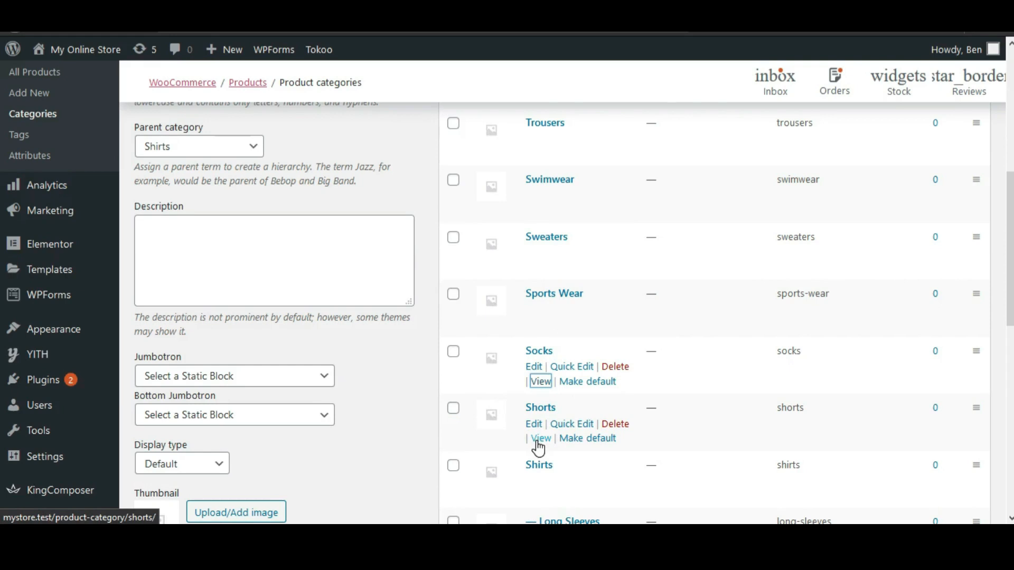
Open the Shorts, Shirts, Pyjamas and Jackets & Coats category pages in new tabs.
left_click(540, 438)
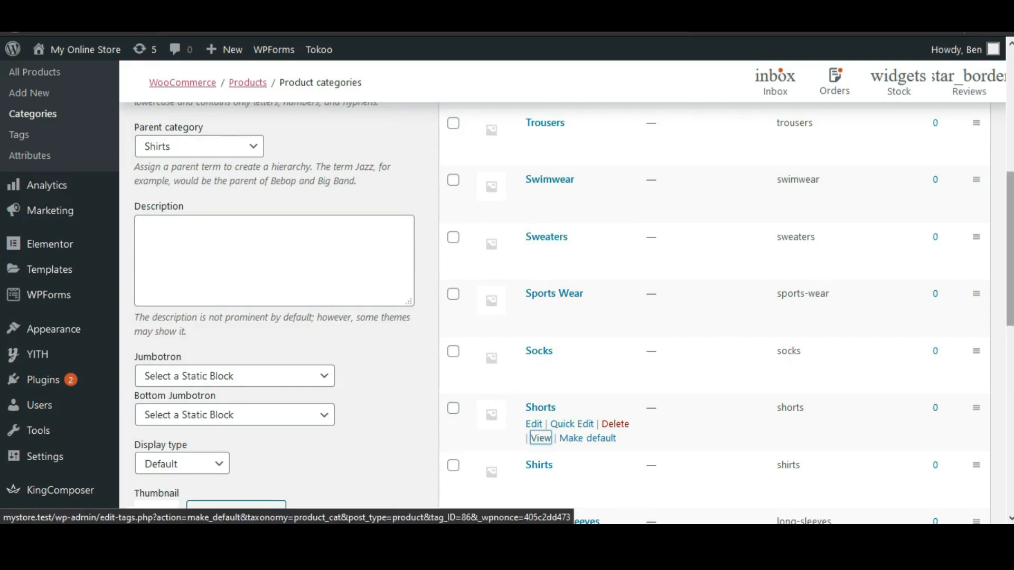
scroll(538, 448, "down", 4)
left_click(545, 290)
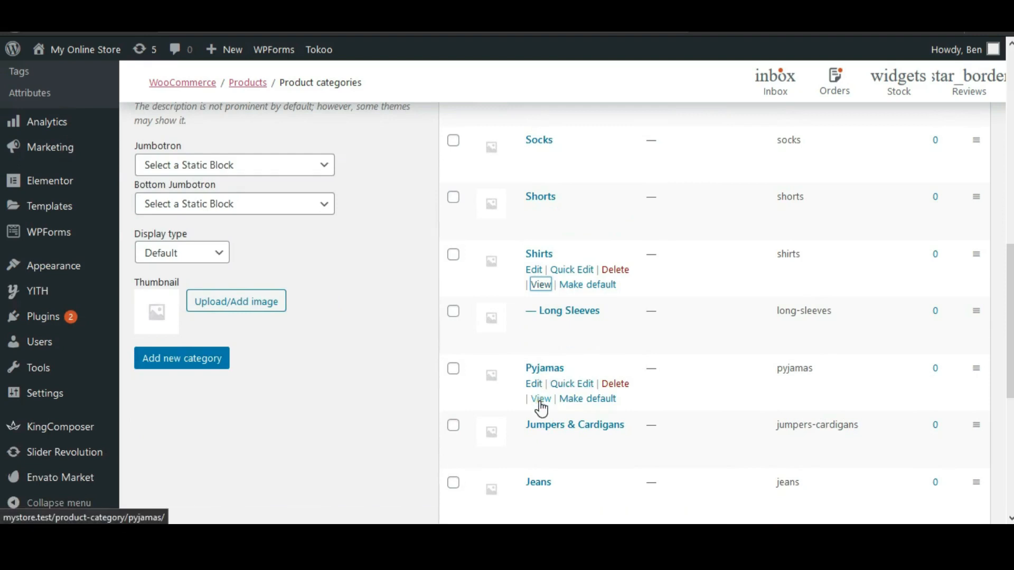
left_click(541, 399)
scroll(560, 428, "down", 3)
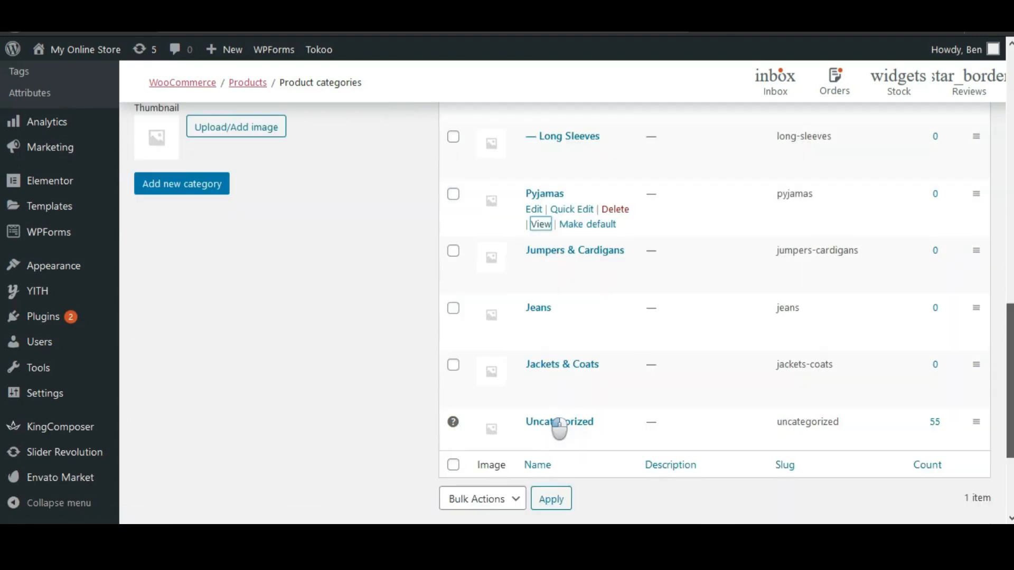
left_click(540, 395)
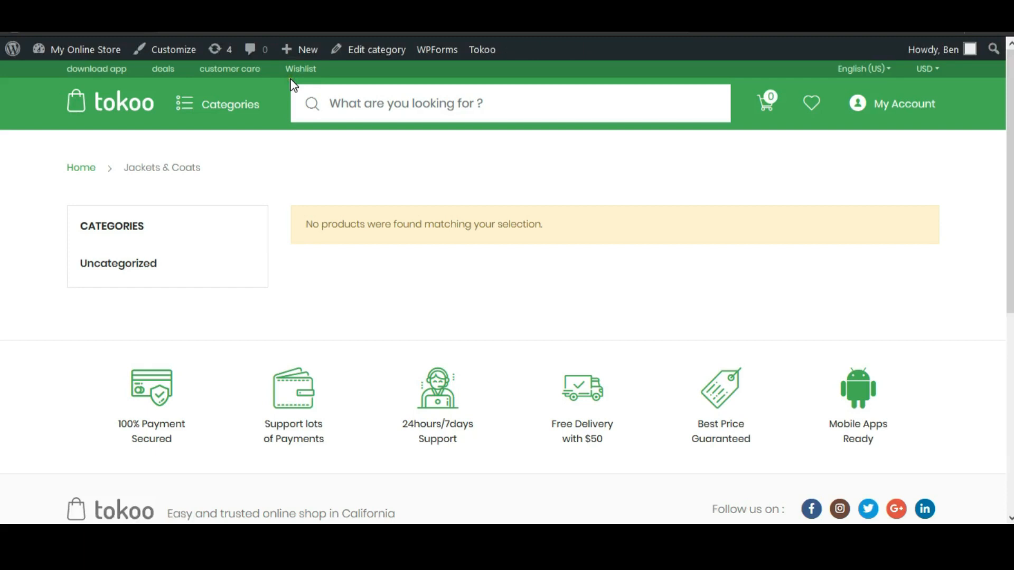
Add a 'Jumpers & Cardigans' custom link with the jumpers-cardigans category URL.
left_click(296, 21)
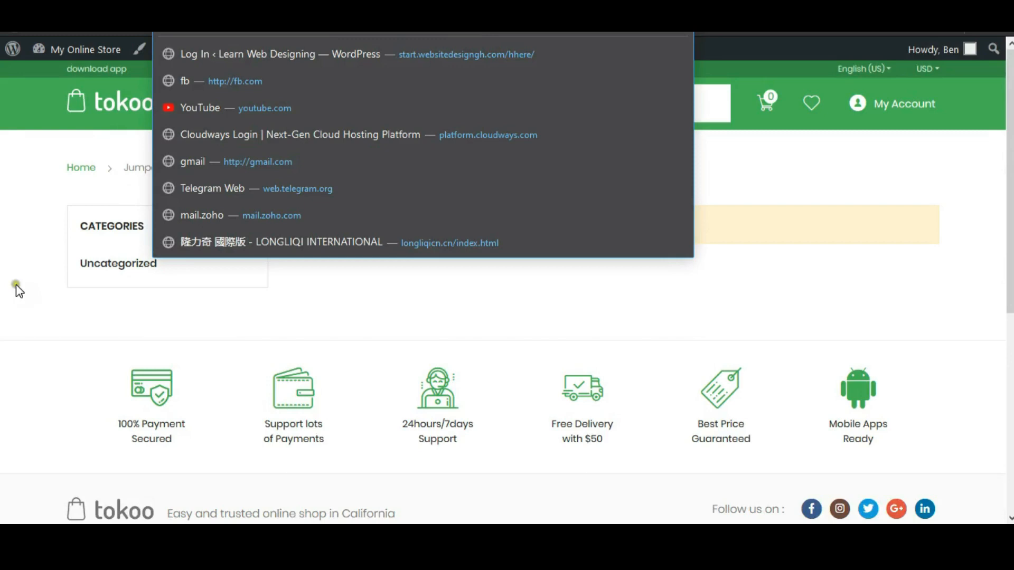
key("Escape")
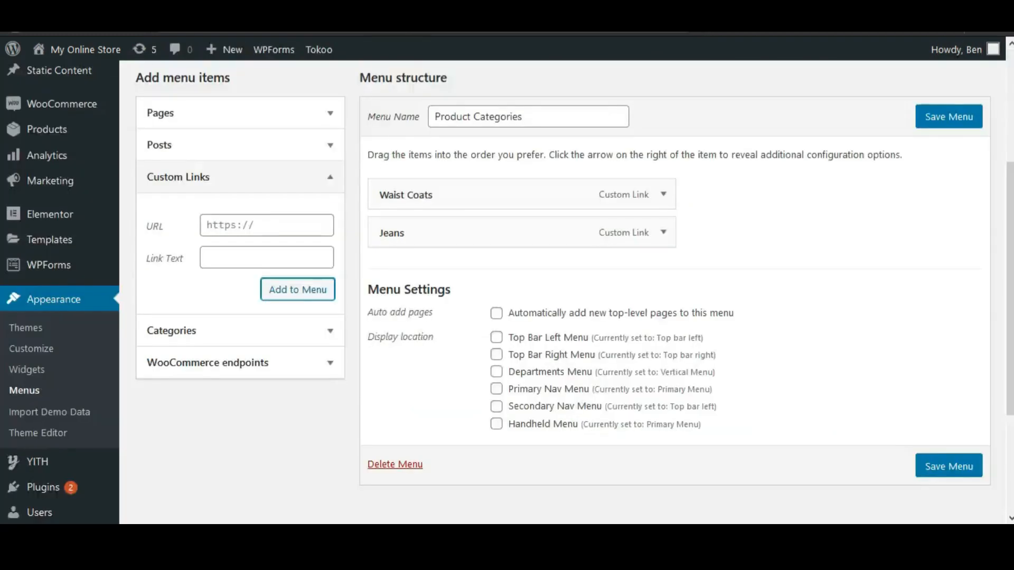
left_click(249, 228)
key("ctrl+v")
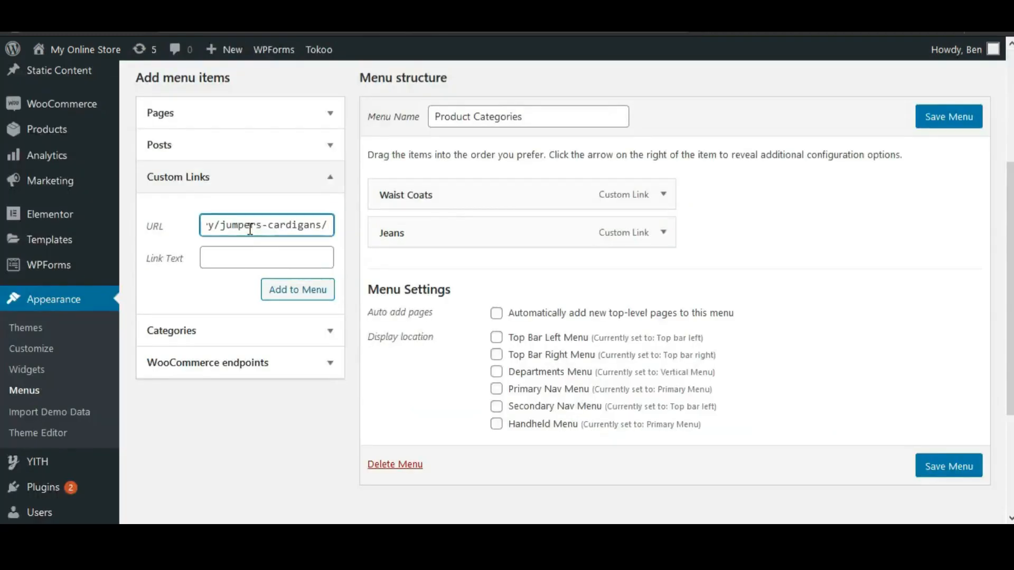
left_click(252, 254)
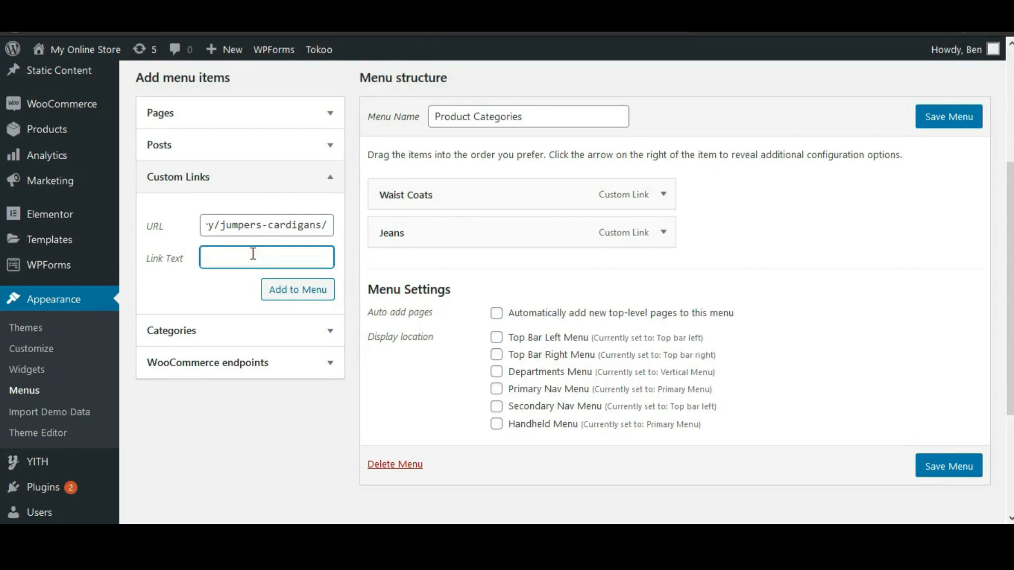
type("Jumpers & Cardigans")
left_click(295, 297)
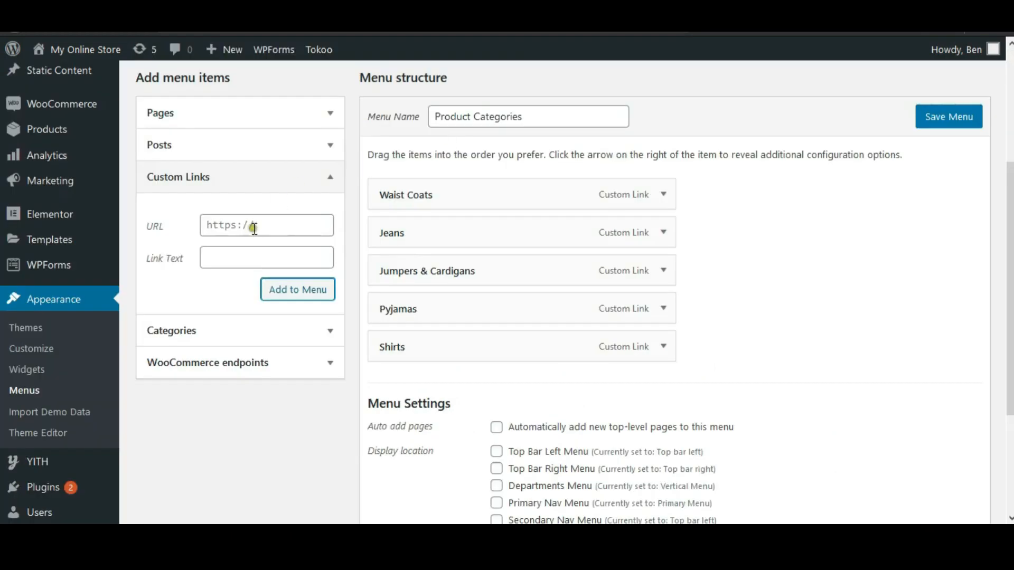
Add a 'Shorts' custom link with the shorts category URL.
left_click(254, 225)
type("https://start.websitedesigngh.com/hhere/product-category/shorts/")
key("Tab")
type("Shorts")
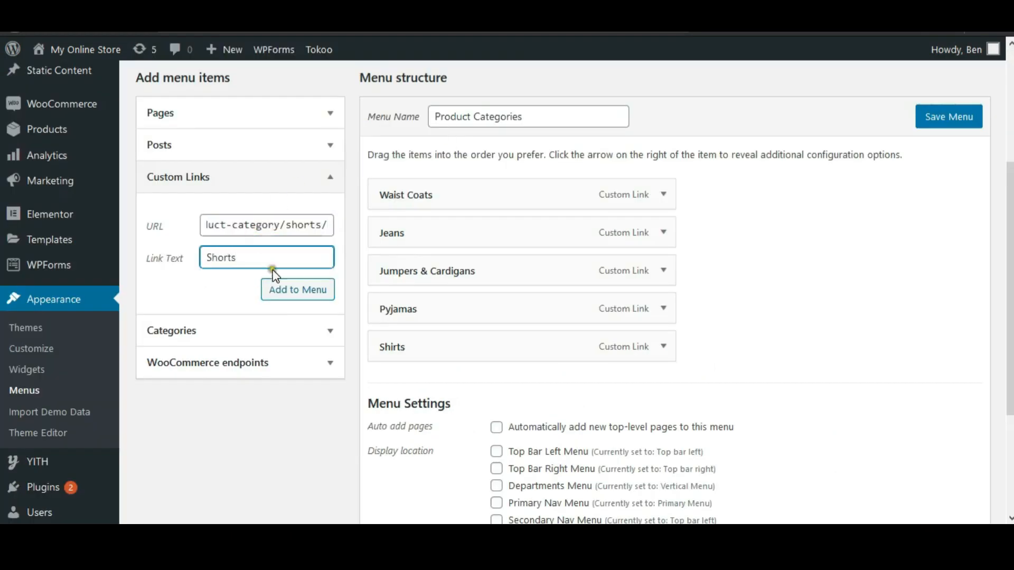
left_click(292, 291)
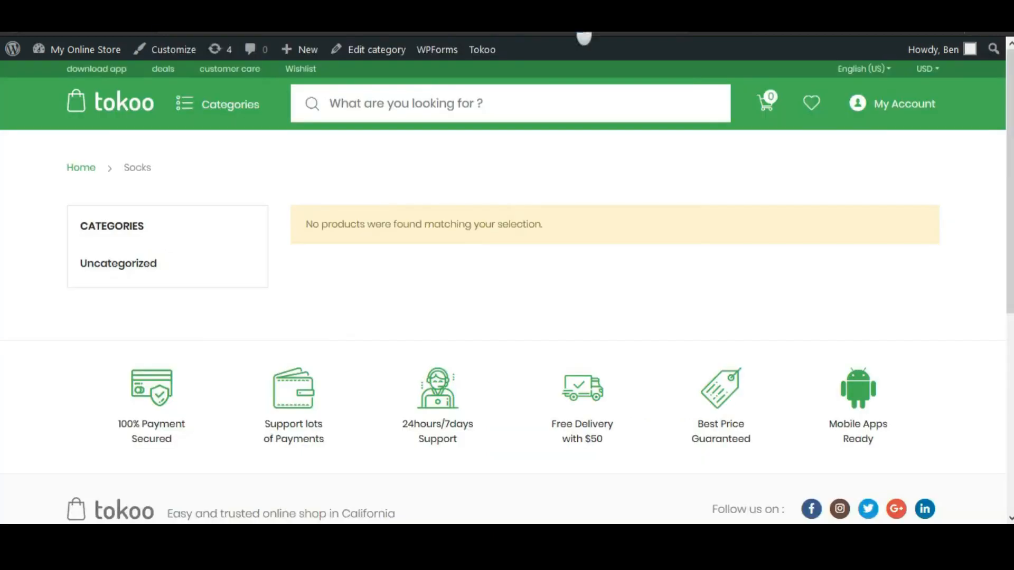
Add a 'Sock' custom link with the socks category URL.
left_click(584, 37)
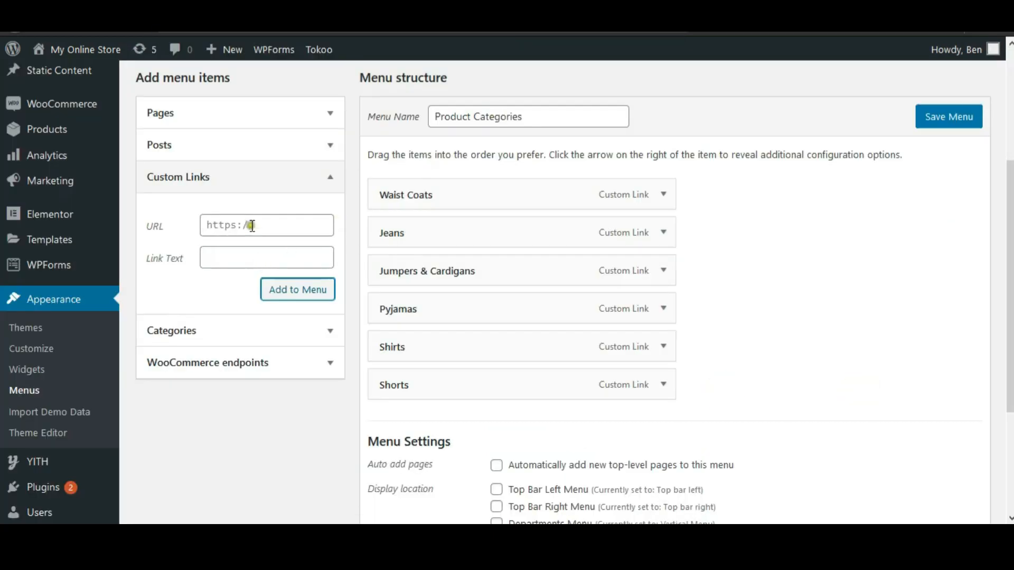
left_click(253, 226)
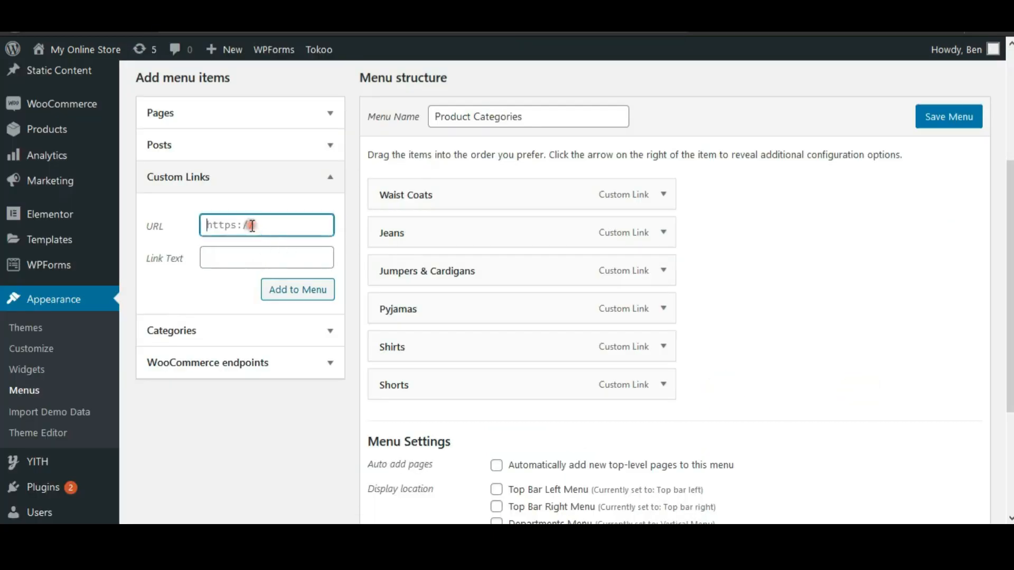
key("ctrl+v")
key("Tab")
type("Sock")
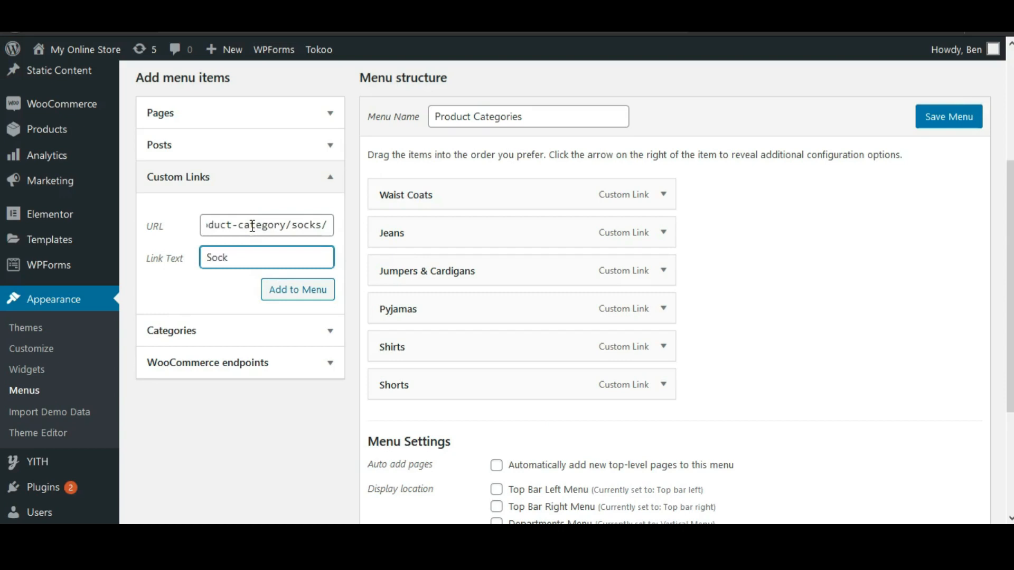
left_click(278, 292)
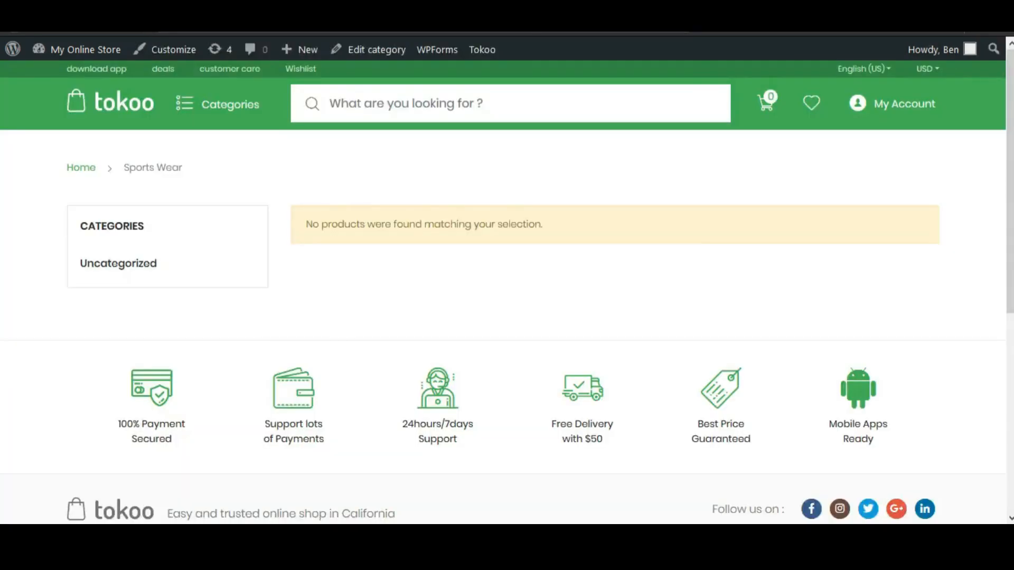
Add a 'Sports Wear' custom link with the Sports Wear category URL.
left_click(537, 27)
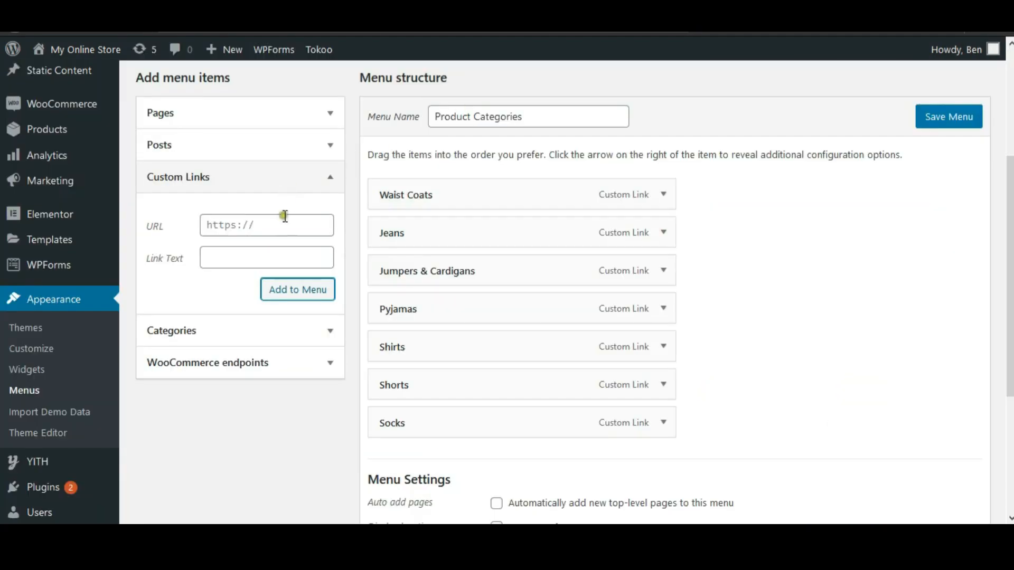
left_click(281, 217)
key("ctrl+v")
key("Tab")
type("Sports We")
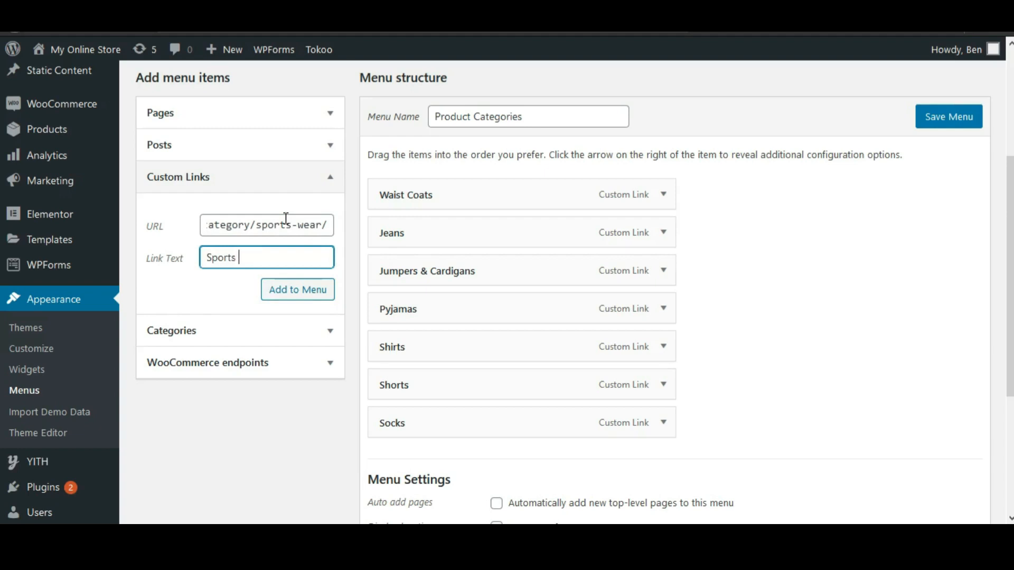
type("ar")
left_click(290, 291)
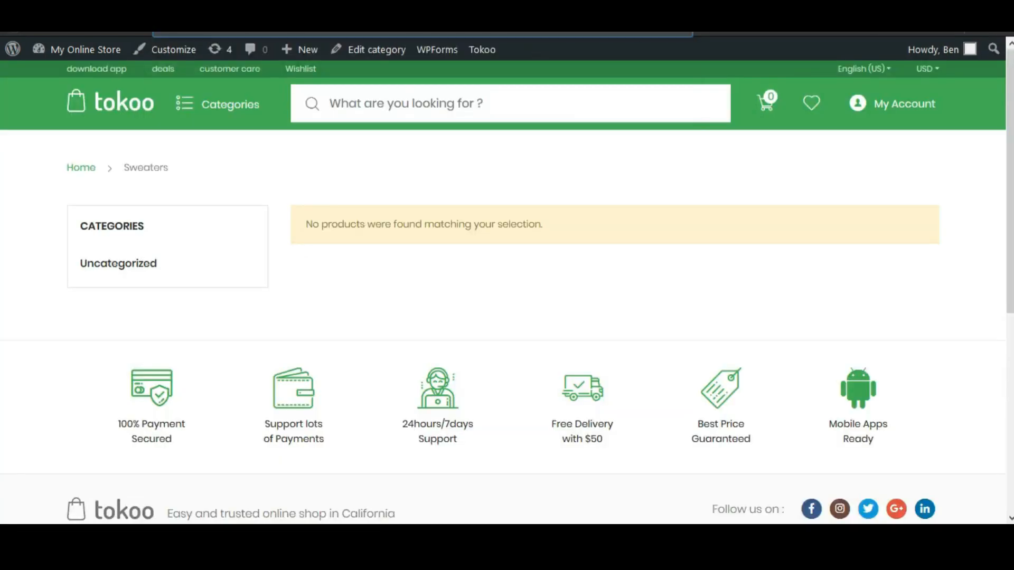
Add a 'Sweaters' custom link with its category URL and save the Product Categories menu.
left_click(422, 33)
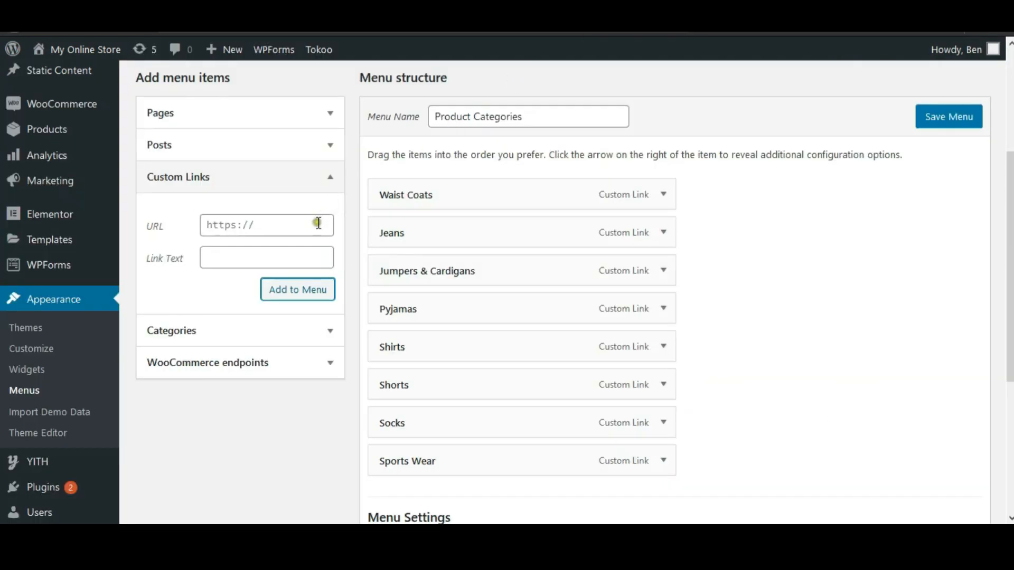
left_click(318, 224)
key("ctrl+v")
key("Tab")
type("Sweaters")
left_click(319, 290)
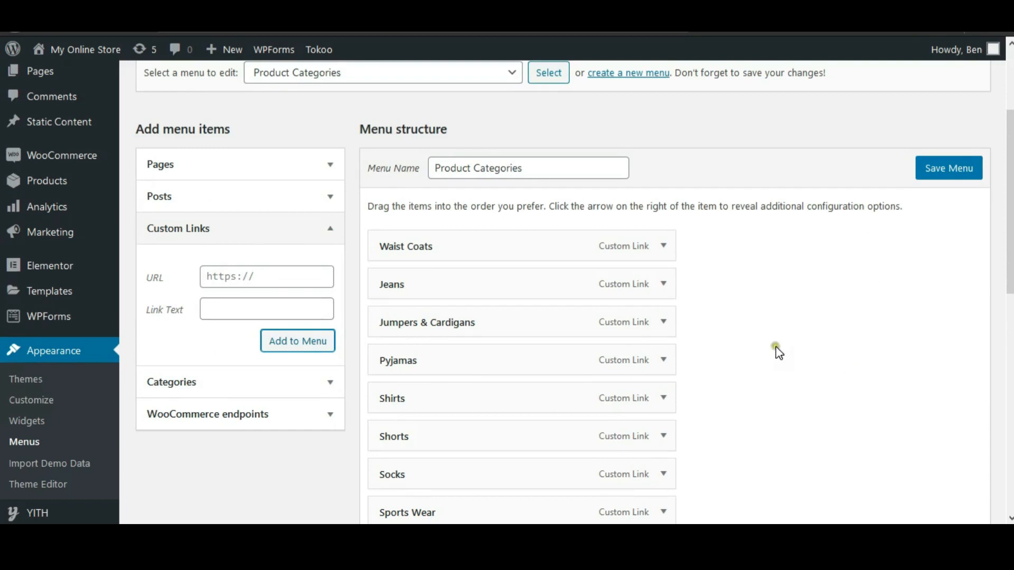
left_click(951, 174)
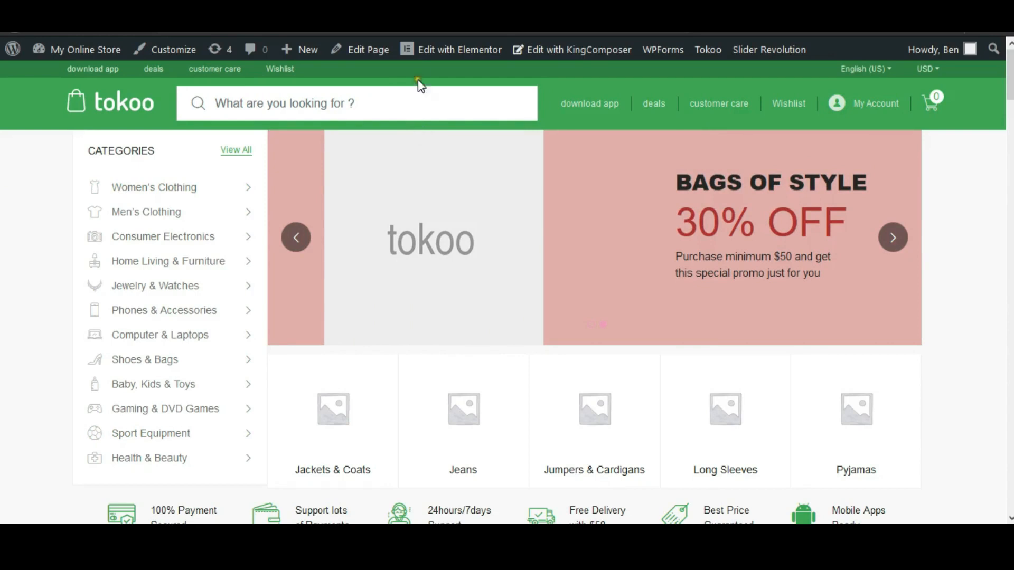
Launch Elementor editing of the tokoo homepage from the admin bar.
left_click(447, 51)
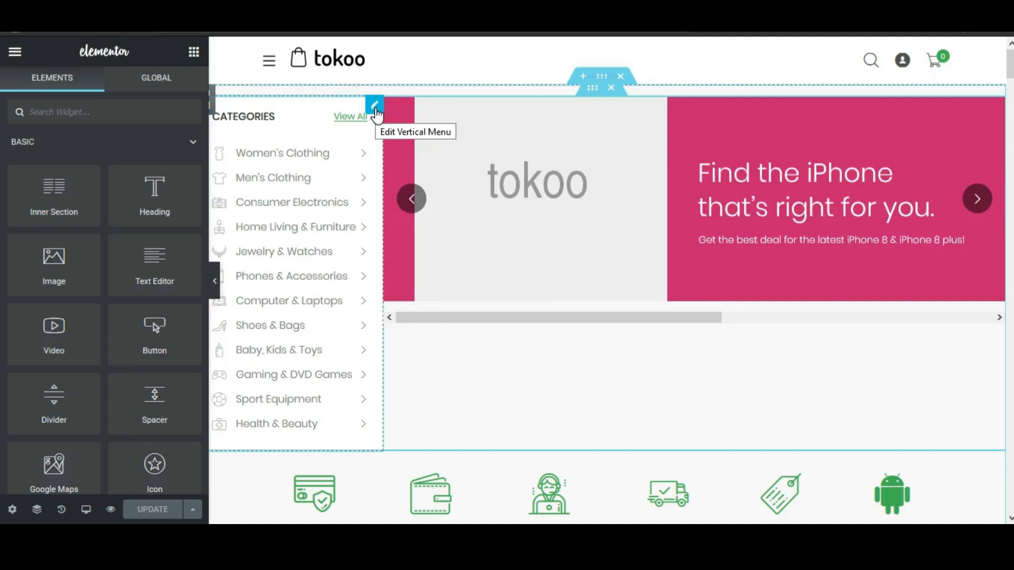
Switch the Vertical Menu widget to the Product Categories menu, update, and select its '#' action link.
left_click(374, 105)
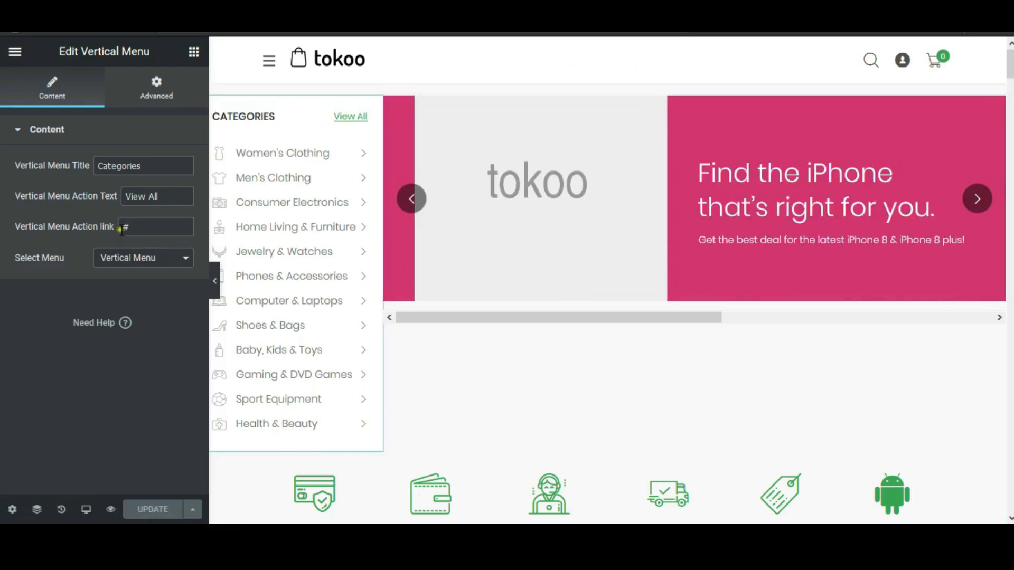
left_click(120, 258)
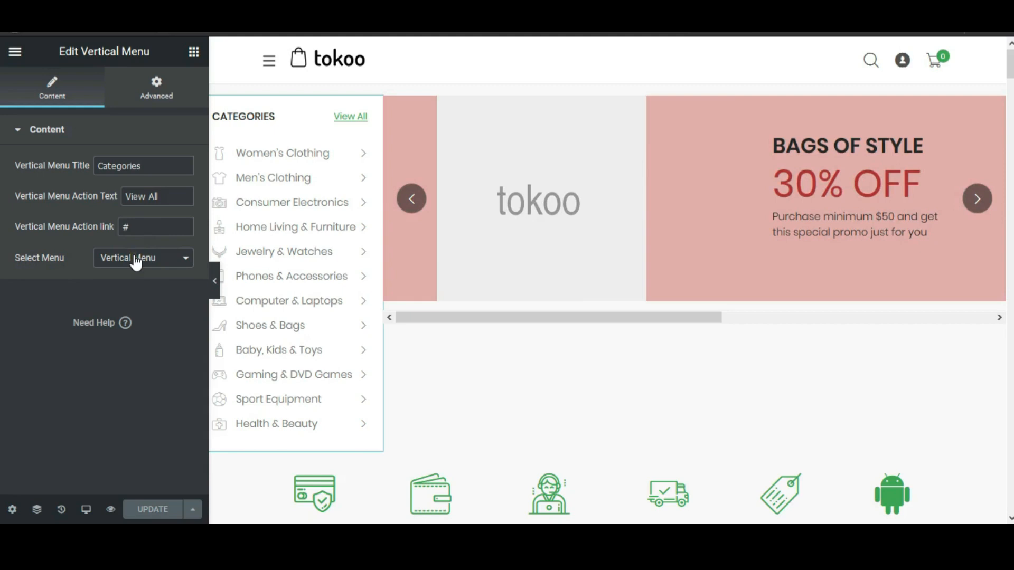
left_click(186, 260)
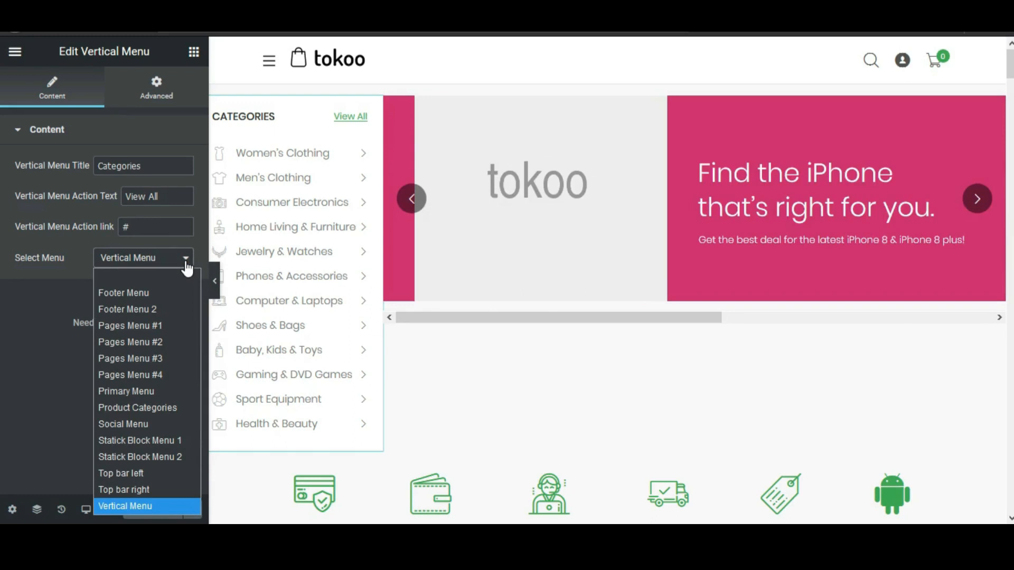
left_click(148, 412)
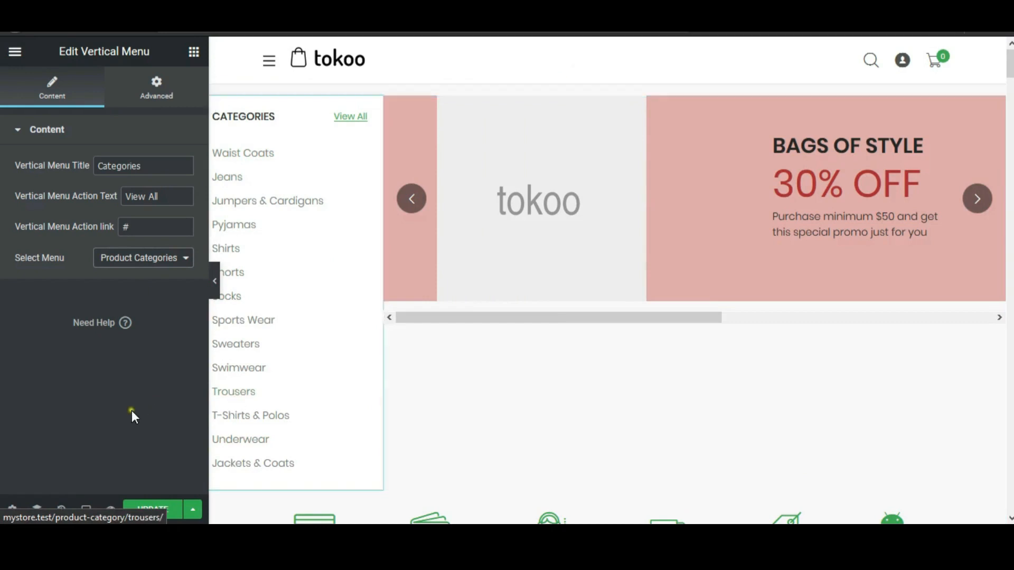
left_click(138, 510)
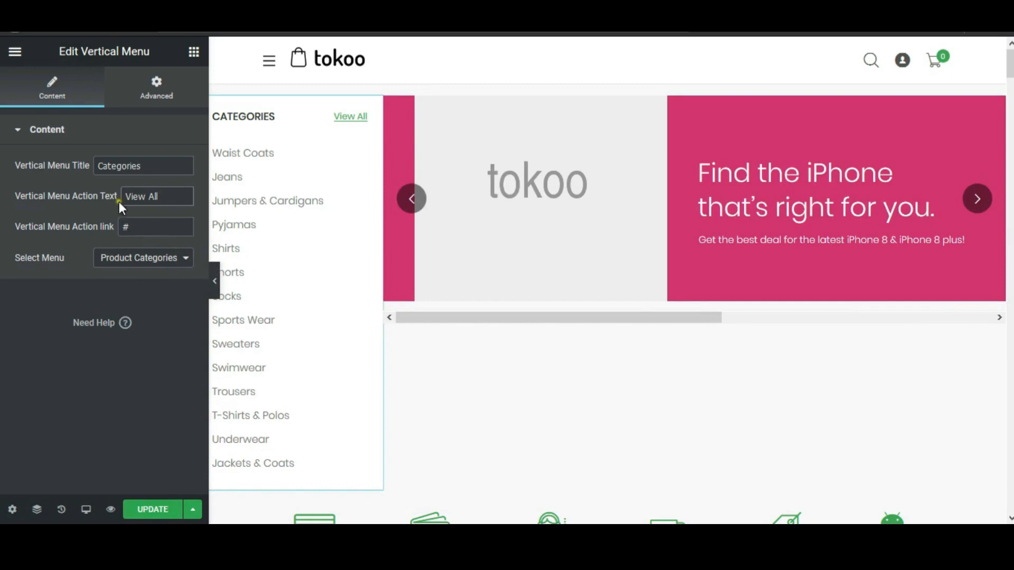
left_click_drag(162, 197, 123, 196)
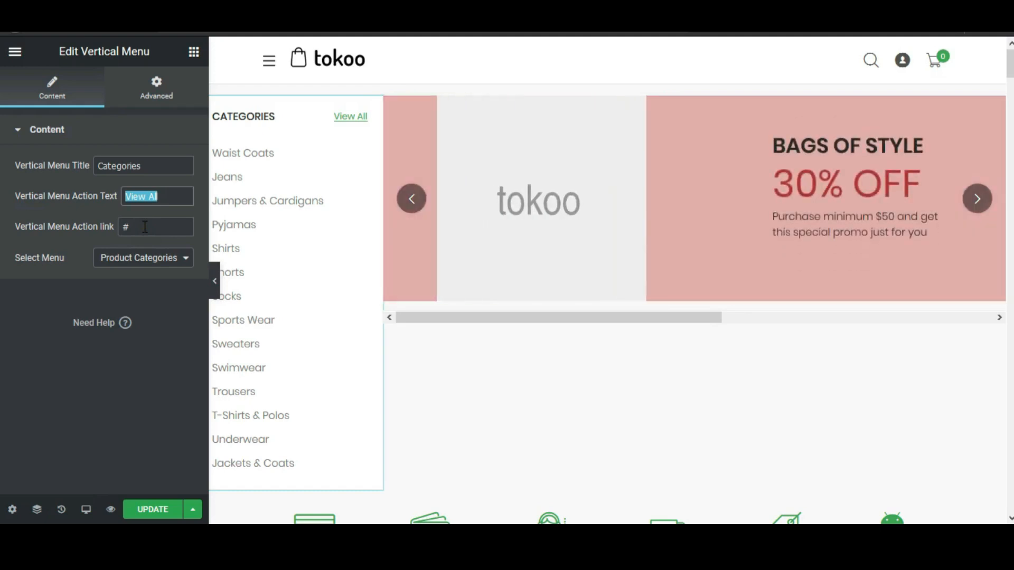
left_click_drag(144, 229, 121, 227)
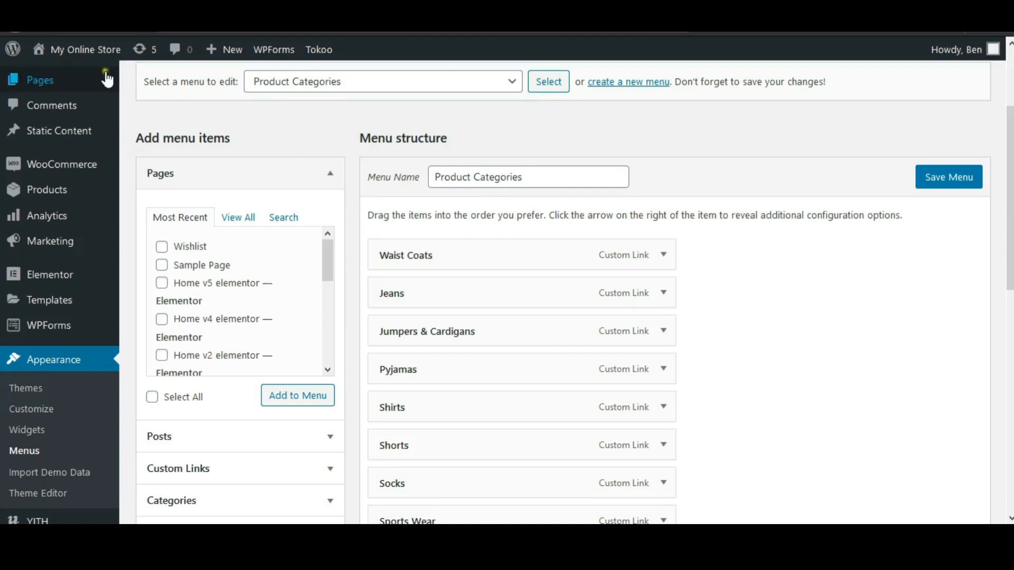
Open the store's Shop page via Visit Store and copy its address.
mouse_move(80, 53)
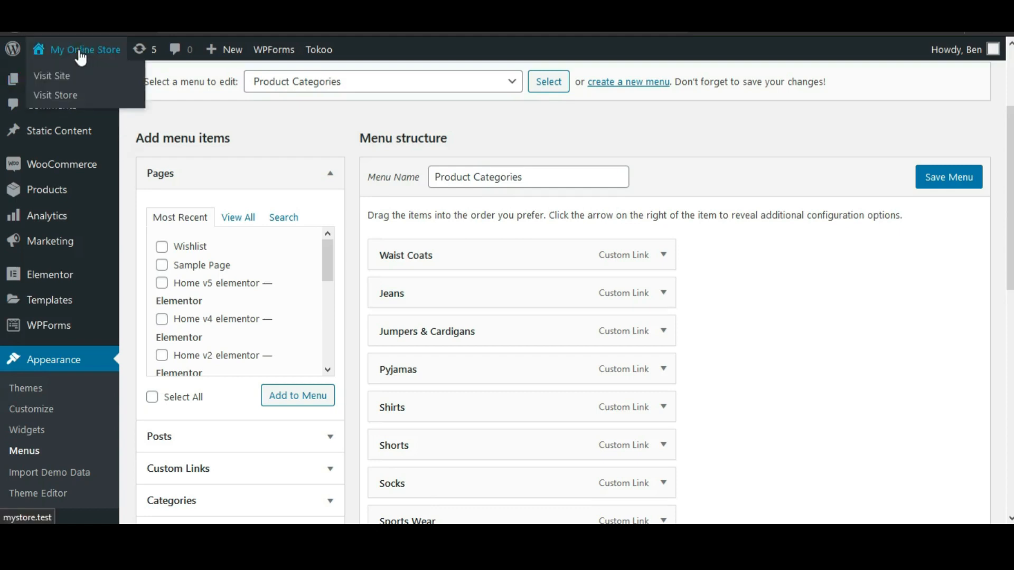
left_click(65, 99)
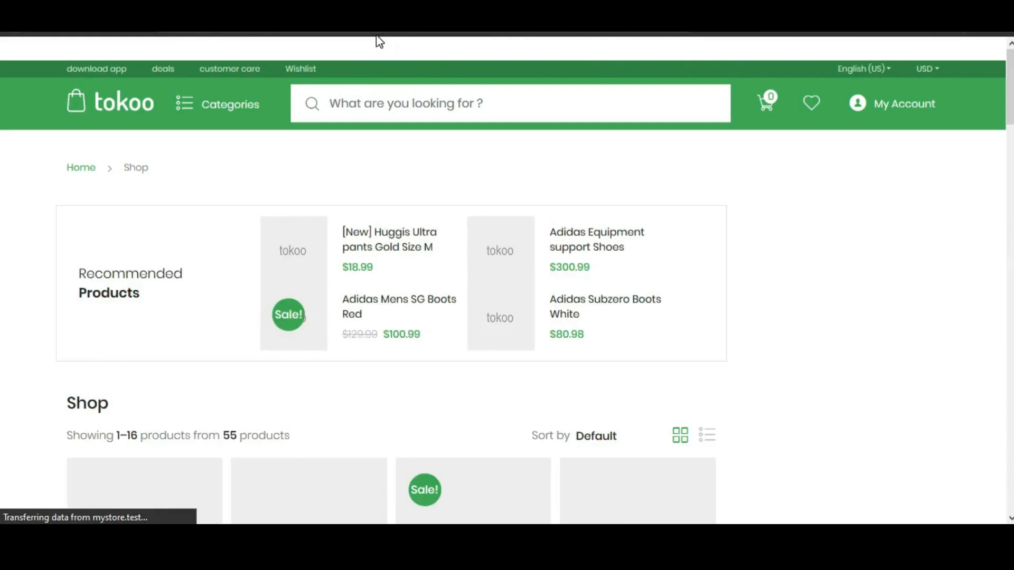
left_click(275, 38)
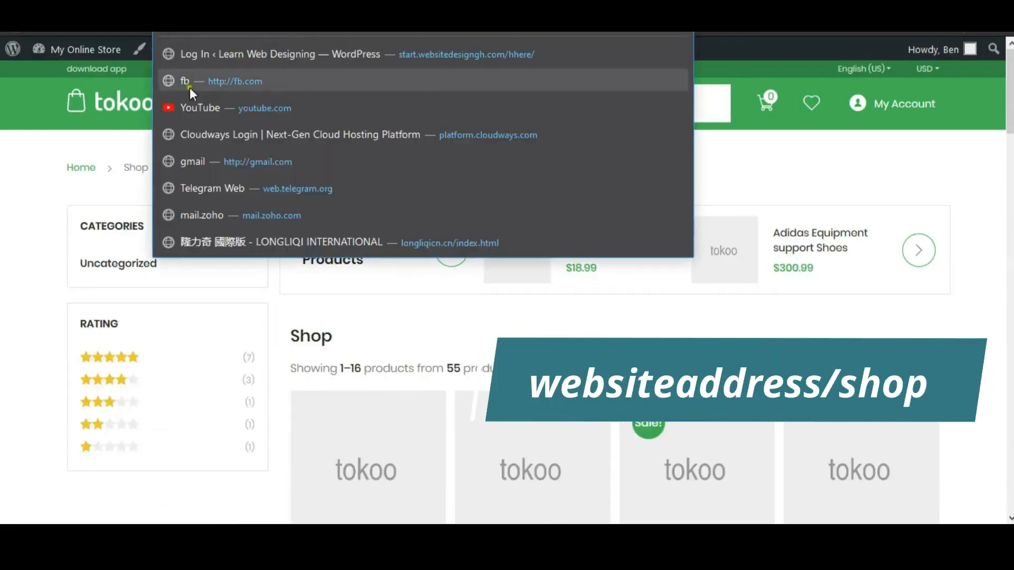
left_click(37, 168)
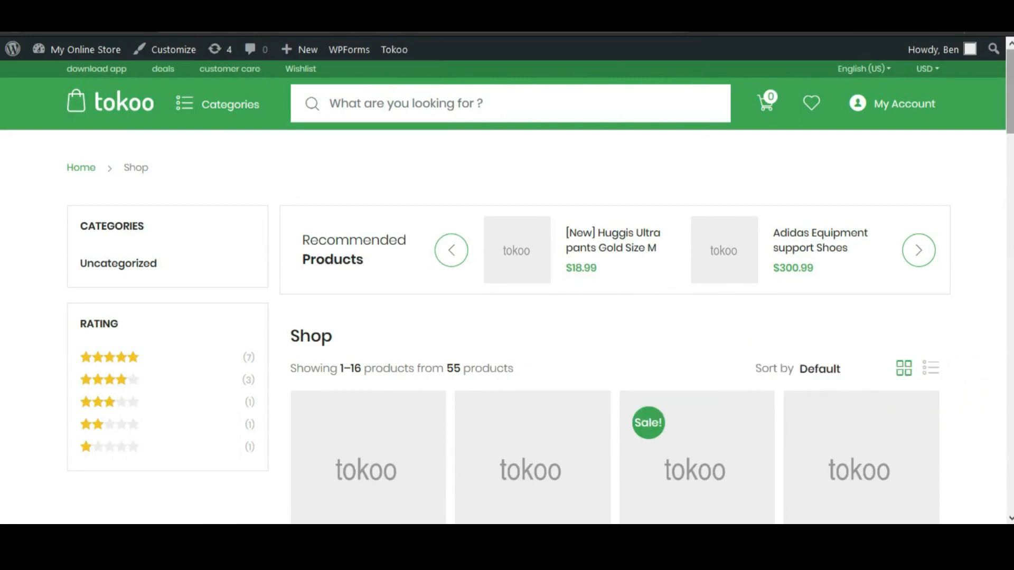
scroll(613, 290, "down", 12)
left_click_drag(1010, 243, 1009, 92)
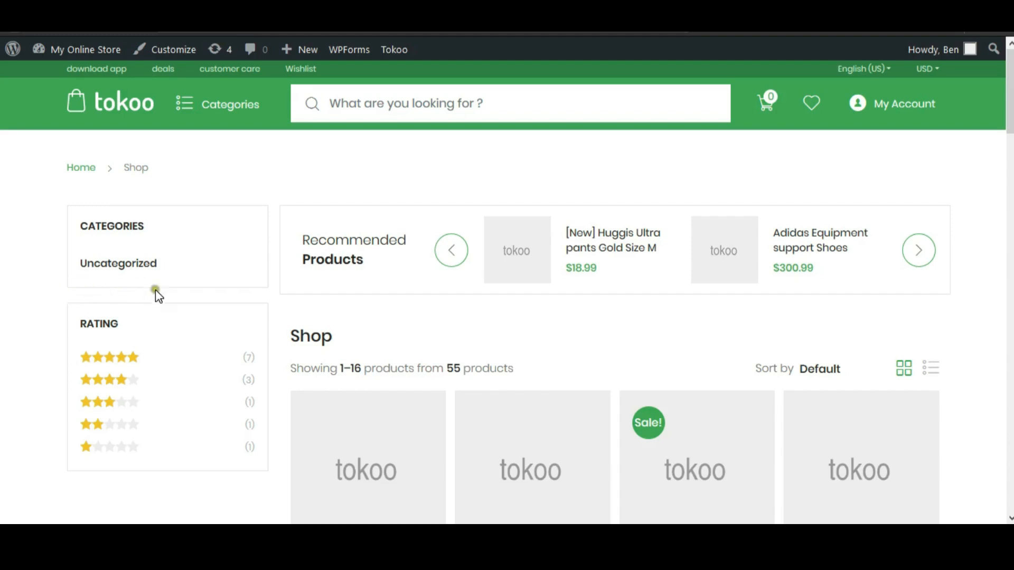
left_click_drag(376, 29, 172, 29)
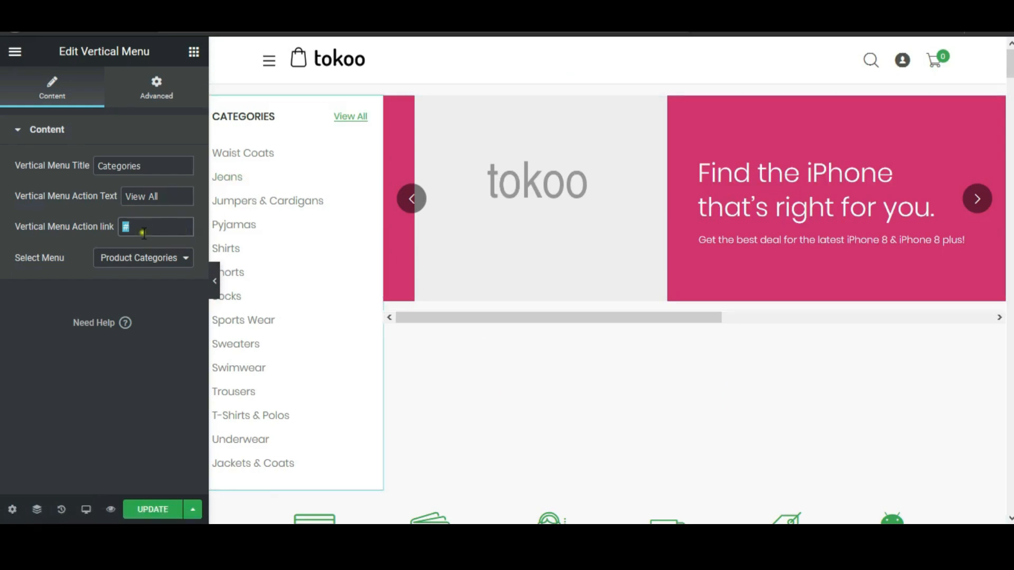
Paste the shop URL as the View All action link, update, and preview the homepage.
type("store.test/shop/")
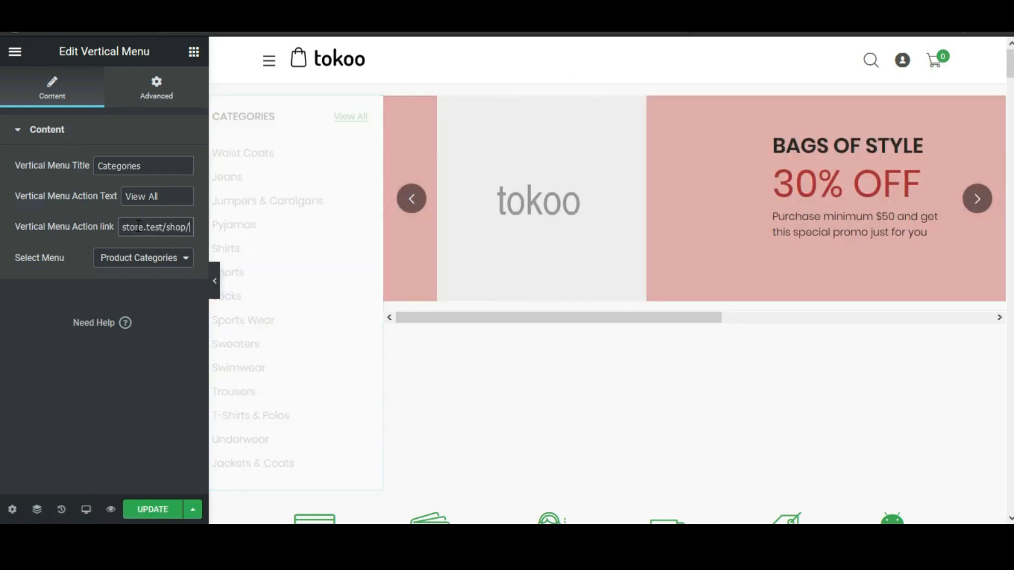
left_click(146, 510)
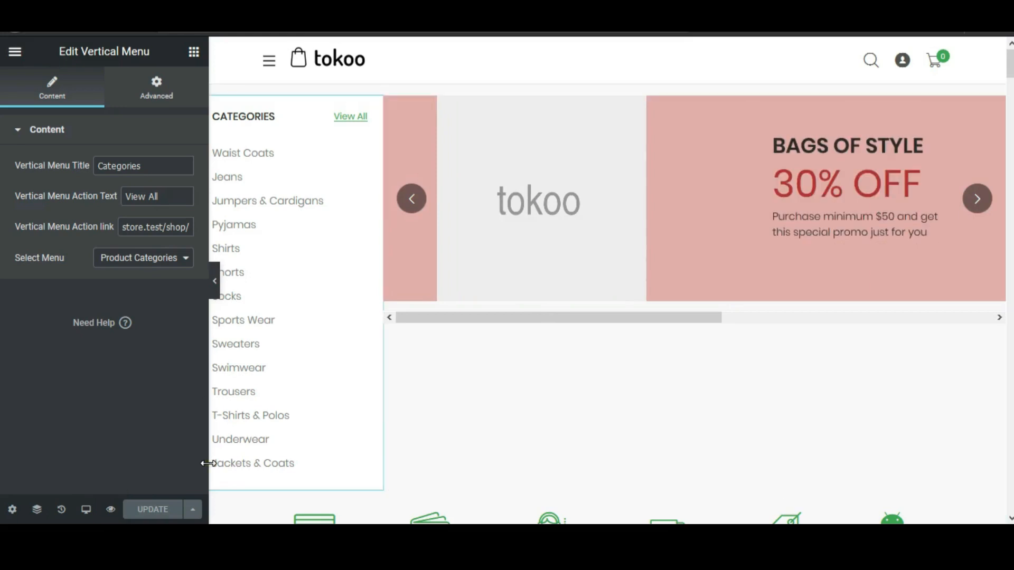
left_click(111, 510)
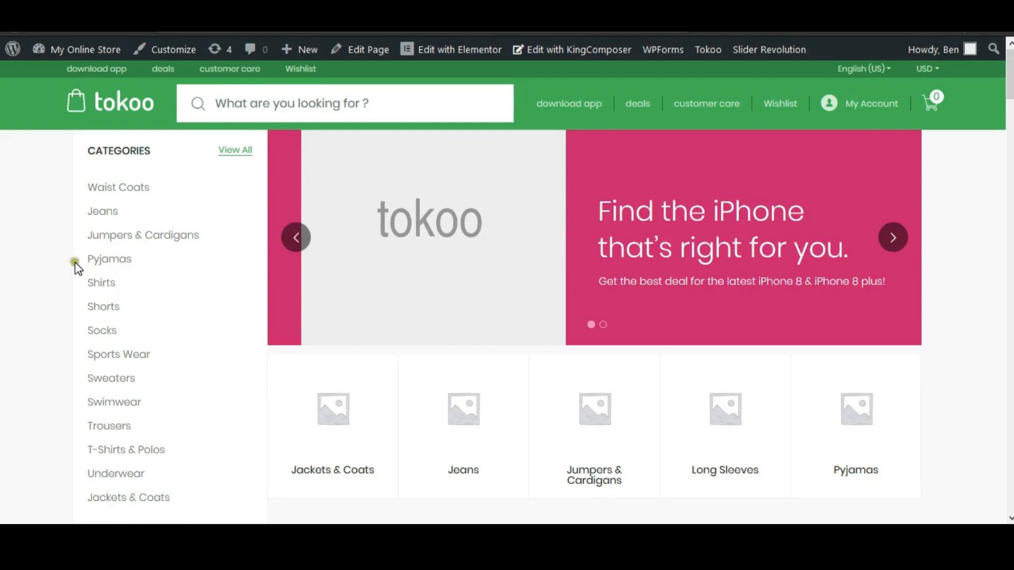
Follow View All from the homepage preview to confirm it lands on the Shop page.
left_click(239, 152)
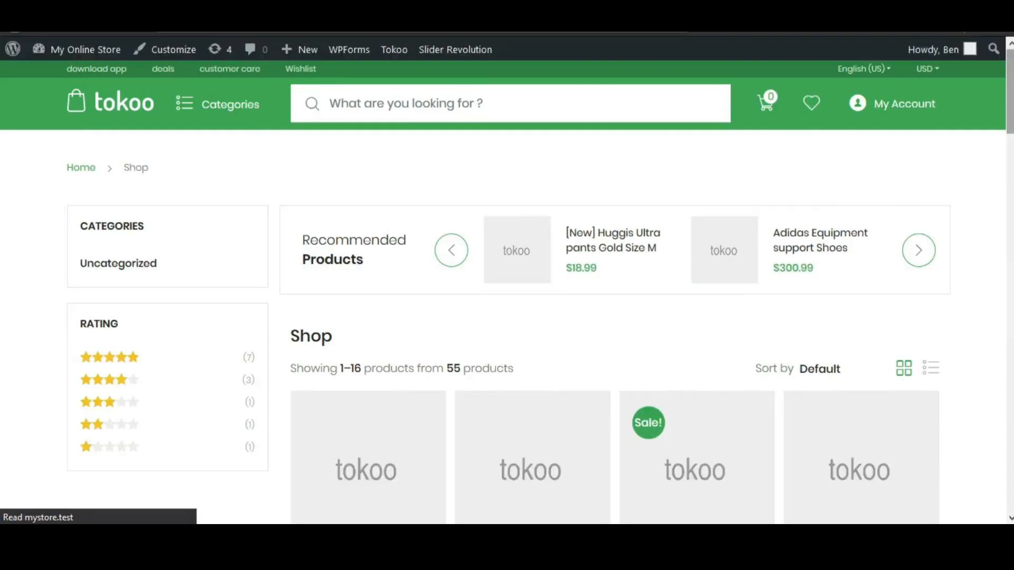
mouse_move(1010, 91)
left_mouse_down()
mouse_move(1010, 167)
mouse_move(1011, 91)
left_mouse_up()
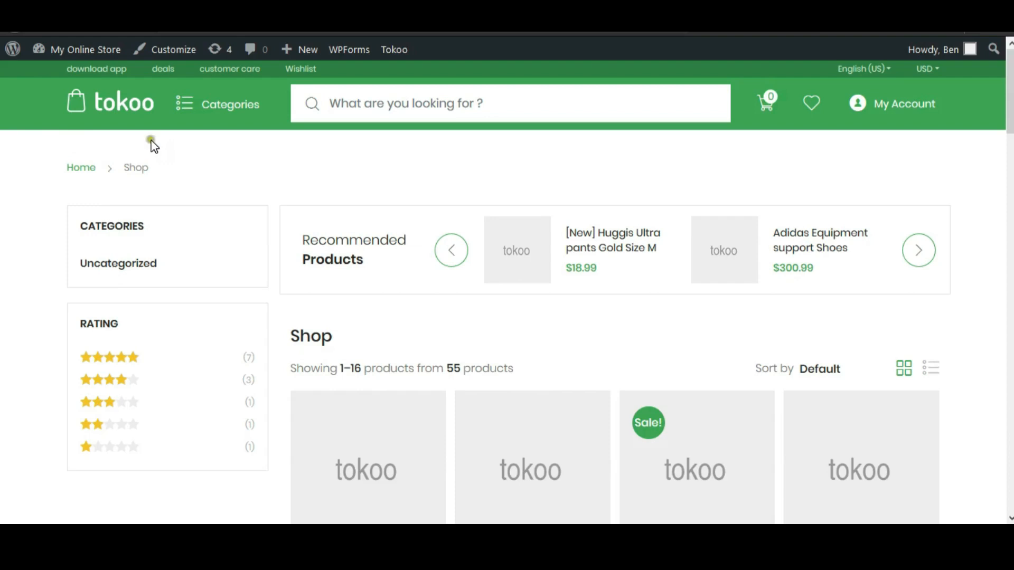
mouse_move(187, 113)
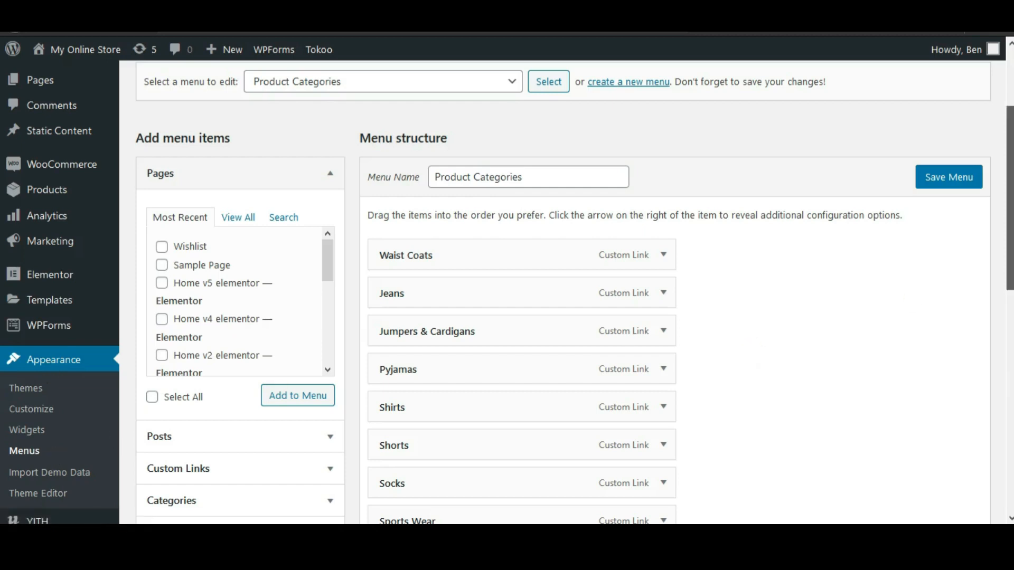
Load the Product Categories menu for editing in Appearance > Menus.
scroll(415, 159, "up", 1)
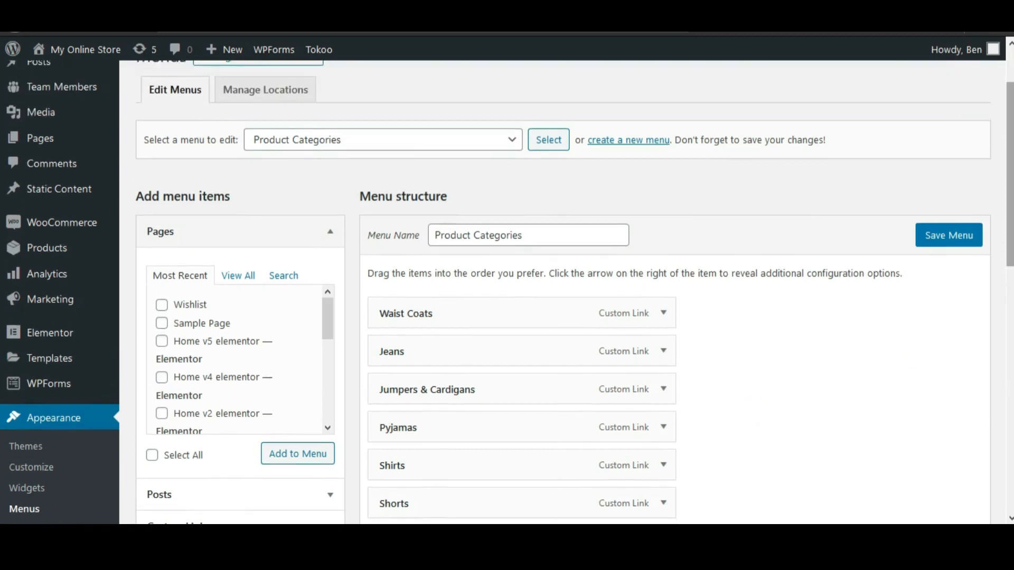
left_click(414, 150)
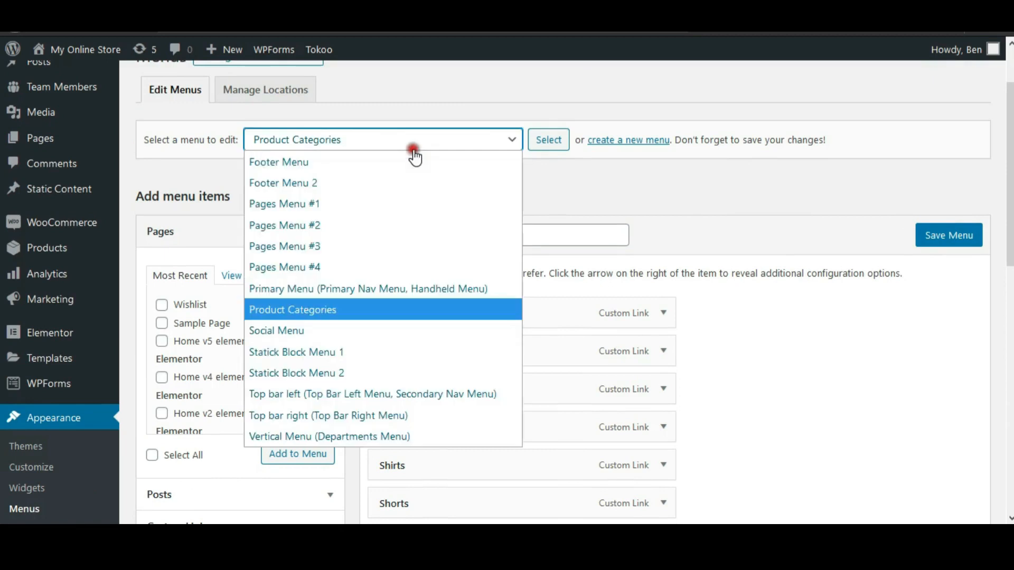
left_click(313, 316)
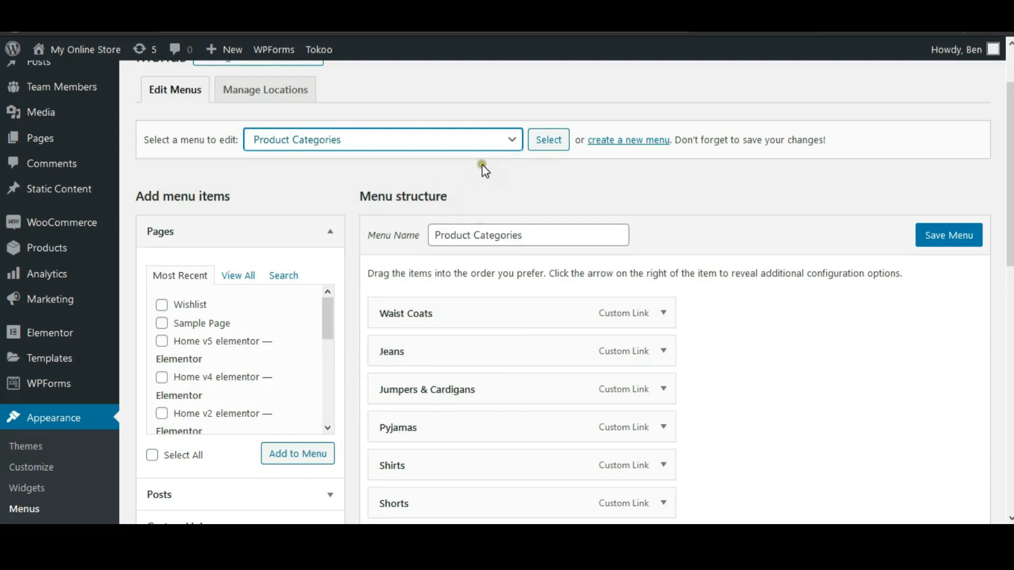
left_click(543, 150)
left_click(428, 172)
left_click(503, 162)
left_click(544, 152)
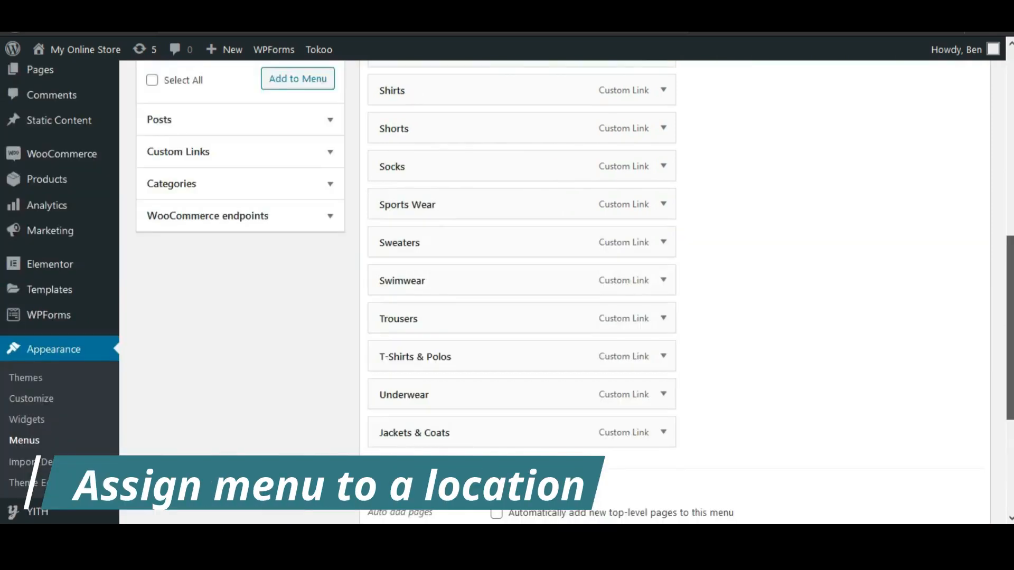
Tick the Departments Menu display location and save the menu.
scroll(565, 291, "down", 3)
scroll(565, 291, "down", 2)
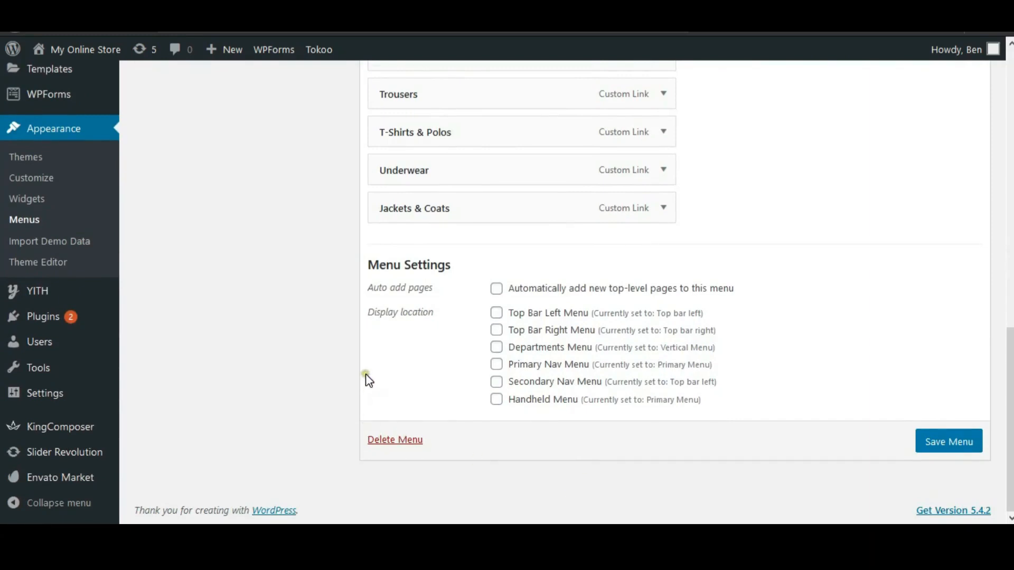
left_click(499, 348)
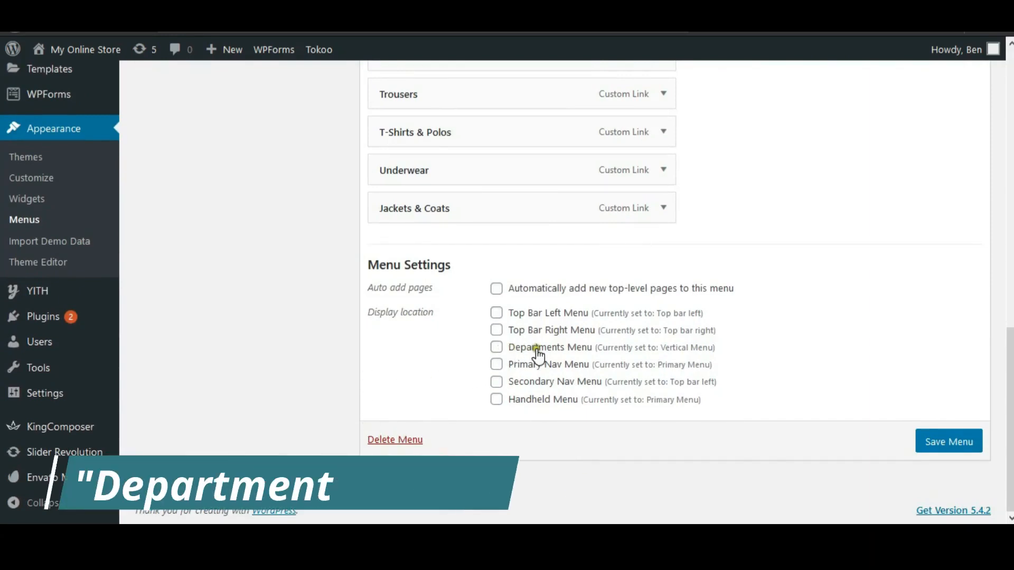
left_click(496, 348)
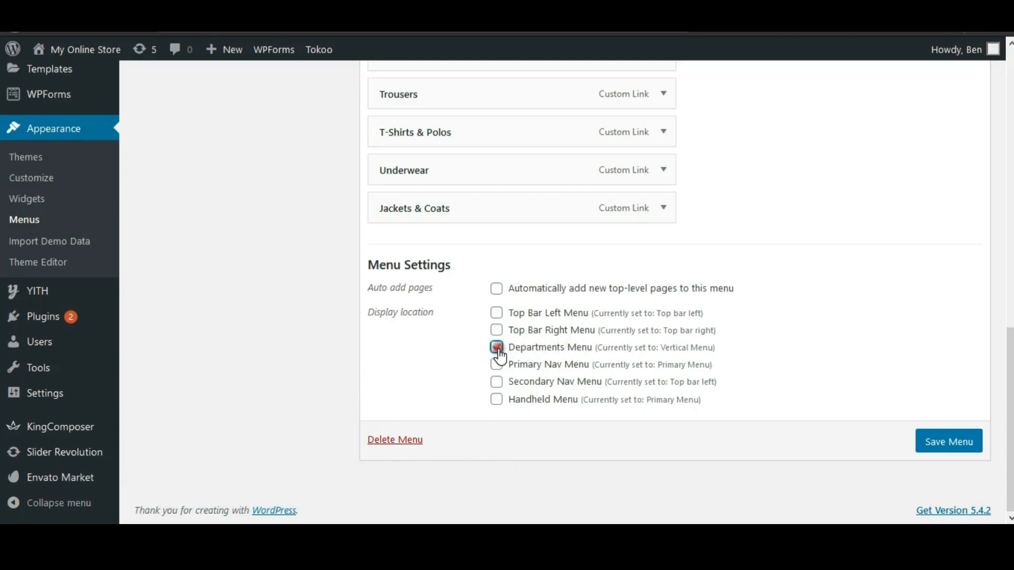
left_click(937, 443)
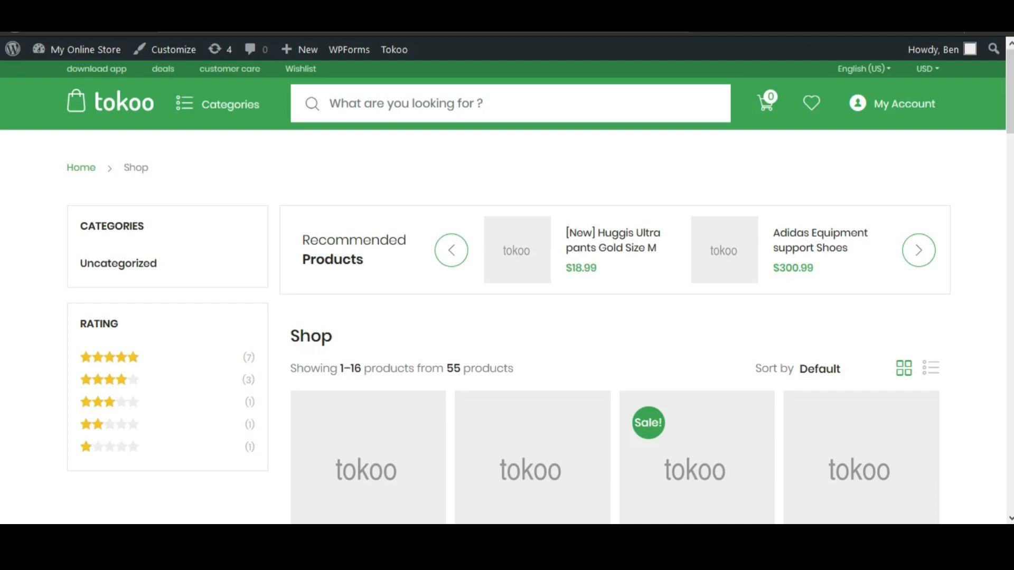
Reload the storefront and check the Categories menu now lists the product categories.
key("F5")
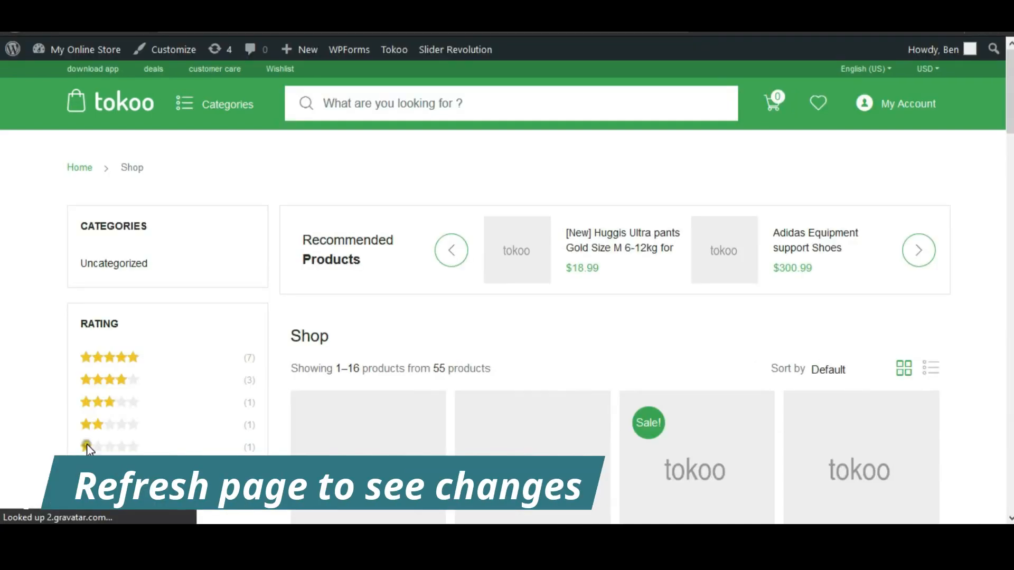
mouse_move(195, 107)
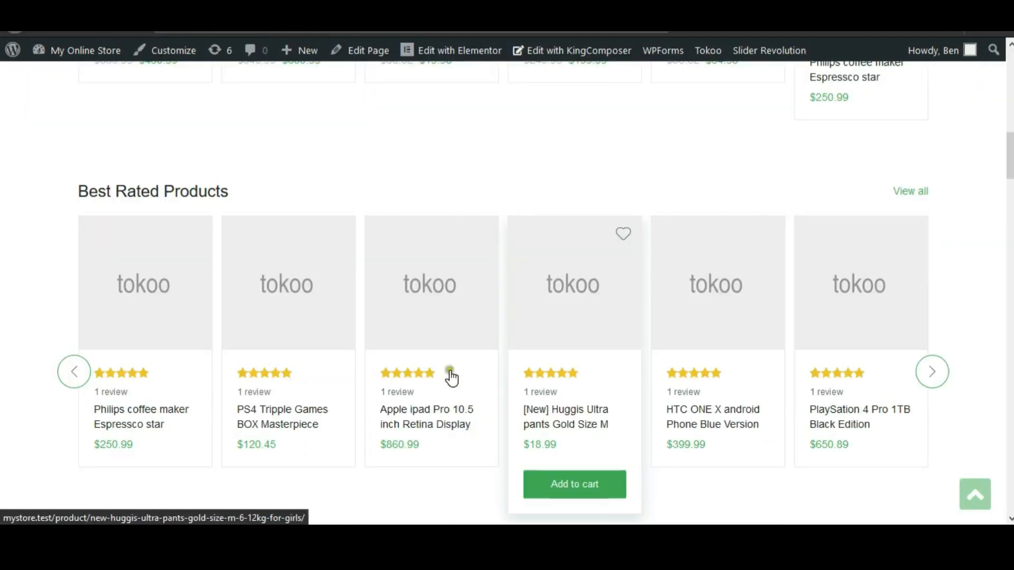
scroll(450, 378, "up", 2)
scroll(507, 291, "up", 3)
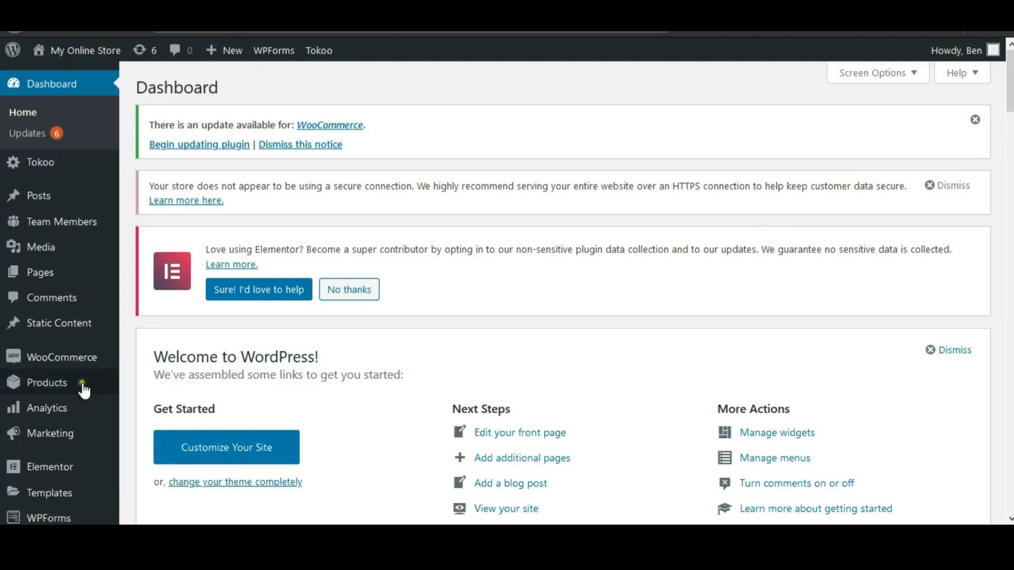
In All Products, bulk-move the first 20 products to the Trash.
mouse_move(30, 390)
left_click(149, 386)
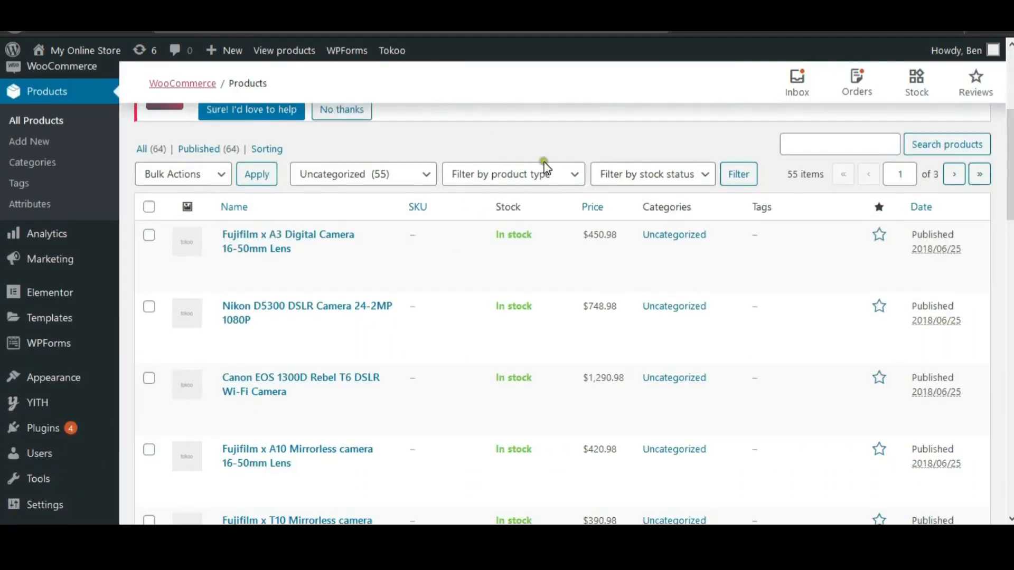
left_click(149, 207)
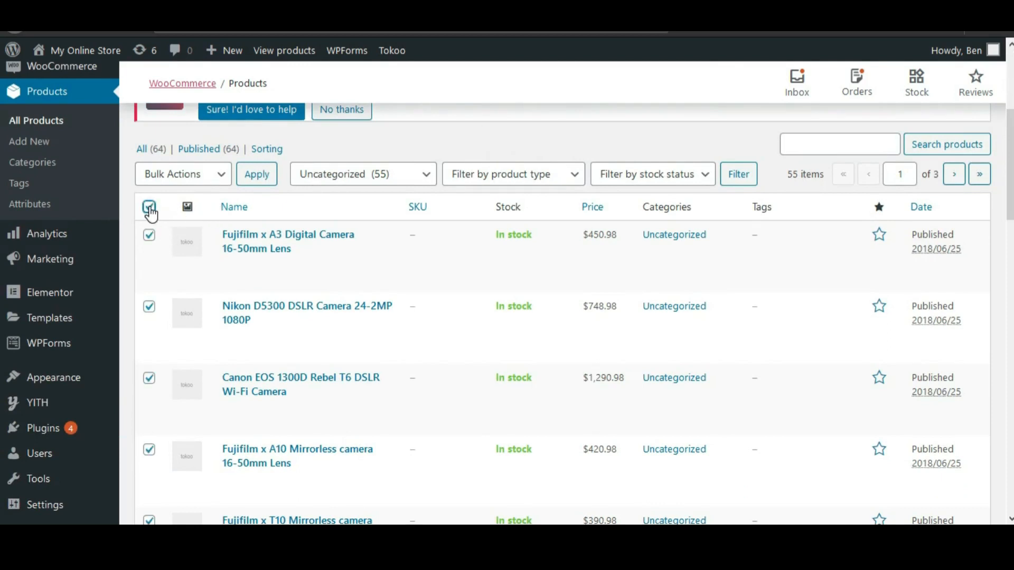
left_click(193, 174)
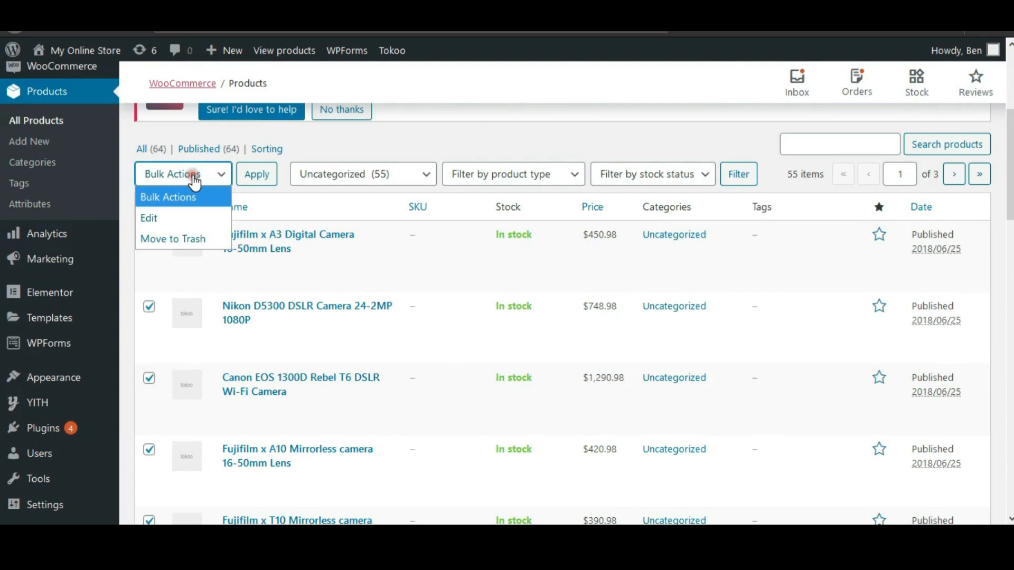
left_click(191, 238)
left_click(258, 176)
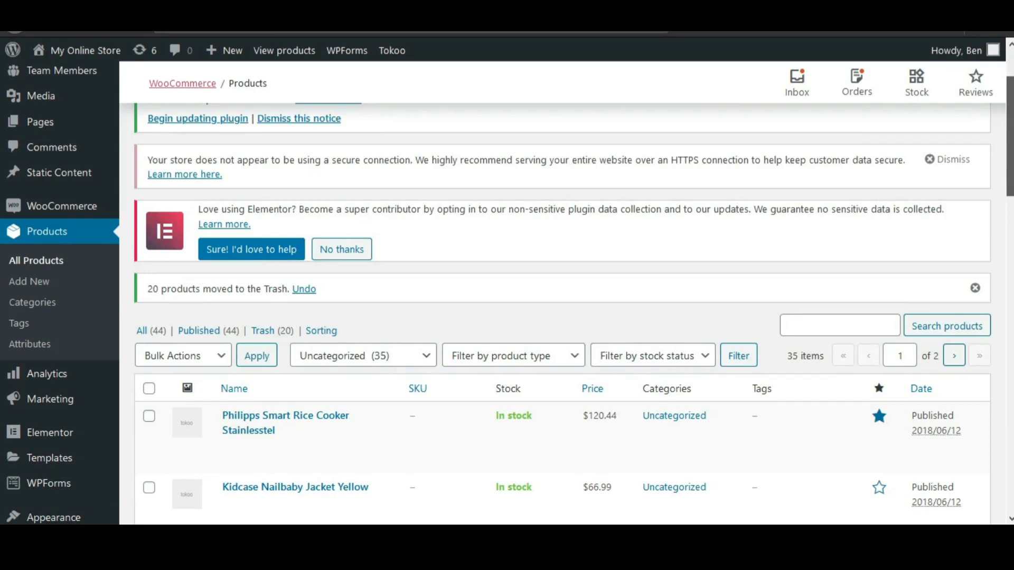
Bulk-trash the next batch and the remaining 15 uncategorized products.
scroll(174, 227, "down", 3)
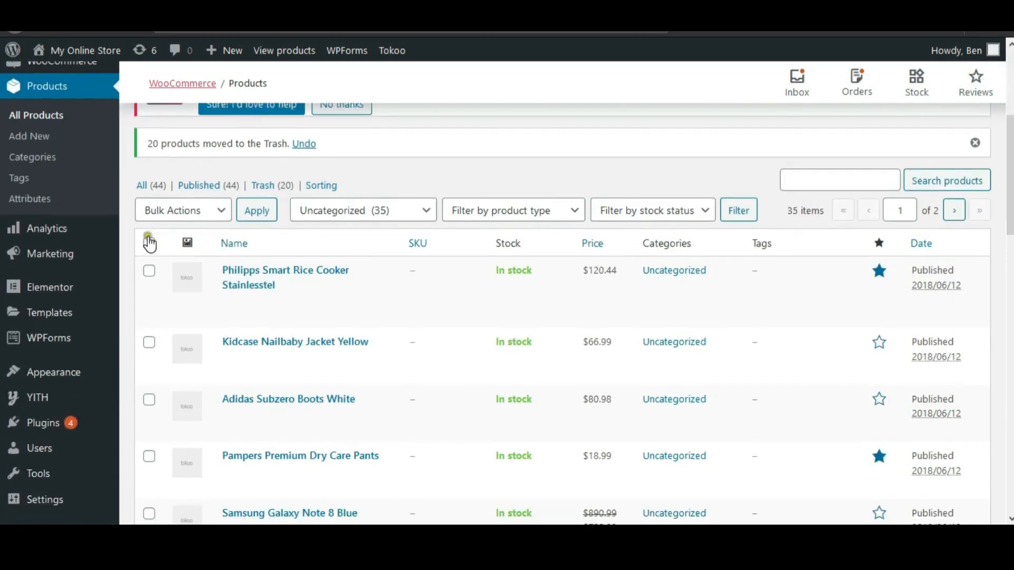
left_click(149, 242)
left_click(193, 211)
left_click(173, 274)
left_click(259, 217)
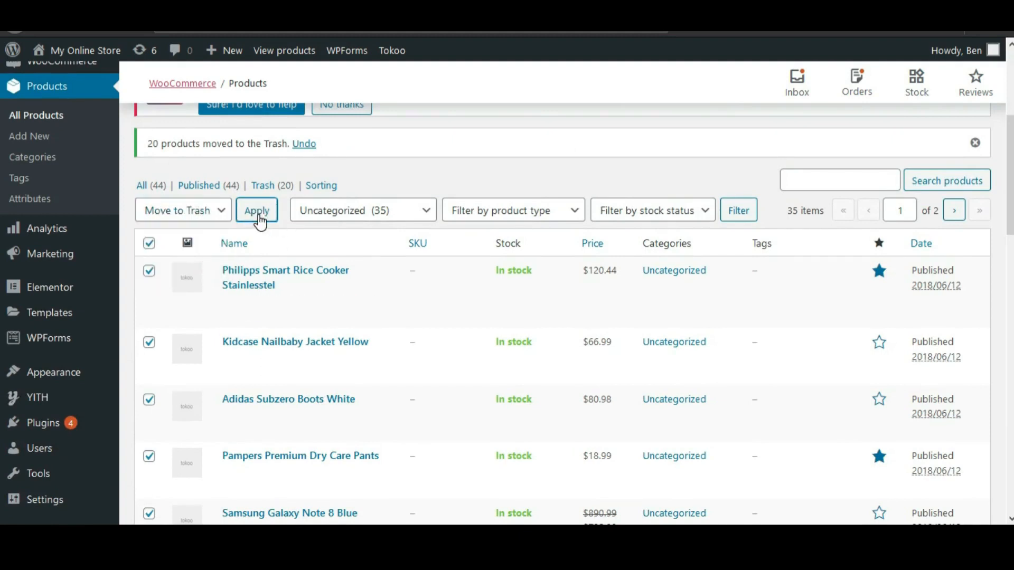
left_click(150, 238)
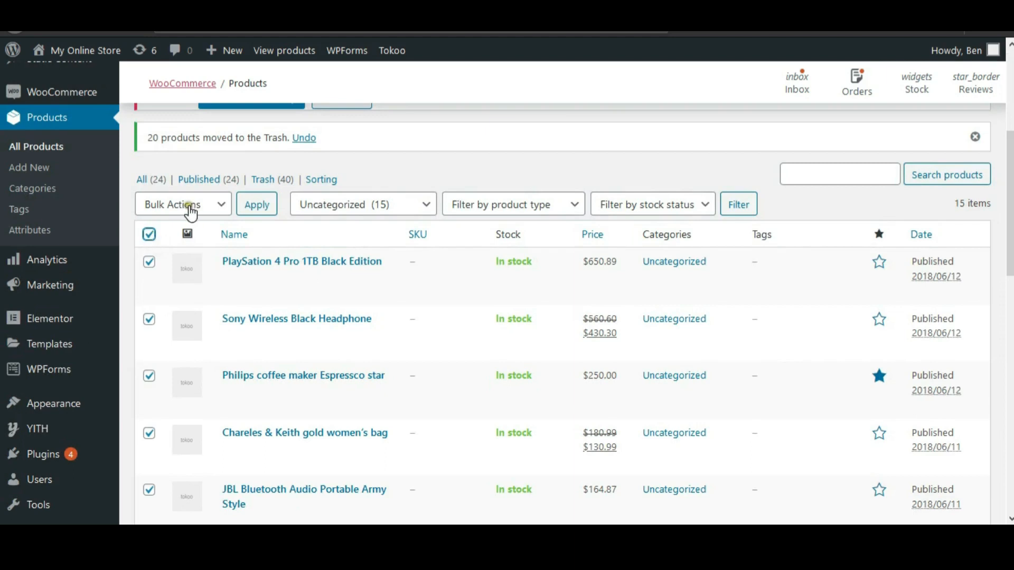
left_click(191, 212)
left_click(174, 270)
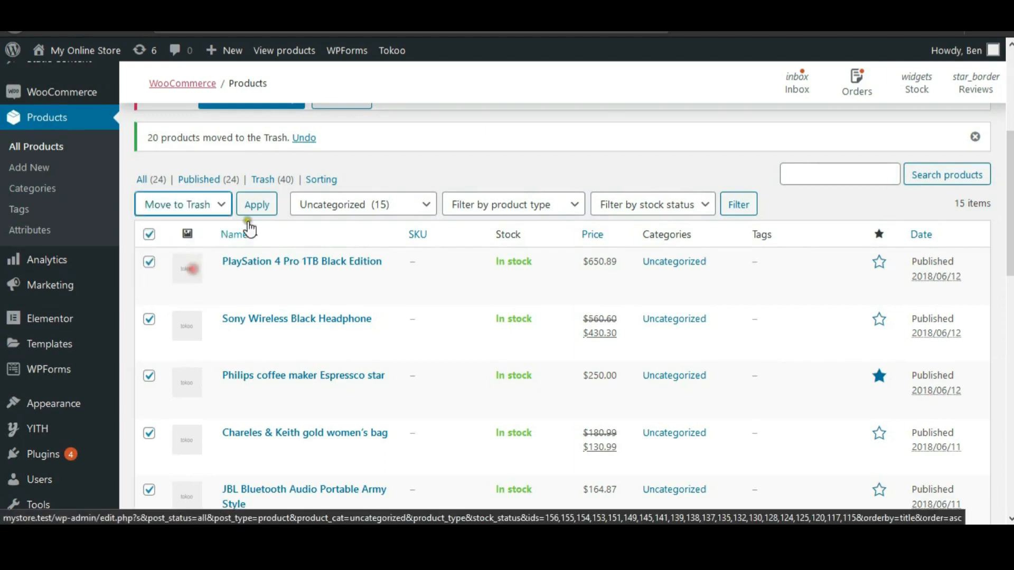
left_click(256, 207)
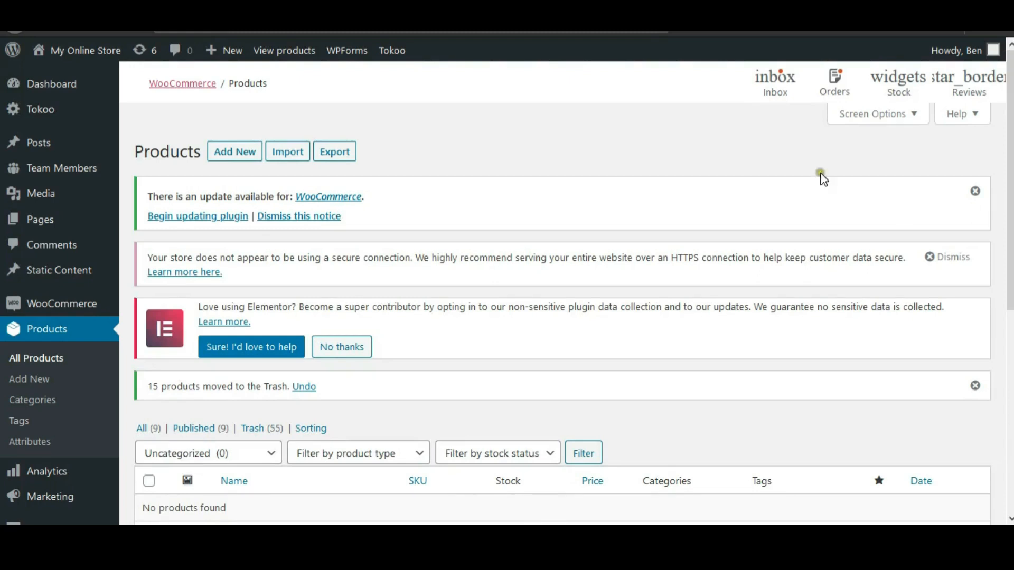
Change the Products list's Screen Options from 20 to 100 items per page and apply.
left_click(904, 115)
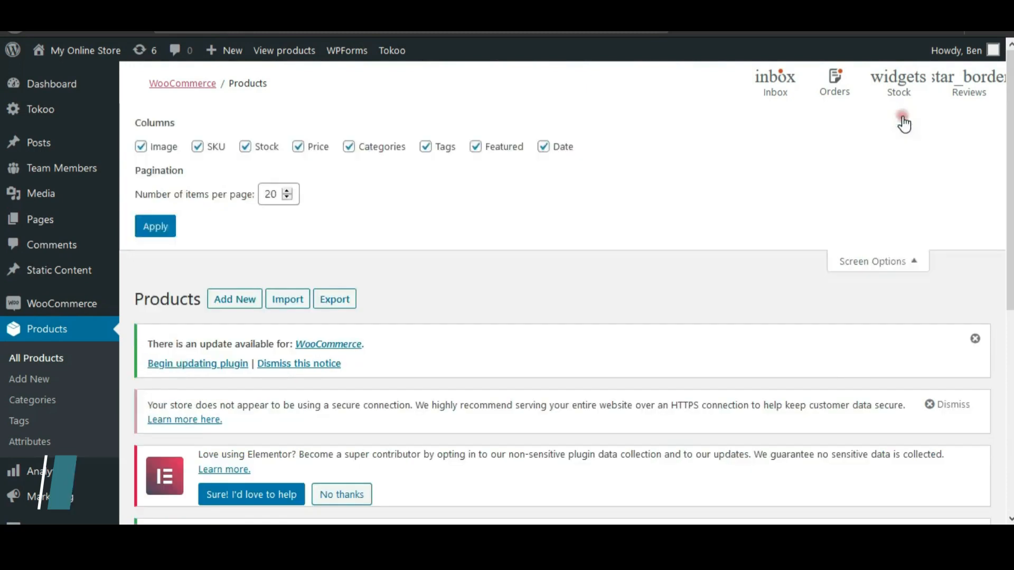
left_click(275, 196)
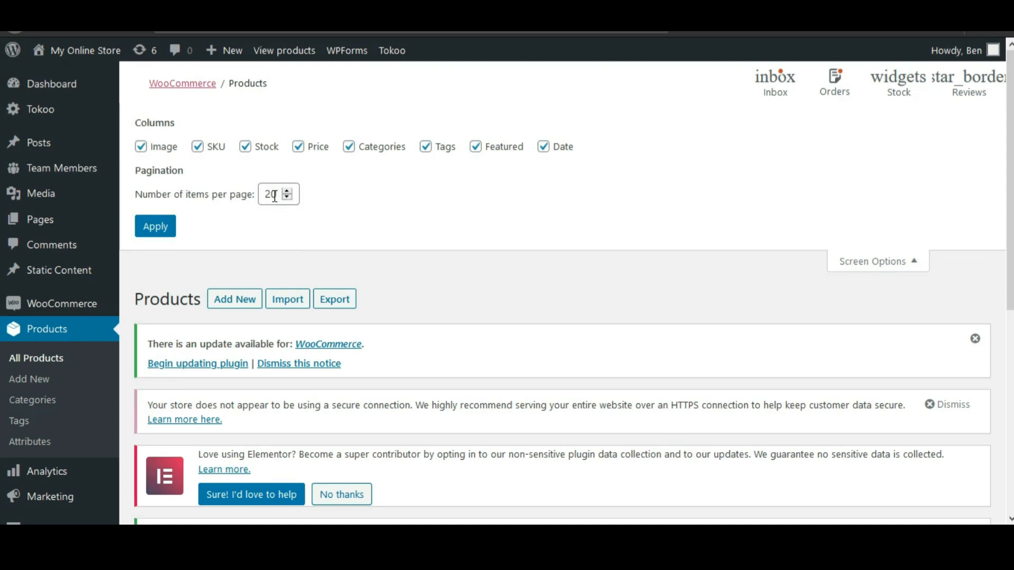
double_click(274, 196)
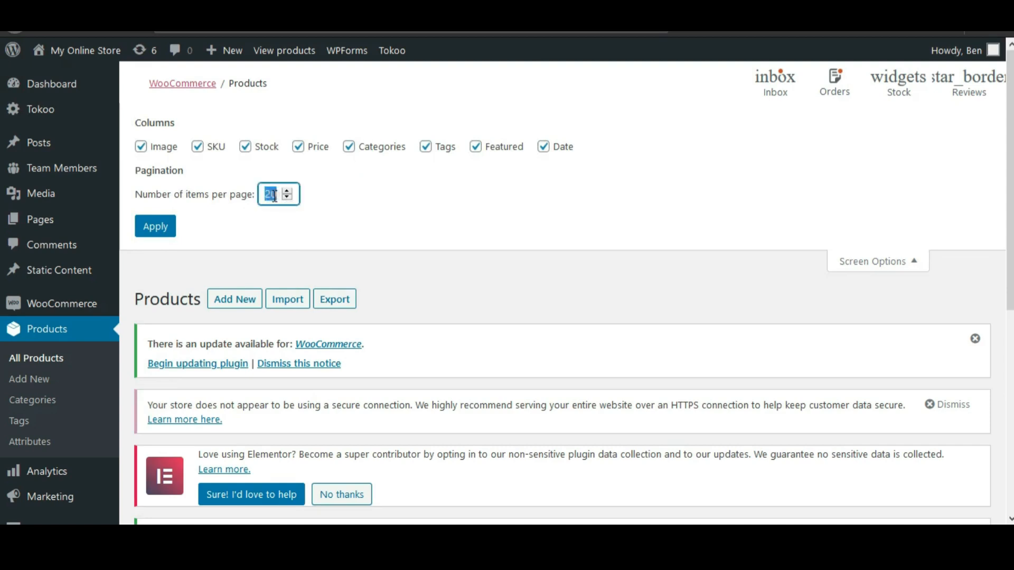
type("100")
left_click(165, 226)
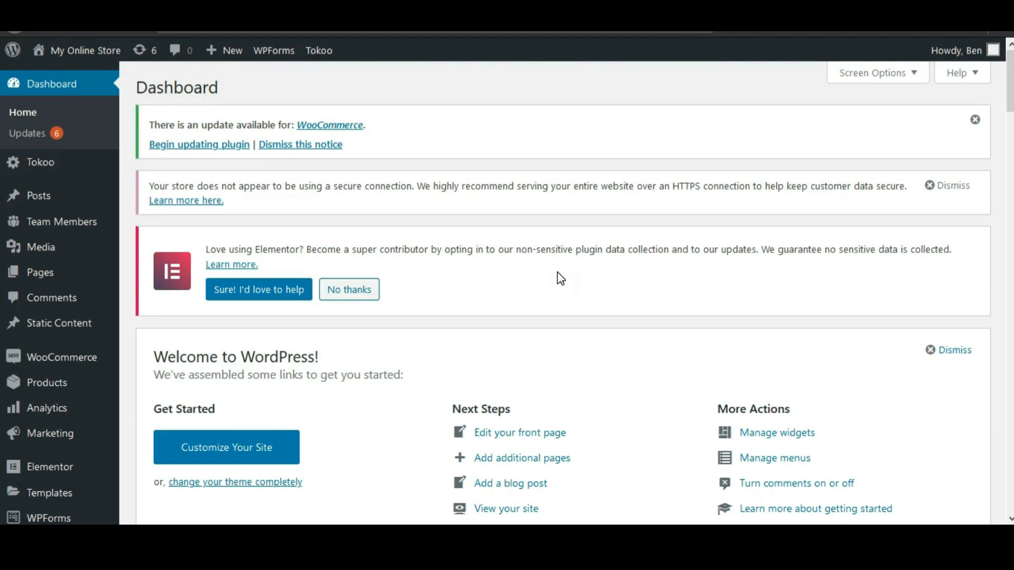
In WooCommerce General settings, set the currency to Ghana cedi (₵) and save changes.
mouse_move(88, 367)
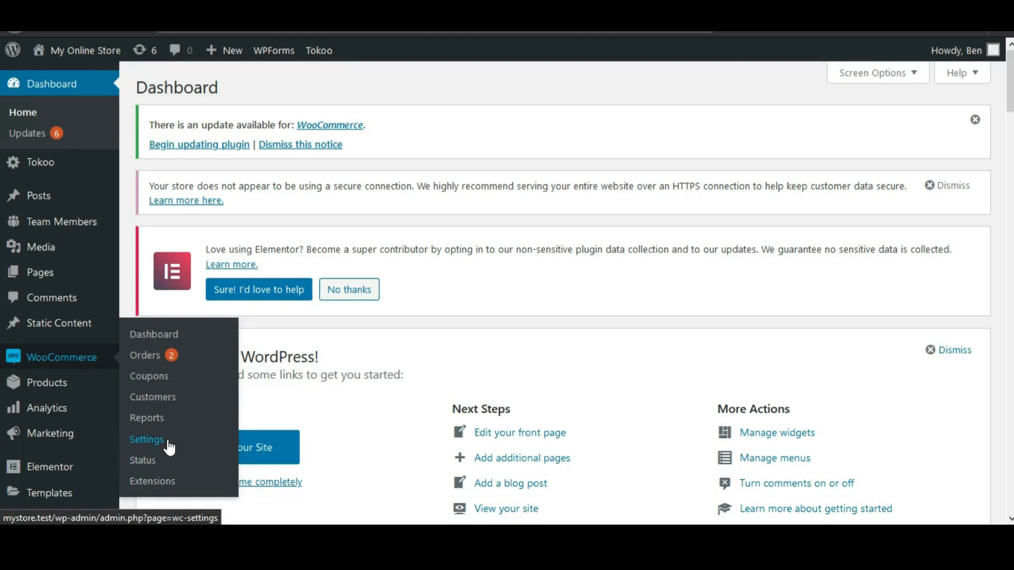
left_click(147, 440)
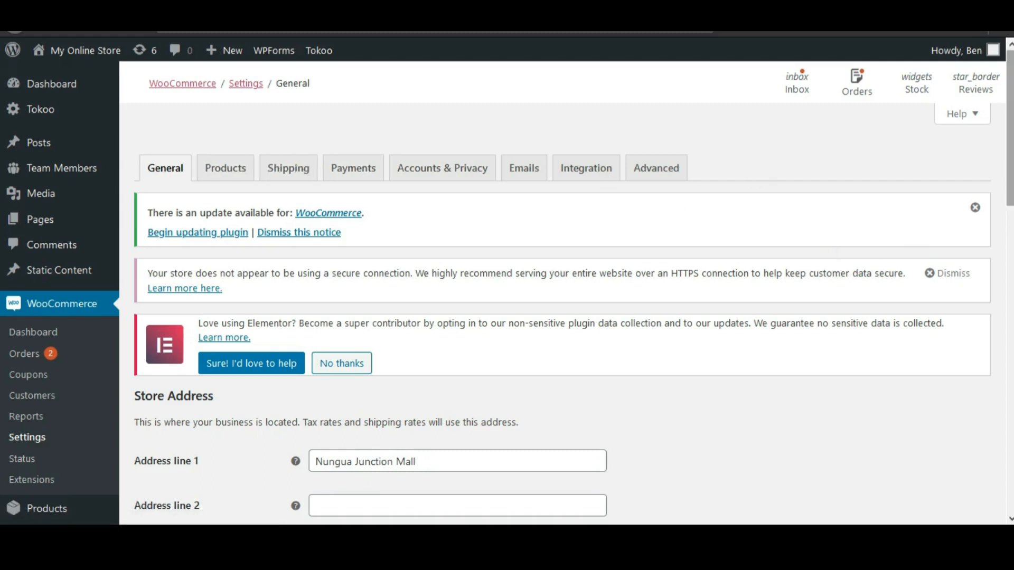
scroll(853, 271, "down", 10)
scroll(527, 366, "down", 6)
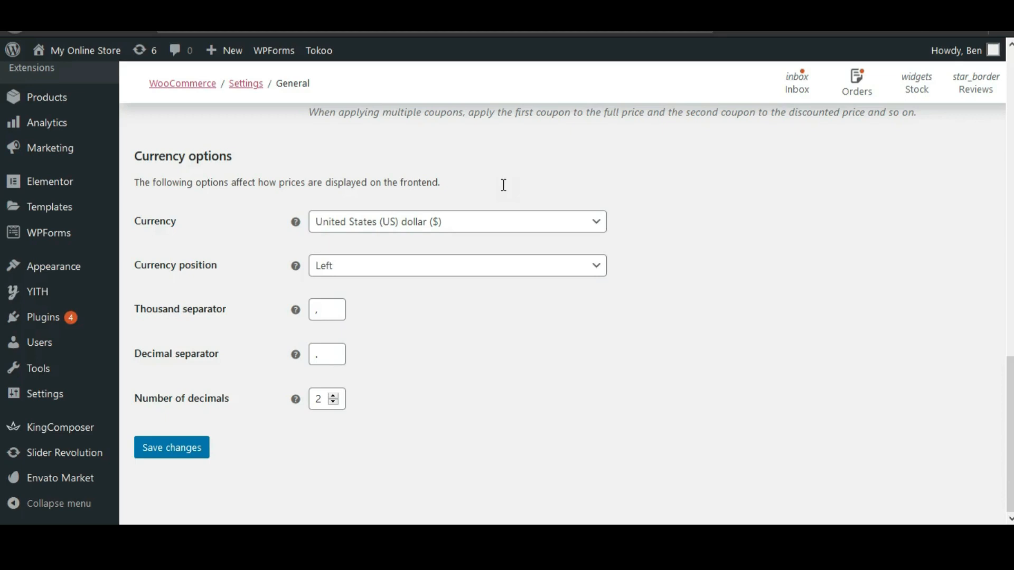
left_click(577, 226)
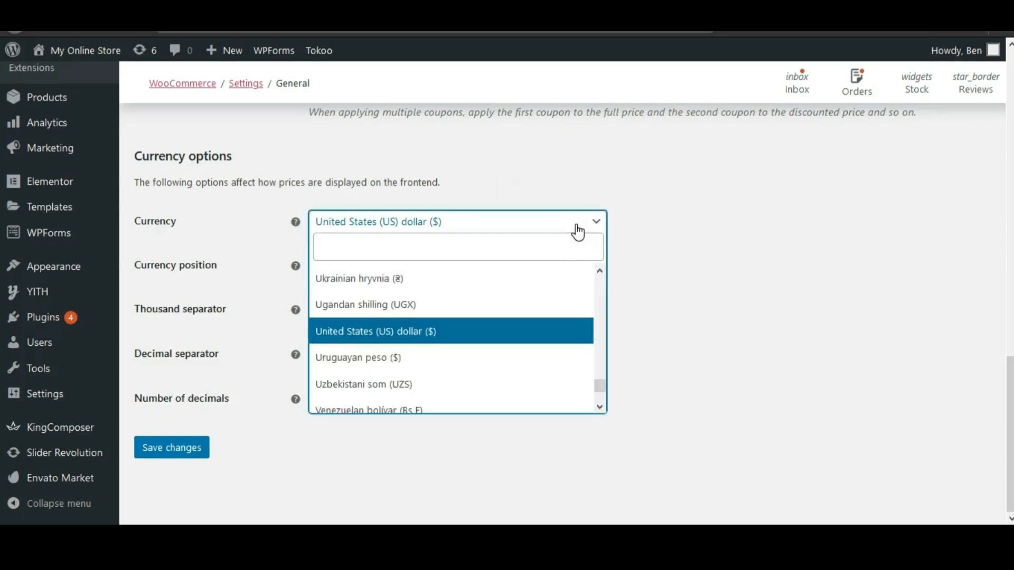
type("gh")
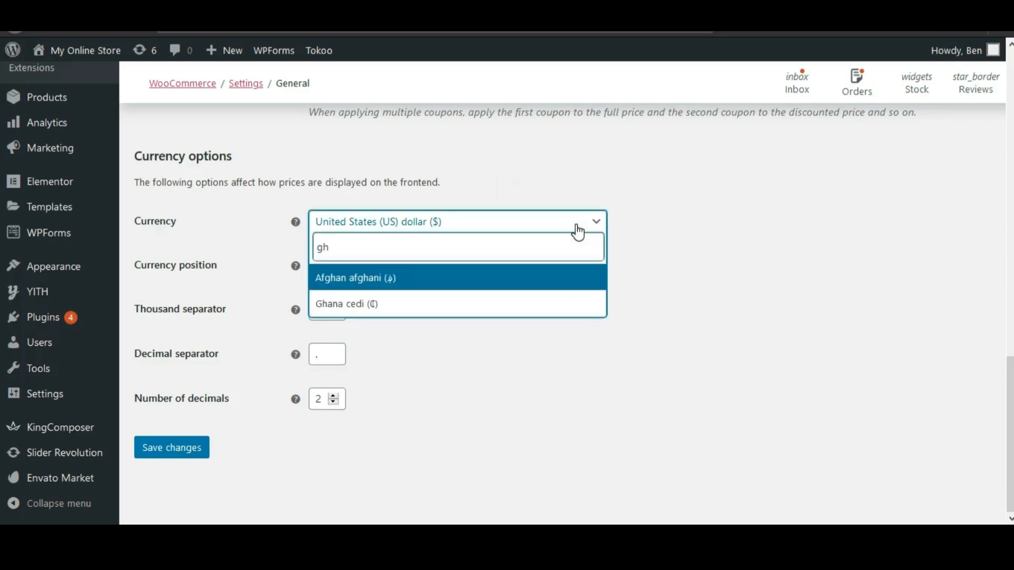
left_click(435, 314)
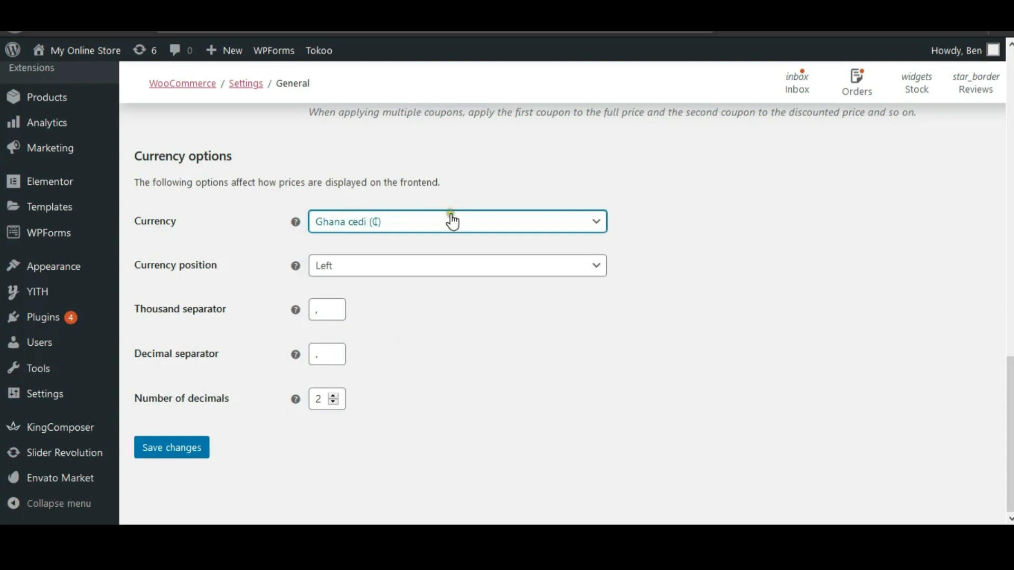
left_click(180, 458)
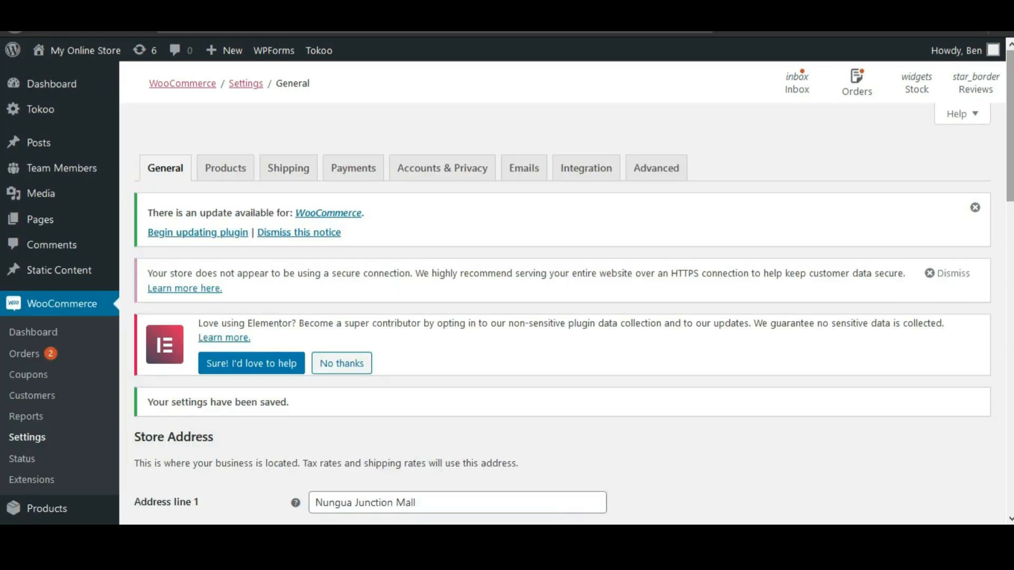
scroll(210, 305, "down", 3)
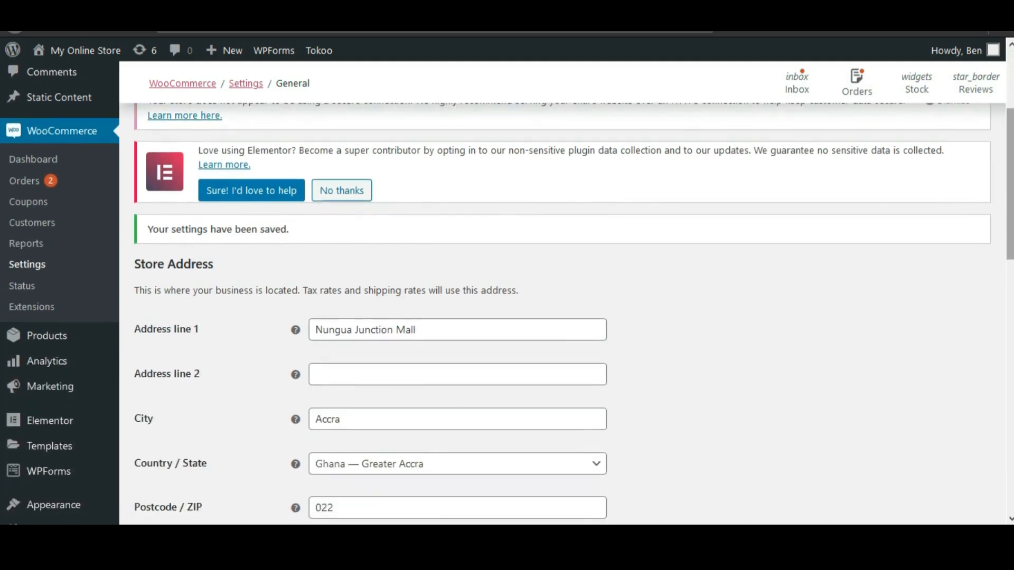
mouse_move(46, 348)
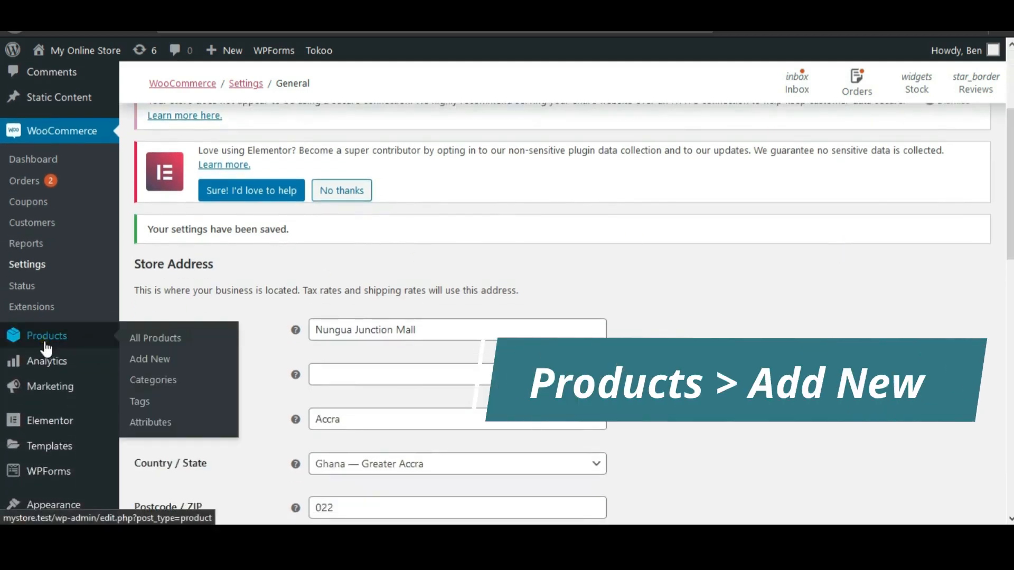
Start a blank new product and scroll through its description, price and other form sections.
left_click(154, 364)
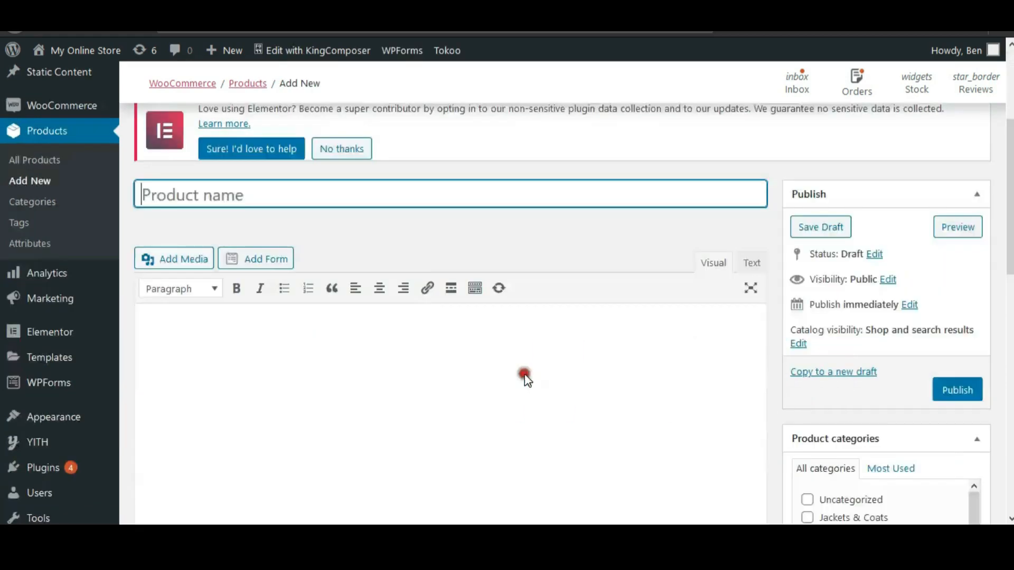
left_click(525, 376)
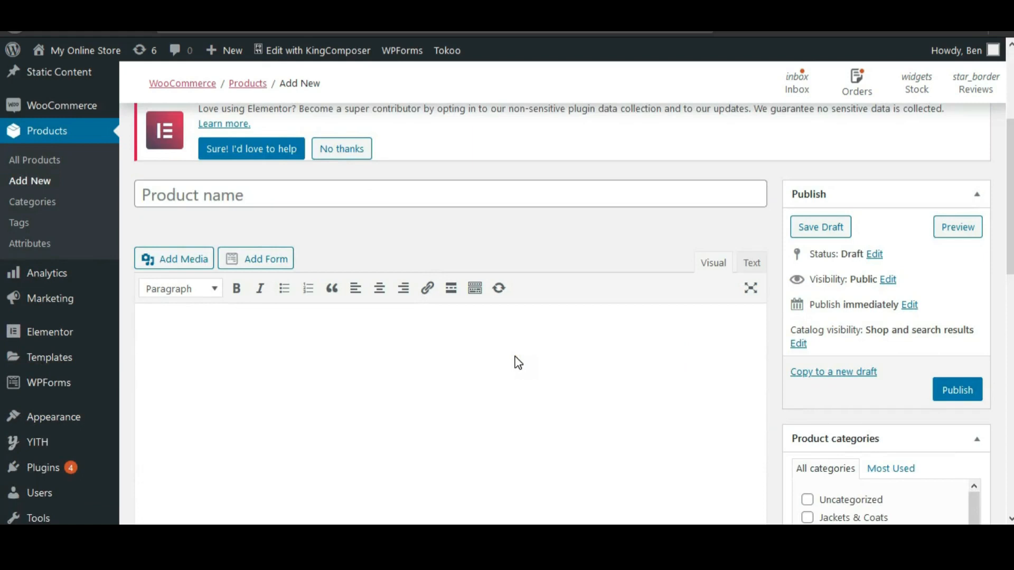
scroll(515, 362, "down", 3)
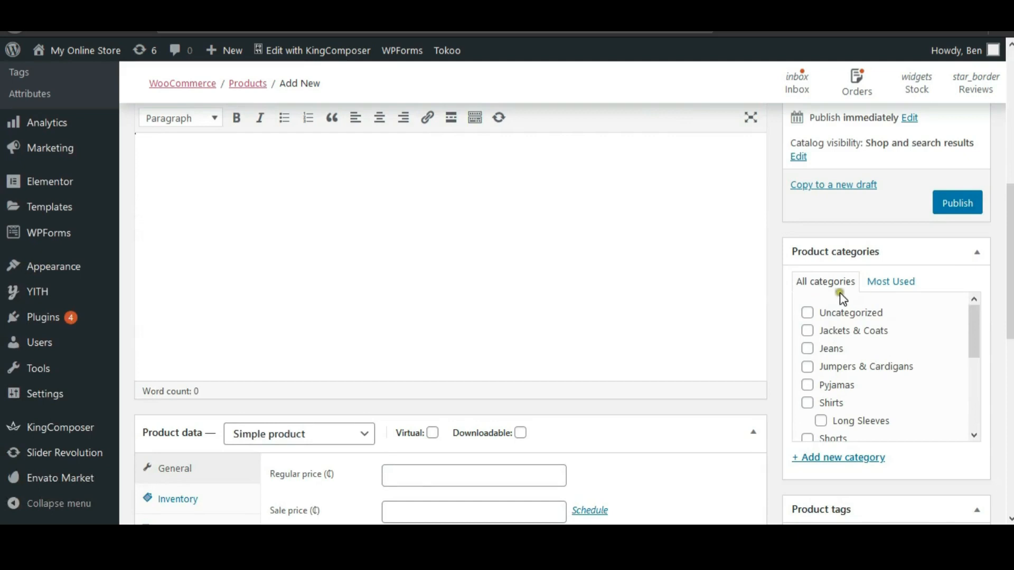
scroll(655, 311, "down", 3)
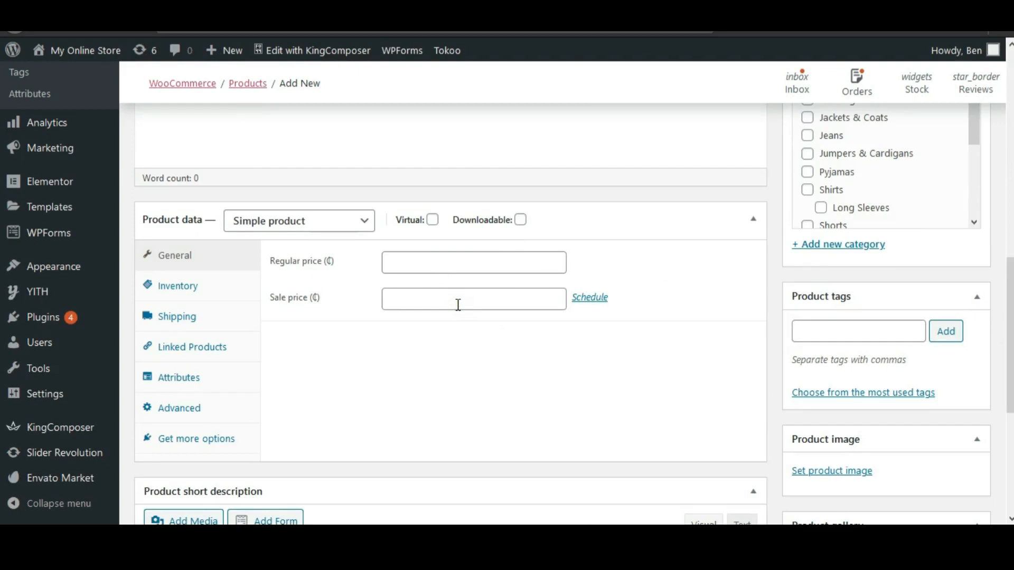
scroll(458, 304, "down", 4)
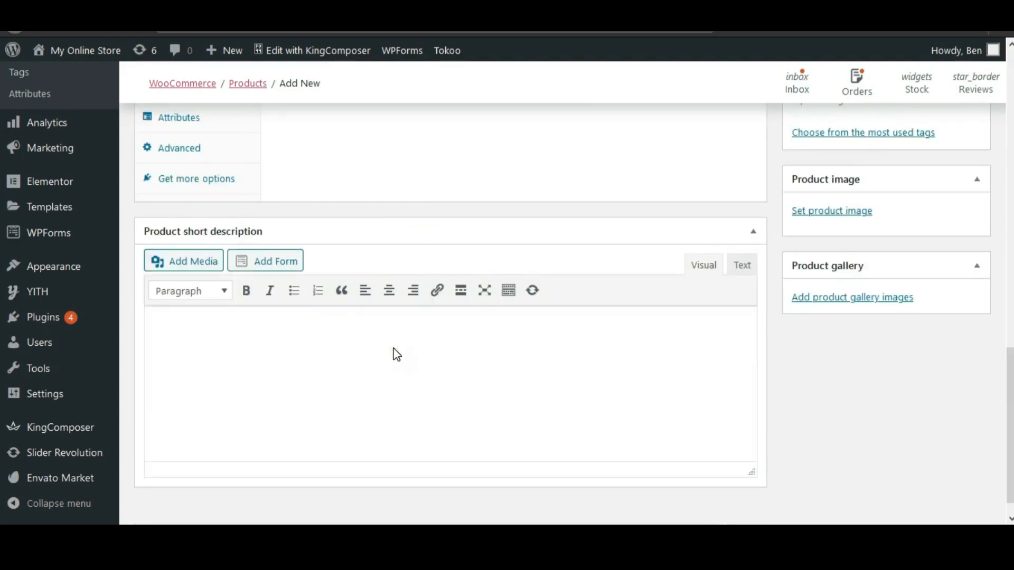
scroll(393, 352, "up", 2)
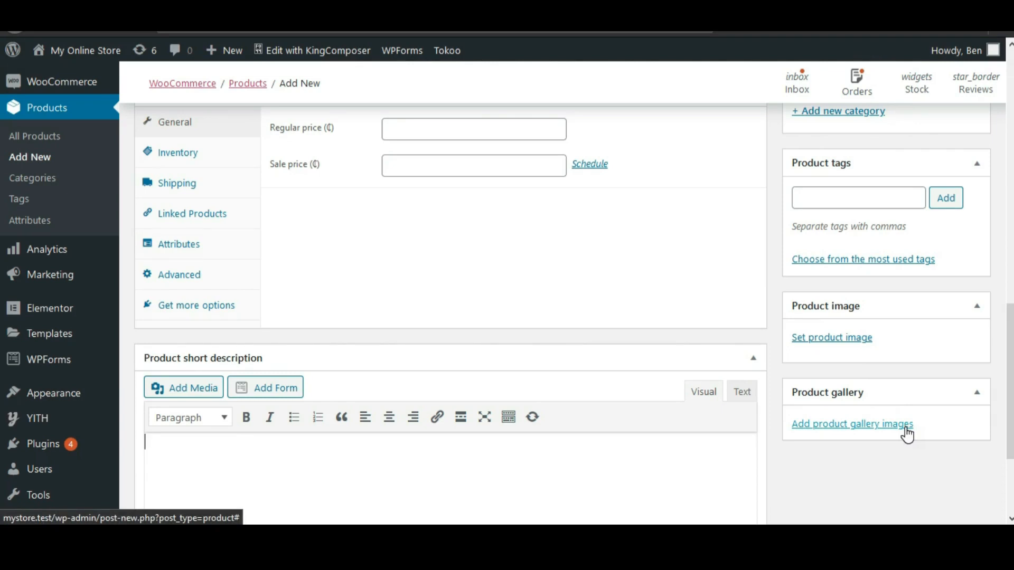
scroll(452, 339, "up", 1)
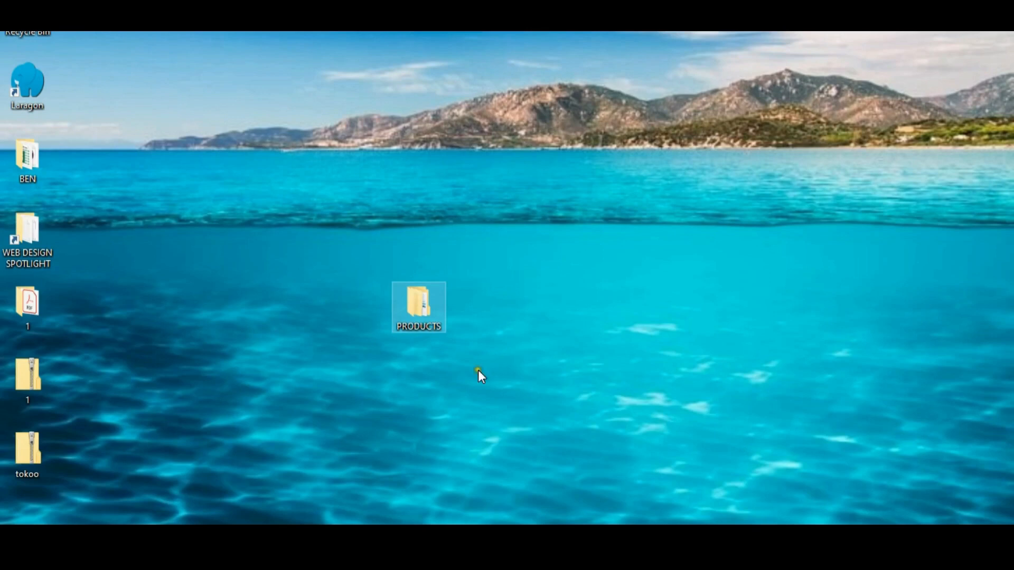
Open PRODUCTS > JACKETS & COATS in File Explorer to view the five suit images.
double_click(418, 306)
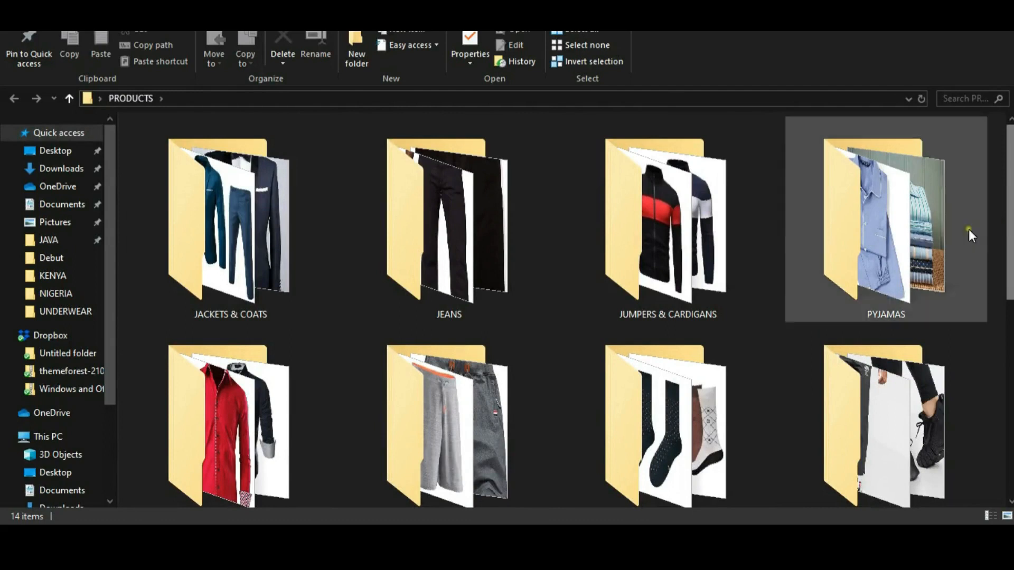
double_click(244, 262)
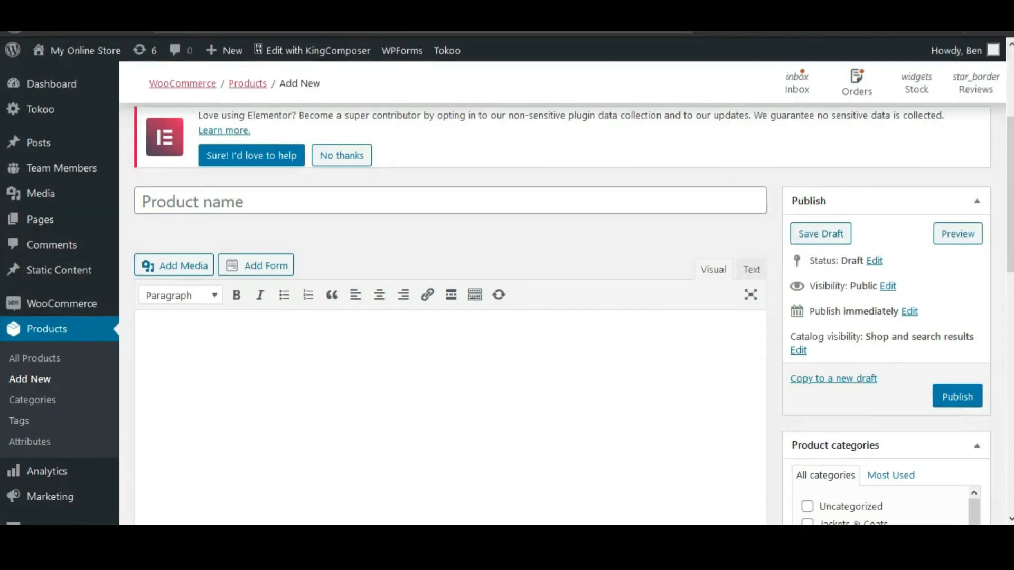
Paste the Botong red notch lapel wedding suit title as the product name, saving a draft.
left_click(464, 207)
type("Botong Men's 3 Pc Red Notch Lapel Wedding Suits Slim Fit Groom Tuxedos")
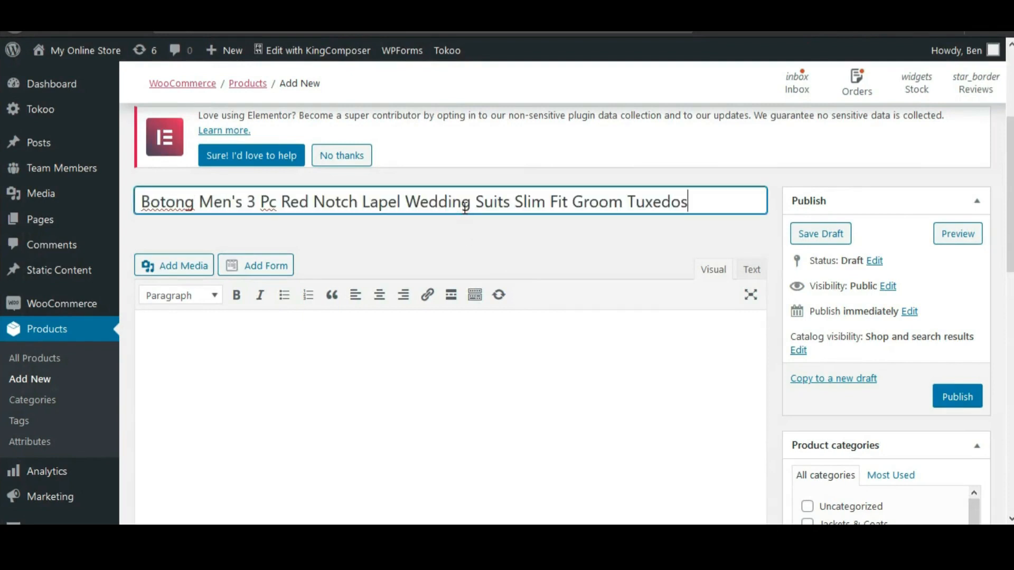
scroll(470, 232, "down", 2)
left_click(473, 255)
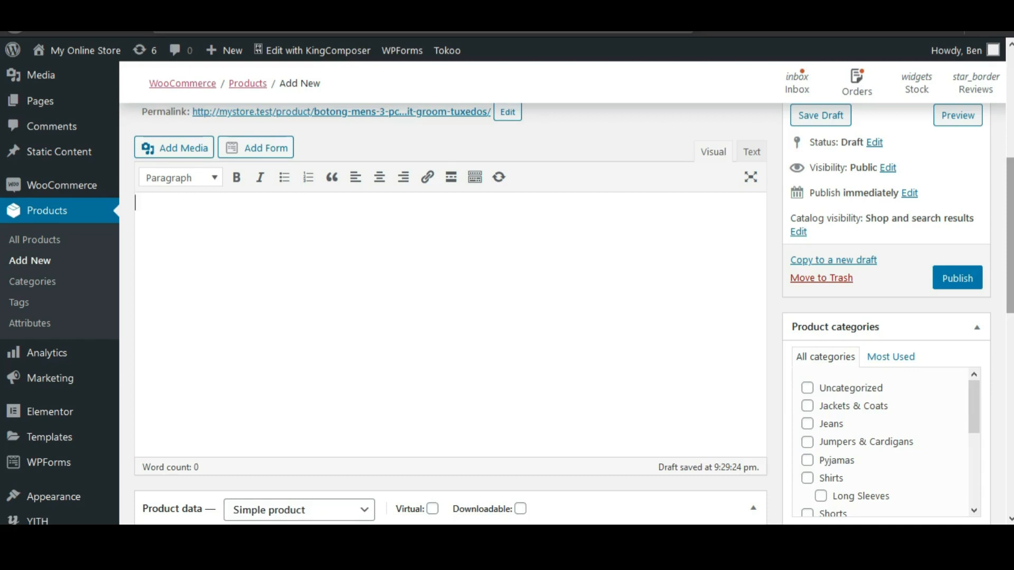
Glance at the suit images folder, then tick Jackets & Coats under Product categories.
scroll(989, 362, "down", 1)
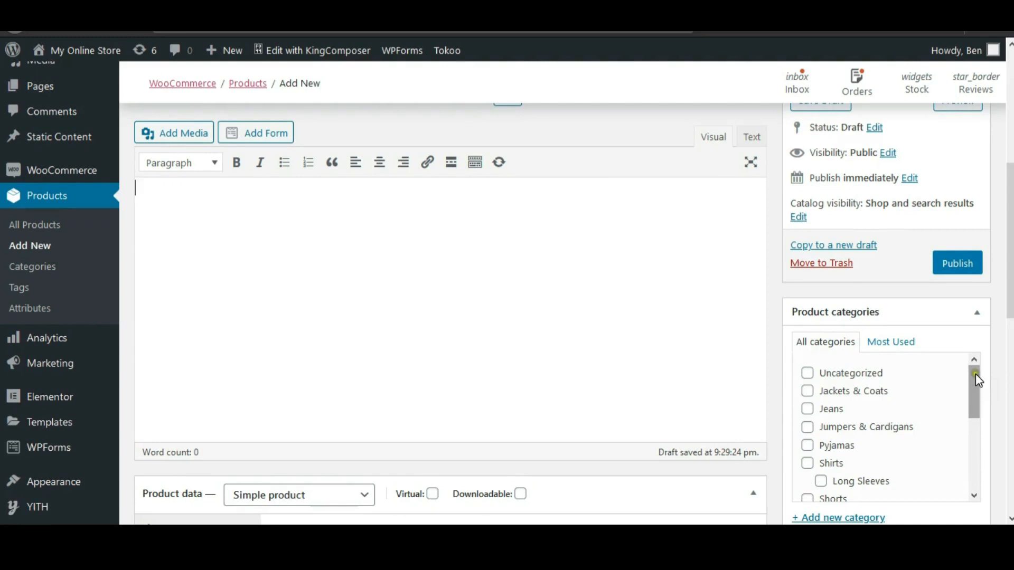
scroll(974, 374, "up", 4)
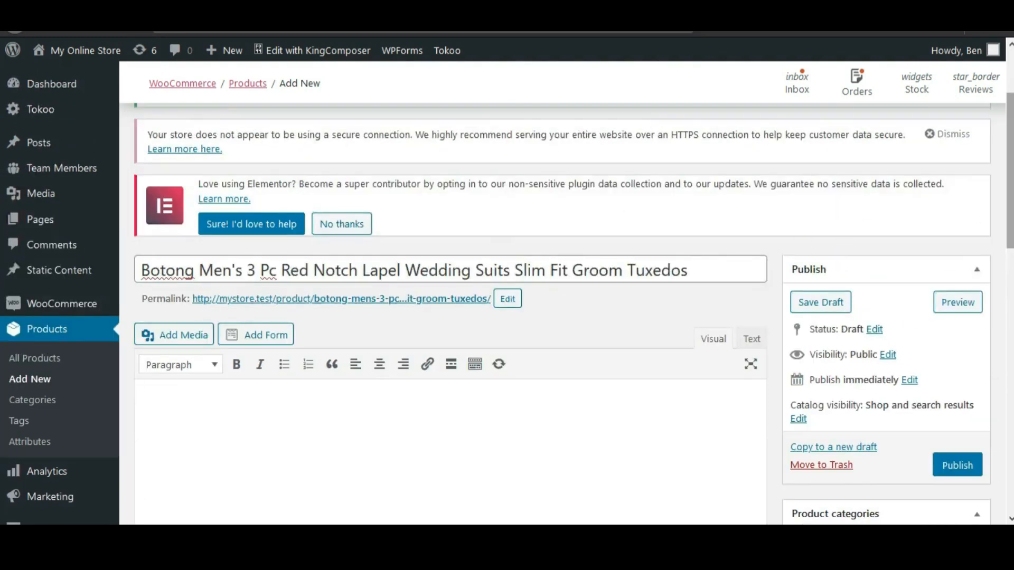
left_click_drag(1009, 207, 1009, 273)
left_click(338, 539)
left_click(69, 98)
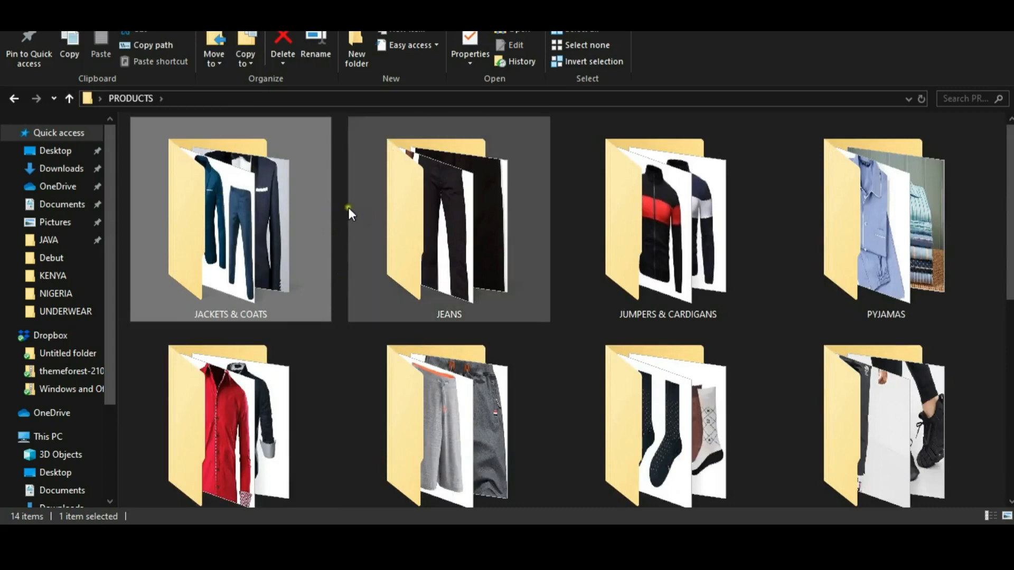
left_click(686, 539)
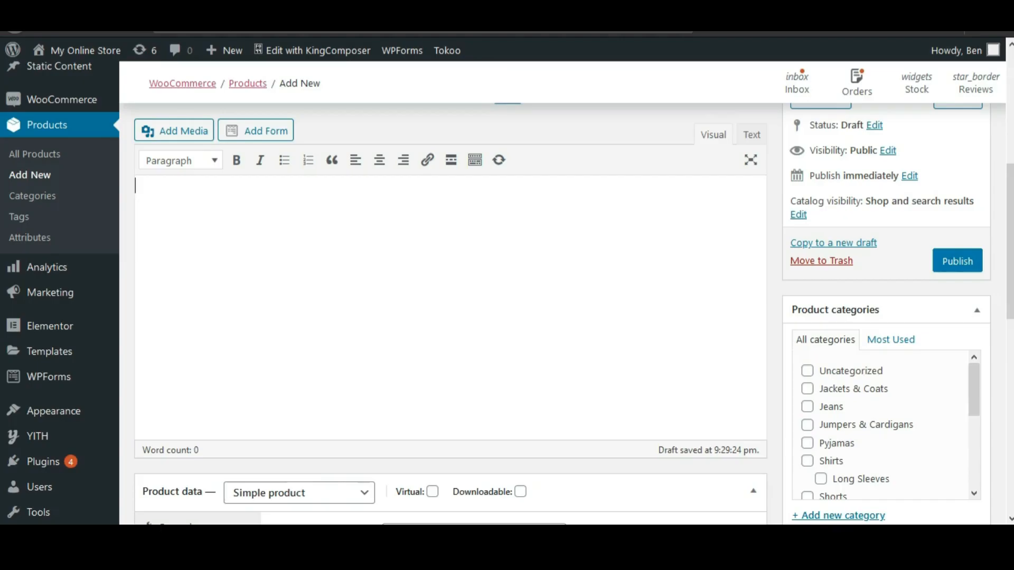
left_click(820, 390)
scroll(498, 328, "down", 5)
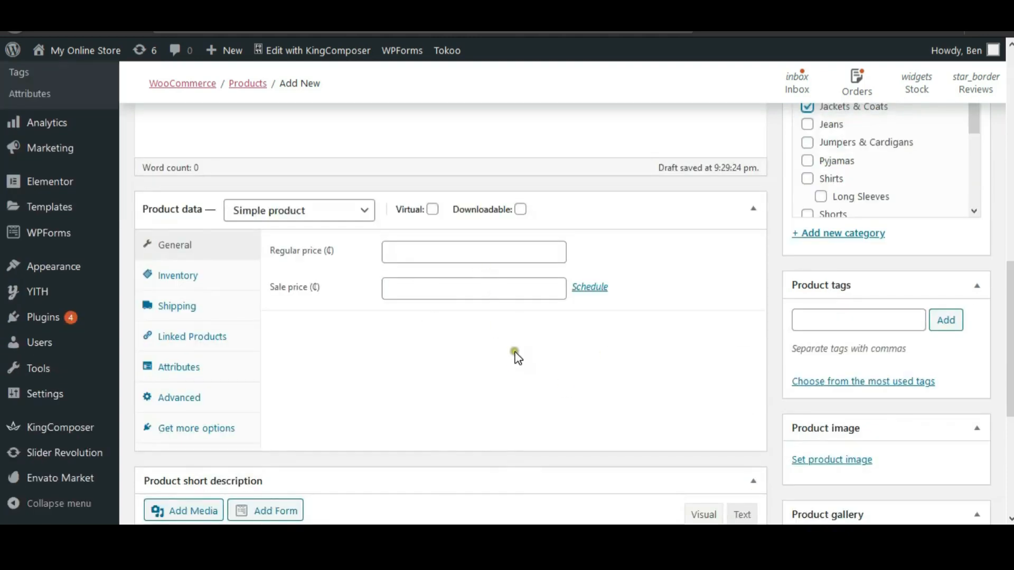
left_click(509, 257)
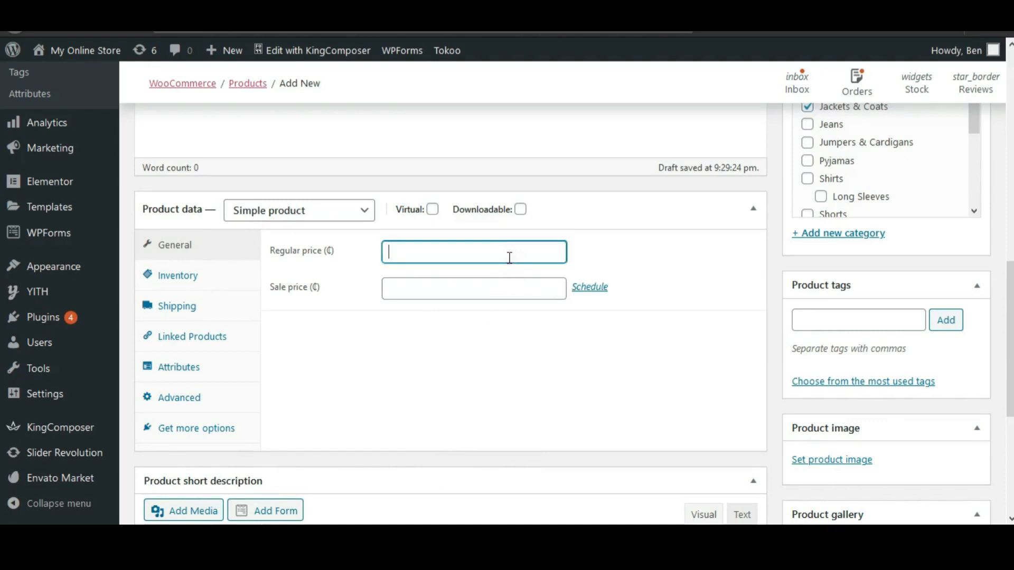
Enter a regular price of 300 and a sale price of 250 for the suit.
type("300")
left_click(509, 287)
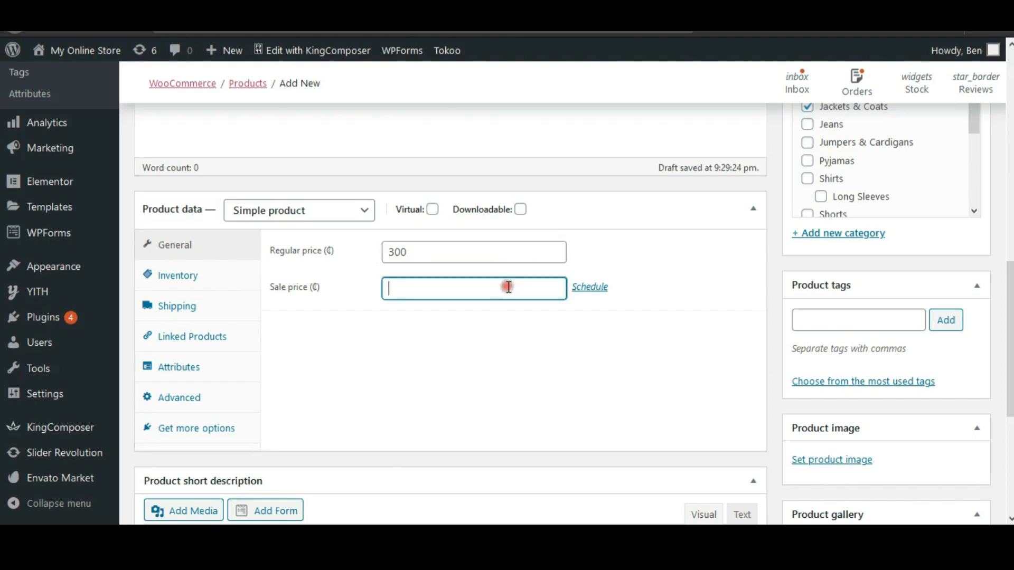
type("250")
scroll(909, 281, "down", 4)
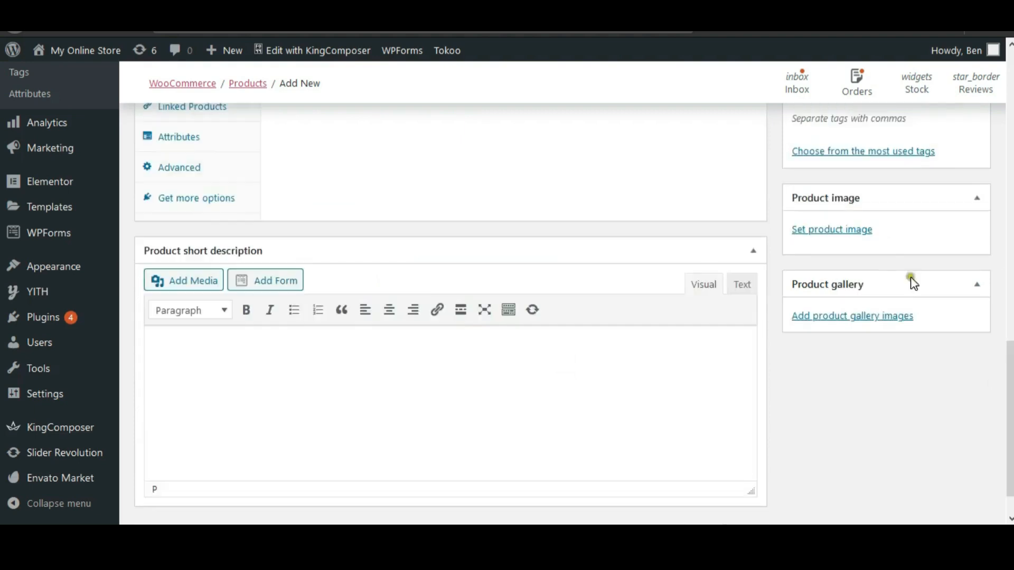
Upload suit photos from PRODUCTS > JACKETS & COATS and set the dark suit as product image.
left_click(840, 230)
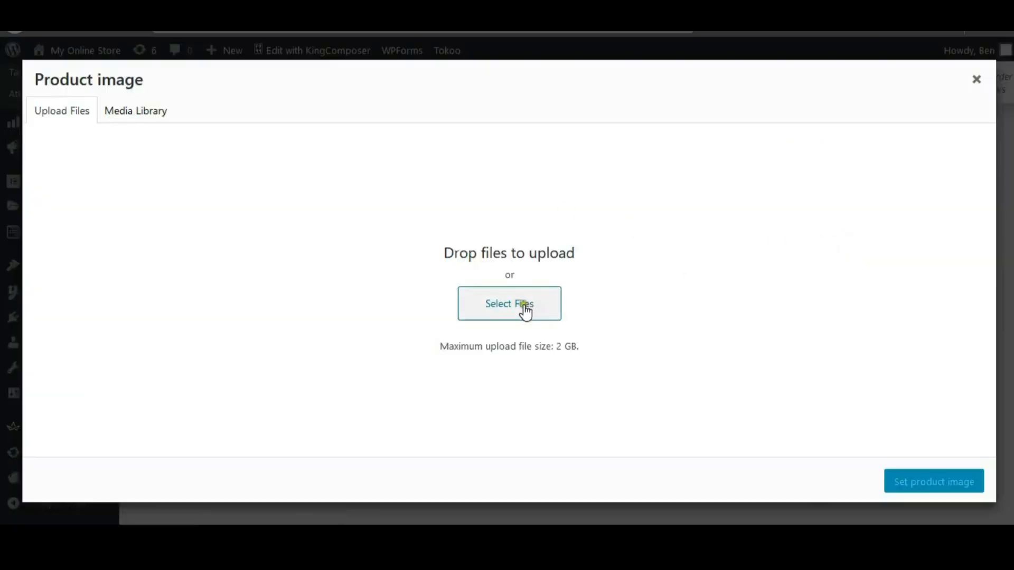
left_click(508, 312)
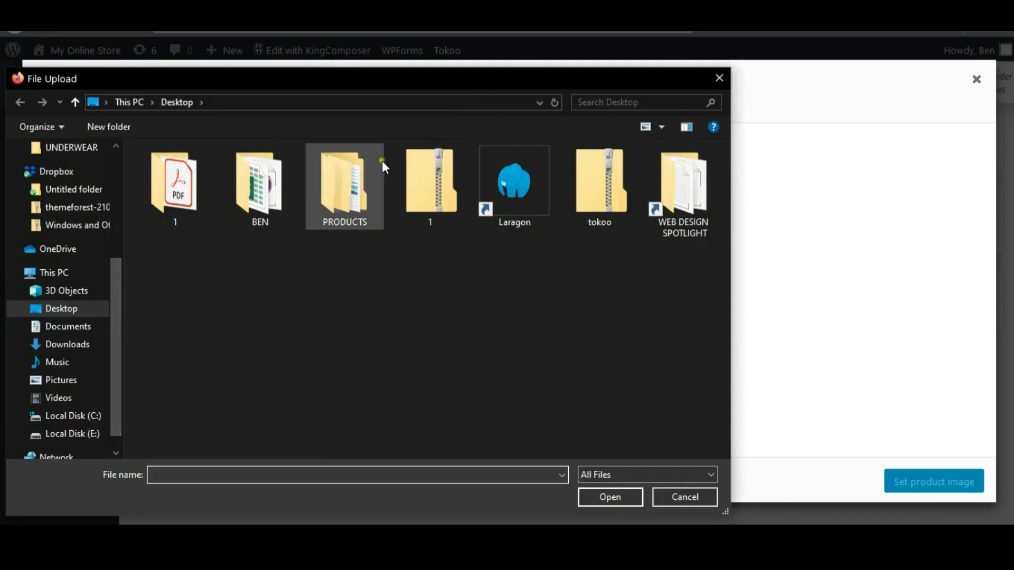
double_click(354, 204)
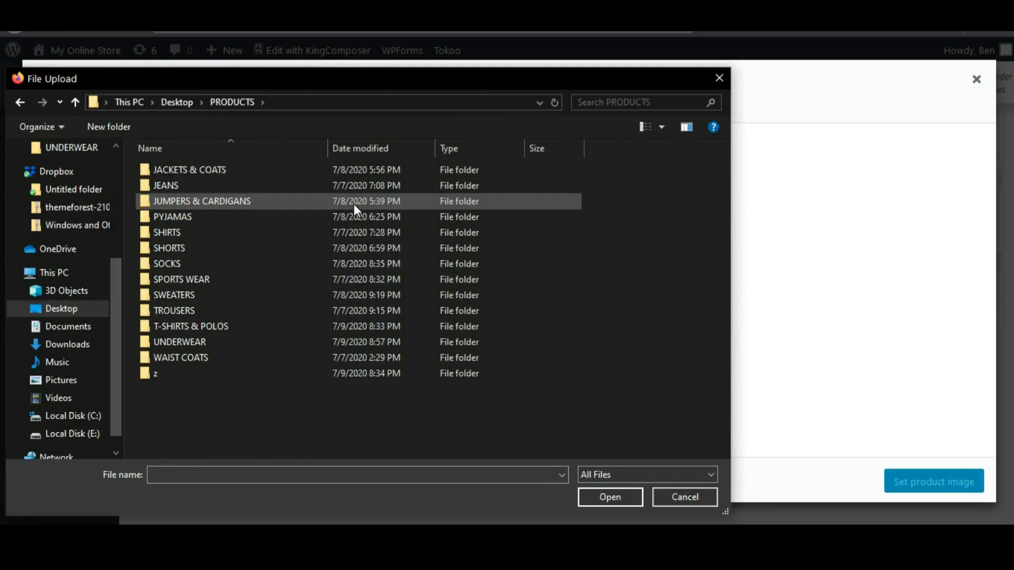
double_click(189, 171)
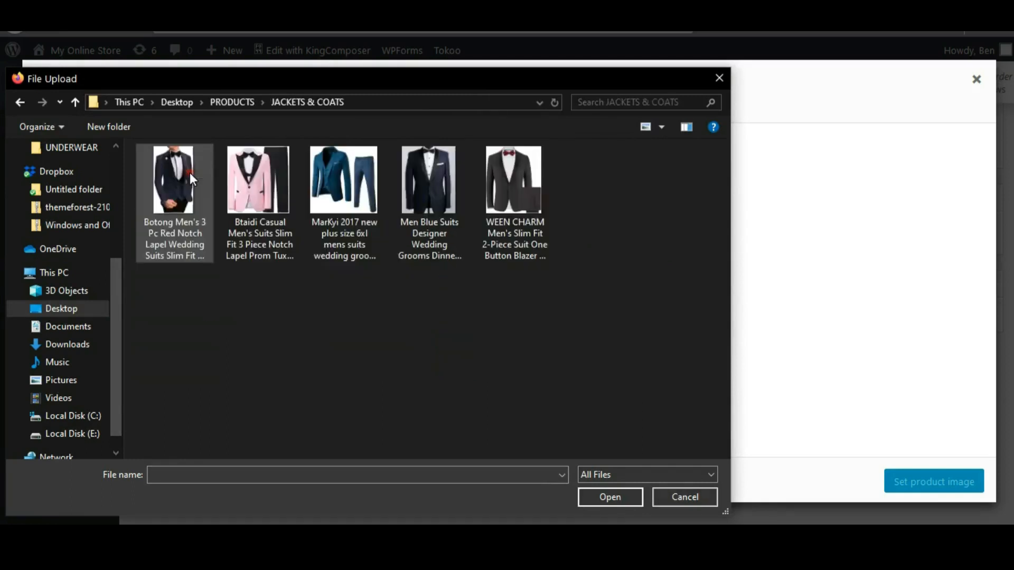
double_click(185, 211)
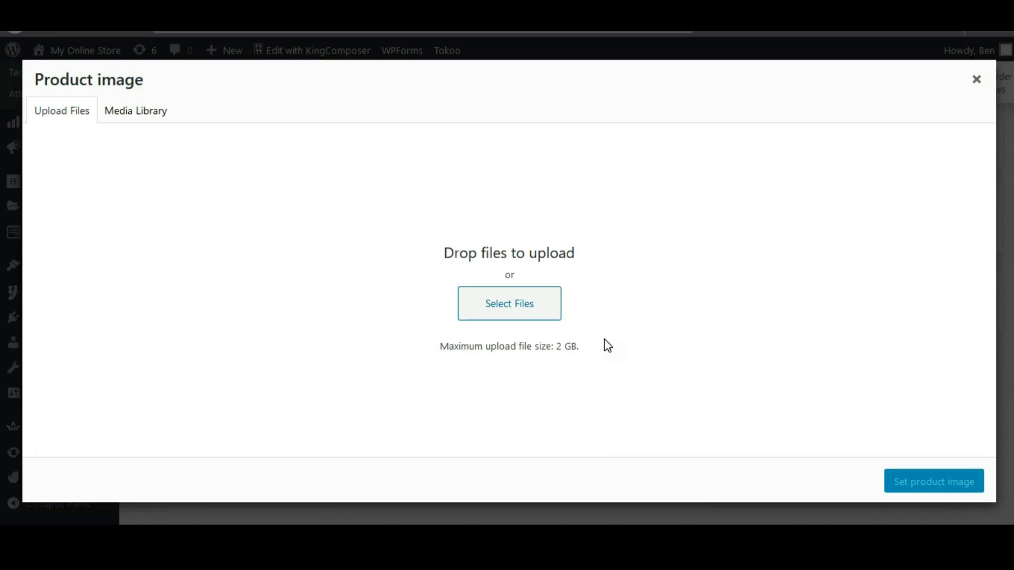
left_click(514, 301)
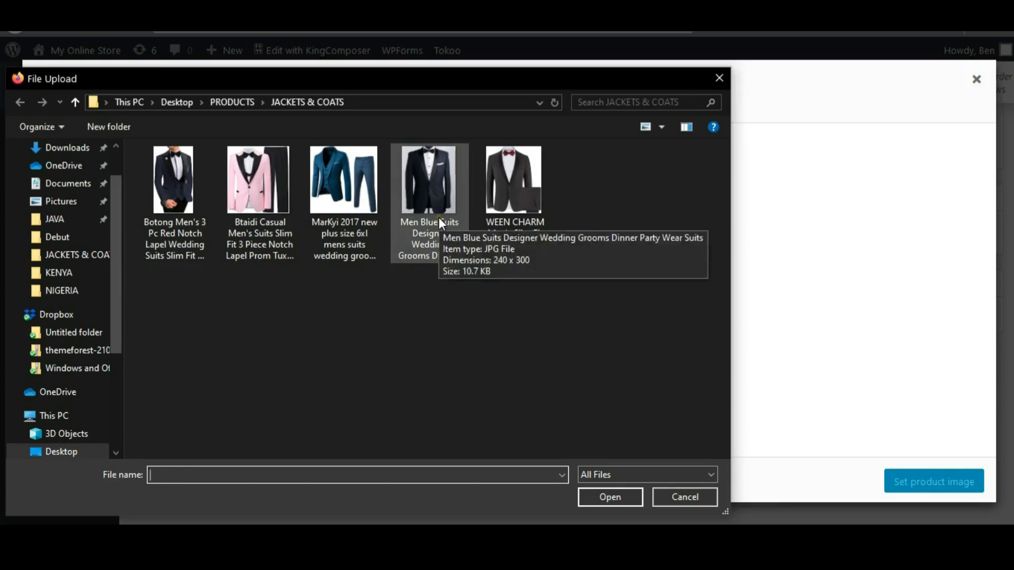
double_click(438, 217)
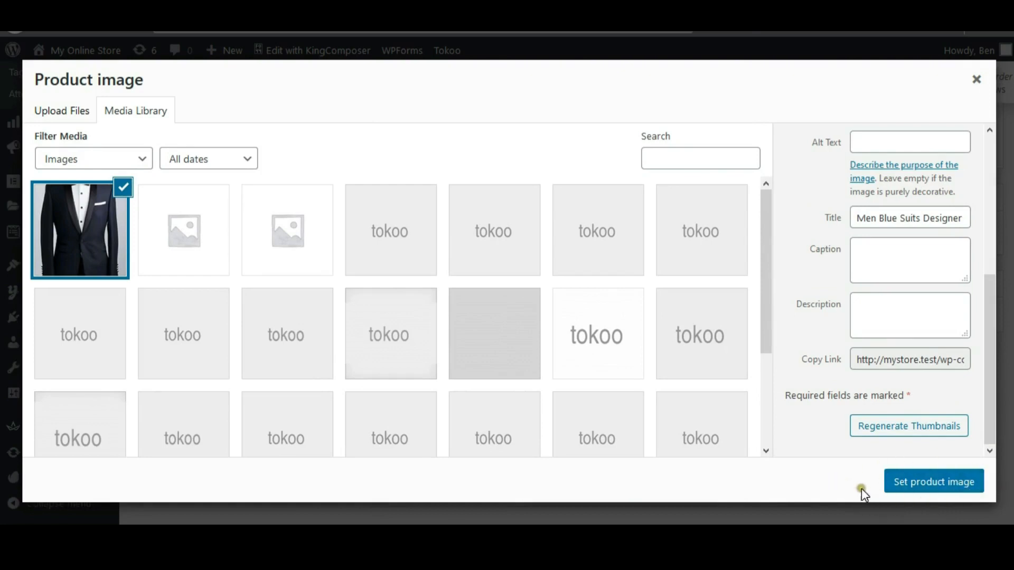
left_click(922, 488)
Publish the Botong red notch lapel wedding suit product.
scroll(921, 488, "up", 10)
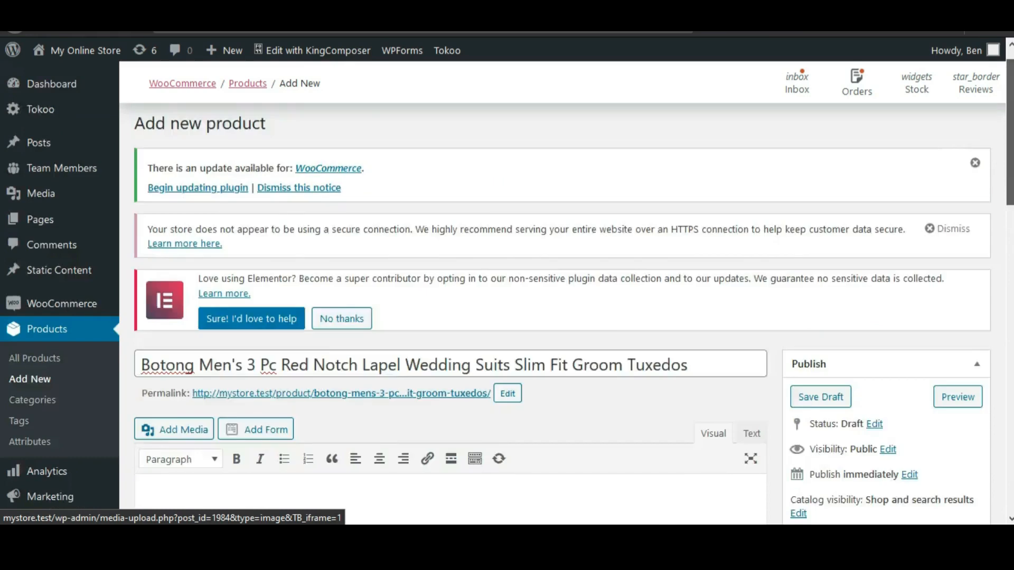
scroll(717, 302, "down", 3)
left_click(957, 324)
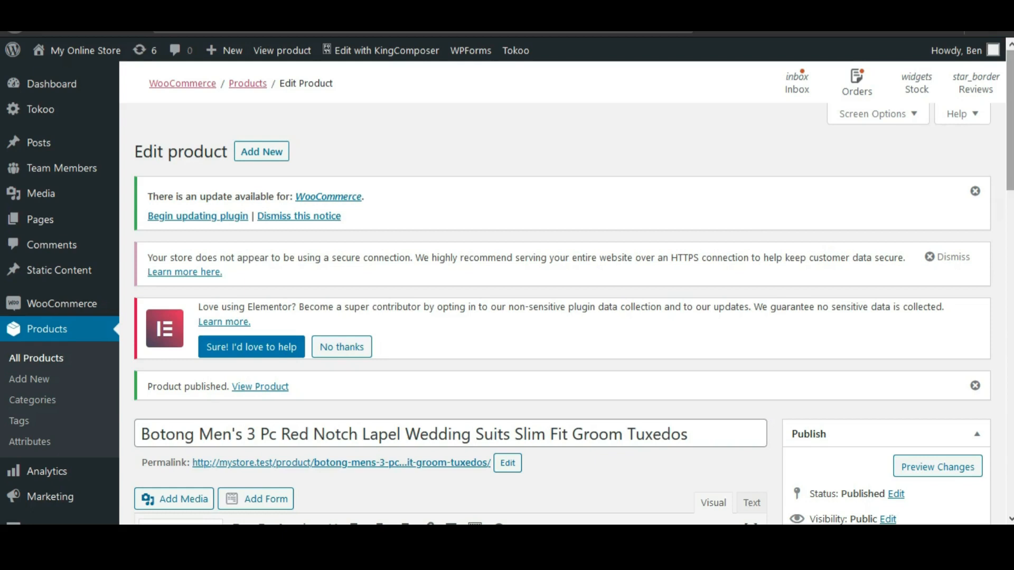
scroll(782, 183, "down", 1)
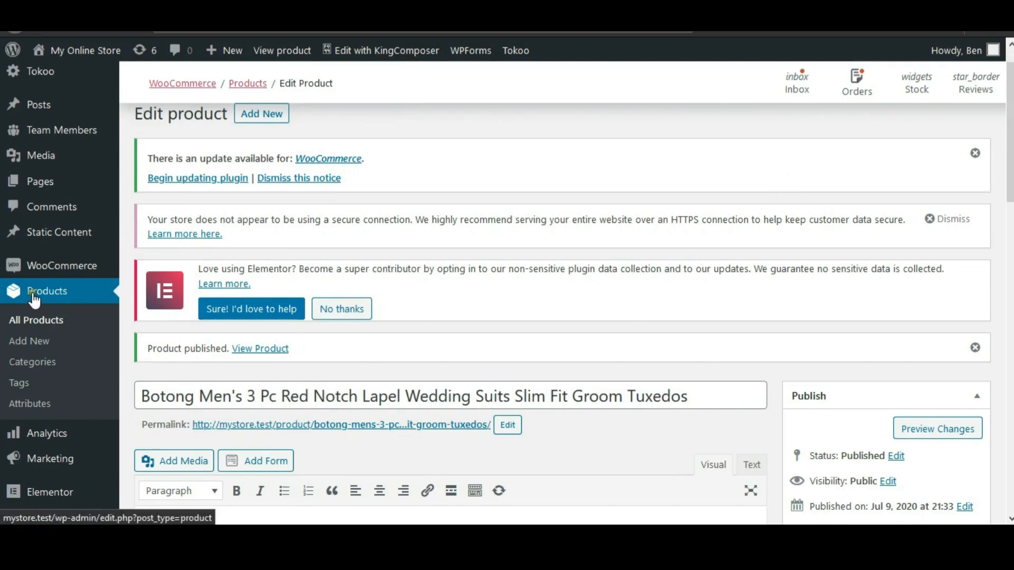
Start a new product titled Wrangler Authentics Men's Classic 5-Pocket Relaxed Fit Flex Jean in Jeans.
left_click(38, 346)
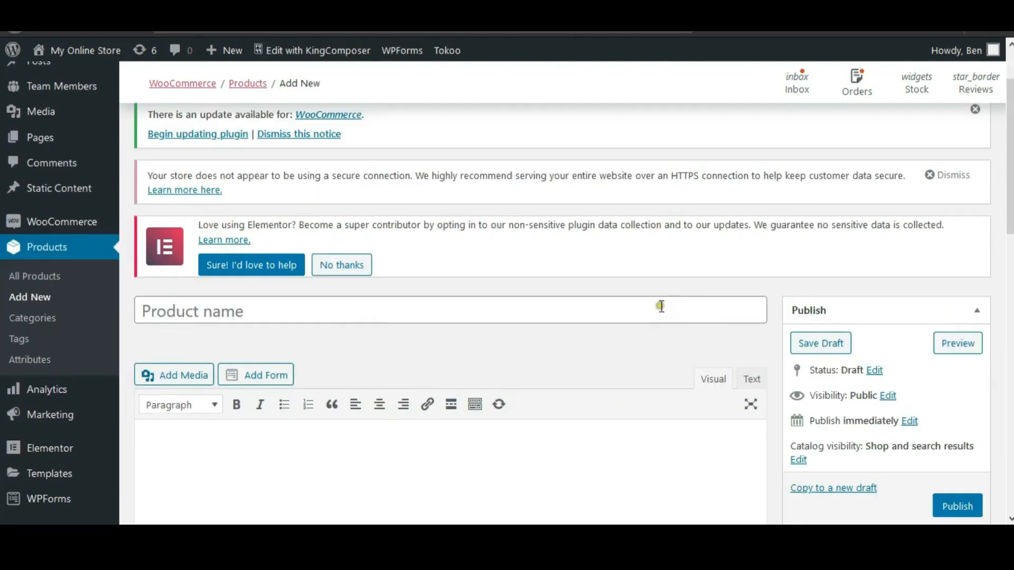
type("Wrangler Authentics Men's Classic 5-Pocket Relaxed Fit Flex Jean")
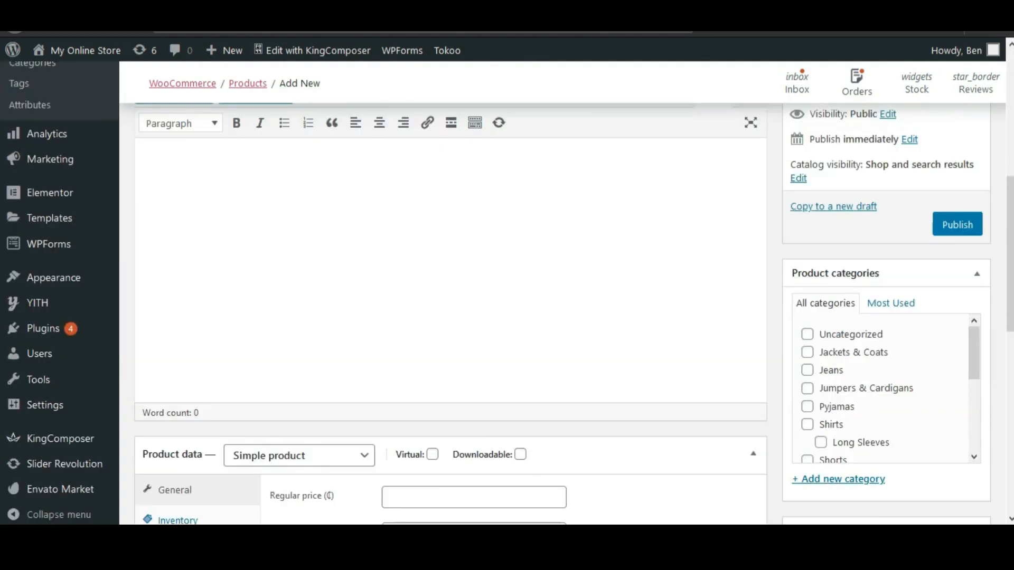
left_click_drag(1011, 297, 1010, 196)
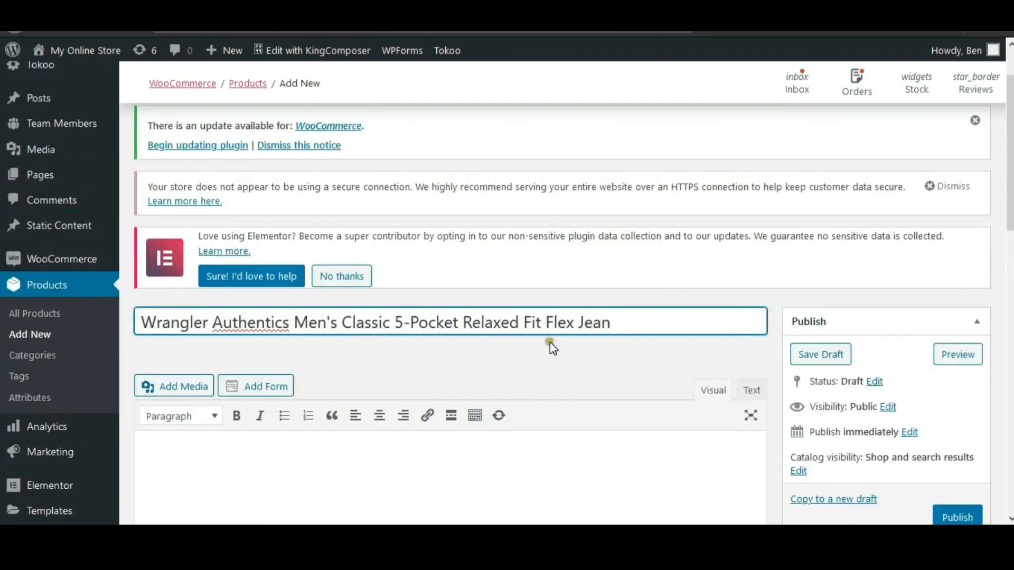
left_click_drag(1010, 196, 1011, 307)
mouse_move(973, 315)
left_mouse_down()
mouse_move(976, 336)
mouse_move(968, 331)
left_mouse_up()
left_click(807, 313)
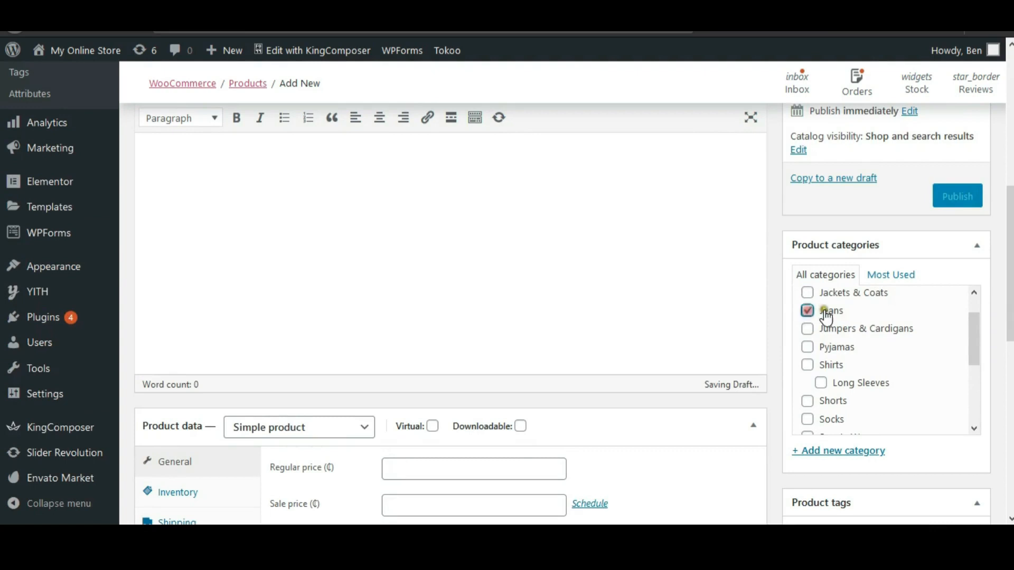
Give the jeans a regular price of 200 and a sale price of 175.
scroll(516, 212, "down", 5)
left_click(522, 216)
type("200")
key("Tab")
scroll(524, 220, "down", 2)
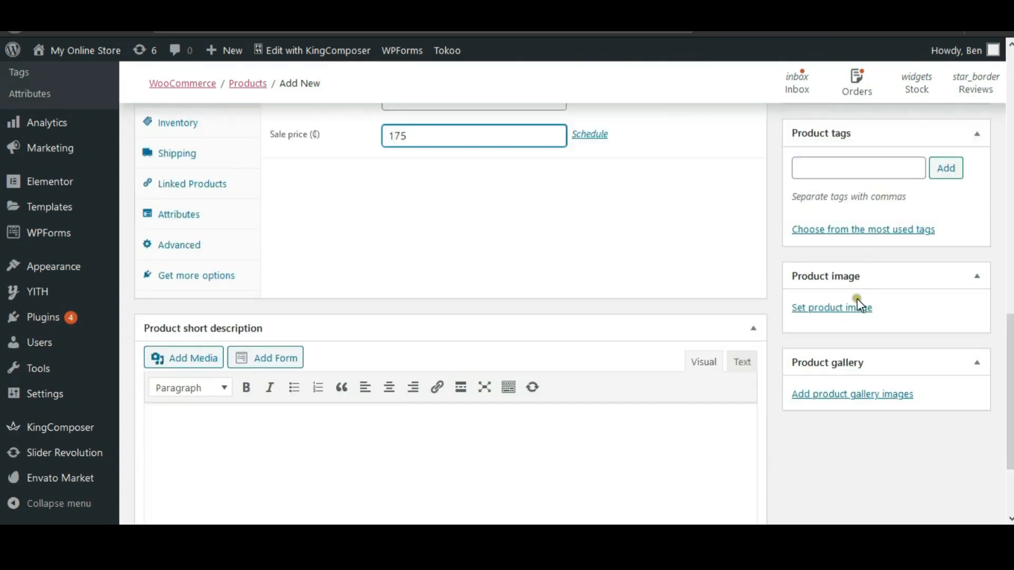
left_click(851, 306)
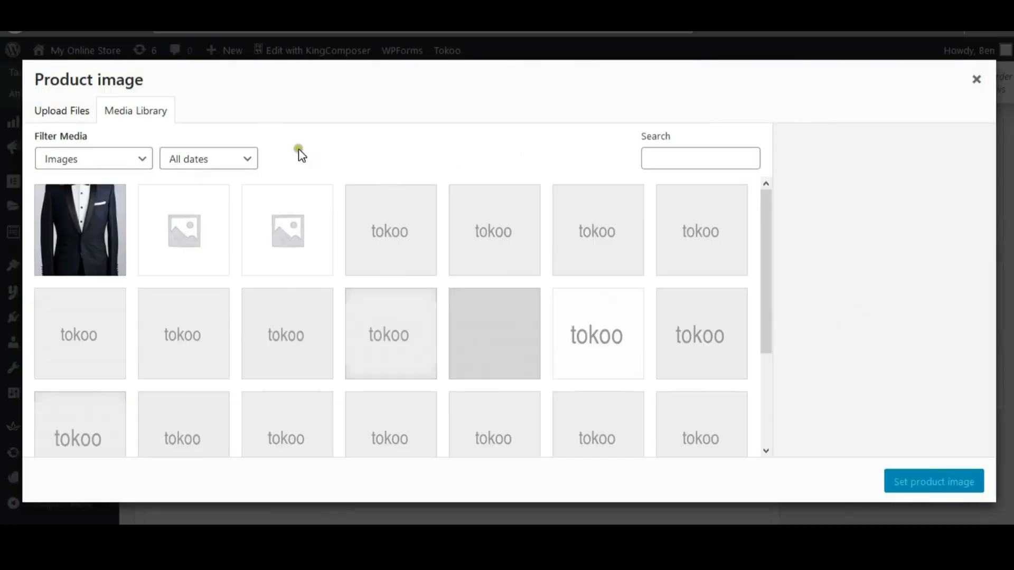
Upload the Wrangler 5-Pocket jeans photo by dragging it from Explorer and set it as product image.
left_click(78, 113)
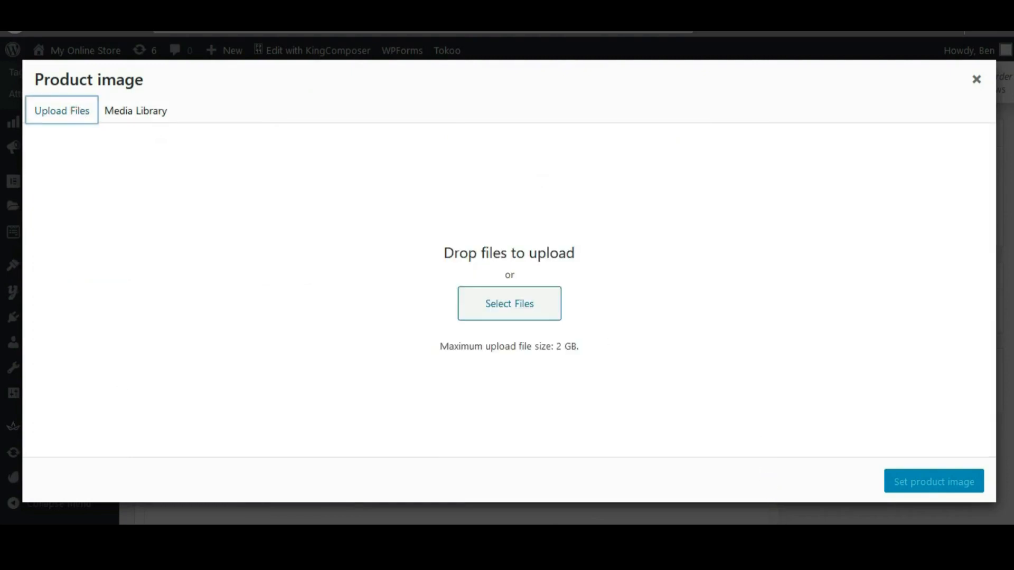
key("alt+Tab")
left_click_drag(502, 255, 813, 262)
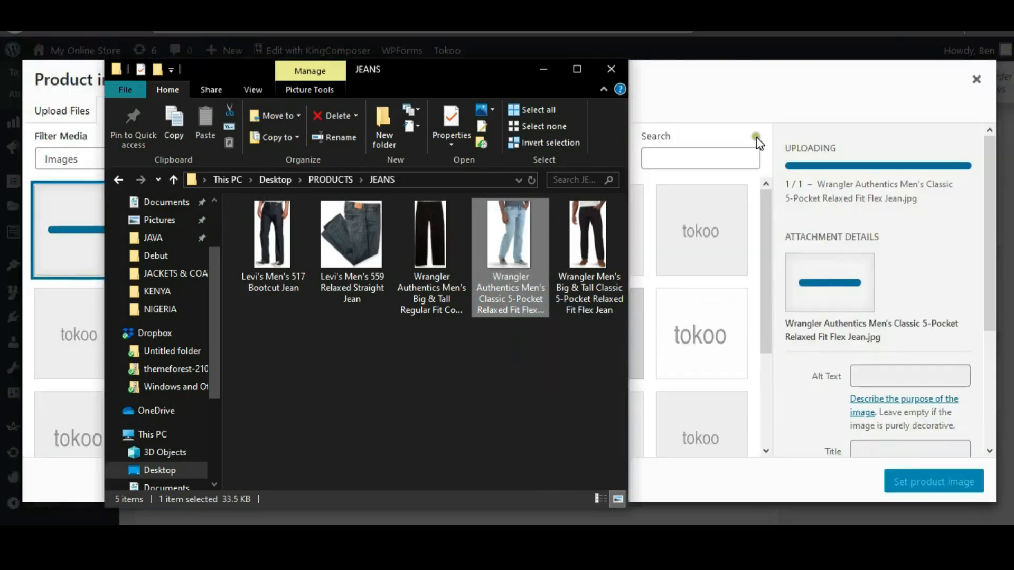
left_click(744, 78)
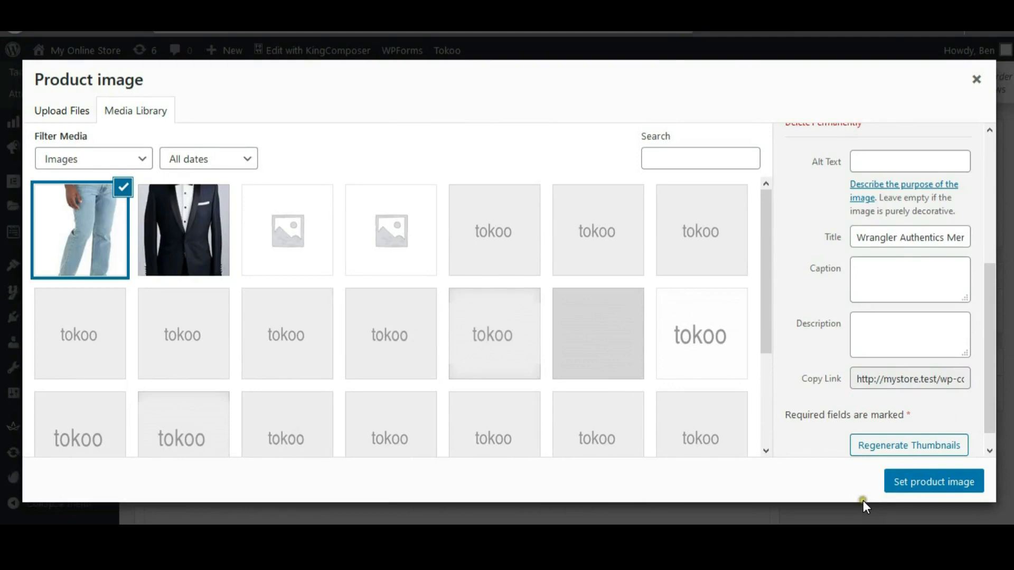
left_click(941, 481)
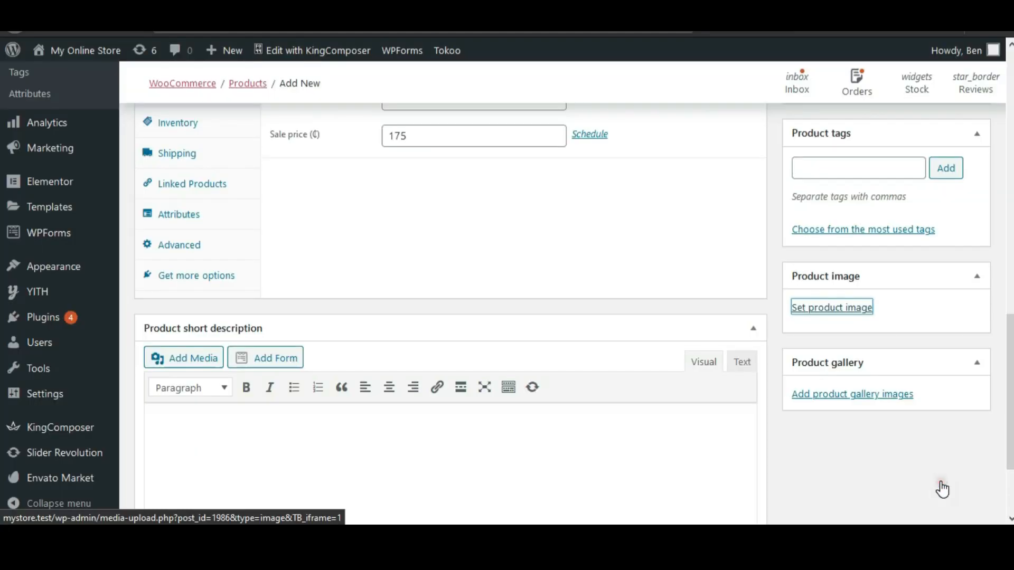
Publish the Wrangler jeans product.
scroll(939, 486, "up", 7)
left_click(953, 242)
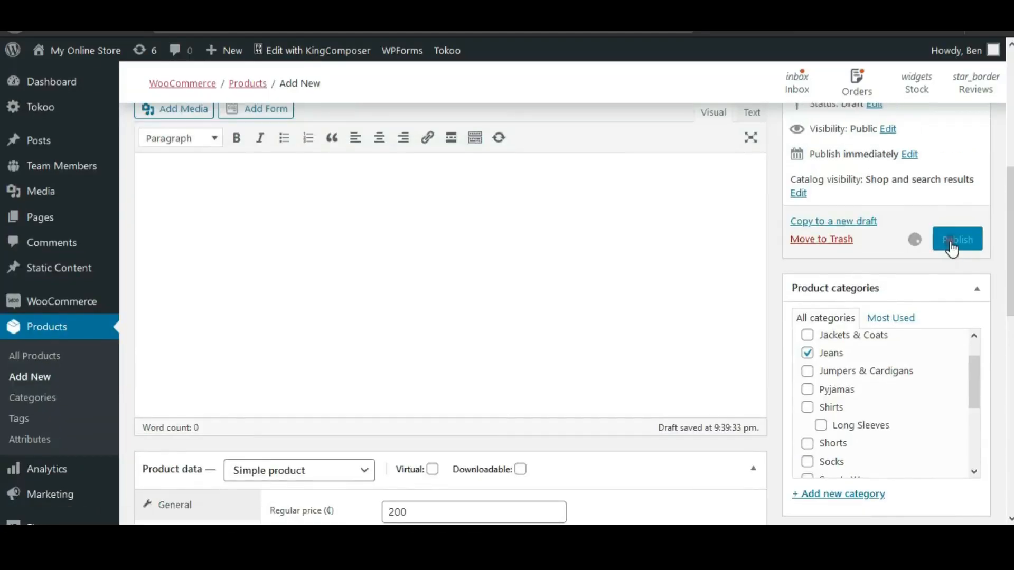
key("alt+Tab")
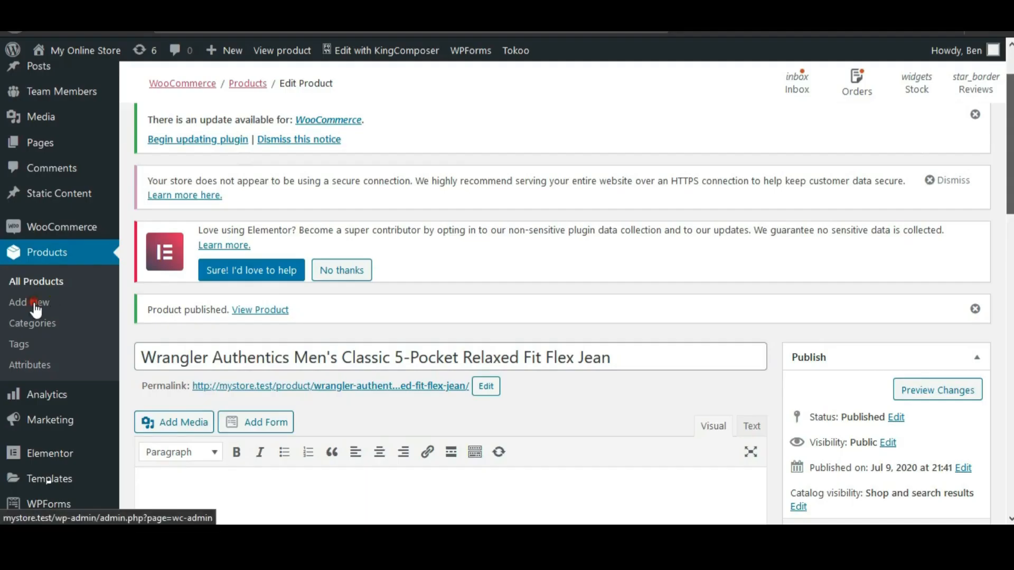
Create a new product from the pasted title and upload the corporate-waistcoat photo as its image.
left_click(34, 304)
type("corporate-waistcoat")
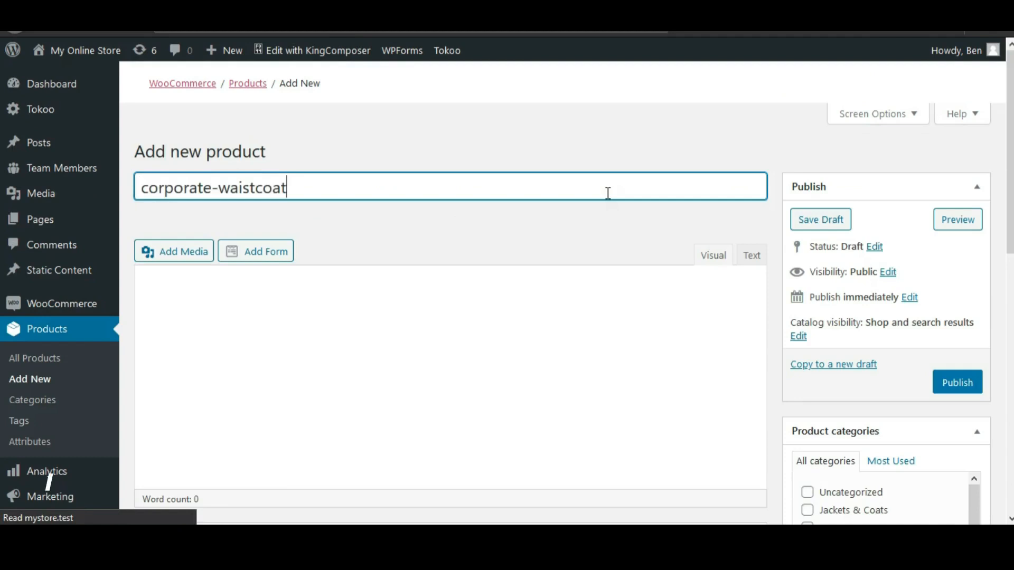
scroll(814, 319, "down", 3)
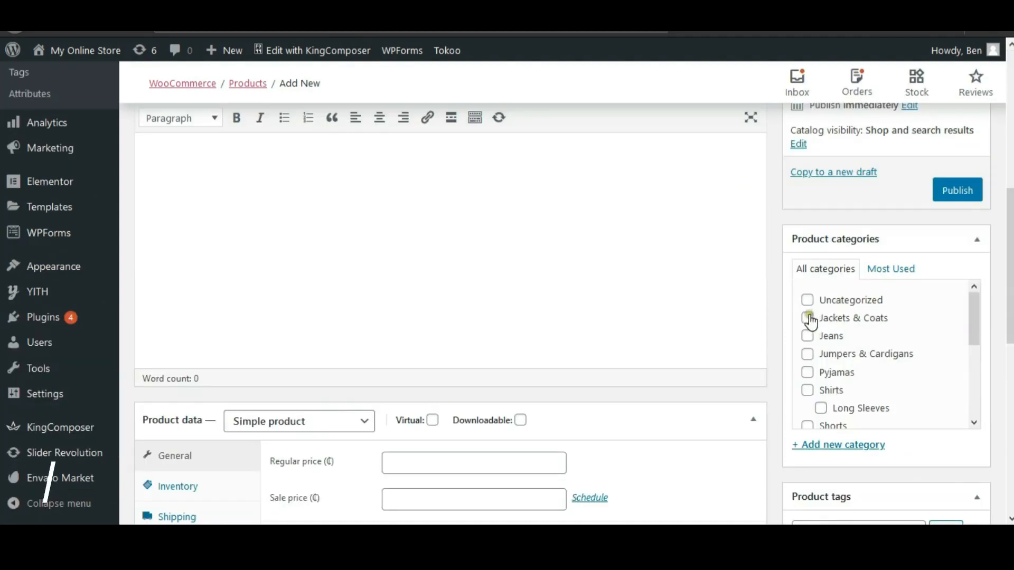
scroll(859, 400, "down", 5)
left_click(859, 399)
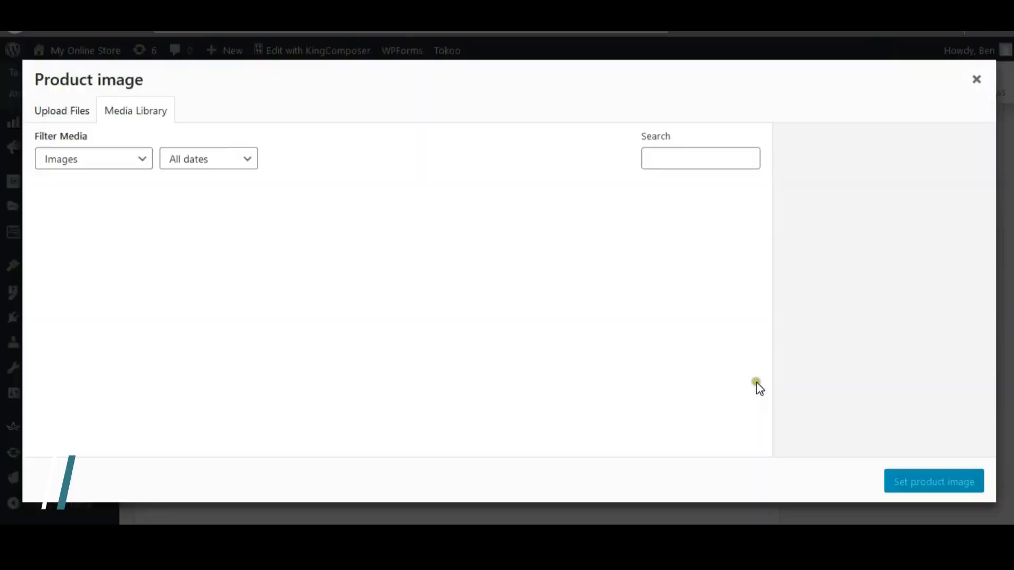
left_click(74, 118)
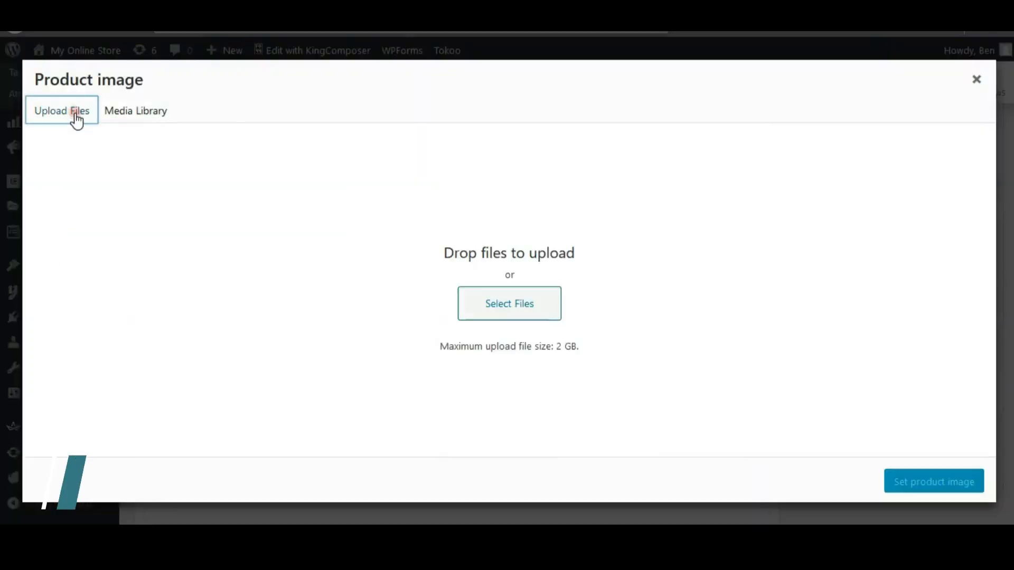
left_click(517, 312)
double_click(185, 169)
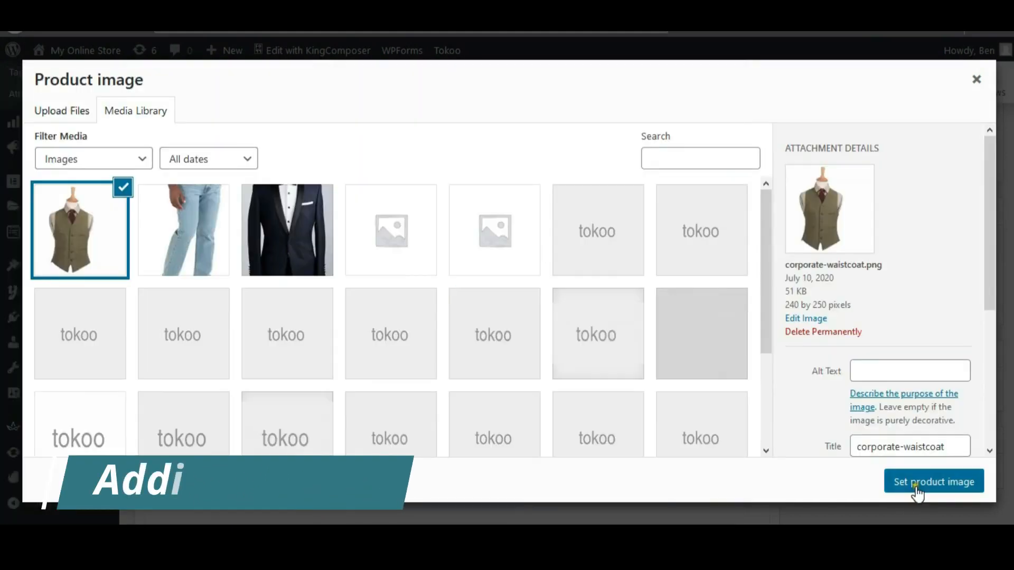
left_click(917, 483)
Price the corporate waistcoat at 350 with a 300 sale price and publish it.
type("350")
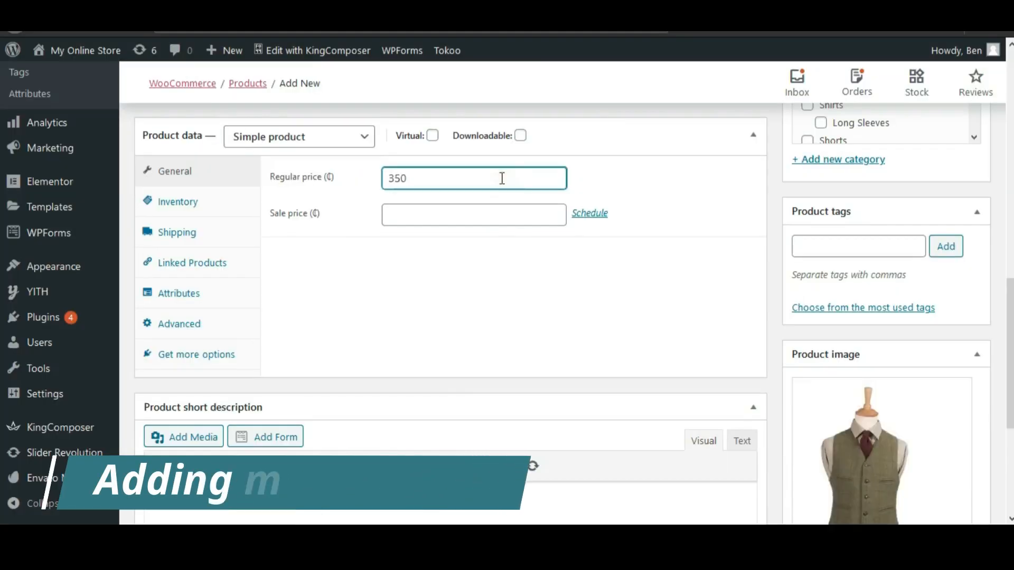
key("Tab")
type("300")
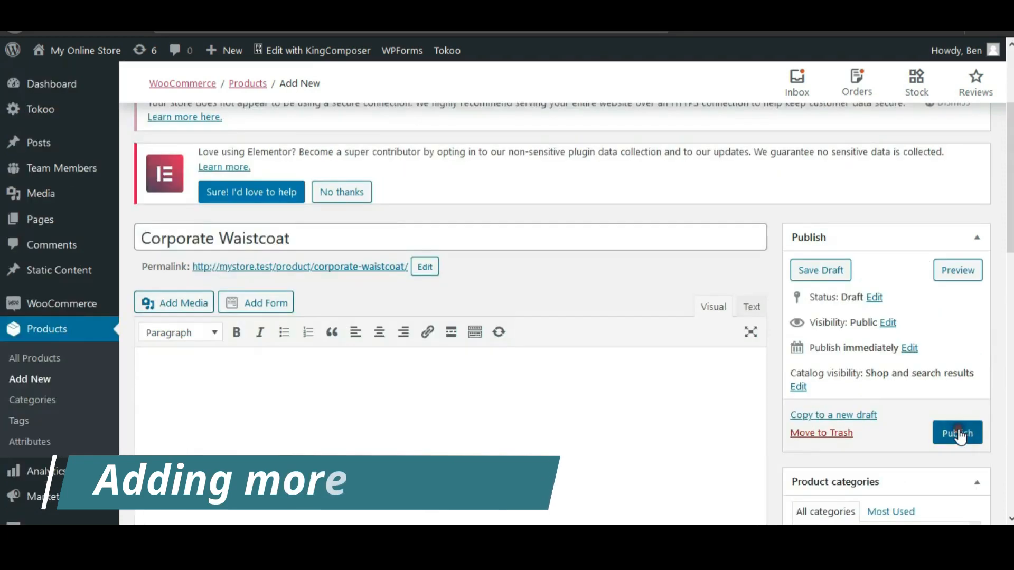
left_click(957, 431)
Create the plaid double-breasted waistcoat in Jackets & Coats with its photo and price 27, then save.
left_click(43, 290)
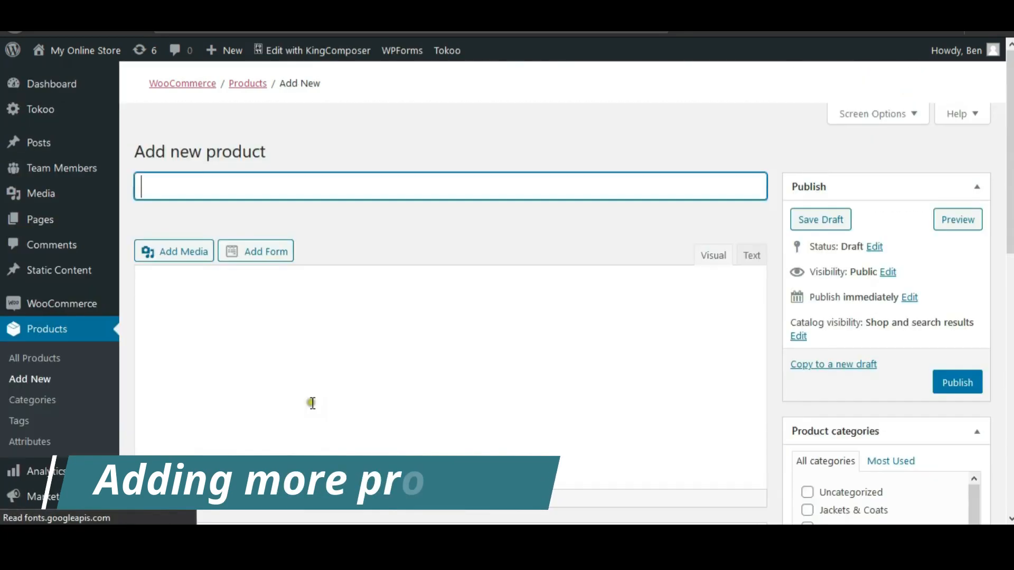
type("Plaid Suit Vest Men Slim Fit Double-Breasted Vest Waistcoat Mens Business Wedding")
scroll(808, 332, "down", 5)
left_click(806, 311)
left_click(851, 298)
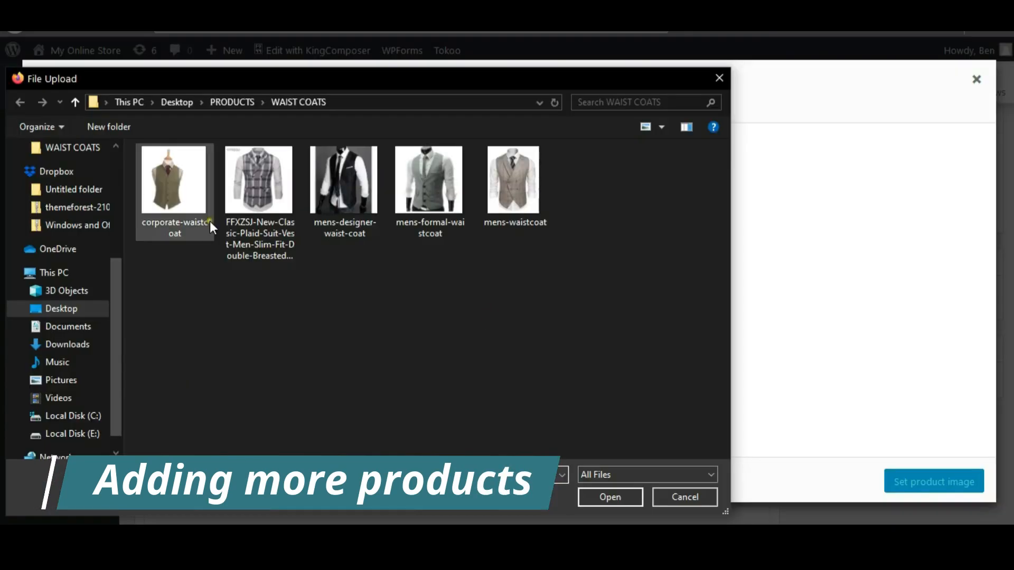
double_click(260, 223)
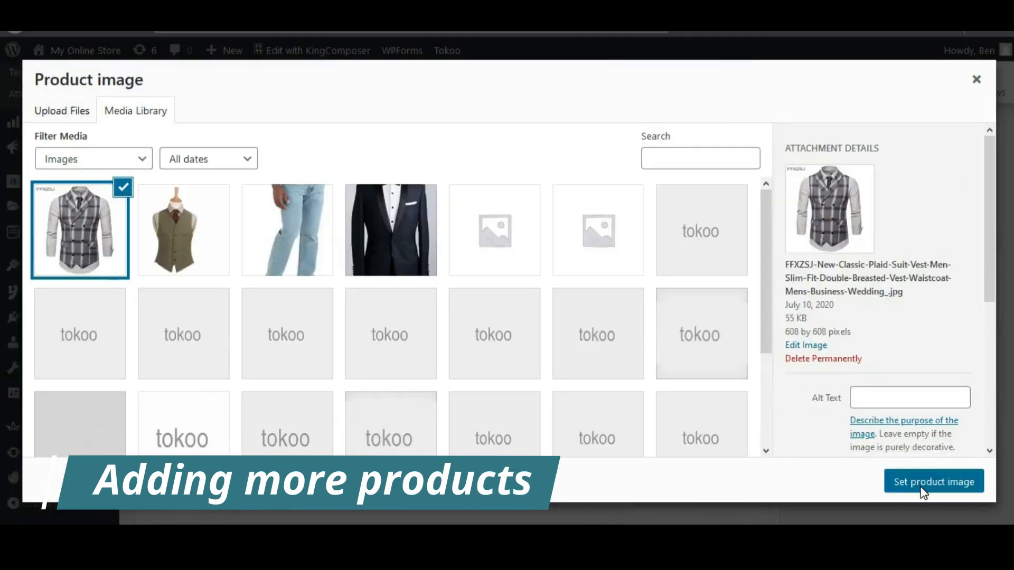
left_click(923, 492)
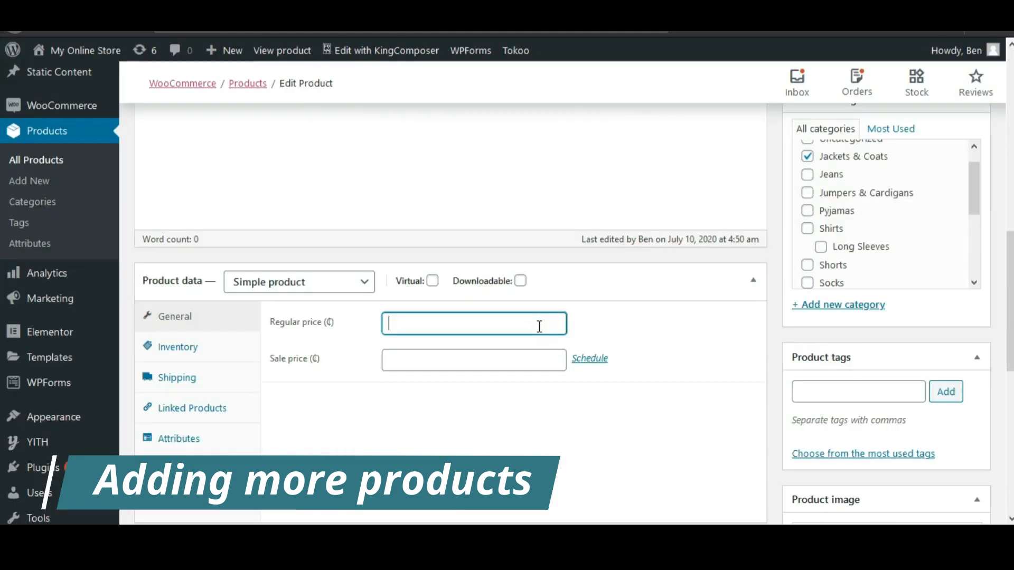
type("27")
scroll(985, 230, "up", 3)
left_click(966, 201)
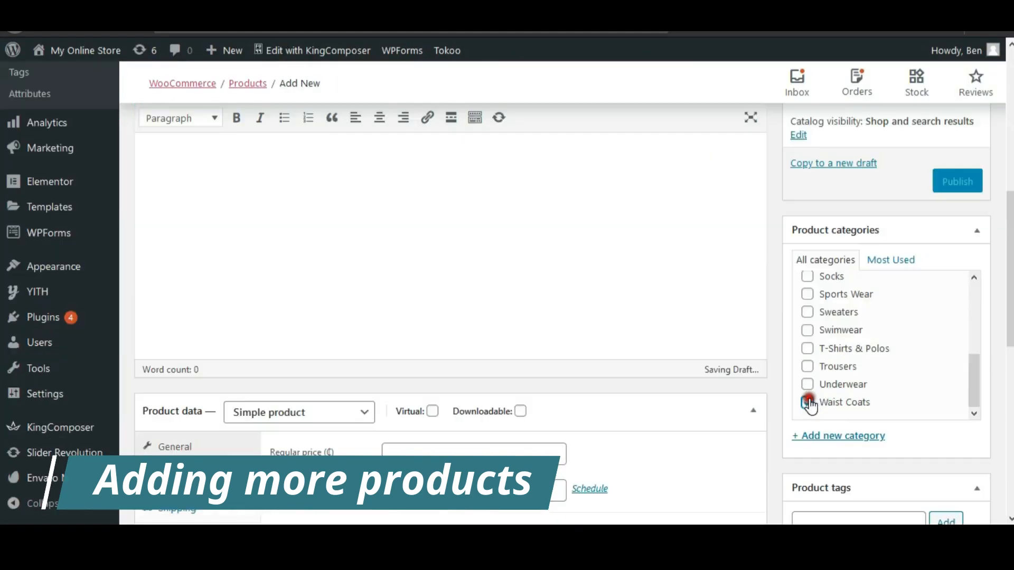
File Men's Designer Waist Coat under Waist Coats, set its uploaded photo, and publish it.
left_click(806, 401)
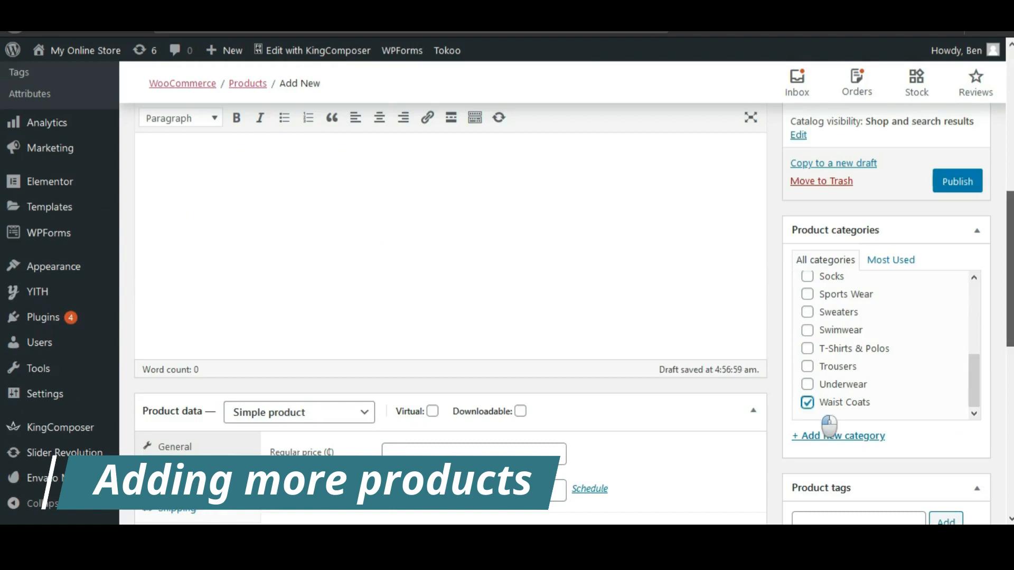
scroll(860, 470, "down", 3)
left_click(847, 481)
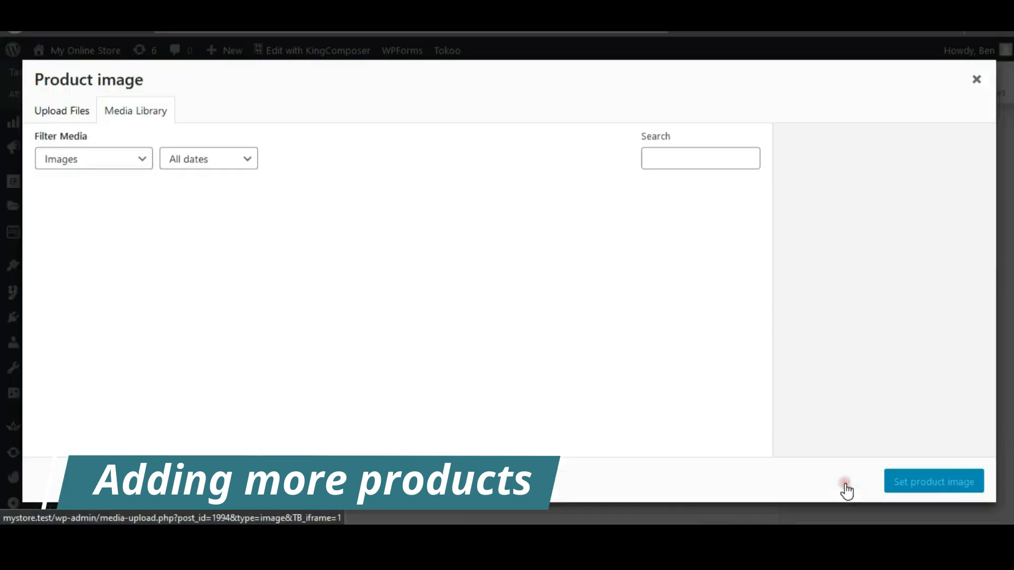
left_click(91, 117)
left_click(509, 302)
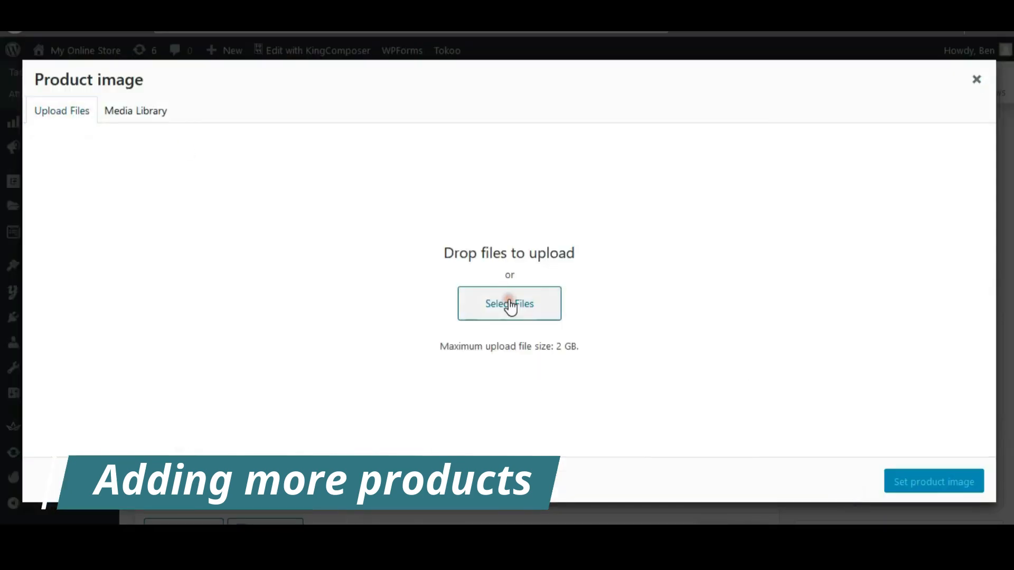
double_click(336, 200)
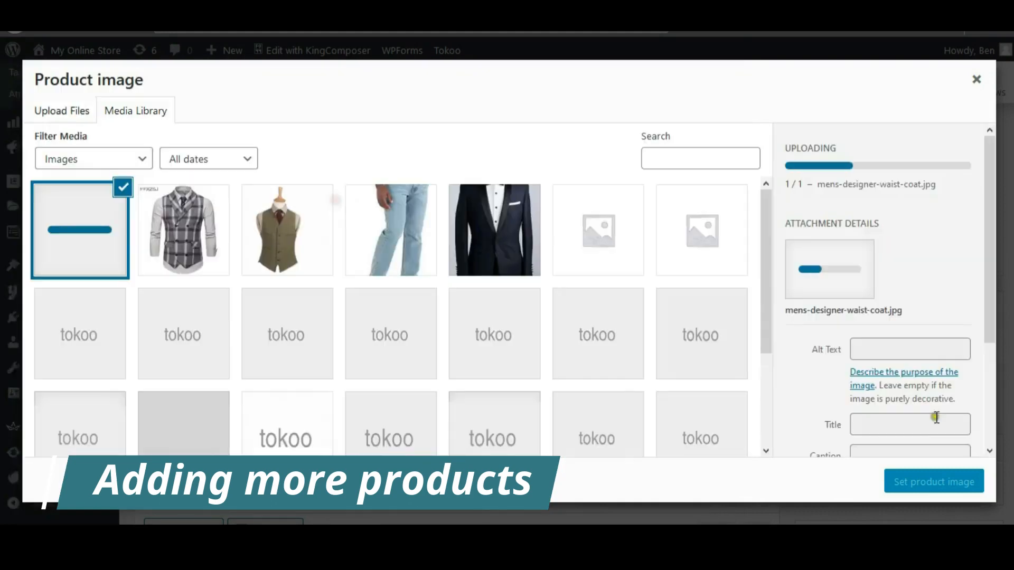
left_click(933, 482)
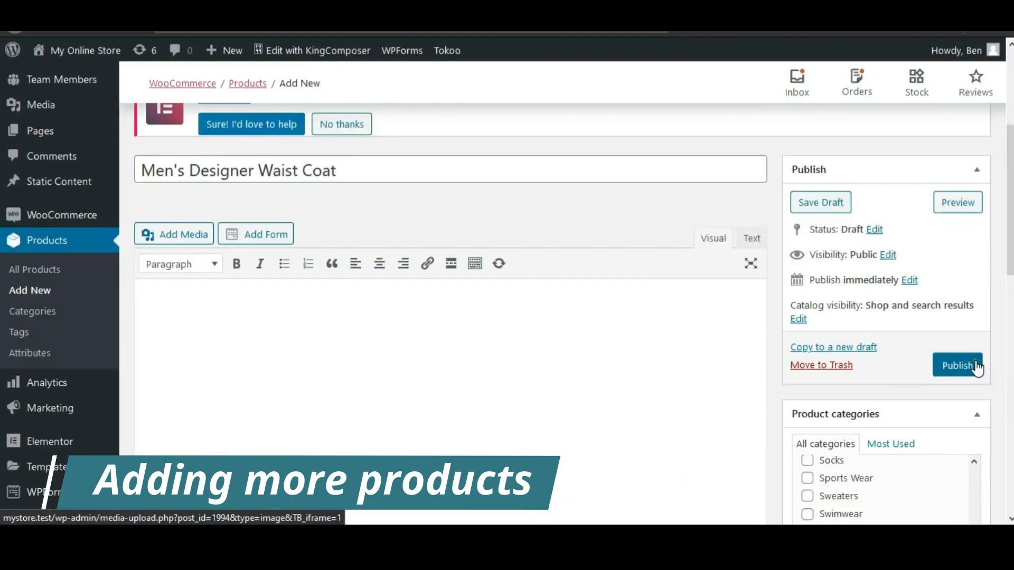
left_click(977, 363)
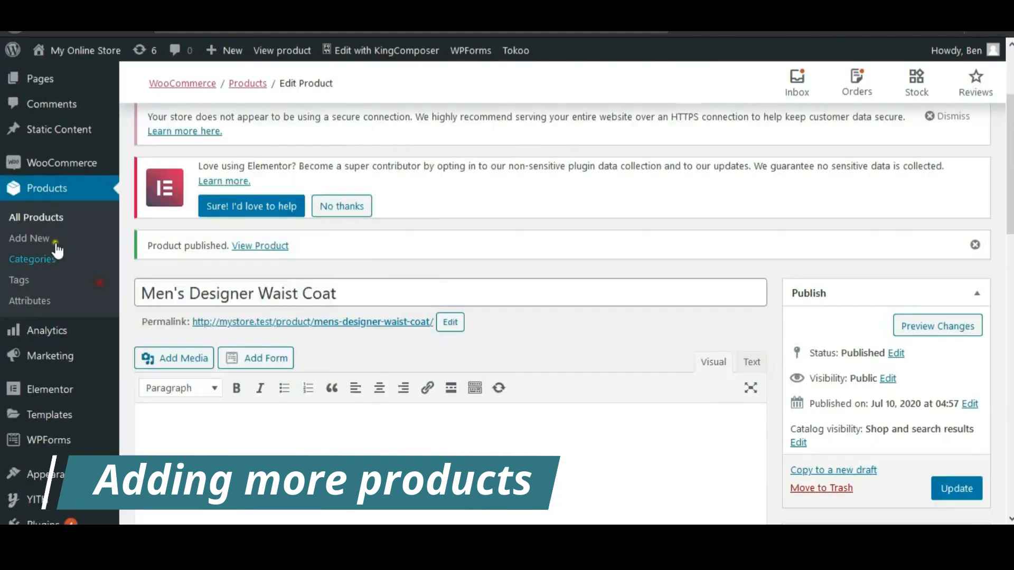
Start another product in Waist Coats and upload its waistcoat photo as product image.
left_click(53, 247)
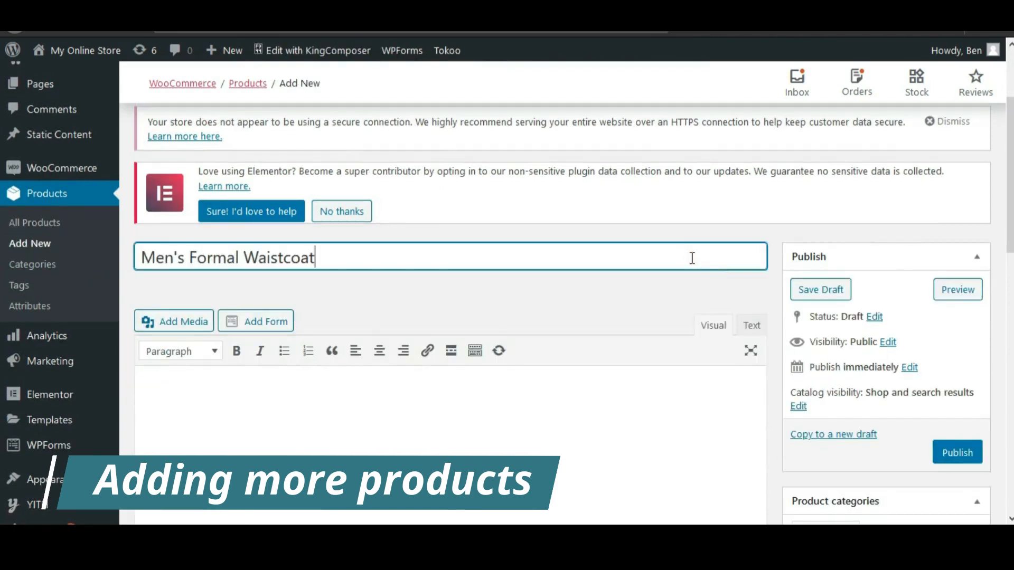
scroll(987, 323, "down", 5)
scroll(898, 370, "down", 5)
left_click(869, 416)
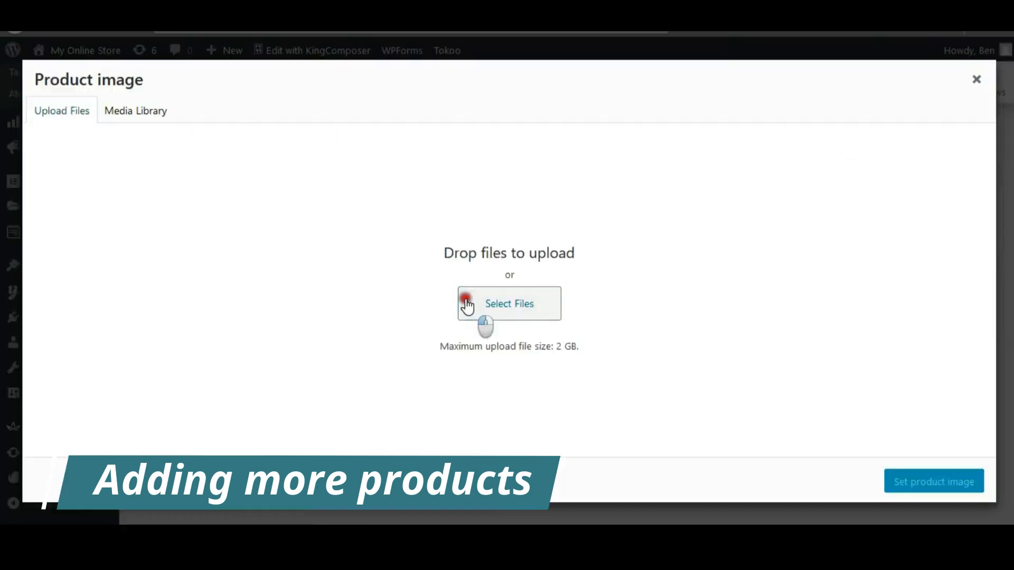
left_click(480, 323)
left_click(440, 227)
key("Return")
left_click(966, 482)
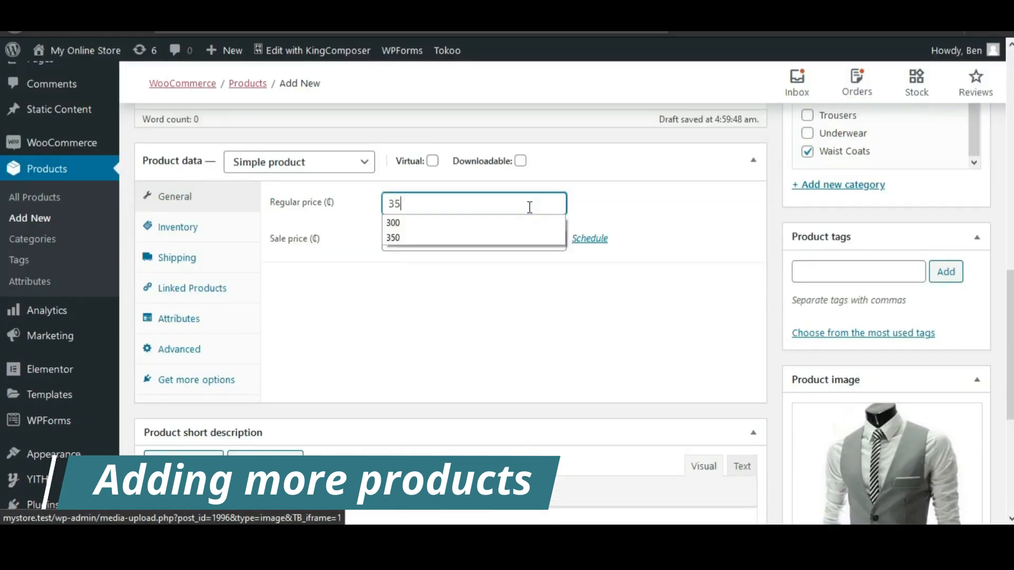
Price Men's Waistcoat at 350 with a 300 sale price and publish it.
type("0")
key("Tab")
type("300")
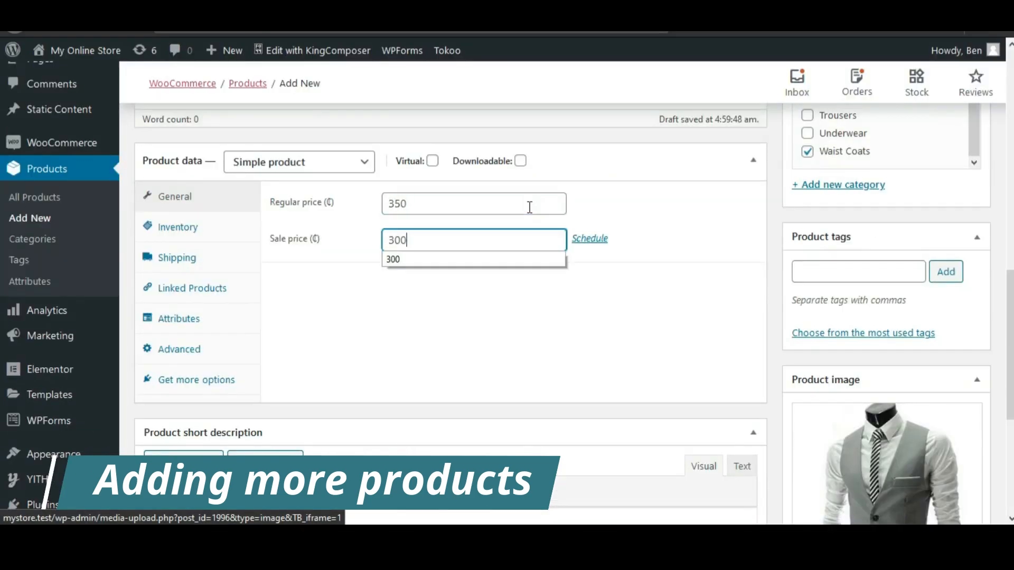
scroll(845, 264, "up", 5)
left_click(957, 220)
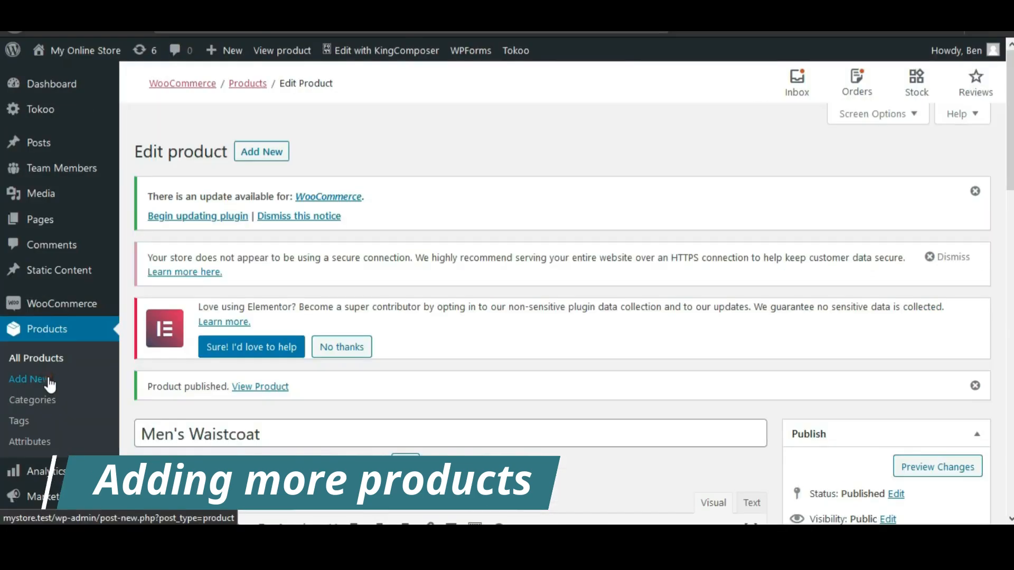
Start a new product with the pasted polo shirt title, filed under T-Shirts & Polos.
left_click(48, 379)
left_click(549, 397)
type("Bee Floral Embroidery Mens Polos Shirt Short Sleeve Design Fashion Casual Polo Shirt")
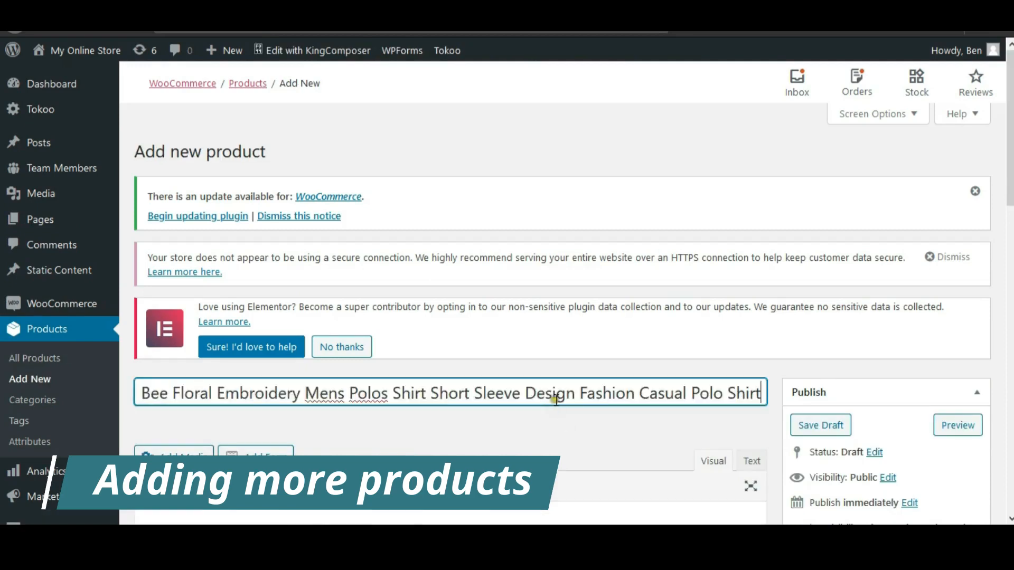
left_click(871, 352)
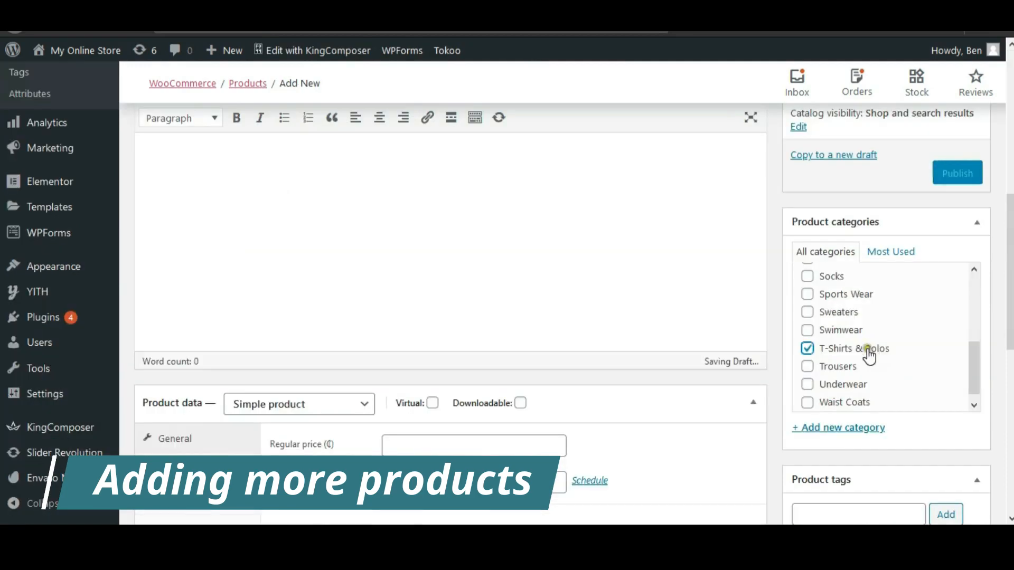
Upload the three-colour polo shirt image and set it as the product image.
scroll(855, 422, "down", 3)
left_click(837, 499)
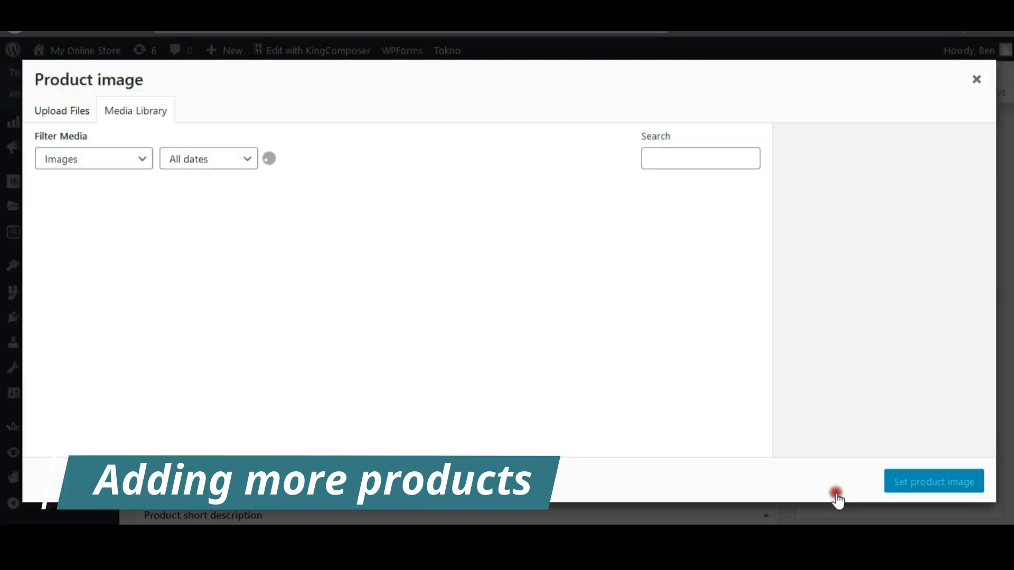
left_click(74, 117)
left_click(503, 306)
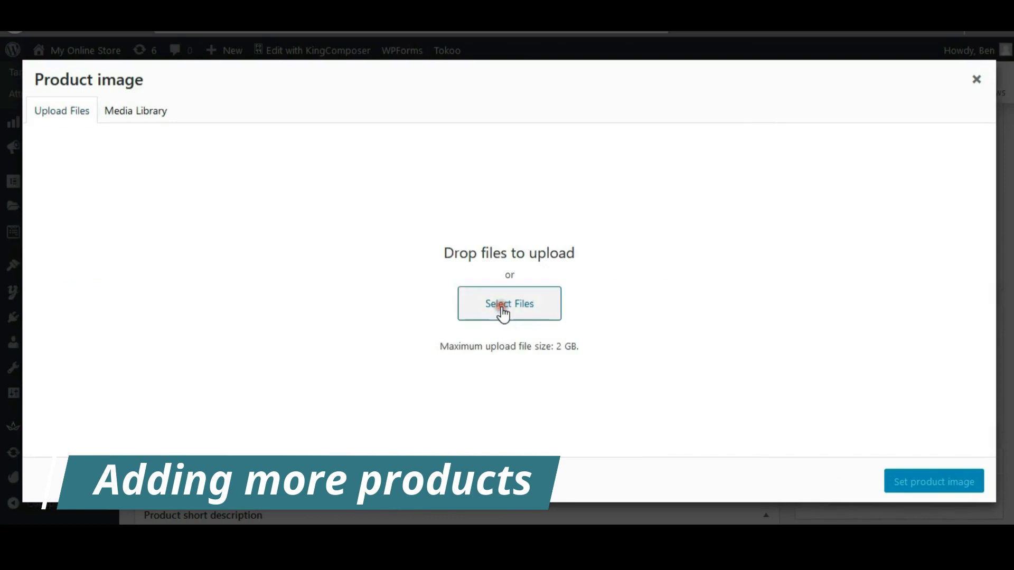
double_click(181, 184)
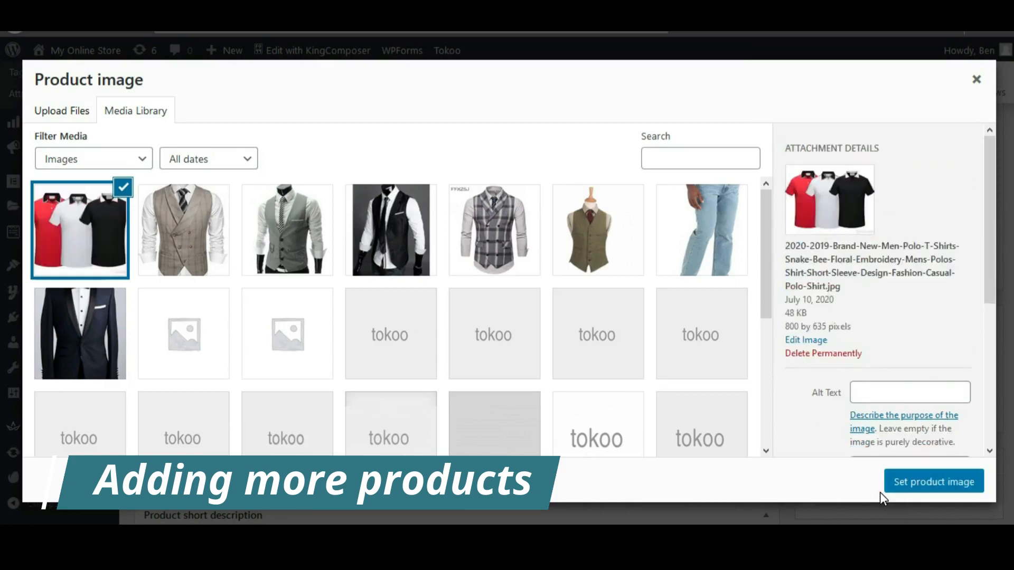
left_click(895, 492)
Give the embroidered polo a regular price of 120 and sale price of 100, then publish it.
left_click(549, 293)
type("12")
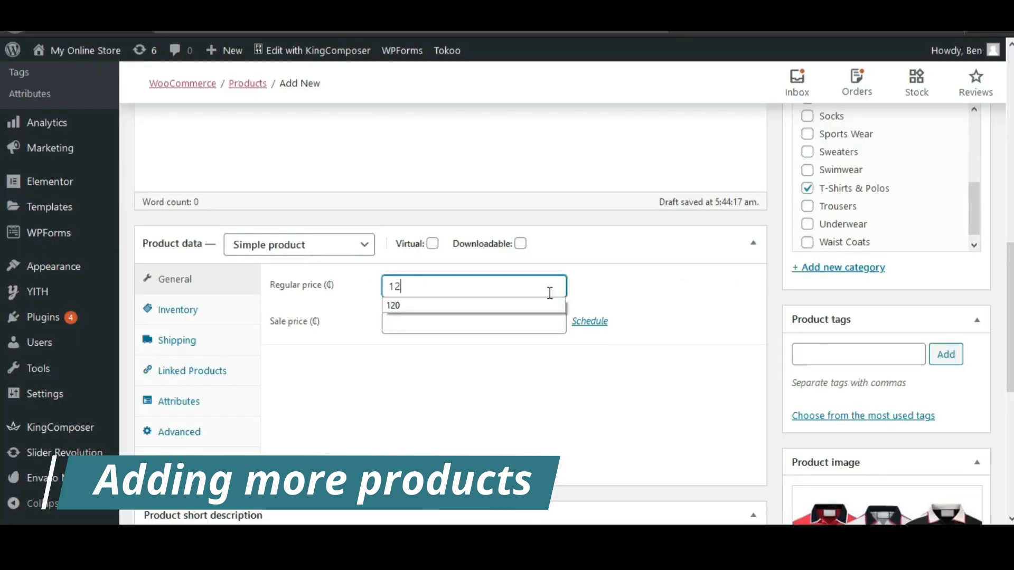
key("Tab")
type("100")
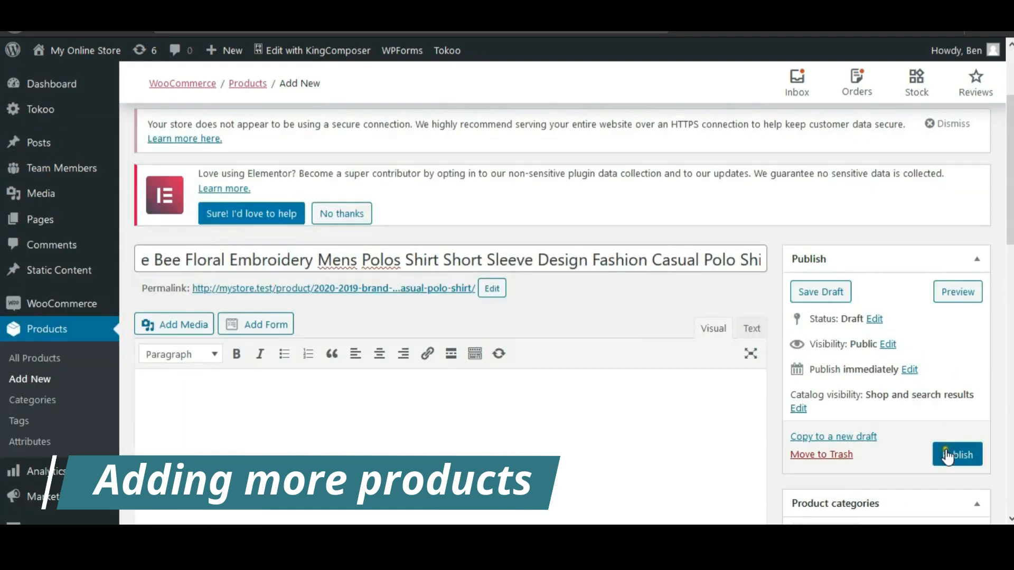
left_click(953, 455)
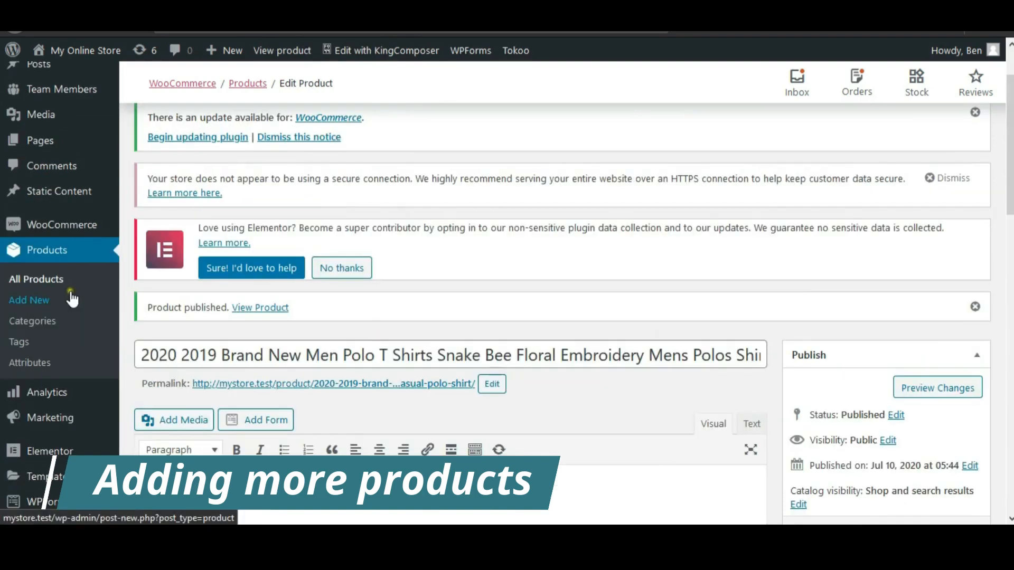
Add another product using the white polo image from the T-SHIRTS & POLOS folder and publish it.
left_click(66, 301)
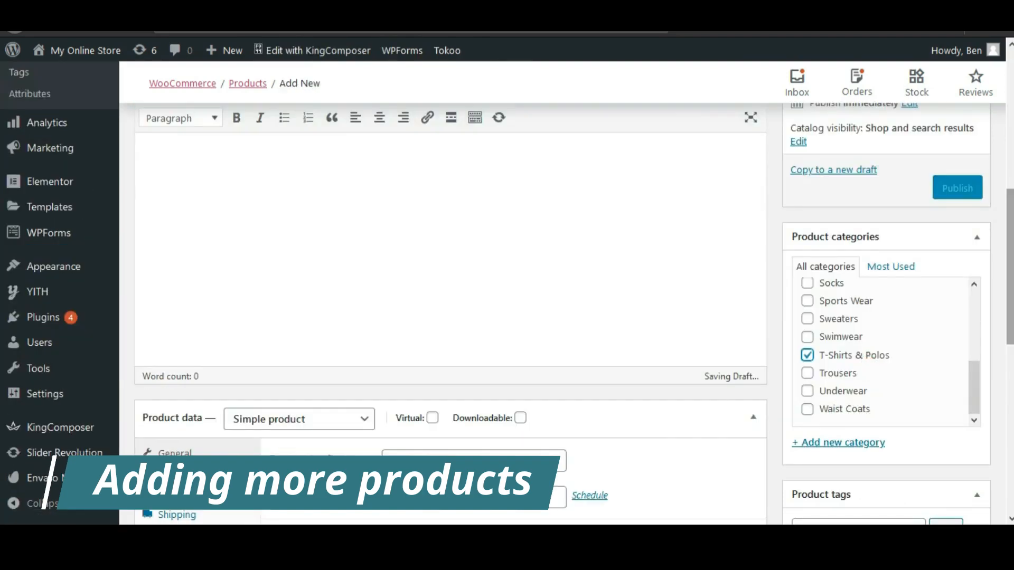
scroll(871, 362, "down", 5)
left_click(855, 412)
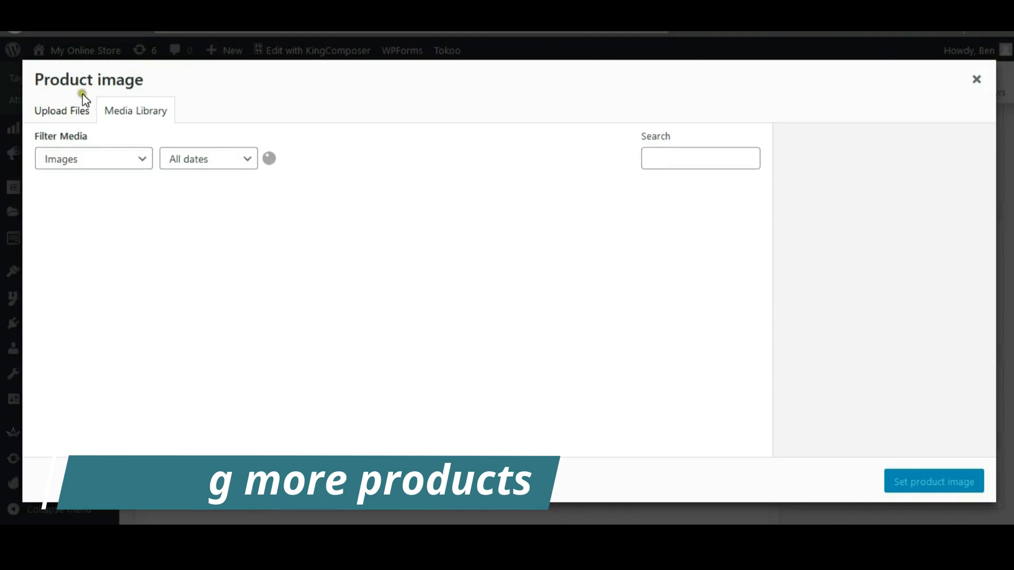
left_click(71, 112)
left_click(533, 292)
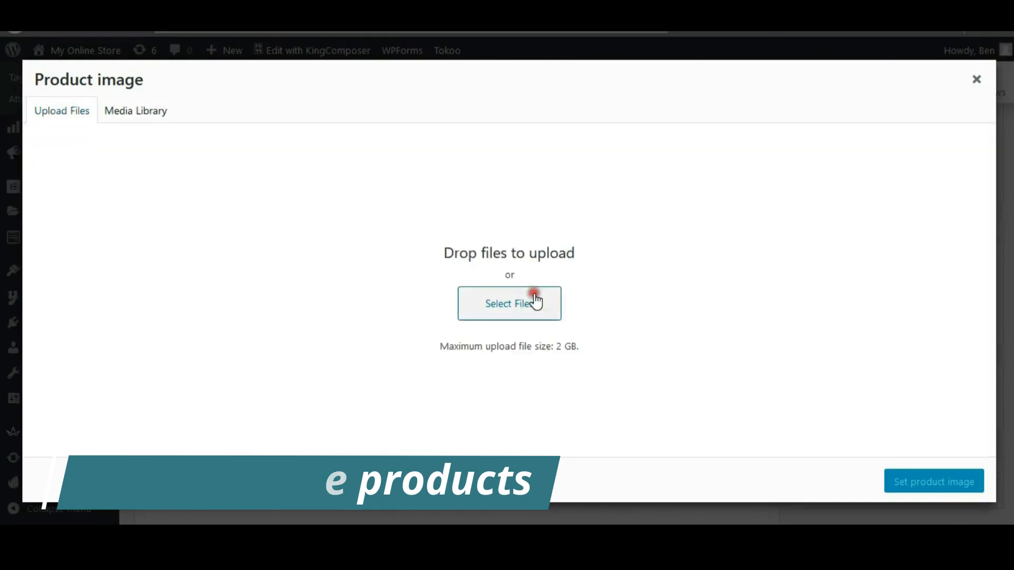
double_click(278, 221)
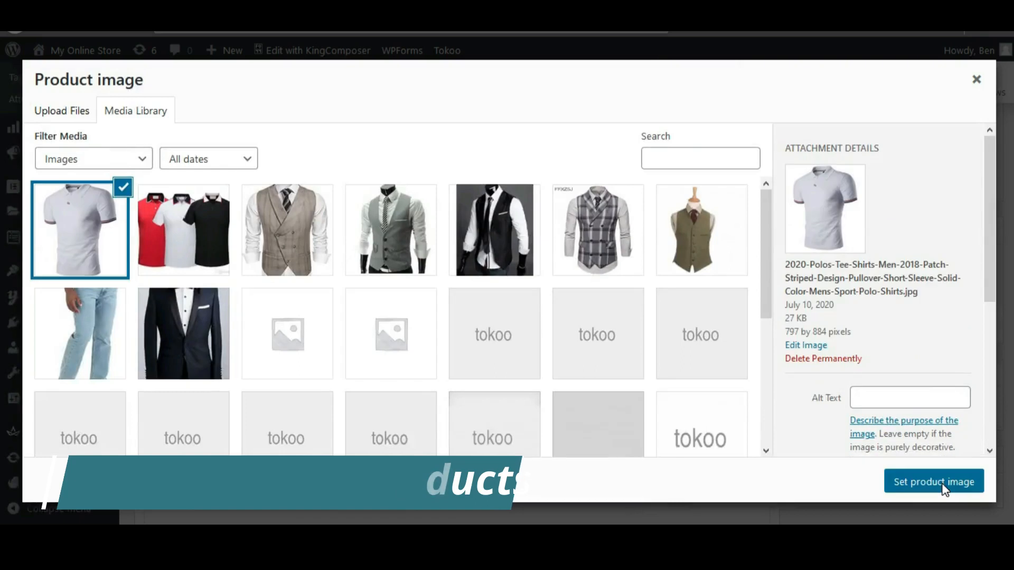
left_click(945, 483)
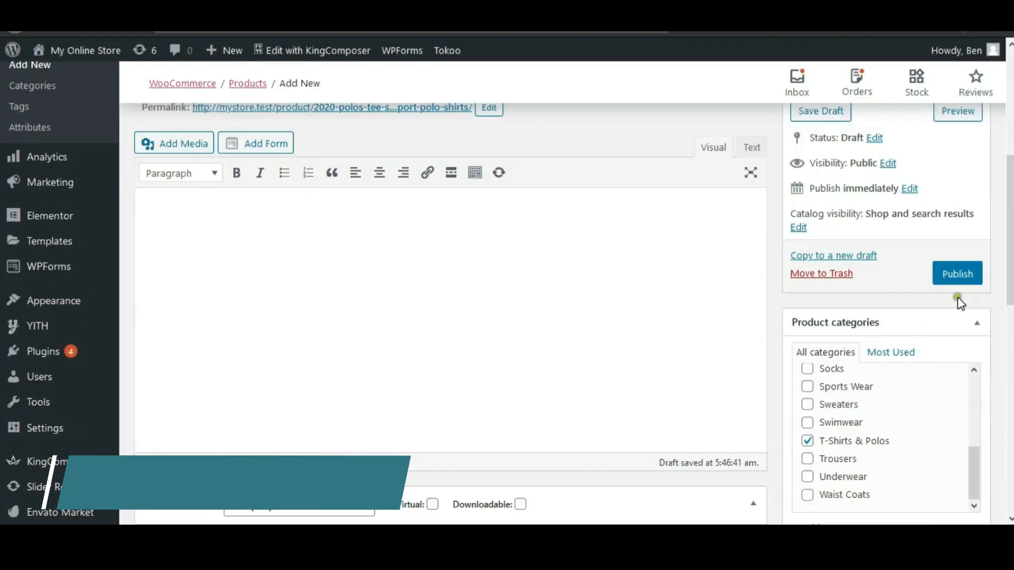
left_click(956, 283)
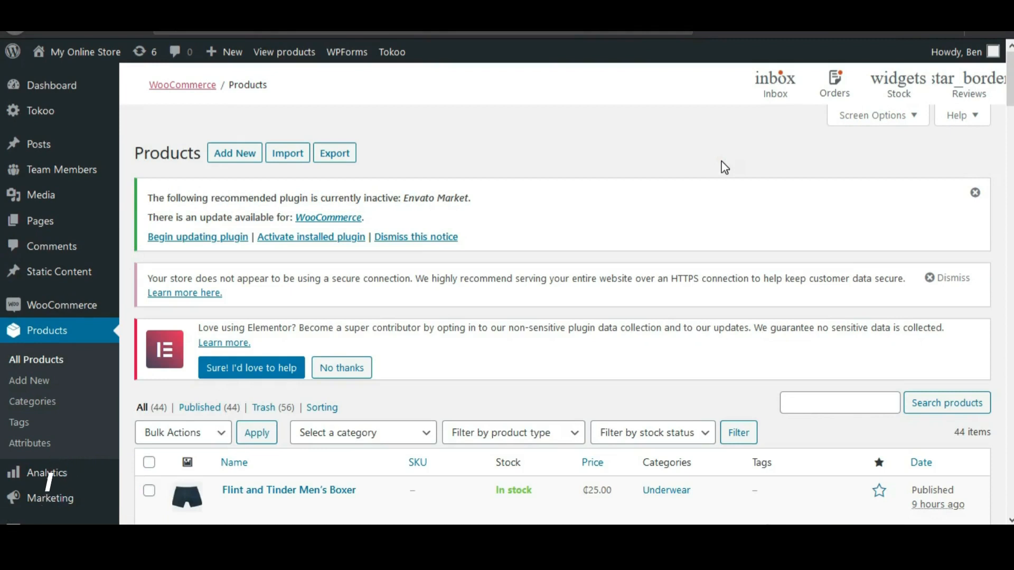
scroll(725, 167, "down", 5)
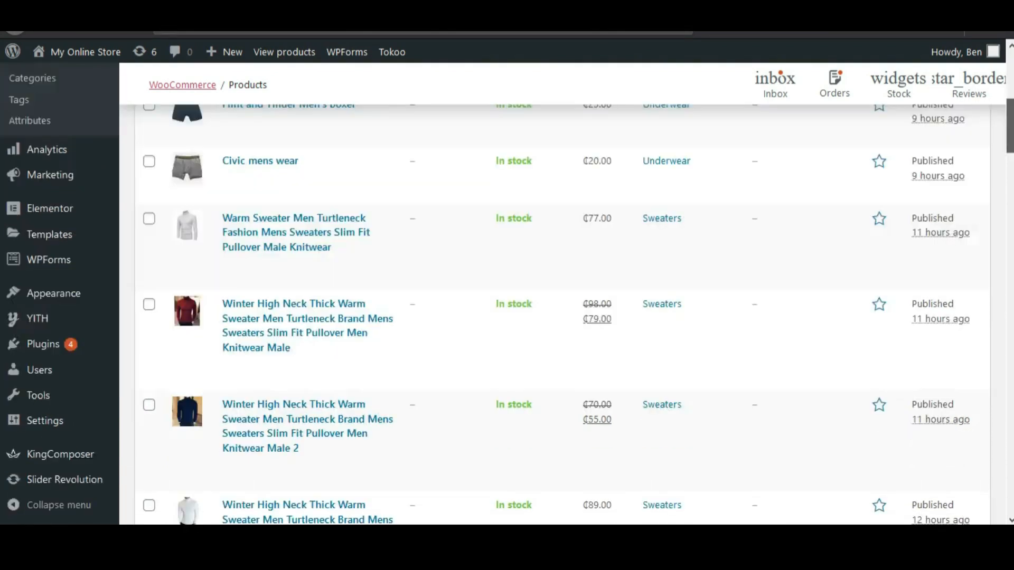
mouse_move(1009, 109)
left_mouse_down()
mouse_move(1009, 212)
mouse_move(1010, 102)
left_mouse_up()
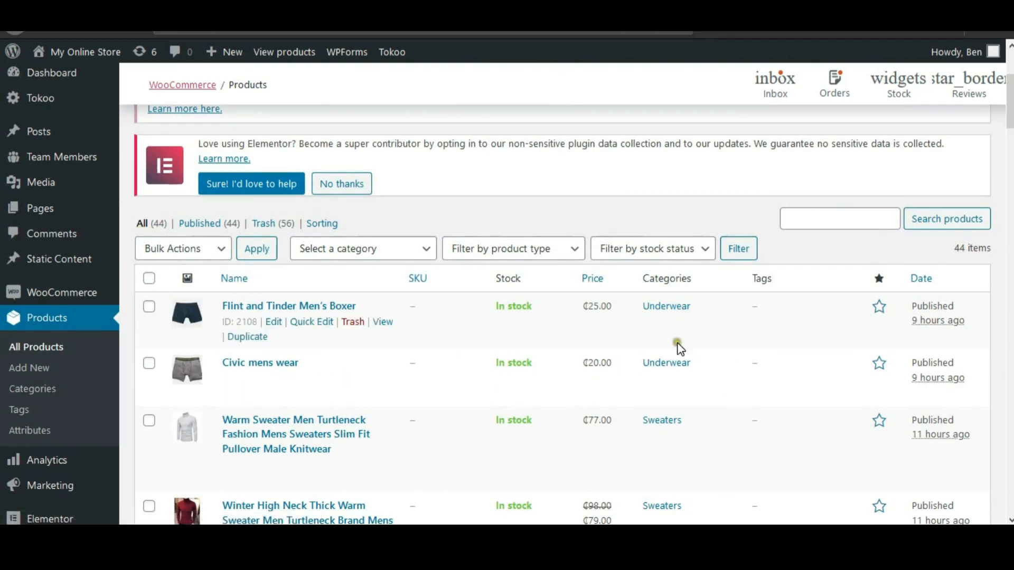
scroll(936, 255, "up", 3)
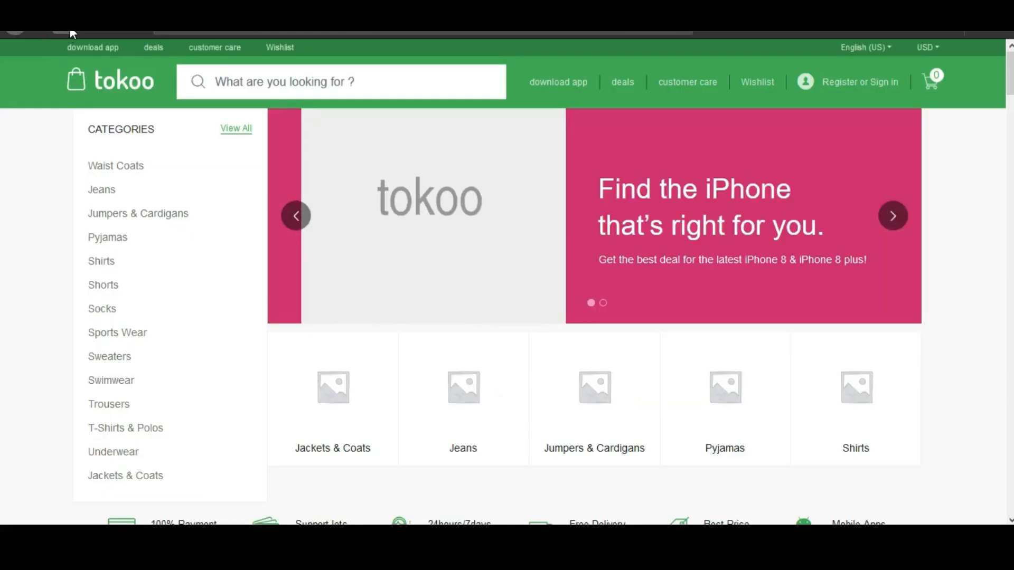
Reload the storefront, then load mystore.test in a new tab and scroll down the homepage.
left_click(53, 38)
left_click(304, 32)
key("ctrl+t")
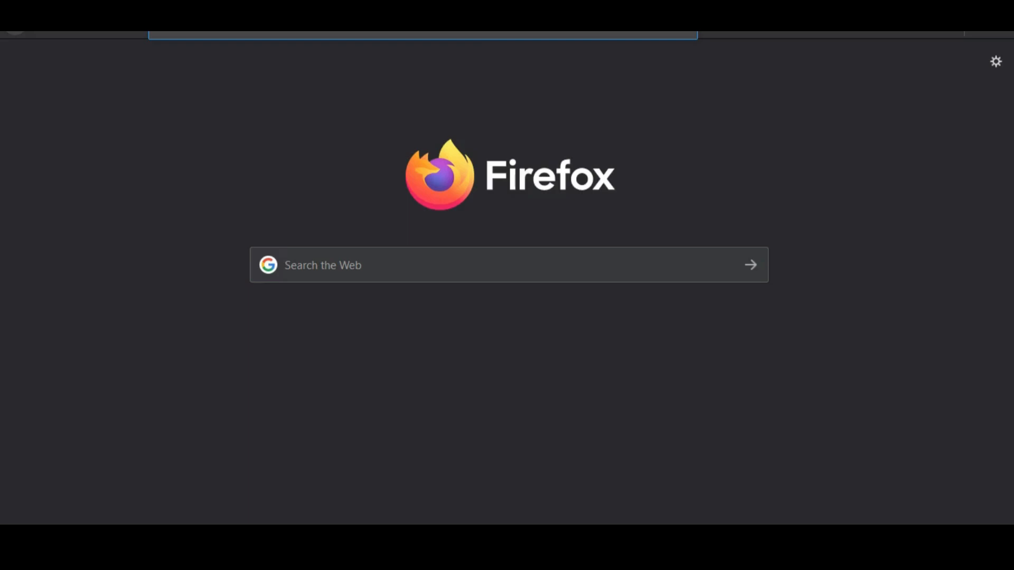
type("http://mystore.test/")
key("Return")
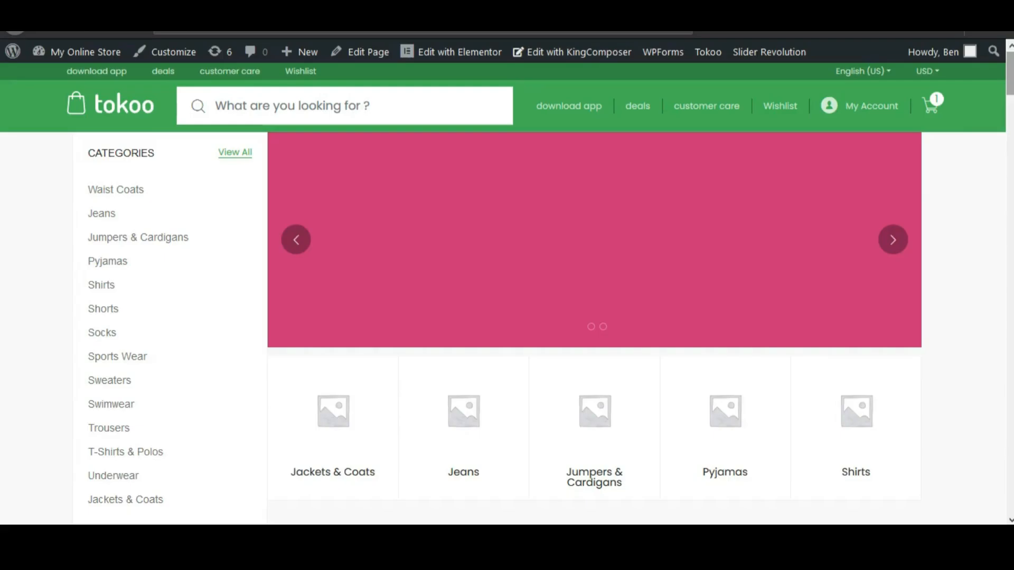
left_click_drag(1009, 74, 1010, 121)
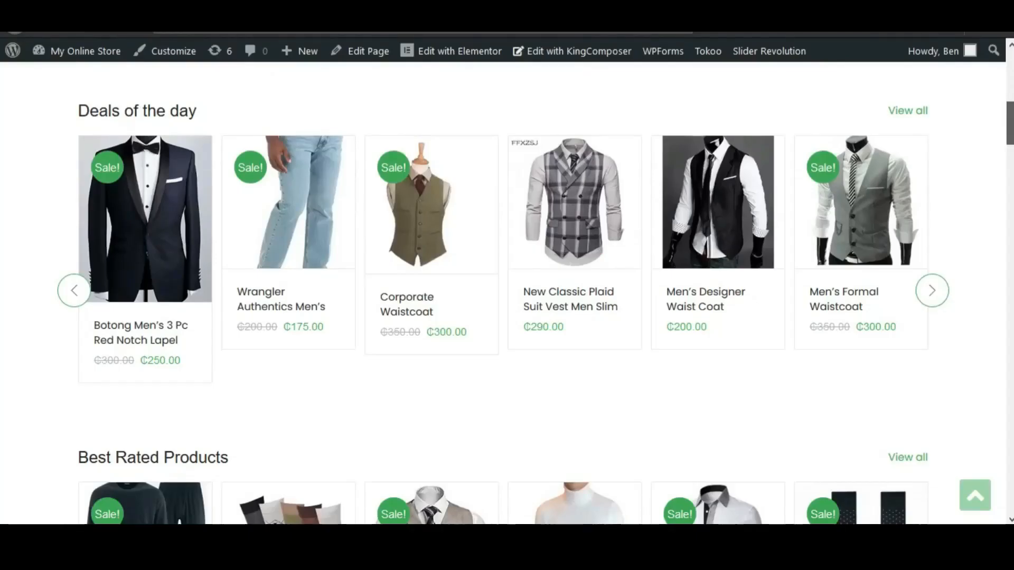
scroll(504, 293, "up", 4)
scroll(503, 293, "down", 2)
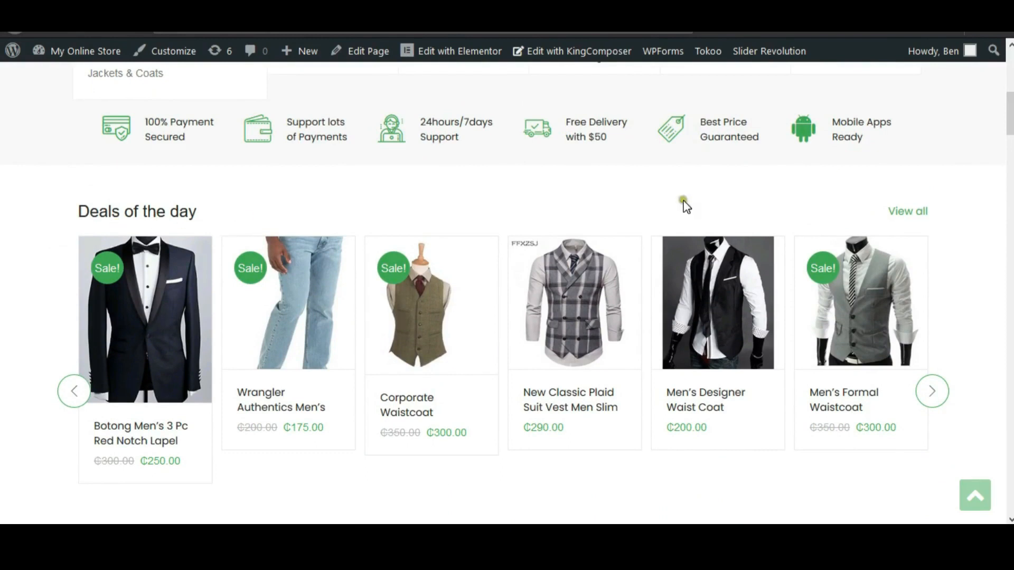
left_click_drag(1010, 113, 1010, 252)
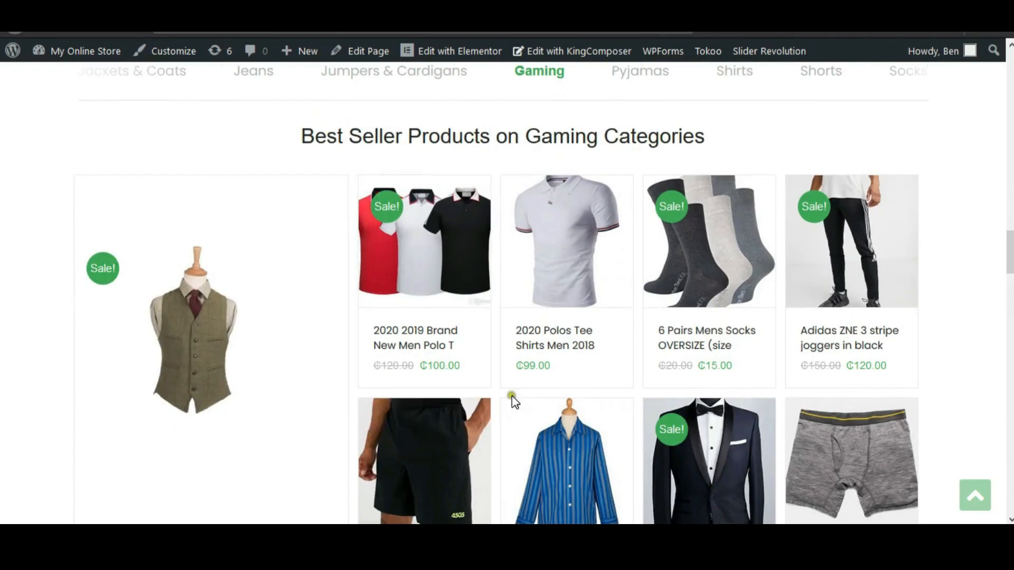
left_click_drag(1009, 251, 1009, 71)
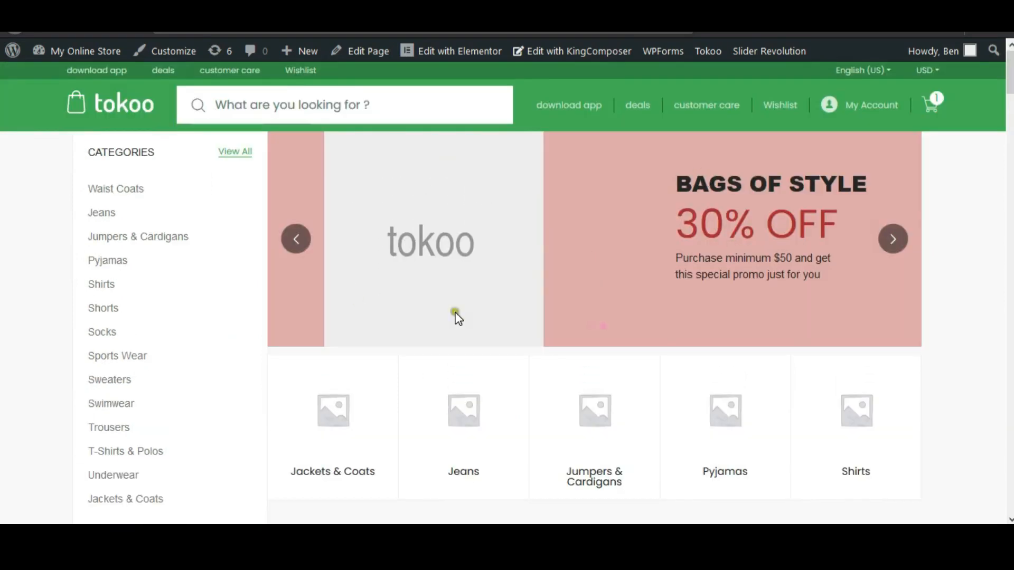
left_click_drag(1009, 73, 1010, 74)
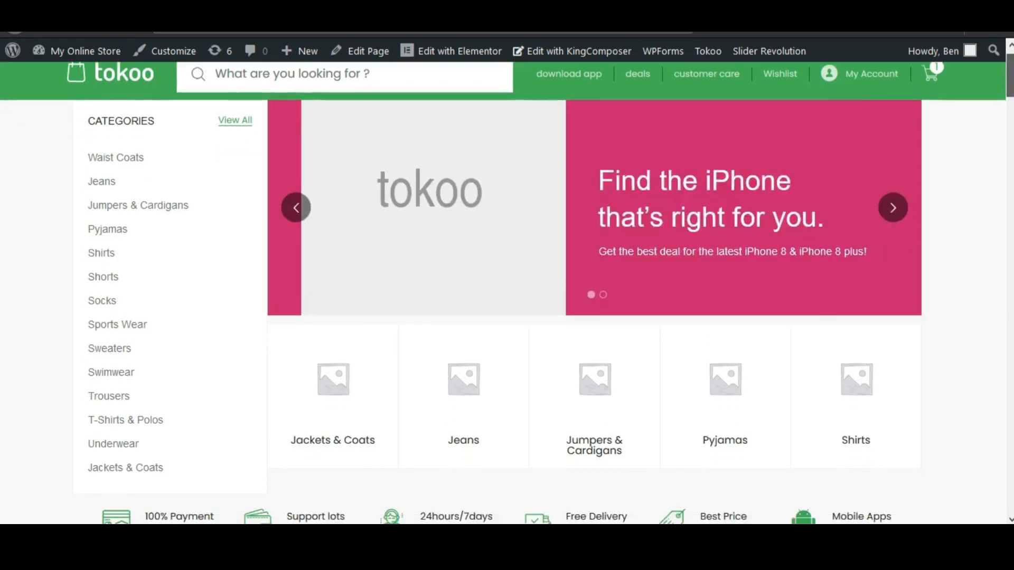
scroll(326, 175, "down", 4)
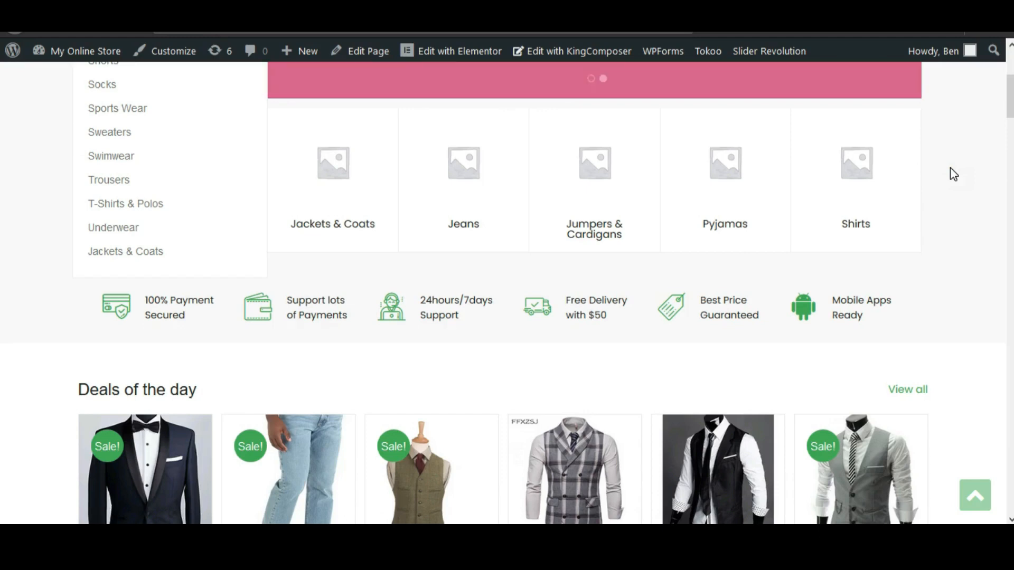
left_click(323, 199)
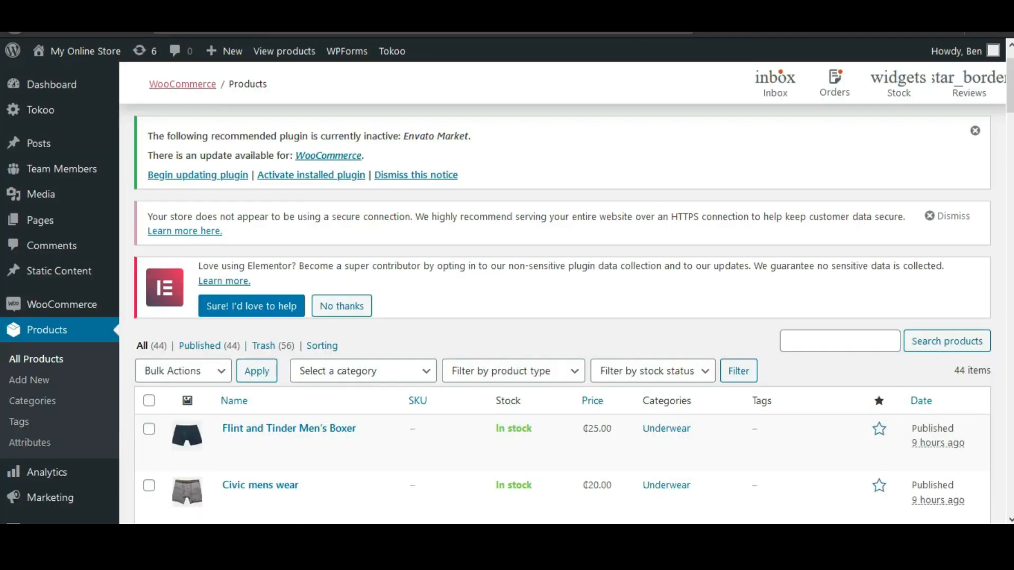
Go to Products > Categories to list the store's 15 product categories with slugs and counts.
scroll(277, 185, "down", 2)
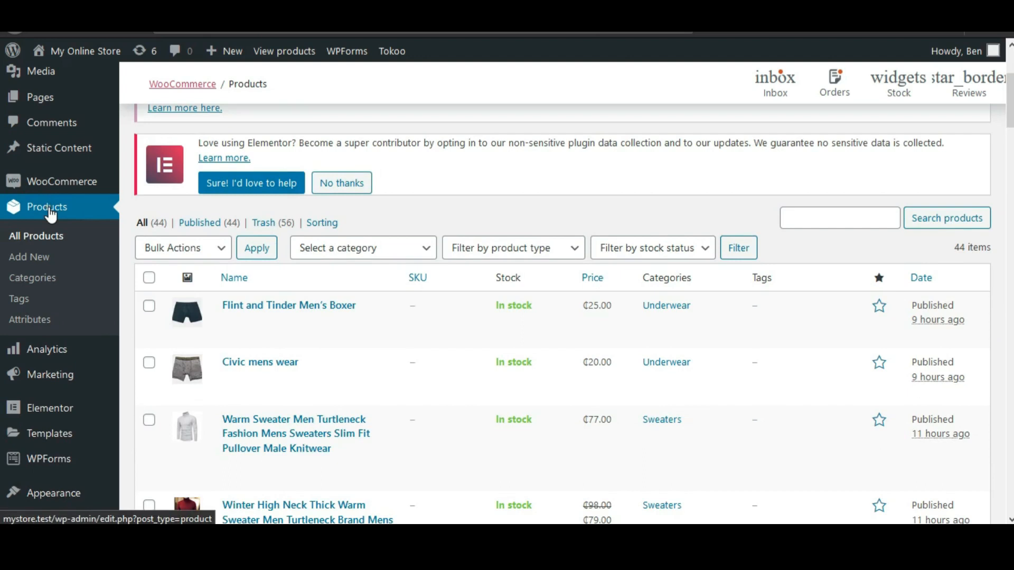
left_click(43, 280)
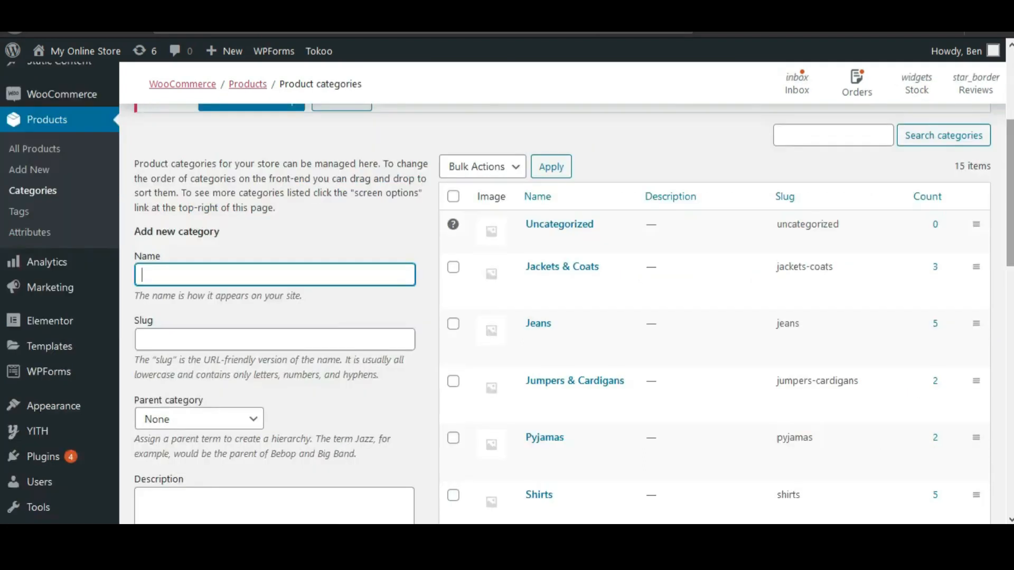
scroll(516, 237, "down", 1)
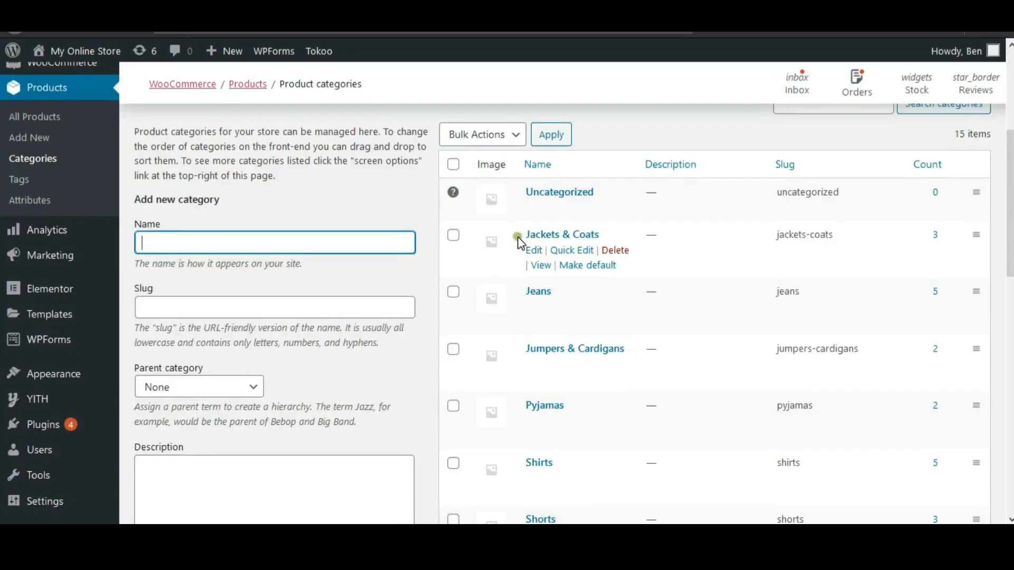
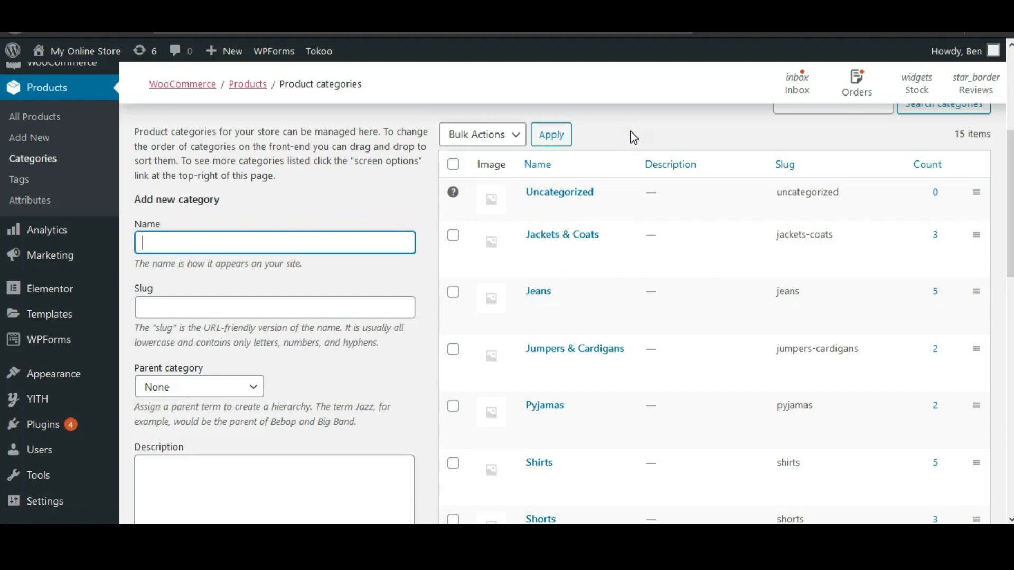
Make Jackets & Coats the default product category.
mouse_move(539, 187)
mouse_move(535, 244)
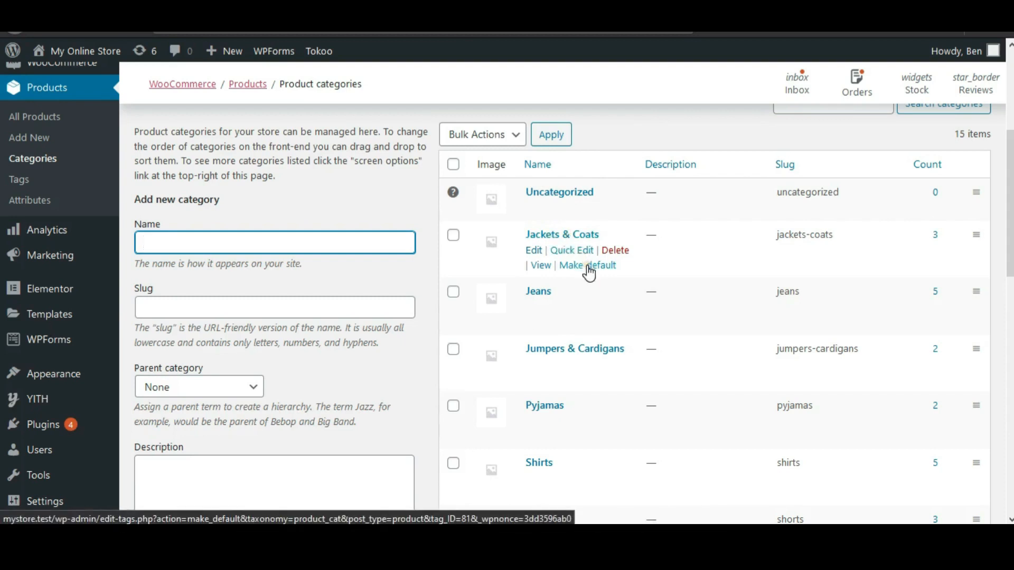
left_click(588, 268)
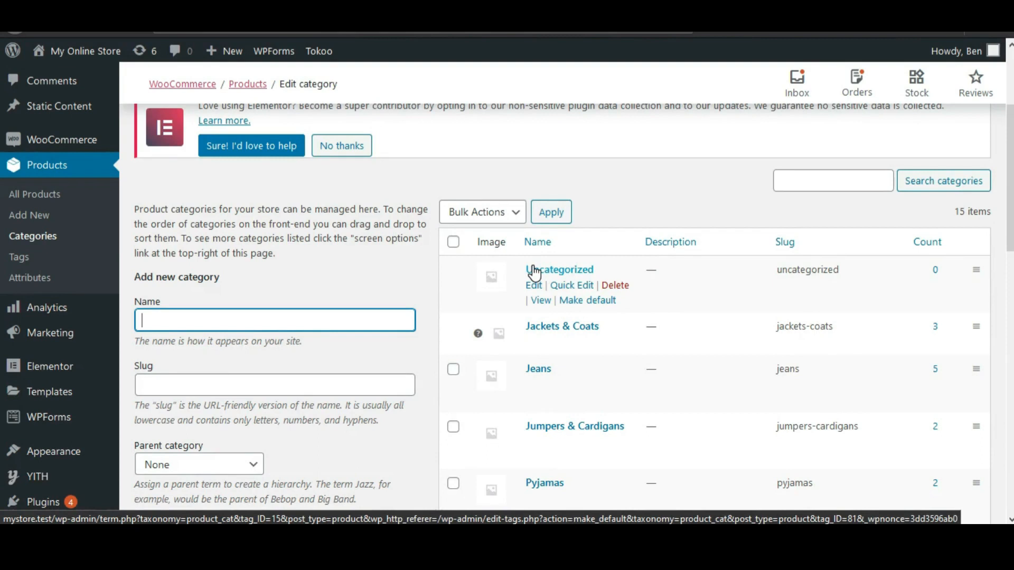
Permanently delete the Uncategorized product category.
left_click(616, 286)
left_click(542, 249)
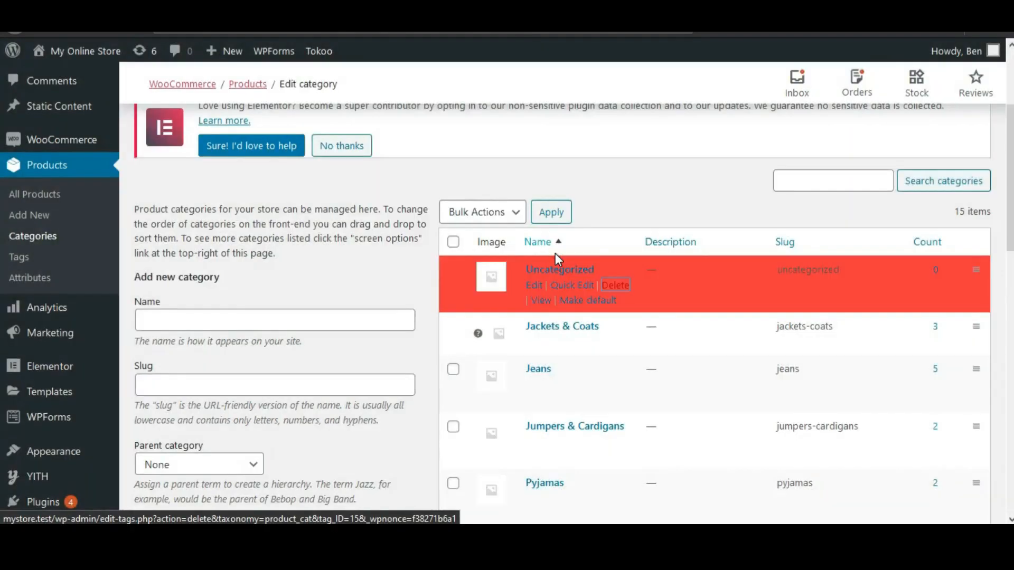
scroll(555, 253, "down", 1)
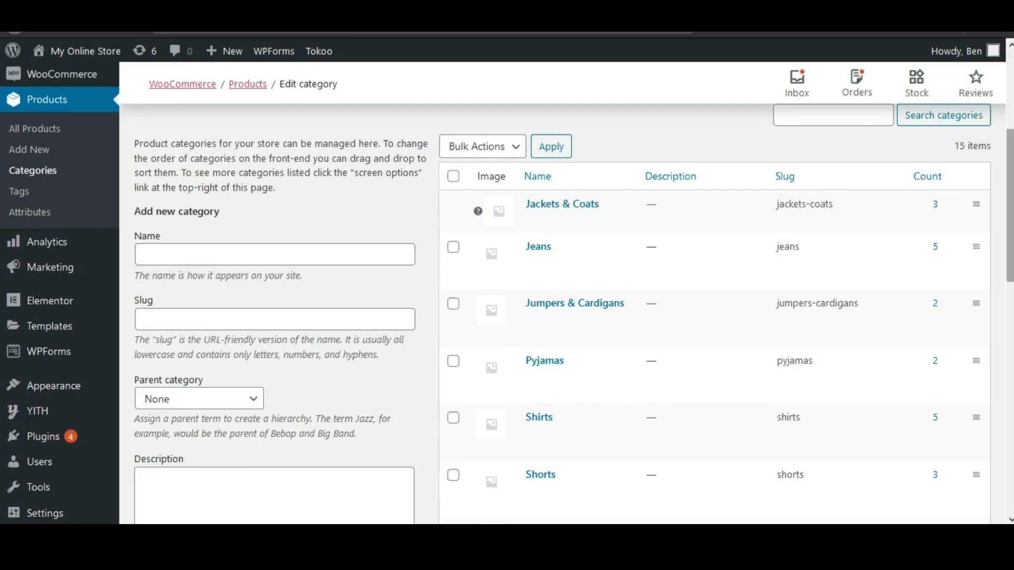
mouse_move(532, 221)
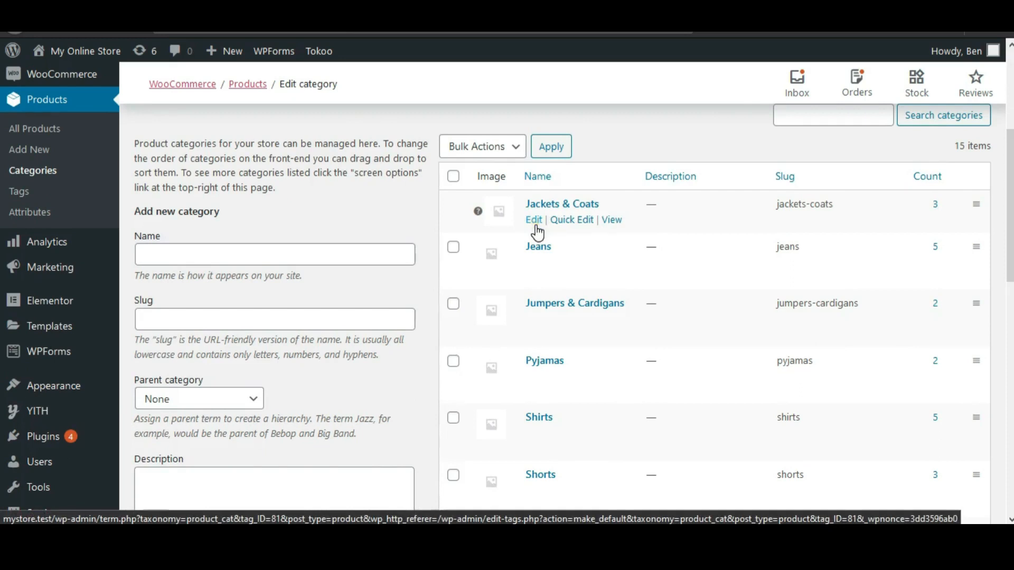
Set the tuxedo photo as the Jackets & Coats thumbnail and save the category.
left_click(534, 220)
left_click(219, 431)
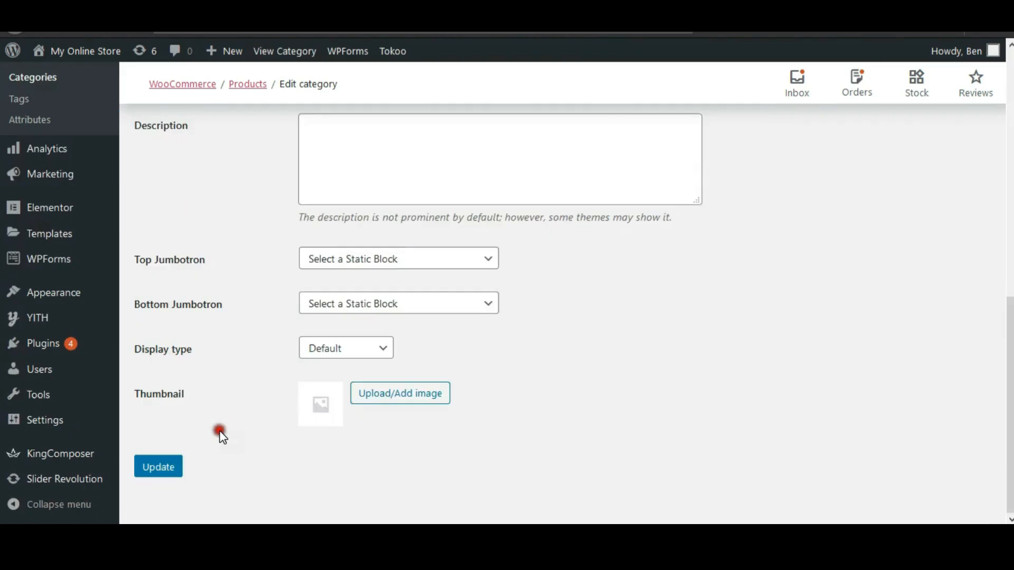
left_click(408, 404)
left_click(411, 410)
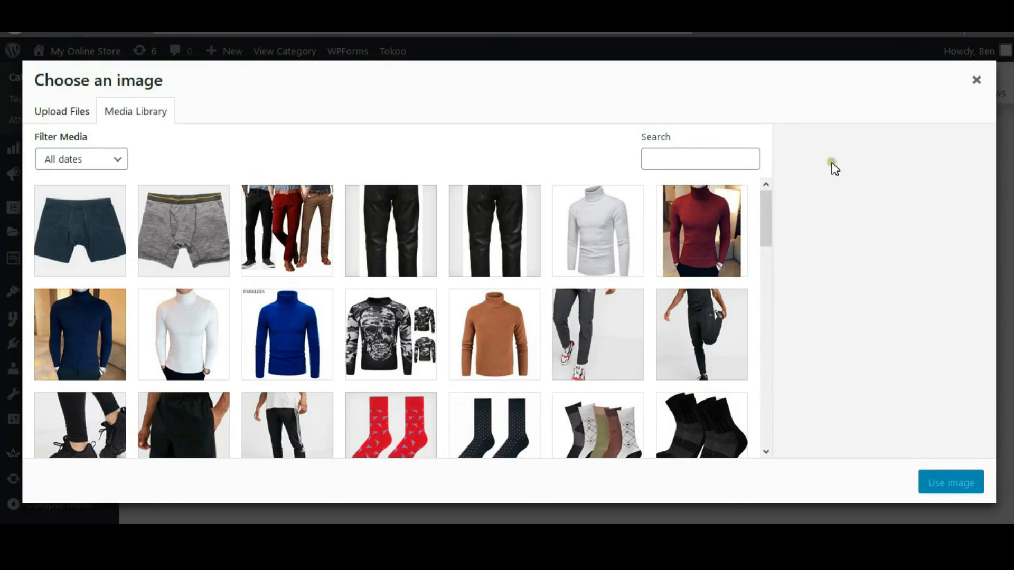
left_click(764, 217)
left_click_drag(766, 217, 765, 333)
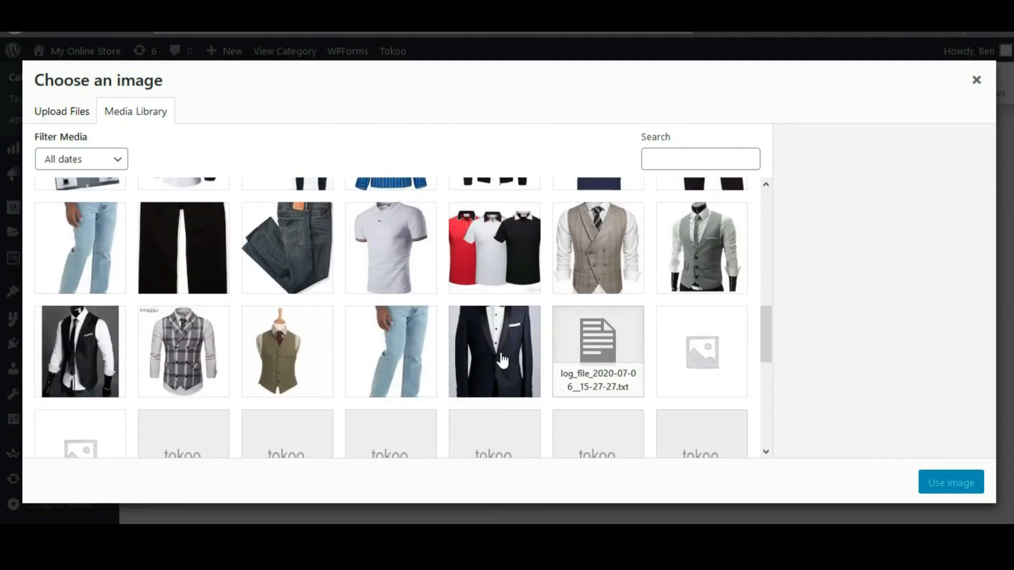
left_click(501, 360)
left_click(953, 483)
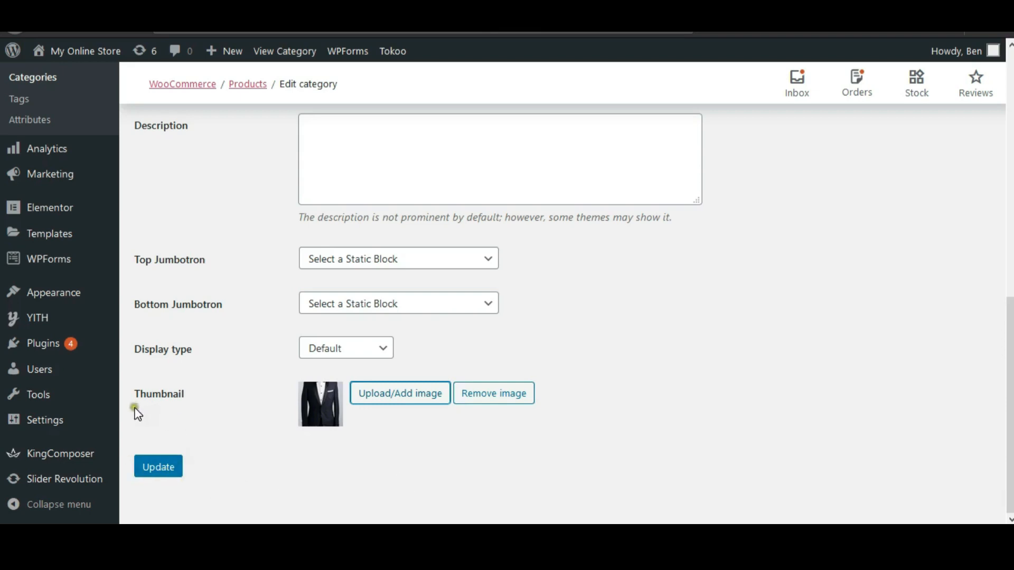
left_click(161, 468)
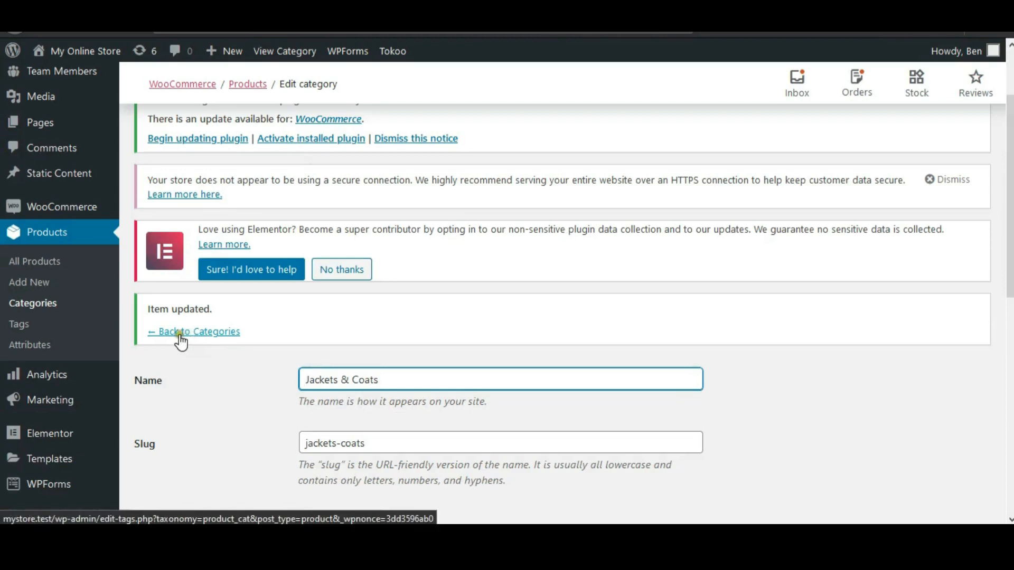
left_click(40, 304)
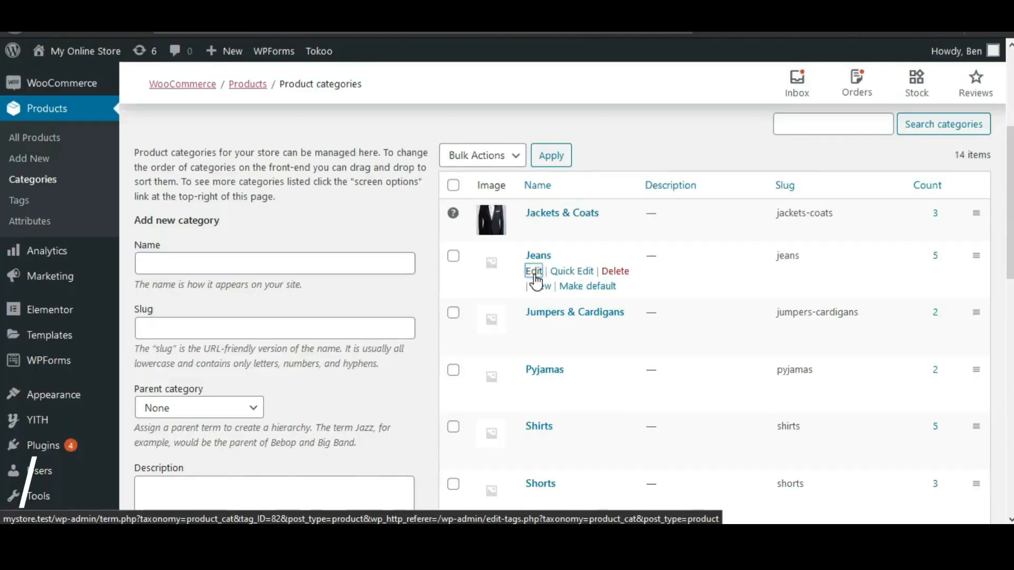
Give Jeans the folded jeans photo and Jumpers & Cardigans the striped jumper photo as thumbnails.
left_click(534, 271)
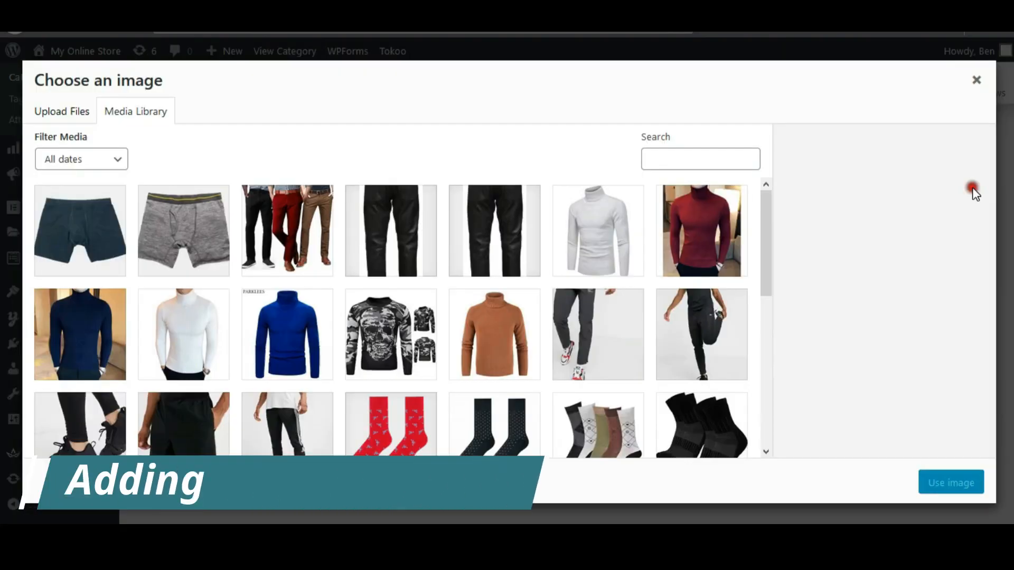
left_click_drag(765, 222, 765, 338)
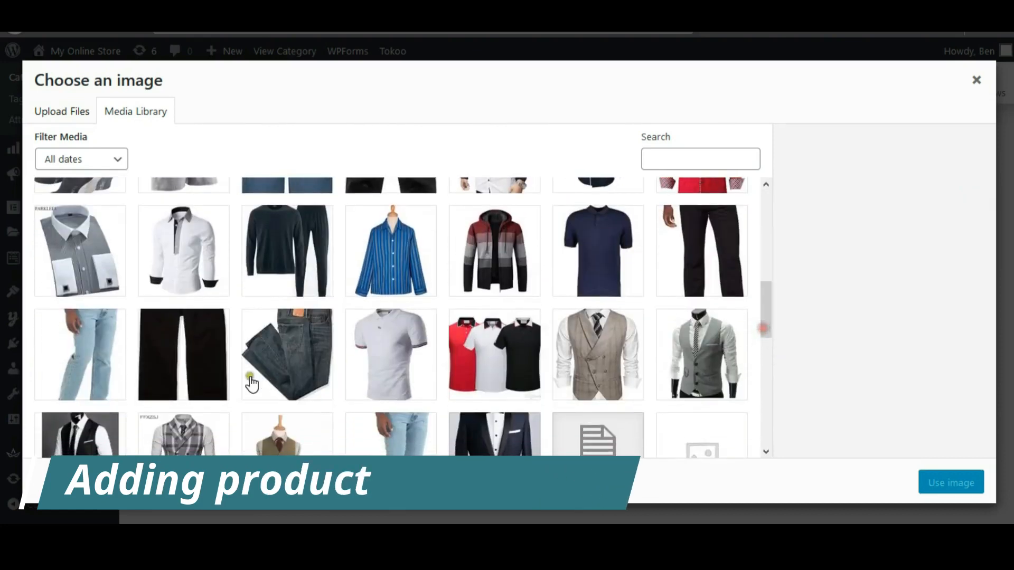
left_click(251, 380)
left_click(951, 483)
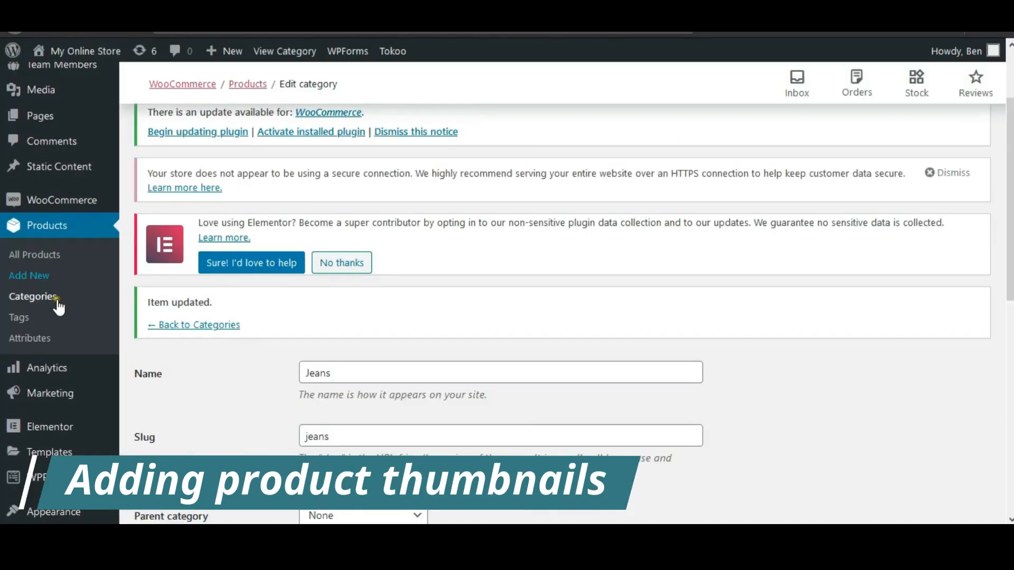
left_click(56, 298)
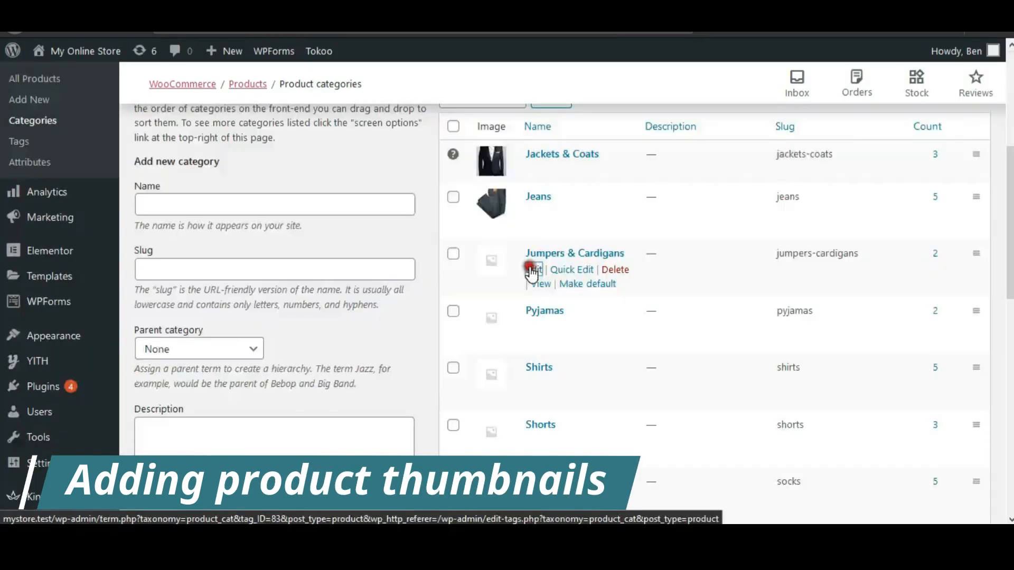
left_click(532, 271)
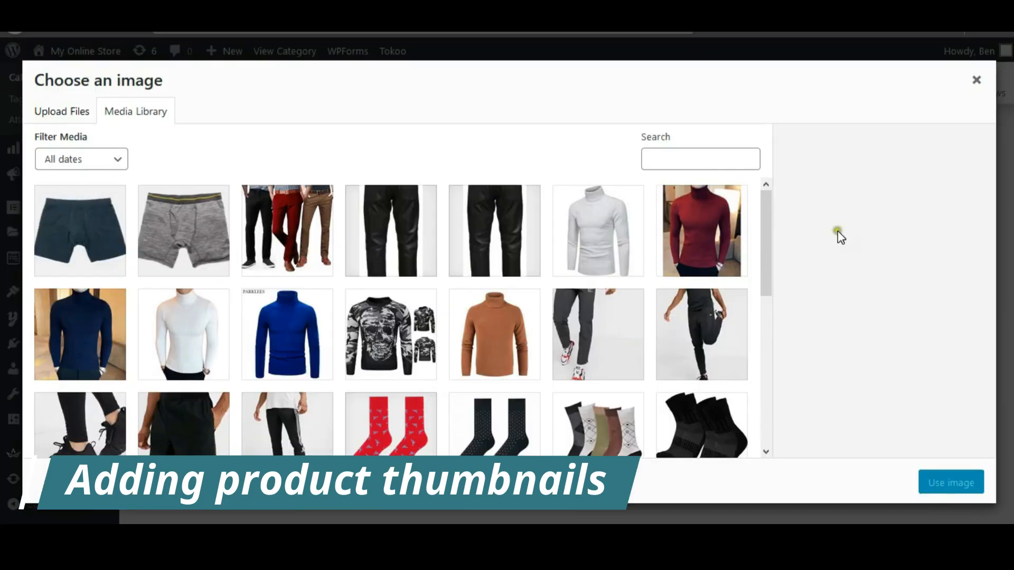
left_click_drag(765, 227, 766, 312)
left_click(485, 280)
left_click(951, 483)
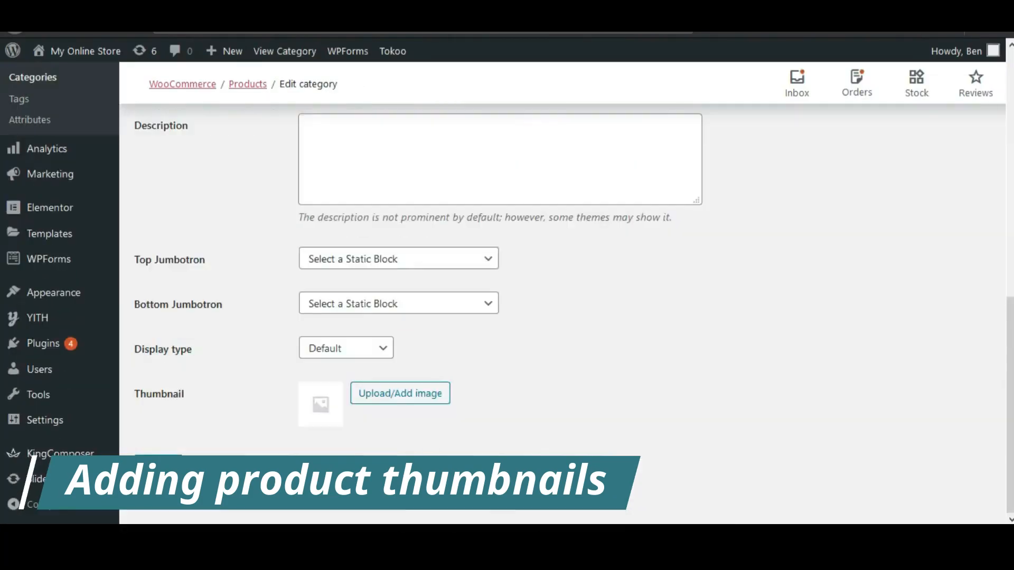
Give Pyjamas the dark pyjamas photo and Waist Coats the grey waistcoat photo, then save.
left_click(393, 393)
left_click(312, 345)
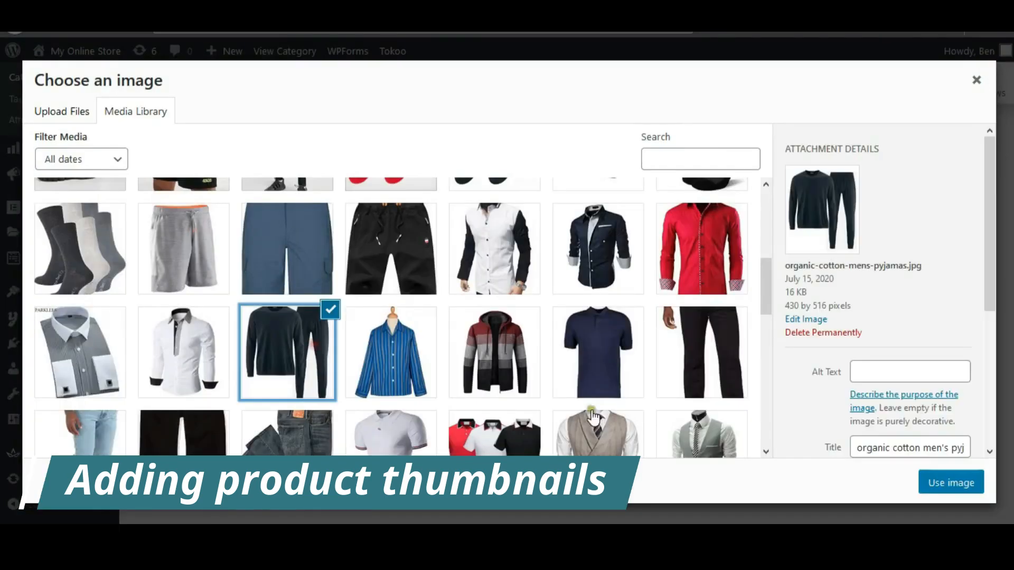
left_click(951, 483)
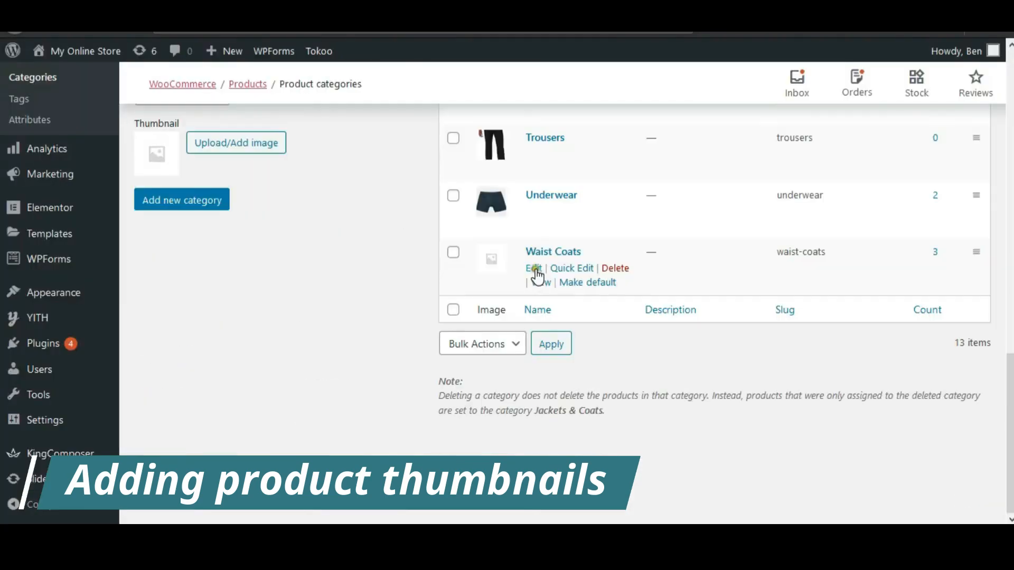
left_click(533, 268)
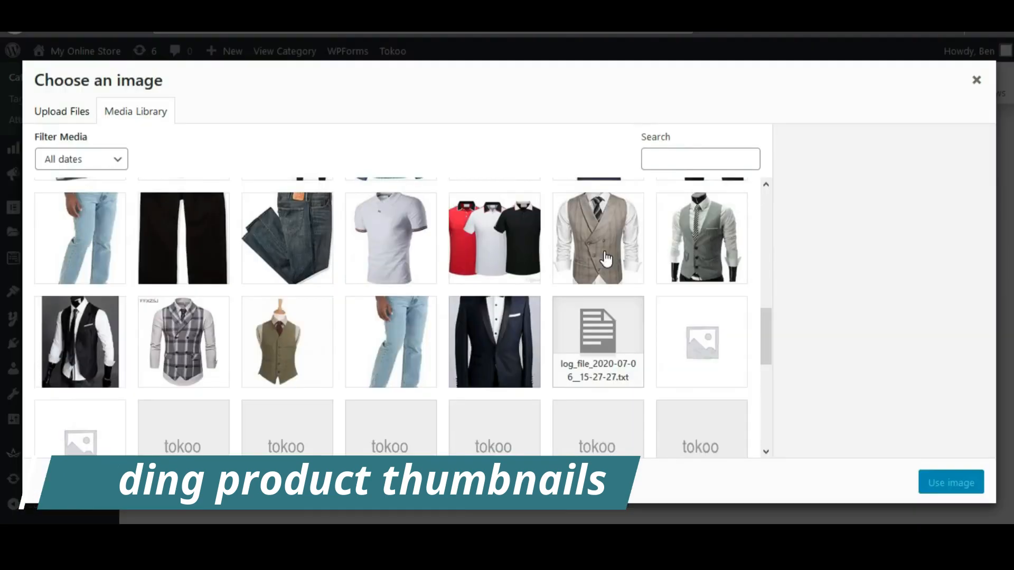
left_click(701, 238)
left_click(951, 482)
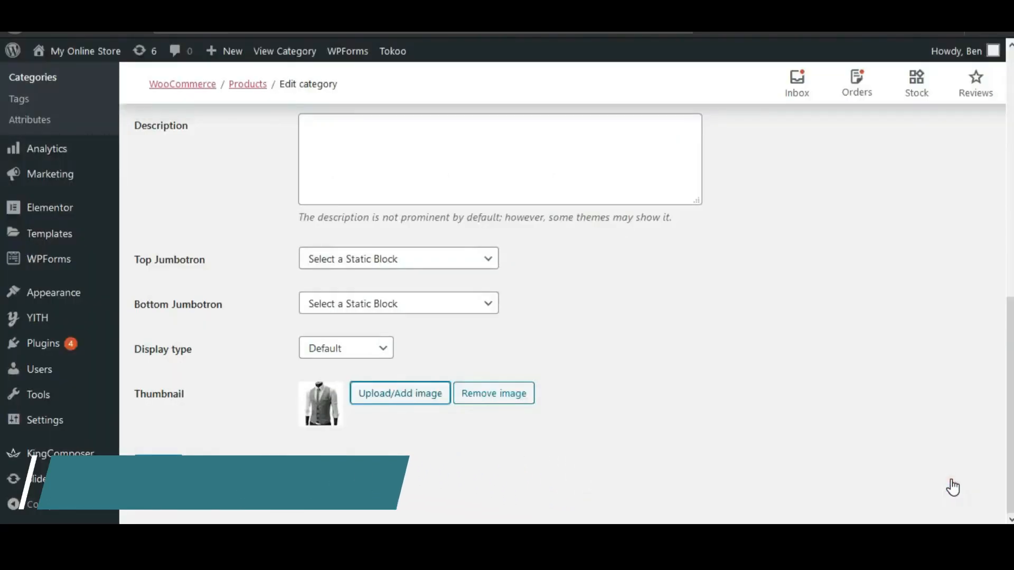
left_click(154, 478)
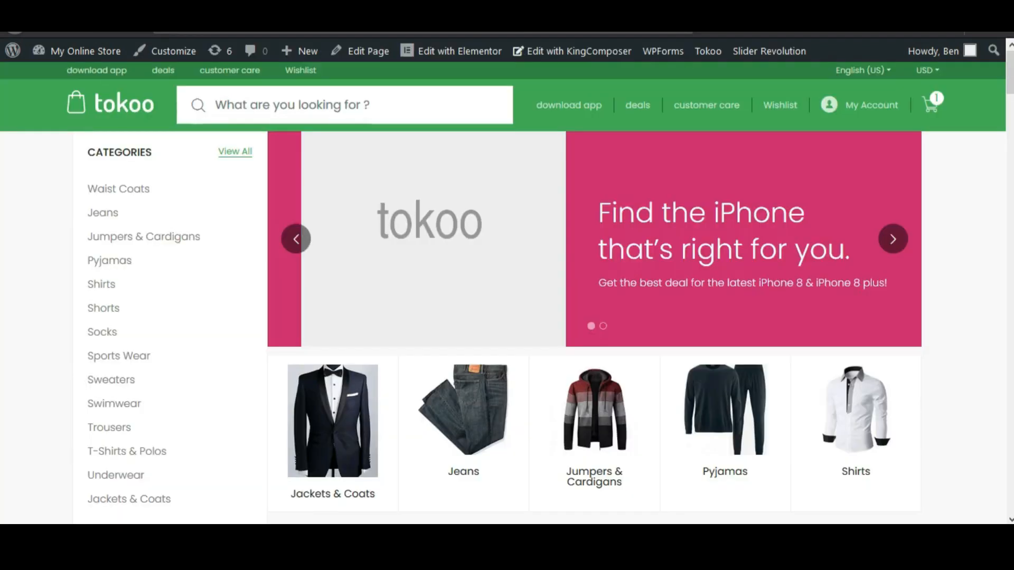
Check the new thumbnails under Shop by Categories on the storefront, then open the Jackets & Coats tile.
scroll(335, 396, "down", 3)
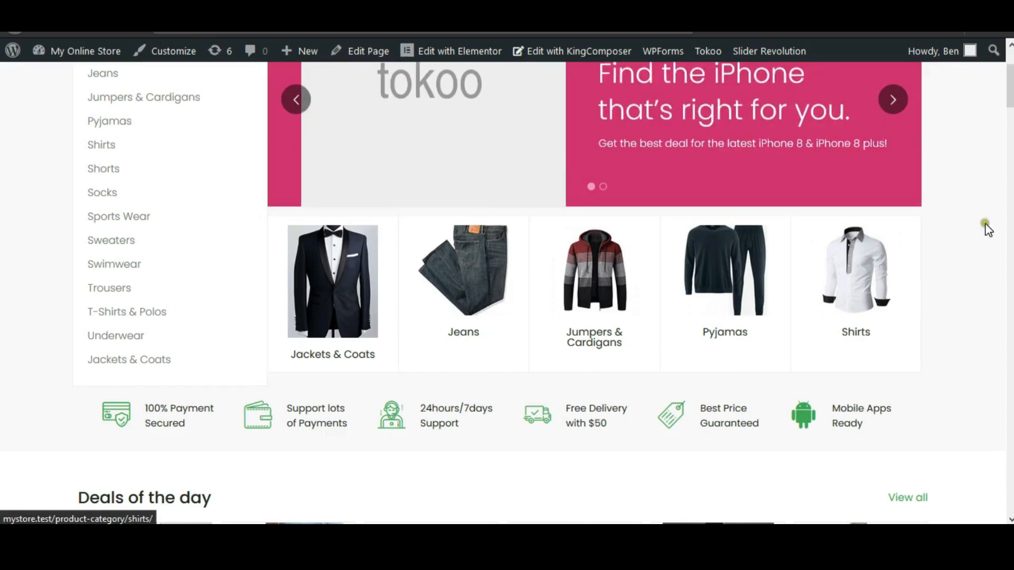
scroll(507, 291, "down", 20)
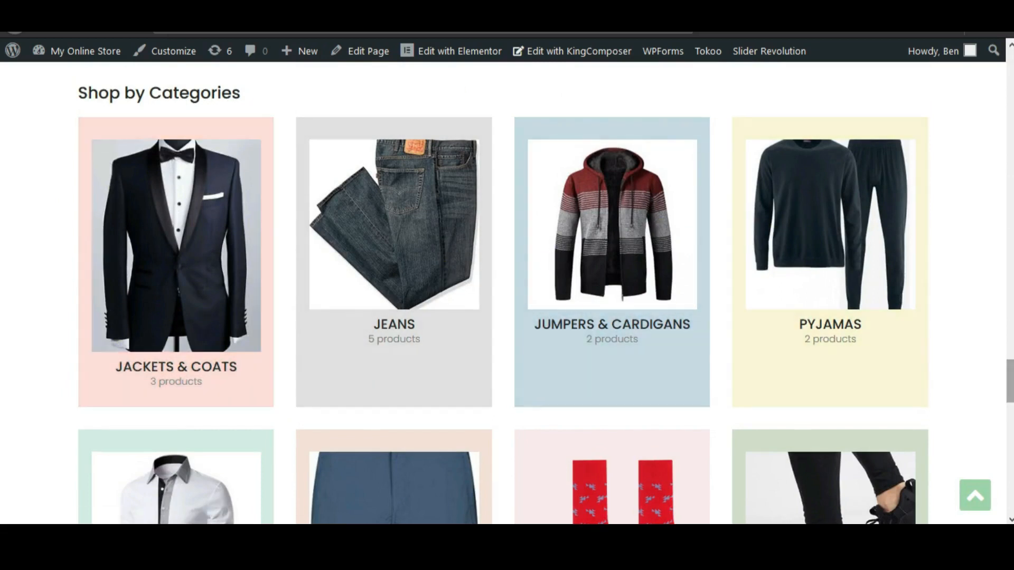
scroll(1009, 382, "down", 1)
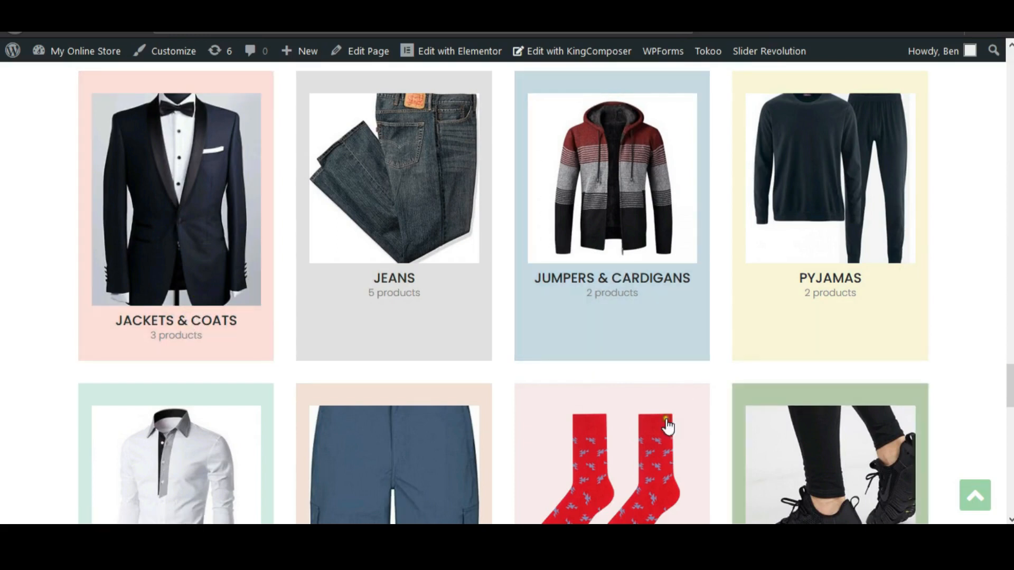
left_click_drag(1009, 385, 1010, 79)
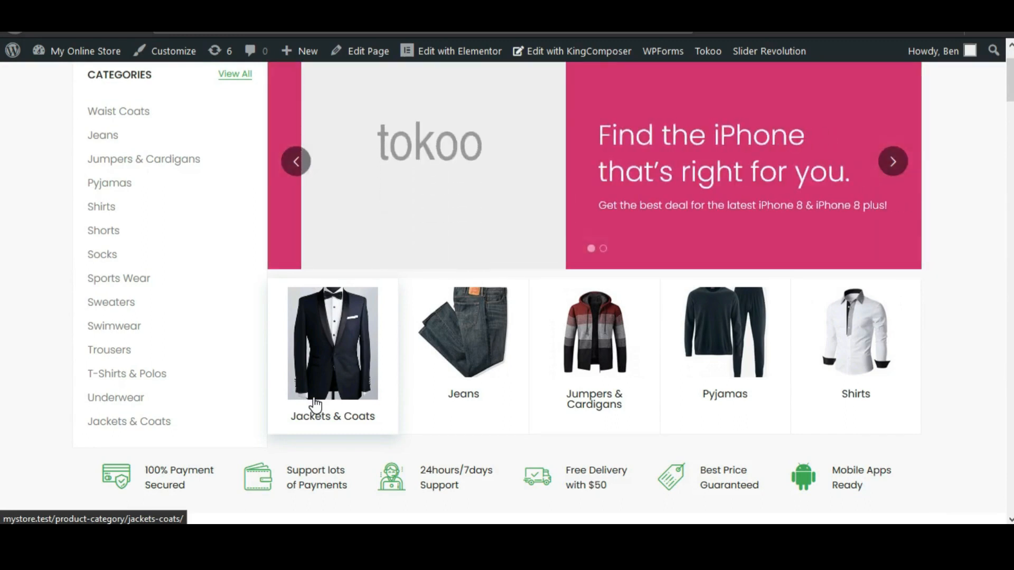
left_click(353, 378)
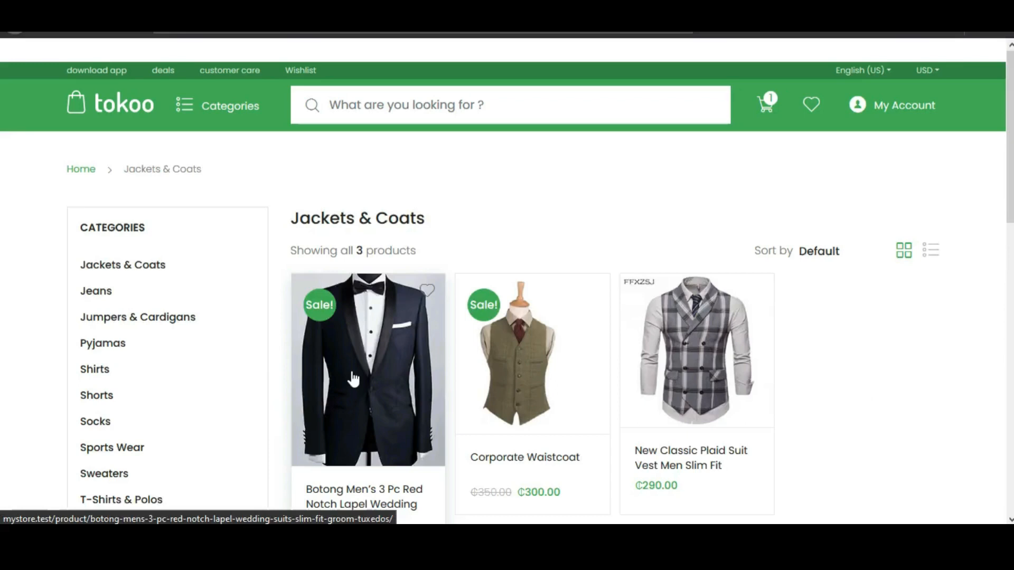
Filter the Jackets & Coats products to a maximum price of about ₵290.
scroll(353, 379, "down", 1)
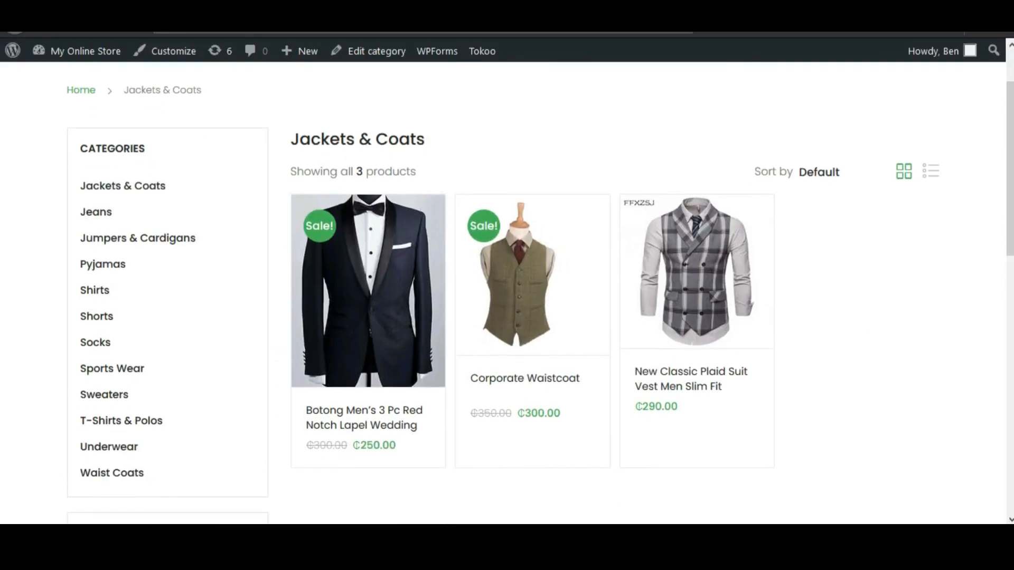
scroll(178, 394, "down", 3)
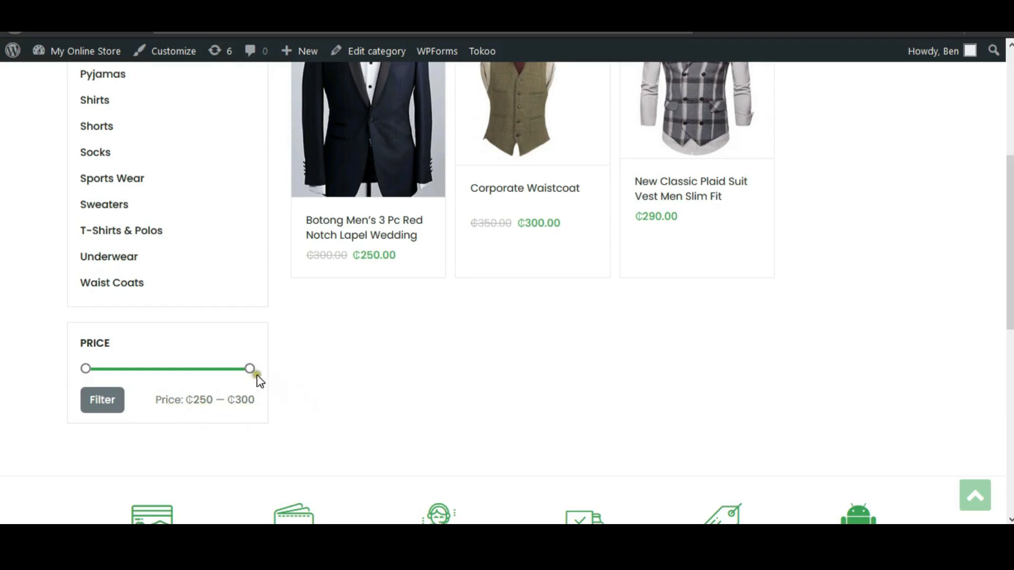
mouse_move(249, 369)
left_mouse_down()
mouse_move(227, 373)
mouse_move(247, 371)
mouse_move(235, 370)
left_mouse_up()
left_click(96, 402)
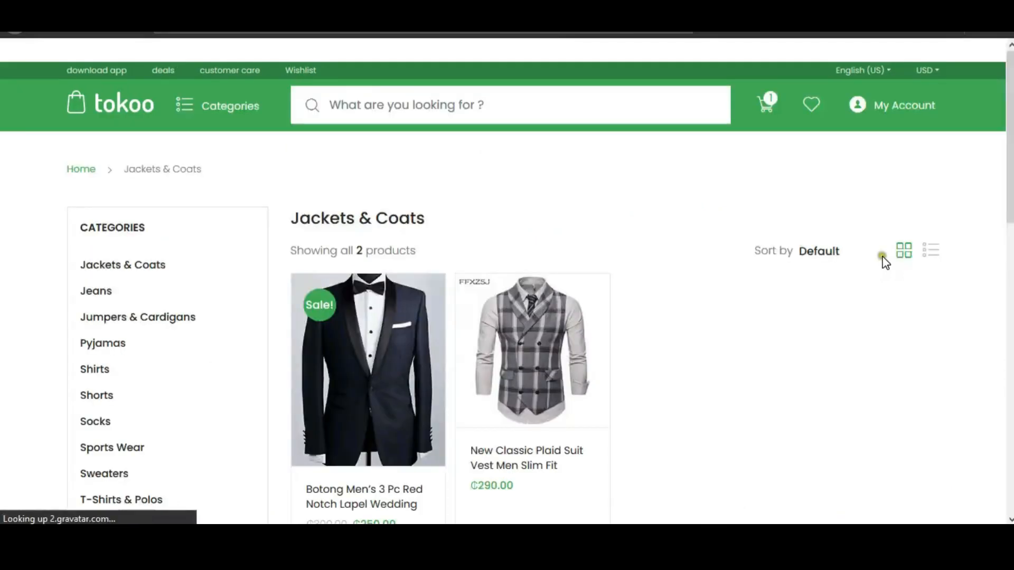
Return to the store home page through the tokoo logo.
left_click_drag(1010, 184, 1011, 248)
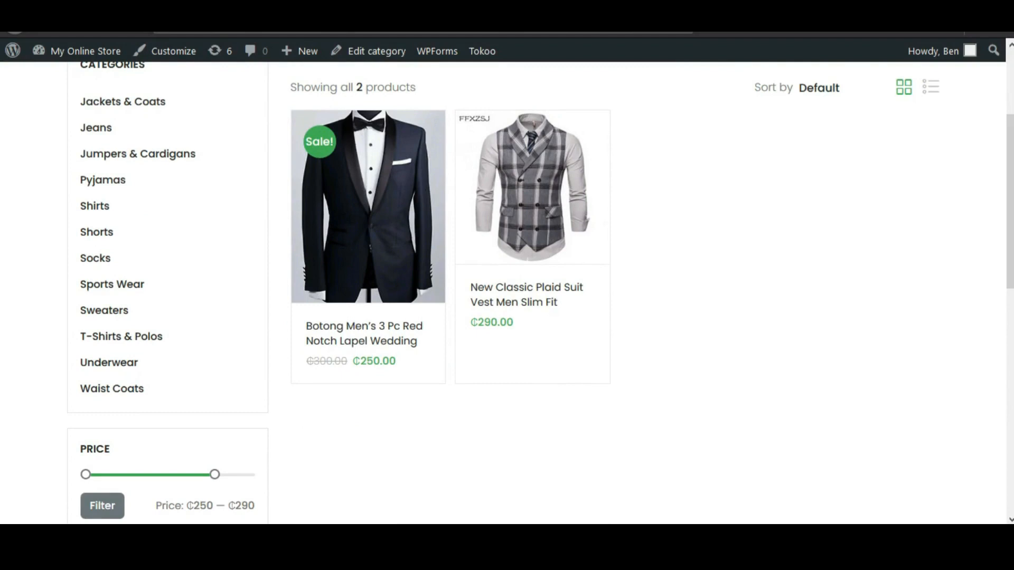
scroll(903, 144, "up", 3)
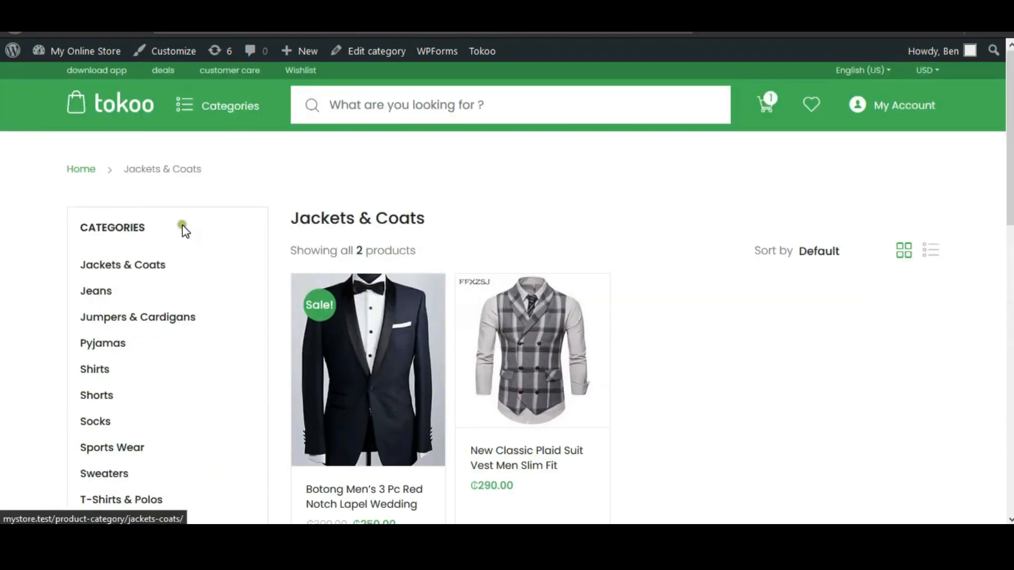
left_click(131, 113)
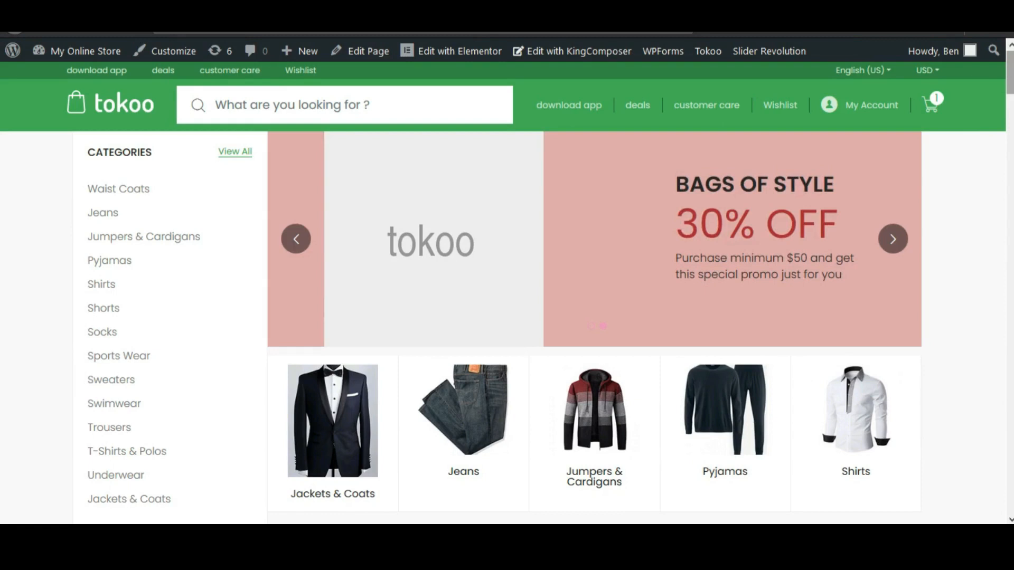
Scroll down the home page, then open it with Edit with Elementor from the admin bar.
scroll(336, 420, "down", 1)
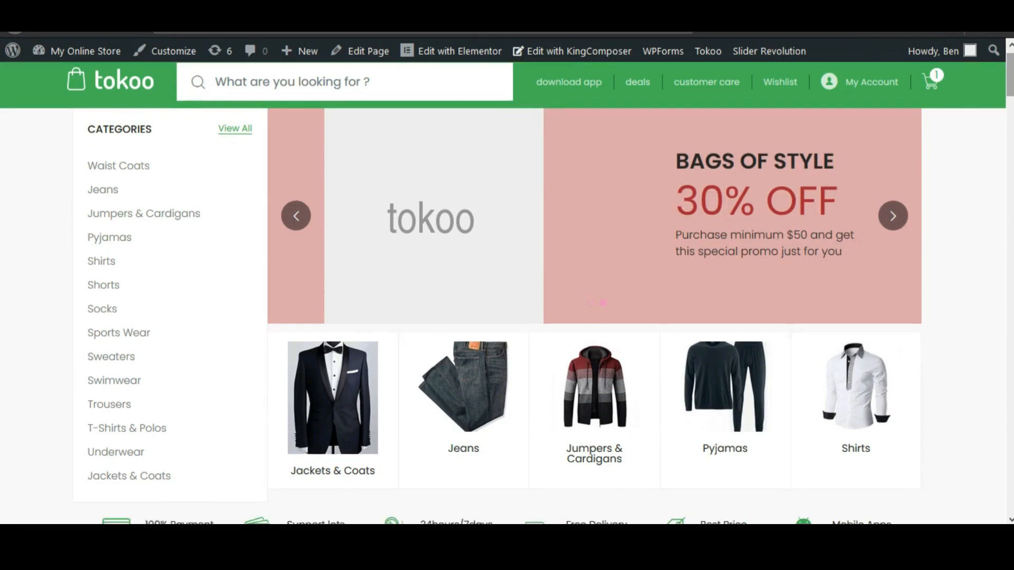
scroll(660, 290, "down", 5)
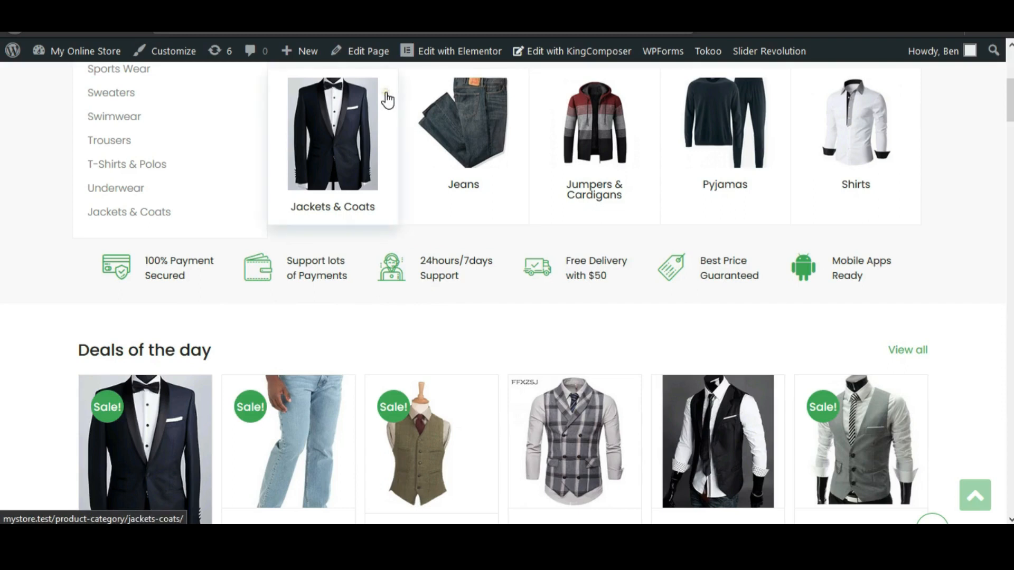
left_click(452, 52)
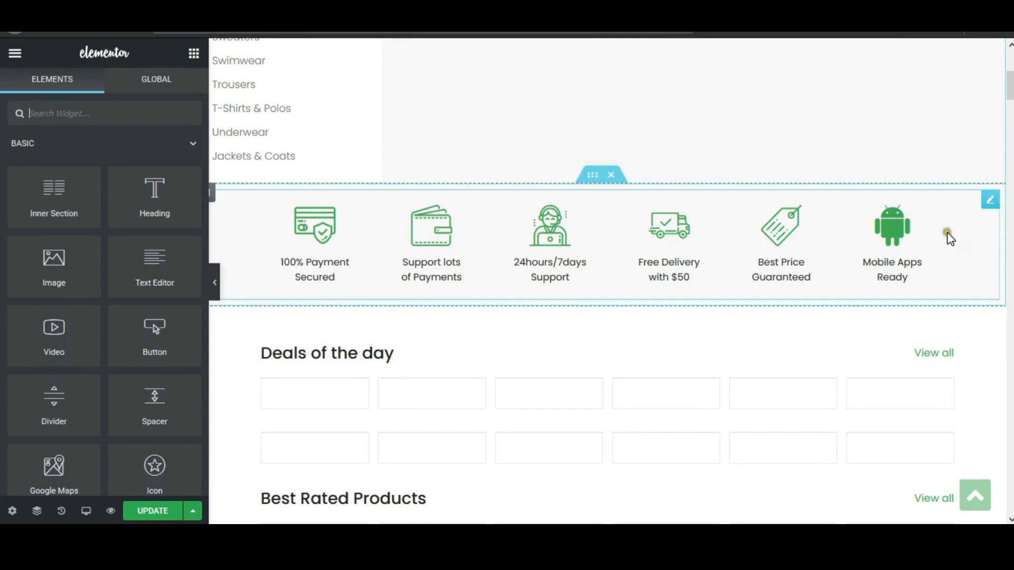
Open the features row settings and review the first two features' descriptions.
left_click(989, 201)
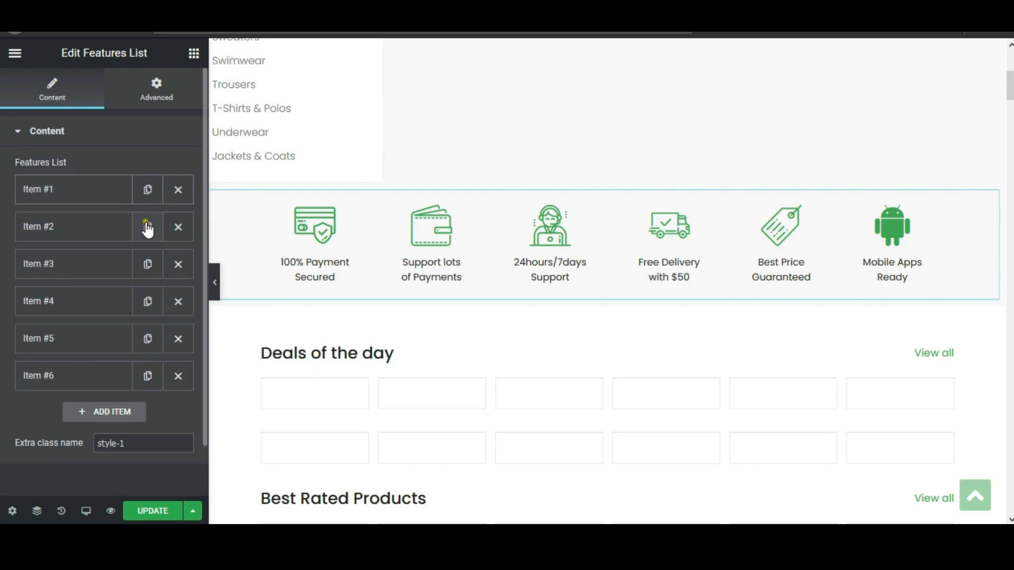
left_click(54, 200)
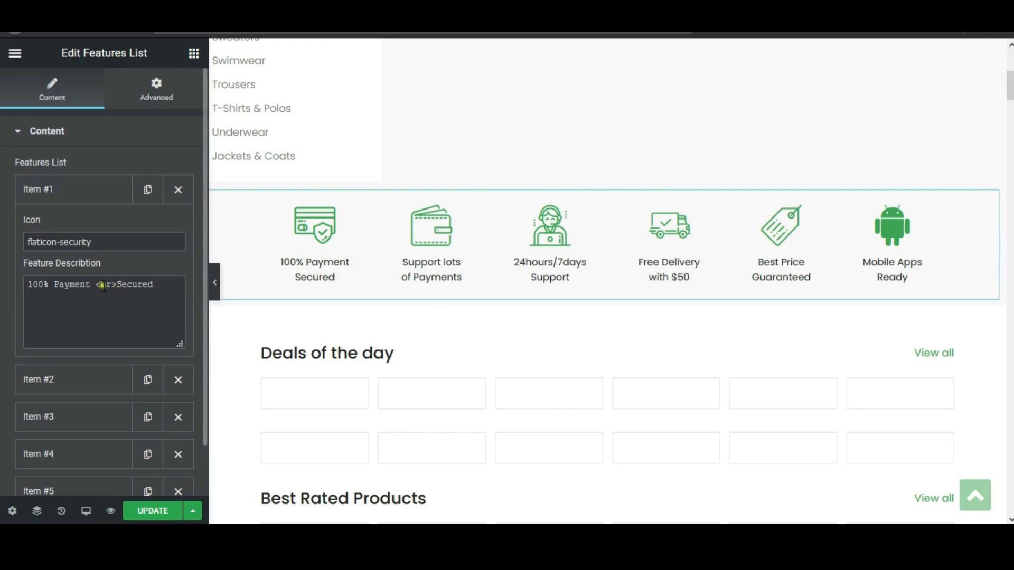
left_click_drag(117, 286, 160, 289)
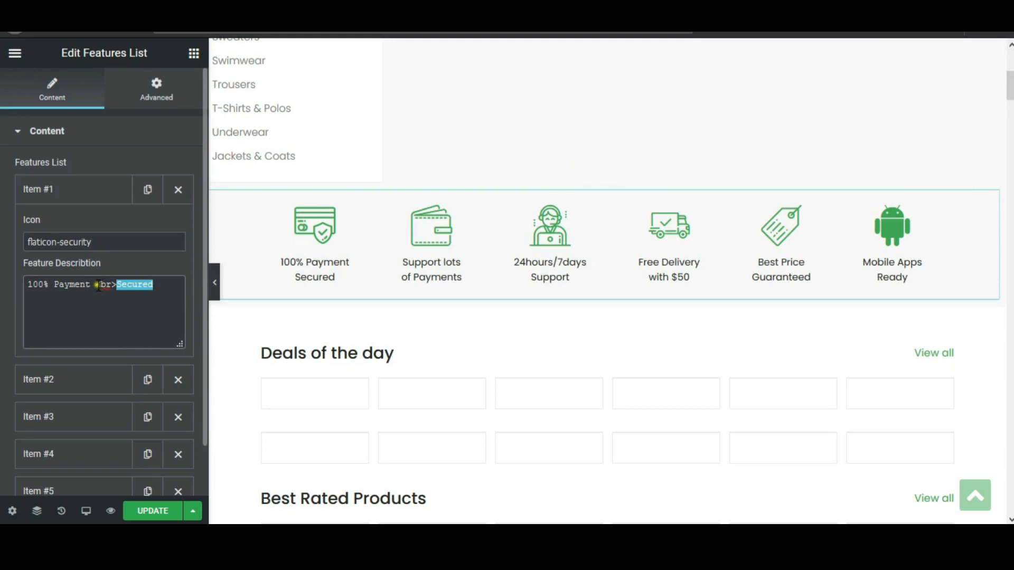
left_click(74, 285)
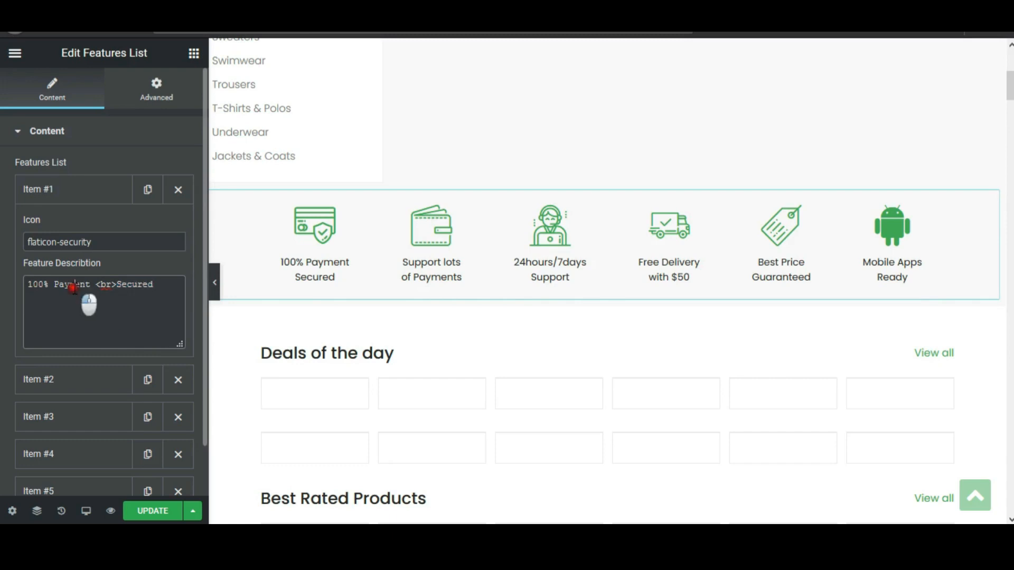
left_click(92, 285)
left_click_drag(92, 286, 13, 300)
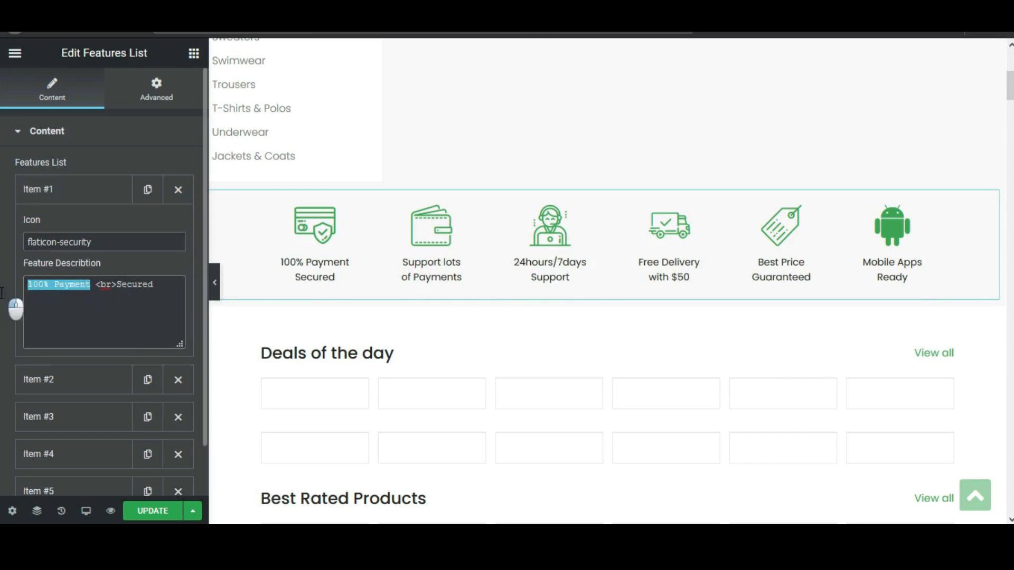
left_click(114, 307)
left_click(117, 285)
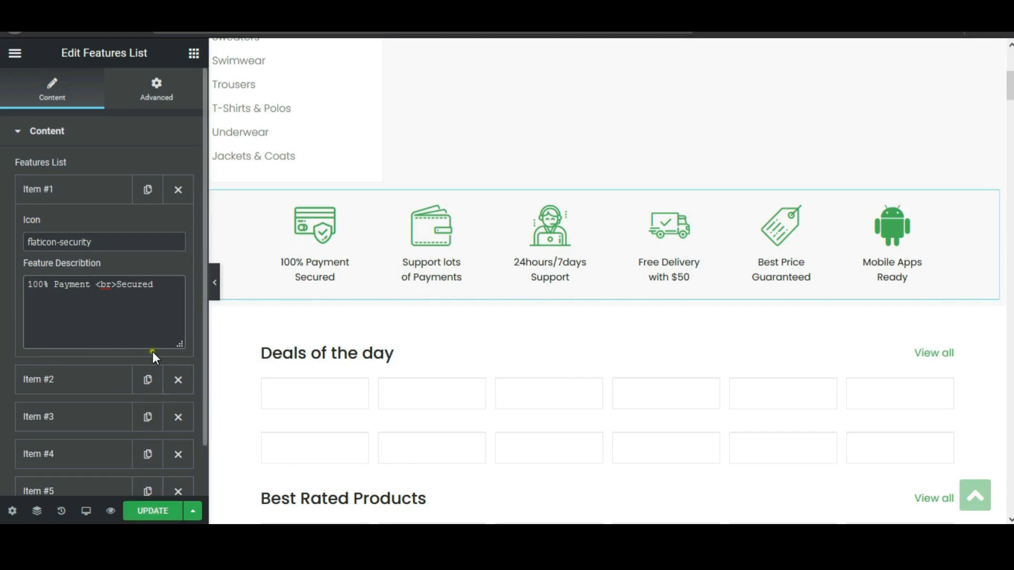
left_click(86, 208)
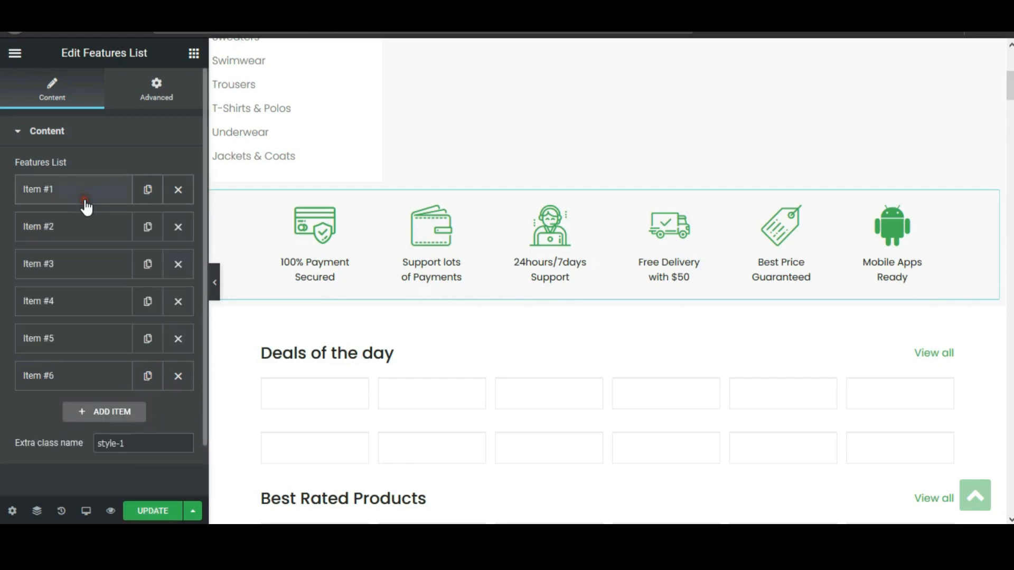
left_click(82, 227)
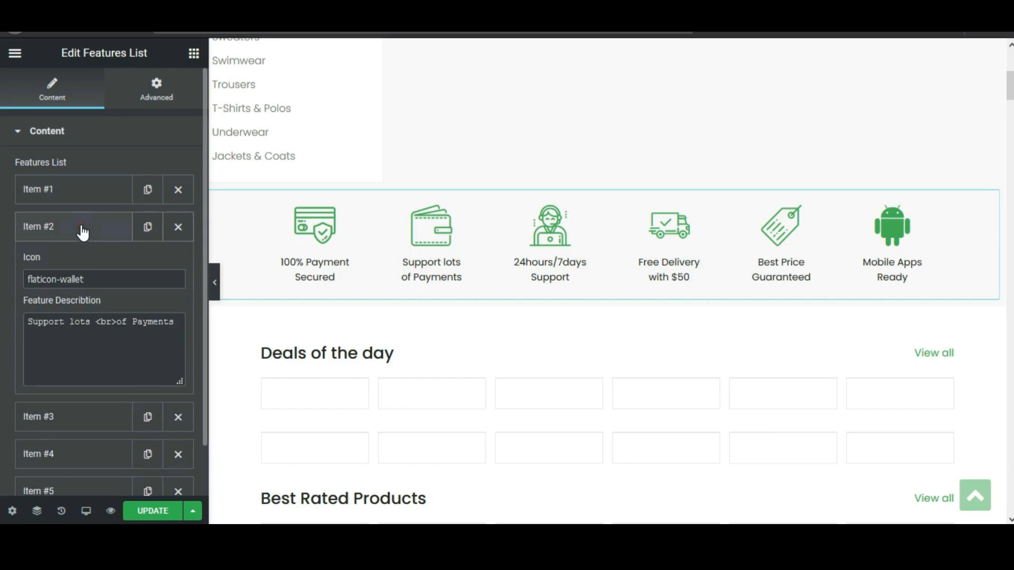
left_click(29, 322)
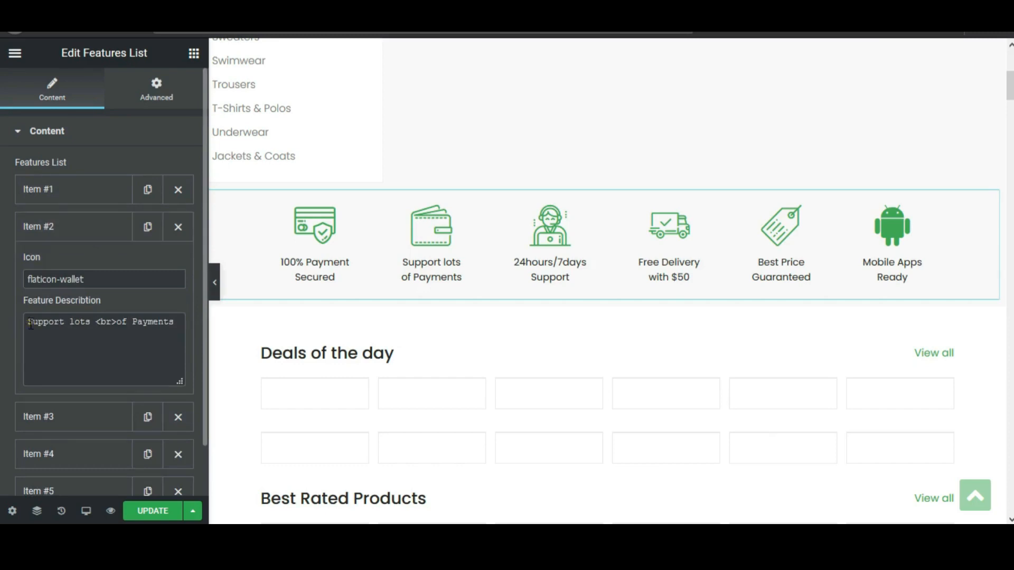
left_click(271, 326)
left_click(70, 239)
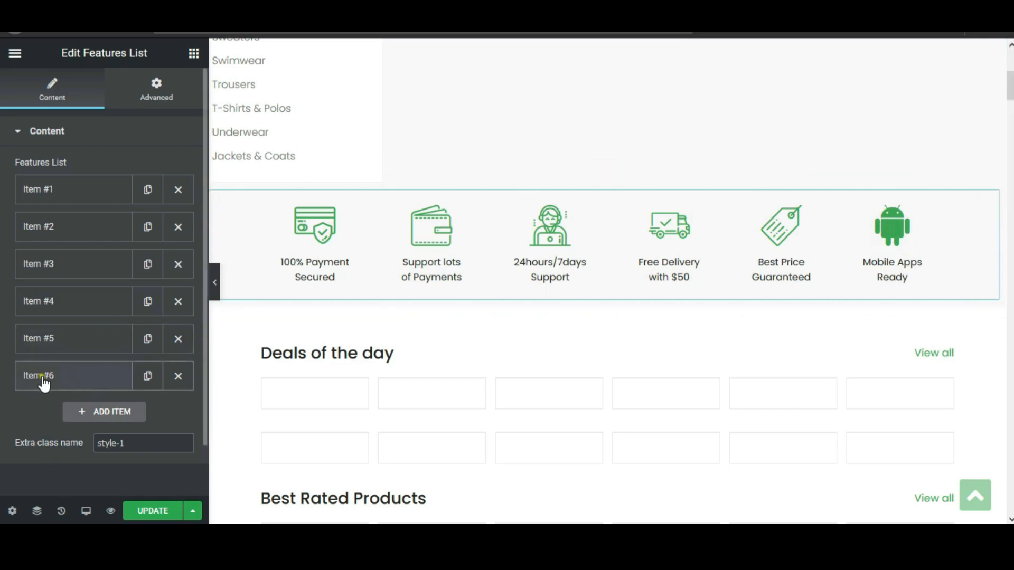
Delete the sixth feature, Mobile Apps Ready.
left_click(178, 375)
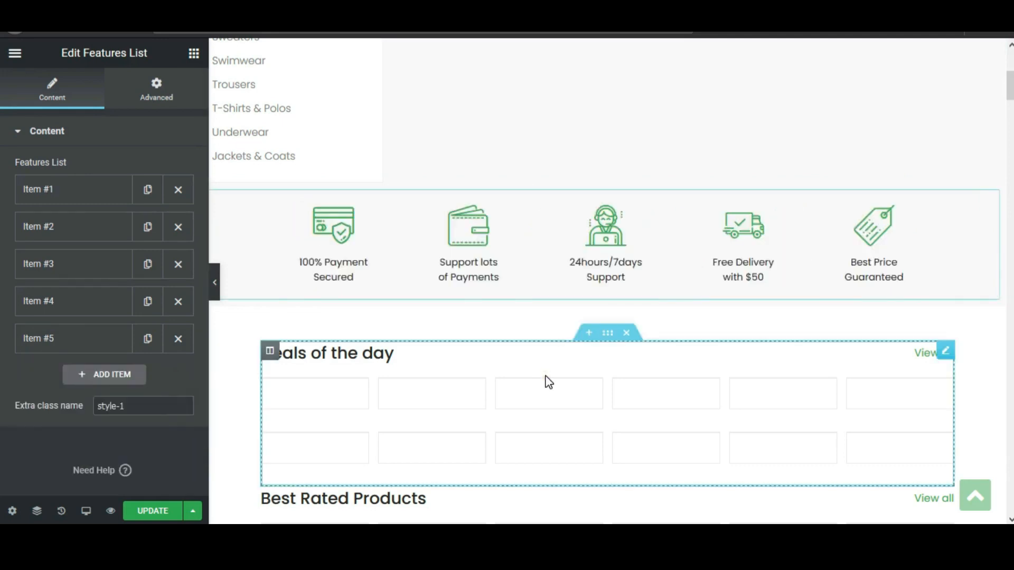
scroll(549, 383, "down", 3)
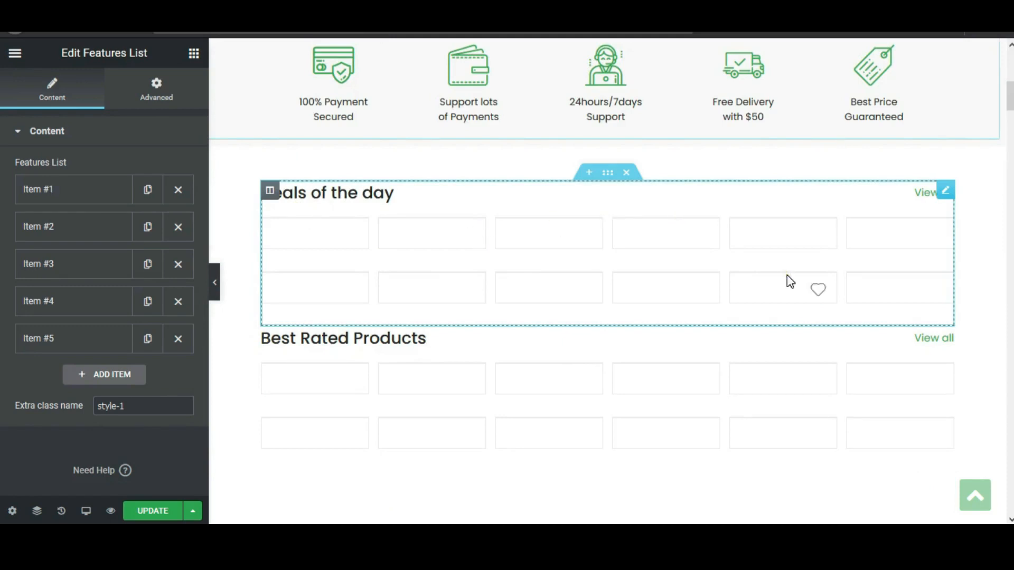
left_click(946, 199)
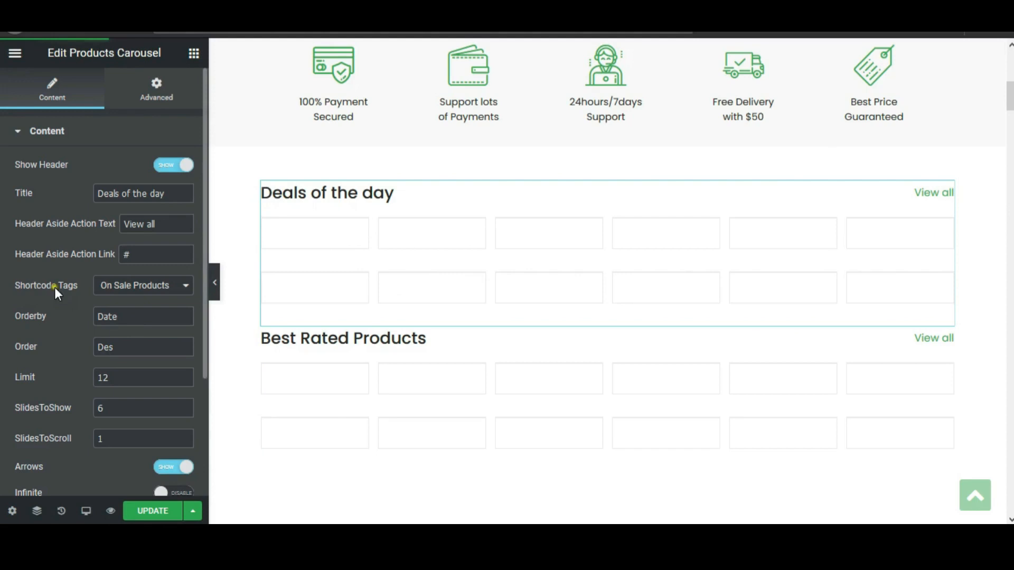
Keep On Sale Products as the Deals of the day carousel's product type.
left_click(127, 294)
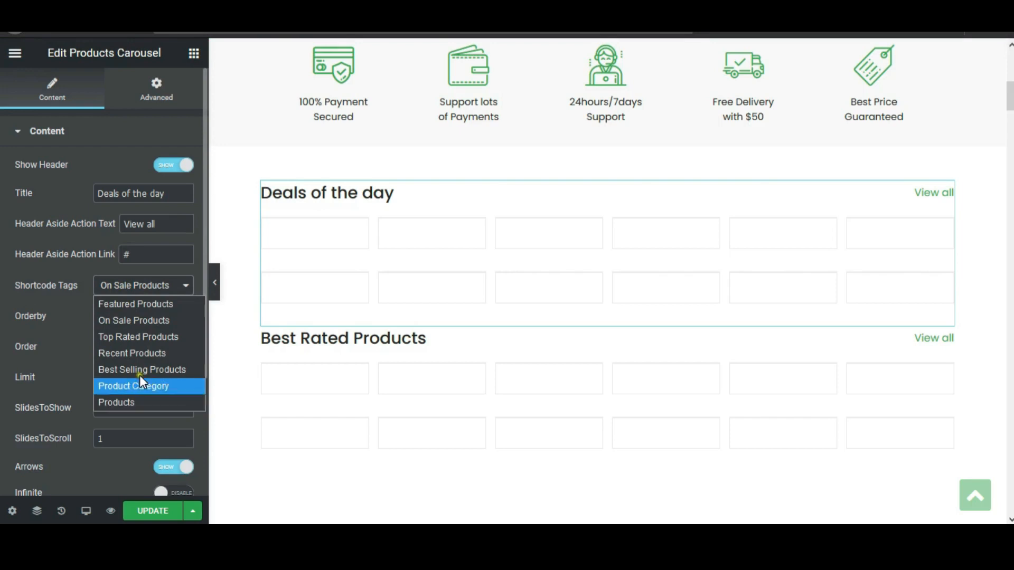
left_click(129, 321)
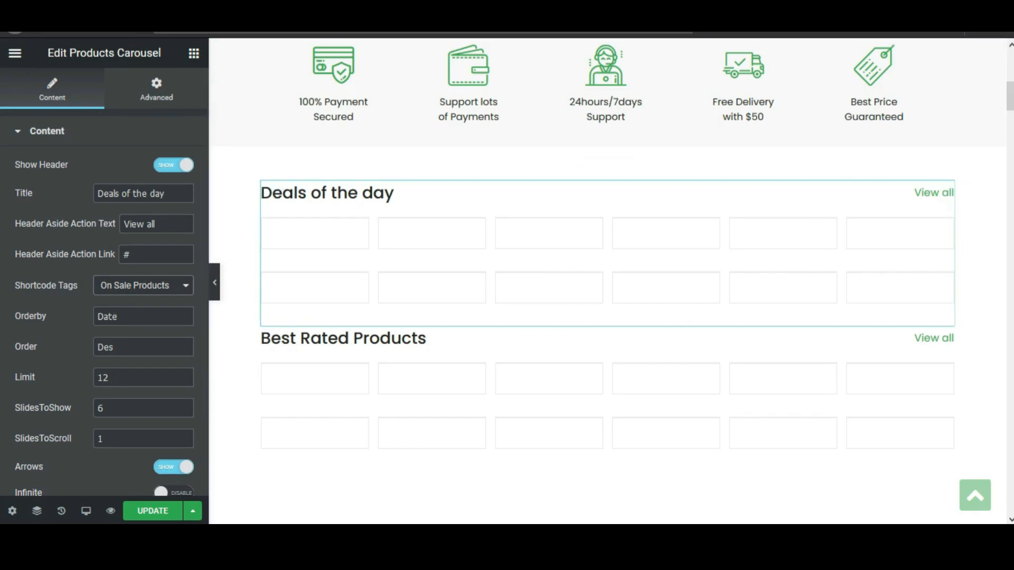
scroll(607, 280, "down", 10)
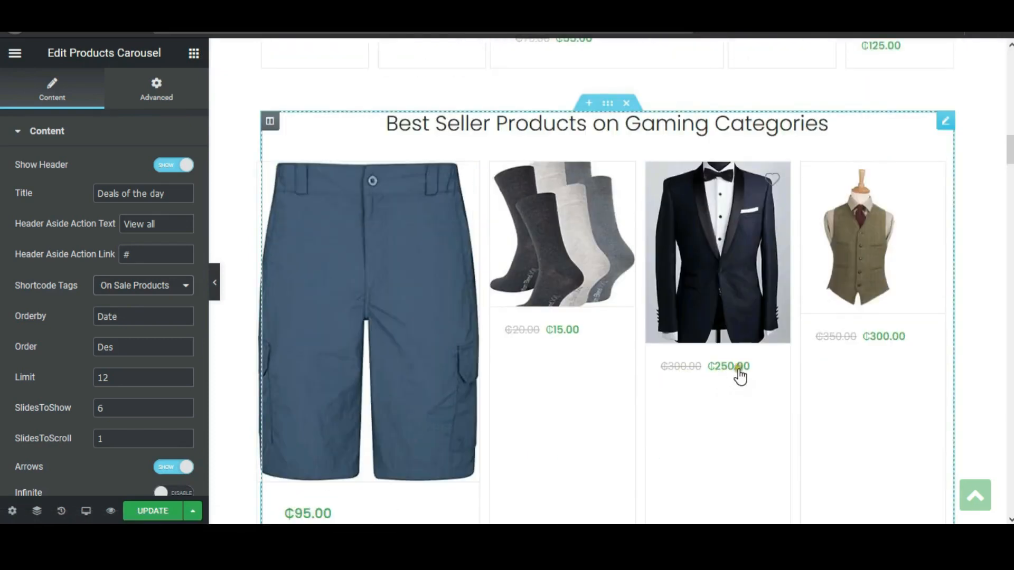
scroll(729, 370, "up", 2)
left_click_drag(1009, 141, 1010, 86)
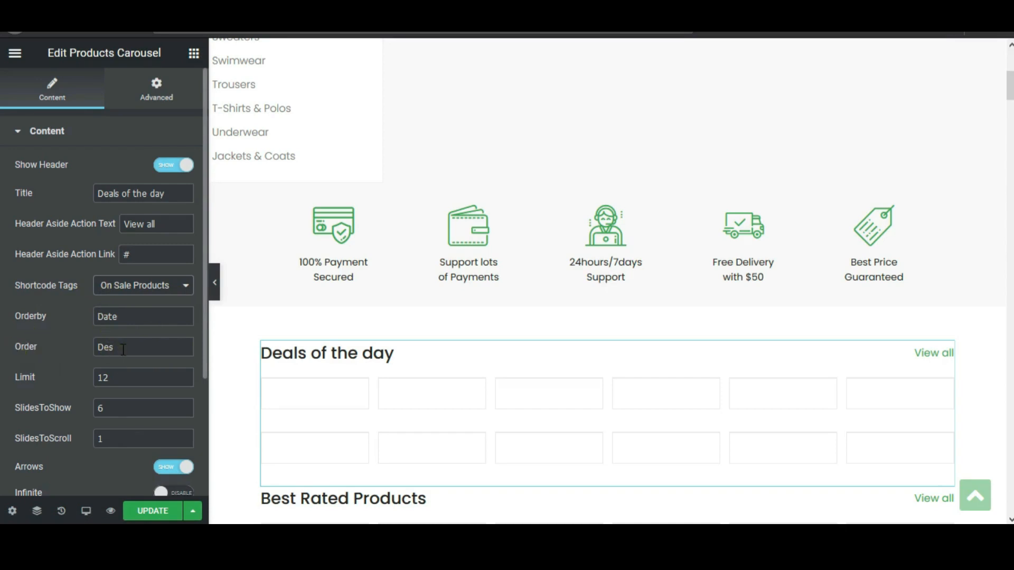
Switch the carousel Order to Asc and back to Des, then save the page with UPDATE.
left_click_drag(117, 349, 92, 351)
type("Asd")
left_click(120, 351)
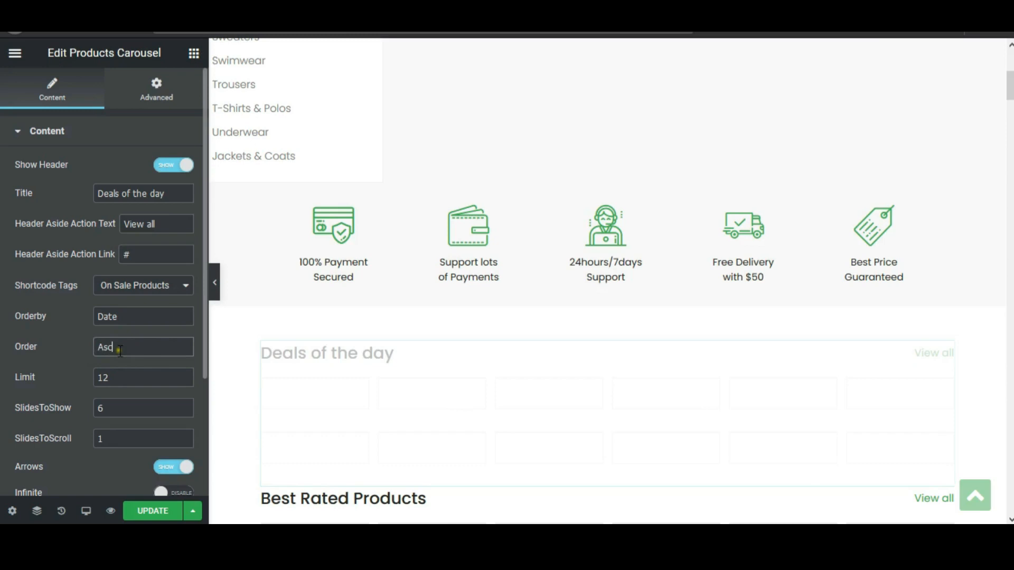
double_click(120, 351)
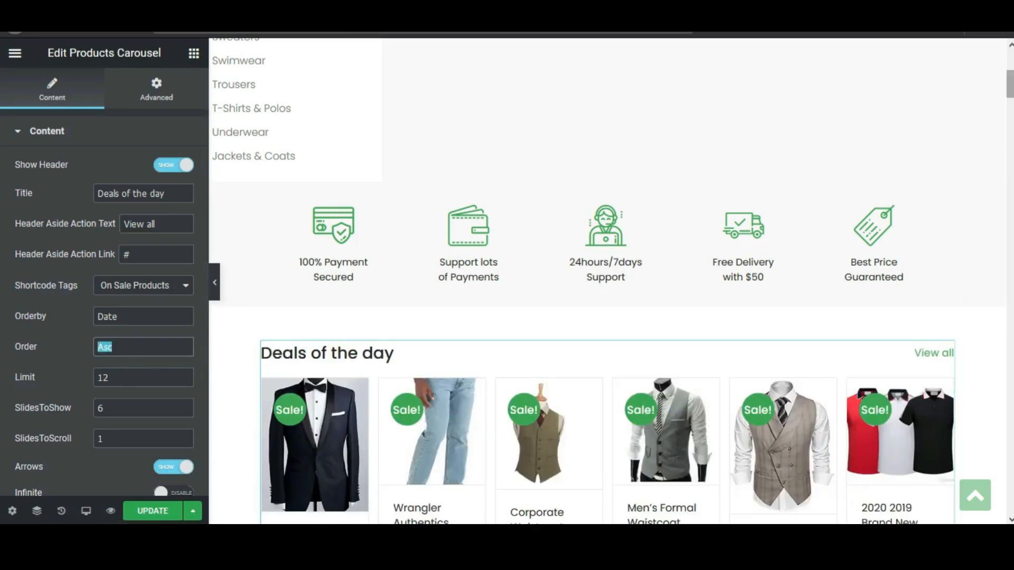
scroll(770, 385, "down", 3)
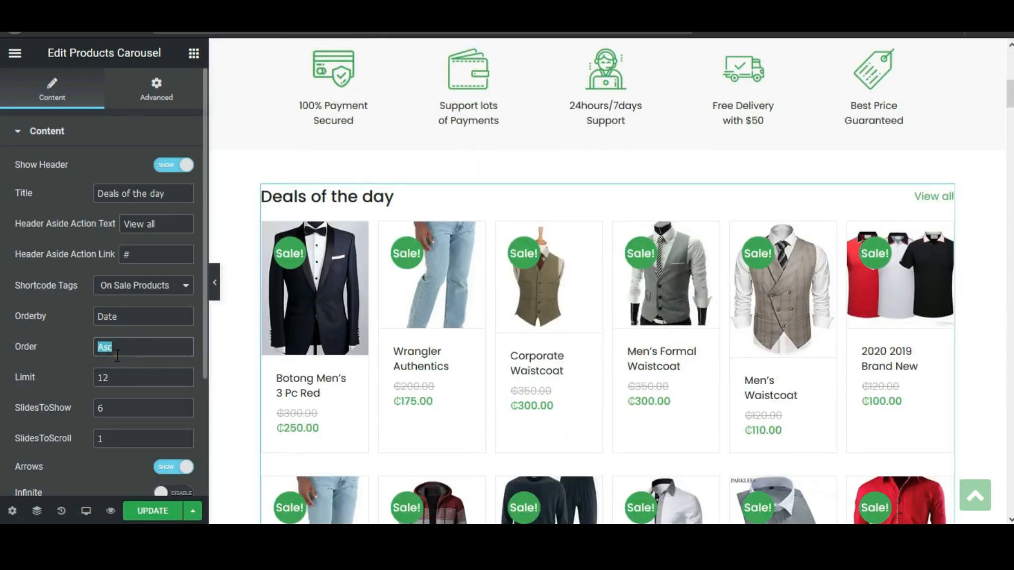
type("Des")
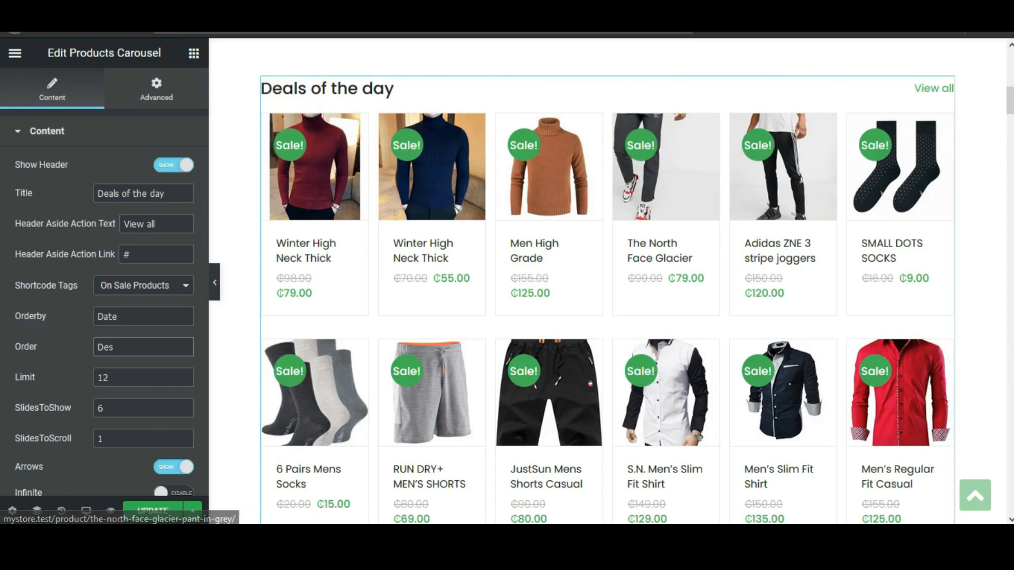
left_click_drag(205, 259, 205, 335)
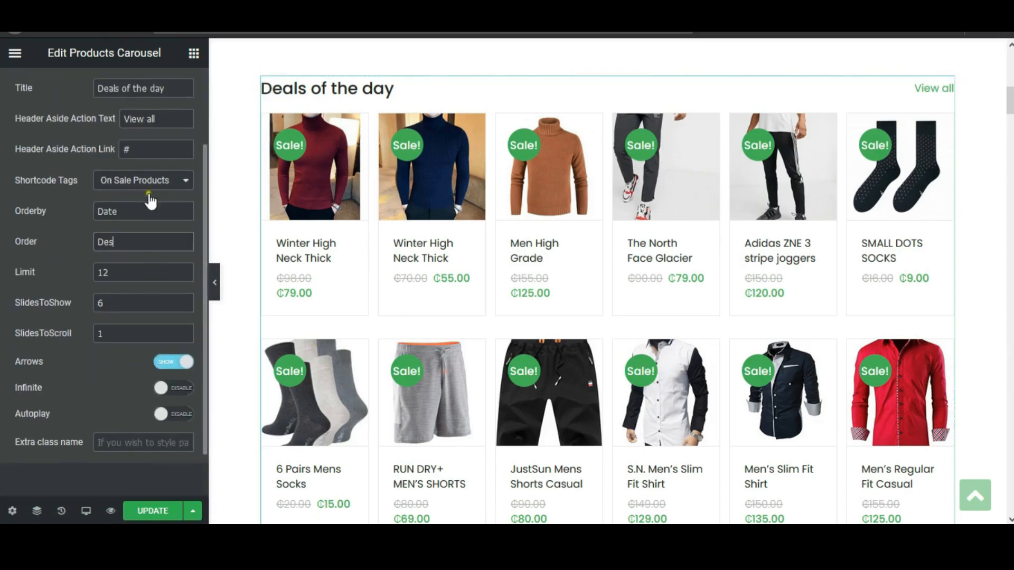
left_click(148, 514)
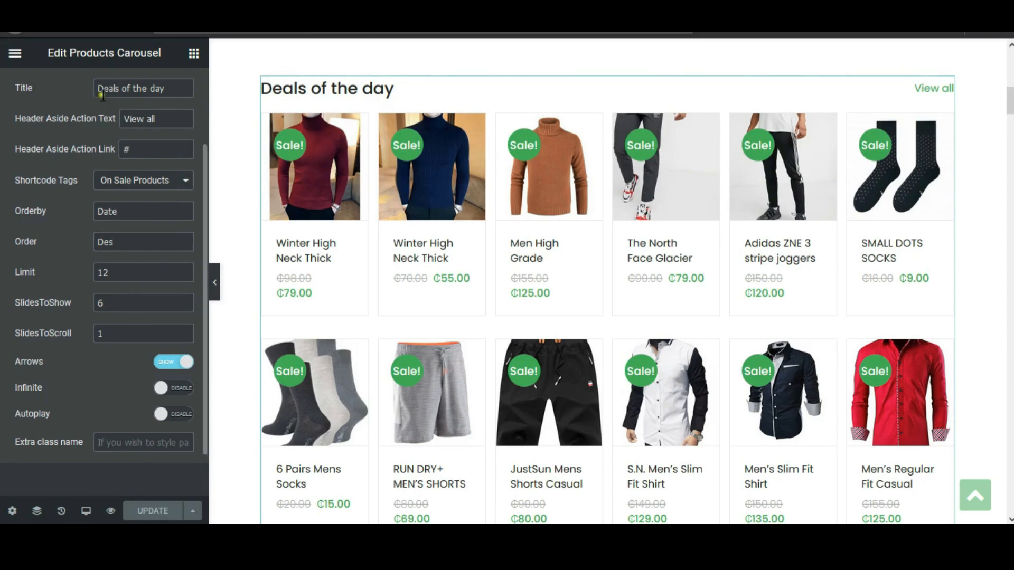
Select the Deals of the day title text, then open a new blank Firefox tab.
left_click_drag(97, 87, 182, 88)
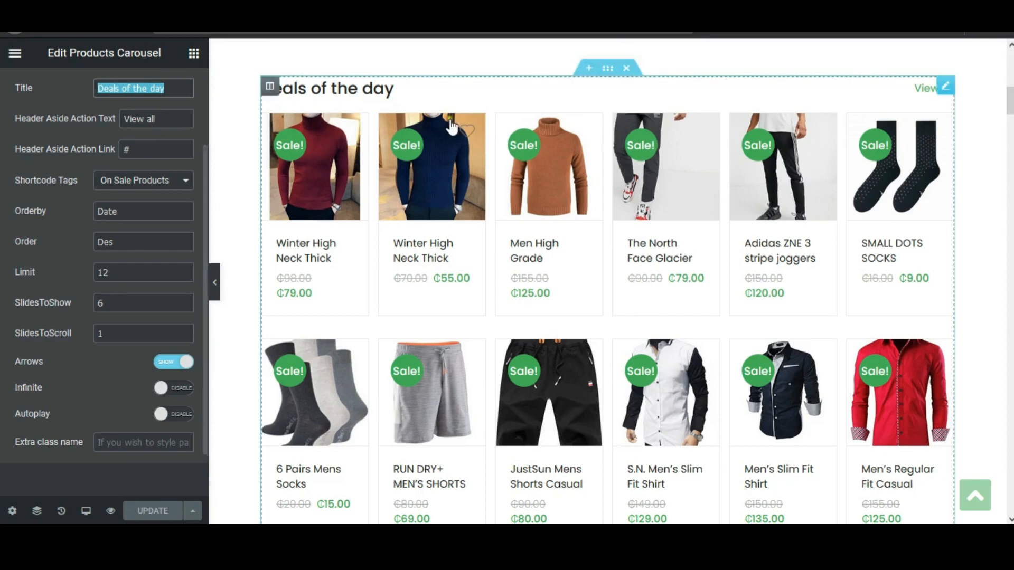
left_click(139, 149)
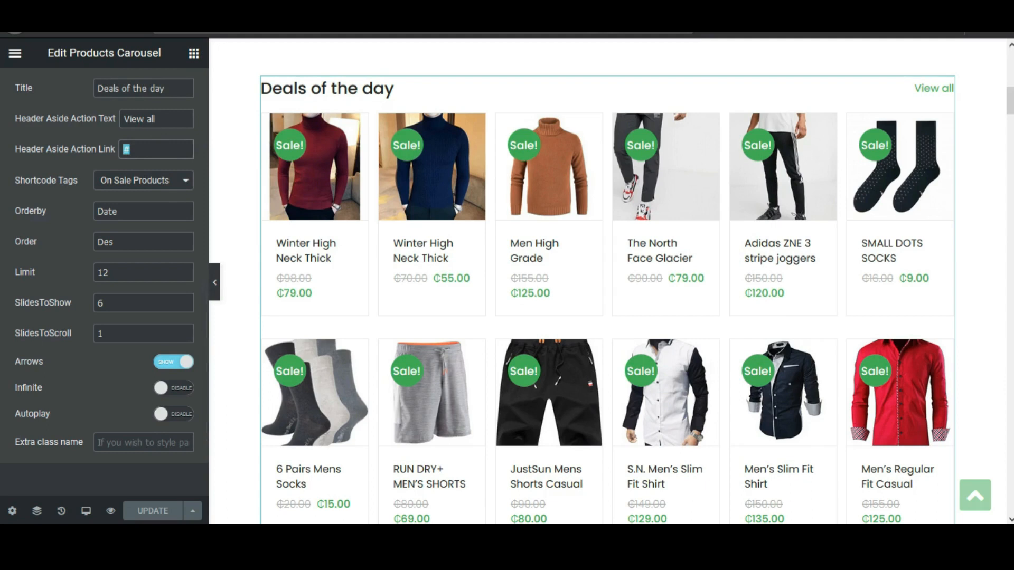
left_click(263, 33)
key("ctrl+t")
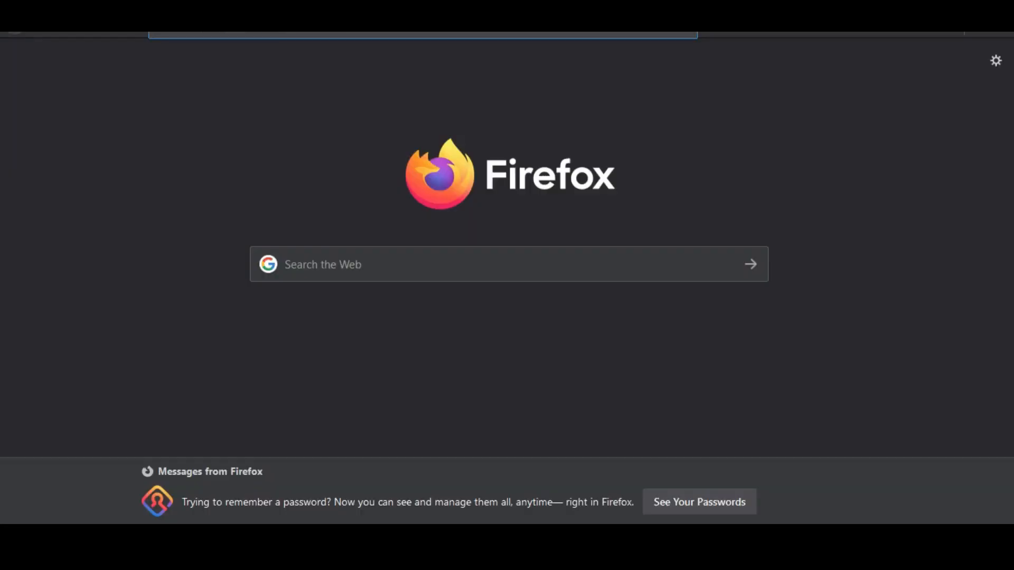
Load mystore.test/shop/ and browse its second page of products.
type("http://mystore.test")
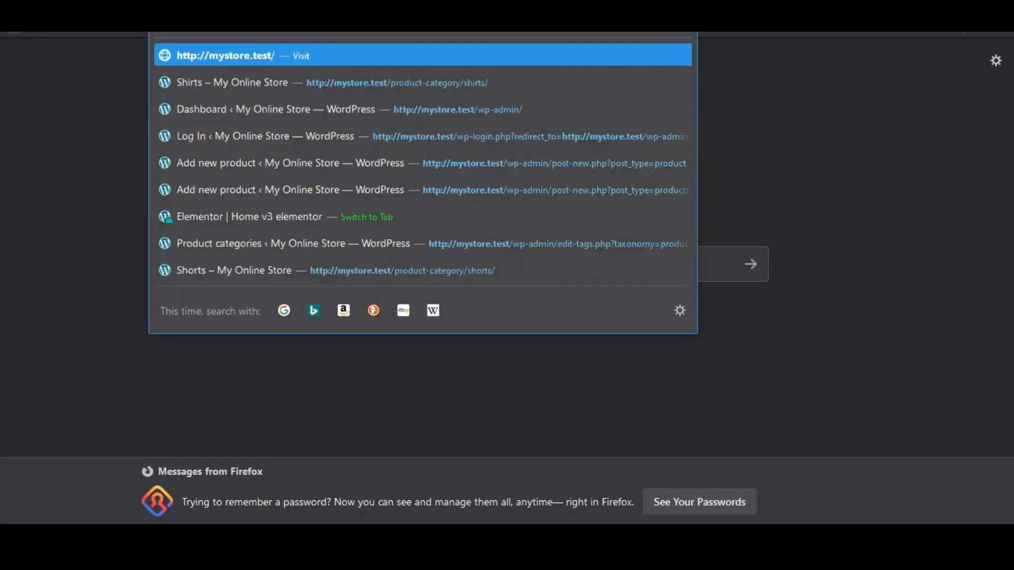
type("/shop/")
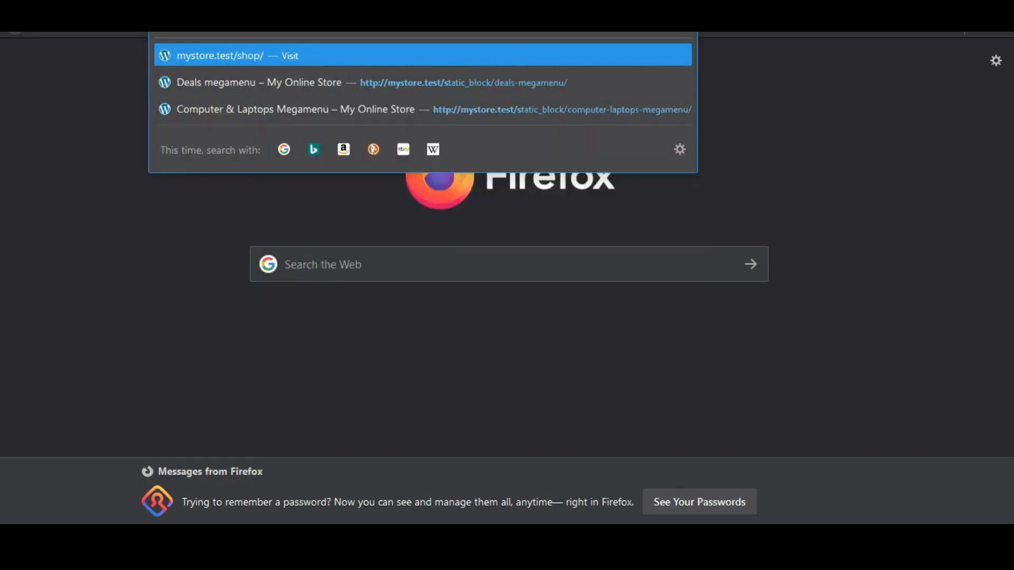
key("Return")
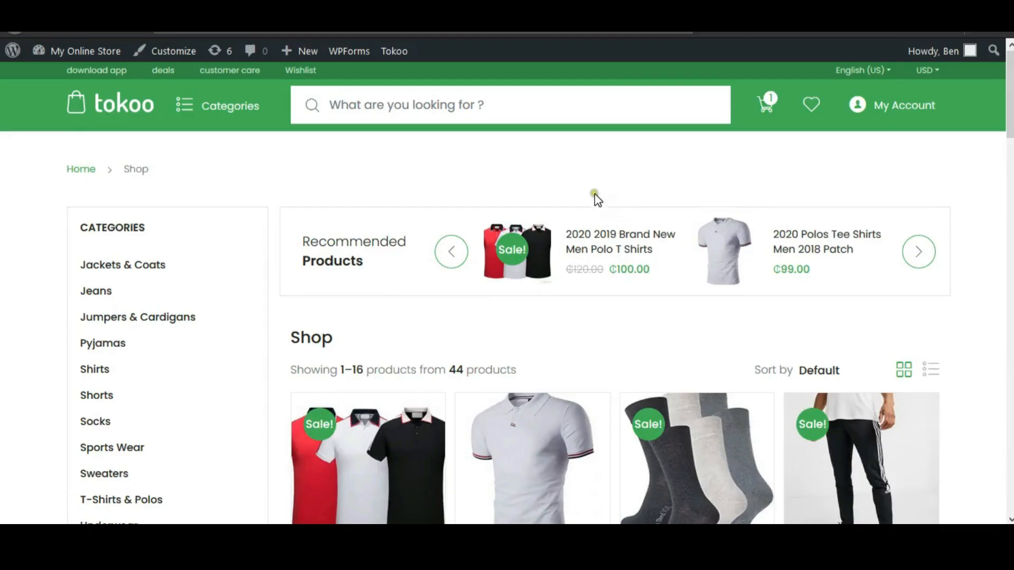
scroll(507, 290, "down", 20)
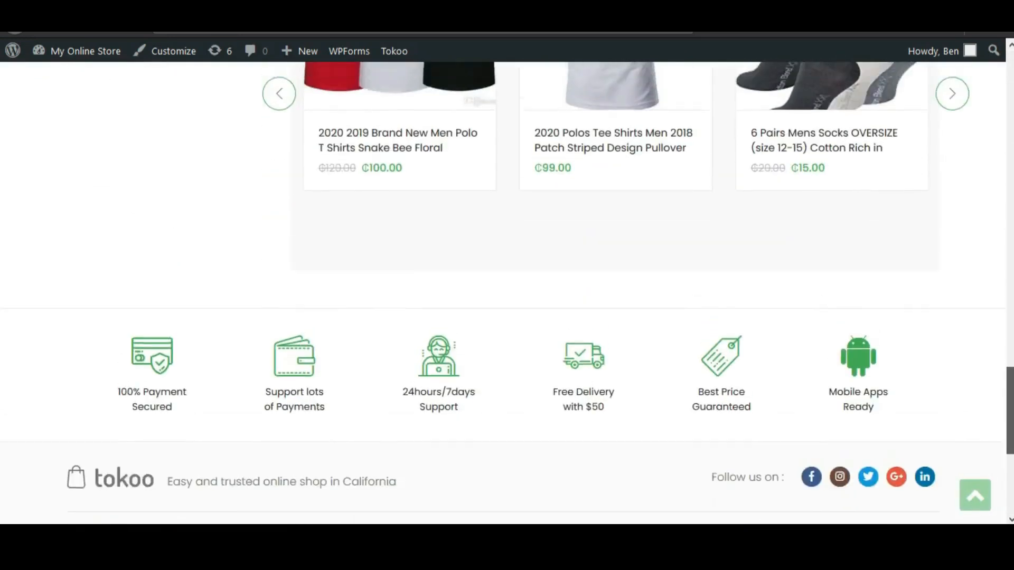
scroll(591, 317, "up", 8)
left_click(593, 313)
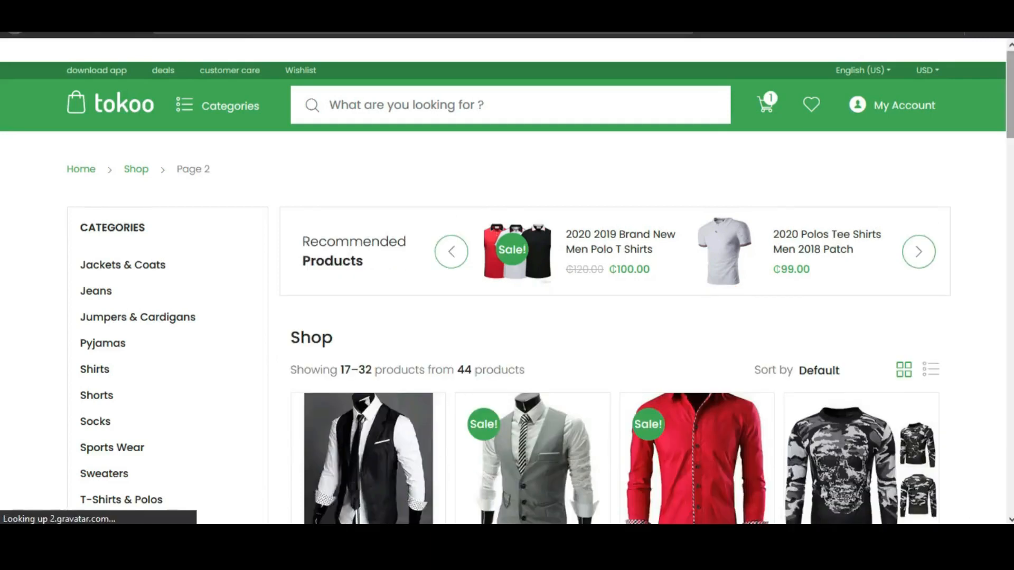
scroll(390, 160, "down", 5)
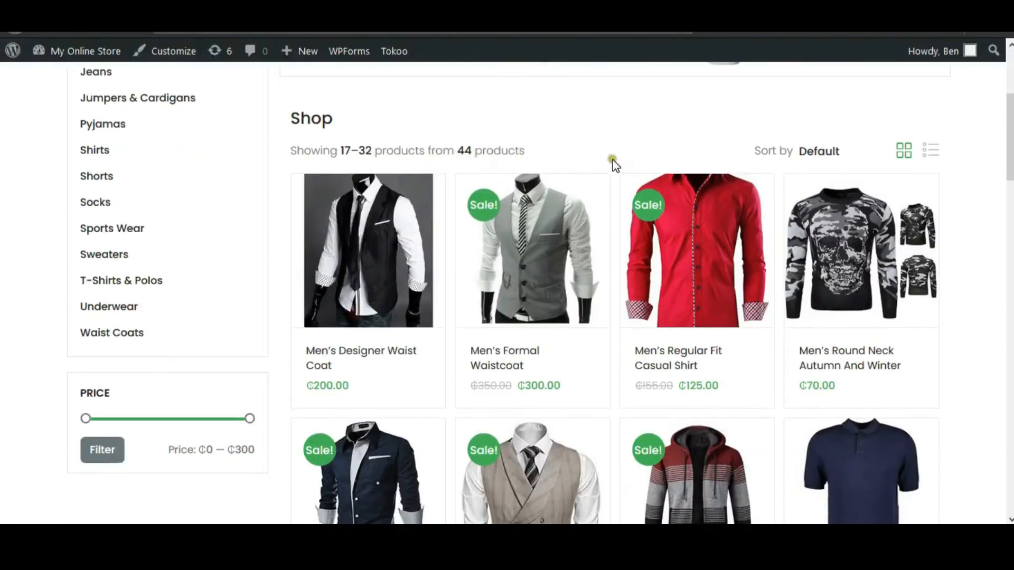
scroll(739, 294, "down", 15)
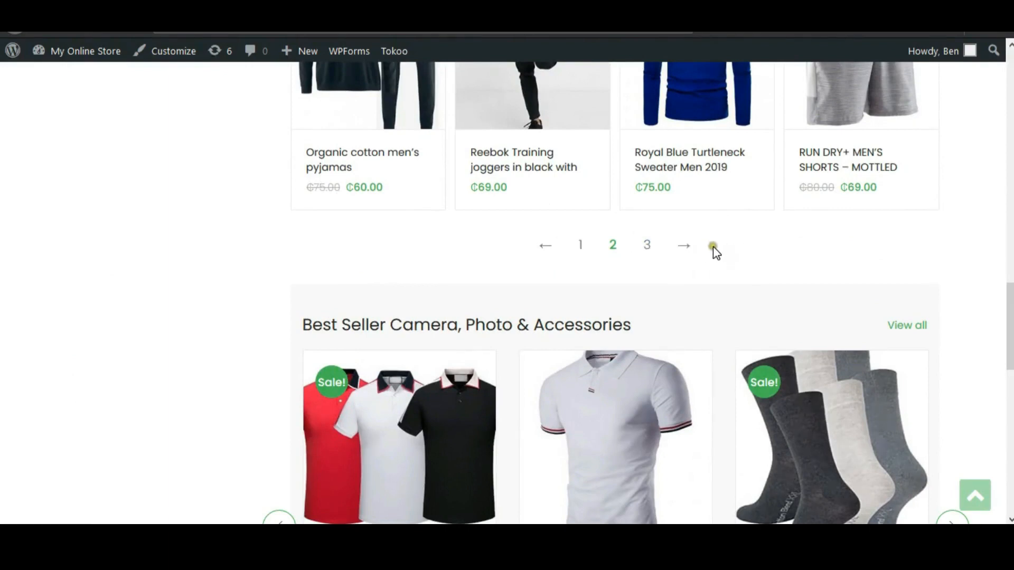
left_click_drag(1010, 296, 1010, 67)
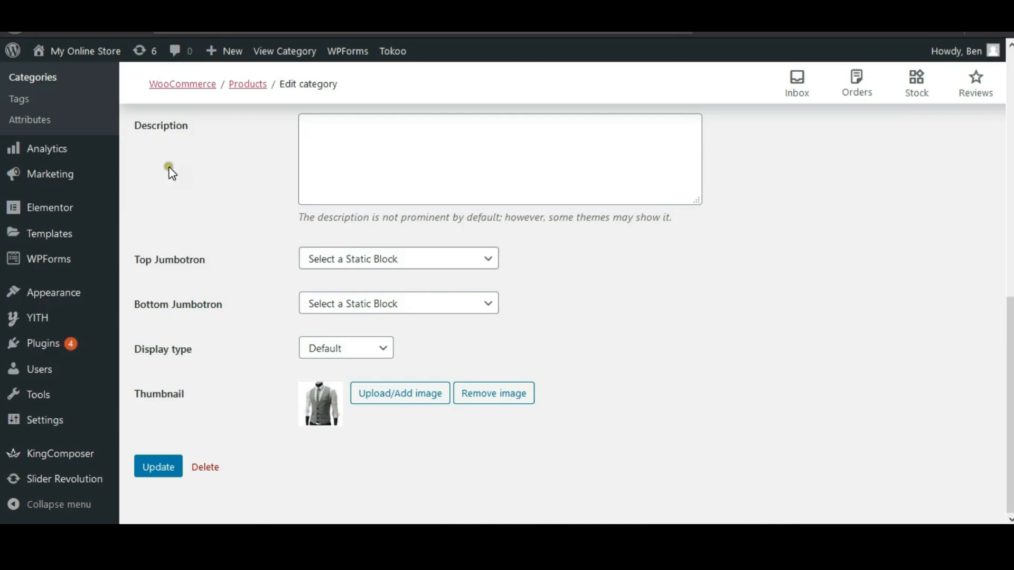
Paste the shop page address into the Deals of the day View all link.
mouse_move(81, 54)
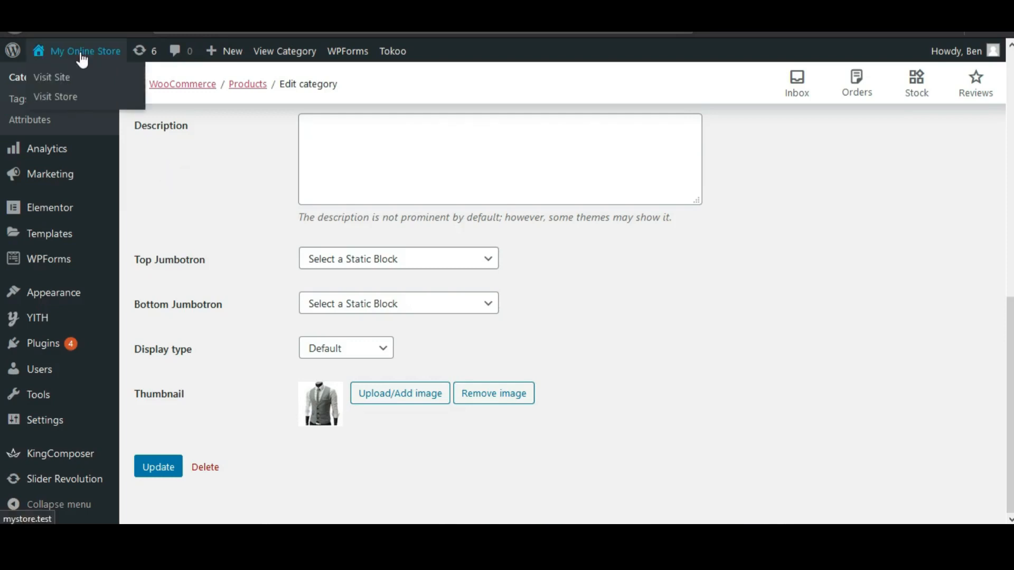
left_click(55, 97)
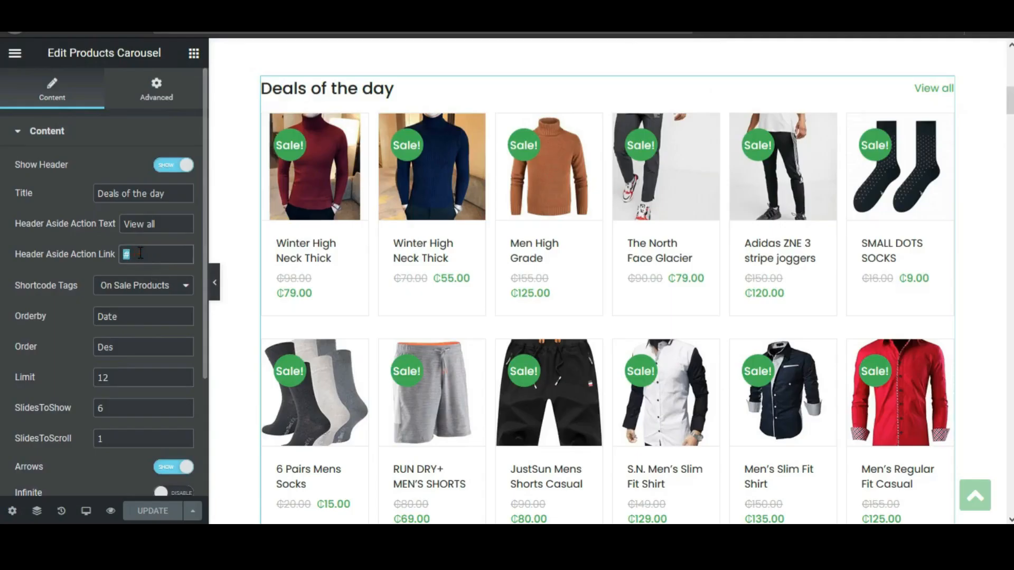
key("ctrl+v")
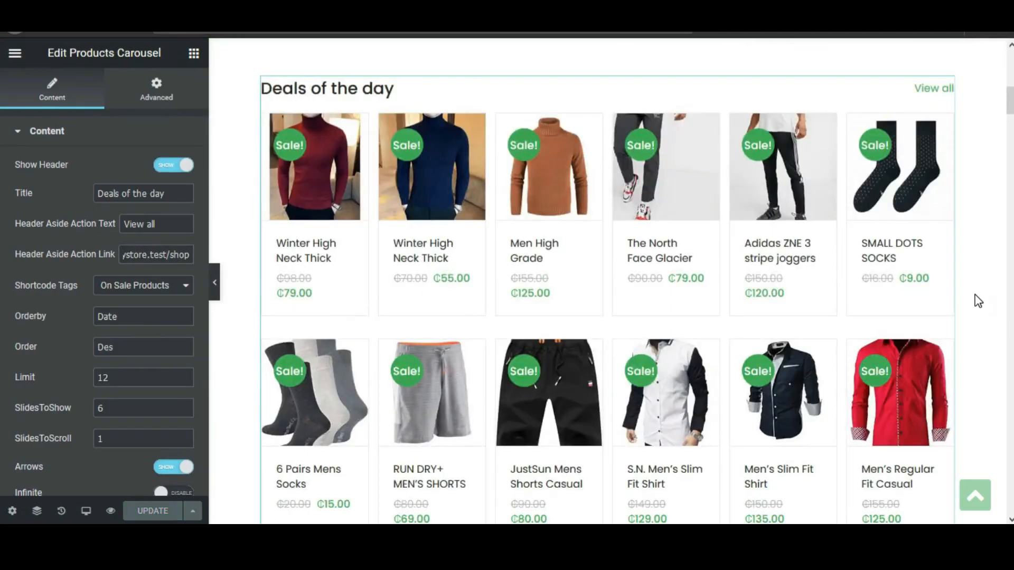
Clear the Best Rated Products header's 'View all' text and '#' link, keeping Top Rated Products.
left_click(922, 90)
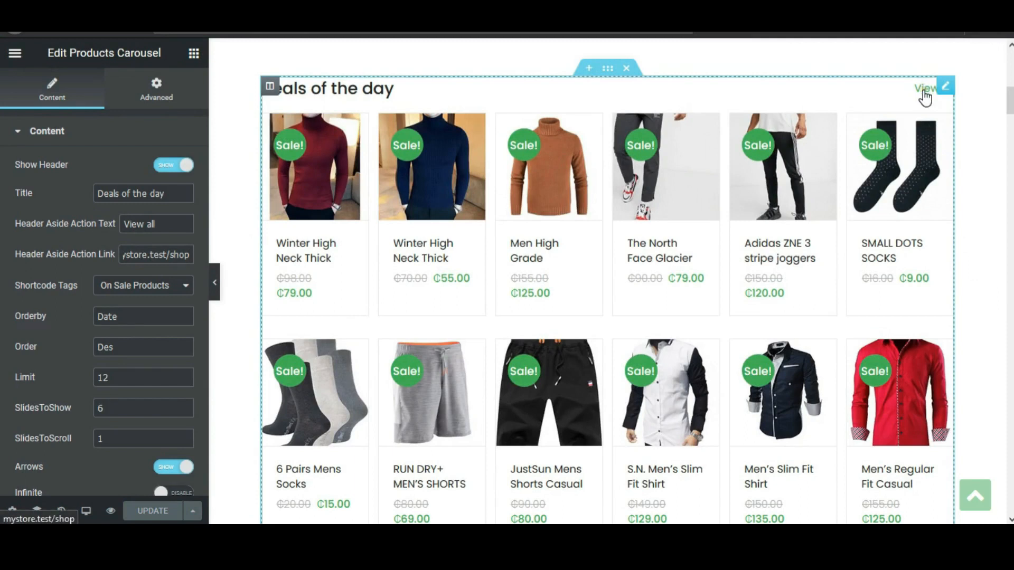
scroll(1003, 100, "down", 5)
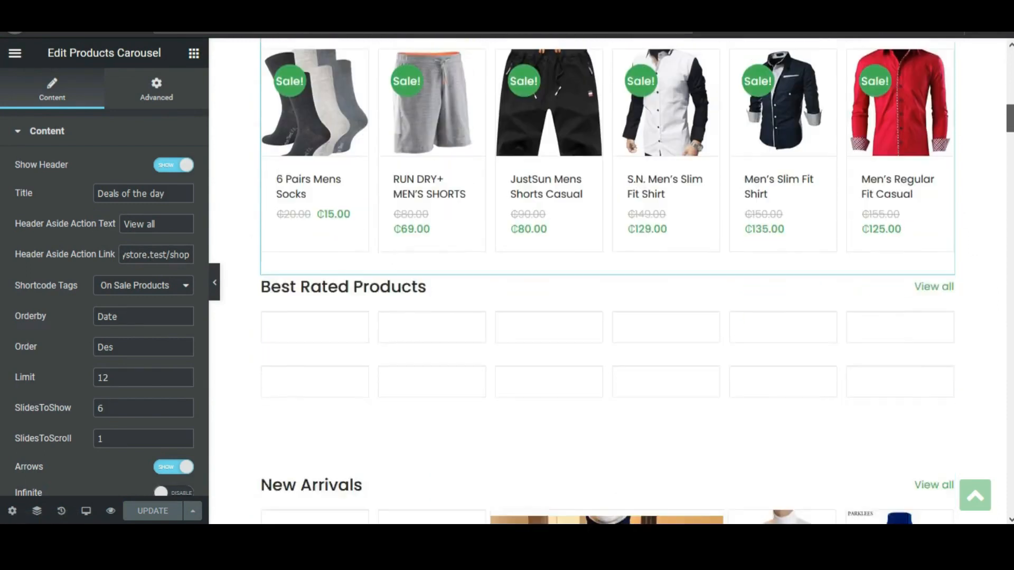
scroll(335, 165, "down", 2)
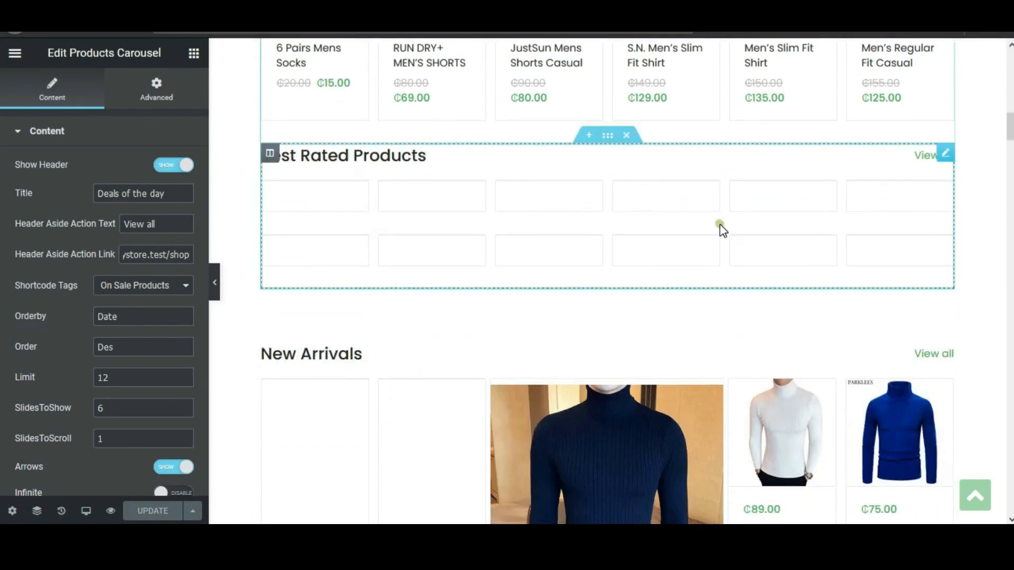
left_click(946, 157)
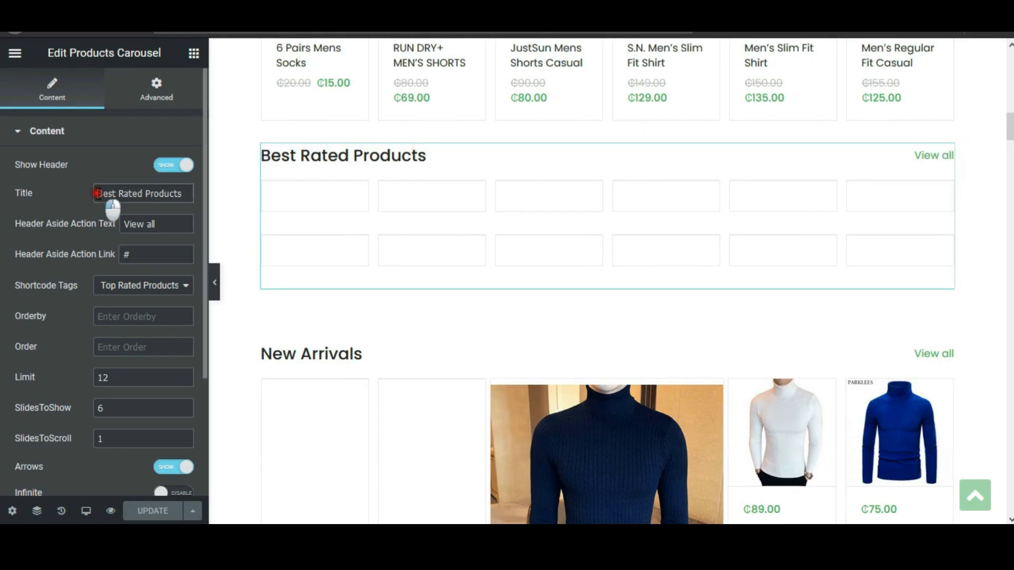
left_click_drag(95, 195, 226, 204)
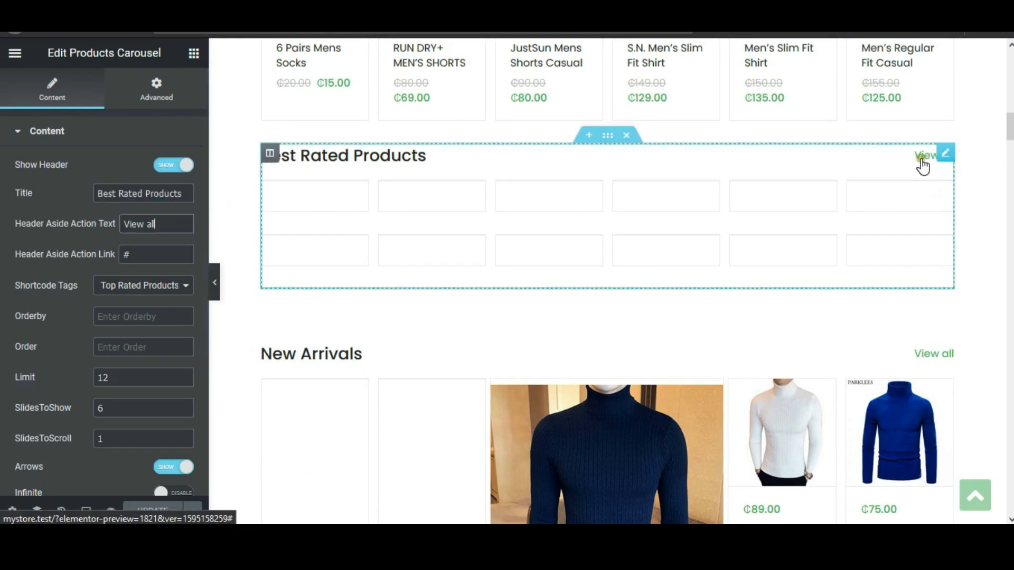
double_click(125, 254)
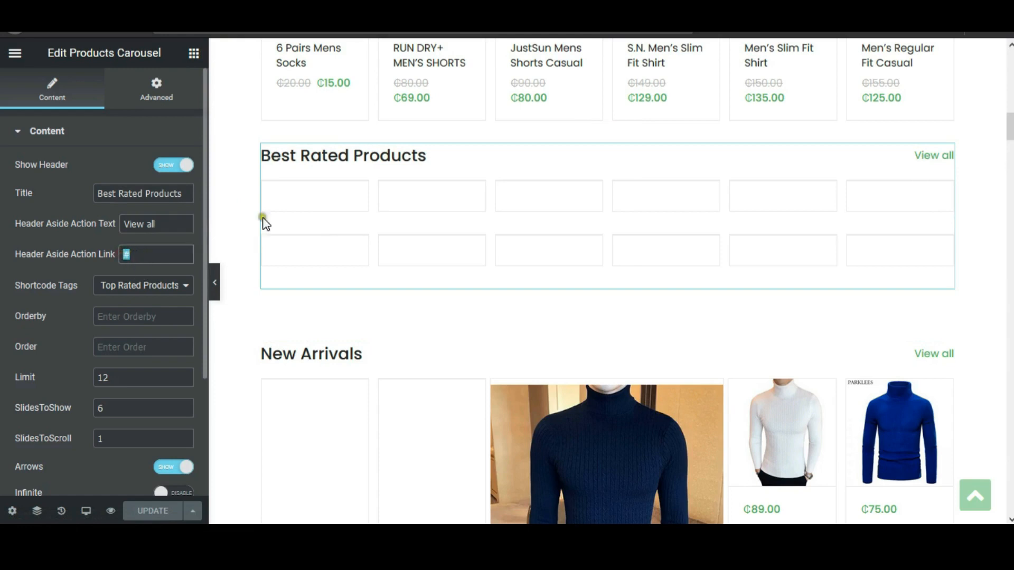
triple_click(151, 224)
key("BackSpace")
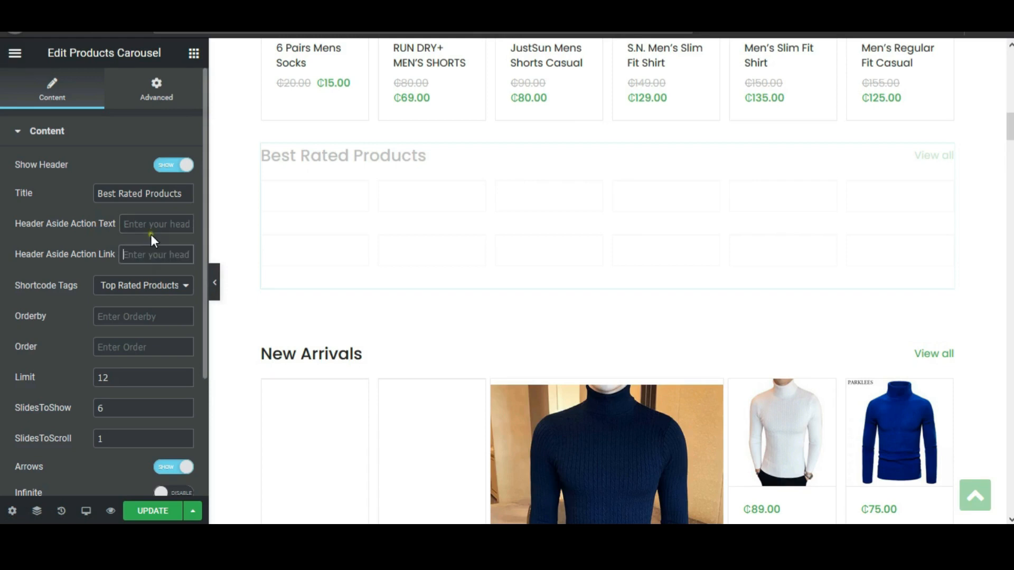
key("BackSpace")
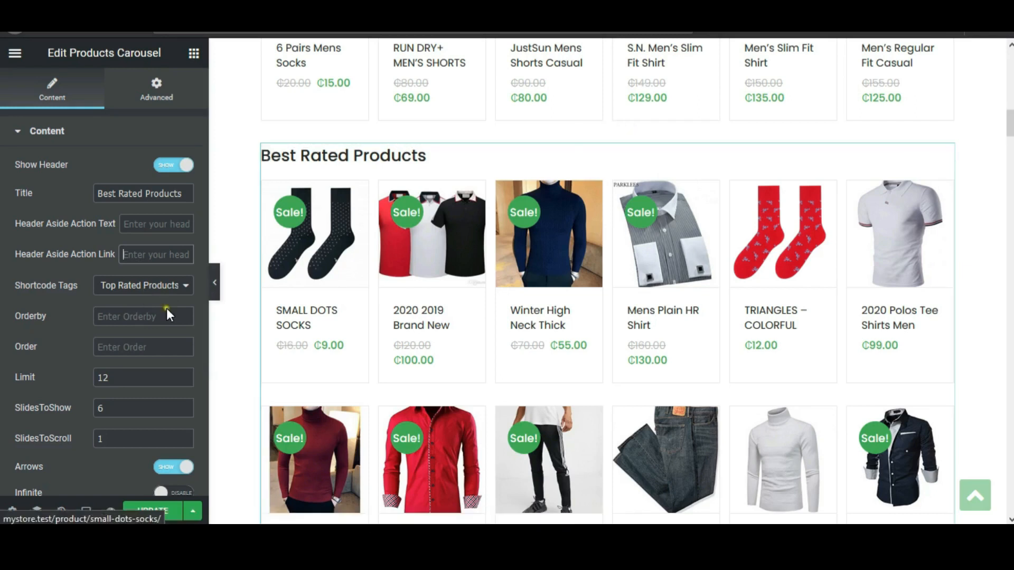
left_click(117, 291)
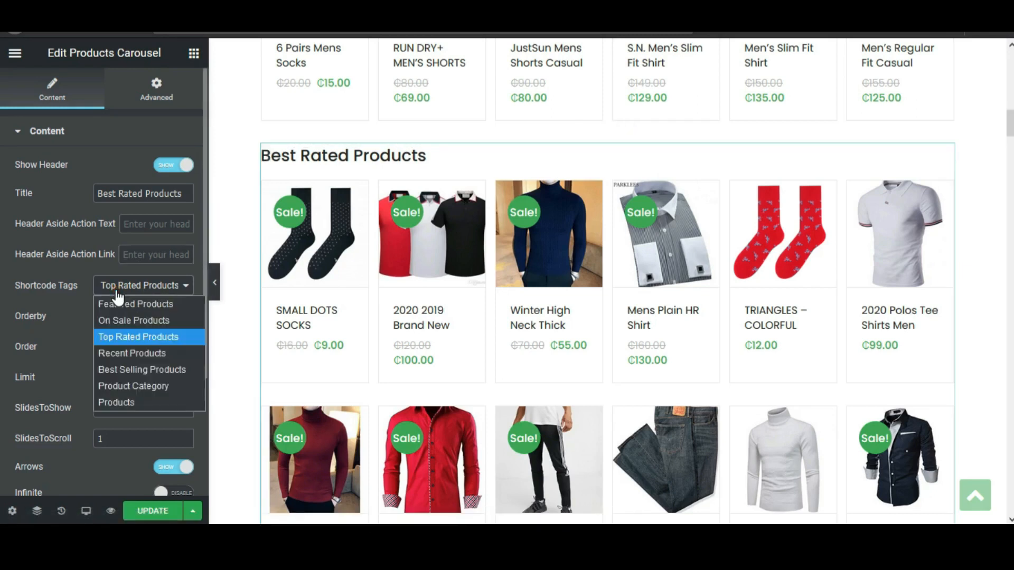
left_click(135, 337)
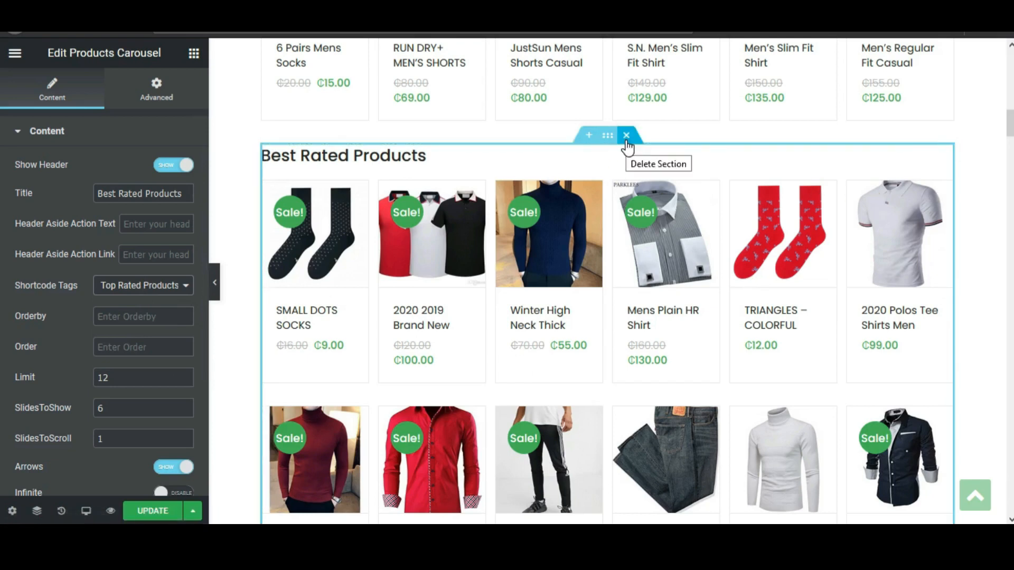
Set the Best Rated carousel's Orderby to Date and leave Order empty.
left_click(146, 292)
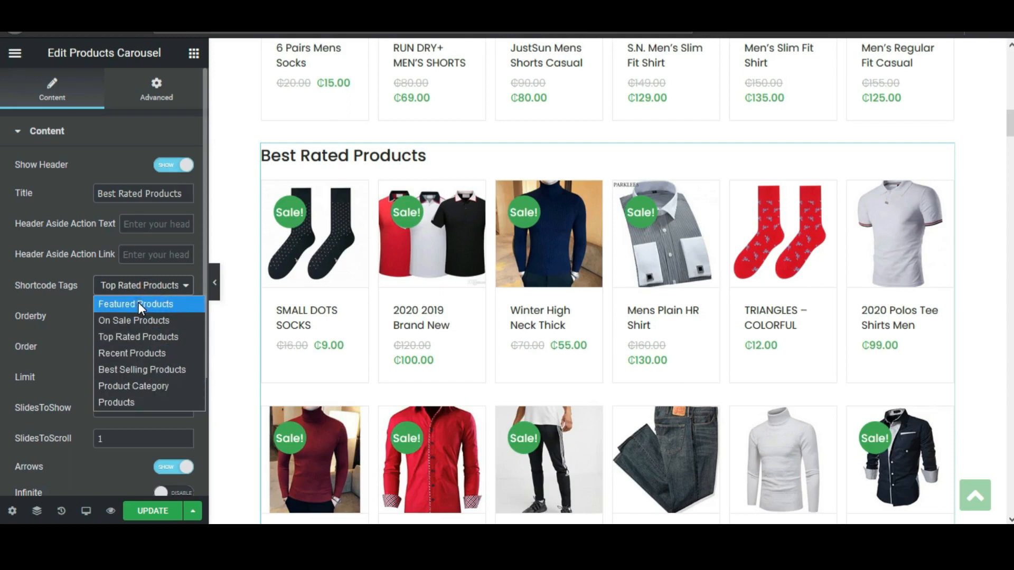
left_click(145, 289)
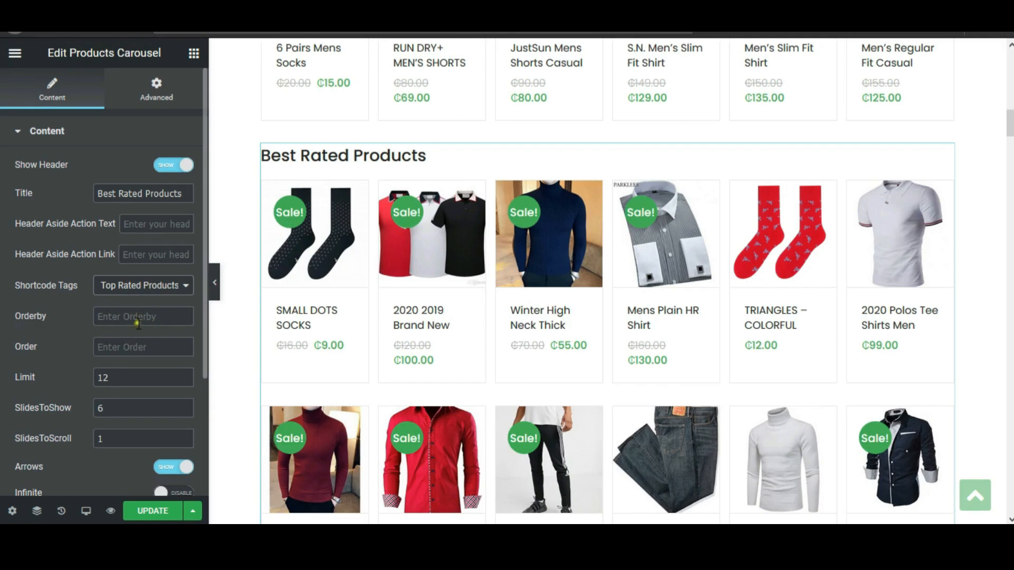
left_click(122, 346)
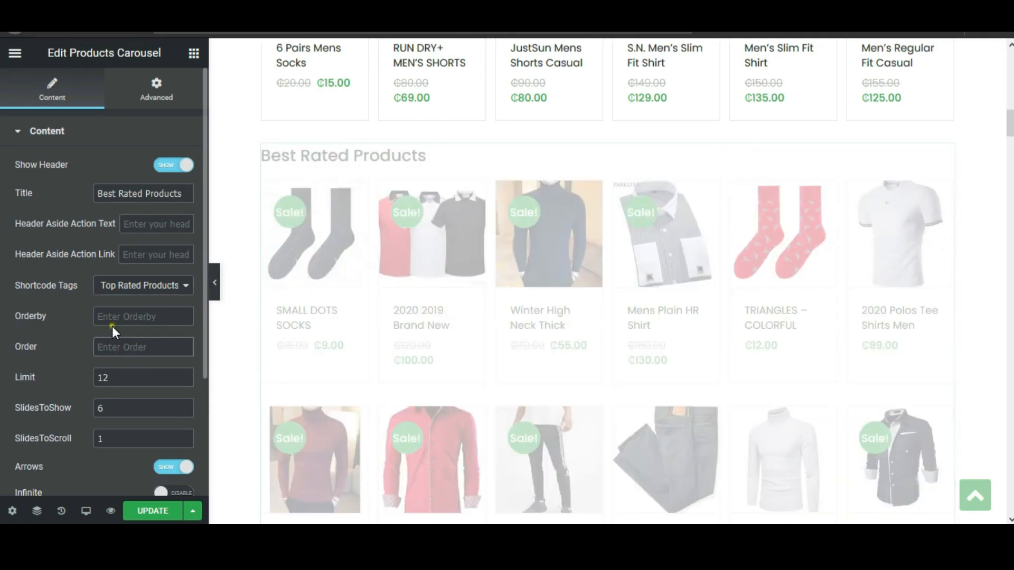
left_click(127, 319)
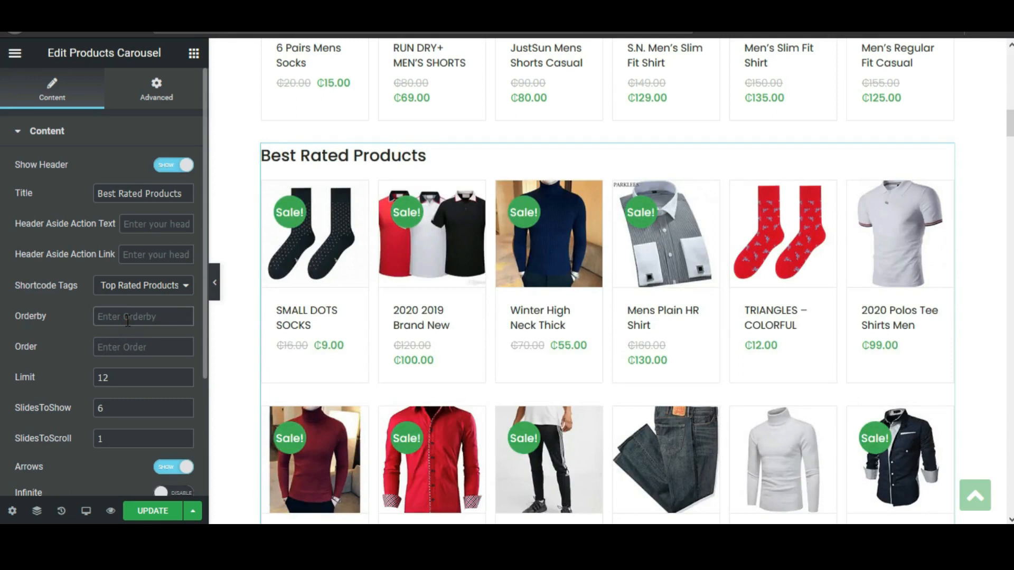
type("Date")
left_click(126, 347)
left_click(148, 417)
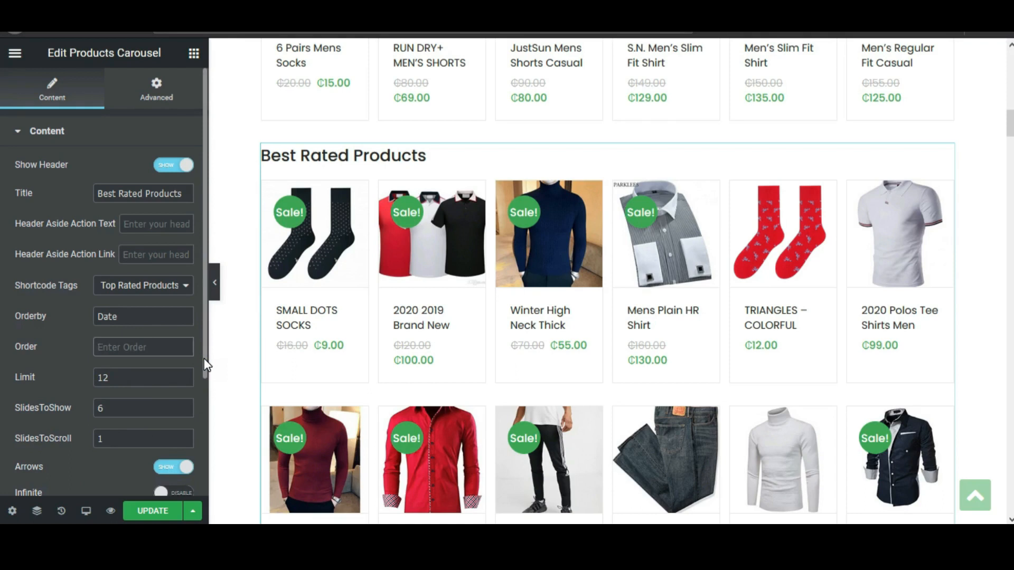
Save the page with UPDATE, then bring up the New Arrivals block settings.
left_click_drag(206, 364, 192, 449)
left_click(147, 515)
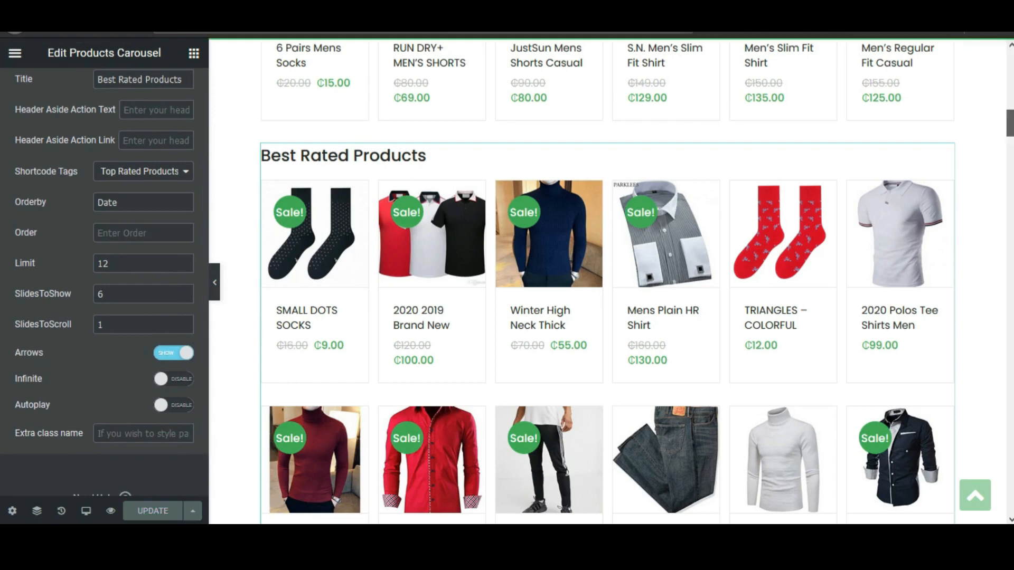
left_click_drag(1010, 161, 1009, 153)
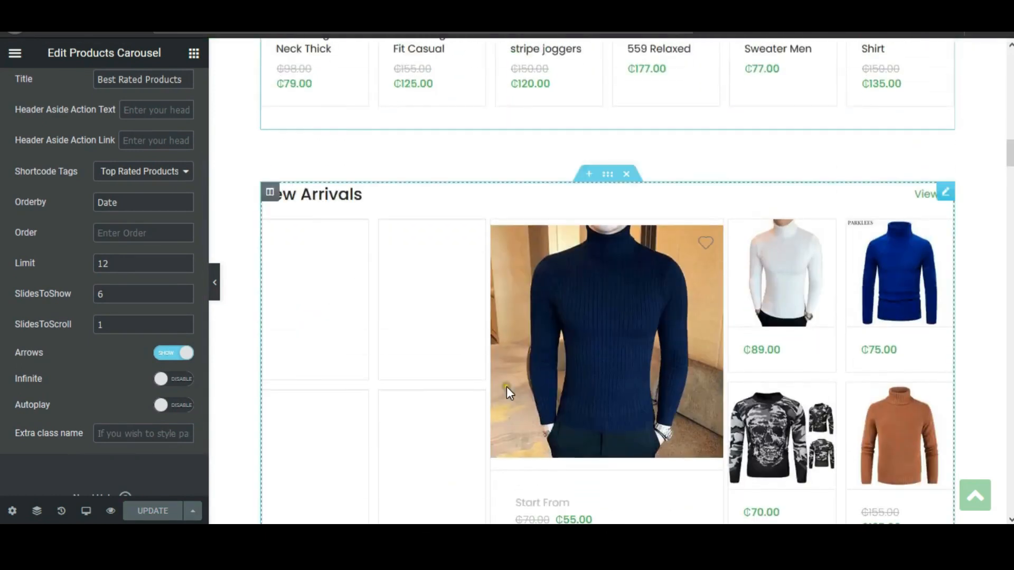
left_click(946, 194)
Select the New Arrivals title and click into its Header Aside Action Link field.
left_click_drag(149, 195, 96, 194)
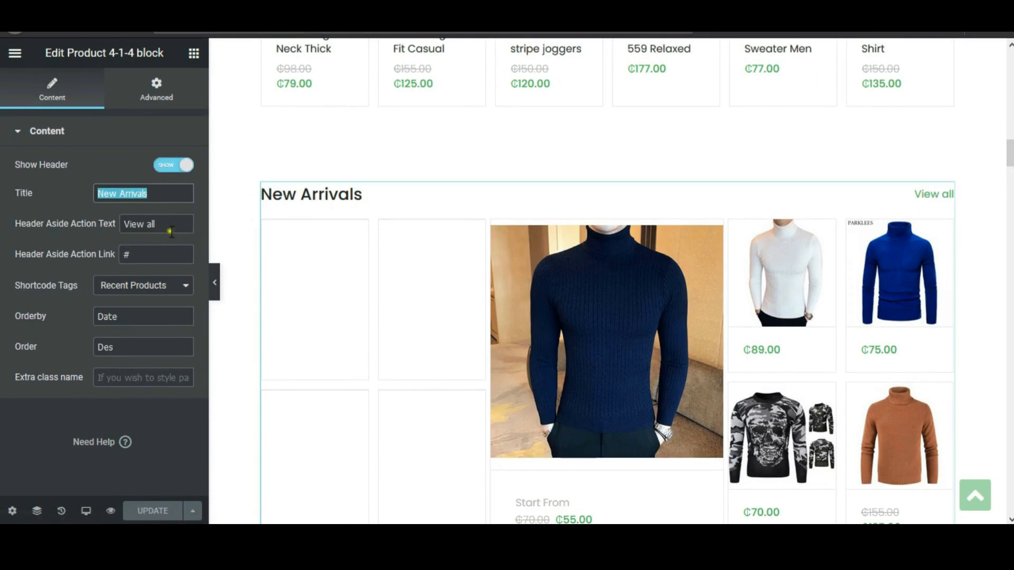
left_click(148, 259)
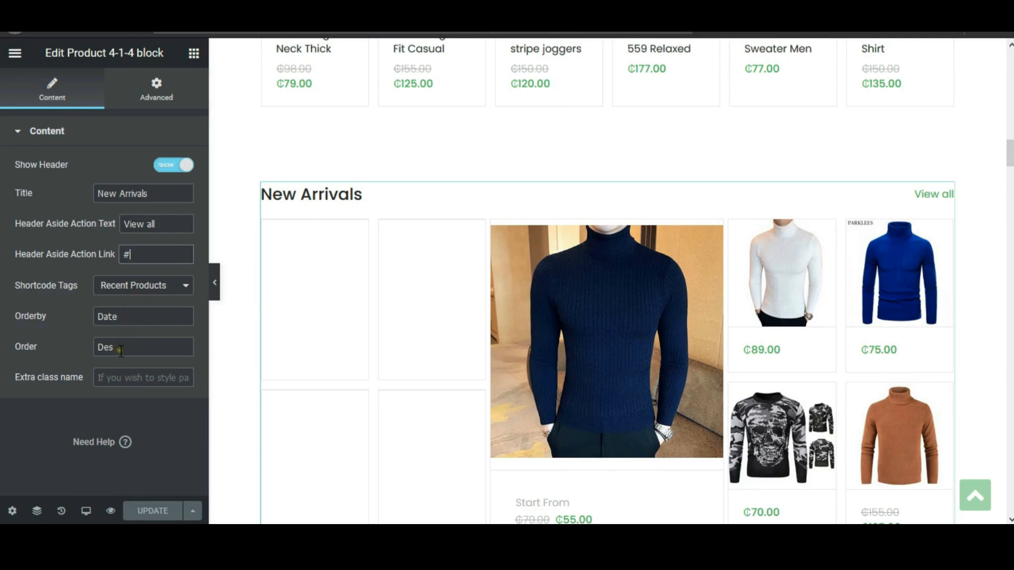
scroll(699, 264, "down", 8)
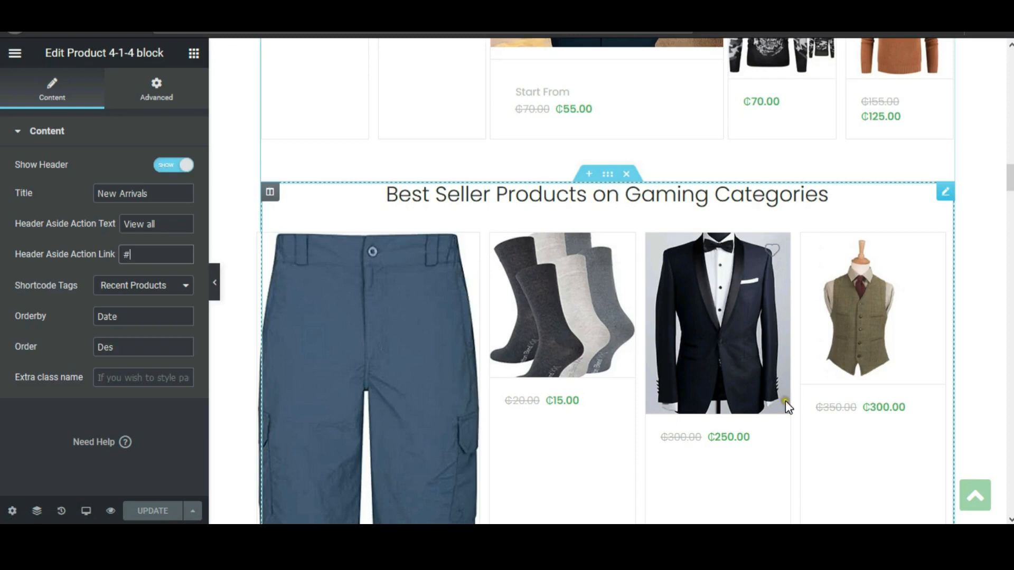
Enable Show Categories Tab on the Gaming Categories best-seller block, then open Products > Categories.
left_click(946, 196)
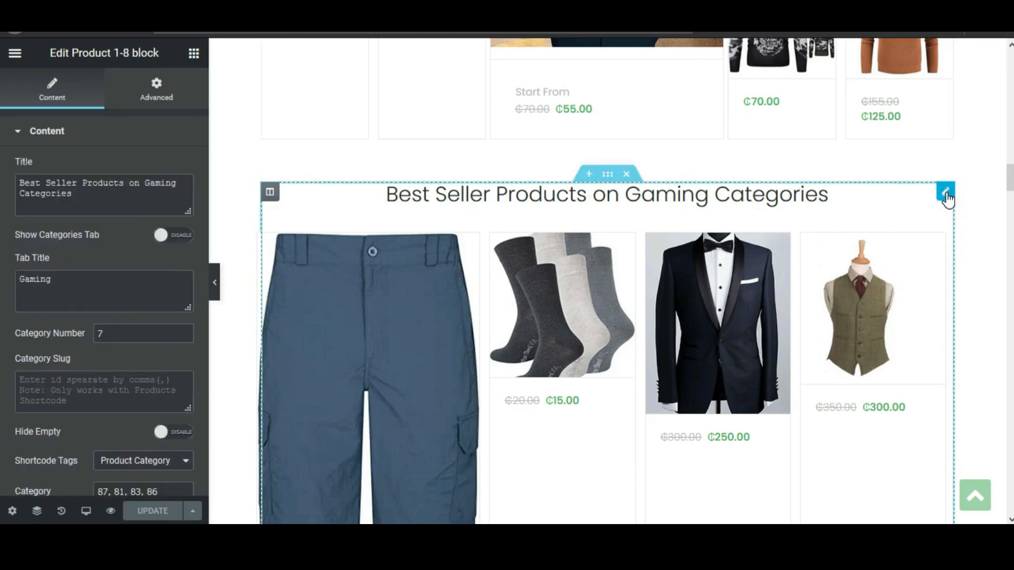
scroll(172, 219, "down", 1)
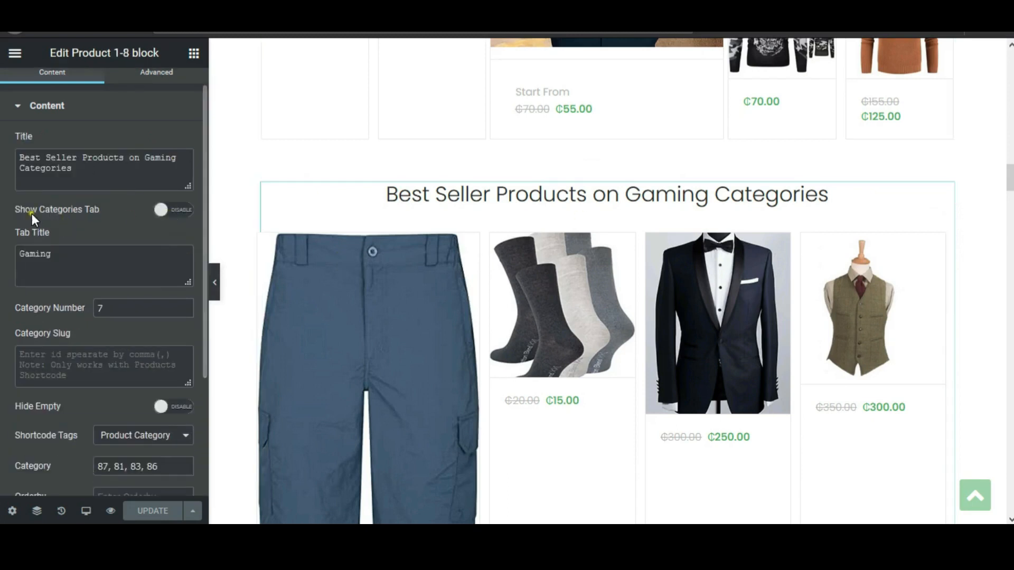
left_click(179, 210)
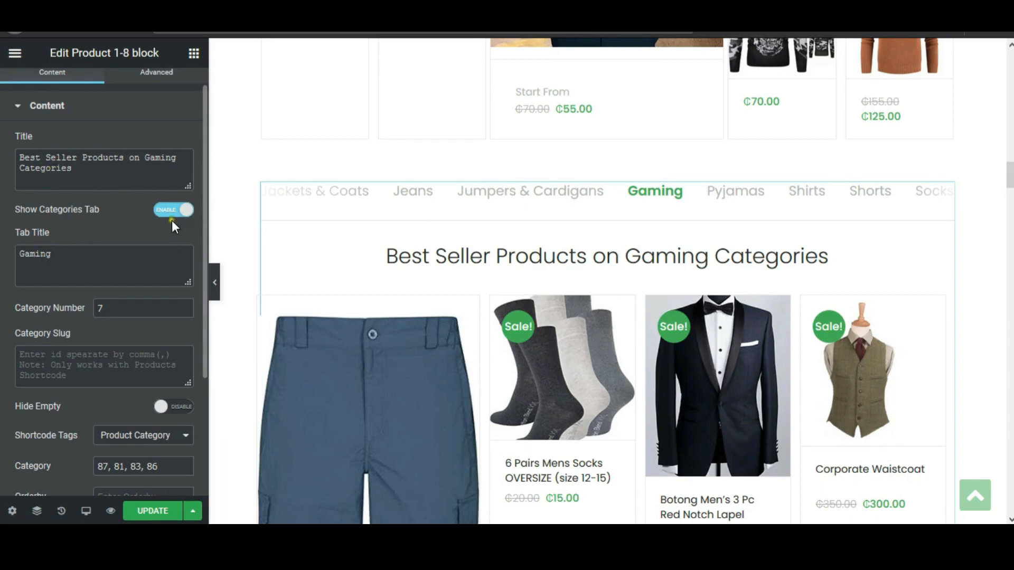
left_click(204, 237)
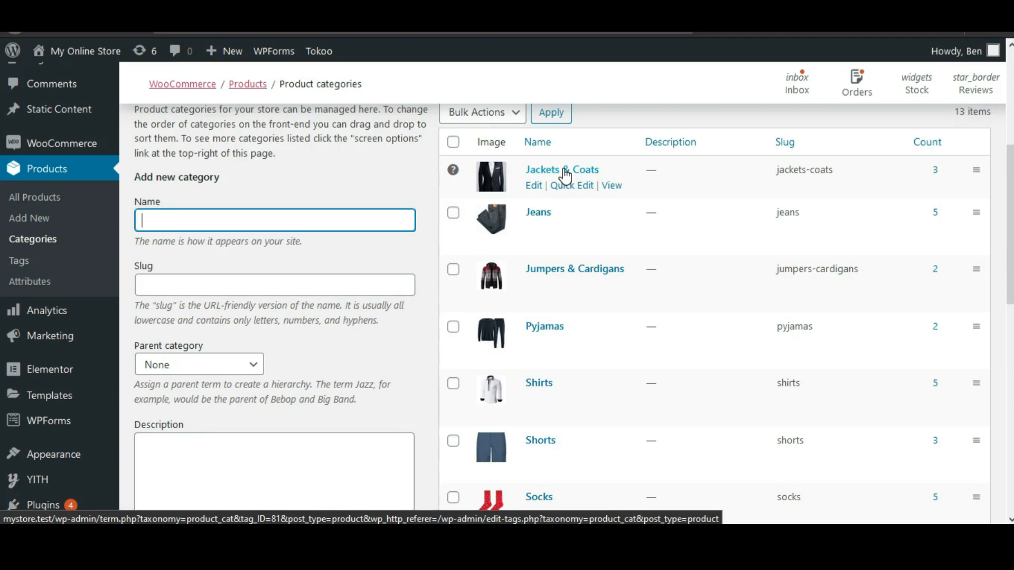
Scroll down through the 13 product categories to the bottom of the list.
scroll(562, 285, "down", 9)
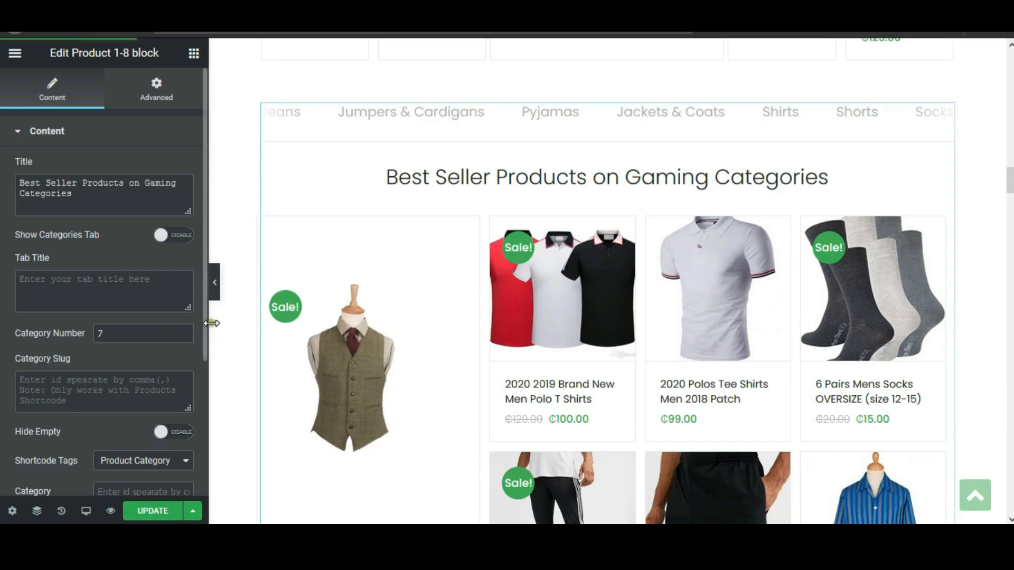
Set categories 81, 94 and title 'Best Jackets and Waist Coats here', enabling category tabs.
scroll(100, 380, "down", 3)
left_click(165, 350)
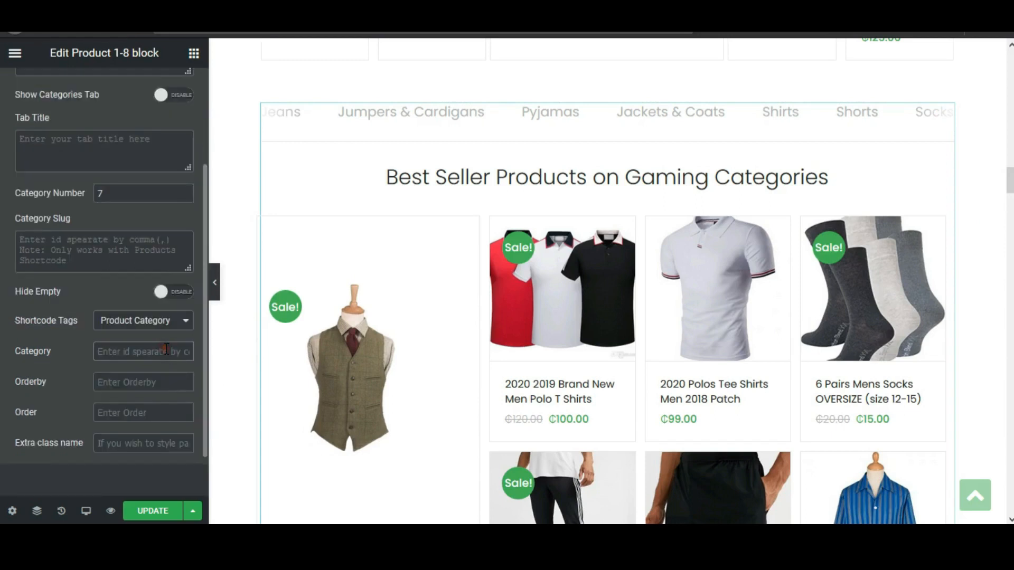
type("81,")
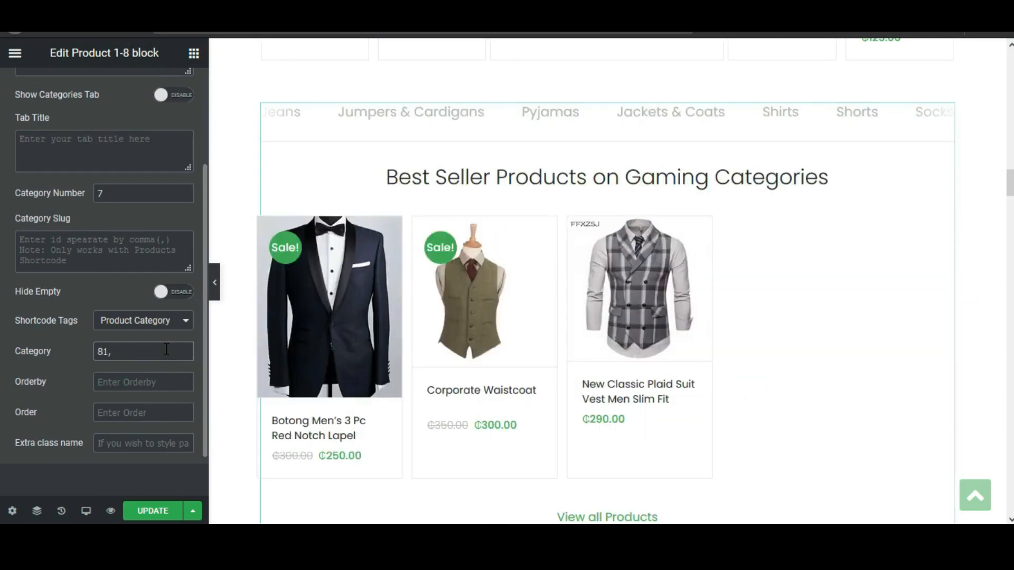
type(" 9")
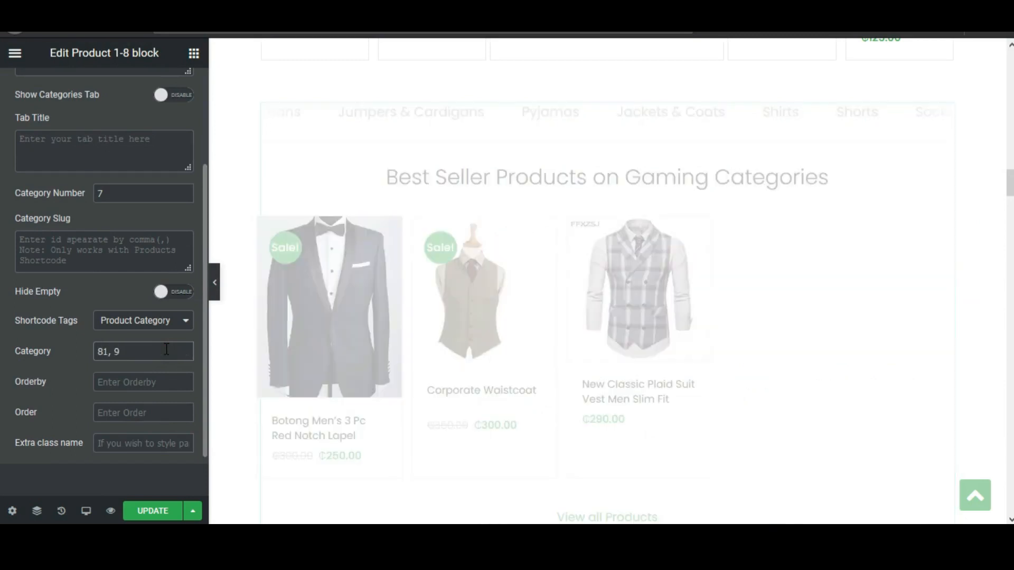
type("4")
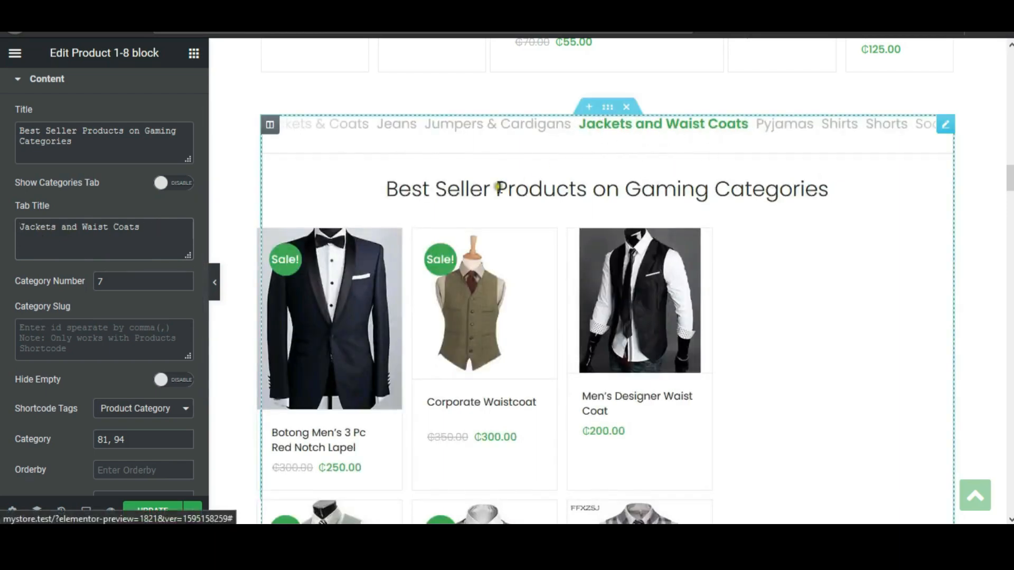
left_click(158, 227)
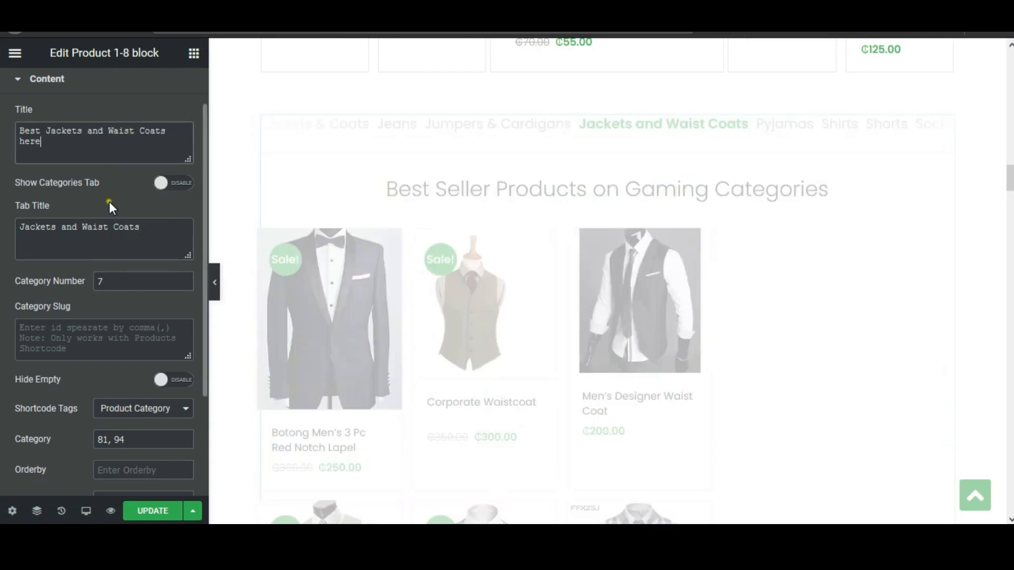
left_click(151, 510)
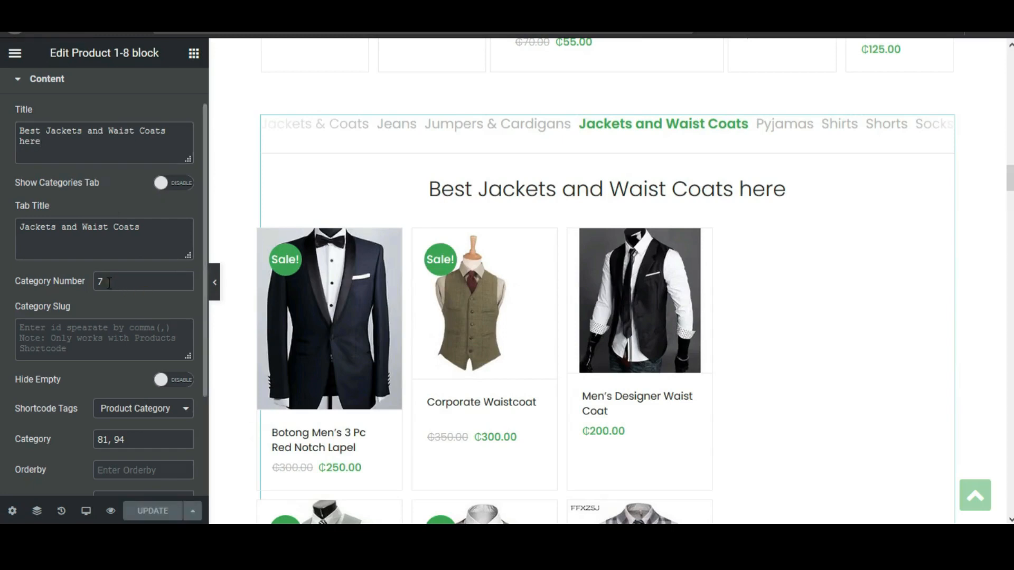
double_click(100, 283)
left_click(173, 182)
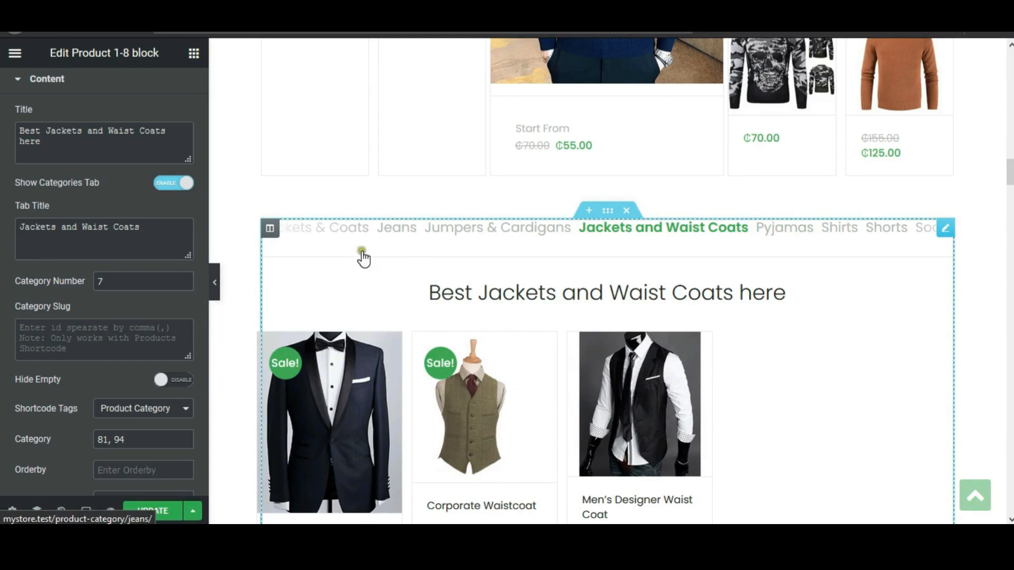
left_click(168, 197)
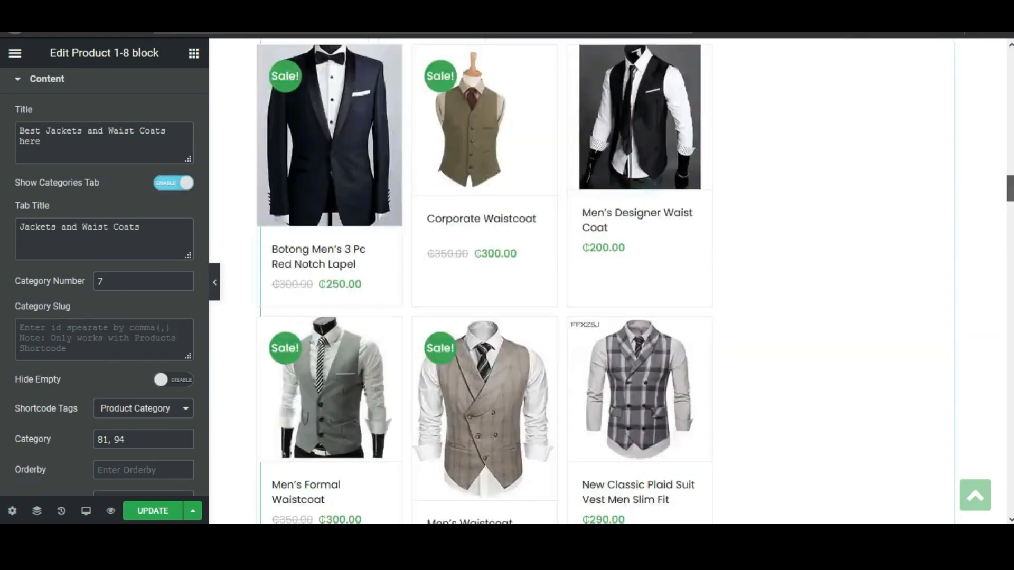
scroll(684, 310, "down", 9)
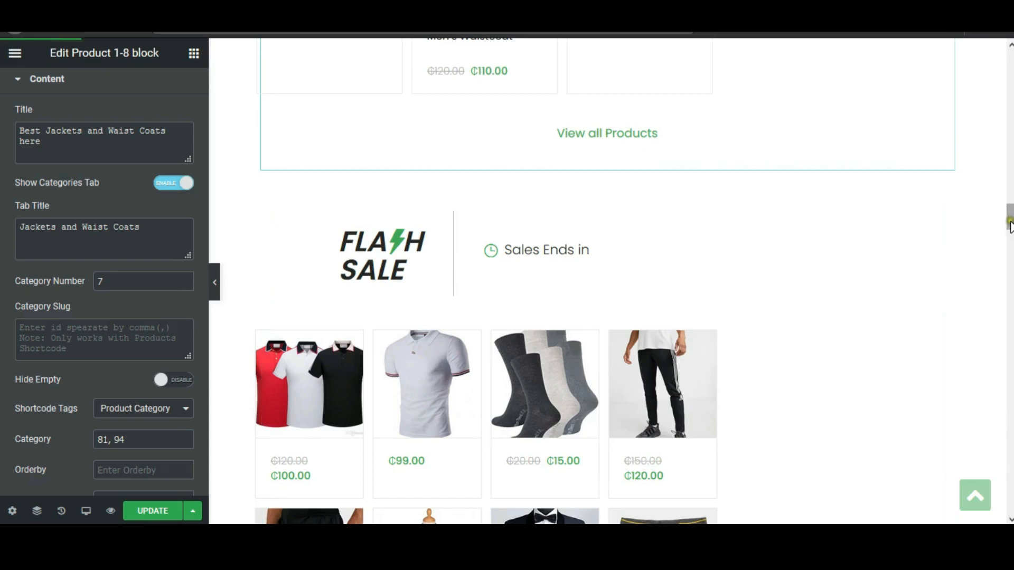
scroll(883, 223, "down", 1)
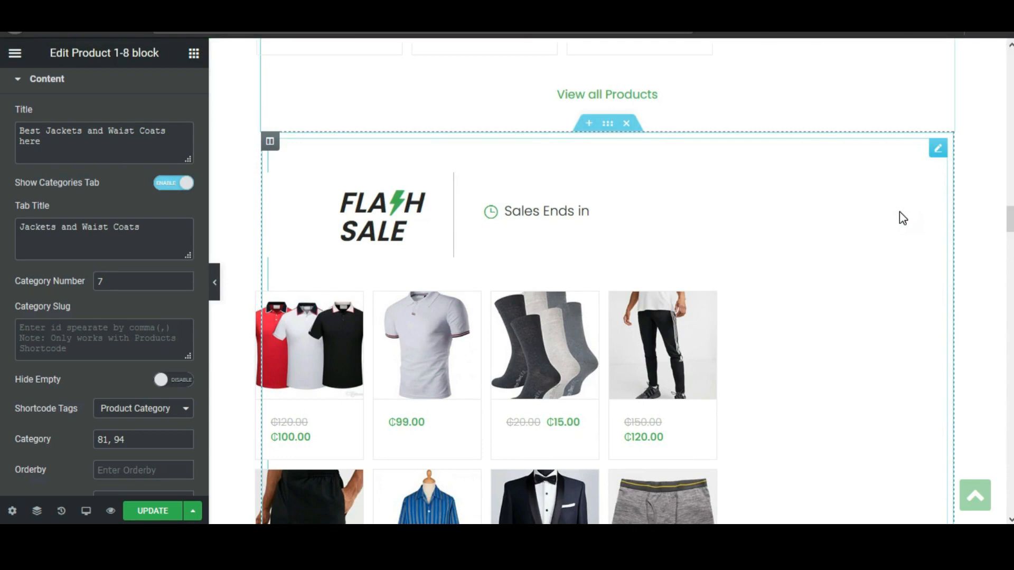
Switch the Flash Sale deals carousel's Shortcode Tags from Recent Products to On Sale Products.
left_click(938, 149)
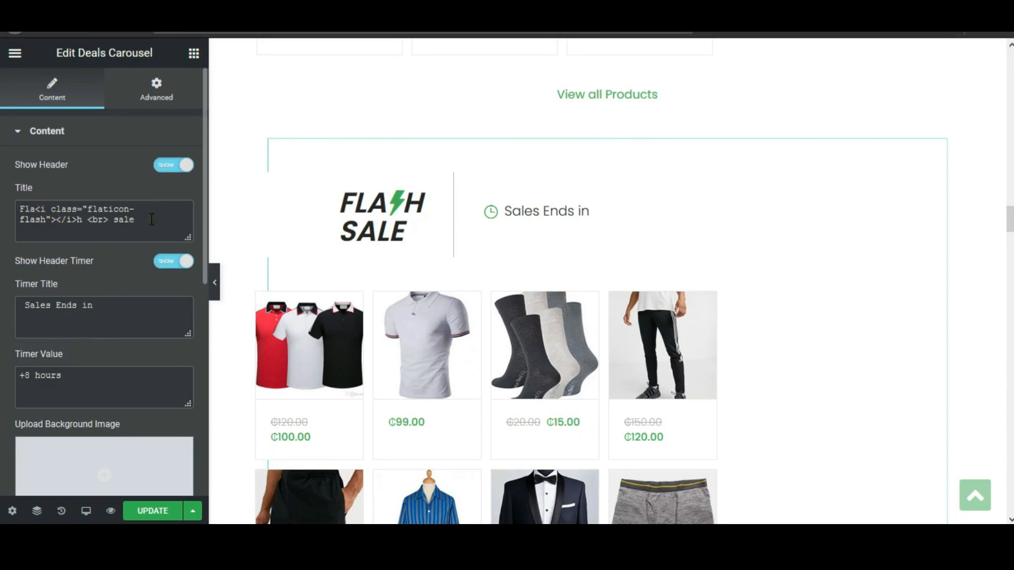
scroll(203, 195, "down", 4)
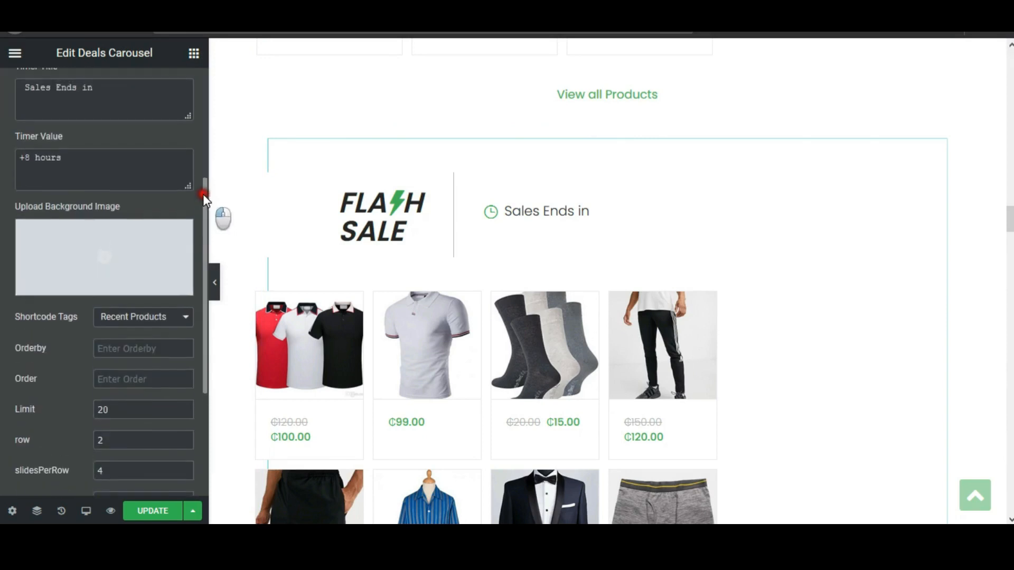
double_click(28, 160)
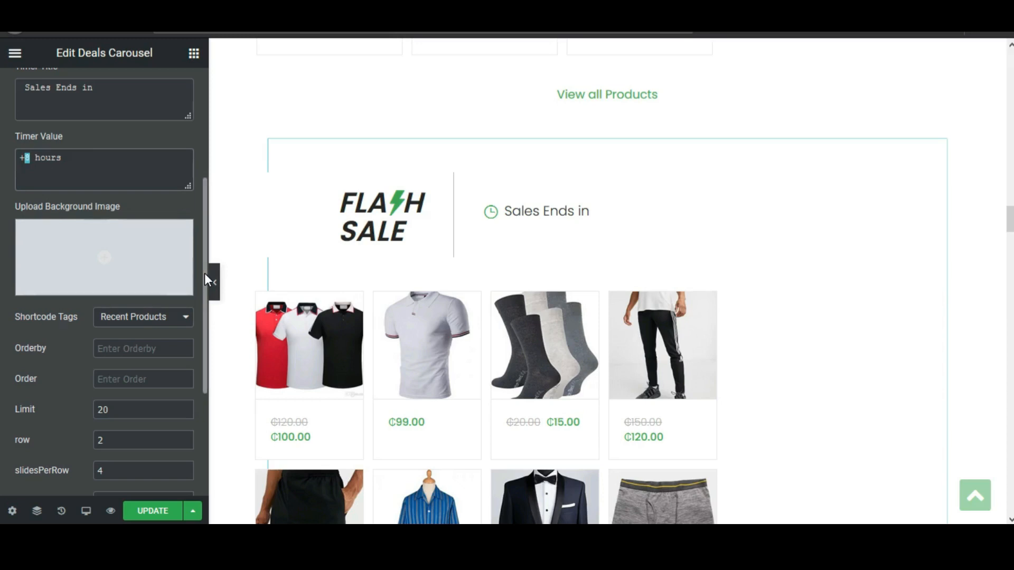
scroll(204, 274, "down", 1)
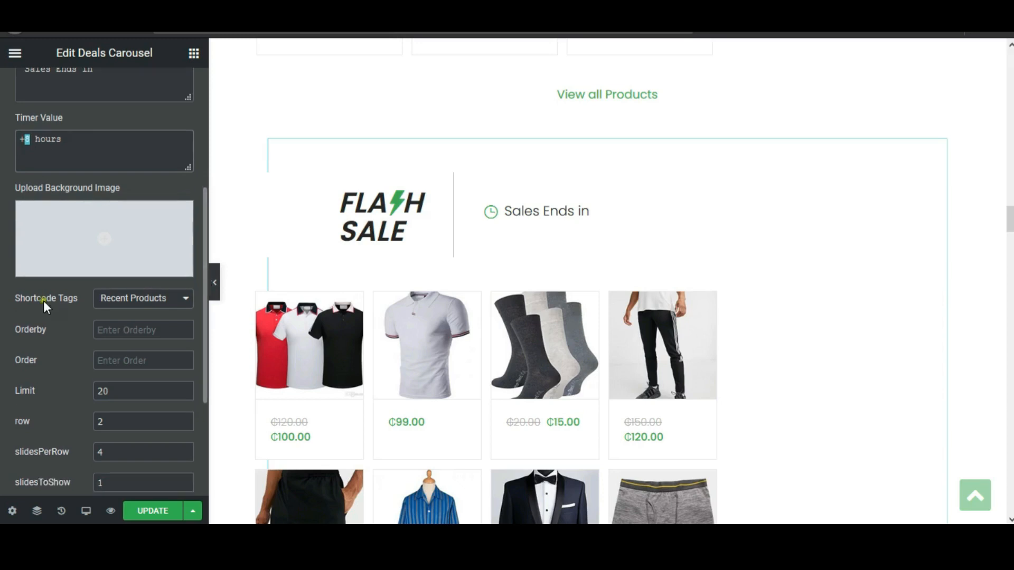
left_click(147, 310)
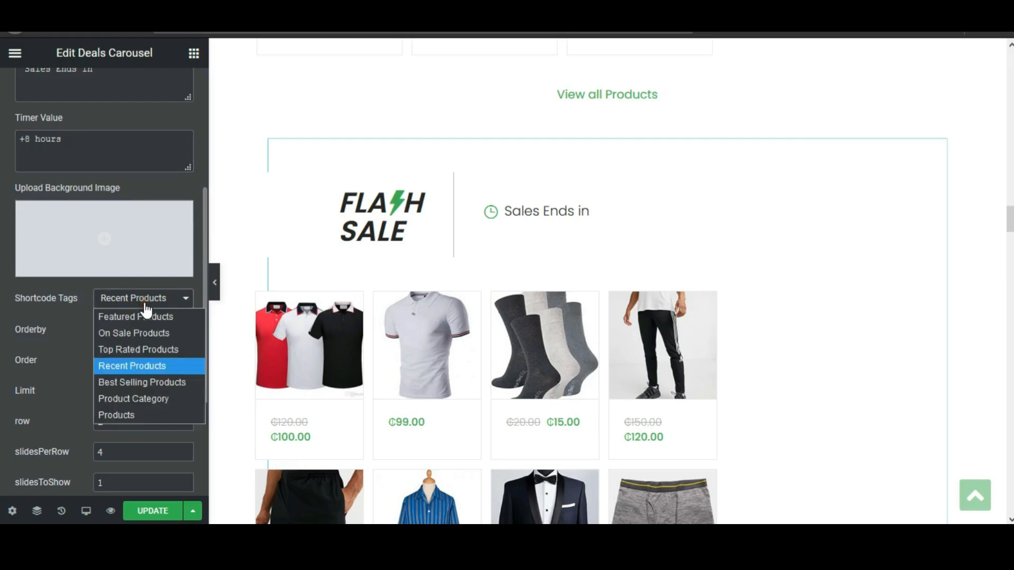
left_click(144, 333)
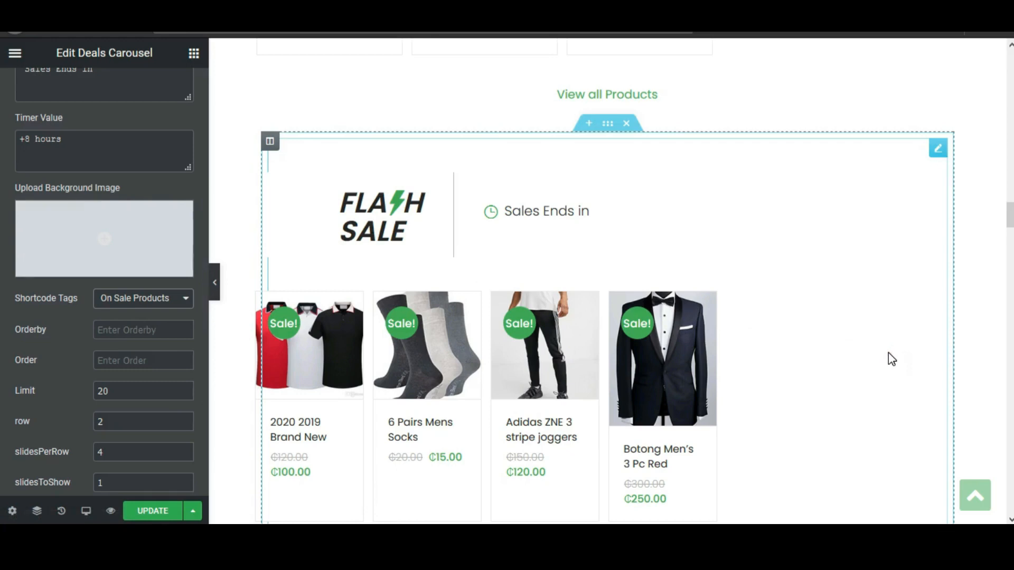
scroll(889, 352, "down", 2)
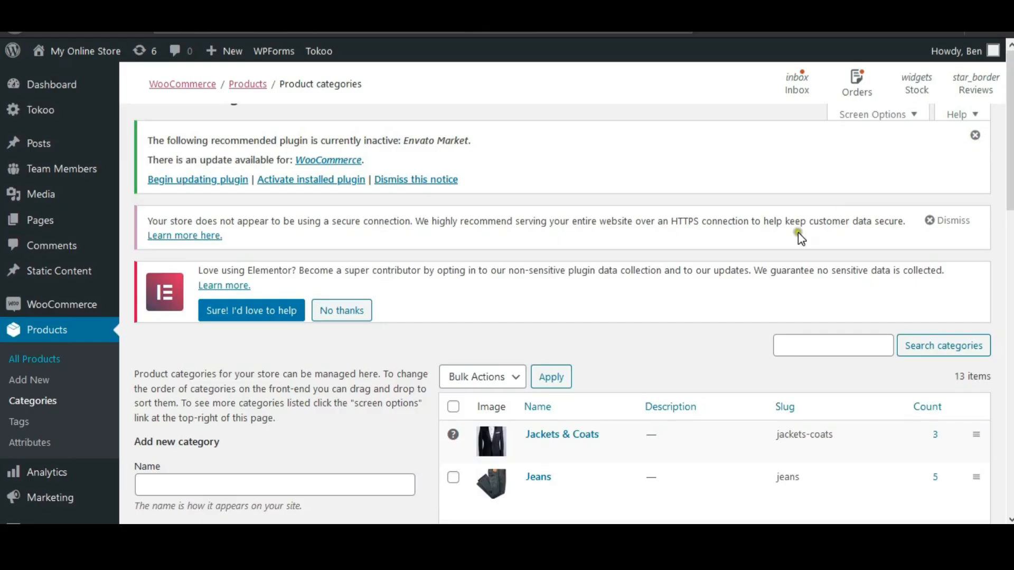
Open Products > All Products and locate the red turtleneck sweater row.
left_click(36, 361)
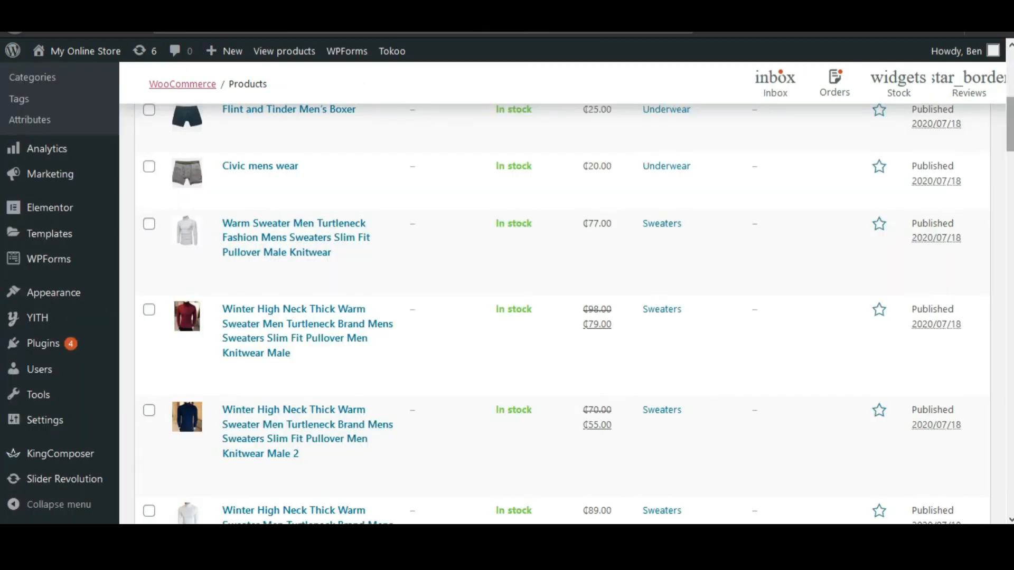
mouse_move(224, 320)
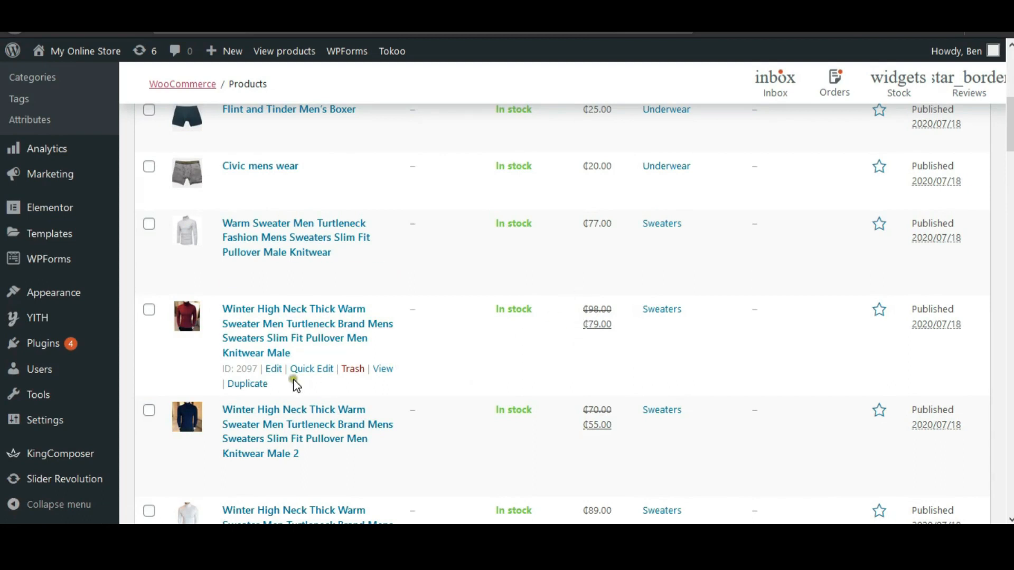
Open the red turtleneck sweater and schedule its sale to start on 2020-07-20.
left_click(273, 370)
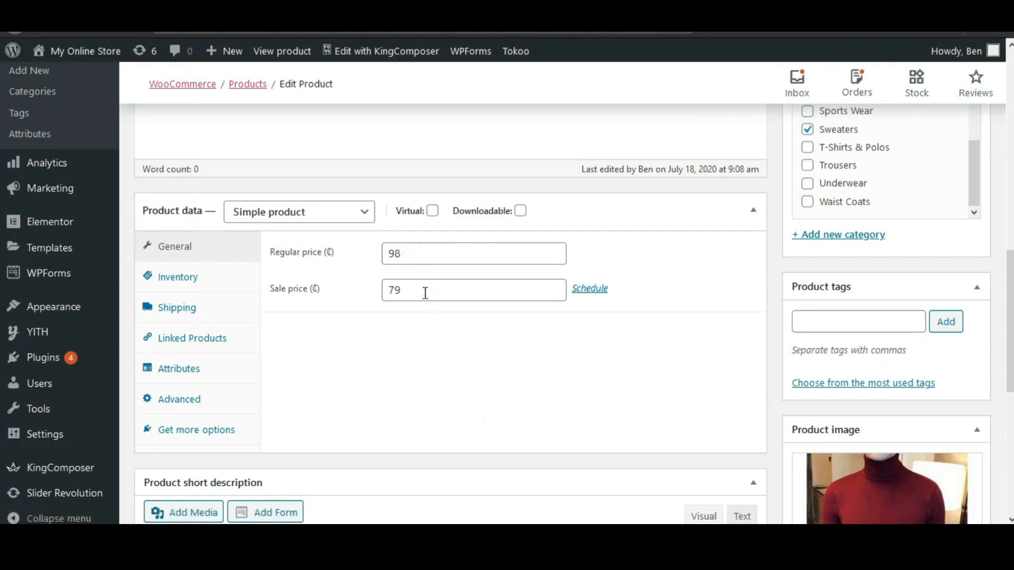
left_click(594, 298)
left_click(515, 325)
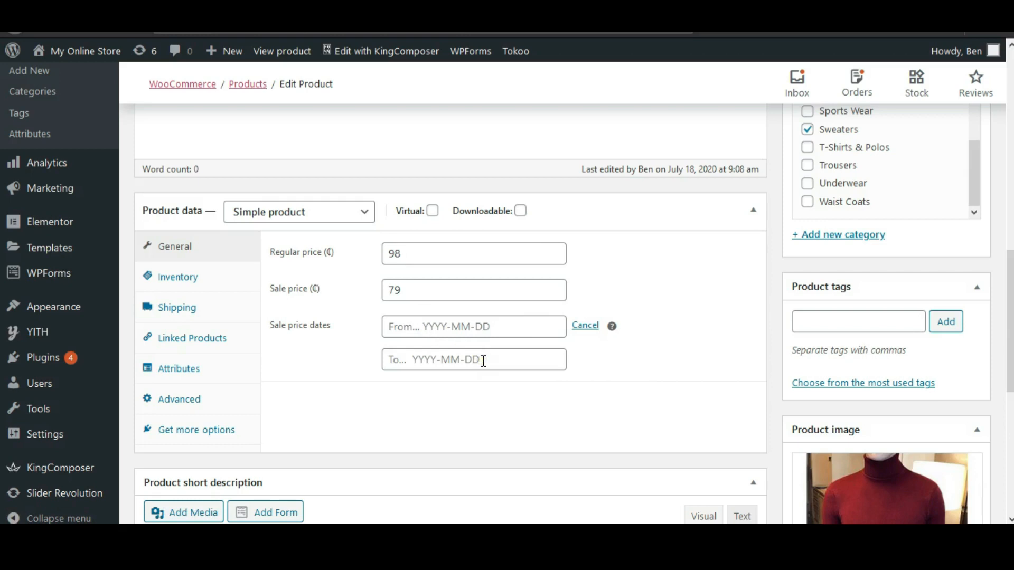
left_click(408, 326)
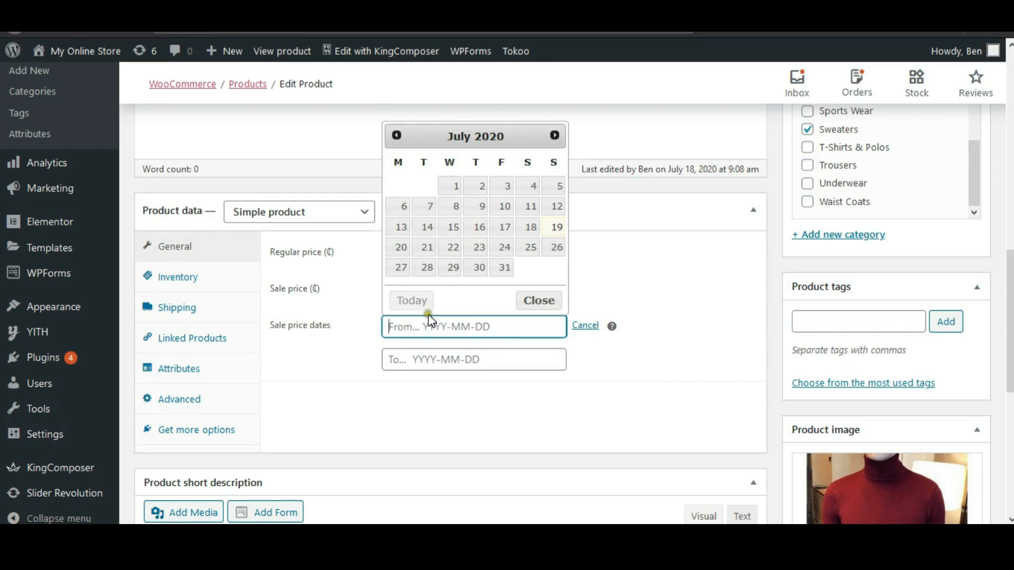
left_click(405, 255)
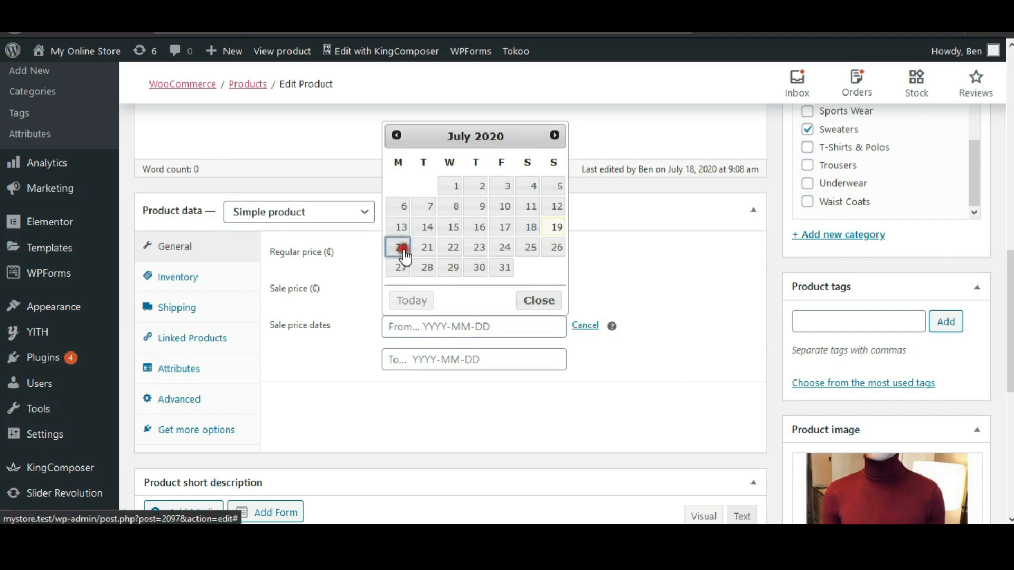
left_click(496, 360)
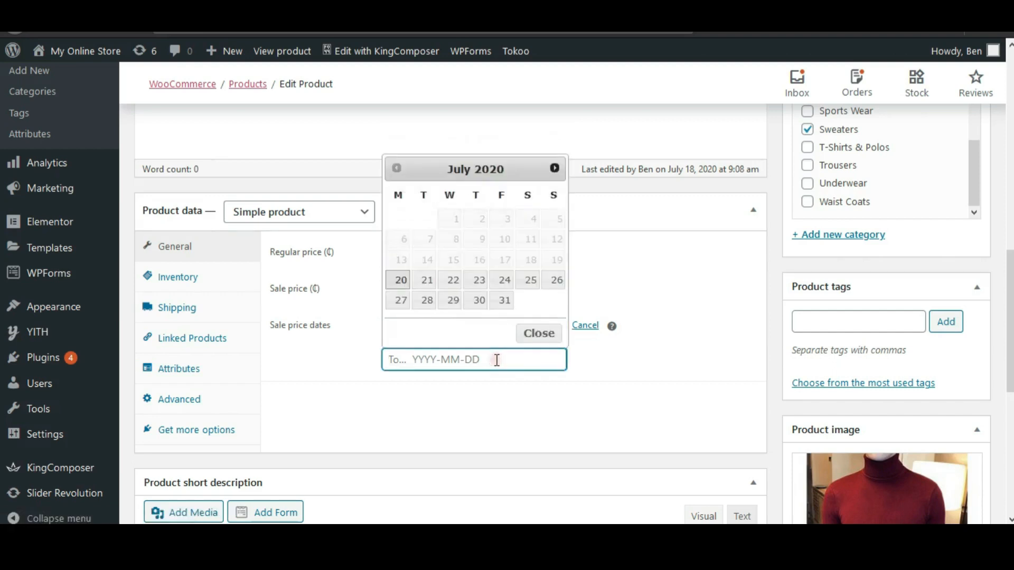
left_click(399, 282)
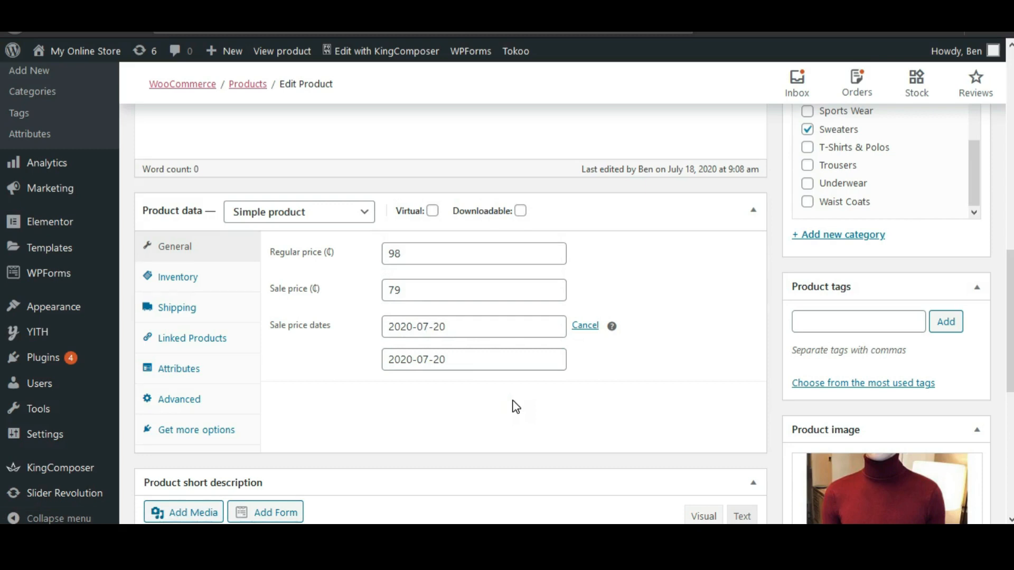
Change the sale end date to 2020-07-21 and update the product.
left_click(515, 363)
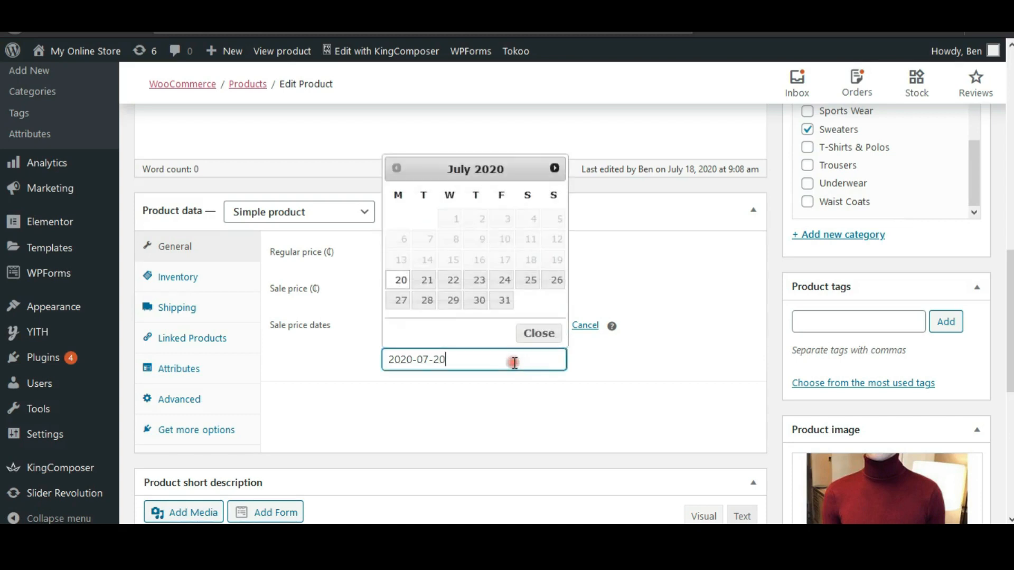
left_click(426, 281)
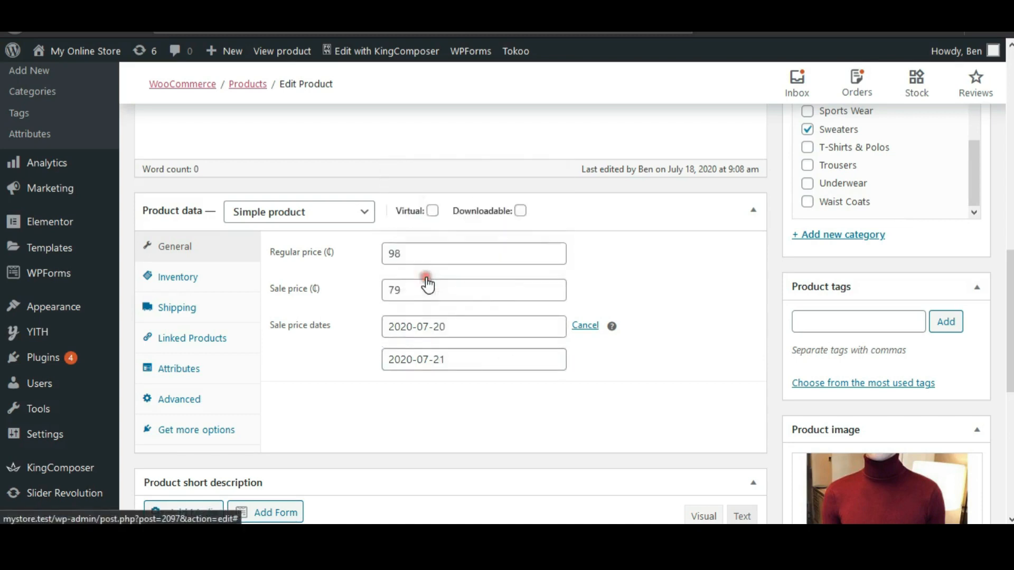
scroll(881, 312, "down", 7)
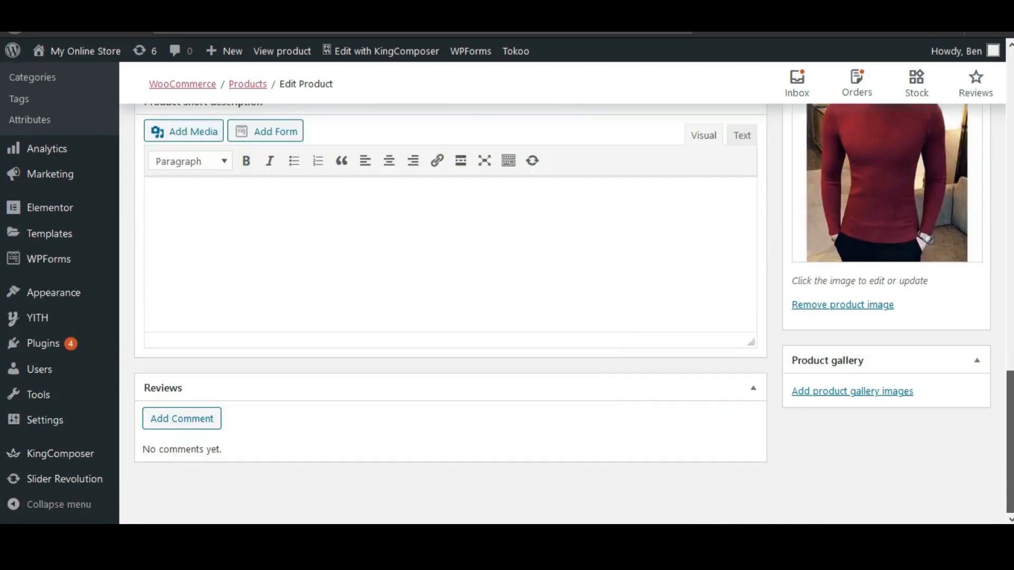
scroll(987, 302, "up", 8)
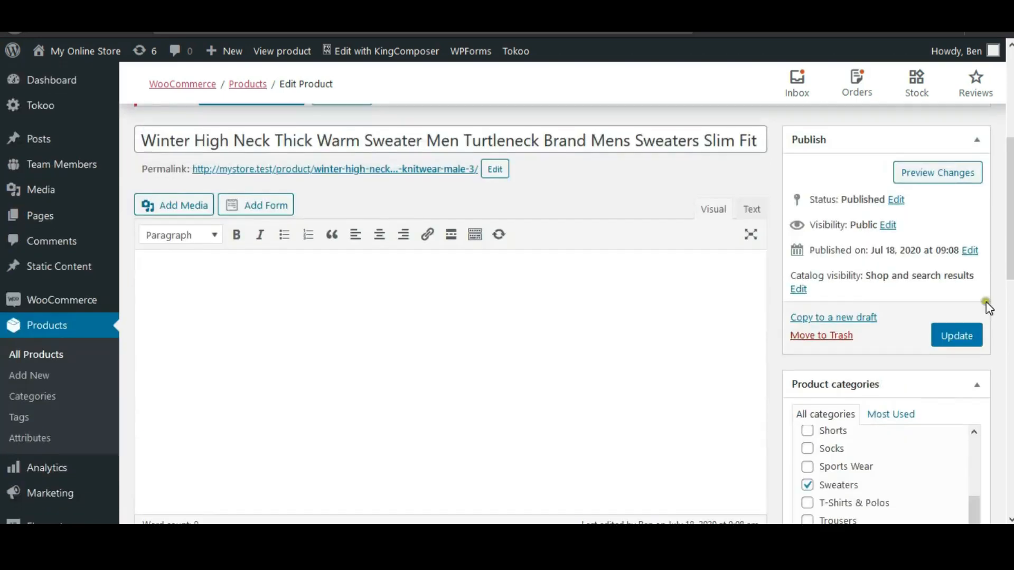
left_click(961, 338)
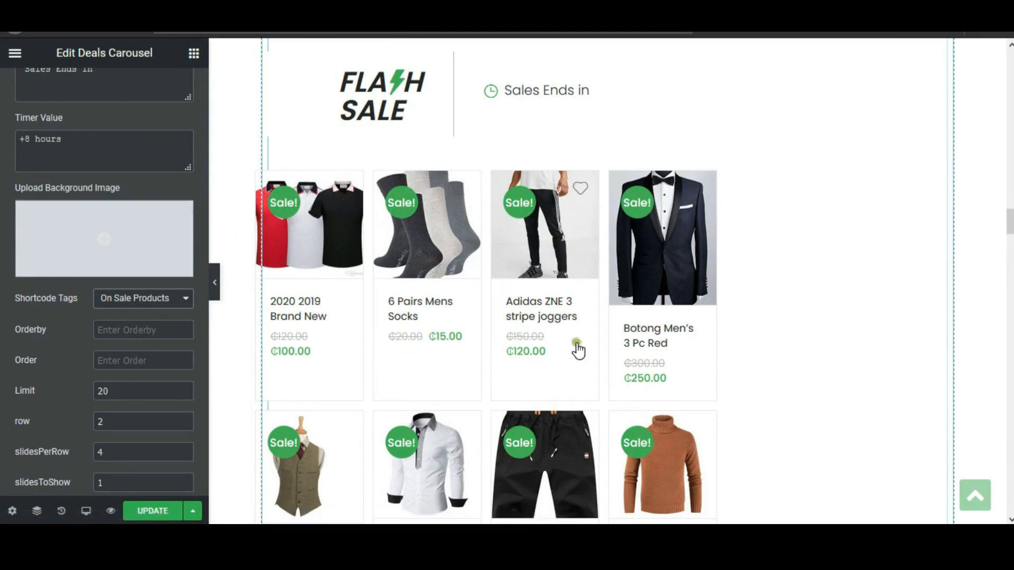
Set the Flash Sale timer value to +24 hours and save the homepage with UPDATE.
left_click(30, 141)
type("24")
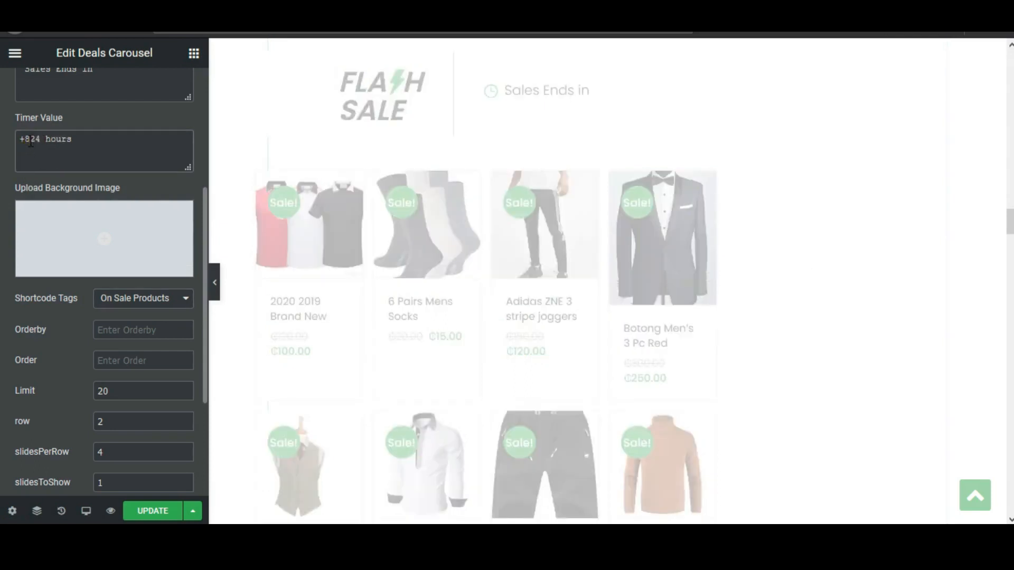
key("BackSpace")
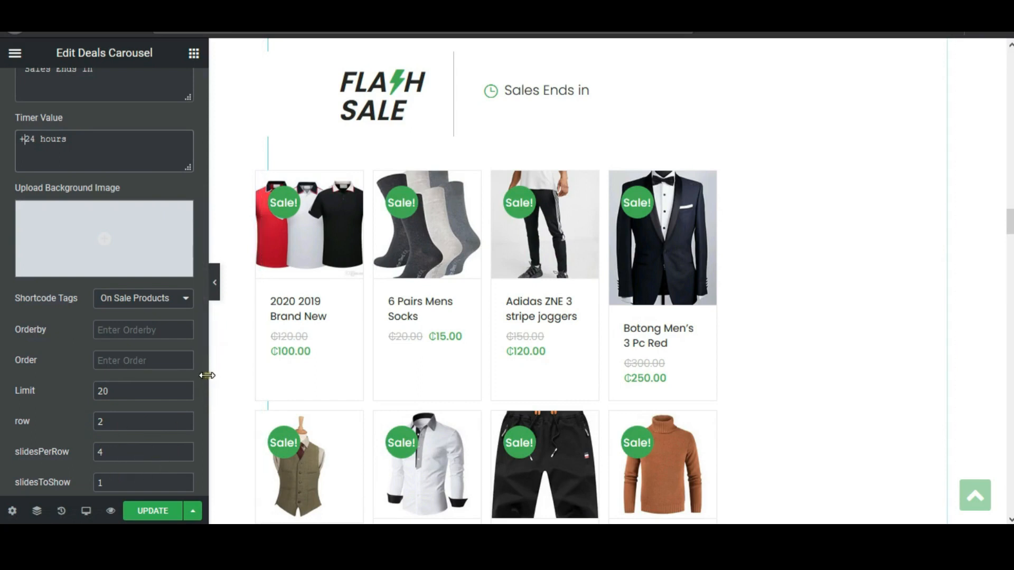
left_click_drag(202, 379, 199, 422)
left_click(153, 512)
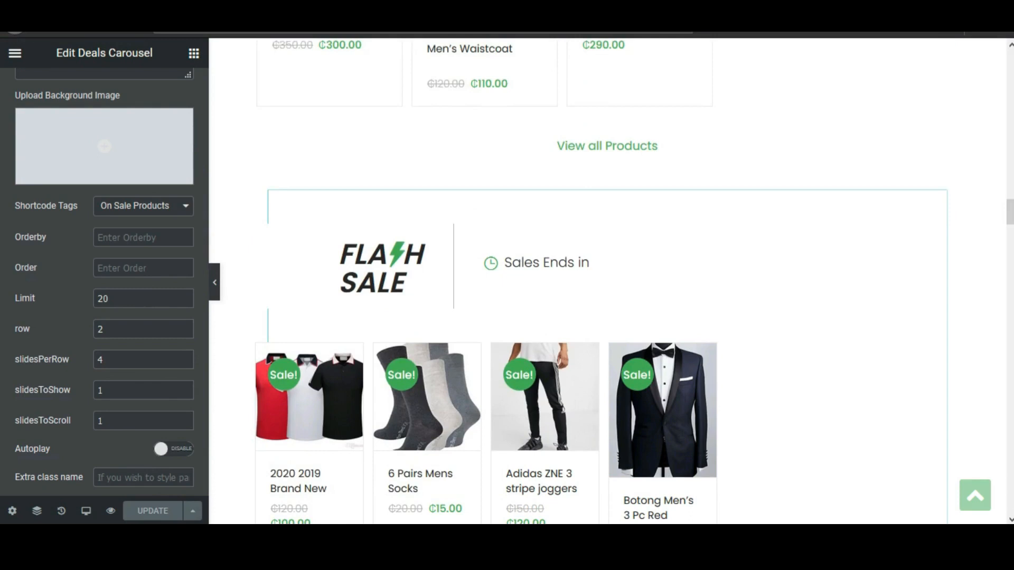
mouse_move(570, 260)
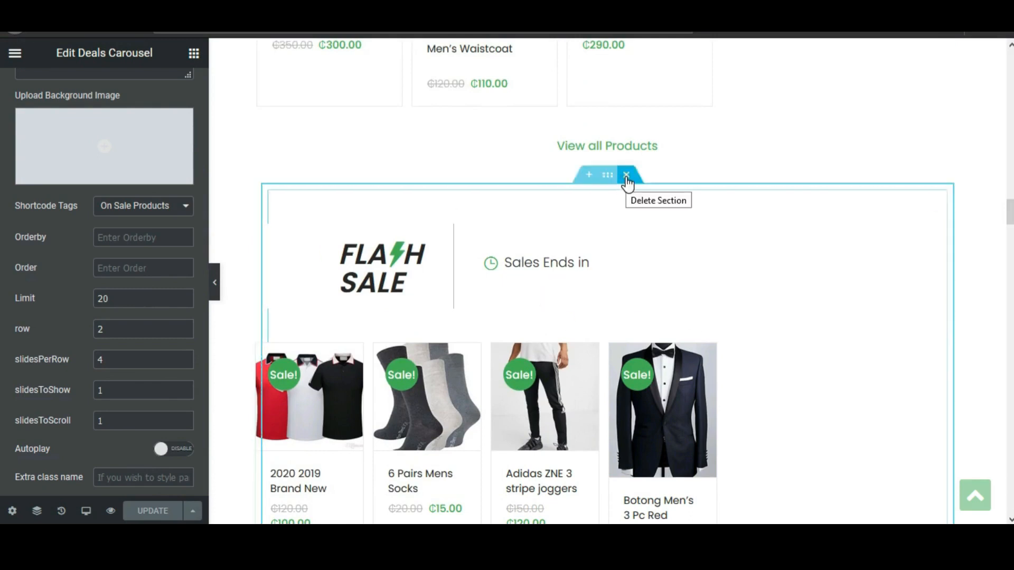
left_click_drag(1009, 207, 1010, 290)
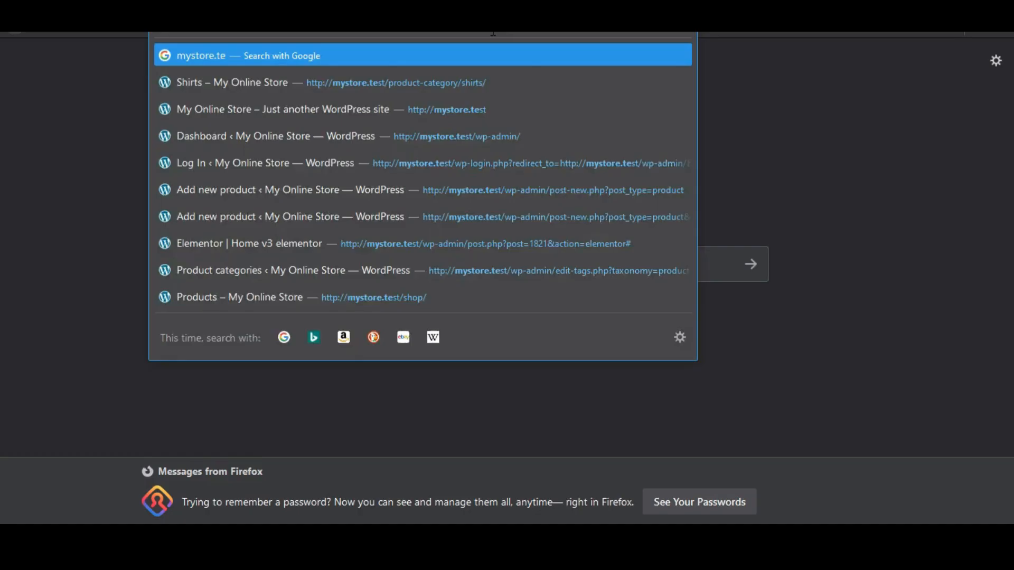
key("Return")
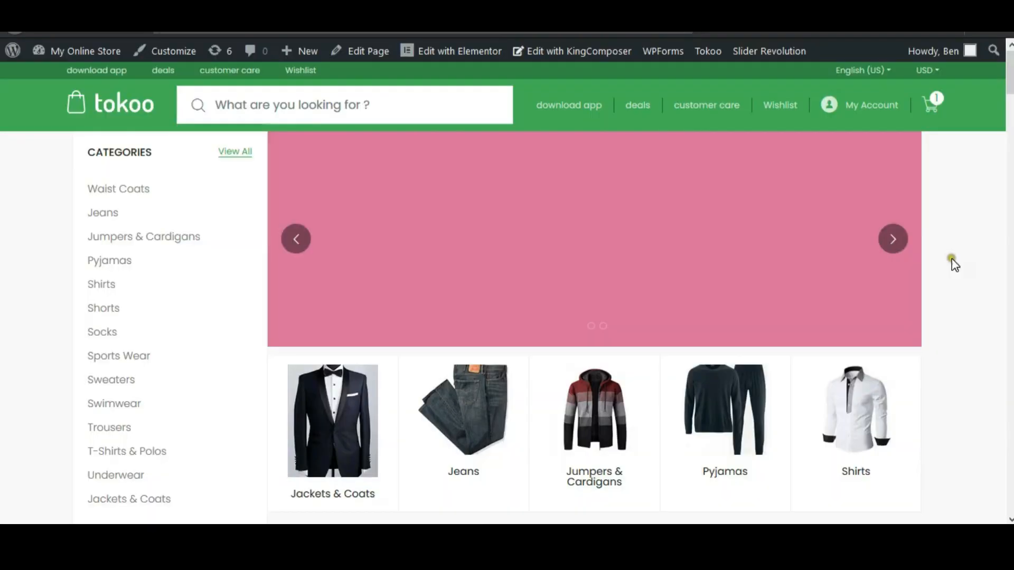
scroll(951, 259, "down", 15)
scroll(507, 293, "down", 5)
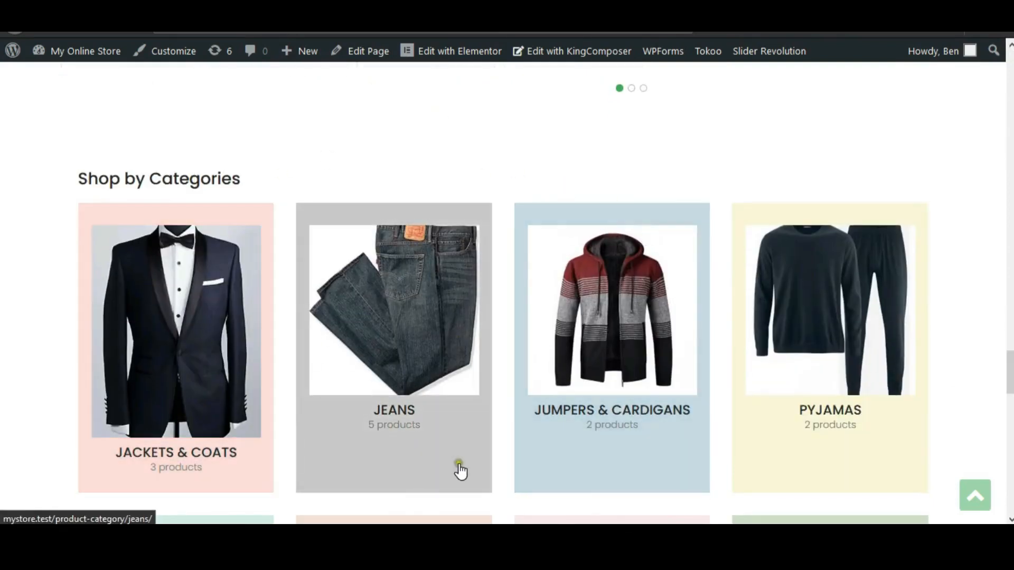
scroll(507, 293, "down", 14)
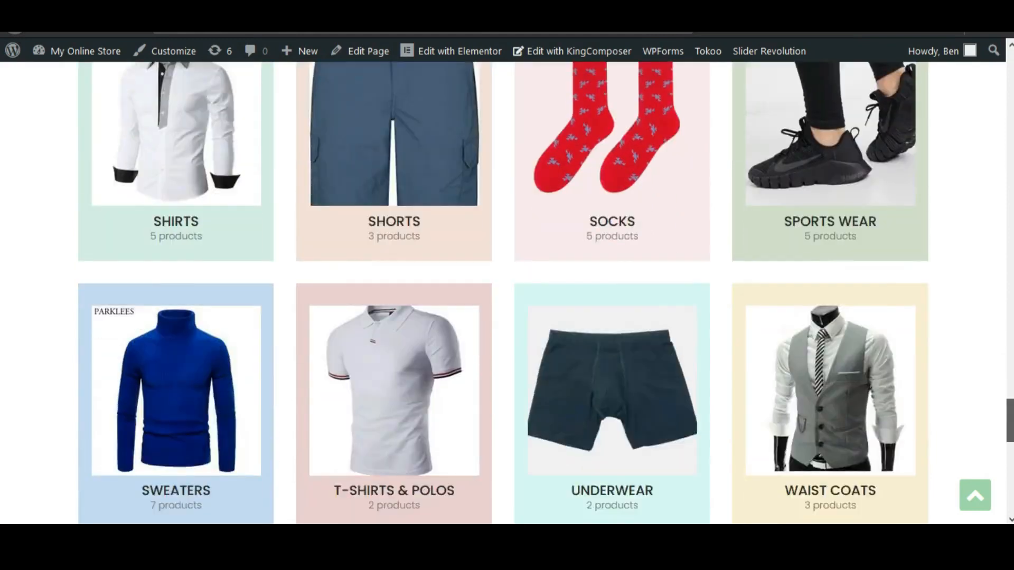
scroll(506, 293, "up", 13)
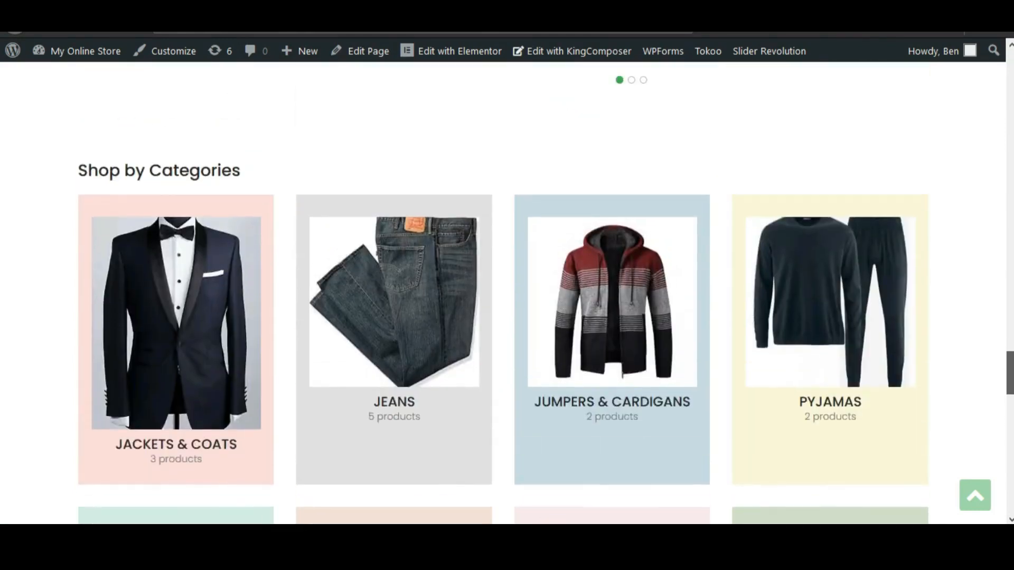
scroll(485, 328, "down", 10)
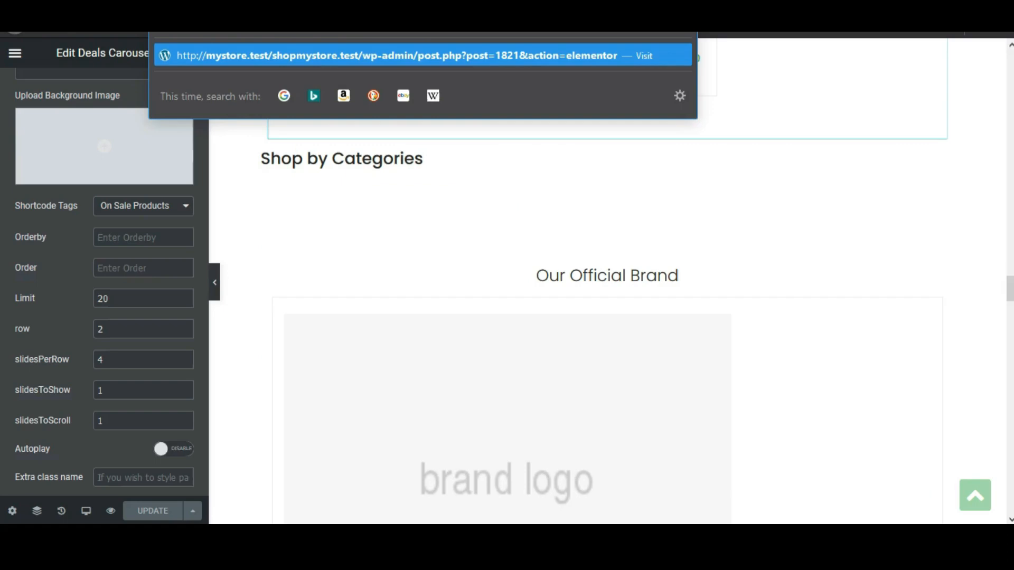
Select the Our Official Brand and Shop by Categories sections on the Elementor homepage canvas.
left_click(903, 294)
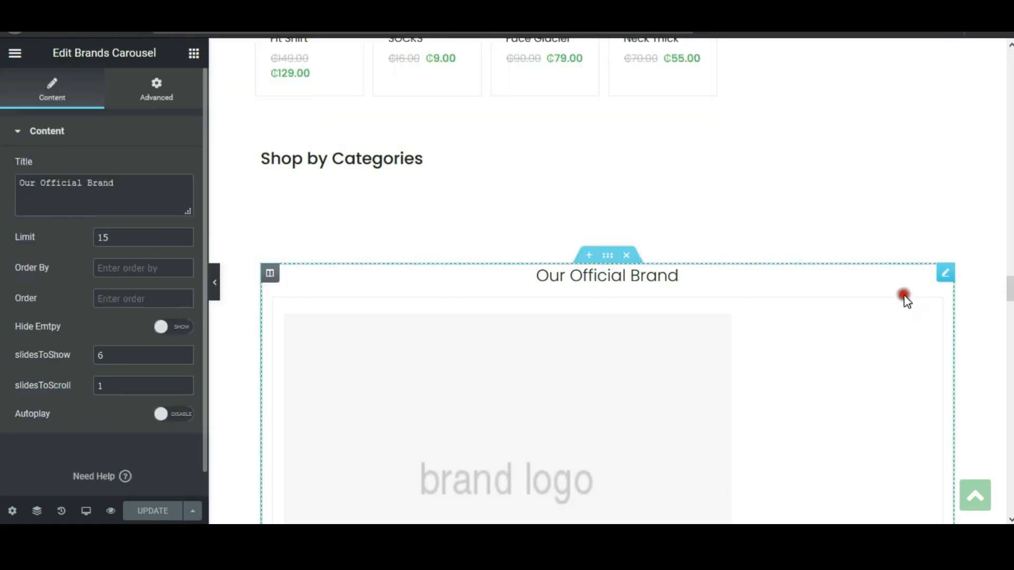
left_click(736, 200)
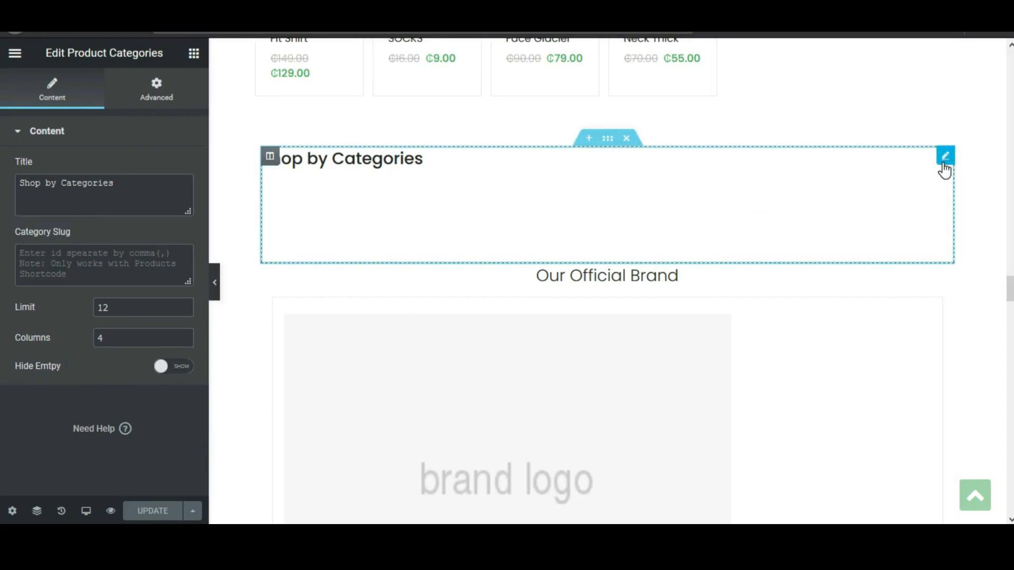
left_click(622, 189)
left_click(511, 188)
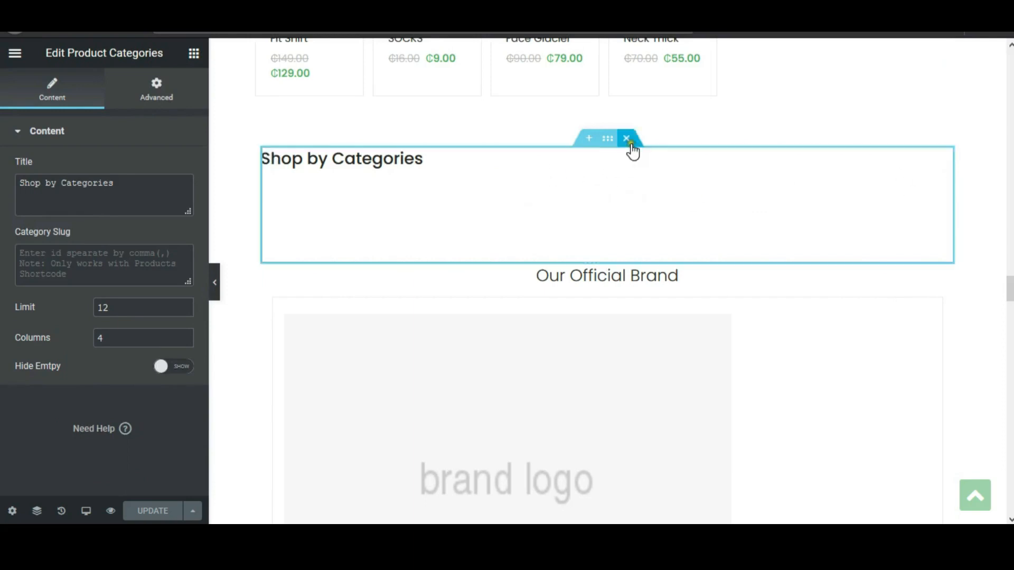
left_click(609, 181)
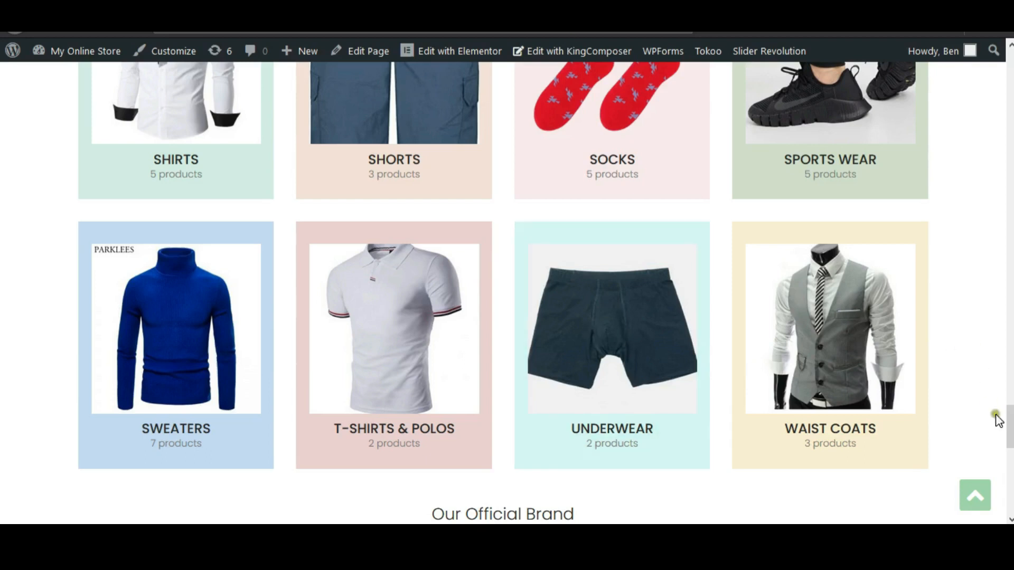
left_click_drag(1005, 422, 1006, 455)
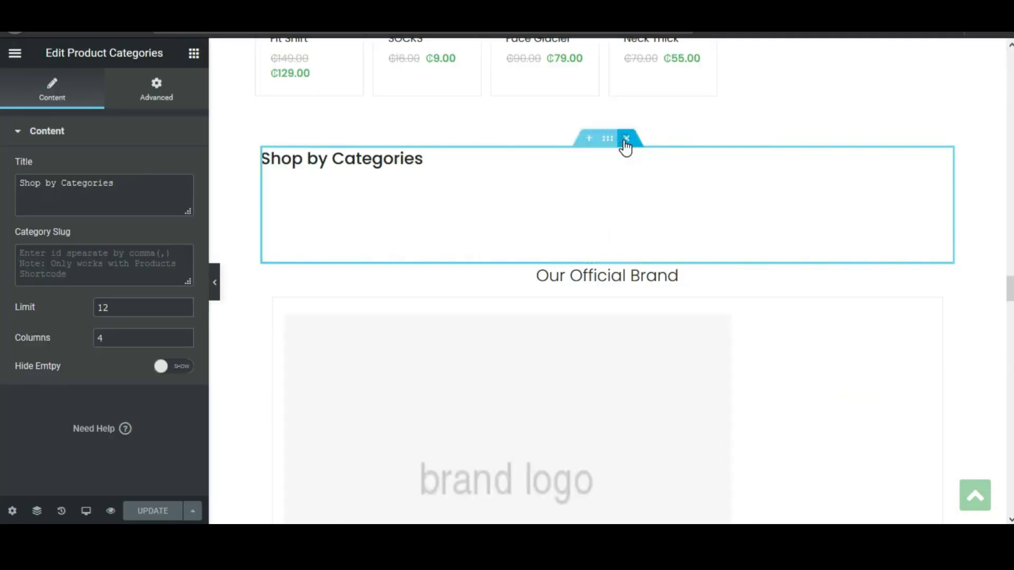
Delete the Shop by Categories and Our Official Brand sections, then Update the page.
left_click(626, 138)
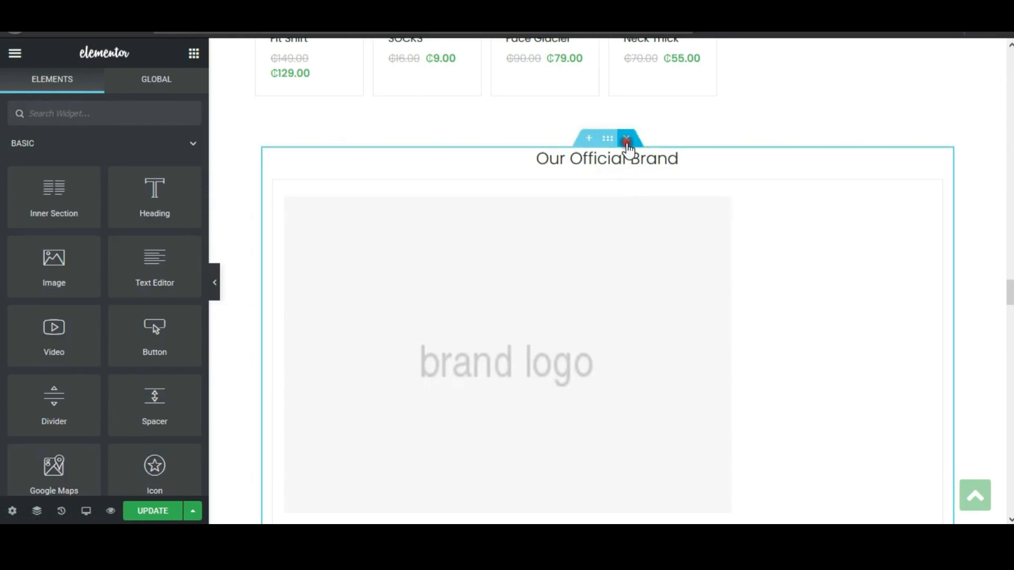
left_click(626, 139)
scroll(607, 280, "up", 15)
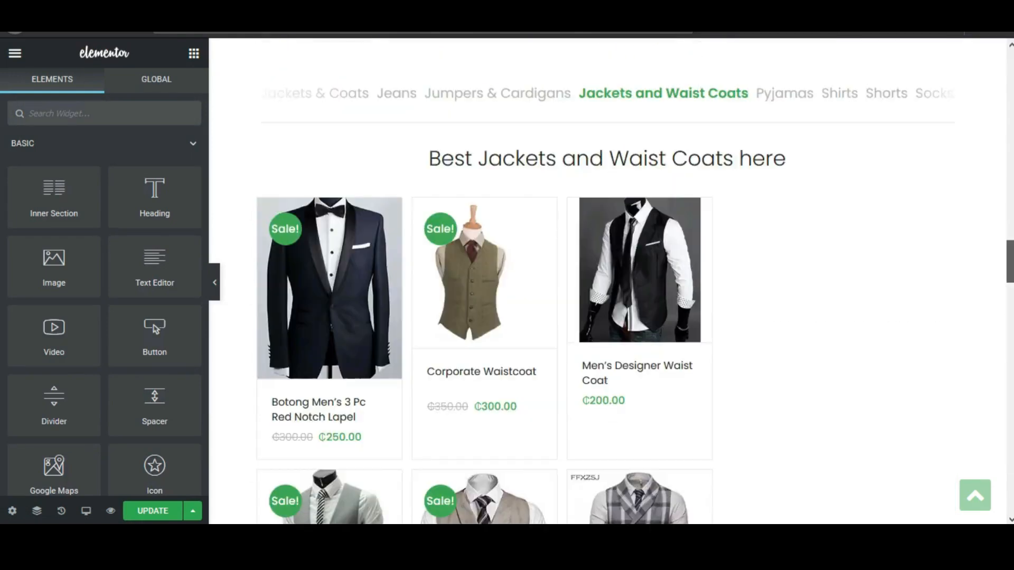
scroll(607, 280, "down", 10)
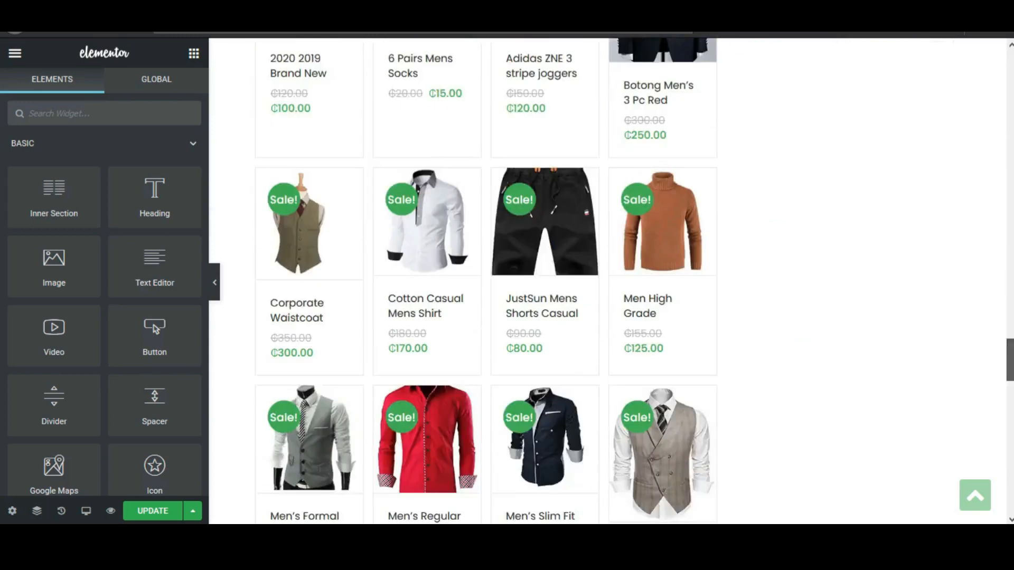
left_click(154, 511)
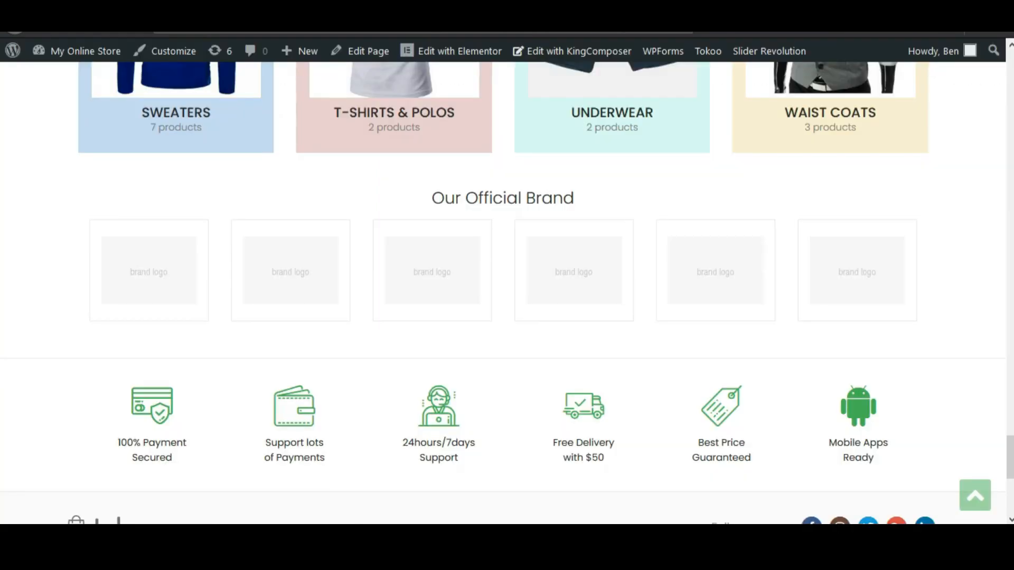
Reload the live Tokoo homepage and scroll down past the hero slider and category list.
left_click_drag(1010, 457, 1010, 74)
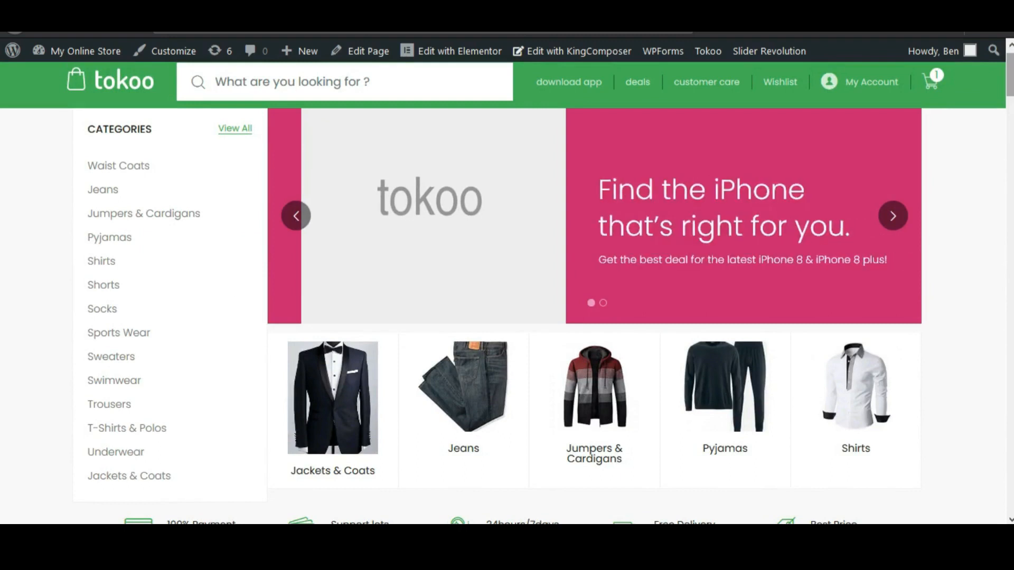
left_click(62, 31)
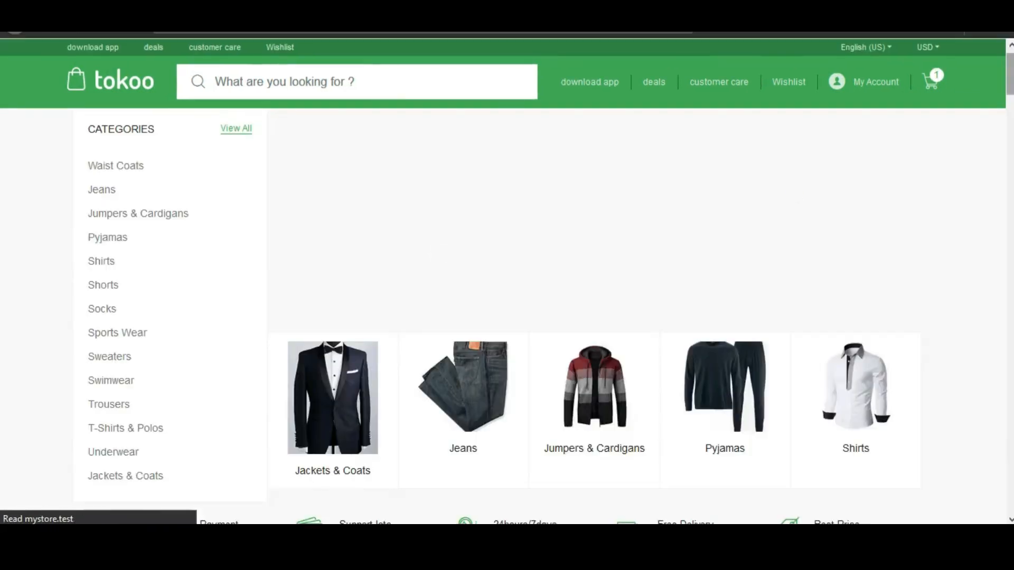
scroll(545, 279, "down", 5)
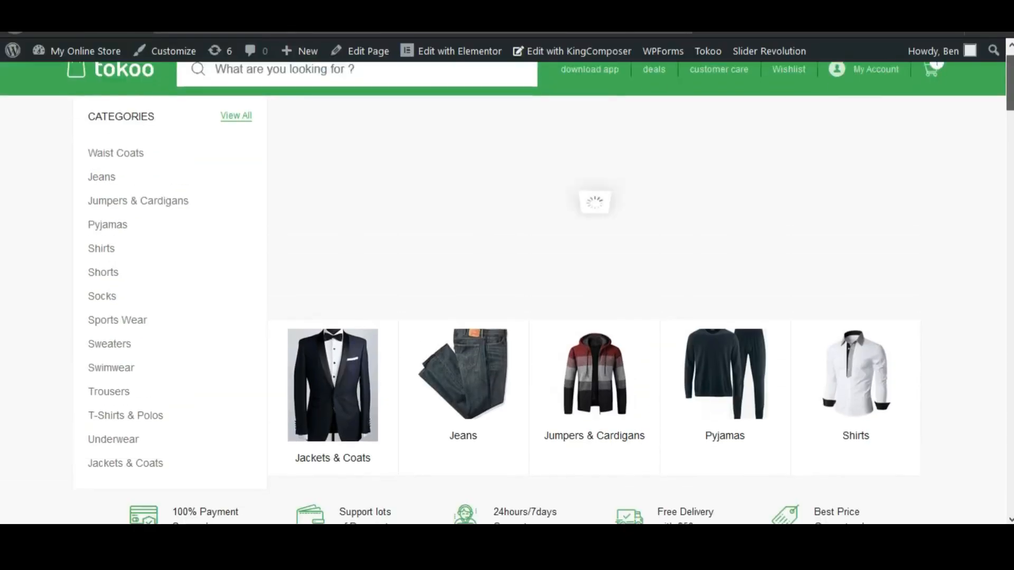
scroll(535, 286, "down", 3)
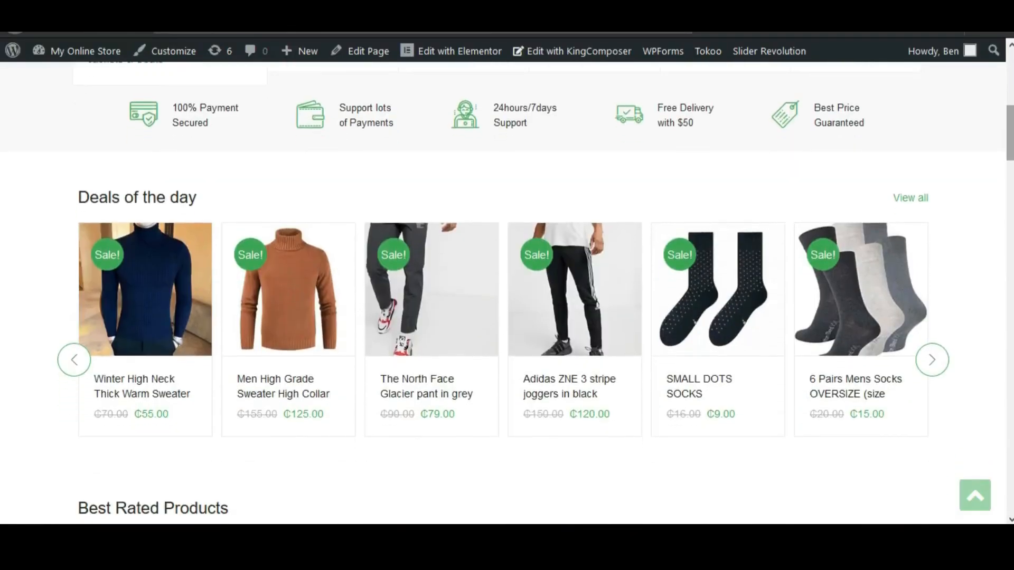
scroll(535, 285, "down", 2)
scroll(535, 292, "down", 10)
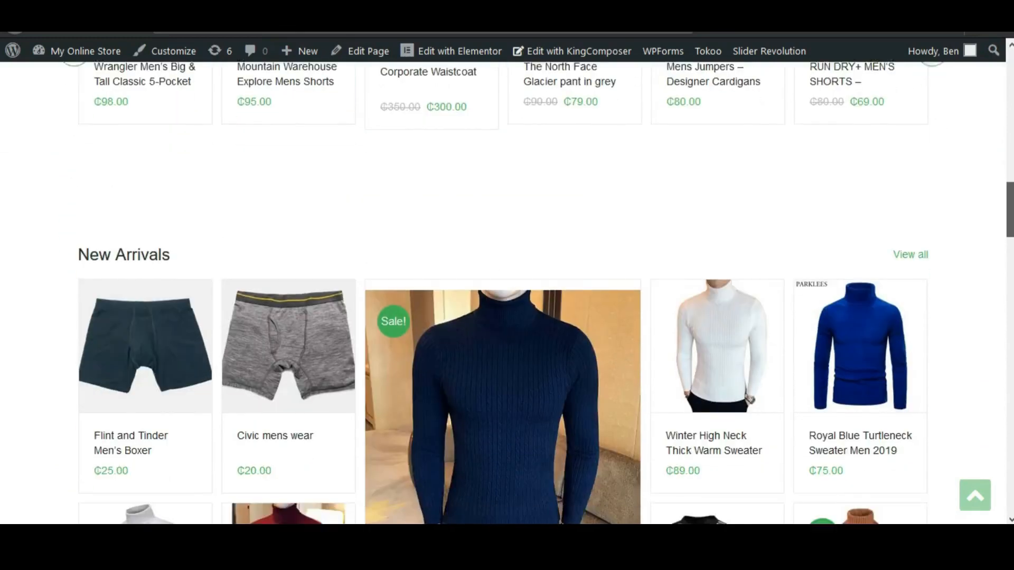
scroll(536, 292, "down", 7)
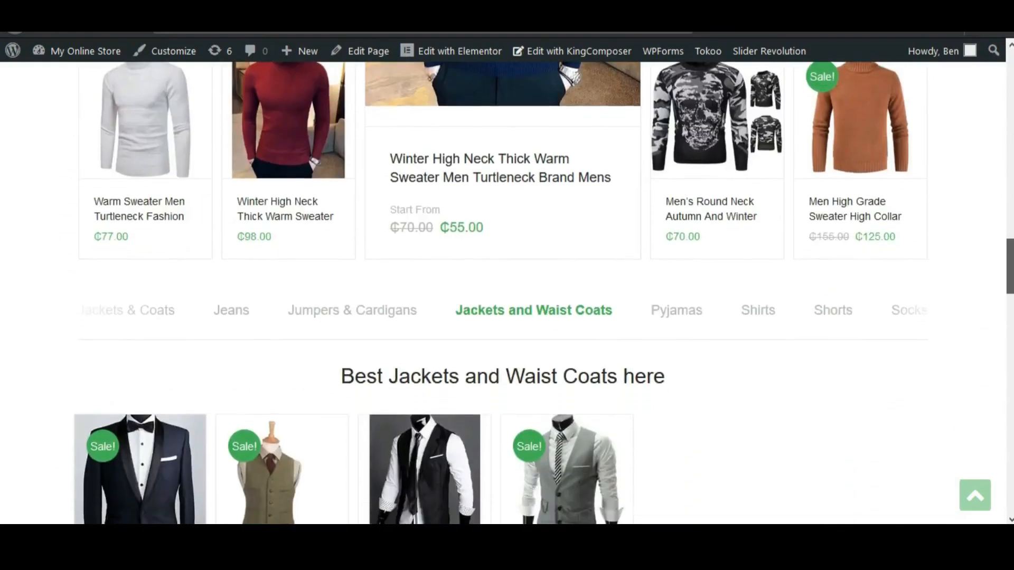
scroll(535, 292, "down", 8)
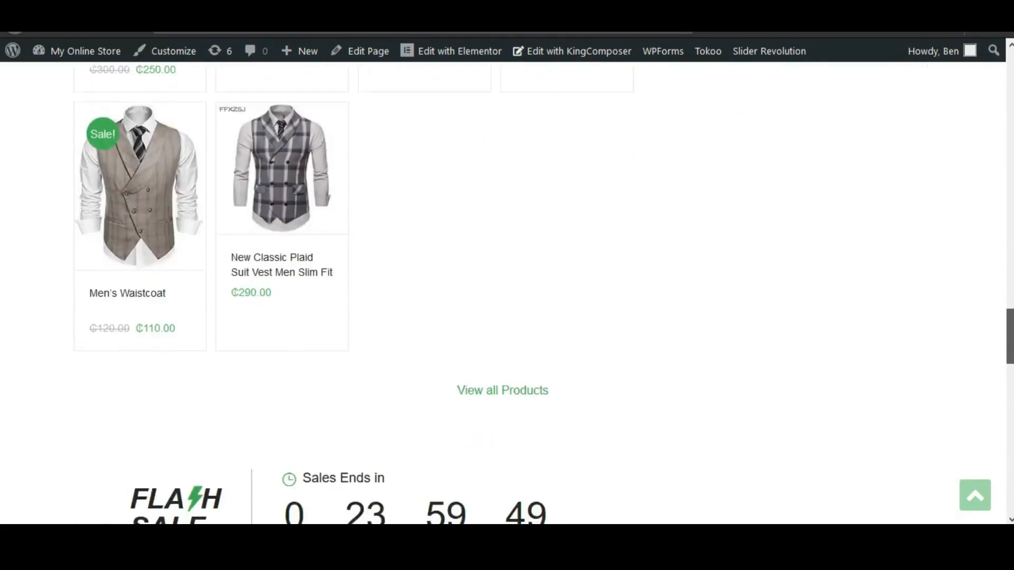
scroll(535, 292, "down", 11)
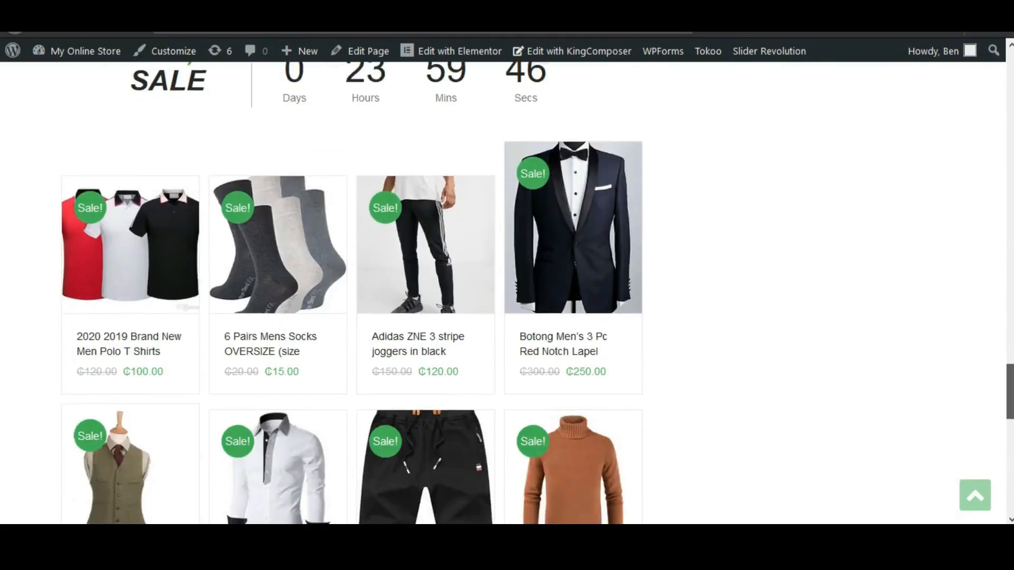
scroll(535, 292, "down", 6)
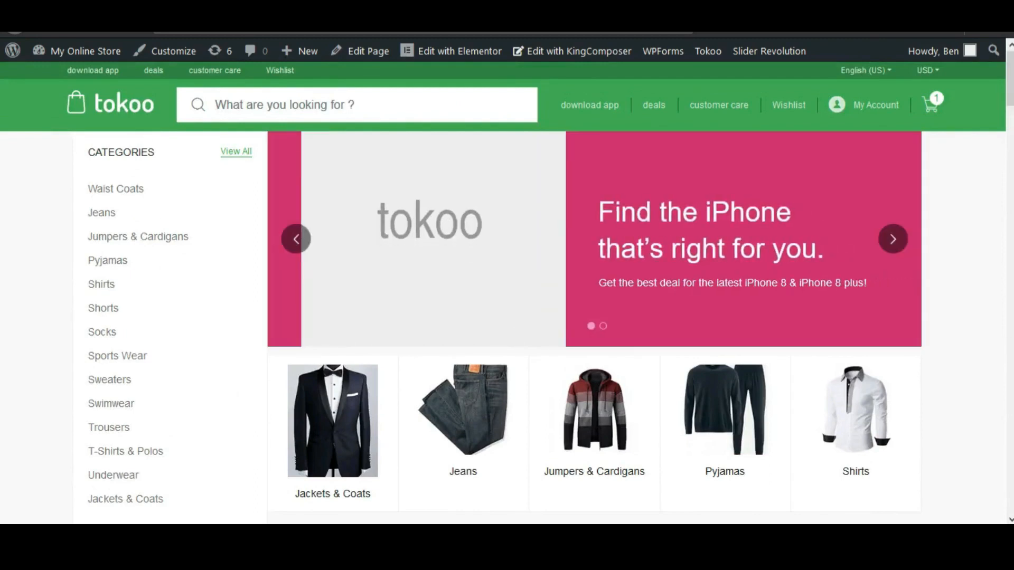
Cycle the hero slider through to the Bags of Style slide, then scroll down to the footer.
left_click(897, 246)
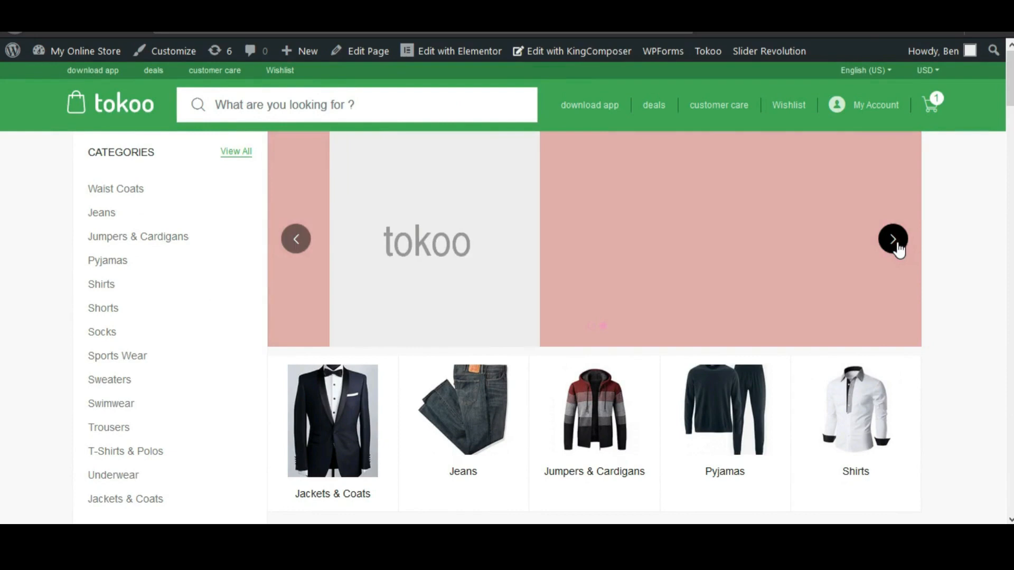
left_click(896, 244)
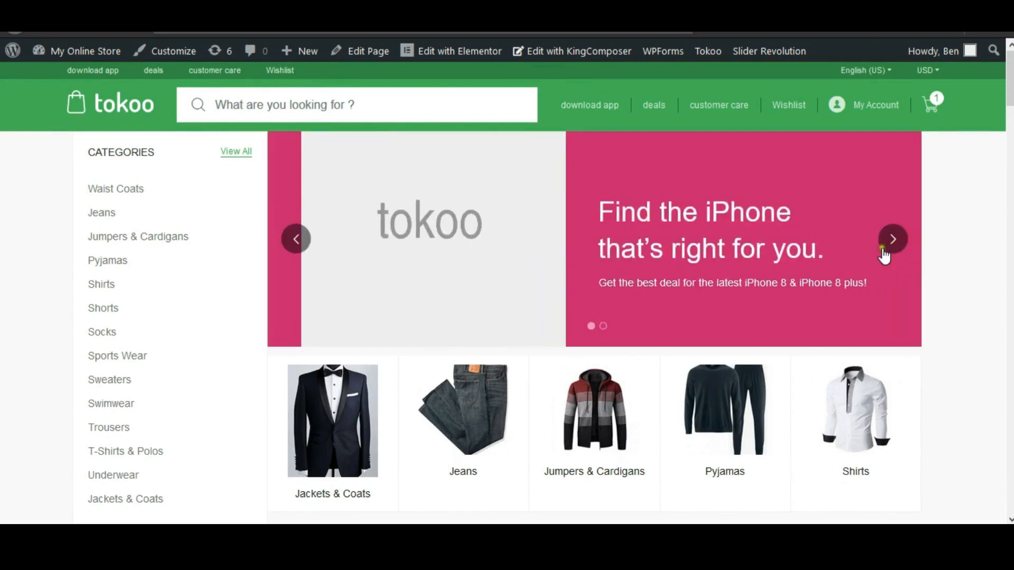
left_click(887, 249)
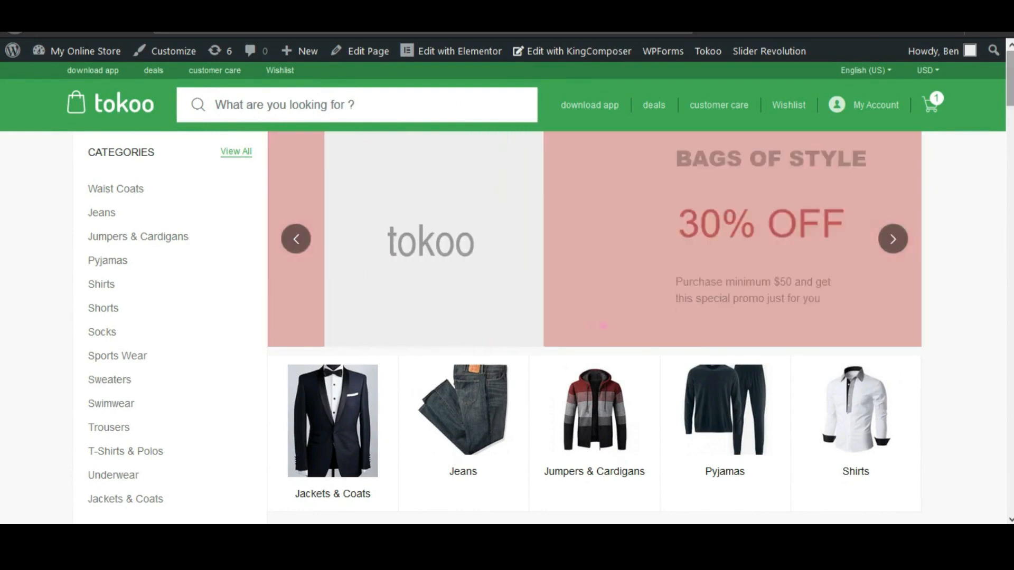
scroll(176, 431, "down", 15)
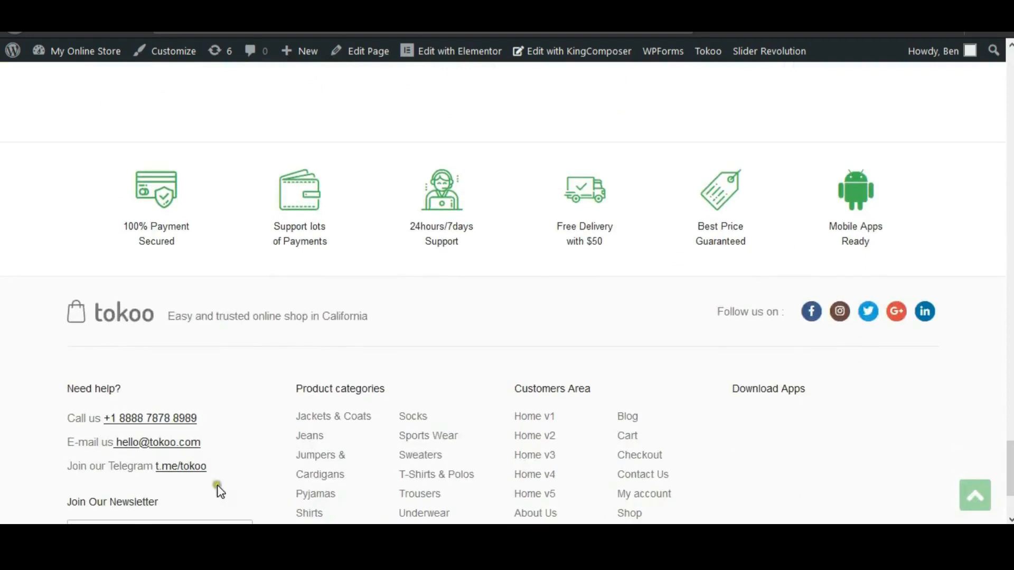
left_click_drag(1011, 465, 1010, 53)
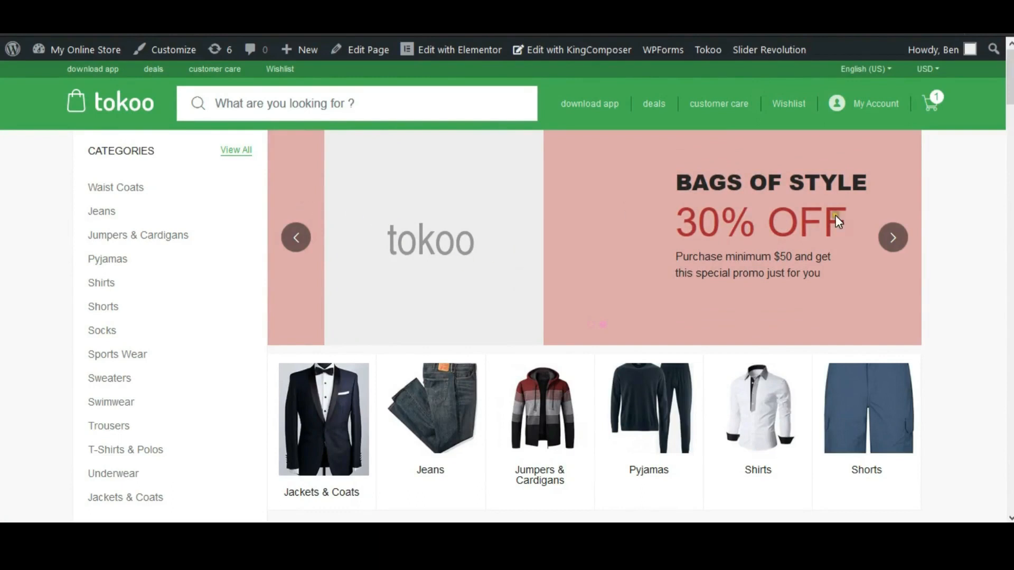
Flip the hero between the Find the iPhone and Bags of Style slides, then step back one.
left_click(895, 239)
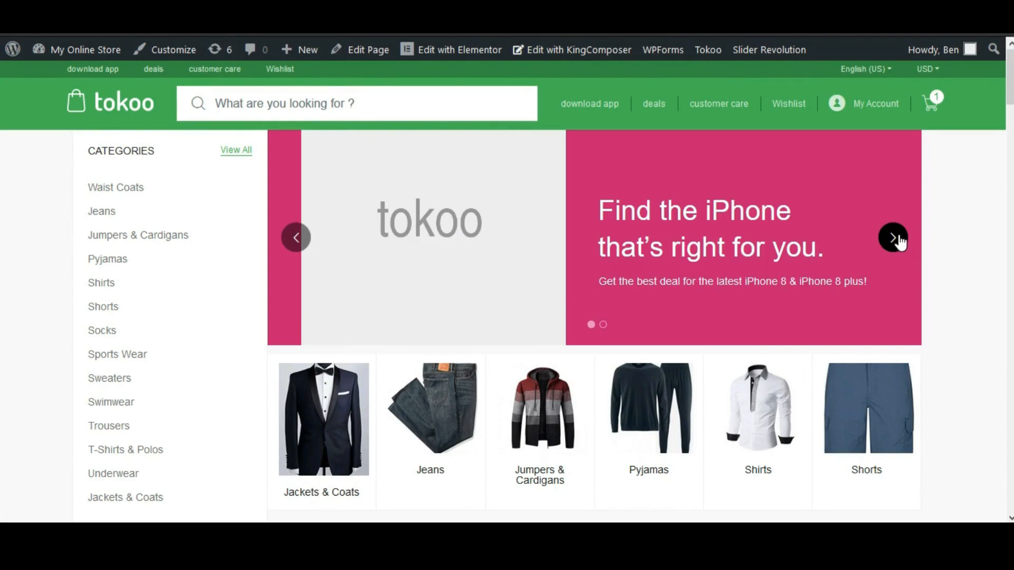
left_click(898, 238)
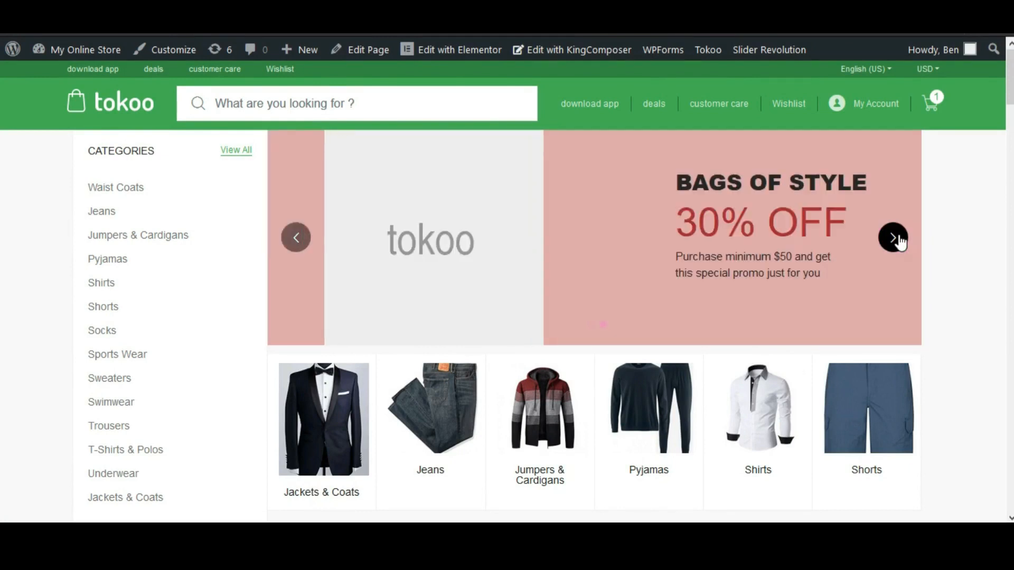
left_click(898, 238)
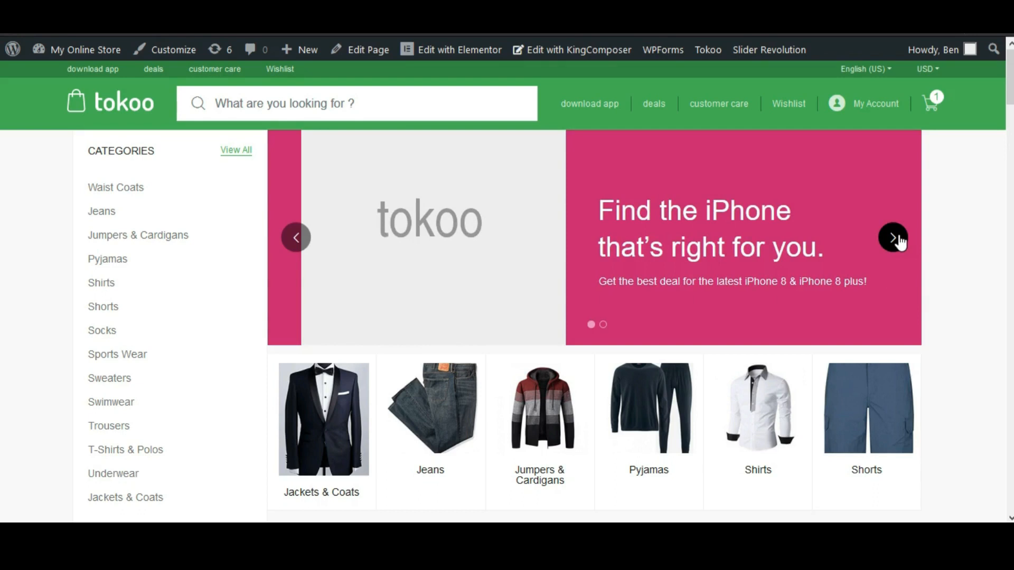
left_click(898, 239)
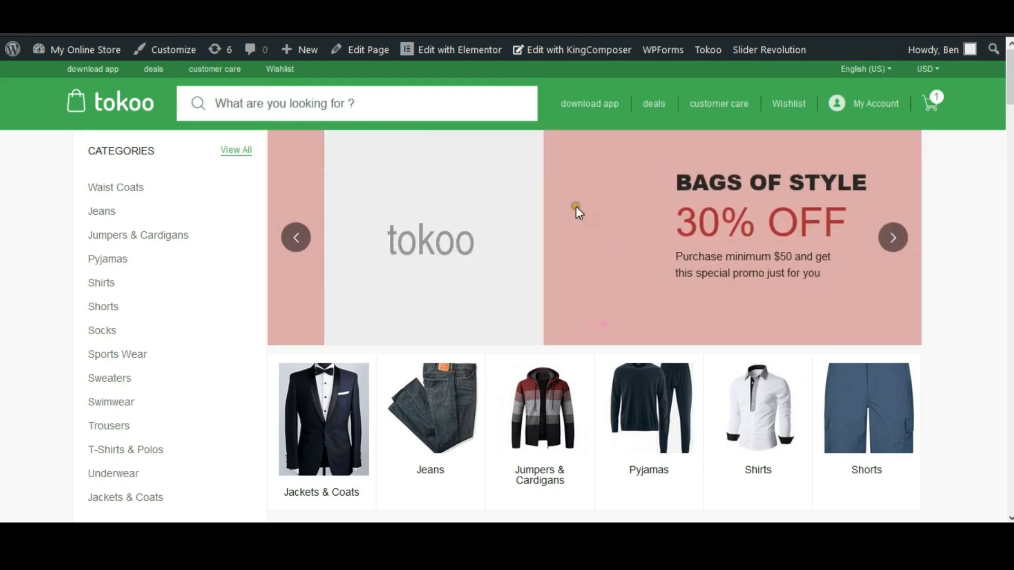
left_click(297, 238)
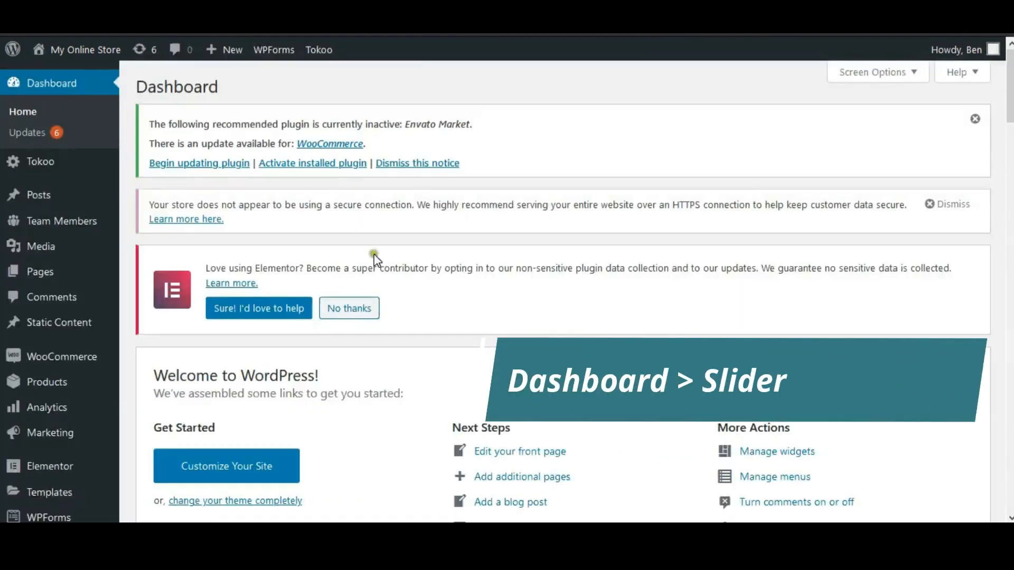
scroll(56, 482, "down", 10)
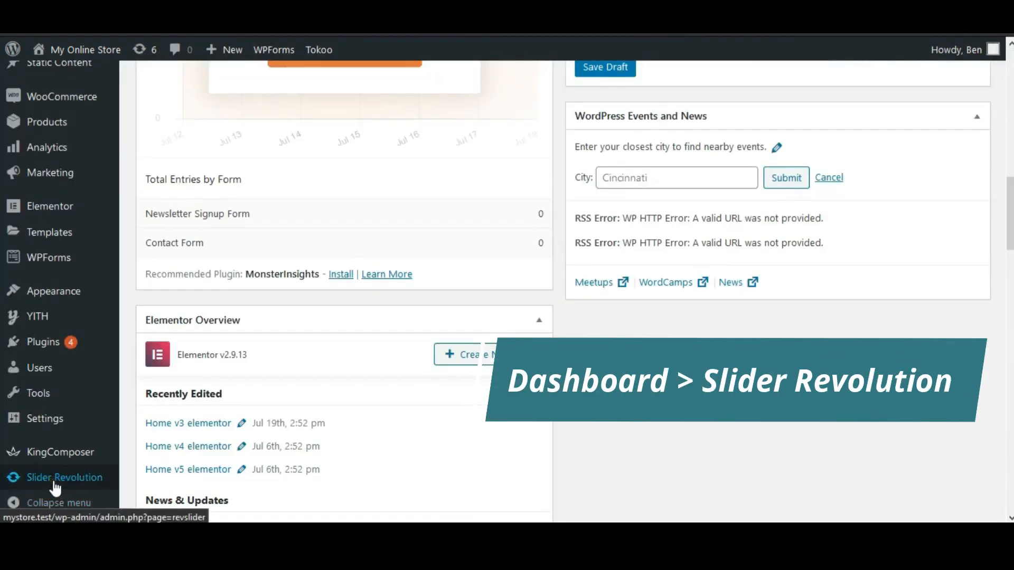
Open Slider Revolution from the admin sidebar and scroll to the Home v5, v4 and v3 modules.
left_click(54, 482)
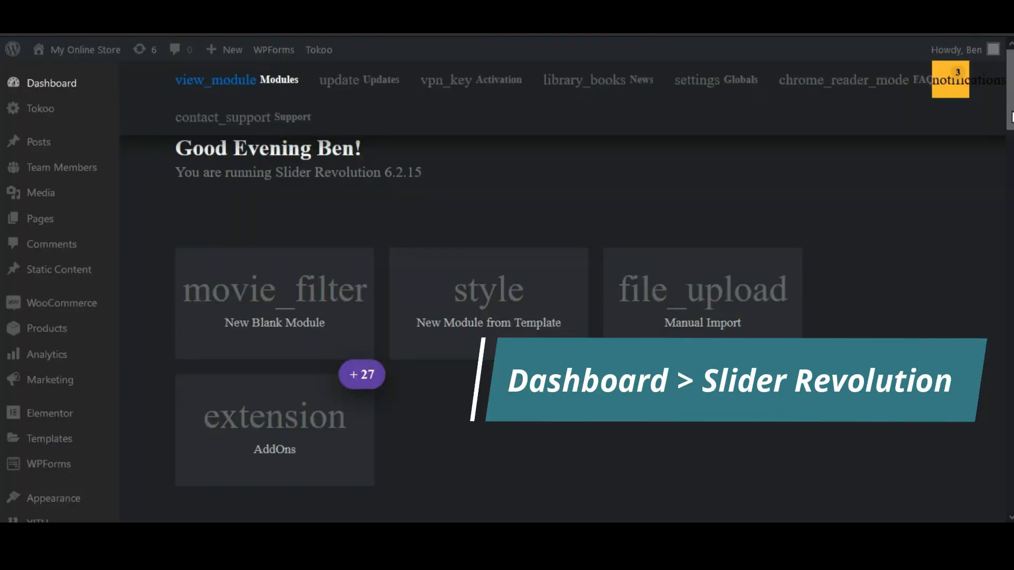
scroll(1011, 148, "down", 3)
scroll(1011, 148, "down", 3)
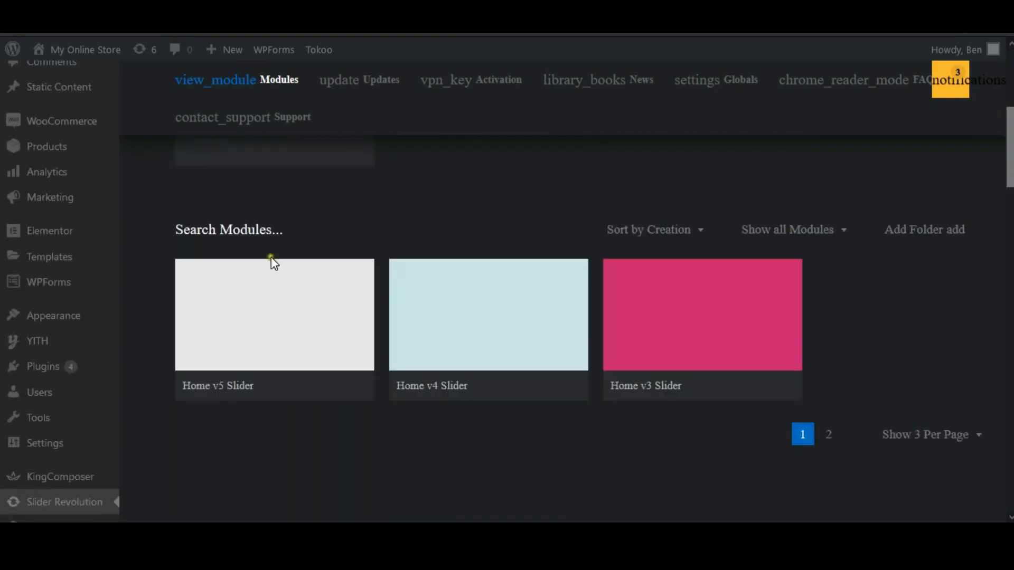
mouse_move(725, 294)
mouse_move(672, 401)
In Home v3 Slider, swap the tokoo image layer for mens-waistcoat.jpg from the Media Library.
left_click(680, 313)
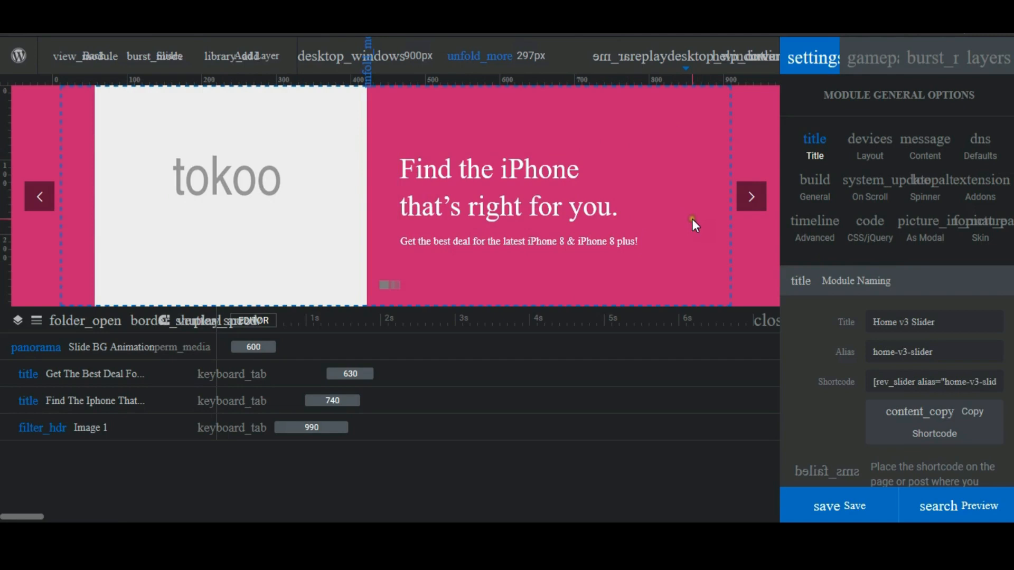
left_click(268, 215)
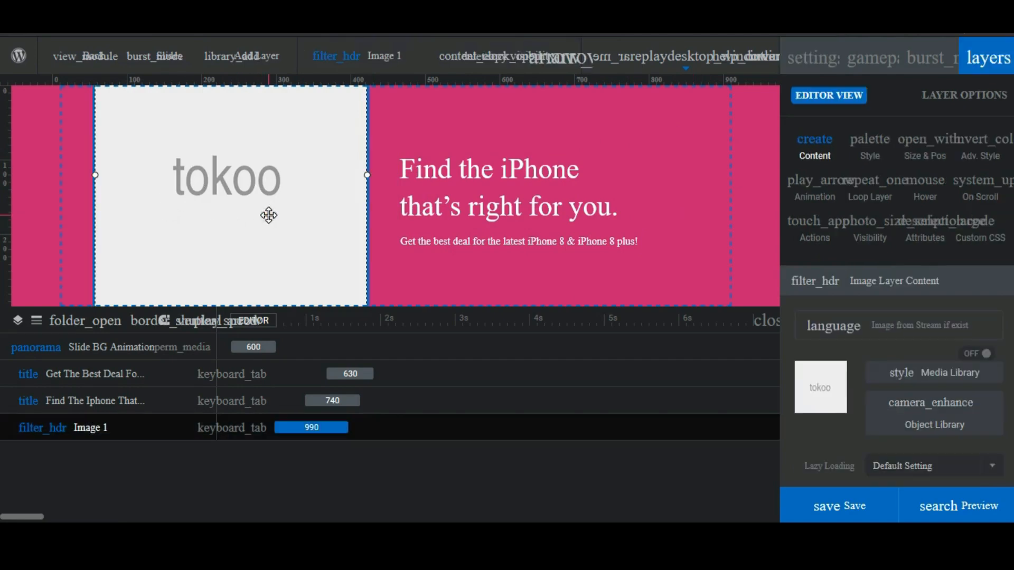
left_click(962, 379)
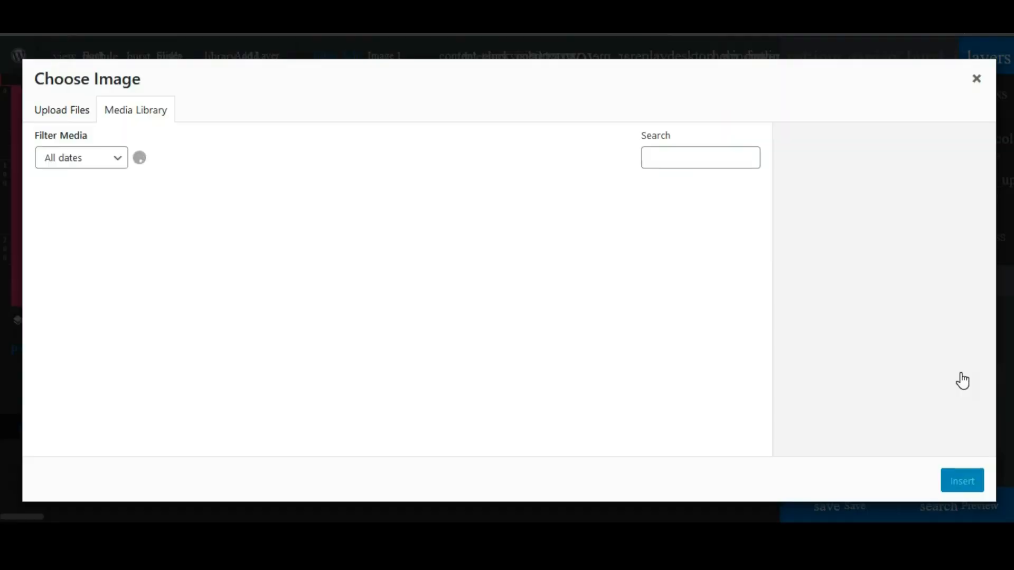
left_click(976, 80)
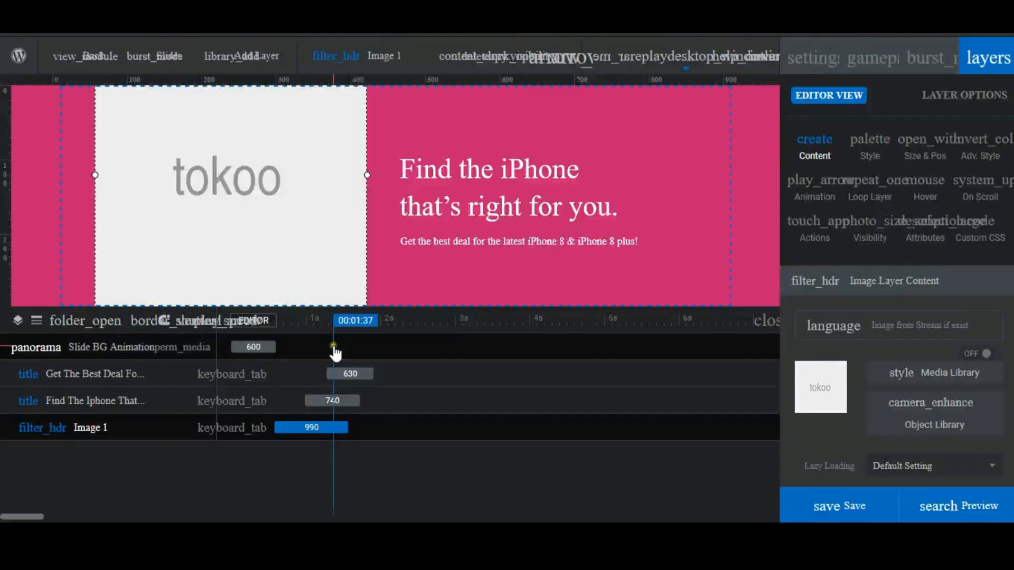
double_click(248, 196)
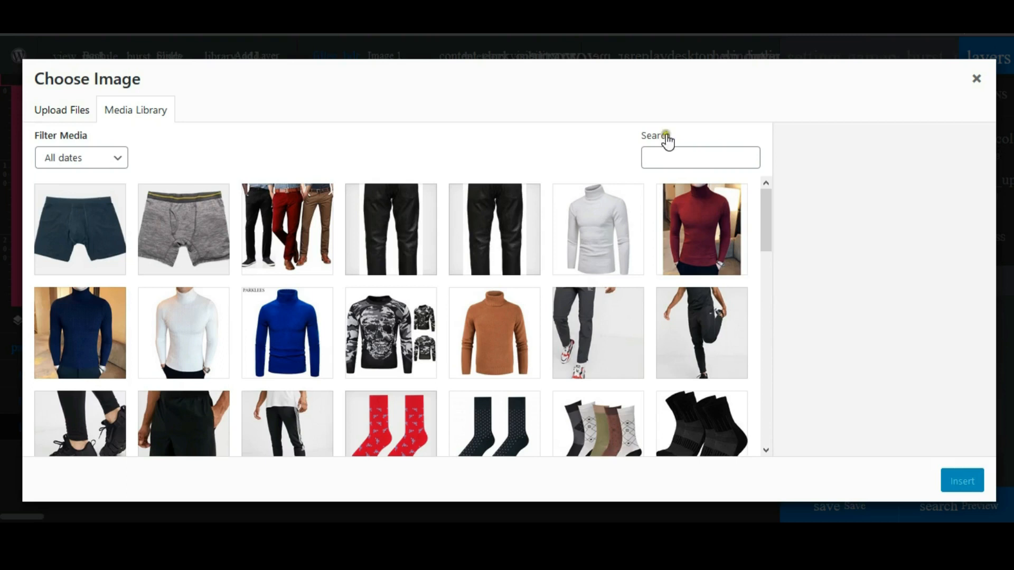
left_click_drag(763, 214, 763, 298)
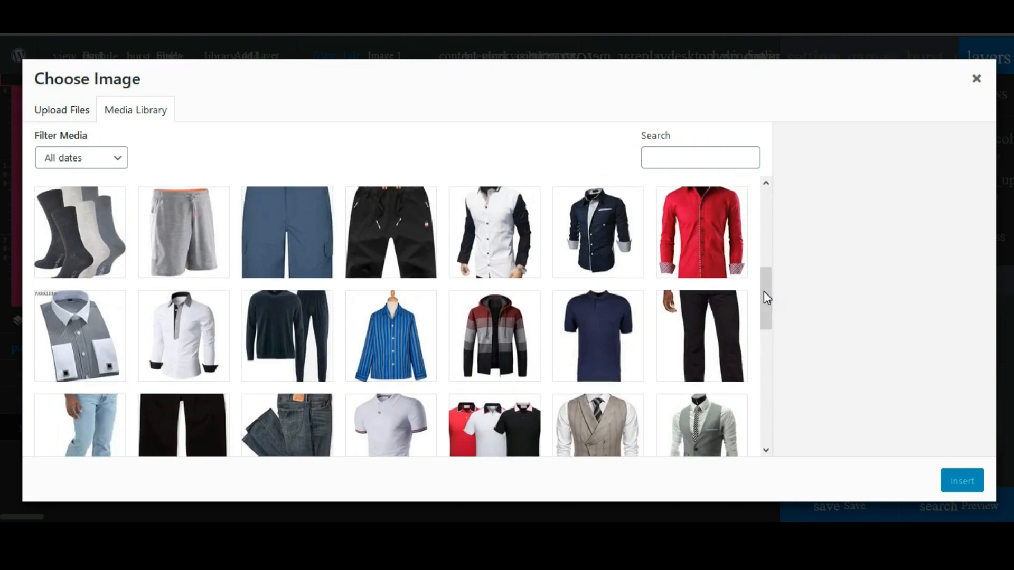
left_click_drag(763, 291, 765, 327)
left_click(619, 304)
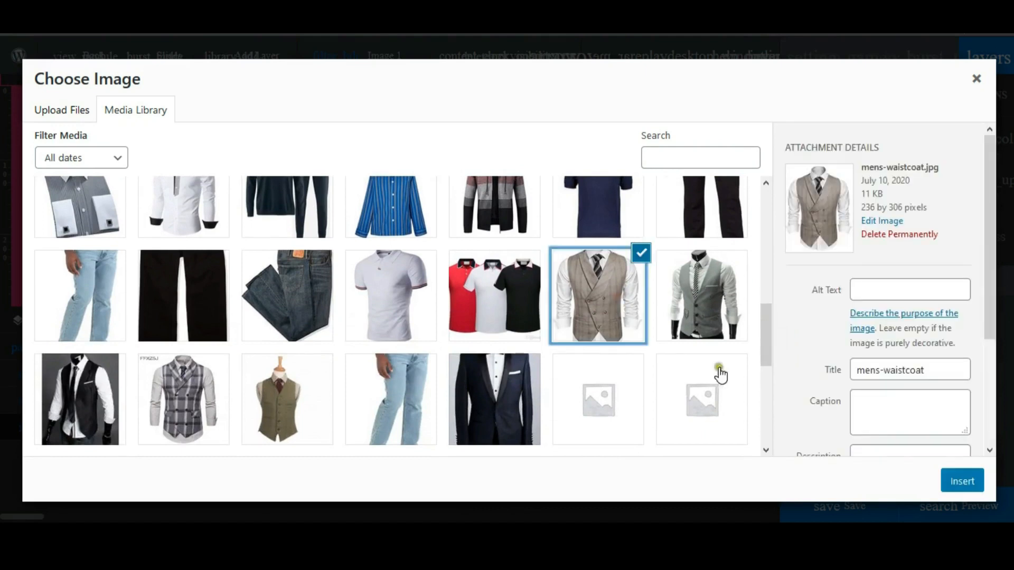
left_click(962, 481)
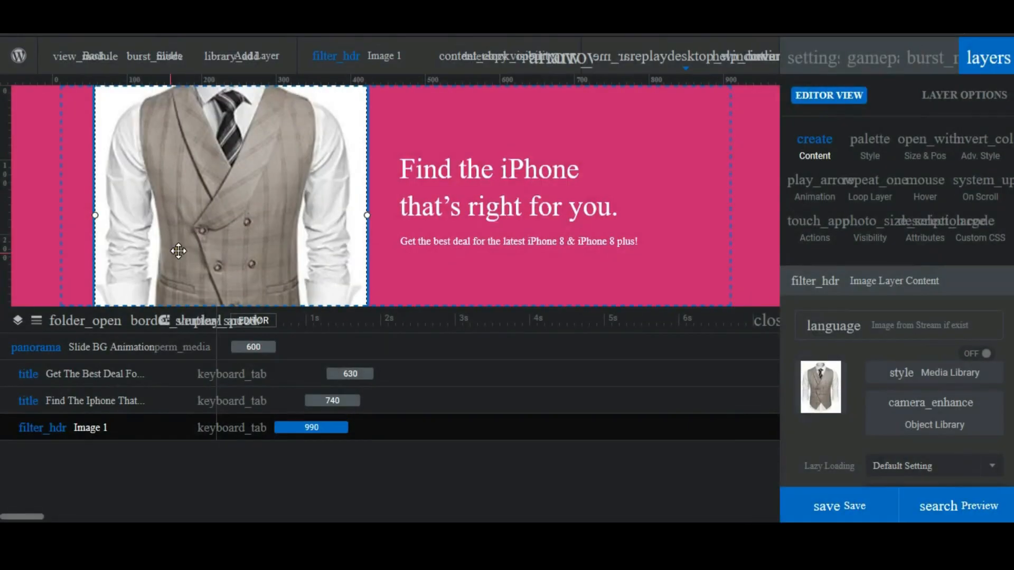
Edit the headline layer so its second line reads 'SHOP NOW!' under 'Up tp 40% off'.
left_click(443, 168)
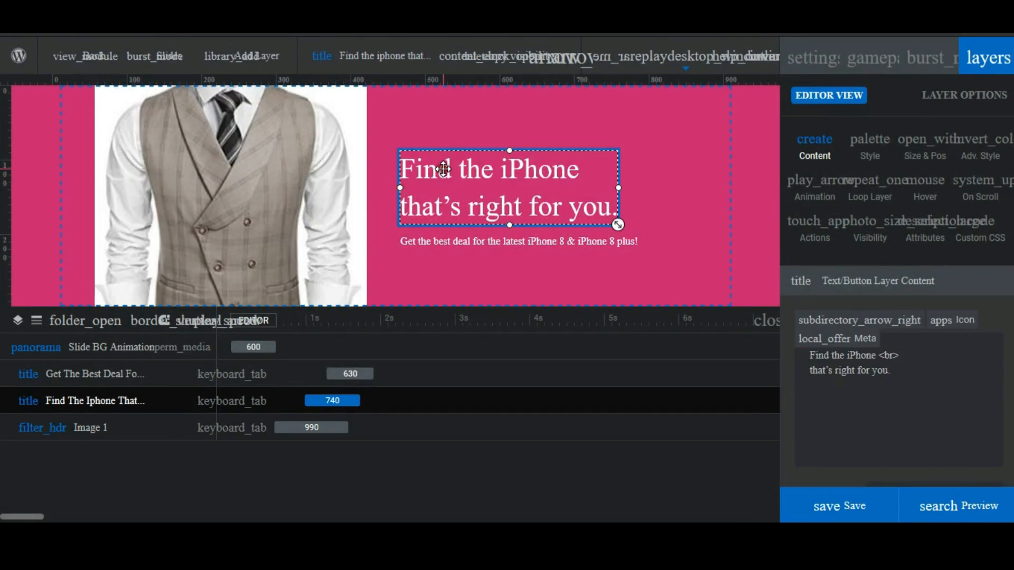
left_click(896, 373)
left_click_drag(911, 387, 801, 355)
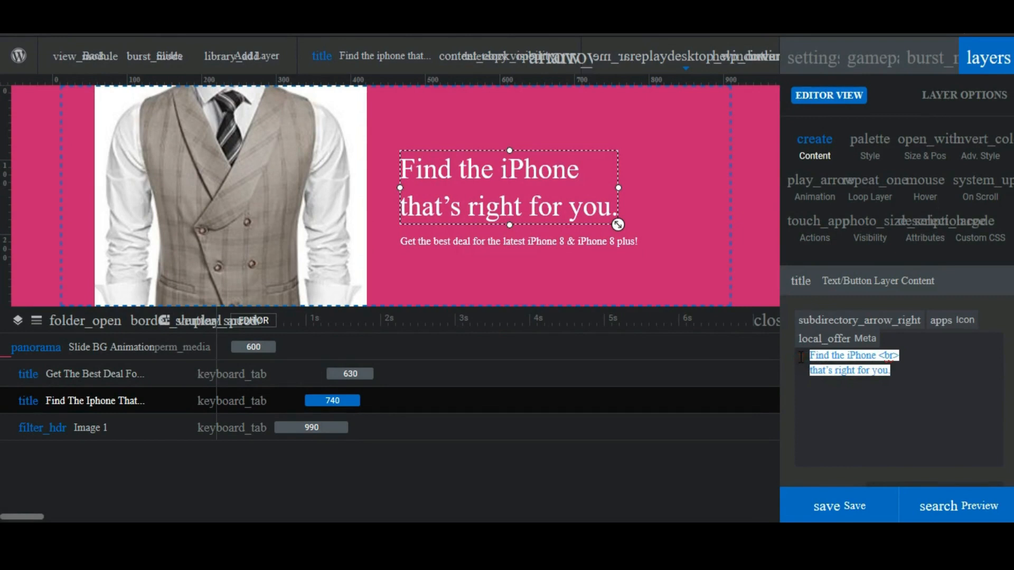
left_click(876, 355)
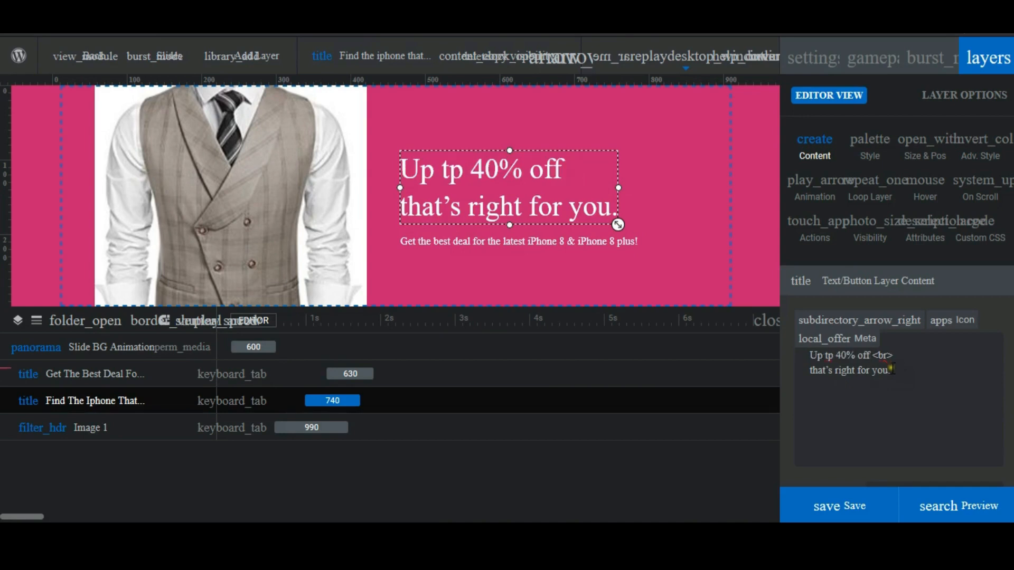
left_click_drag(891, 370, 811, 371)
type("SHOP NOW!")
left_click(526, 254)
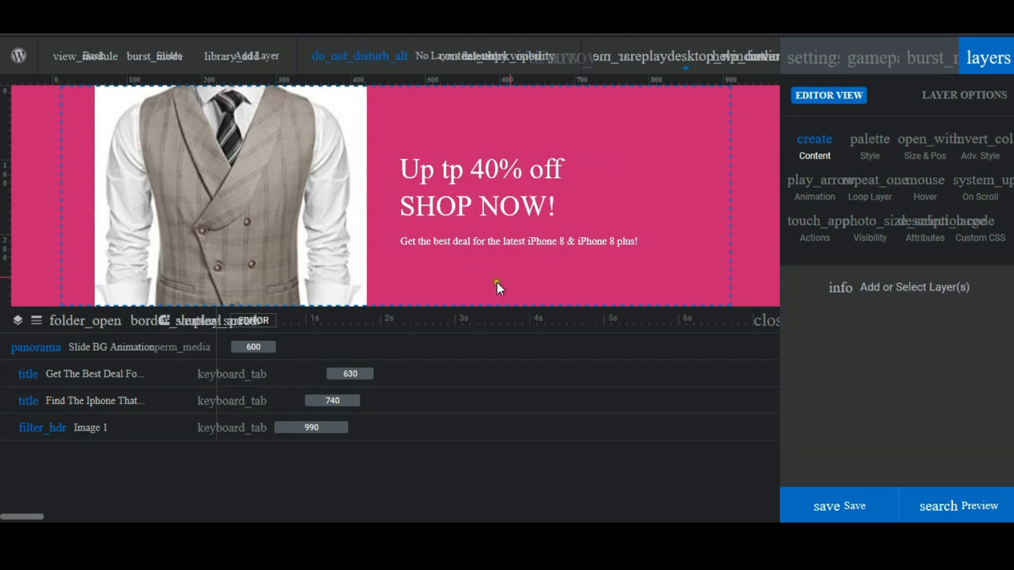
Delete the 'Get the best deal' iPhone subtitle layer.
left_click(534, 241)
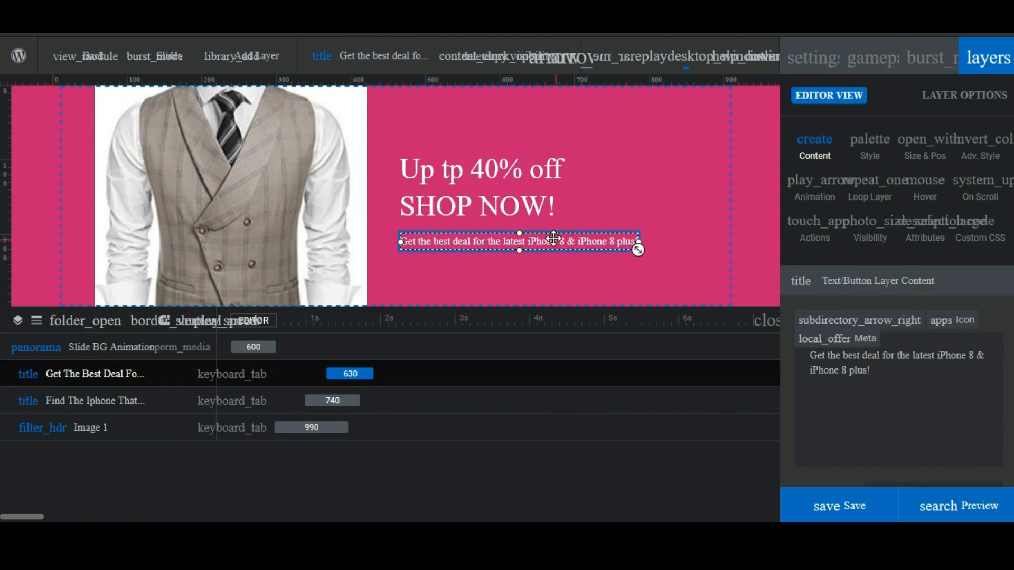
right_click(553, 240)
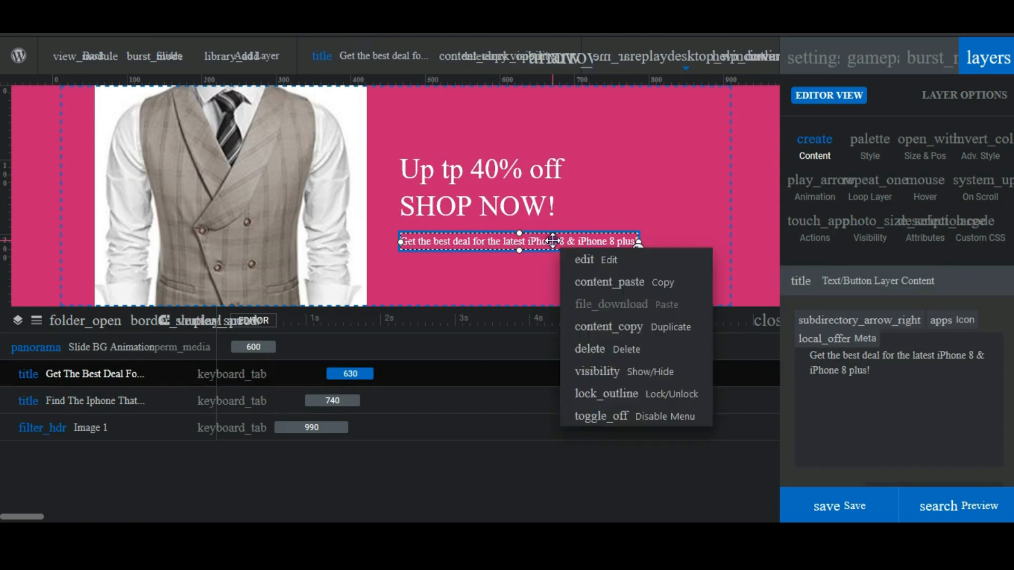
left_click(605, 349)
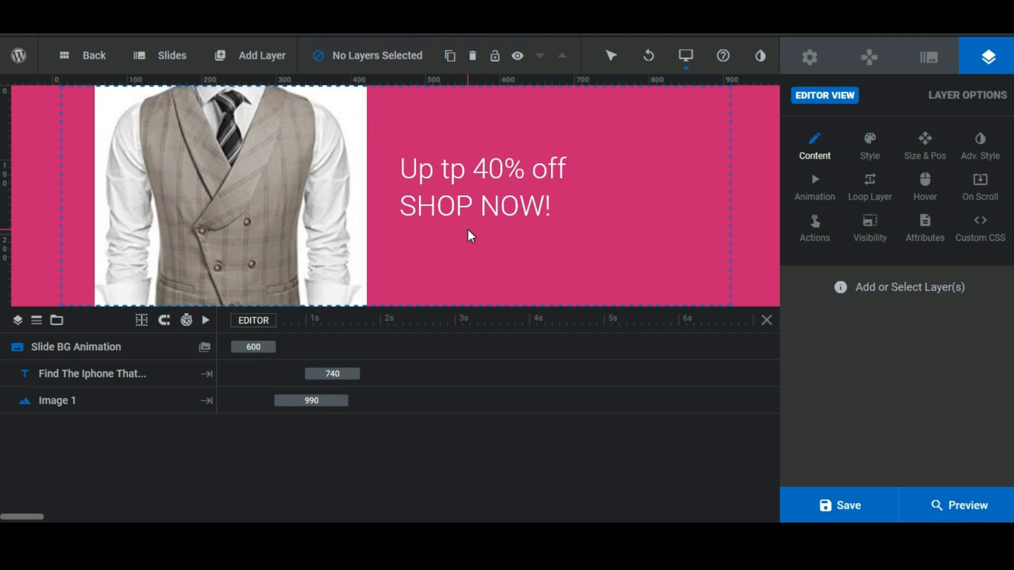
Add a Simple Link click action to the 'Up tp 40% off SHOP NOW!' text layer.
left_click(523, 203)
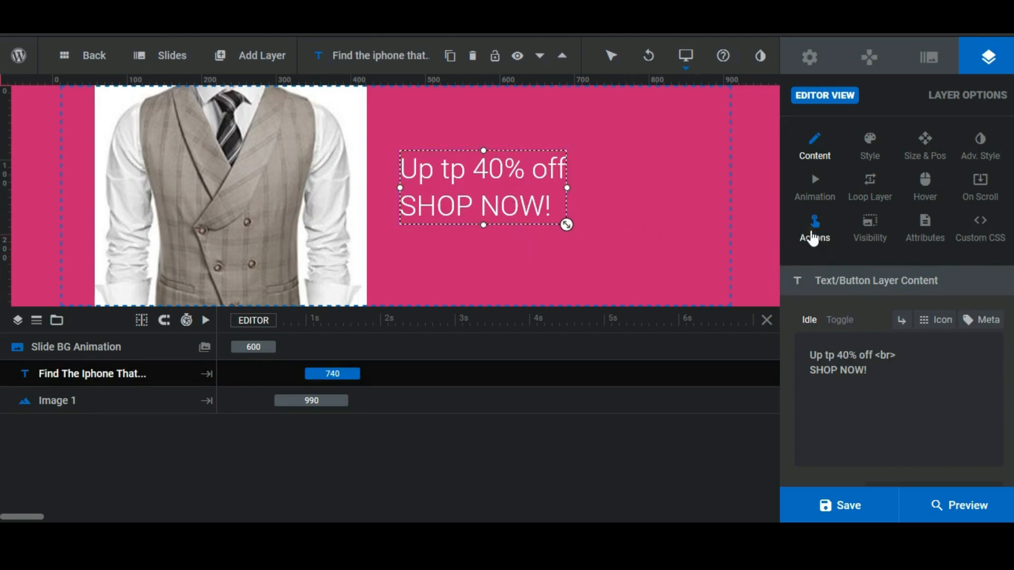
left_click(812, 227)
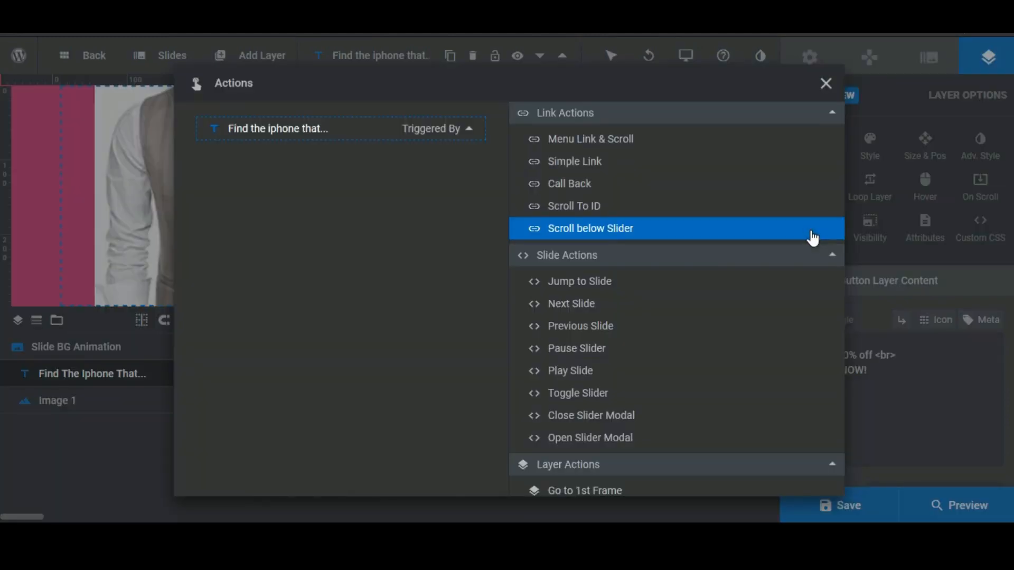
left_click(580, 170)
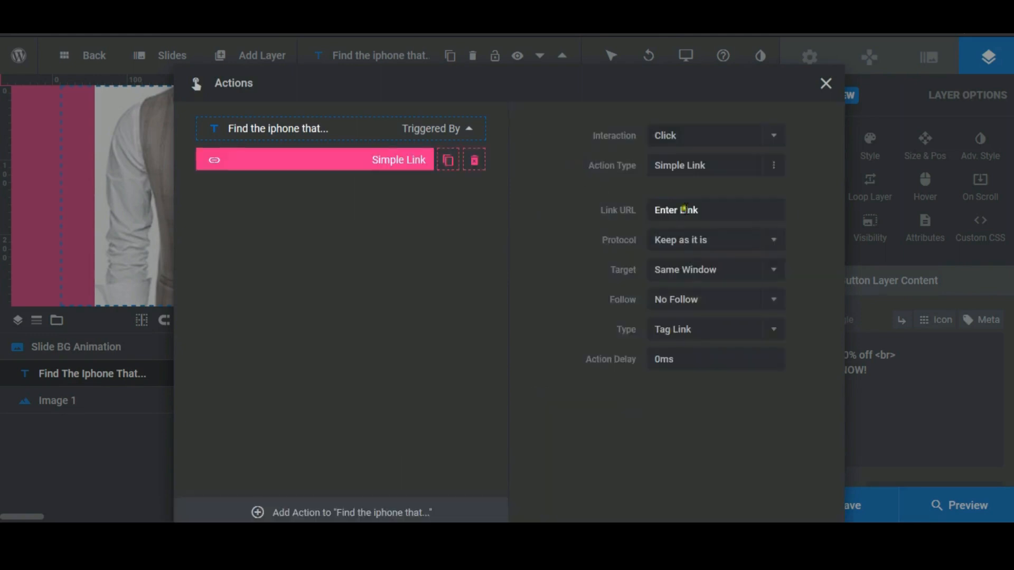
left_click(709, 211)
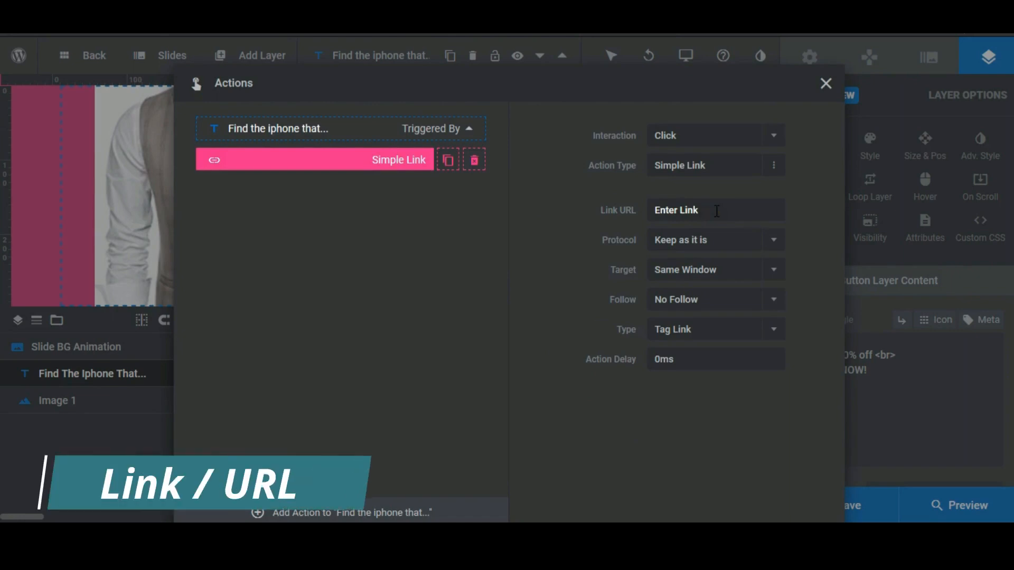
left_click_drag(754, 86, 717, 334)
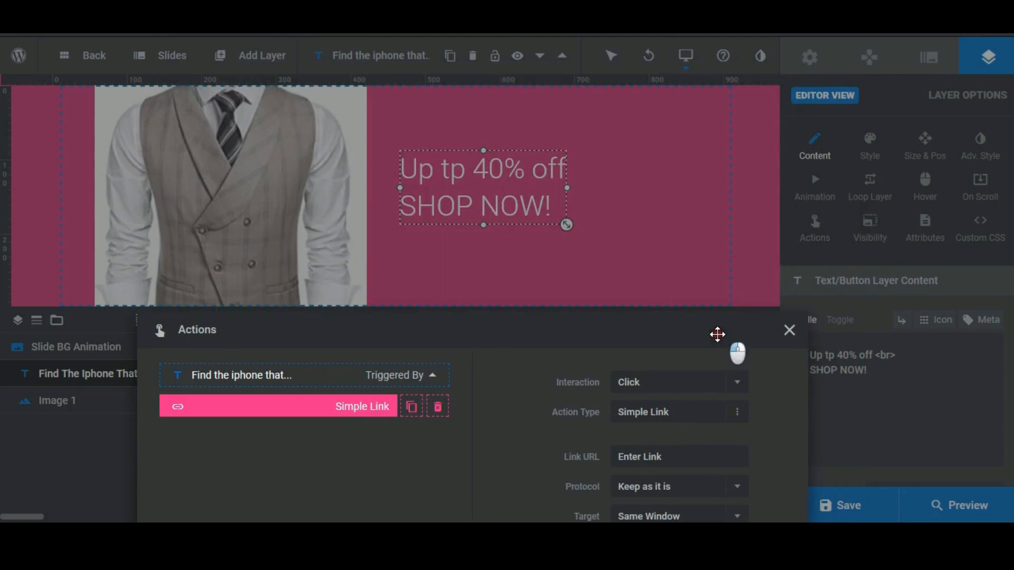
left_click_drag(717, 334, 703, 213)
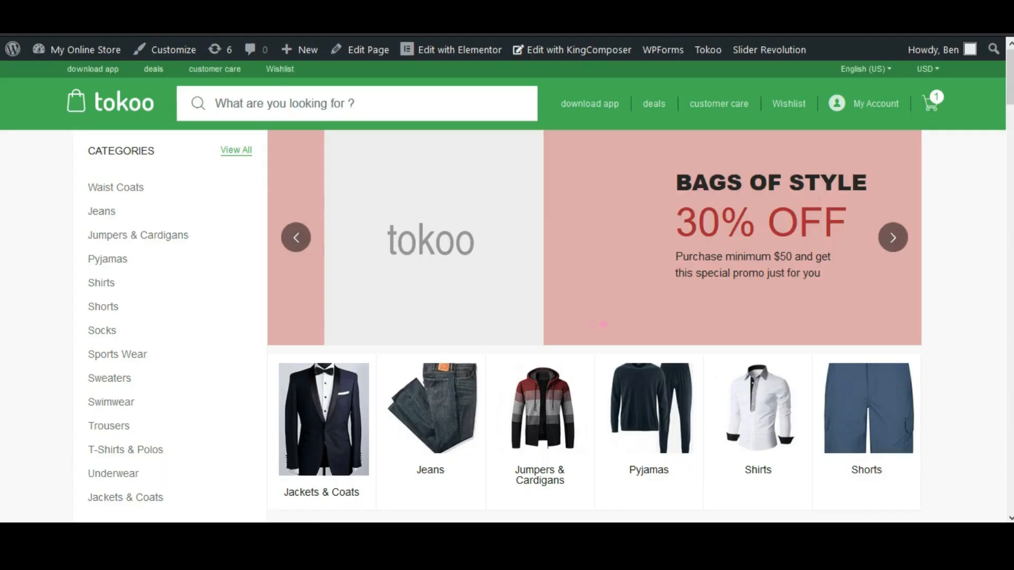
scroll(507, 285, "down", 12)
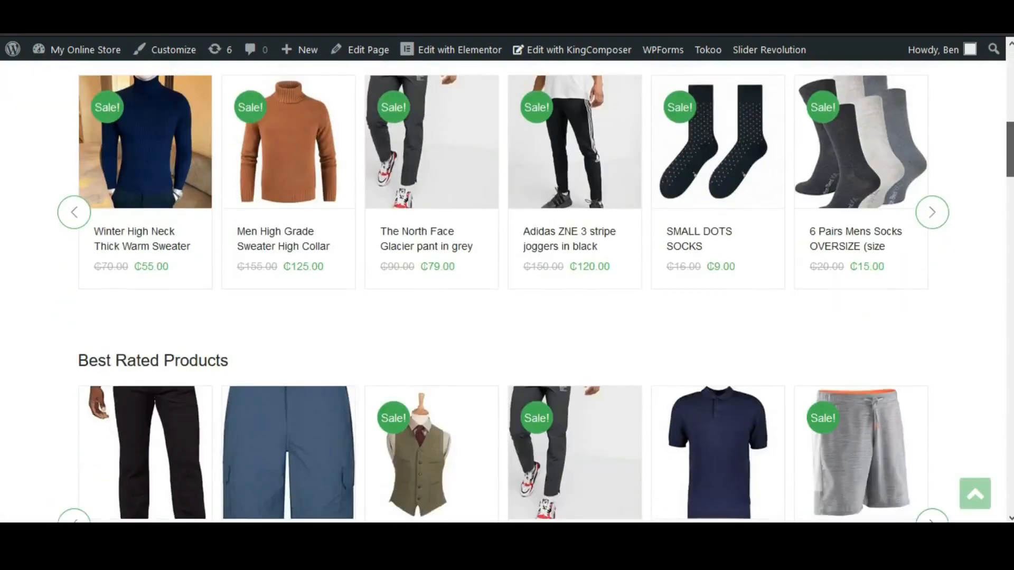
Copy the Men's Waistcoat product page URL into the promo text's Link URL, then save the slide.
scroll(140, 346, "down", 15)
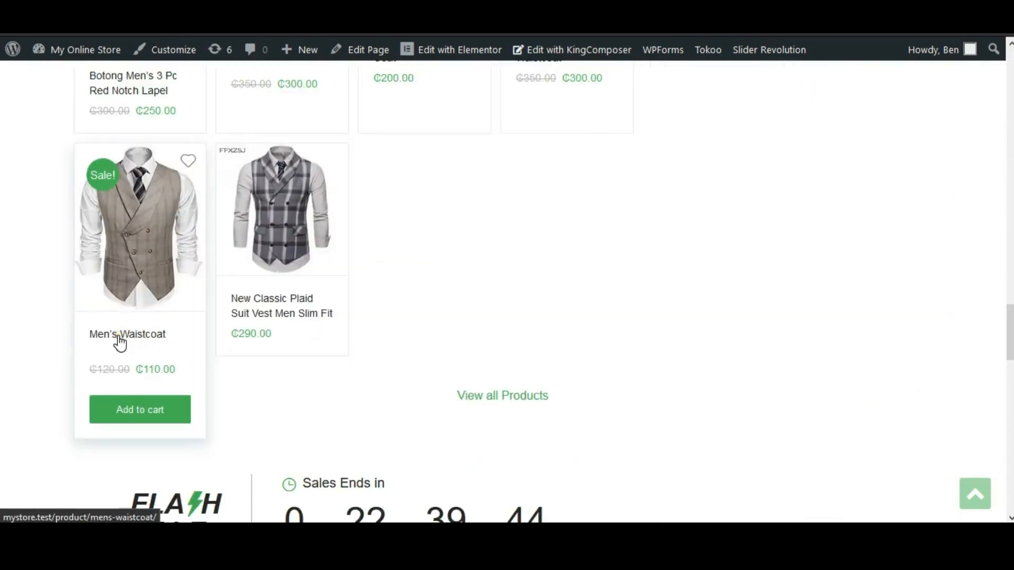
left_click(120, 342)
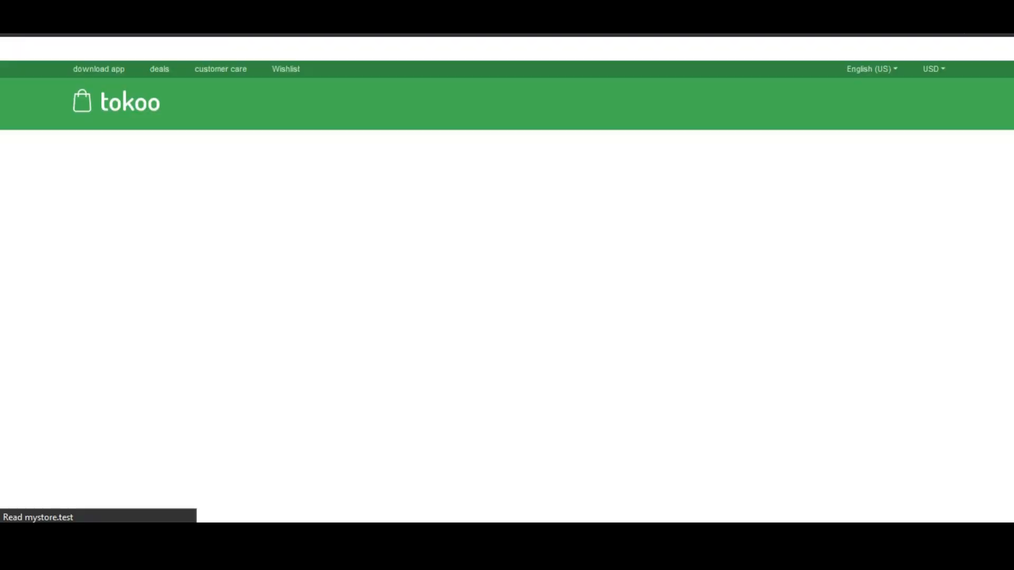
left_click(357, 33)
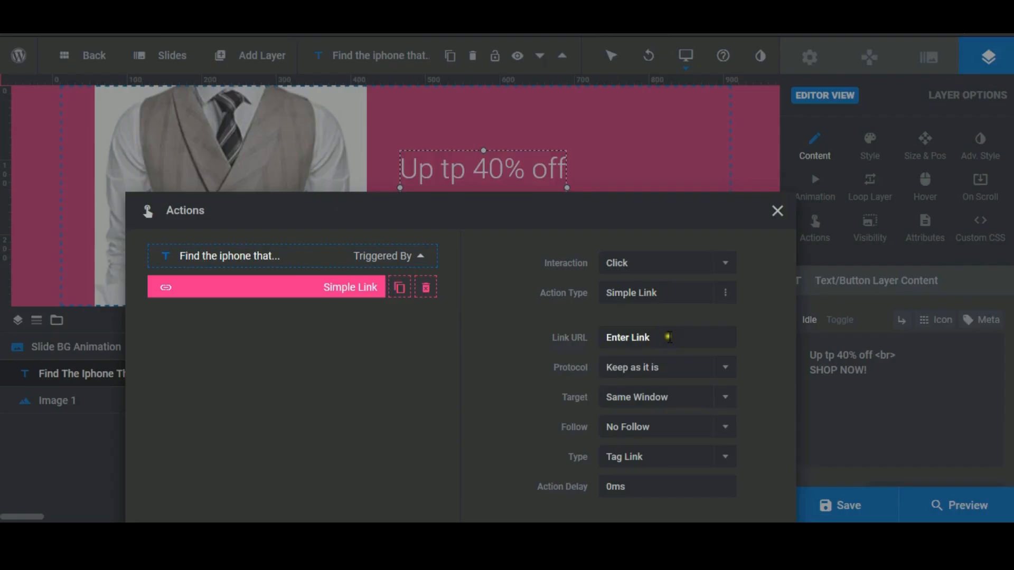
left_click(669, 338)
key("ctrl+v")
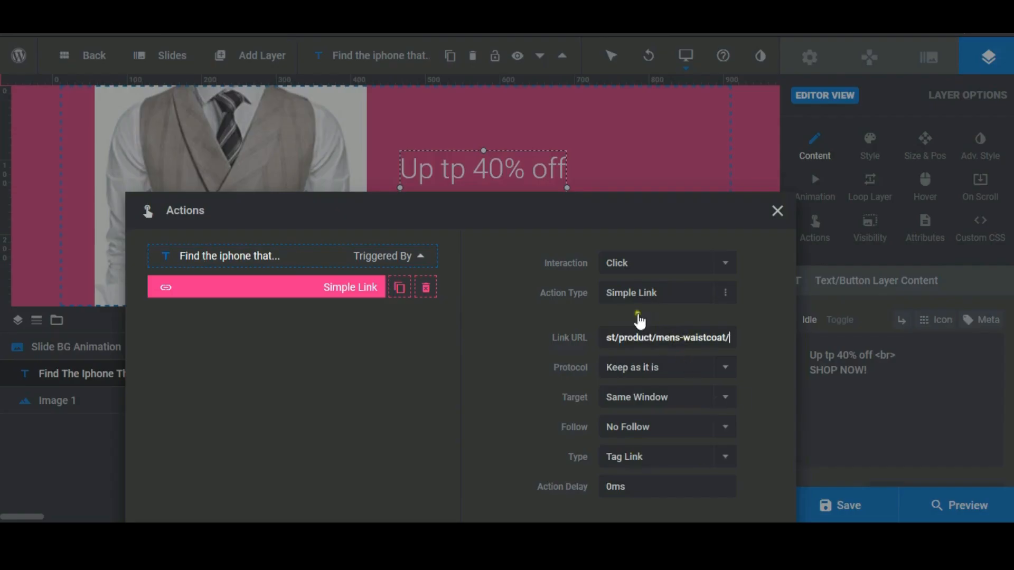
left_click_drag(606, 205, 518, 43)
left_click(738, 284)
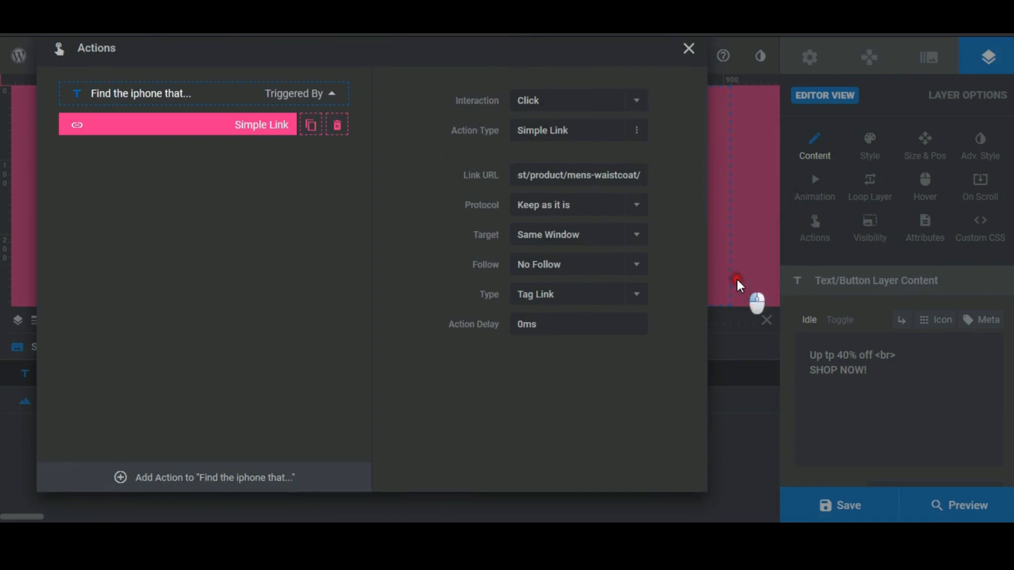
left_click(842, 508)
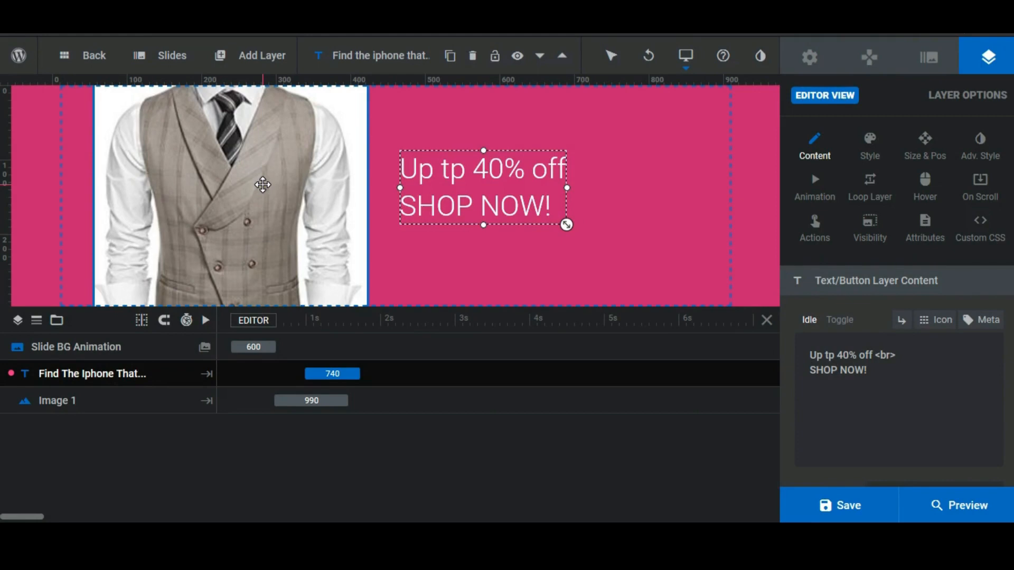
Give the waistcoat image layer a Simple Link to the Men's Waistcoat product URL and save.
right_click(262, 184)
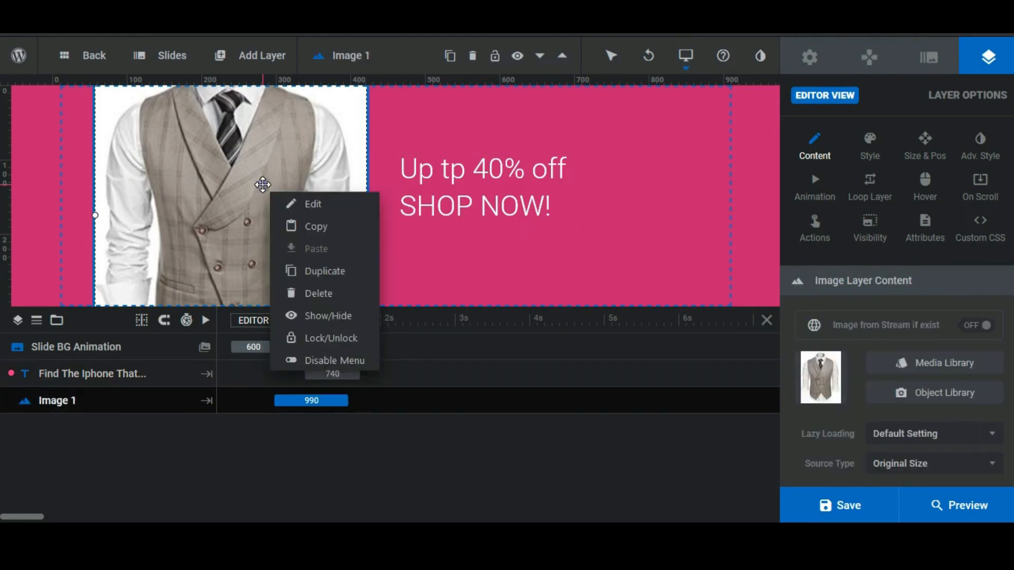
left_click(814, 228)
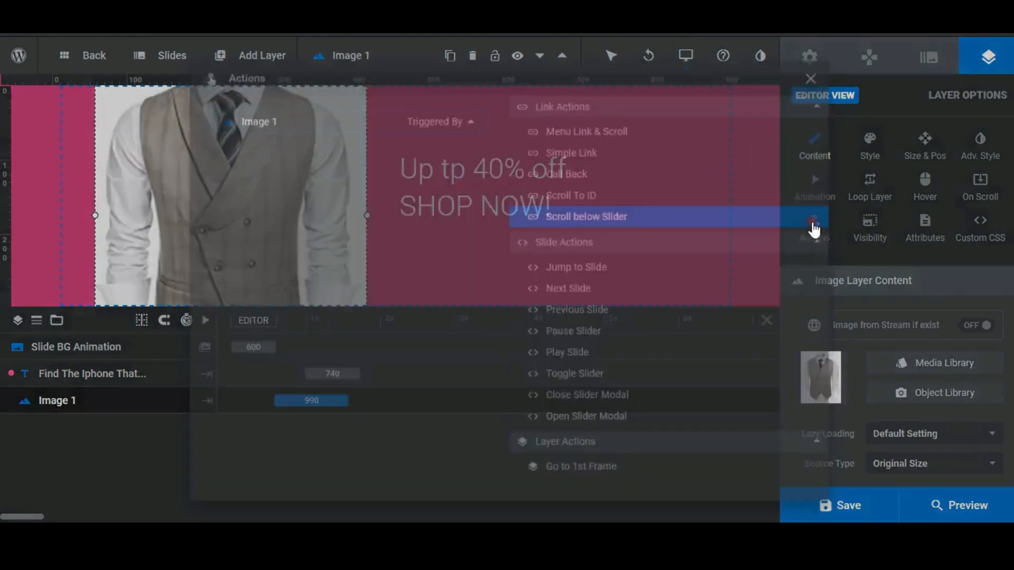
left_click(595, 152)
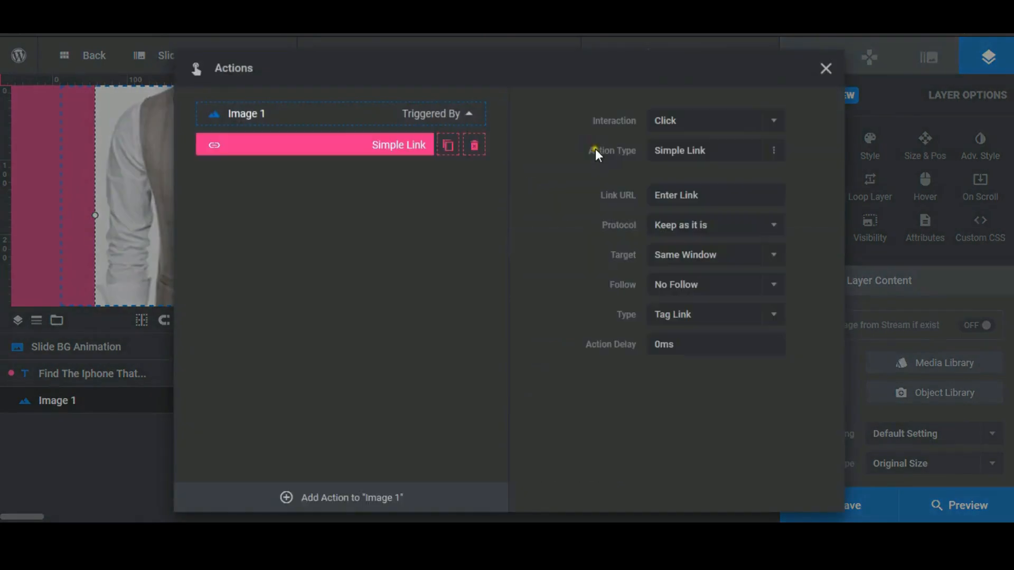
left_click(706, 194)
key("ctrl+v")
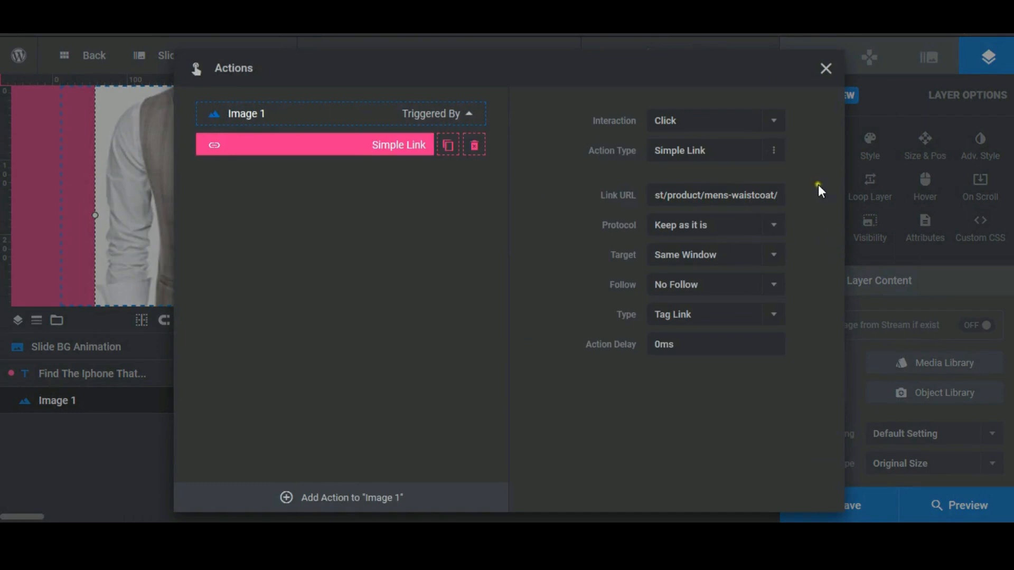
left_click(826, 69)
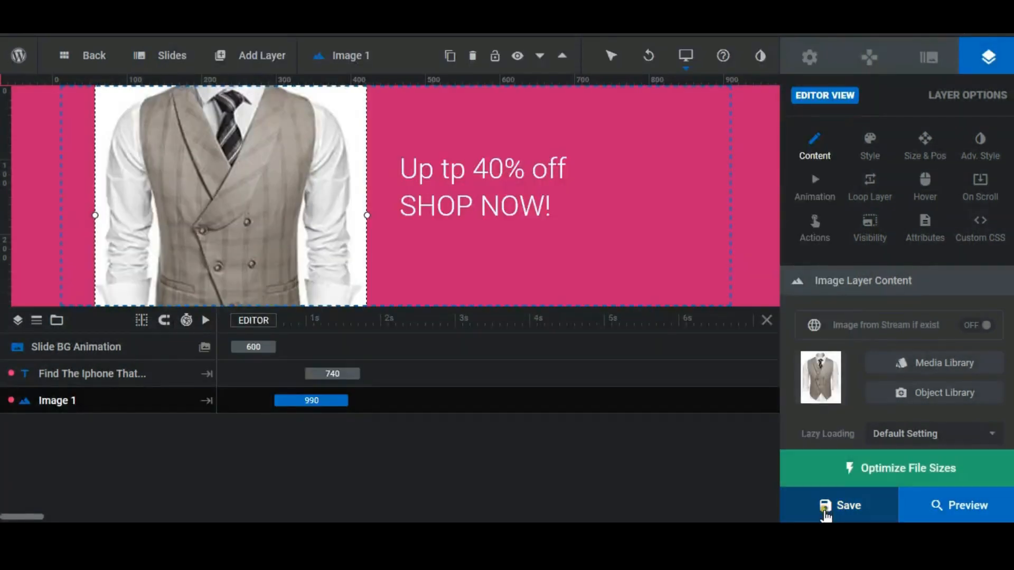
left_click(825, 510)
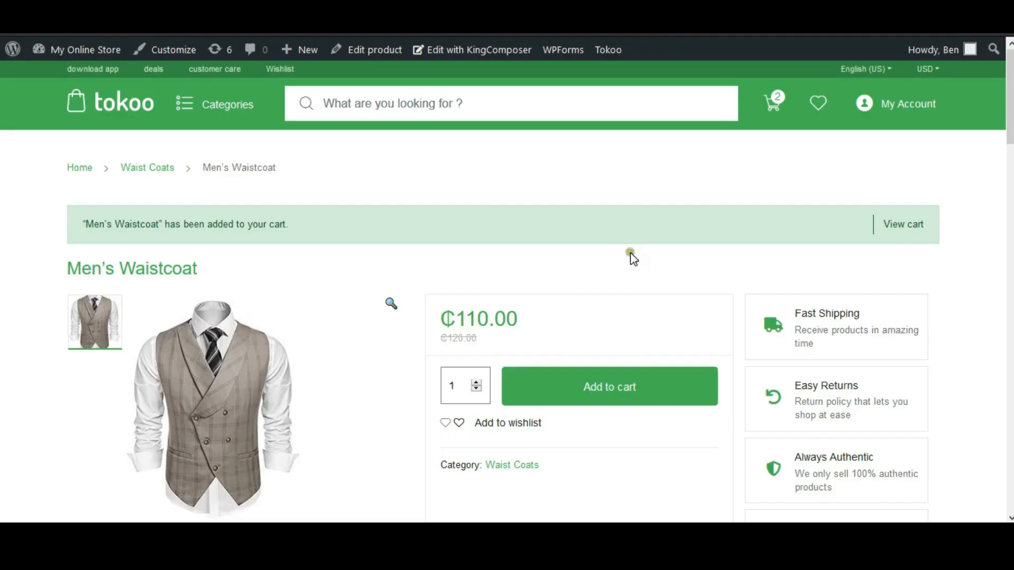
Scroll through the Men's Waistcoat product page to check it.
scroll(165, 224, "down", 2)
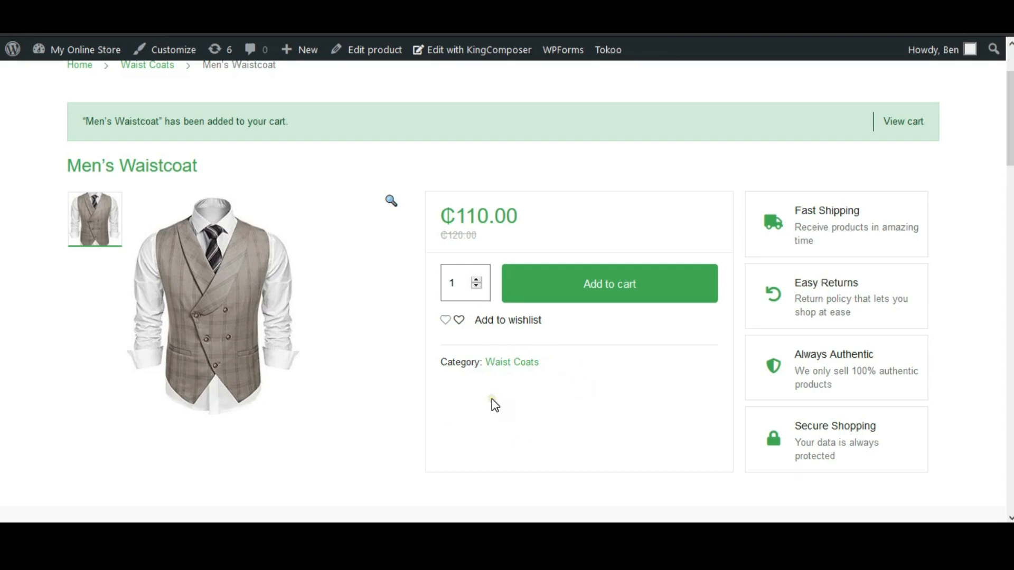
scroll(491, 398, "down", 2)
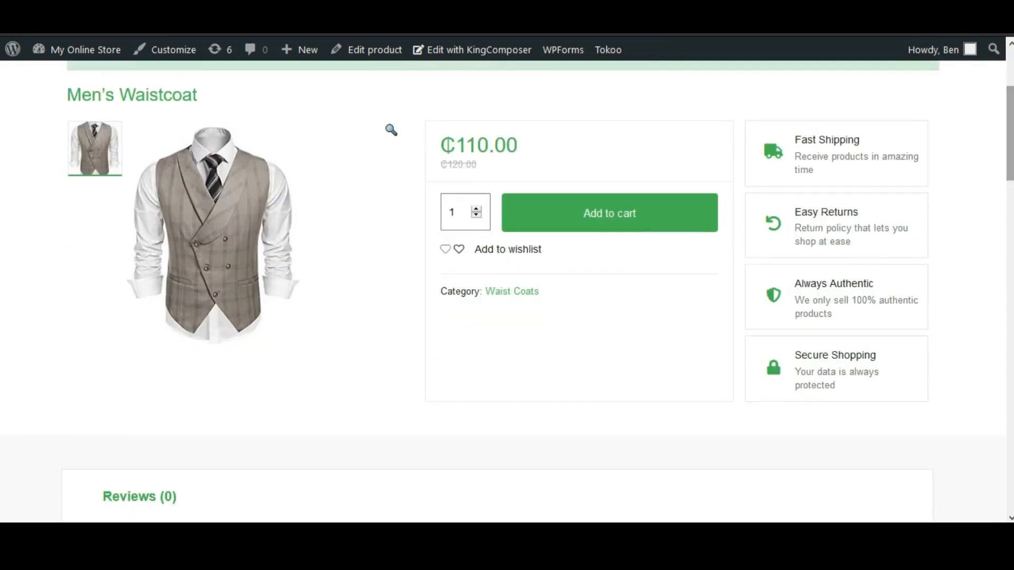
scroll(503, 292, "up", 1)
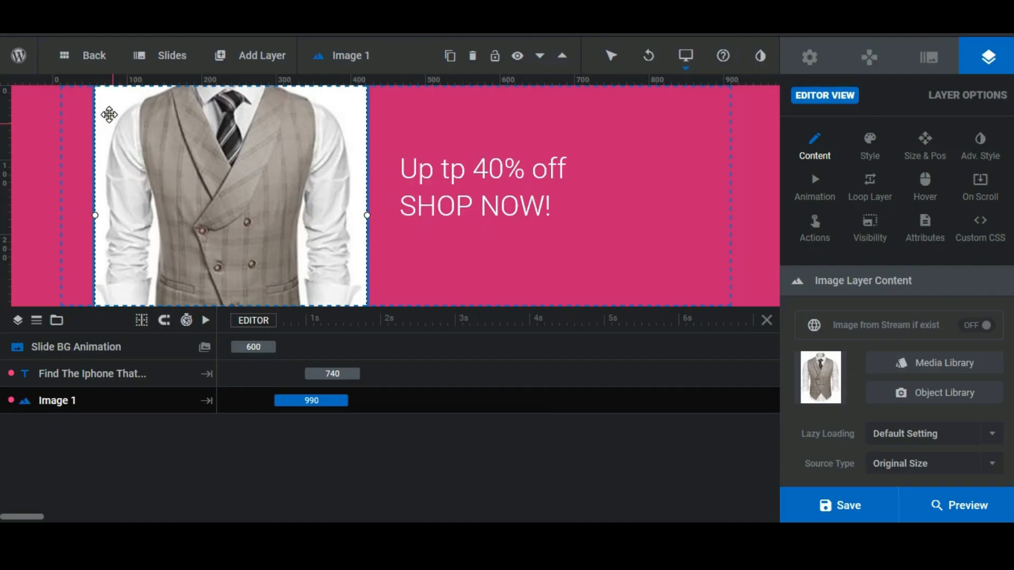
Open slide #2 Women Fashion from the Slides list.
left_click(158, 57)
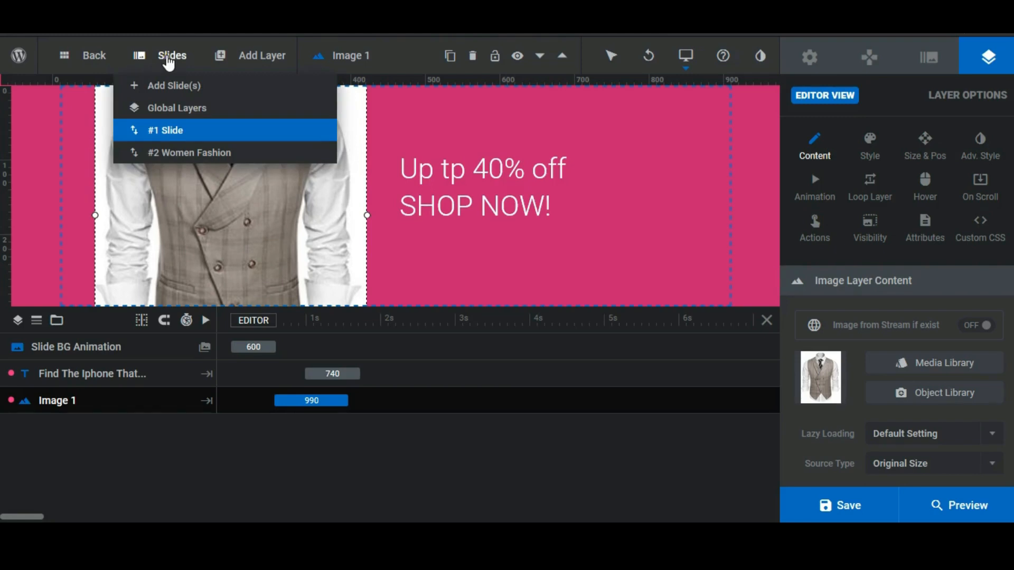
mouse_move(185, 156)
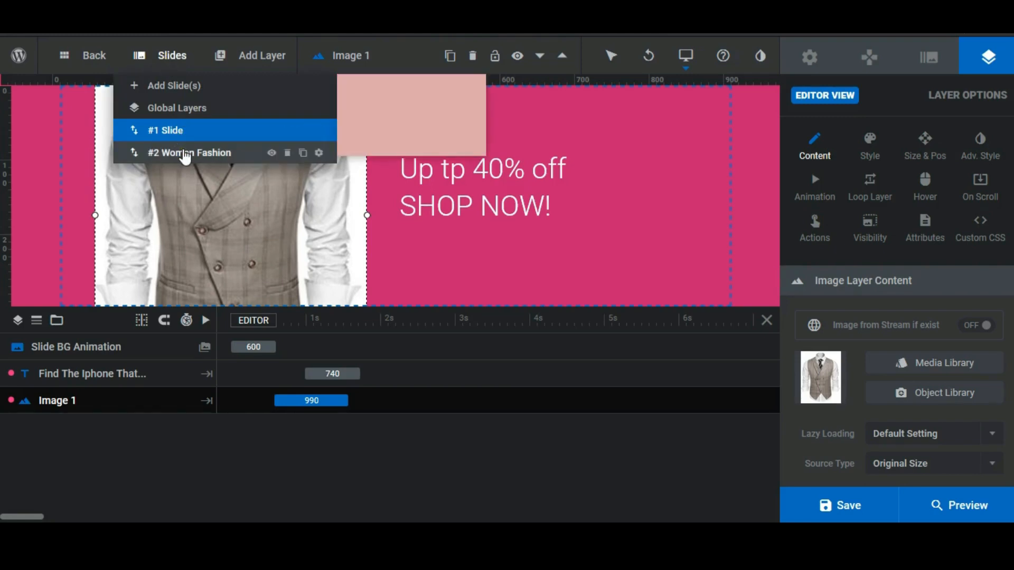
left_click(184, 156)
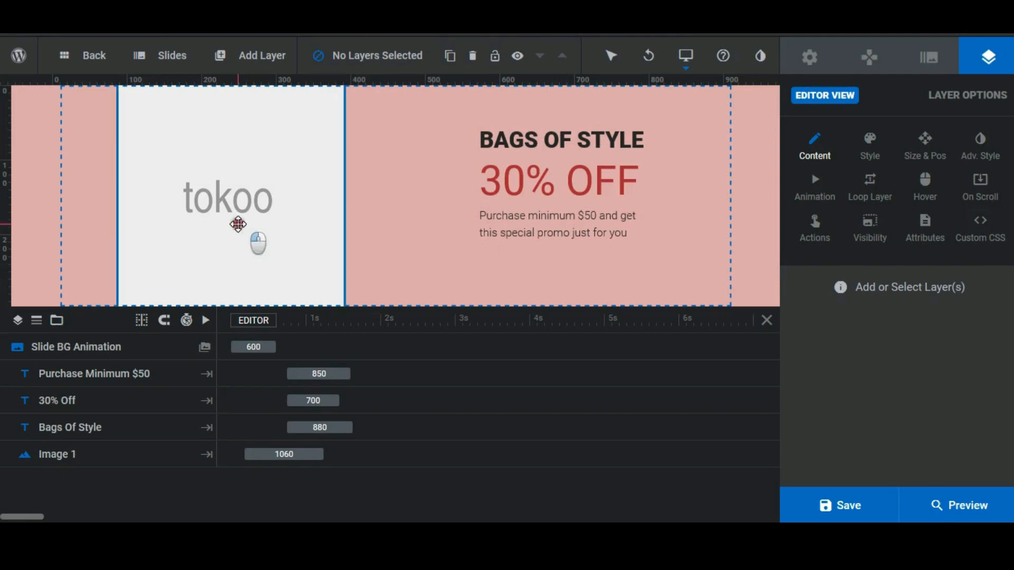
Swap the tokoo image for Cotton-Casual-Mens-Shirt.jpg from the Media Library.
double_click(239, 225)
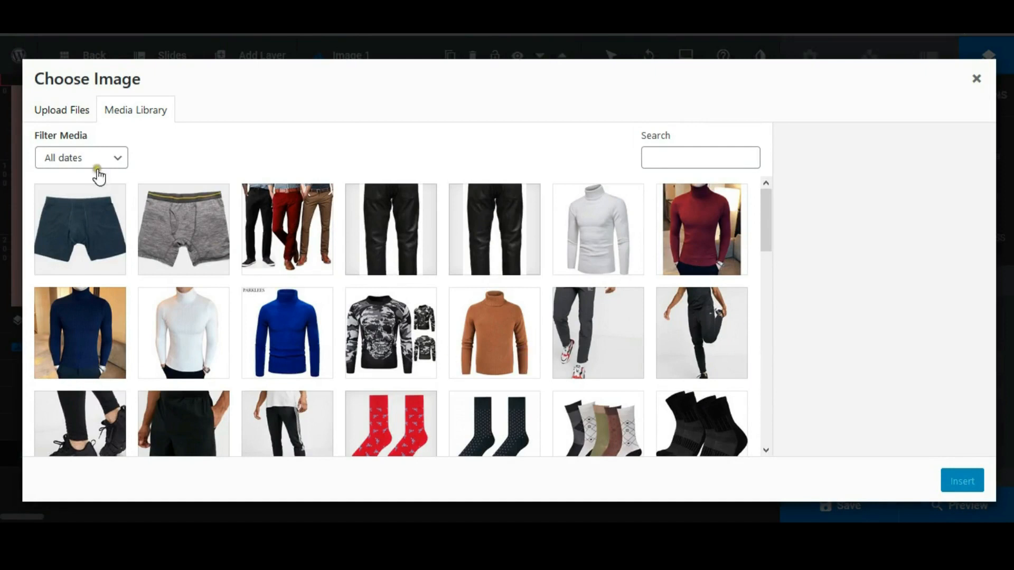
left_click(83, 121)
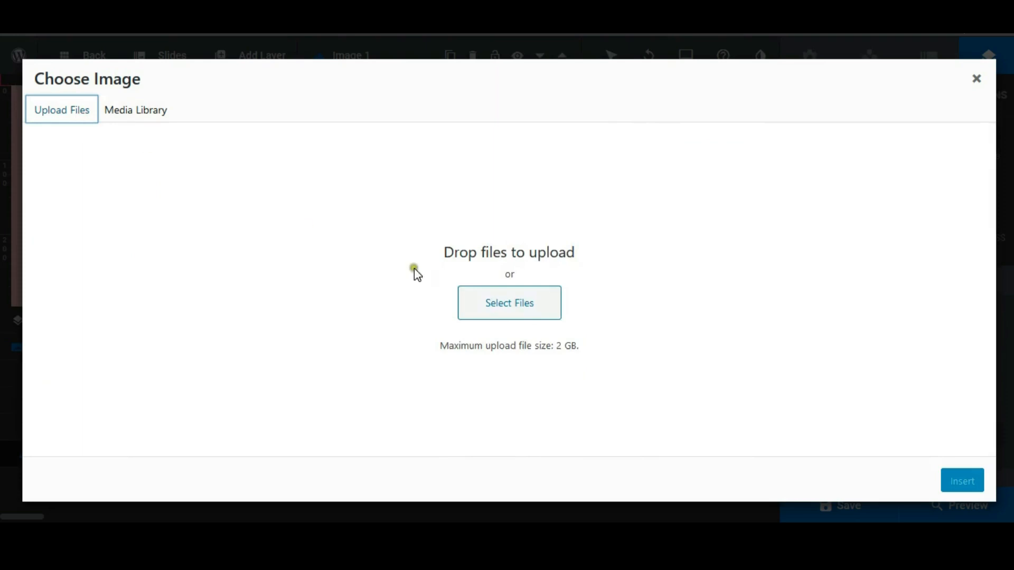
left_click(142, 116)
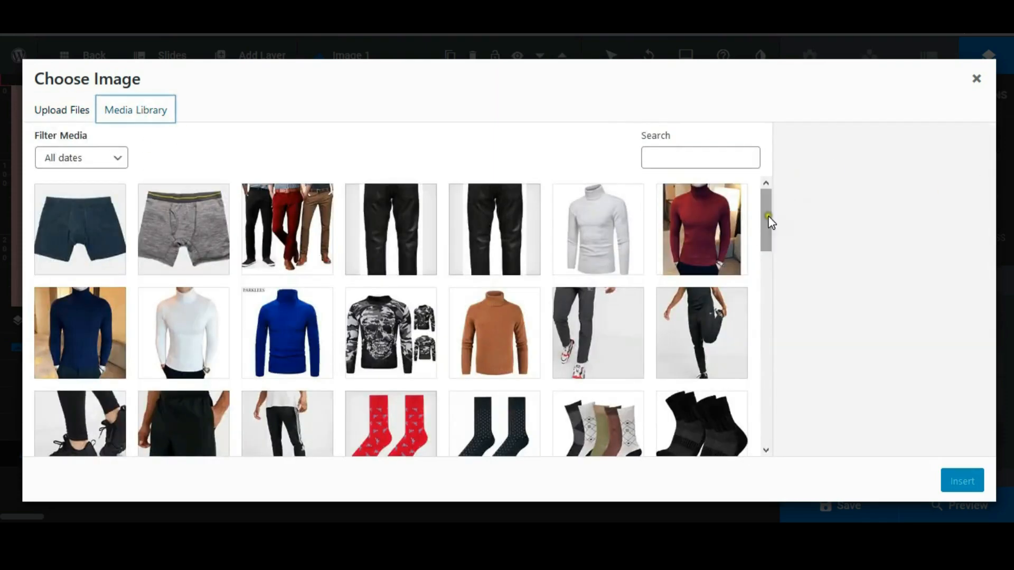
left_click_drag(766, 216, 766, 290)
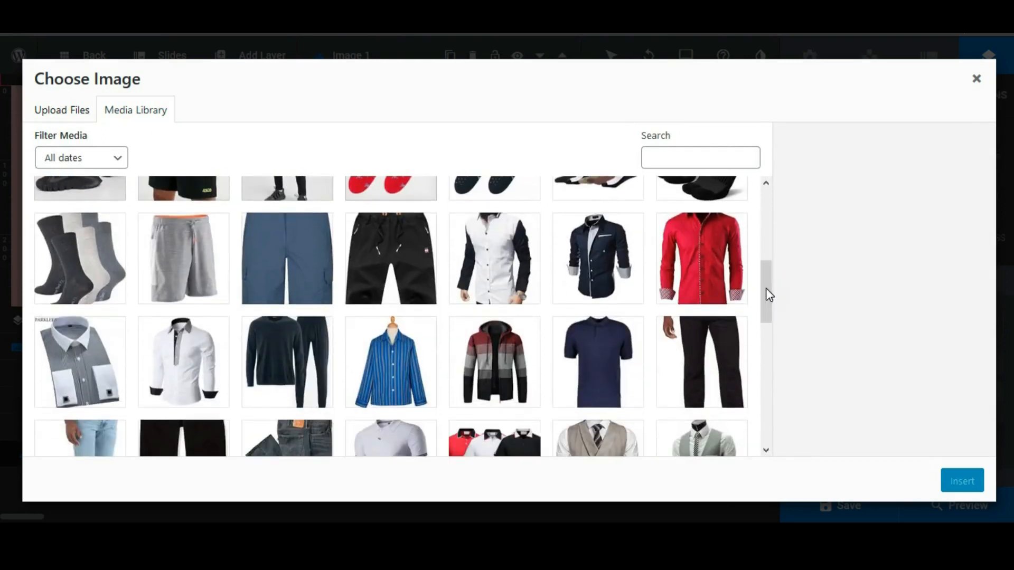
left_click(209, 350)
left_click(966, 482)
left_click(548, 143)
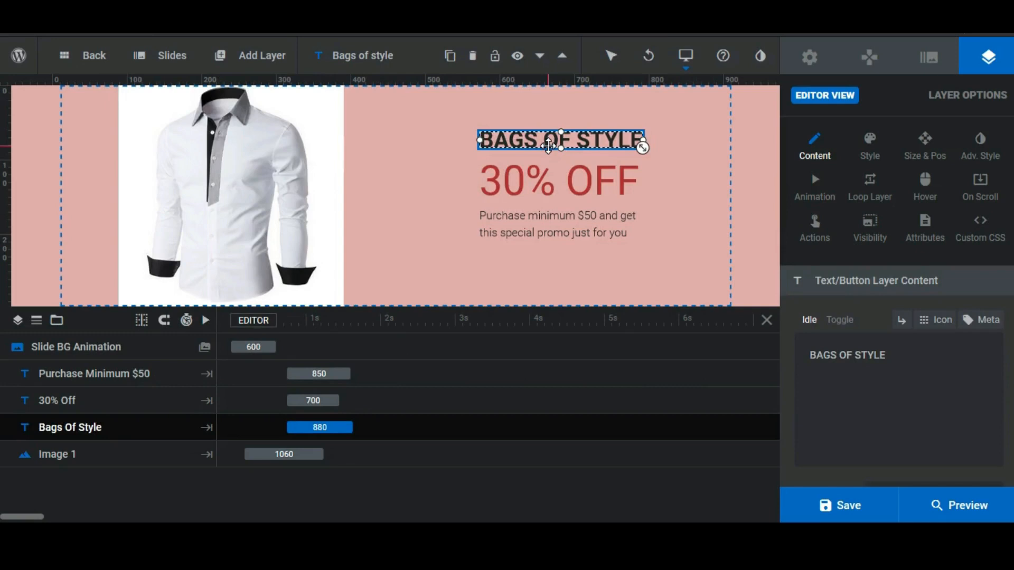
Change the headline text layers to read MEN'S SHIRTS and BELOW $20.
left_click_drag(904, 367, 795, 355)
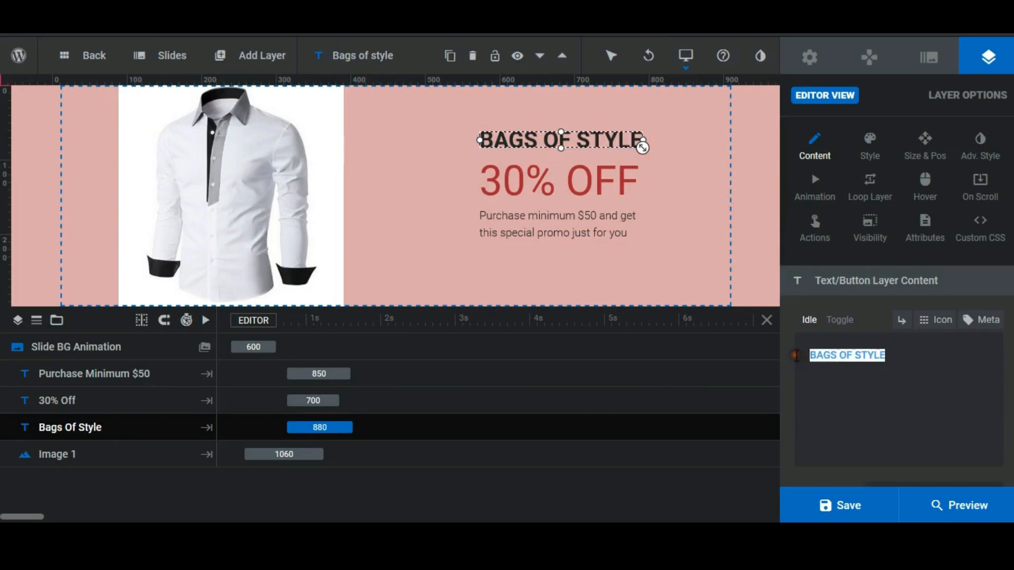
type("MEN'S SIHIRTS")
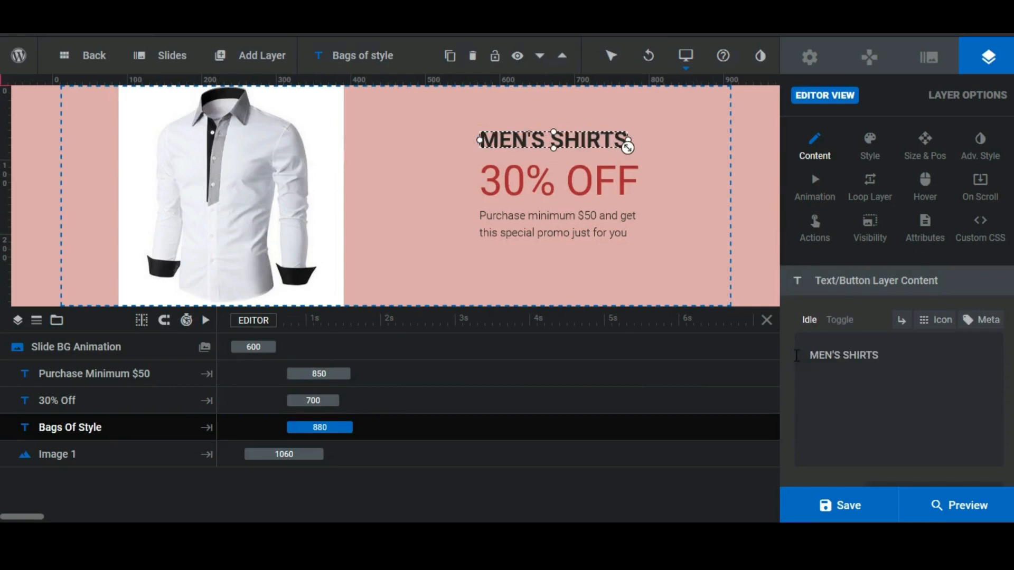
type("BELOW")
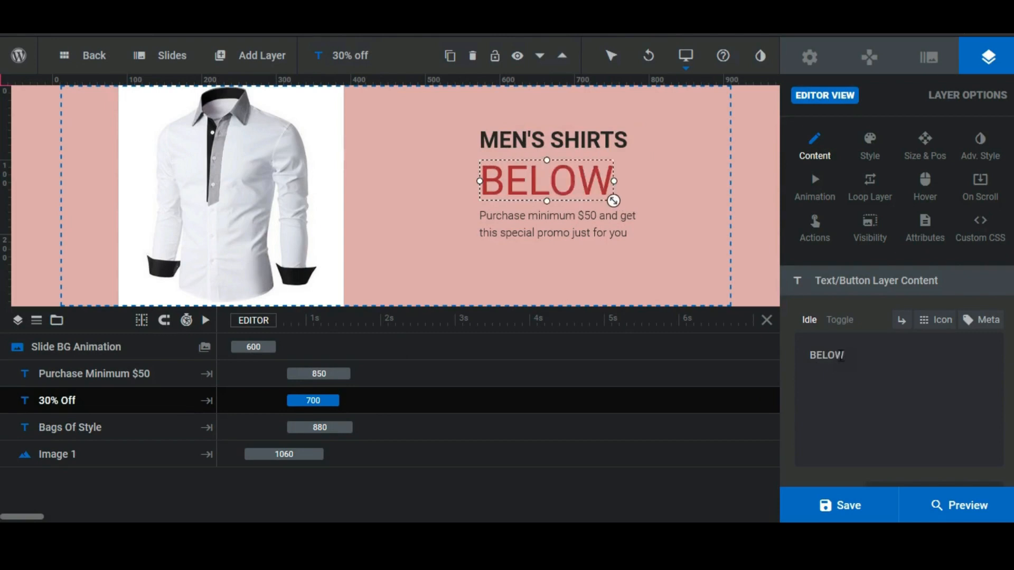
type(" $20")
left_click(584, 275)
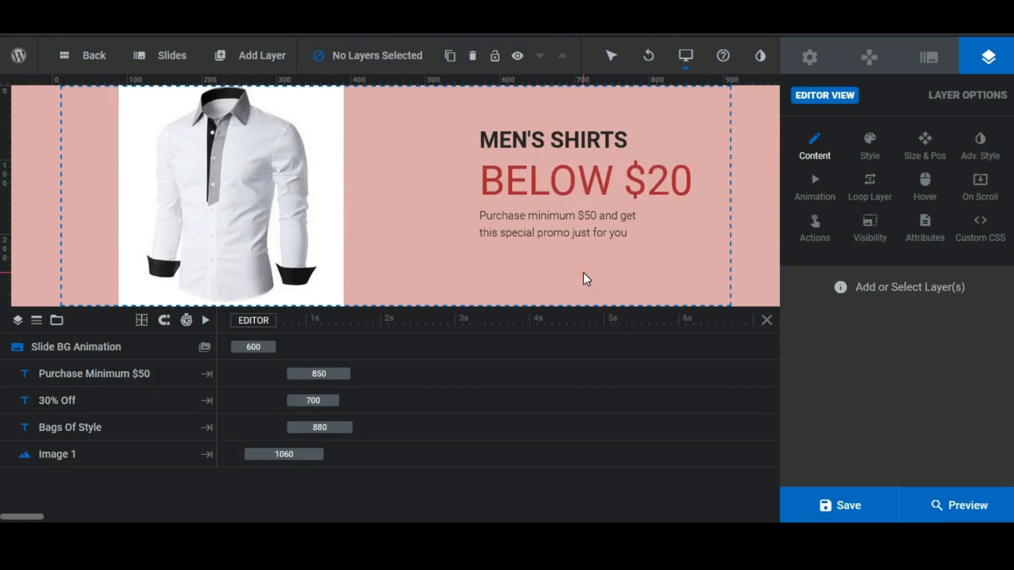
Replace the purchase-minimum description text with SHOP NOW.
left_click(561, 228)
left_click_drag(966, 389, 781, 354)
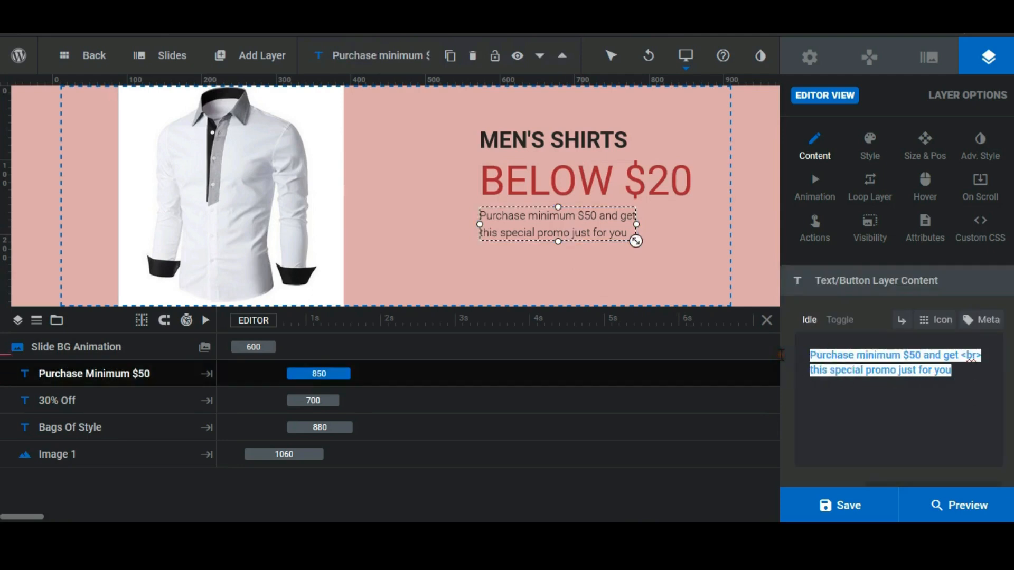
type("SHOP NOW")
left_click(634, 251)
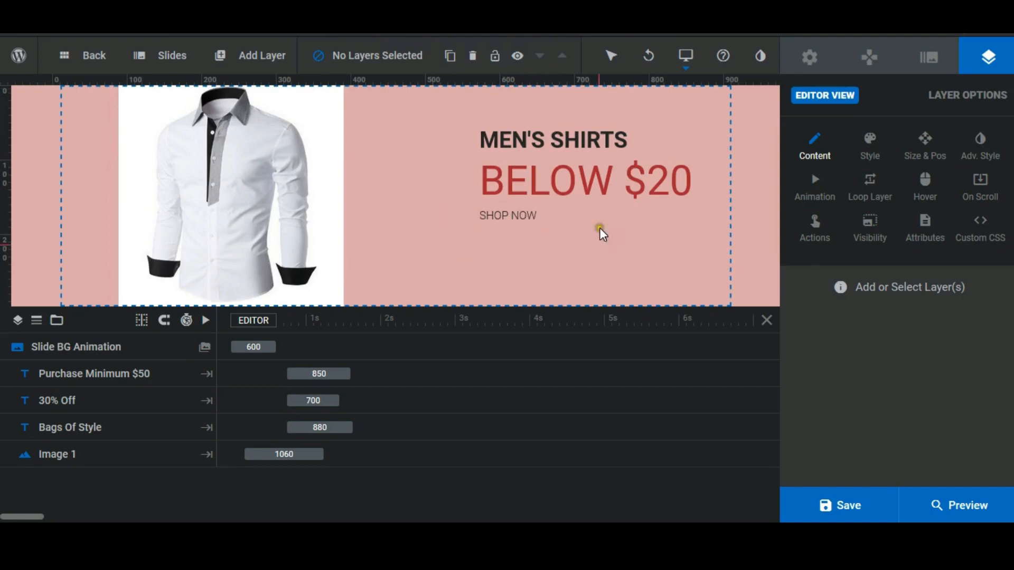
left_click(509, 215)
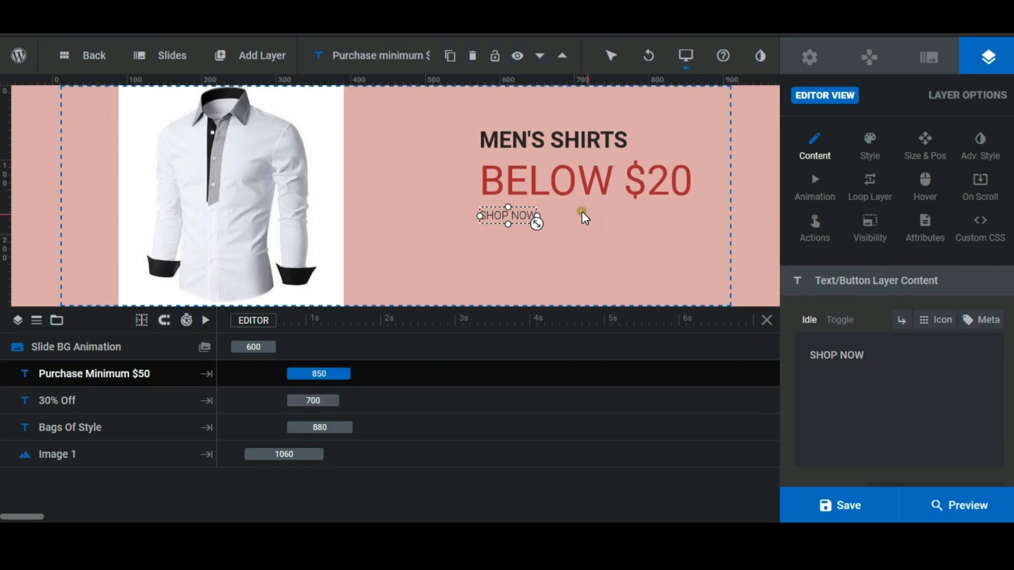
Add a Simple Link click action to the SHOP NOW text layer.
left_click(815, 233)
left_click(614, 147)
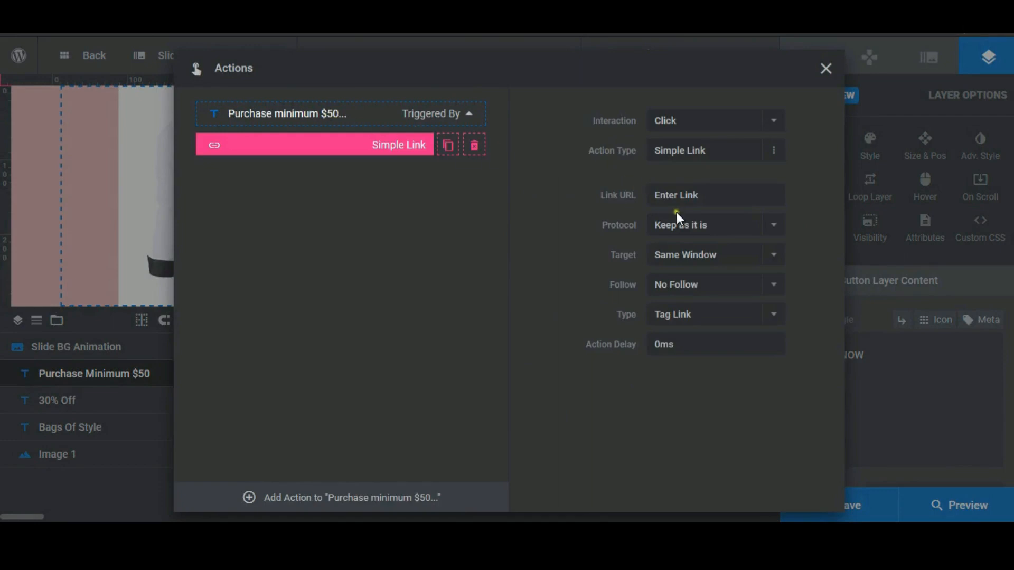
left_click(705, 196)
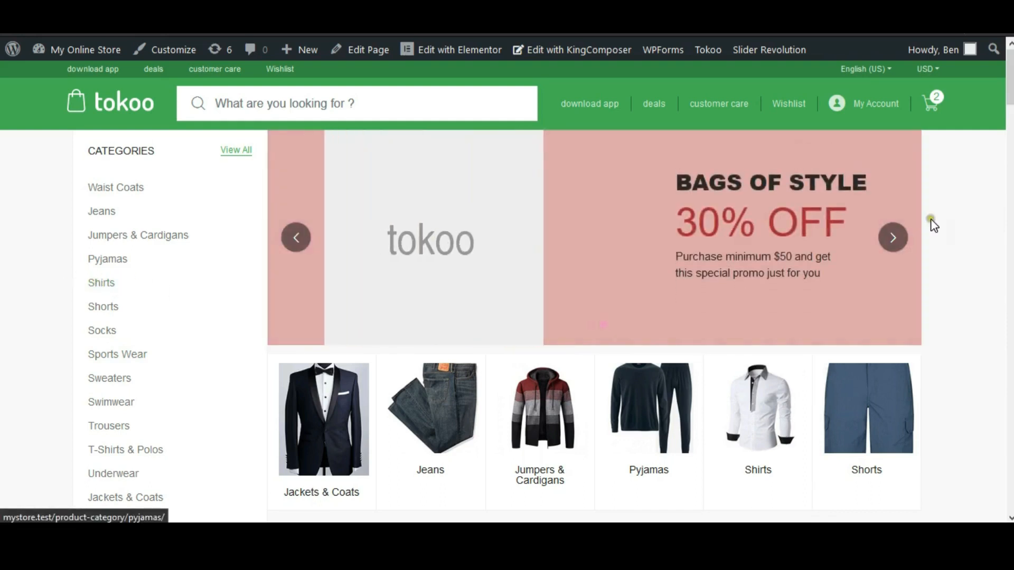
Copy the Cotton Casual Mens Shirt product URL into the SHOP NOW link address.
scroll(539, 291, "down", 15)
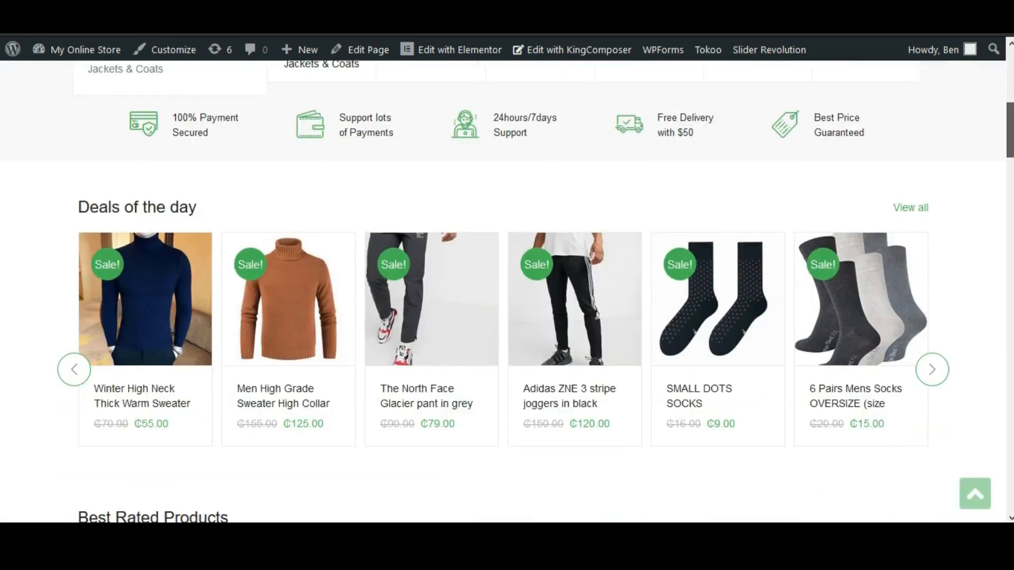
scroll(507, 291, "down", 10)
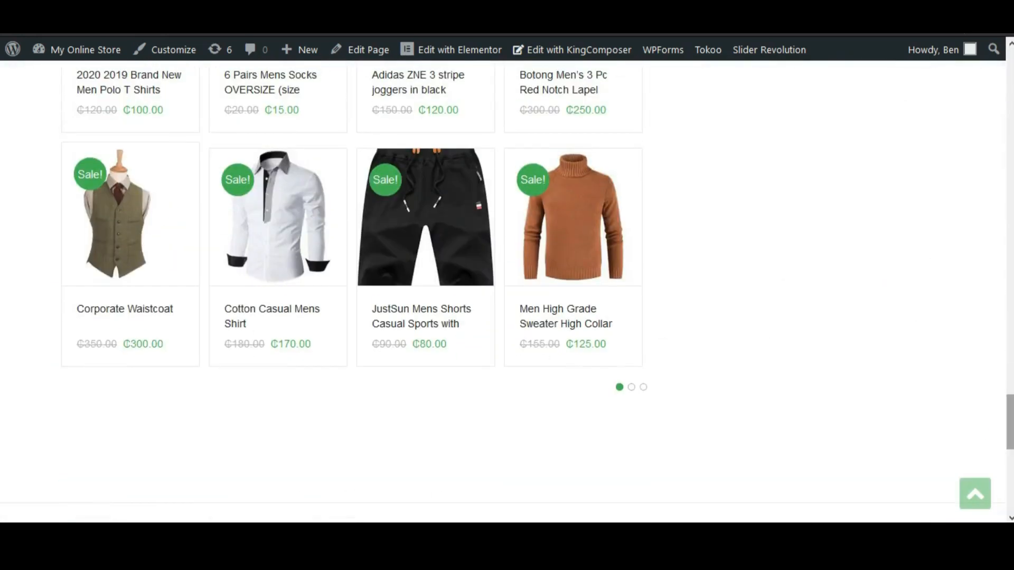
left_click(280, 317)
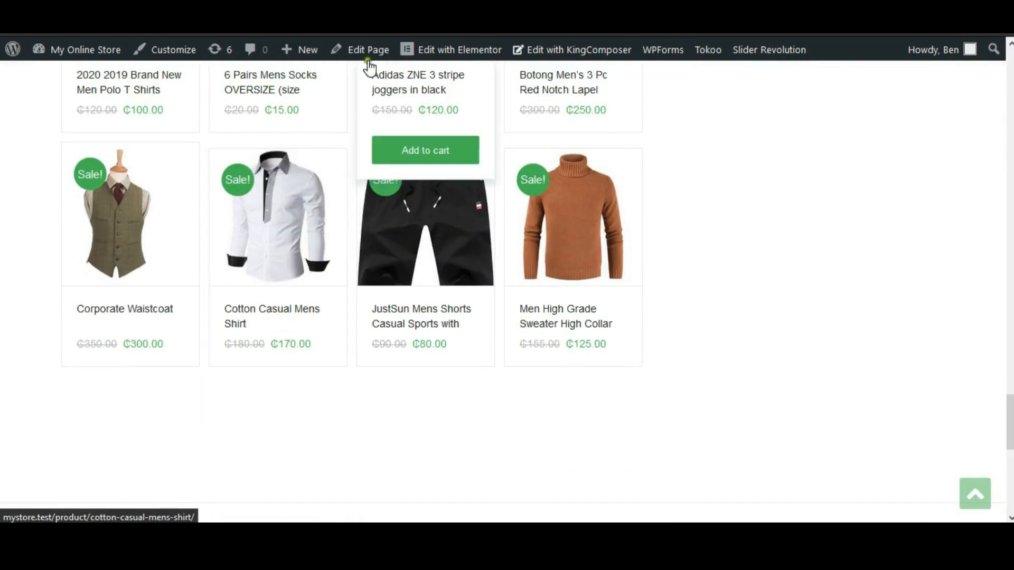
left_click_drag(370, 25, 1, 27)
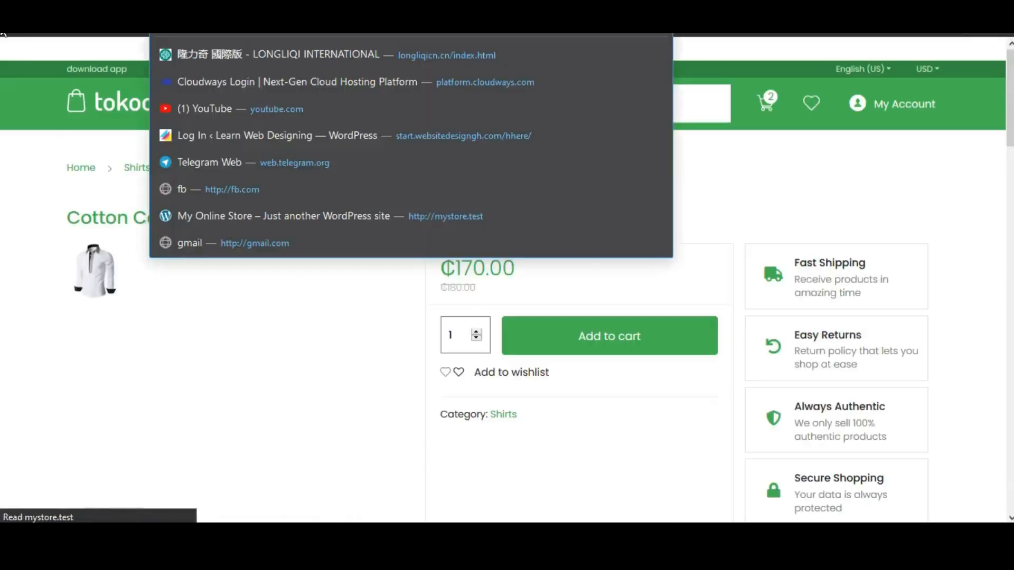
left_click(19, 264)
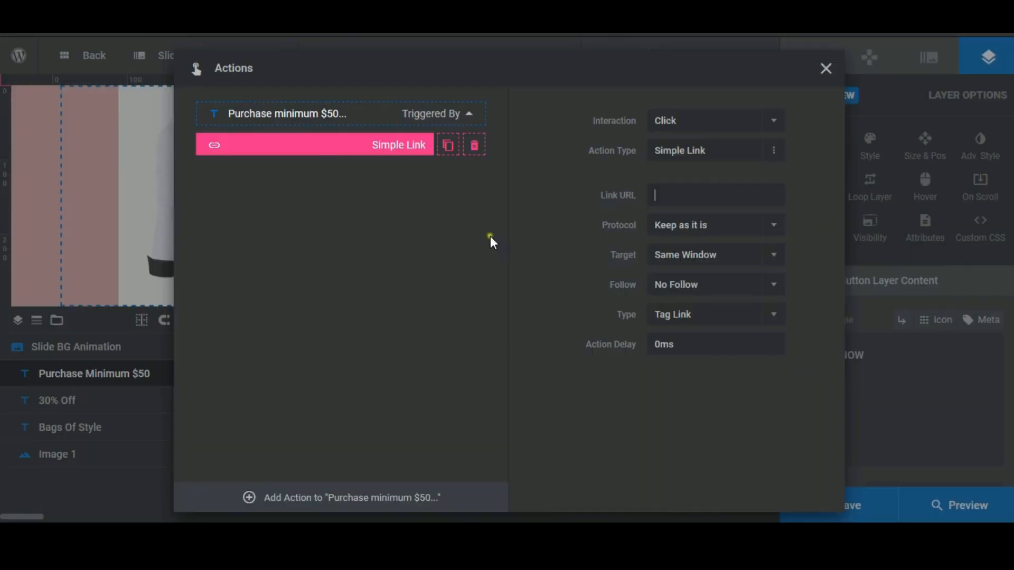
left_click(701, 195)
key("ctrl+v")
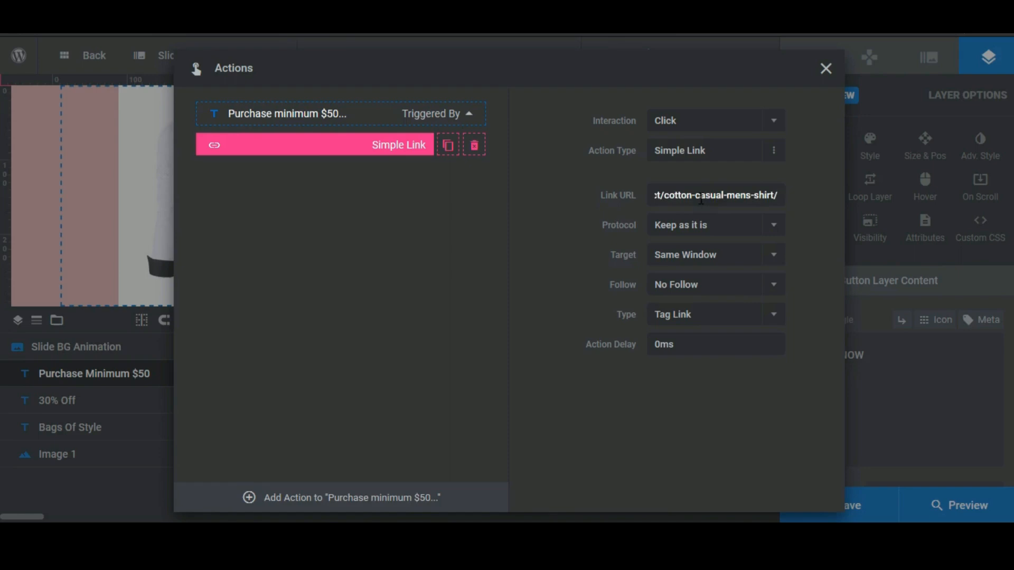
left_click(882, 410)
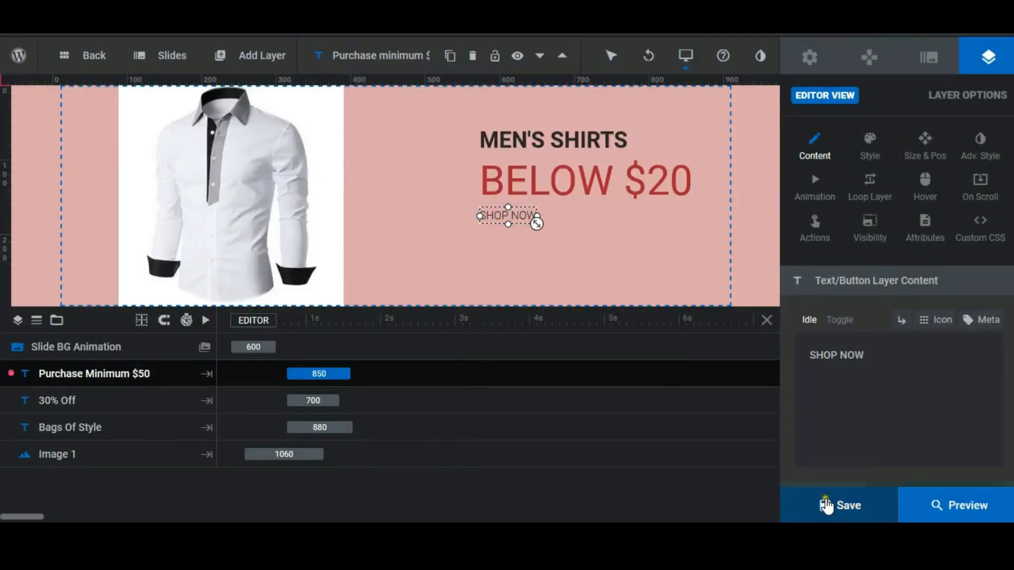
Save the shirt slide and go back to the store homepage.
left_click(825, 502)
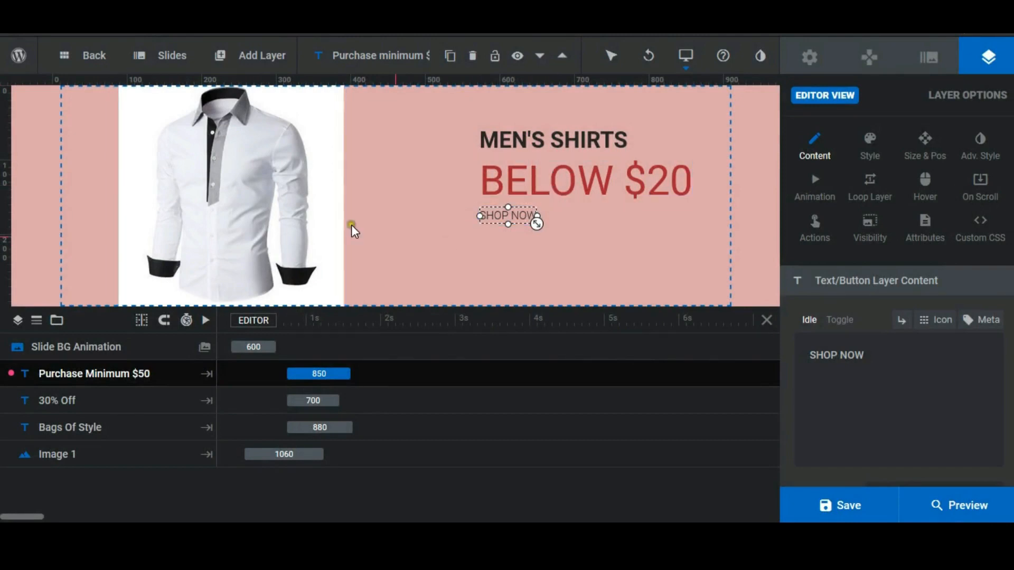
left_click(753, 243)
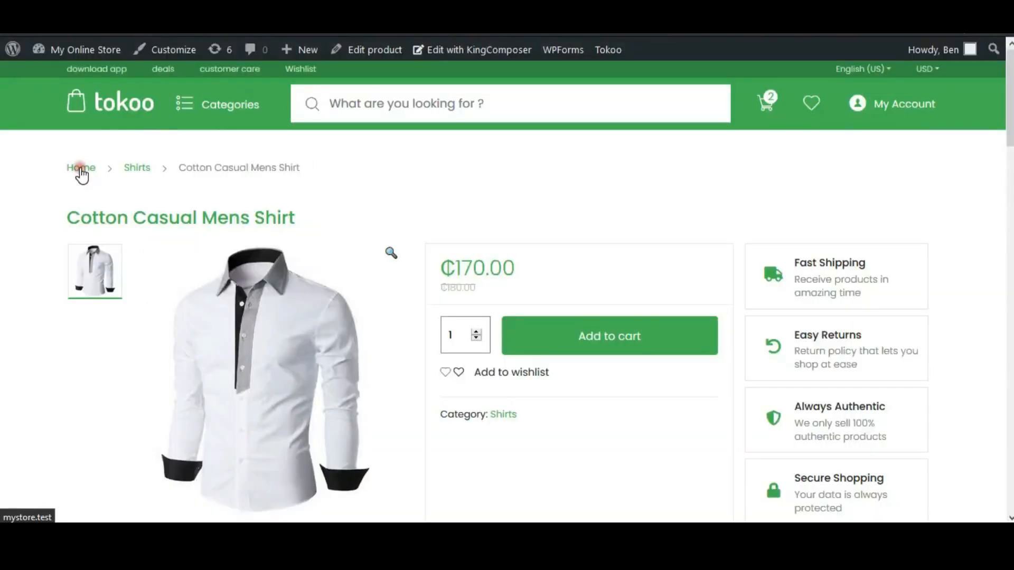
left_click(80, 168)
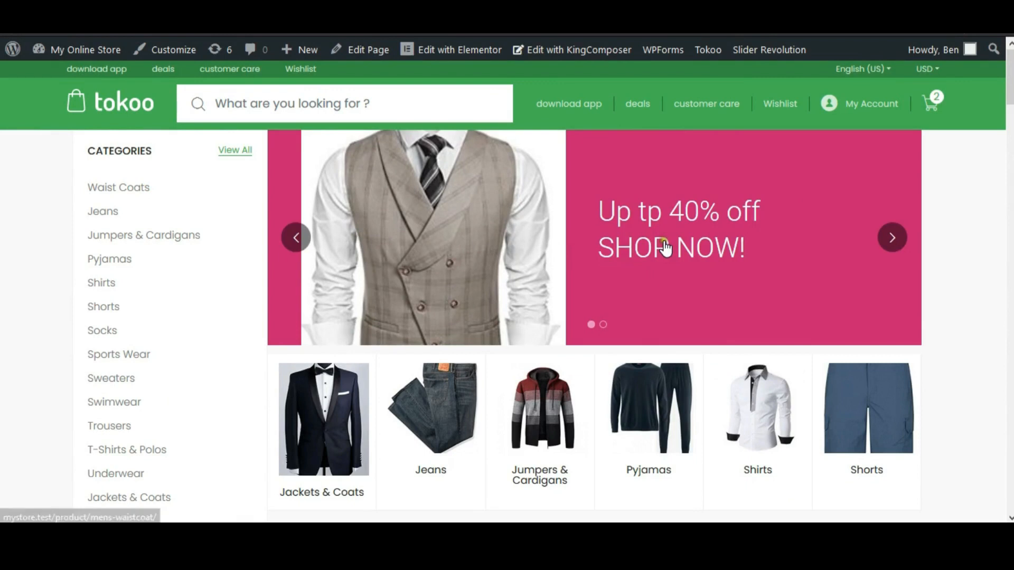
Cycle the homepage slider to the men's shirts slide, test the waistcoat slide's link, and scroll the homepage.
left_click(898, 236)
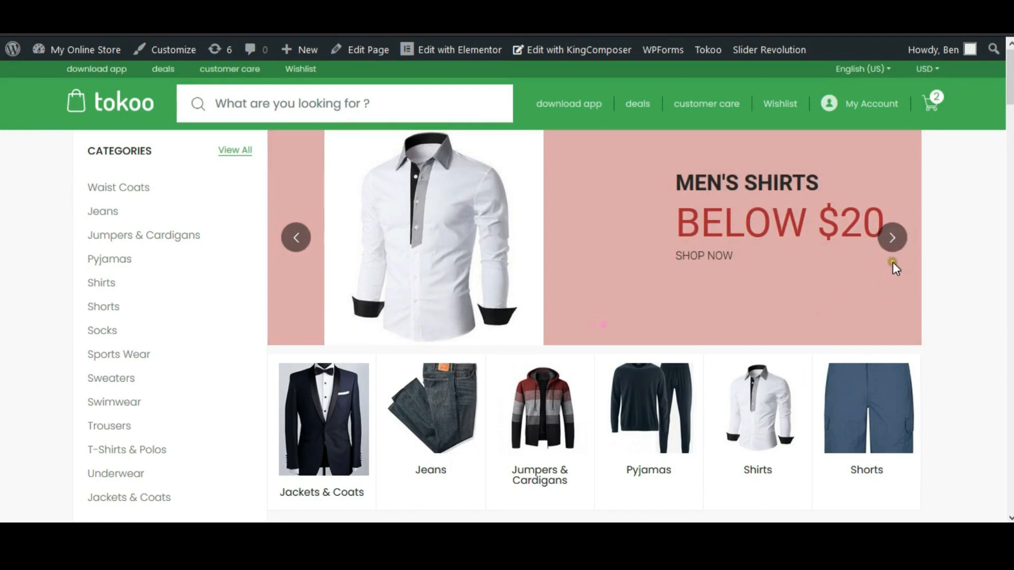
left_click(894, 238)
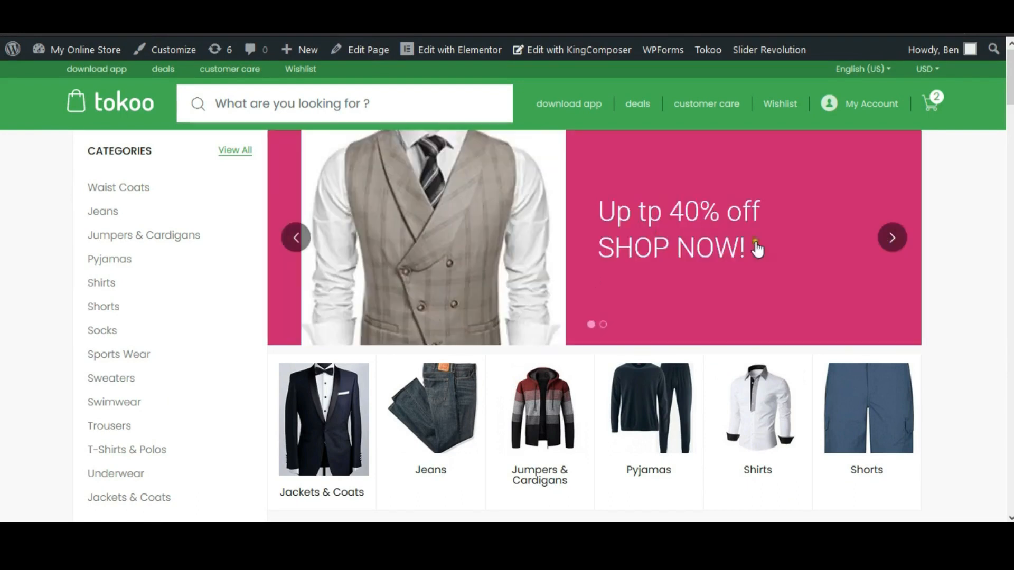
left_click(676, 250)
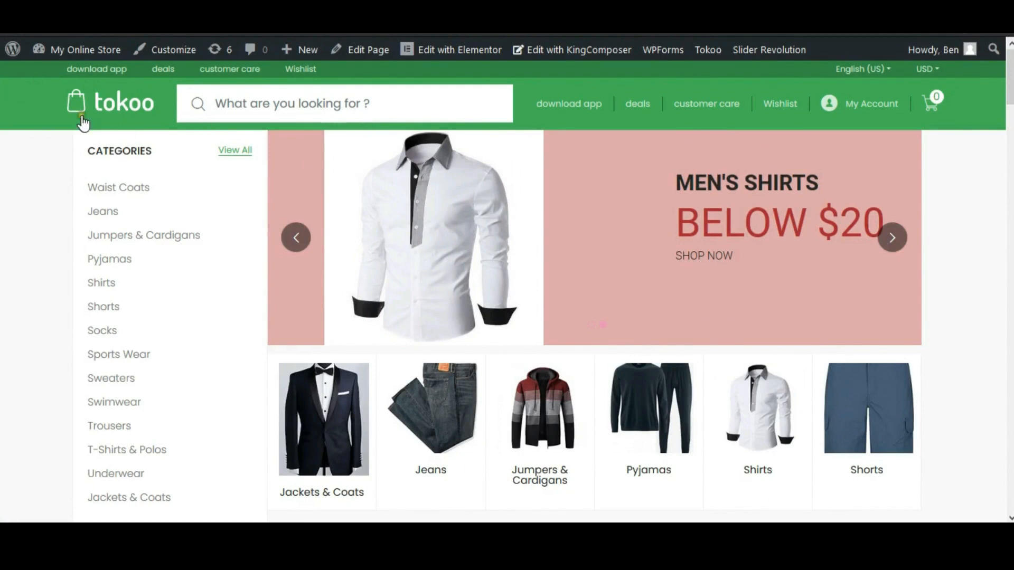
left_click_drag(1009, 79, 1009, 484)
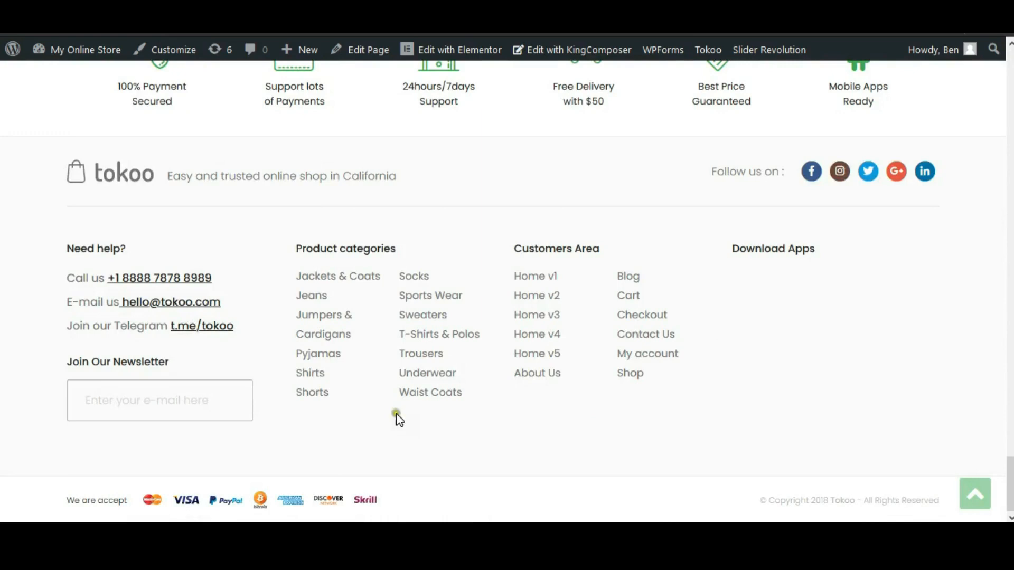
left_click_drag(1010, 484, 1010, 74)
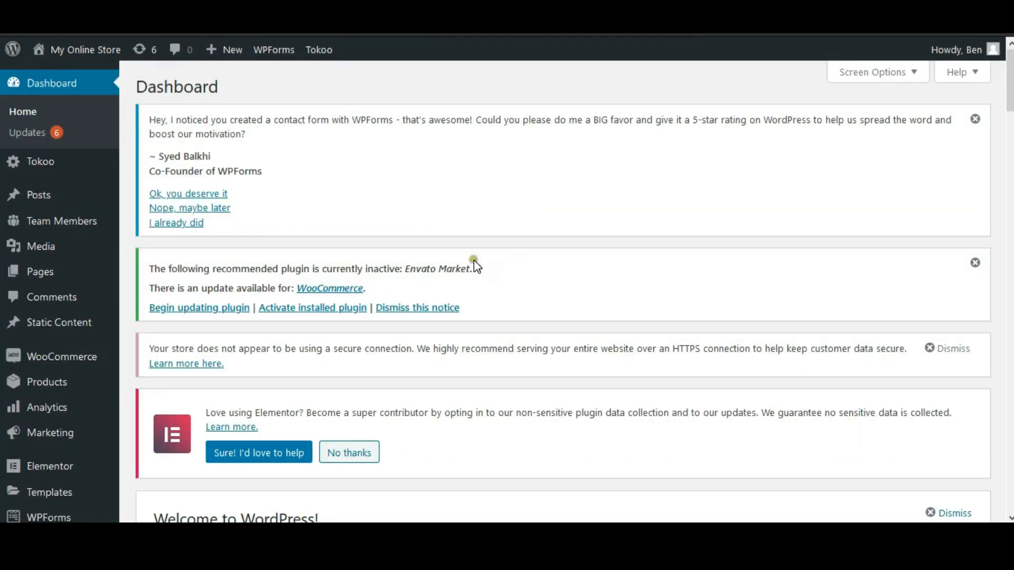
Open Tokoo's Header options and compare them with the storefront's top bar links.
mouse_move(44, 168)
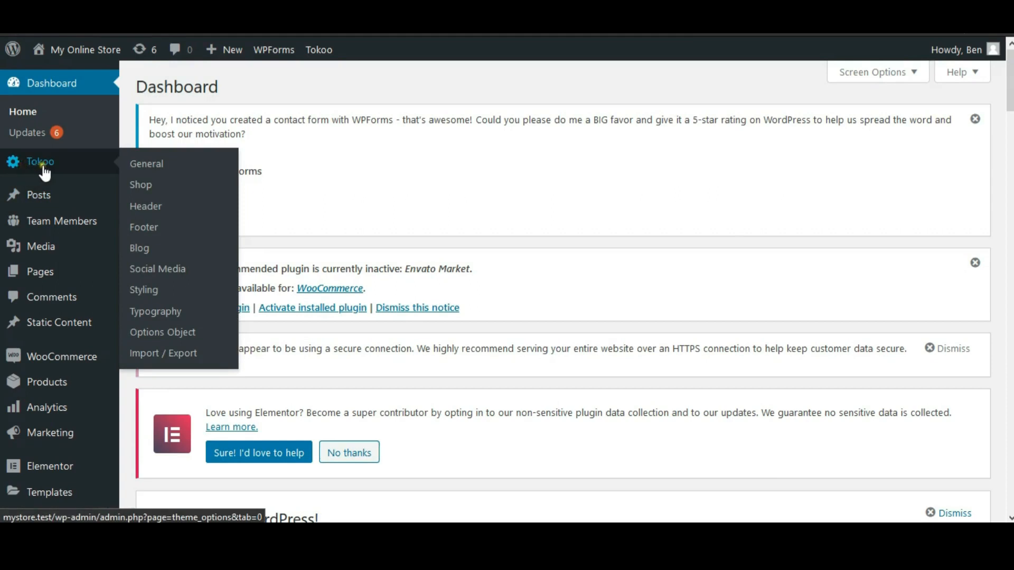
left_click(159, 207)
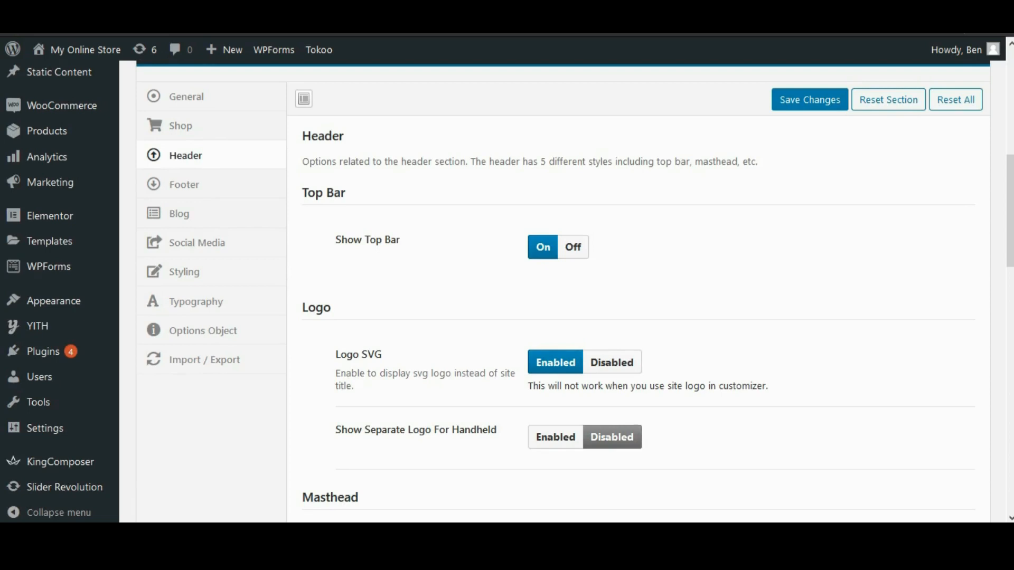
mouse_move(1009, 211)
left_mouse_down()
mouse_move(1010, 455)
mouse_move(1010, 161)
mouse_move(1009, 200)
left_mouse_up()
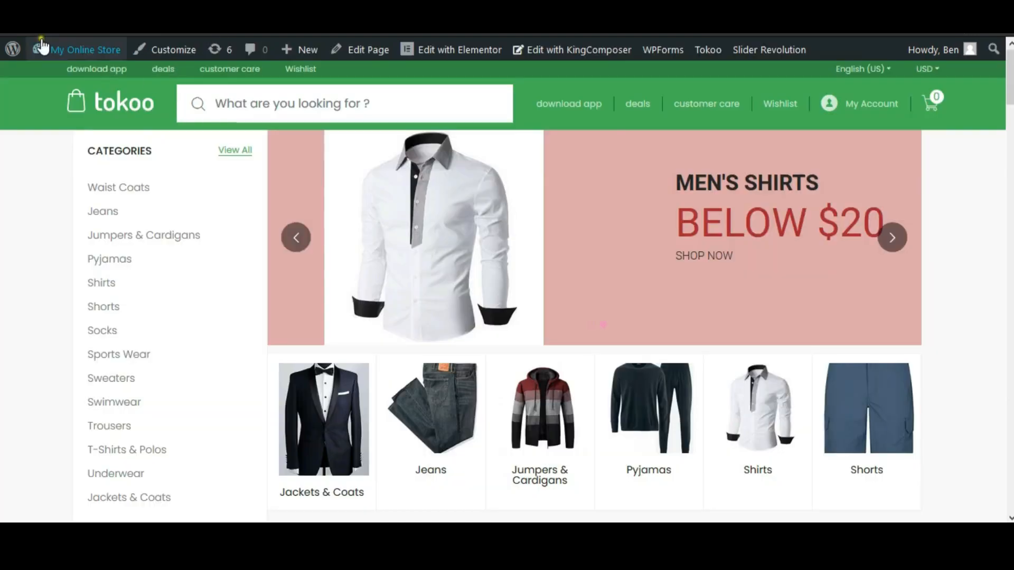
mouse_move(40, 49)
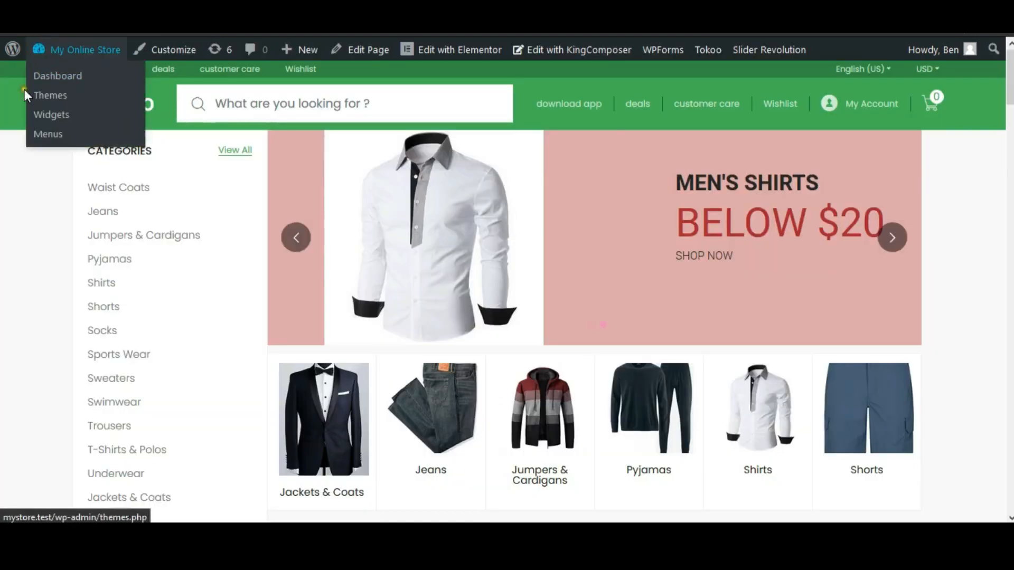
left_click_drag(39, 72, 305, 81)
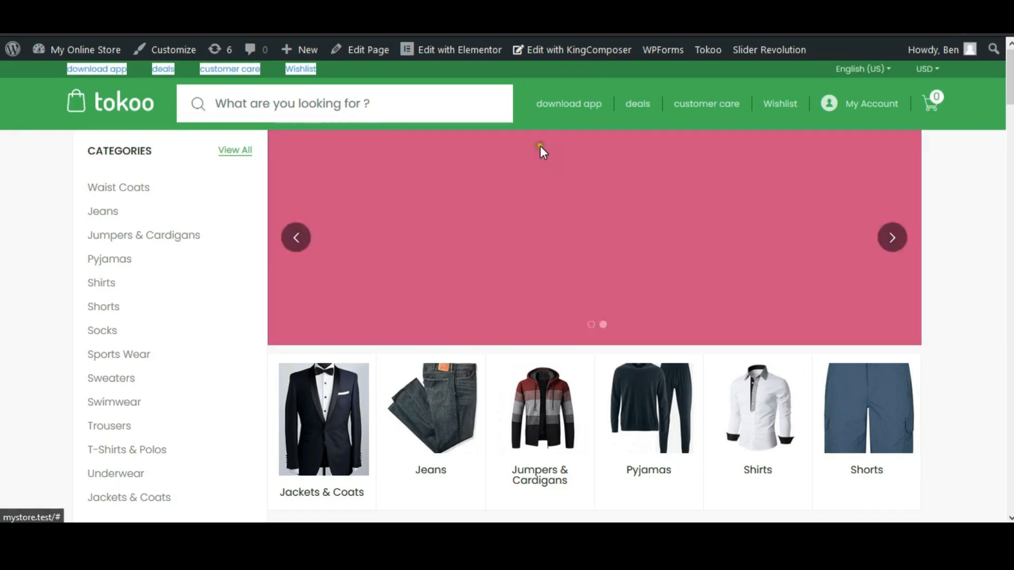
left_click(4, 162)
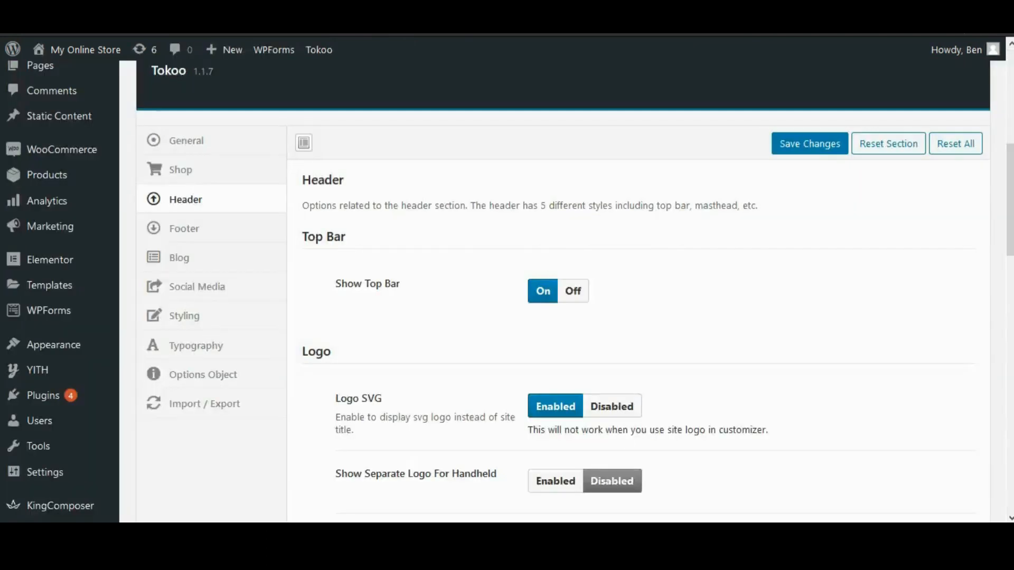
left_click_drag(1009, 200, 1009, 223)
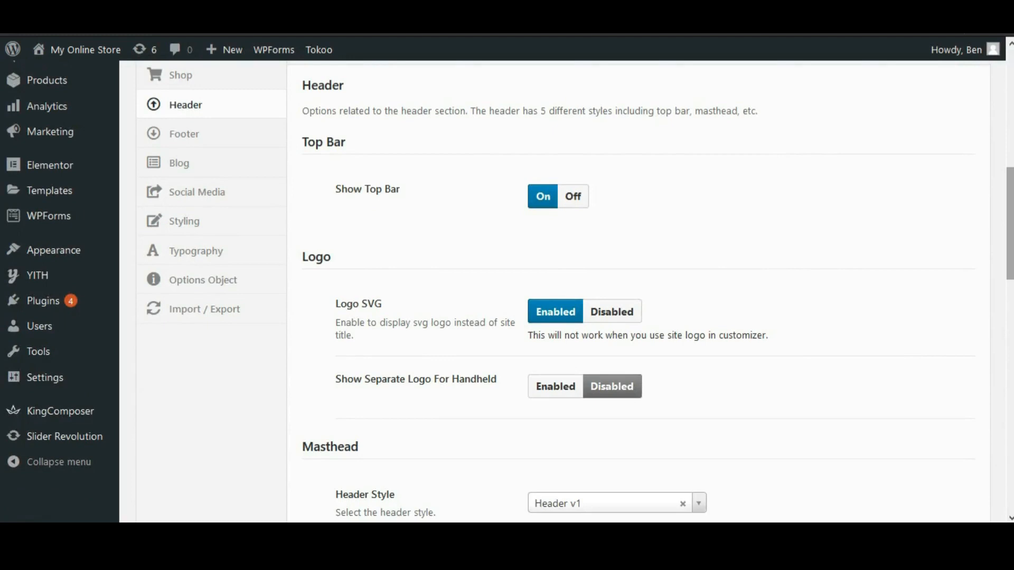
Turn off the storefront top bar and save the header settings.
left_click(572, 198)
scroll(686, 211, "up", 3)
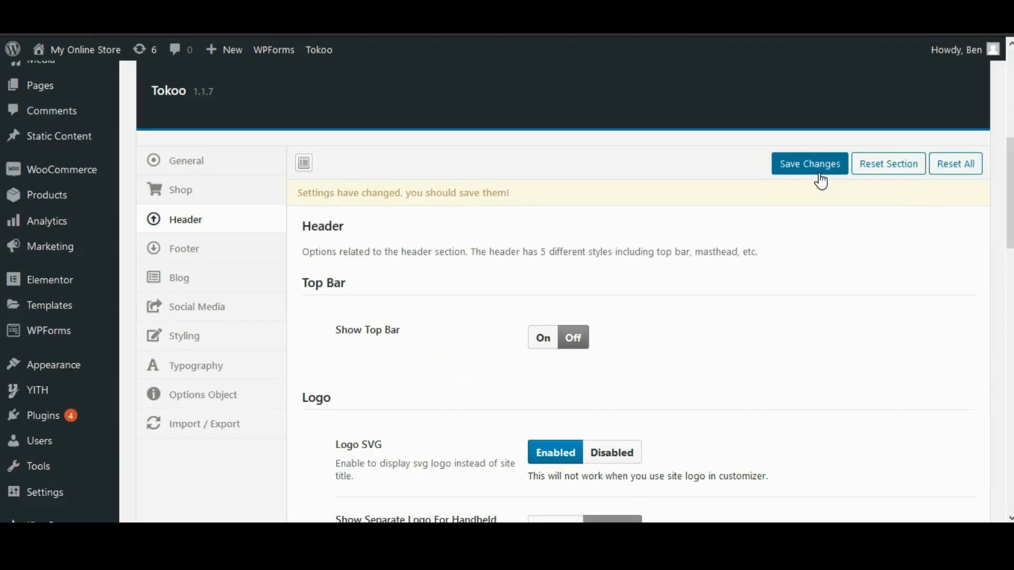
left_click(820, 181)
Review the Masthead's Header Style list, keeping it at Header v1.
scroll(554, 202, "down", 5)
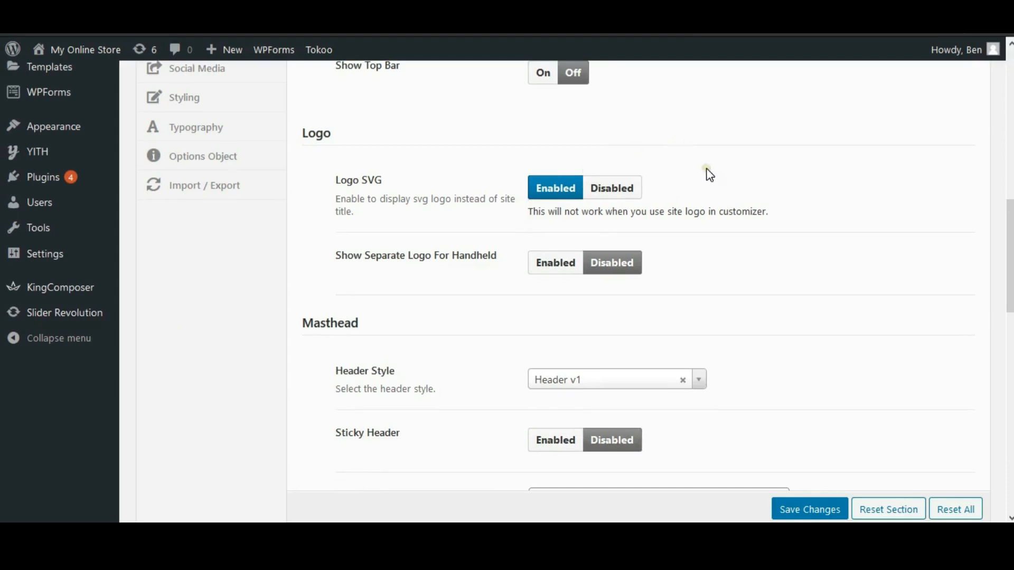
scroll(412, 154, "down", 3)
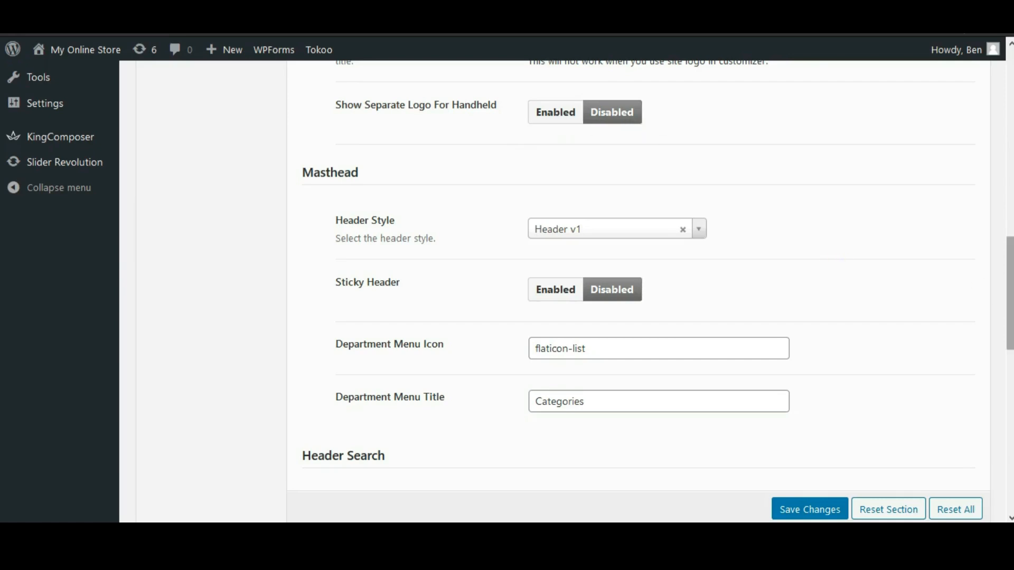
scroll(356, 165, "down", 1)
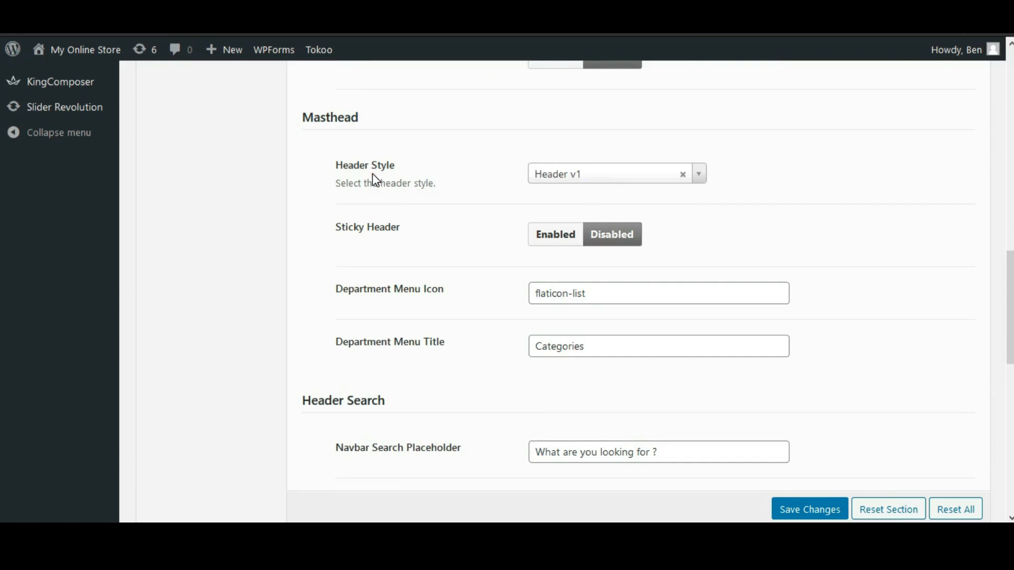
left_click(586, 184)
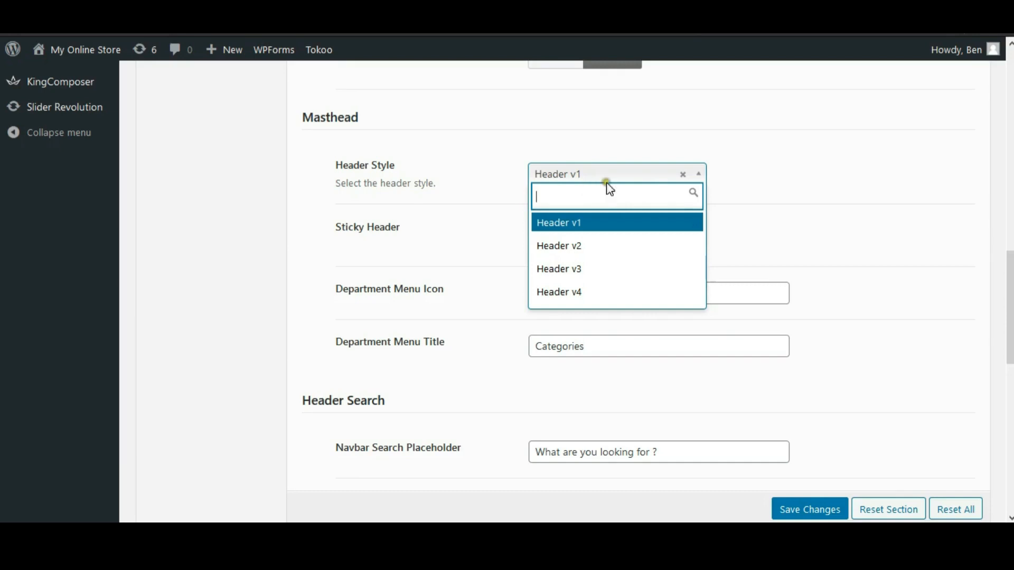
left_click(395, 186)
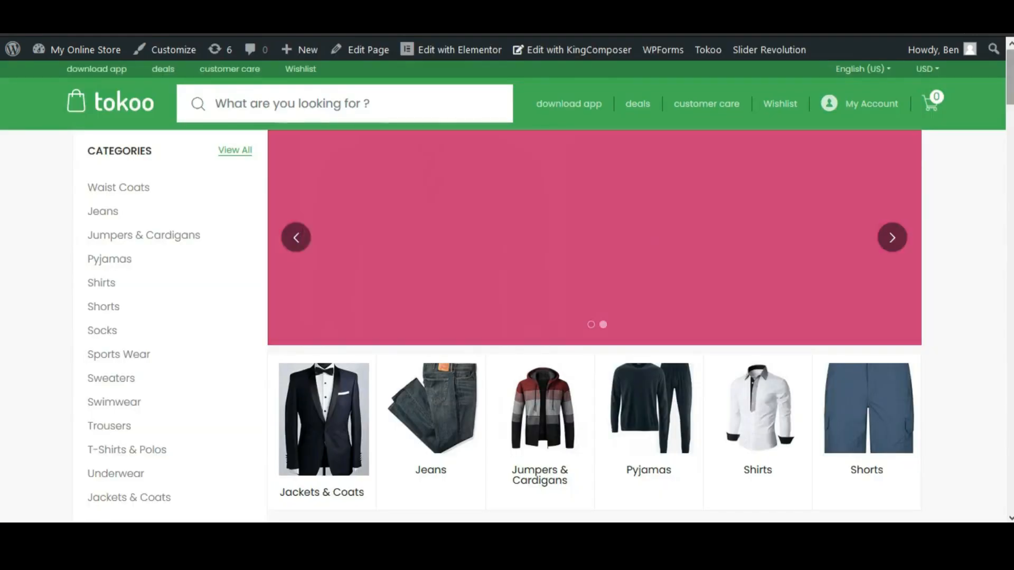
Set Sticky Header to Enabled and save the Tokoo header settings.
scroll(503, 291, "down", 8)
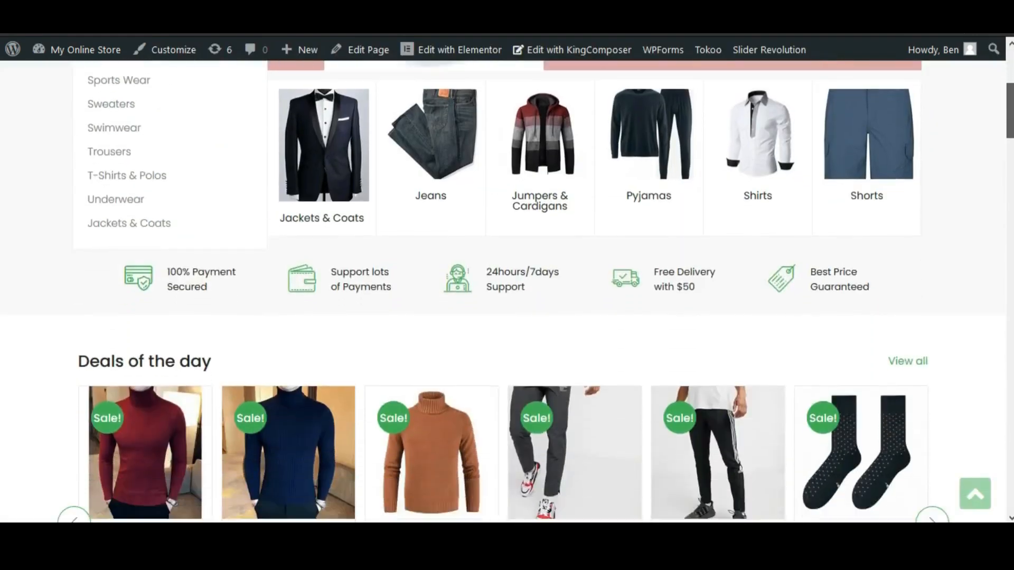
scroll(535, 290, "down", 3)
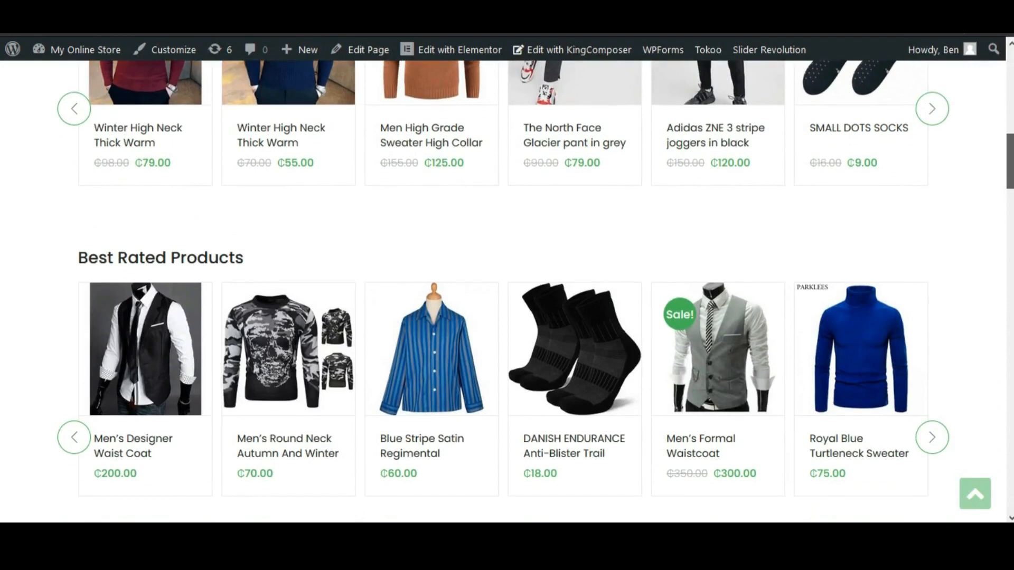
scroll(502, 291, "up", 10)
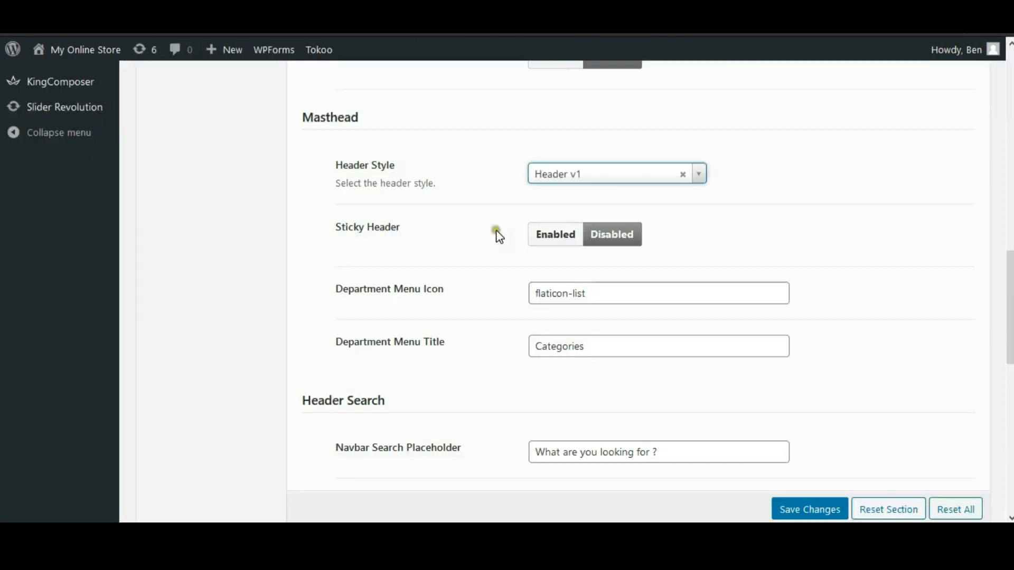
left_click(574, 242)
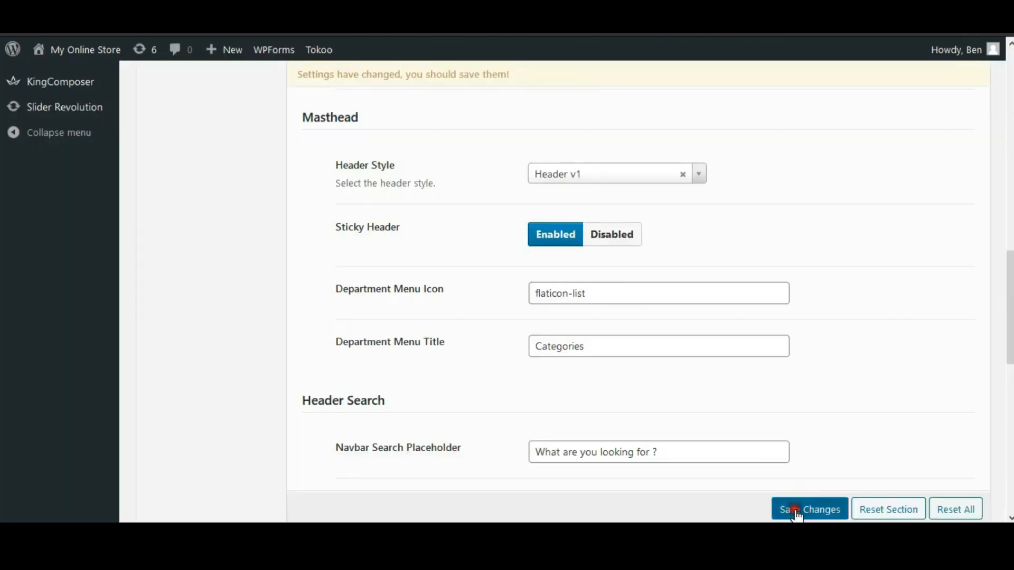
left_click(797, 510)
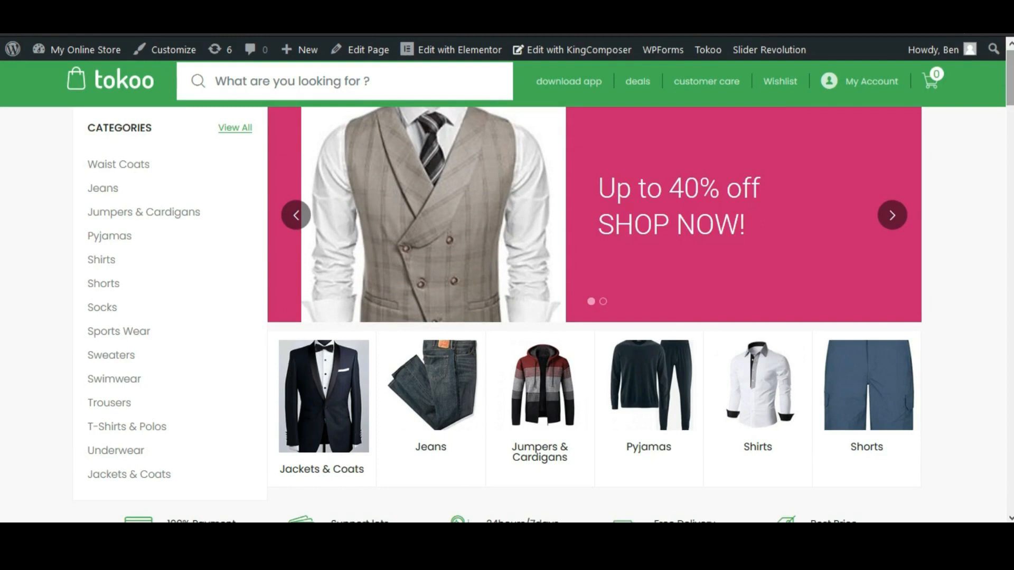
Scroll down the storefront to confirm the header stays fixed, then jump back to the top.
scroll(507, 285, "down", 12)
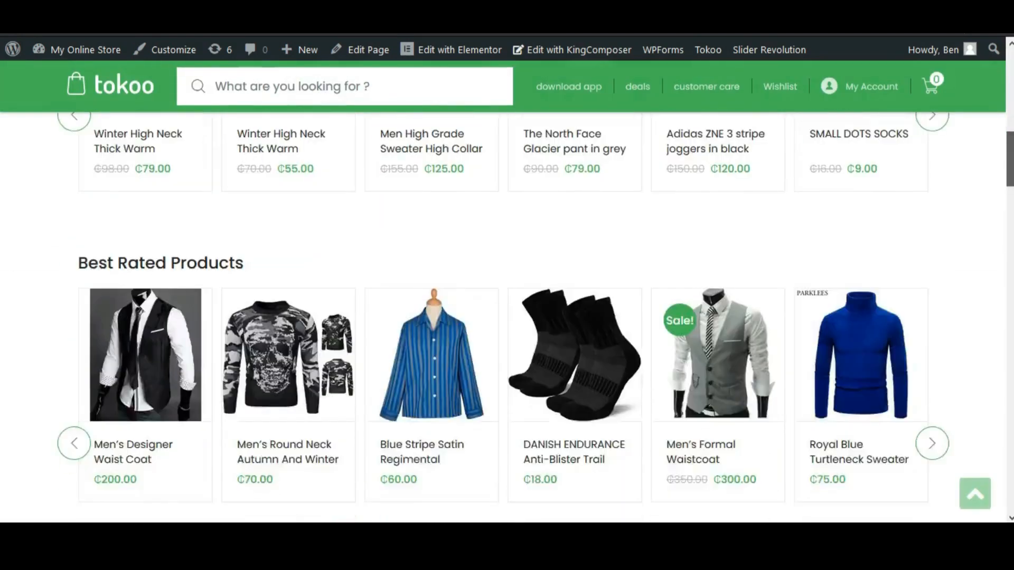
scroll(507, 285, "down", 10)
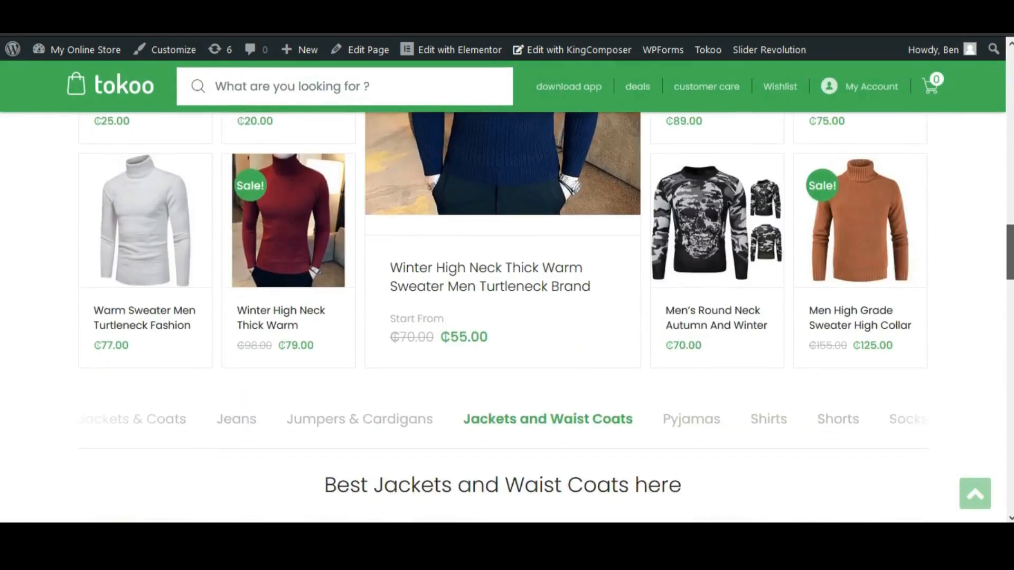
scroll(507, 285, "down", 11)
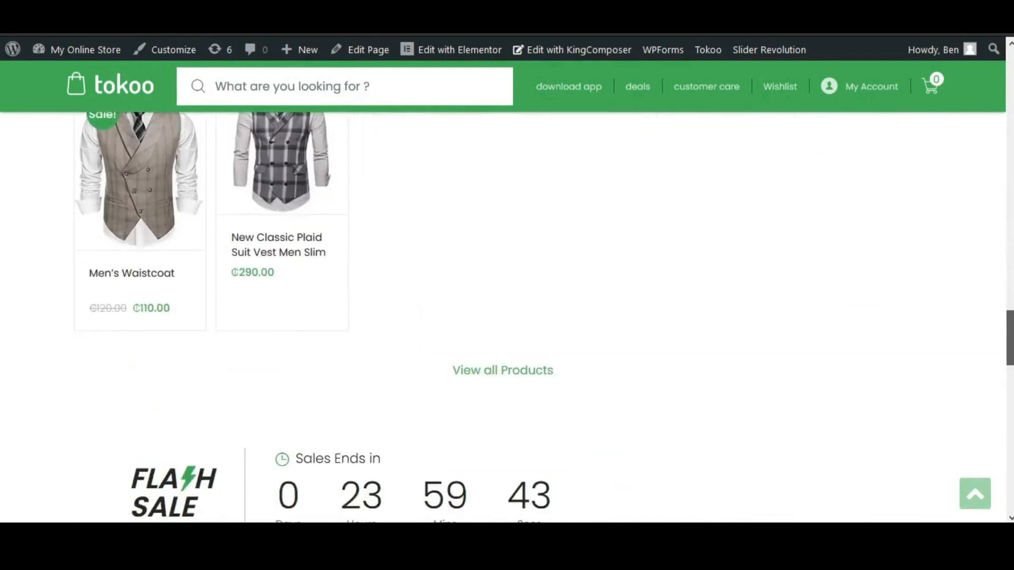
scroll(507, 285, "down", 10)
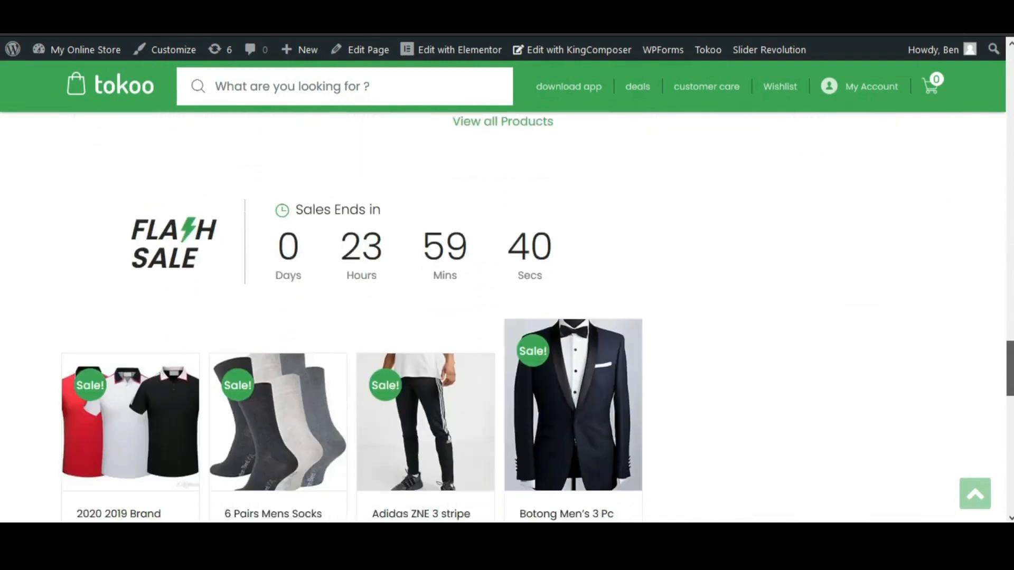
scroll(507, 285, "down", 7)
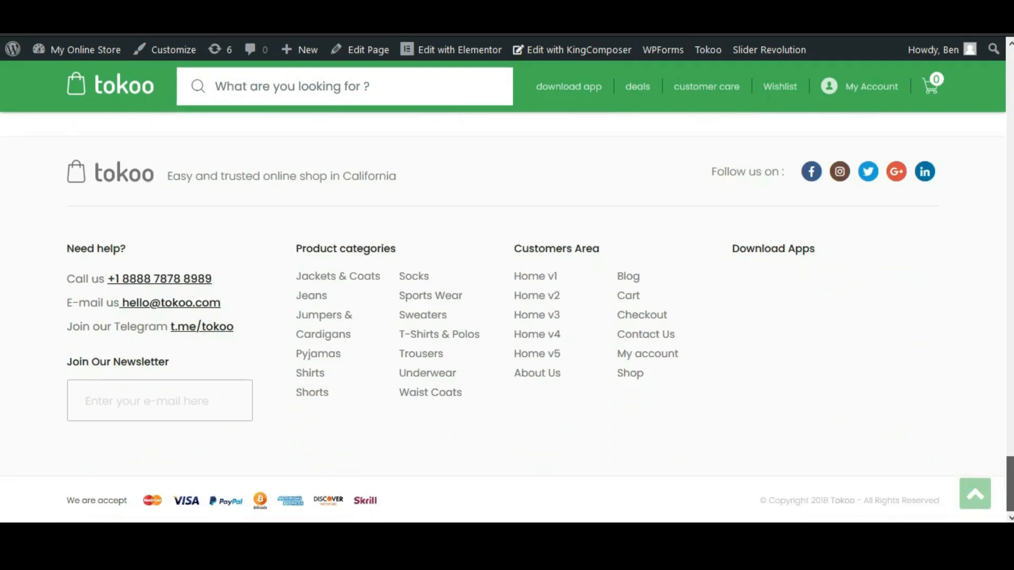
key("Home")
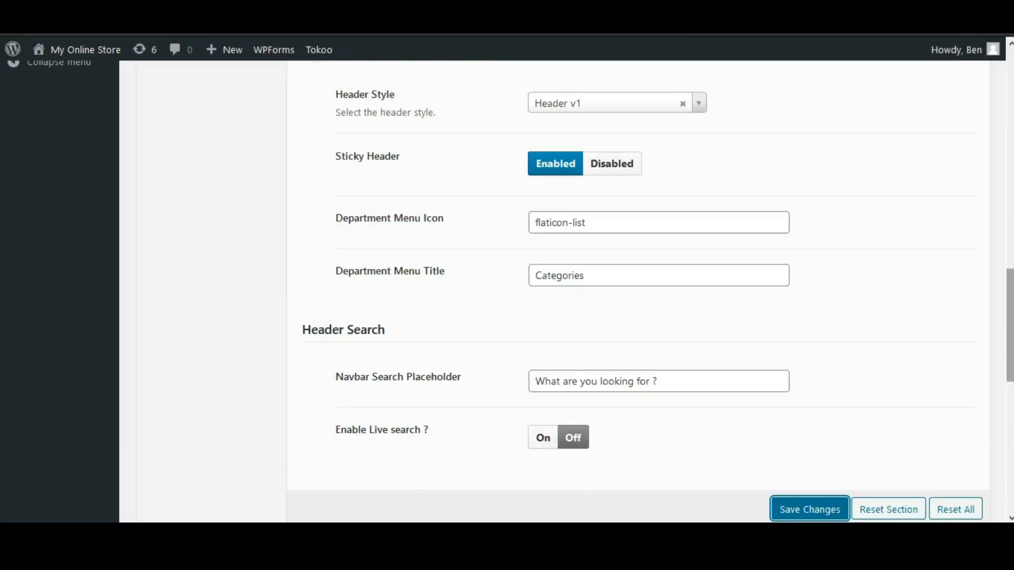
Delete the space before '?' so the Navbar Search Placeholder reads 'What are you looking for?'.
scroll(402, 167, "down", 4)
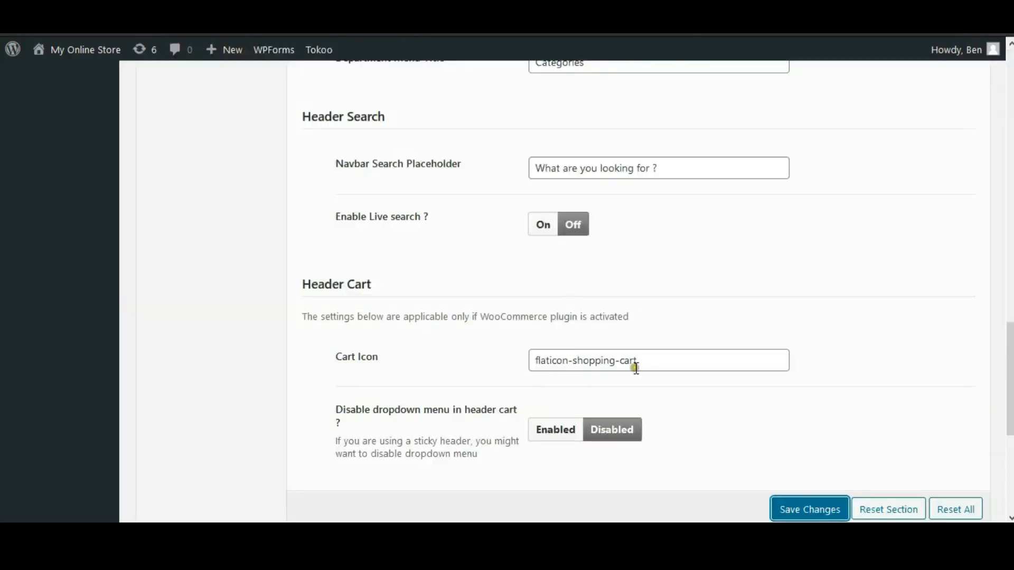
left_click_drag(678, 168, 538, 167)
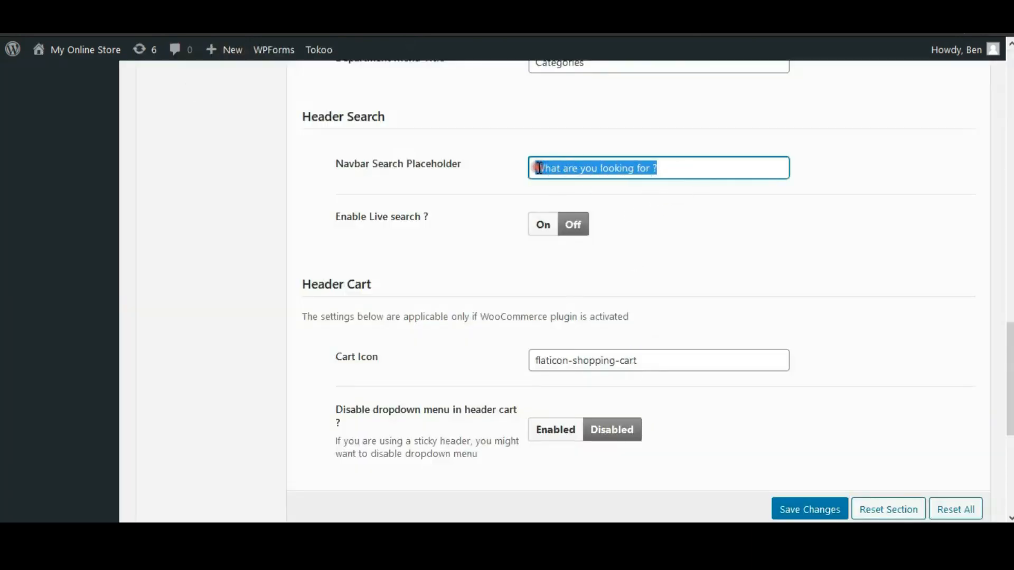
left_click(654, 168)
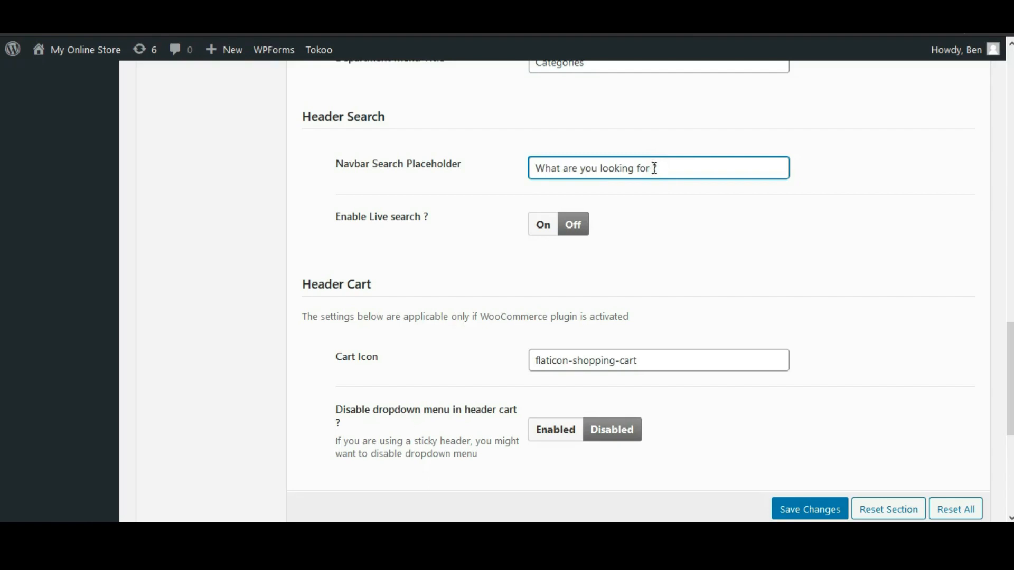
key("BackSpace")
left_click(669, 168)
left_click(249, 32)
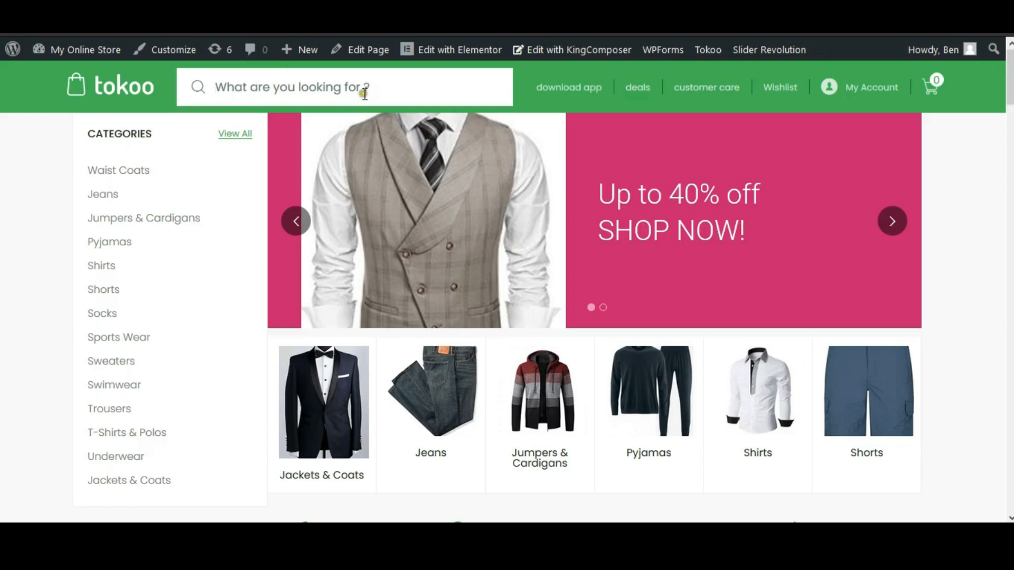
left_click(95, 32)
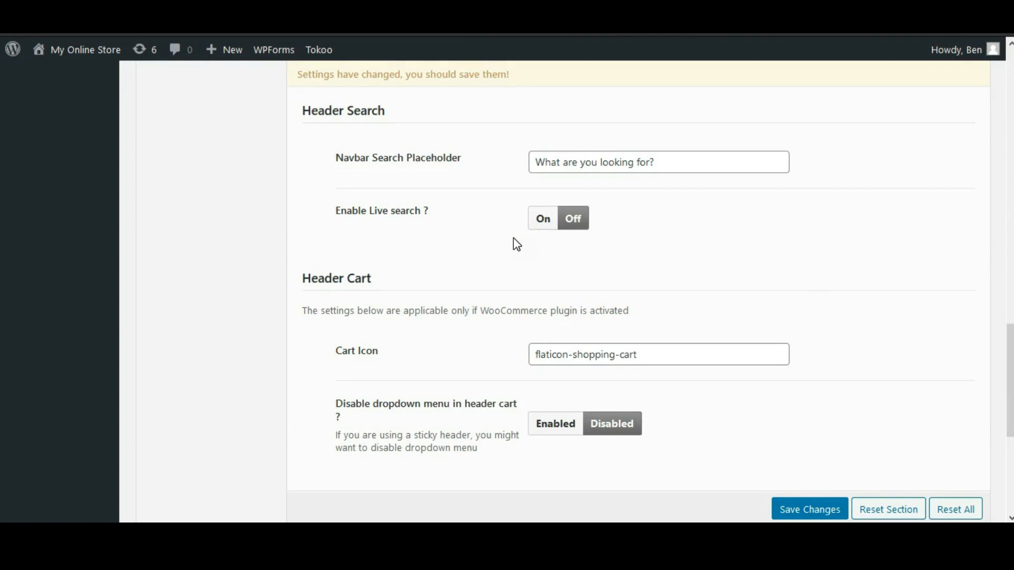
Turn on live search in Header Search and save the search and placeholder settings.
left_click(544, 220)
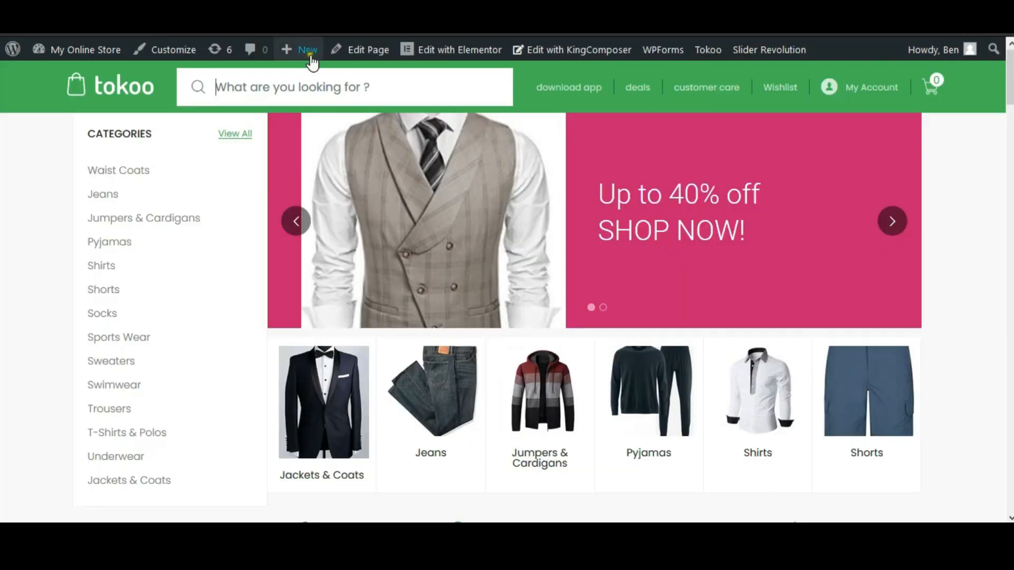
left_click(318, 90)
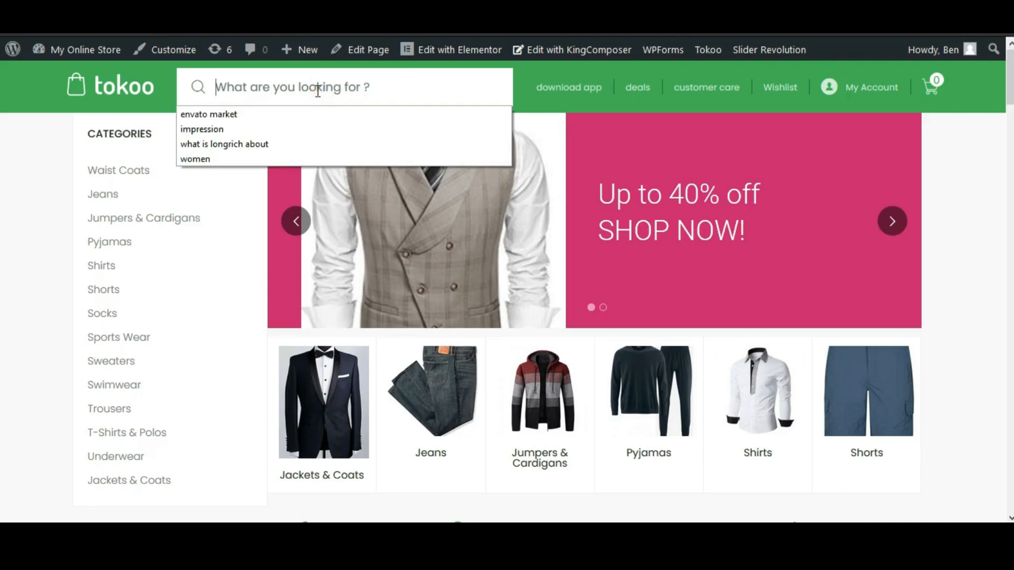
type("Shirt")
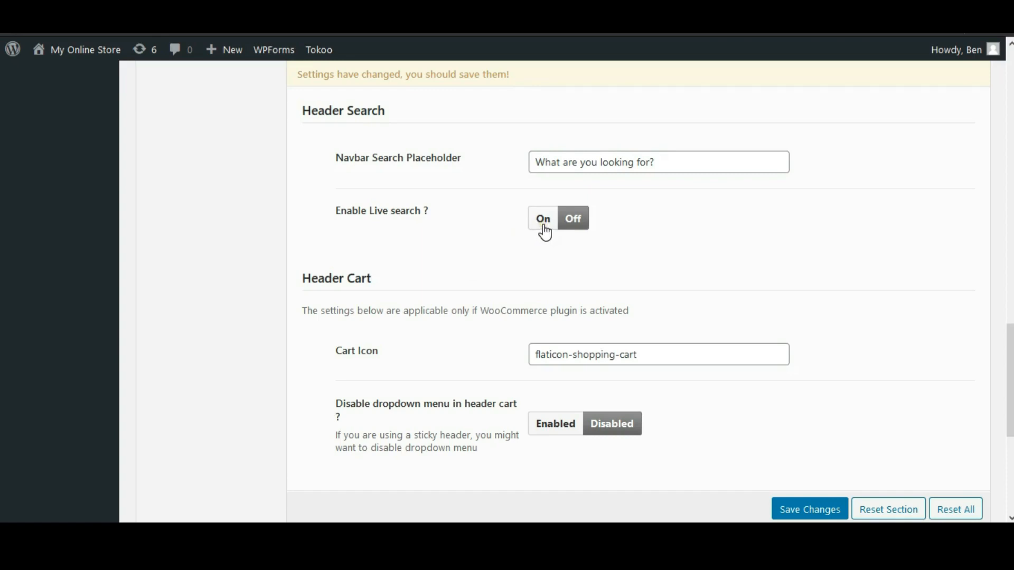
left_click(545, 232)
scroll(573, 226, "down", 3)
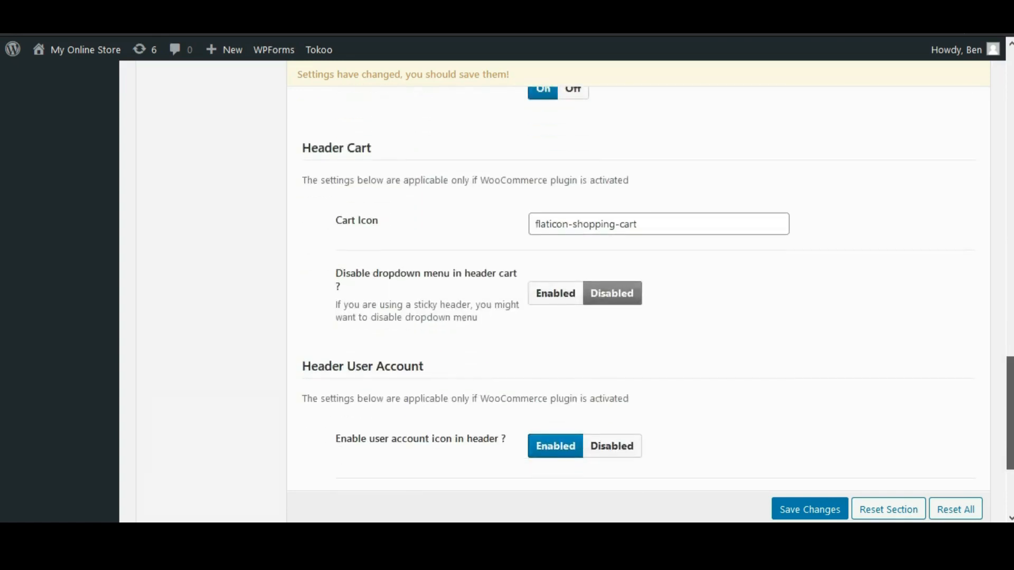
left_click(796, 508)
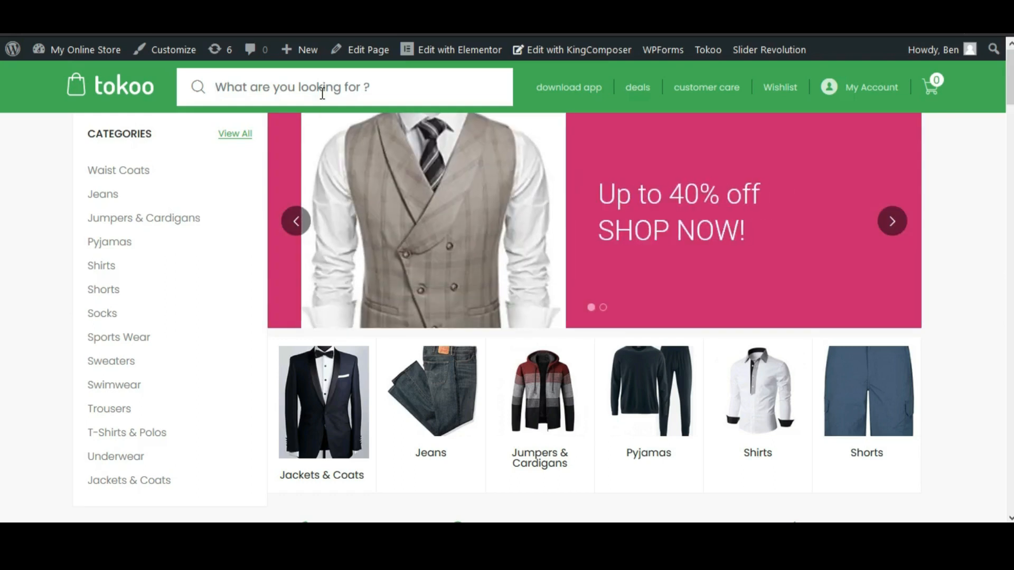
Search the storefront for 'shirt' and open the ₵99.00 striped polo shirt product page.
left_click(322, 93)
type("sh")
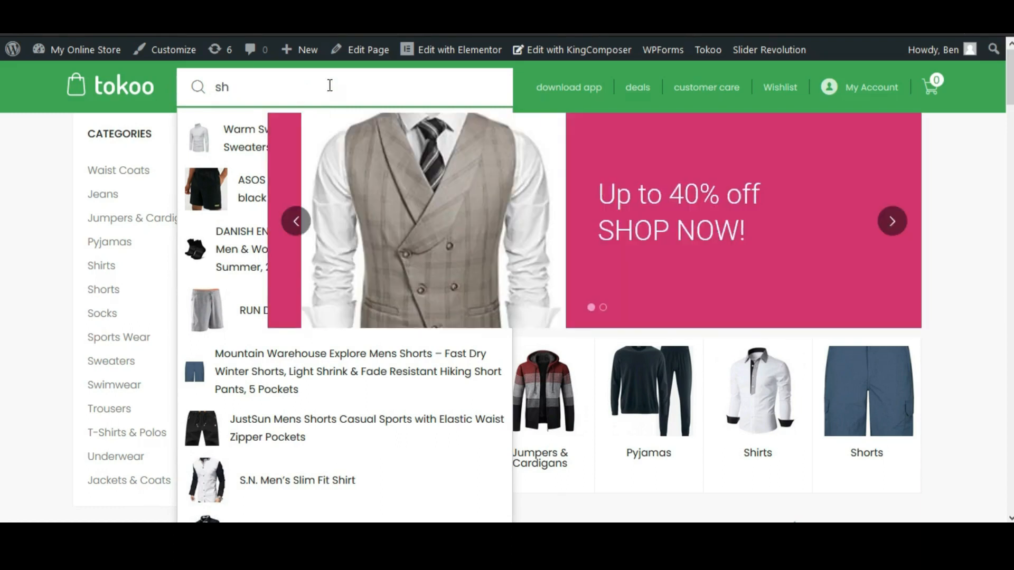
type("irt")
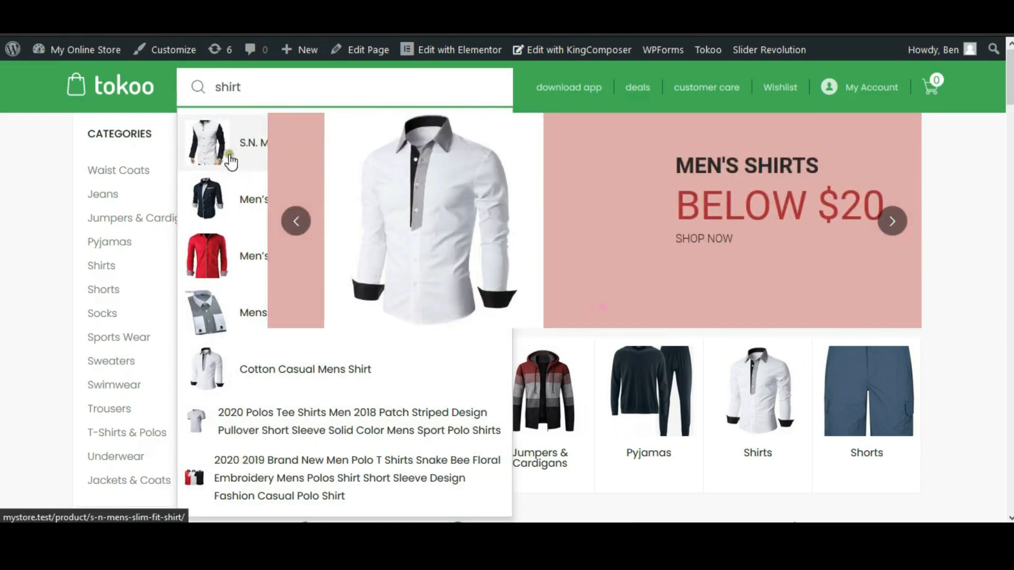
left_click(308, 422)
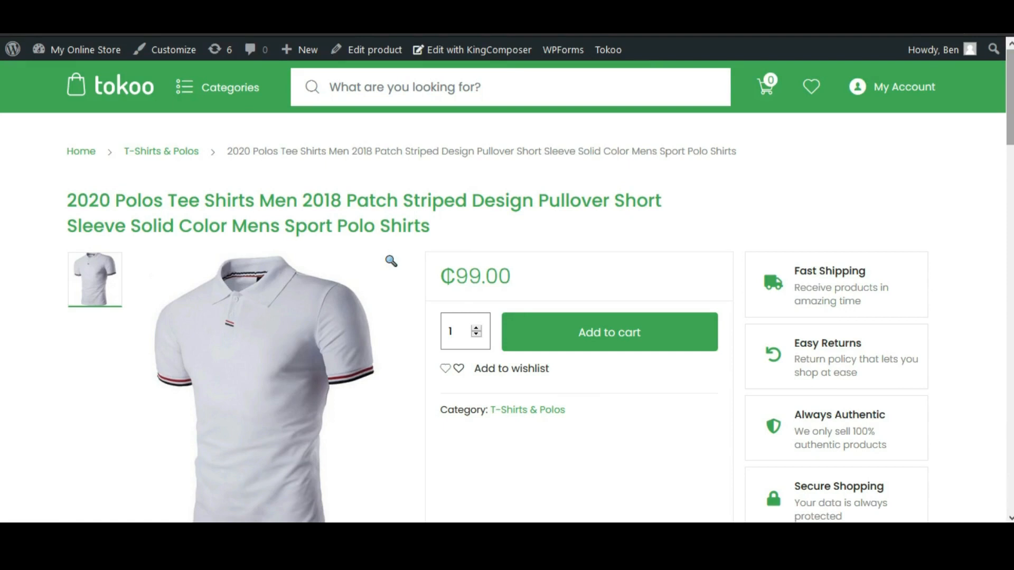
scroll(999, 81, "down", 5)
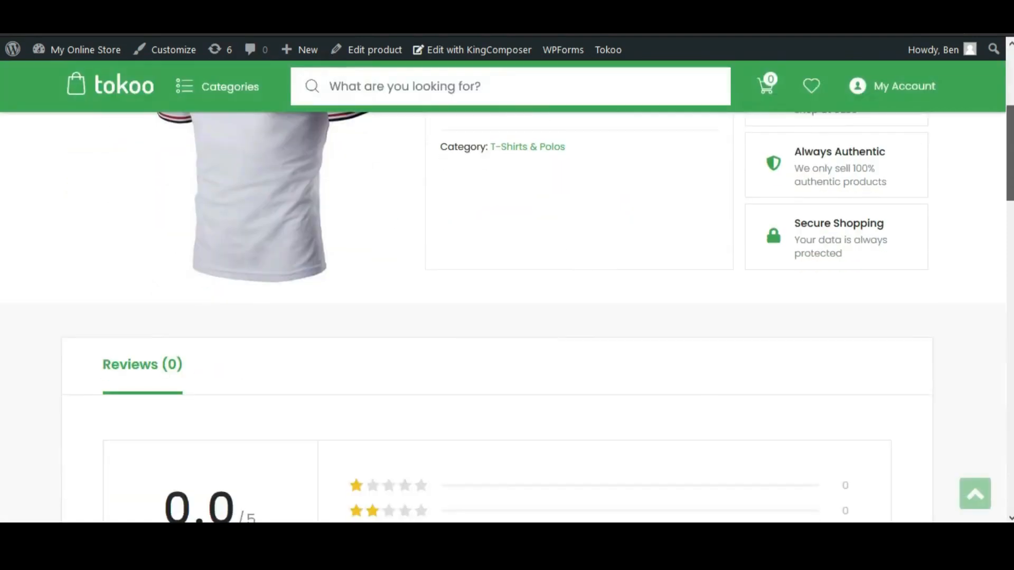
scroll(999, 80, "up", 5)
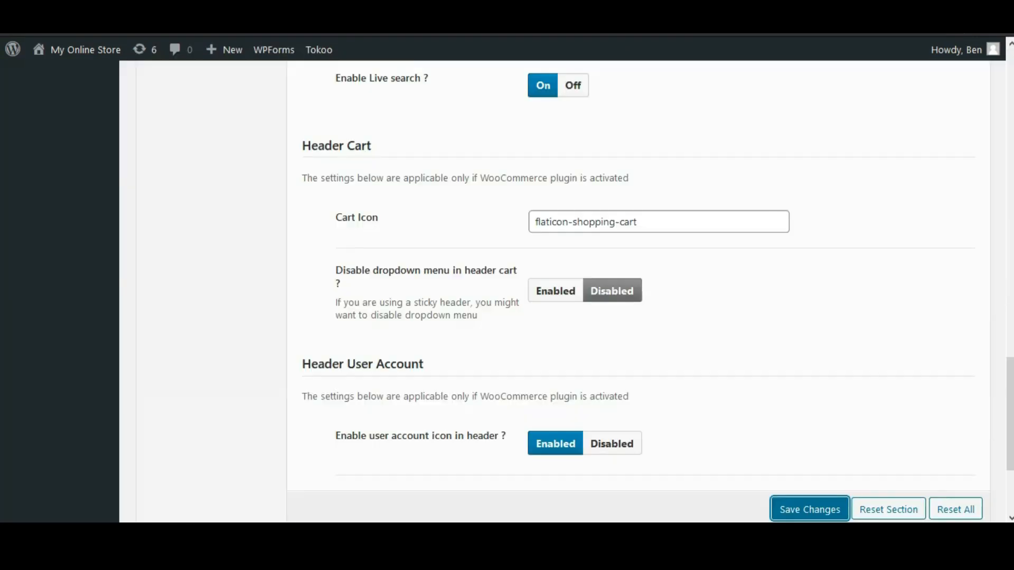
scroll(577, 183, "up", 2)
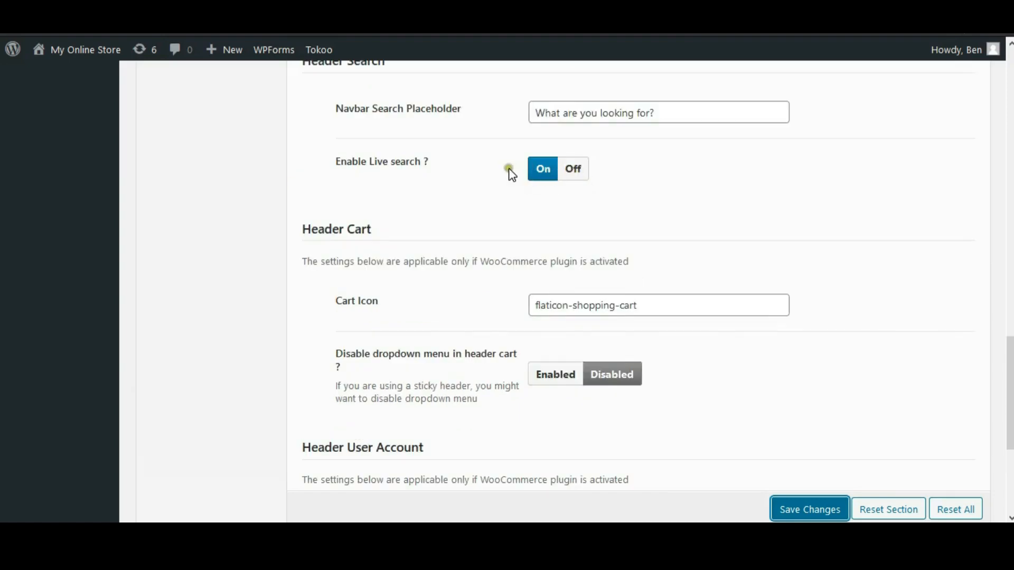
Scroll through the Header Search, Header Cart and Header User Account options.
scroll(972, 370, "down", 5)
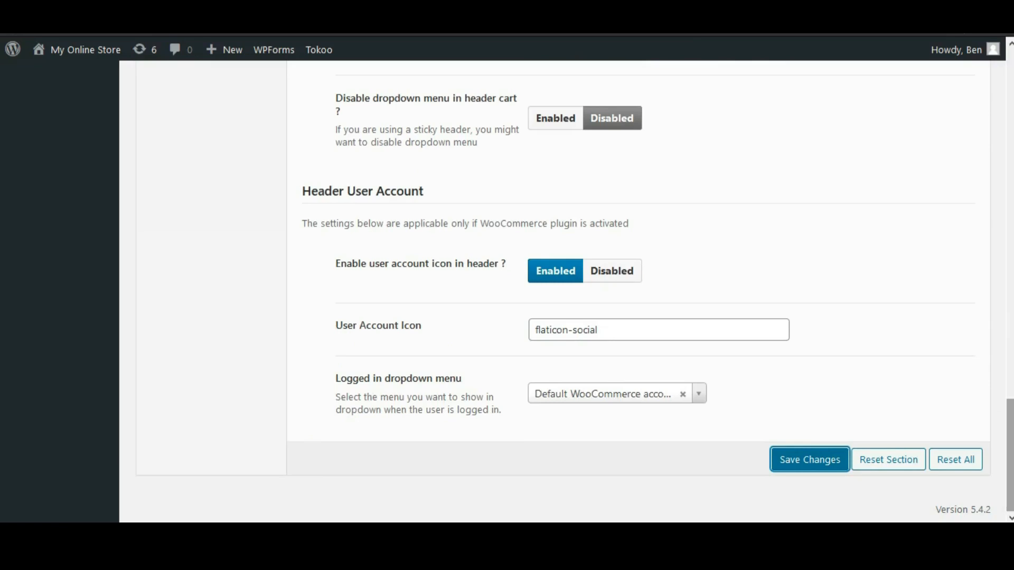
scroll(1003, 454, "up", 5)
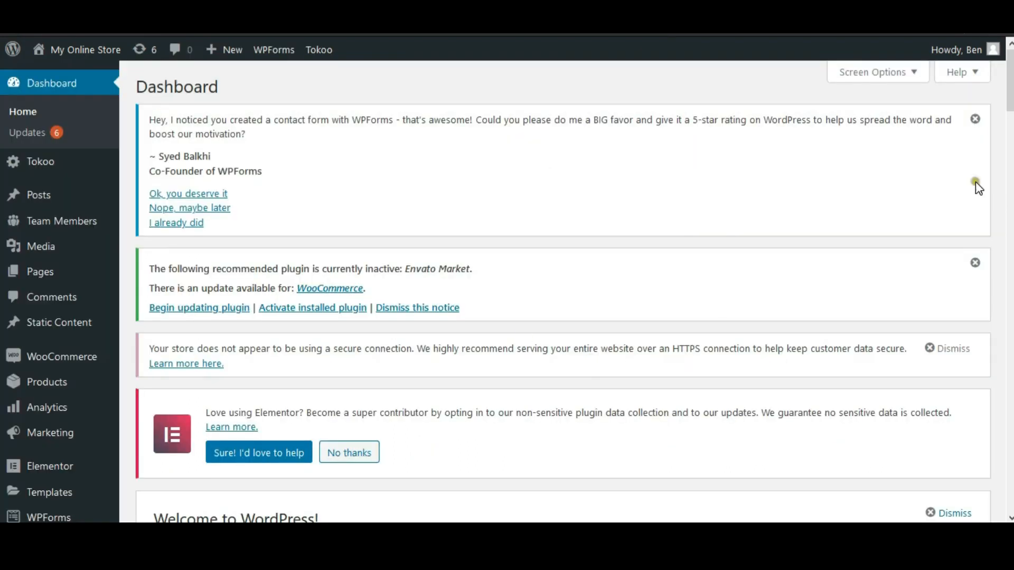
In Appearance > Customize > Site Identity, open the Select logo media library.
scroll(308, 431, "down", 4)
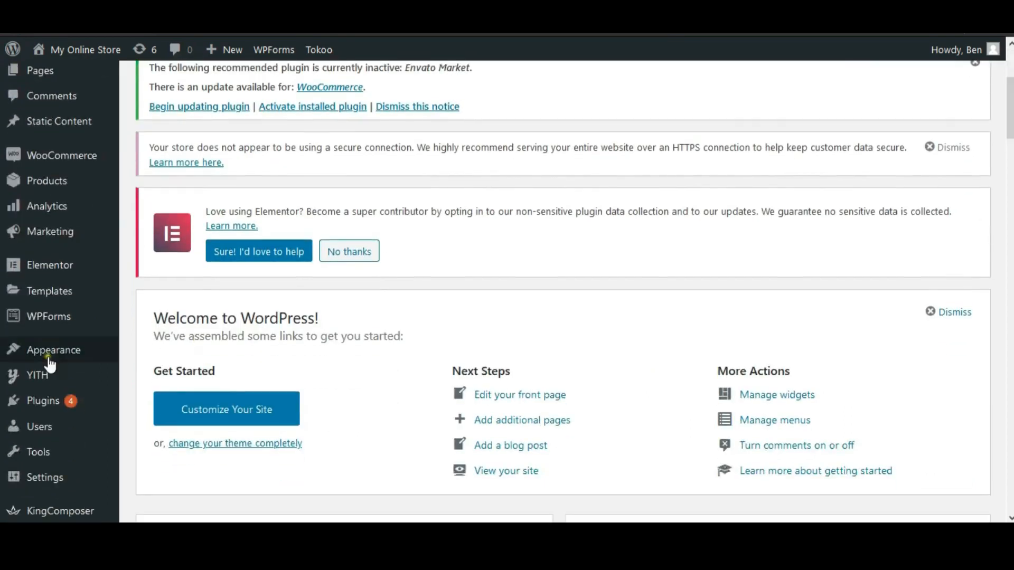
mouse_move(108, 351)
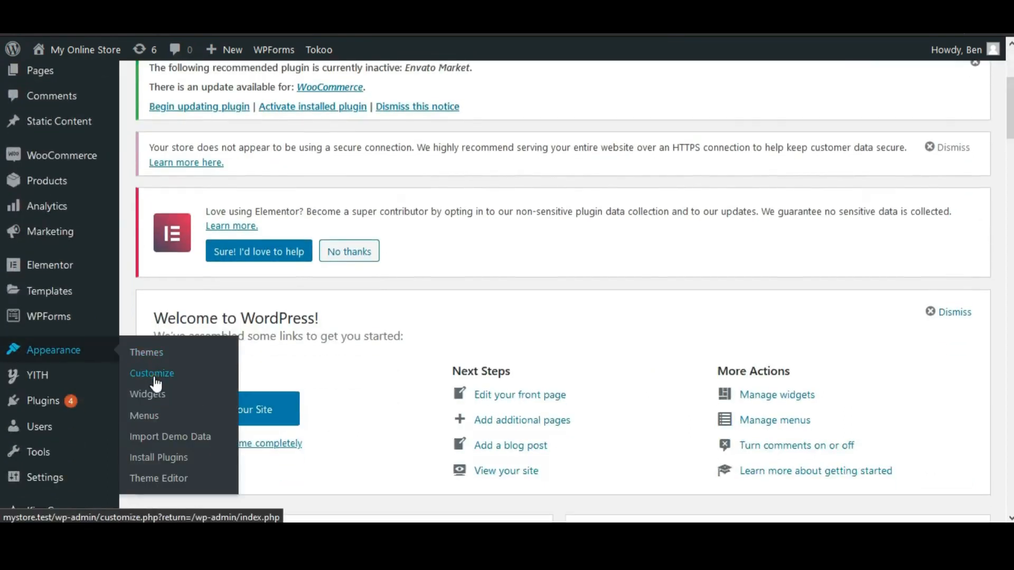
left_click(154, 378)
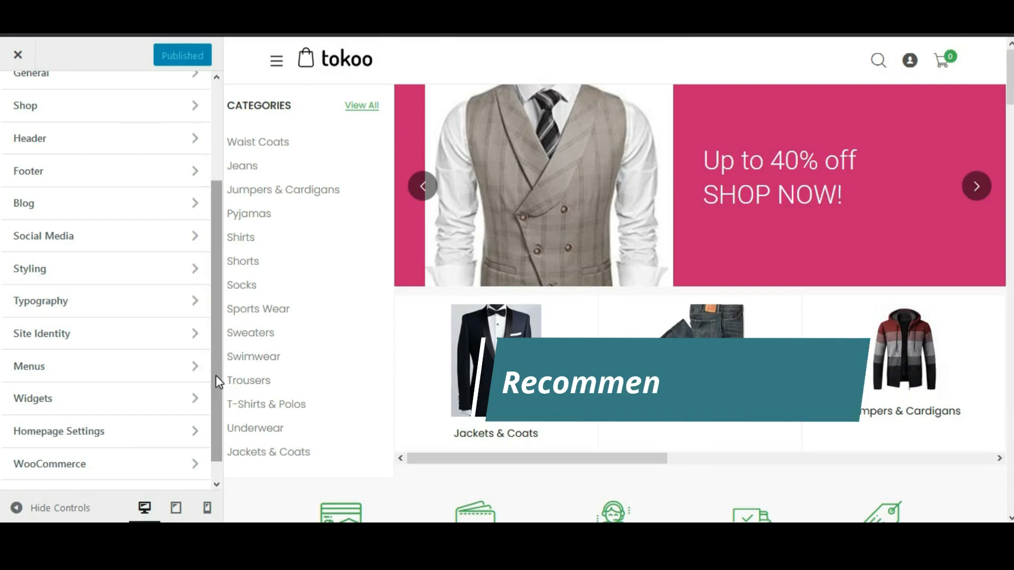
left_click(190, 337)
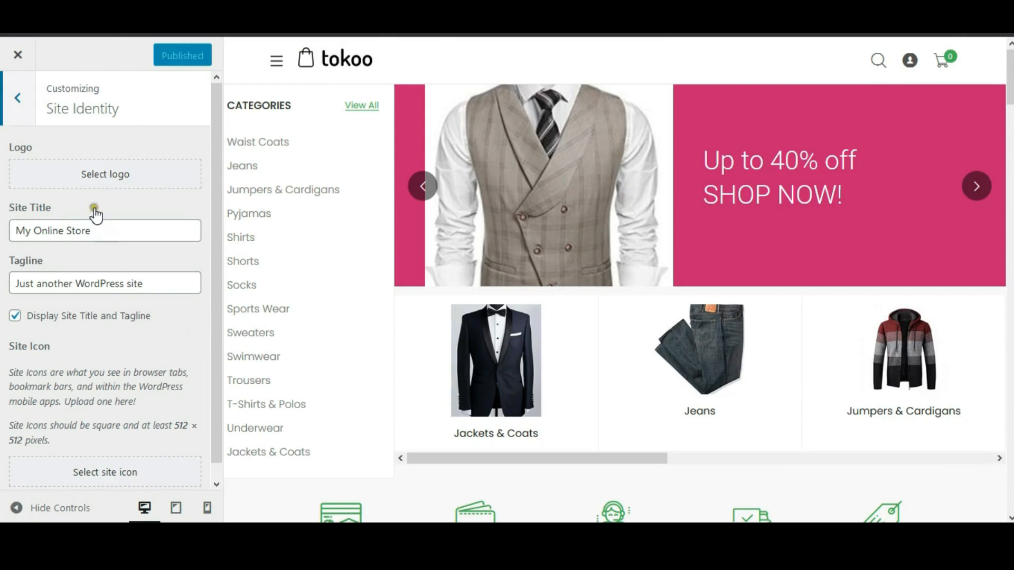
left_click(102, 189)
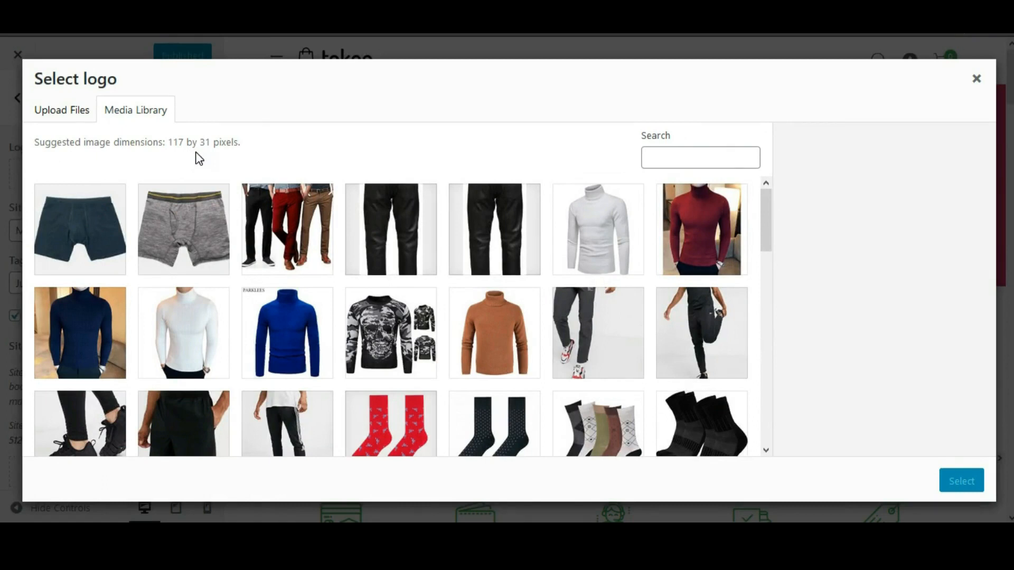
Open the Canva website in a new browser tab.
key("ctrl+t")
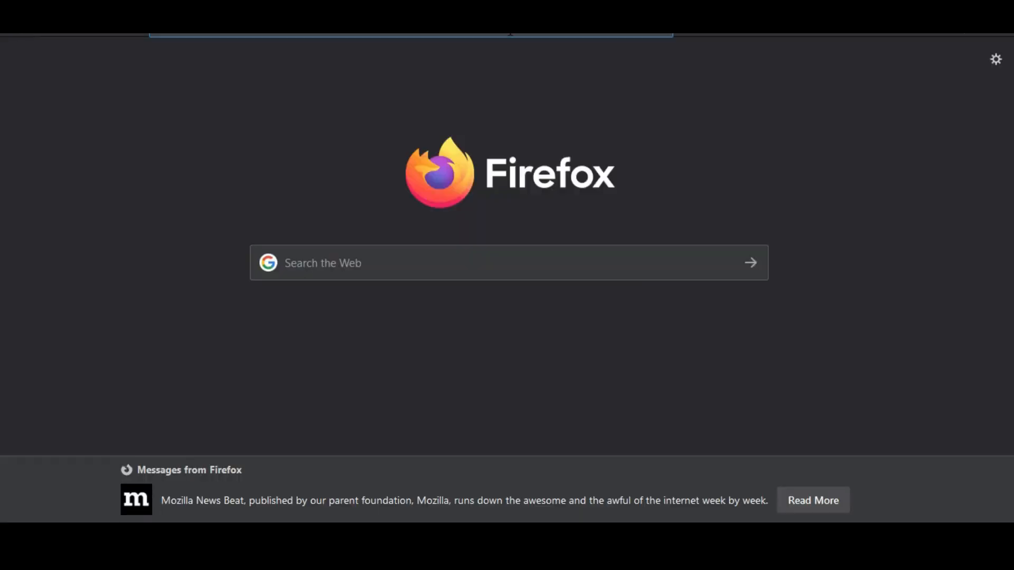
type("canva")
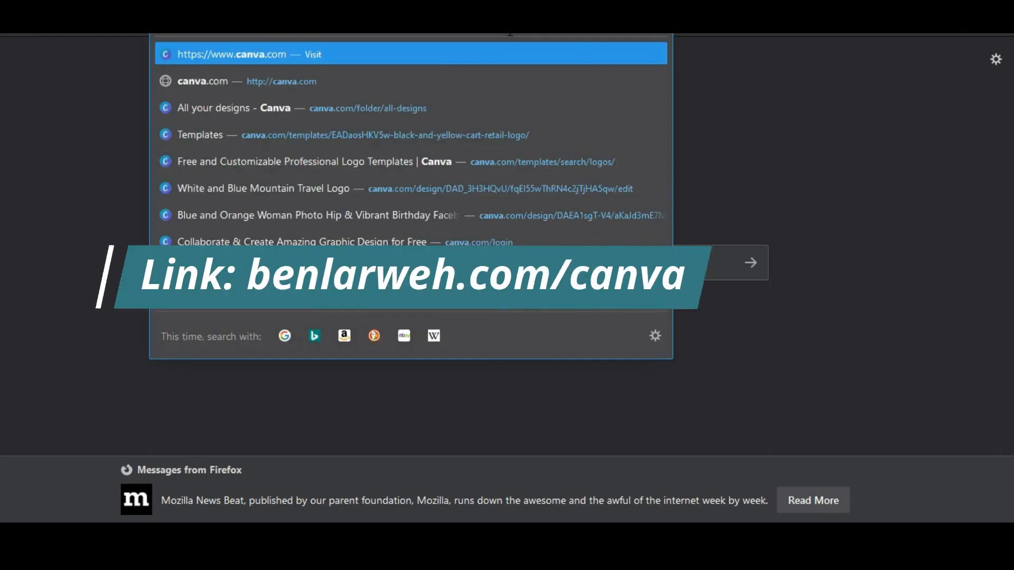
key("Return")
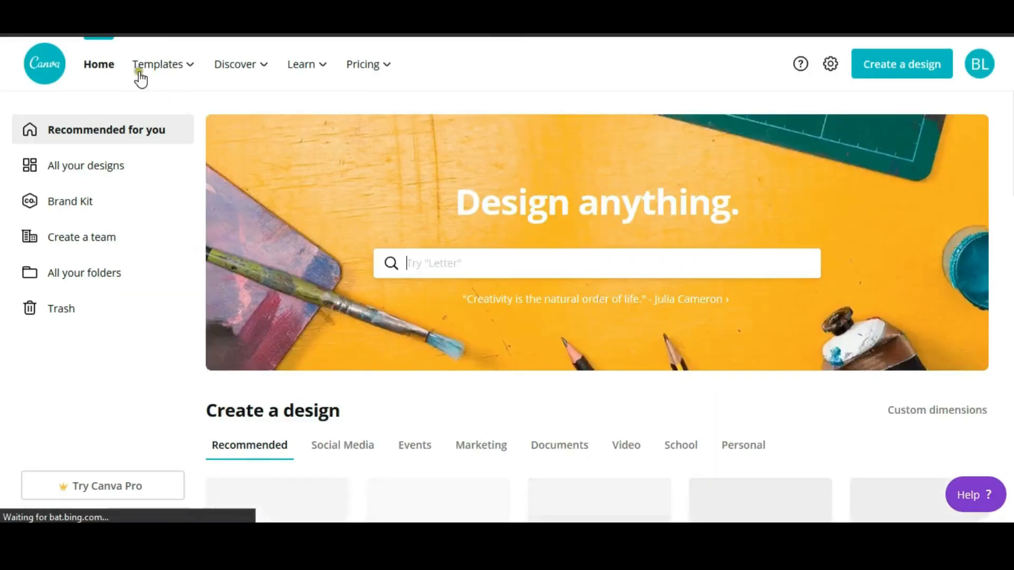
Browse Canva's logo templates.
mouse_move(140, 80)
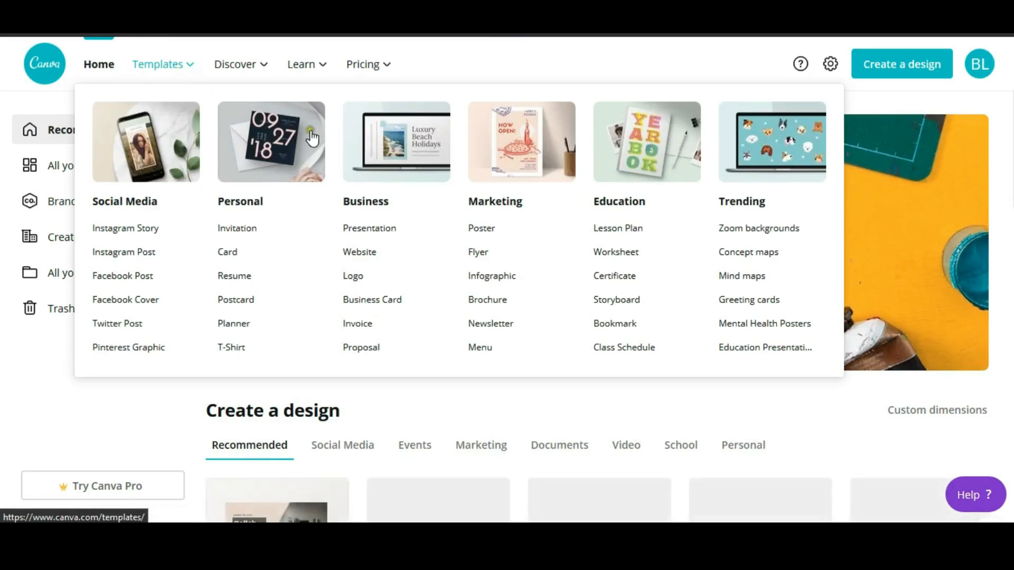
left_click(362, 280)
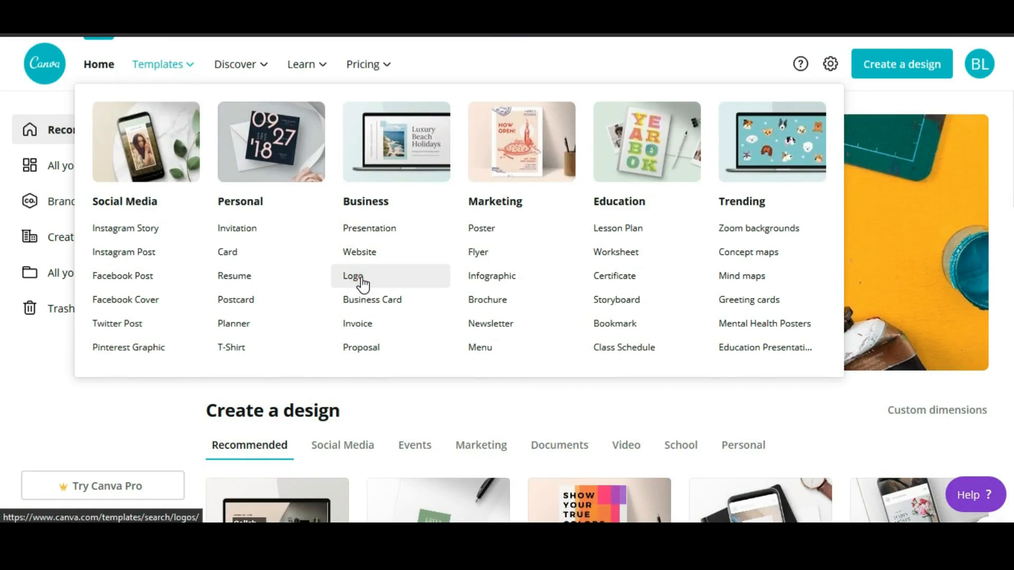
scroll(1010, 136, "down", 8)
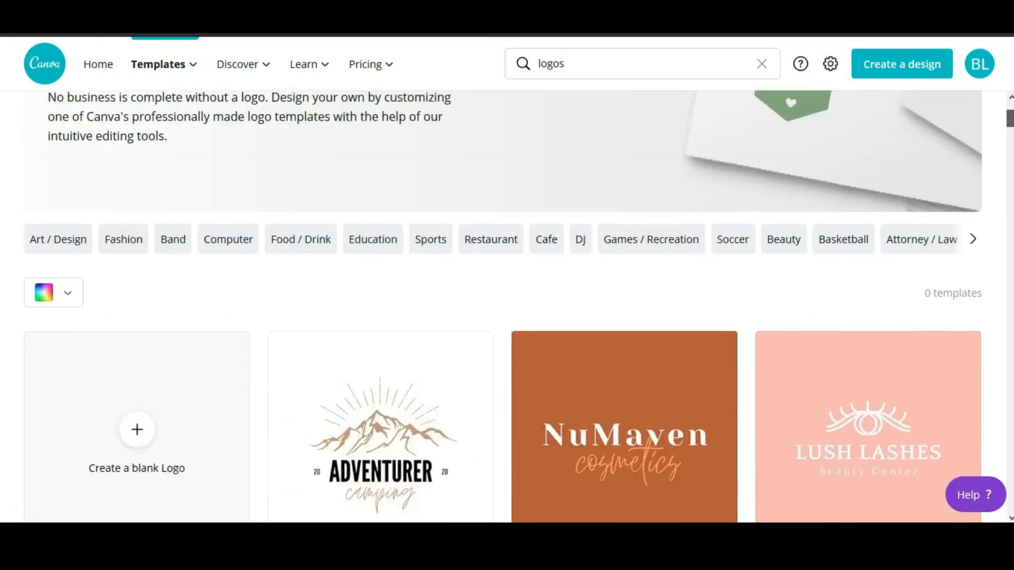
scroll(507, 306, "up", 3)
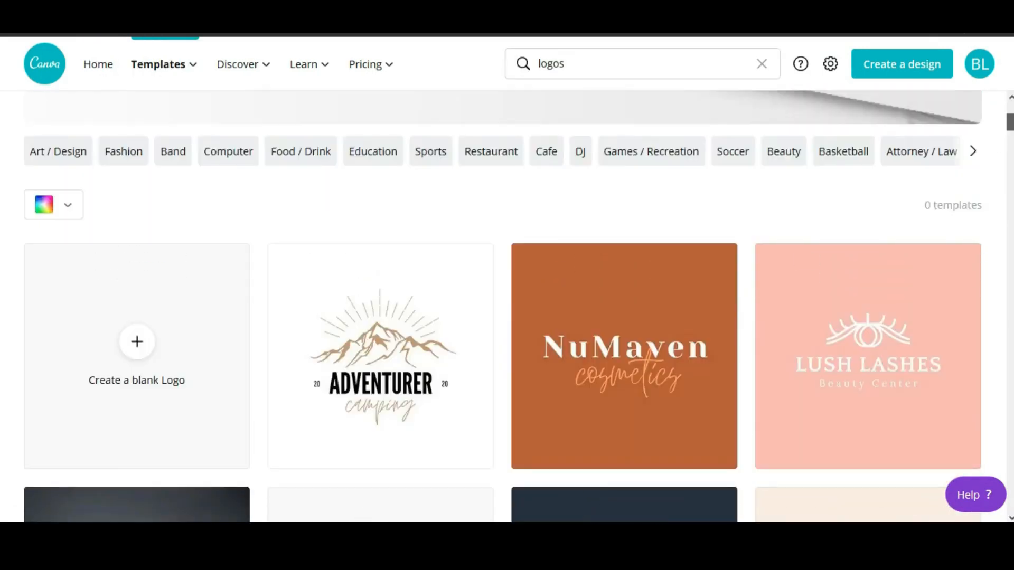
scroll(507, 306, "down", 15)
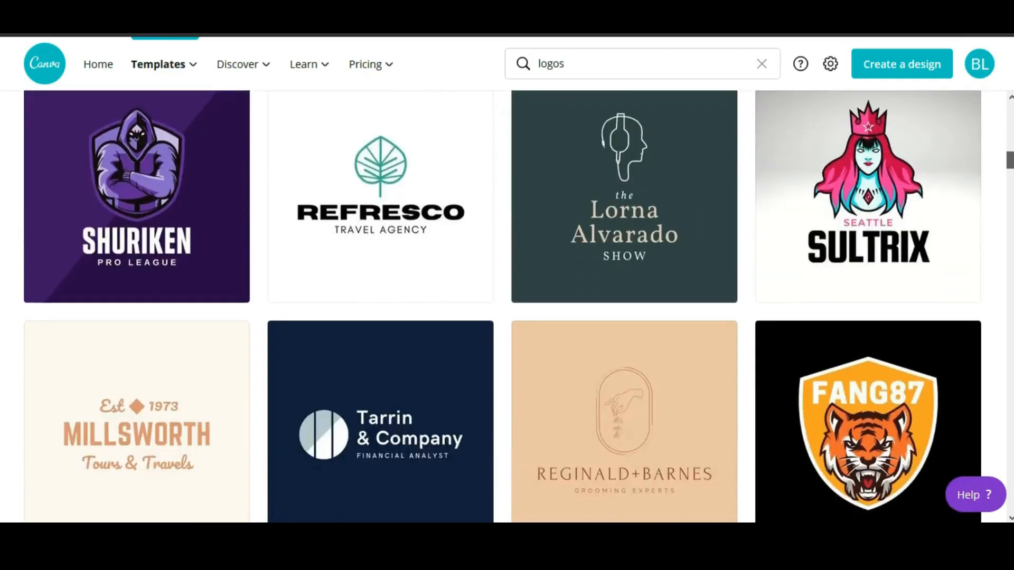
scroll(507, 306, "down", 1)
scroll(507, 307, "down", 5)
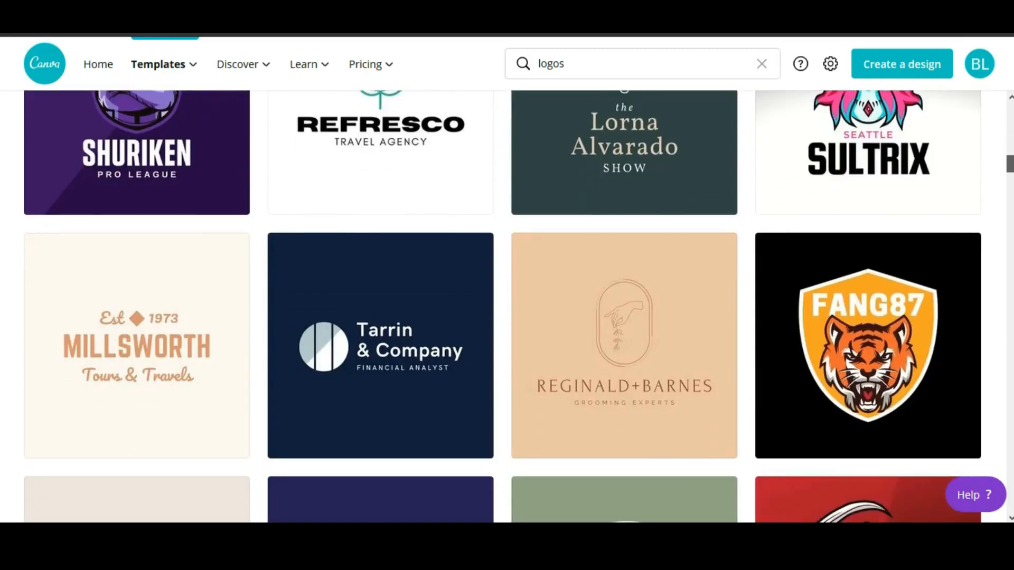
scroll(507, 306, "down", 14)
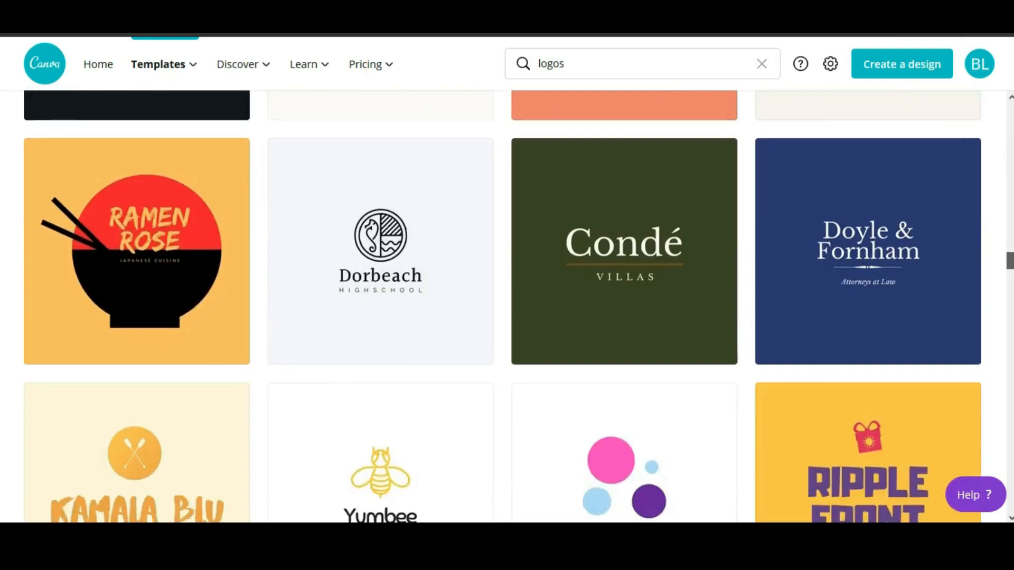
scroll(916, 389, "down", 10)
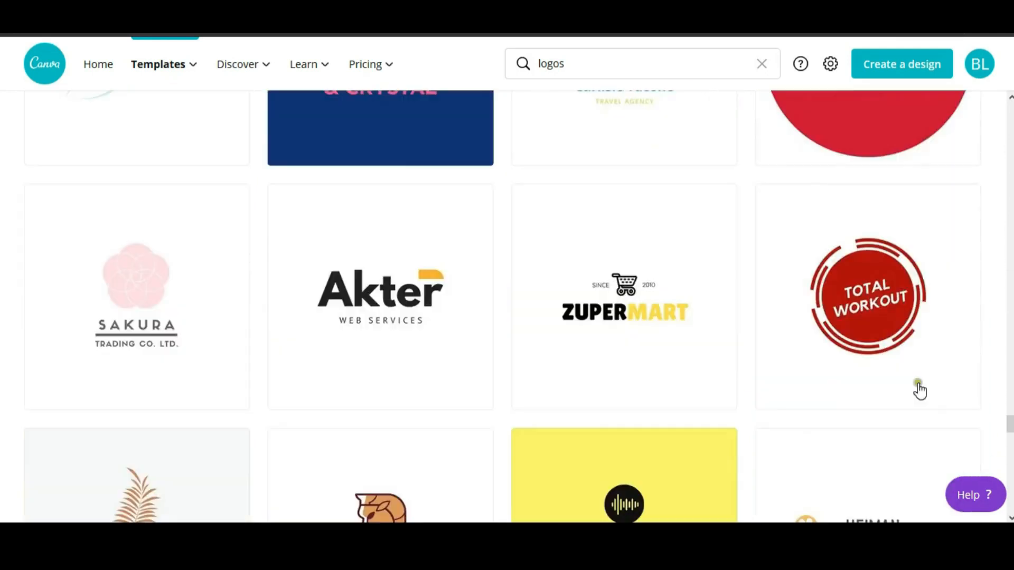
Open the Zupermart cart logo template as a design and download it as a PNG.
left_click(630, 324)
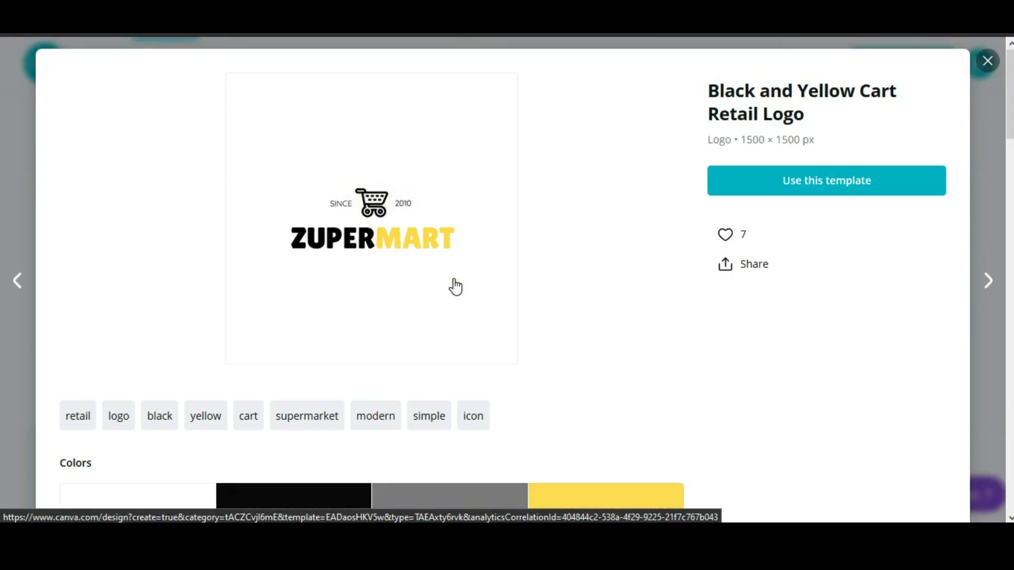
left_click(424, 238)
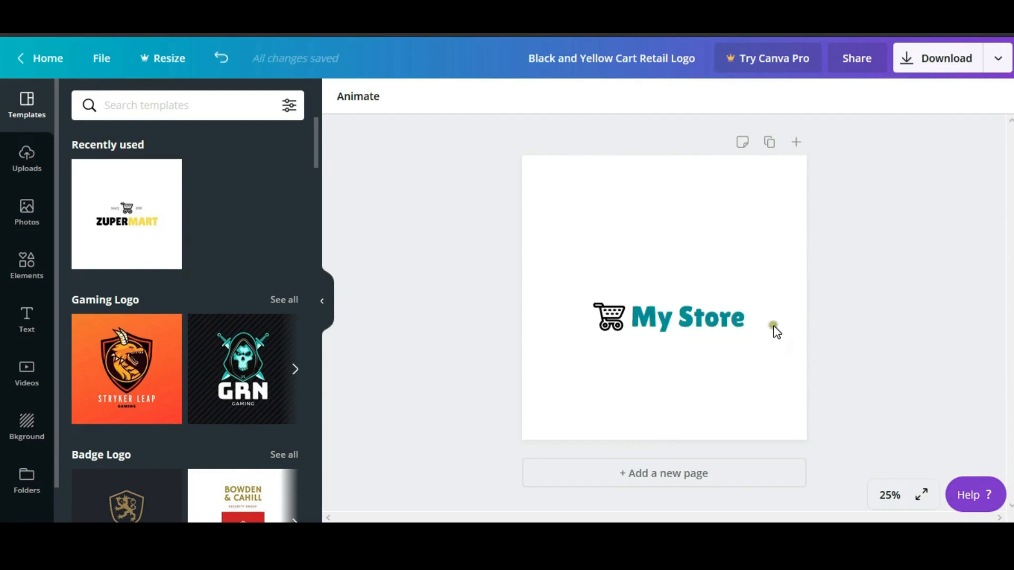
left_click(946, 59)
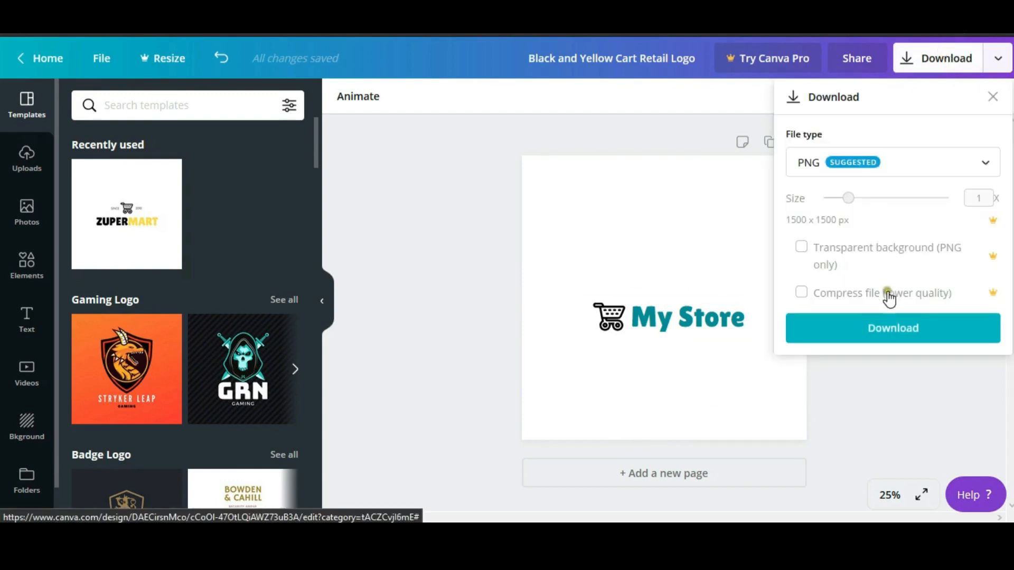
left_click(896, 329)
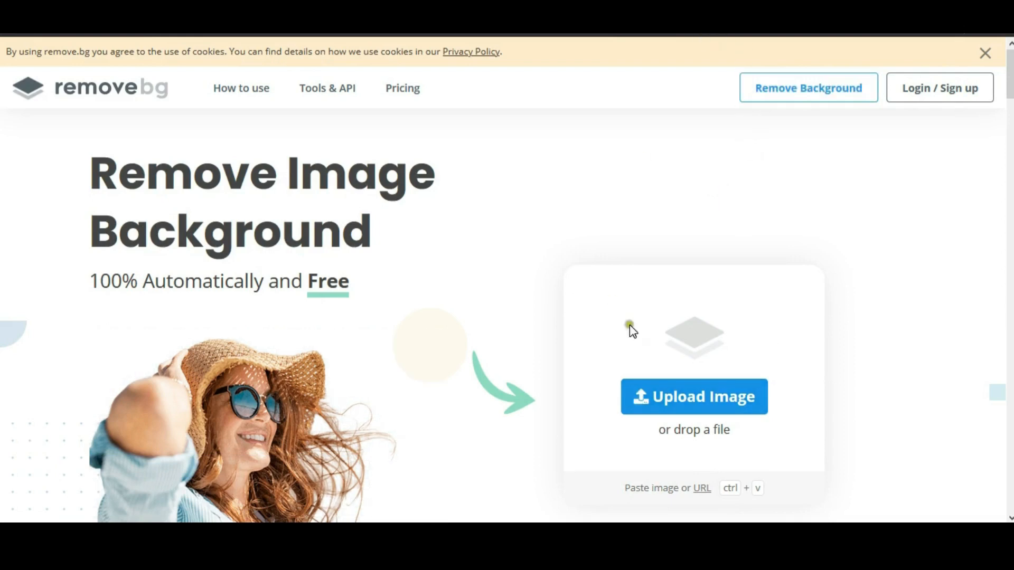
Upload the Black and Yellow Cart Retail Logo to remove.bg and save the background-free preview PNG.
left_click(697, 399)
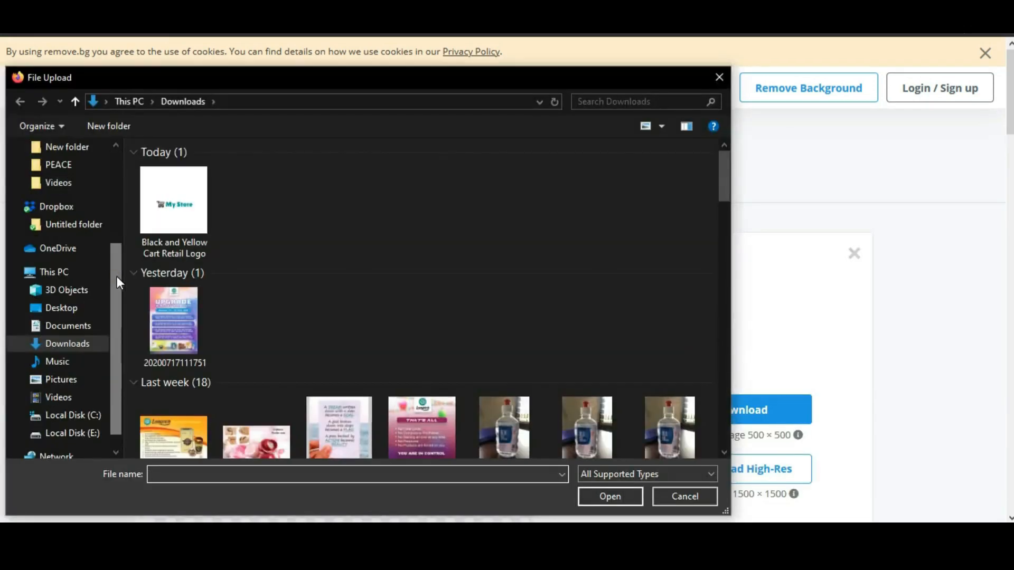
double_click(175, 220)
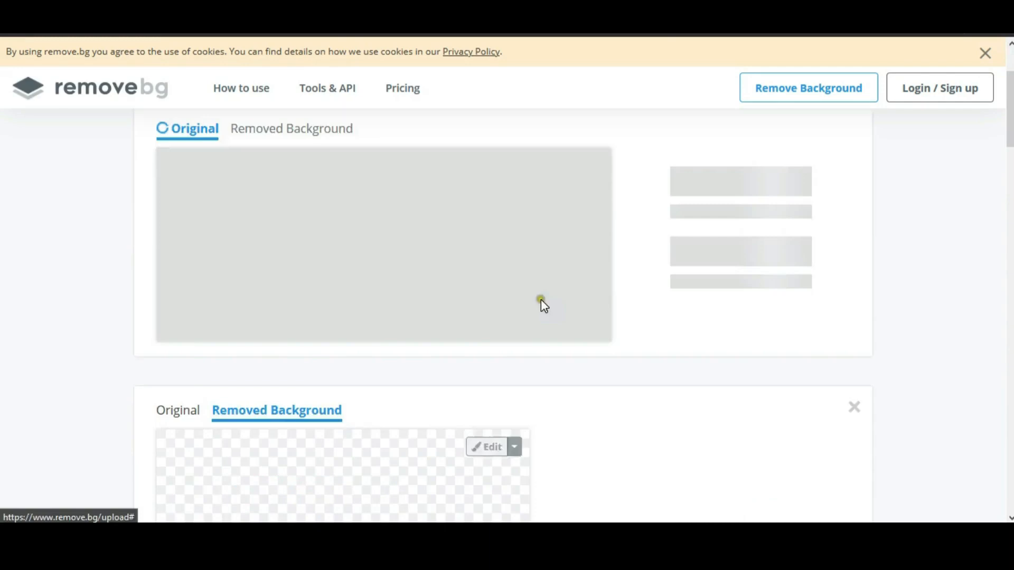
left_click_drag(1010, 116, 1009, 119)
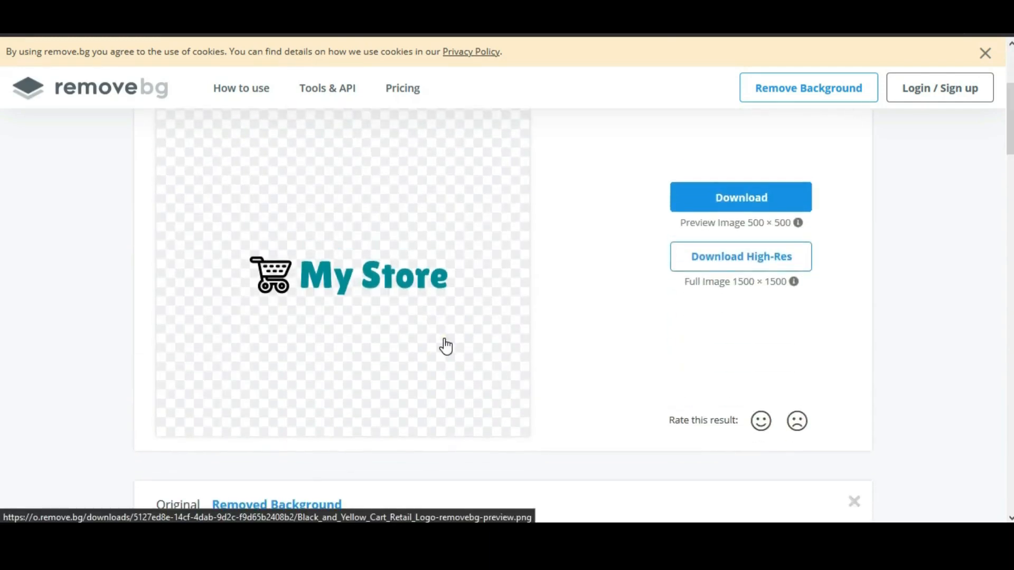
left_click(727, 201)
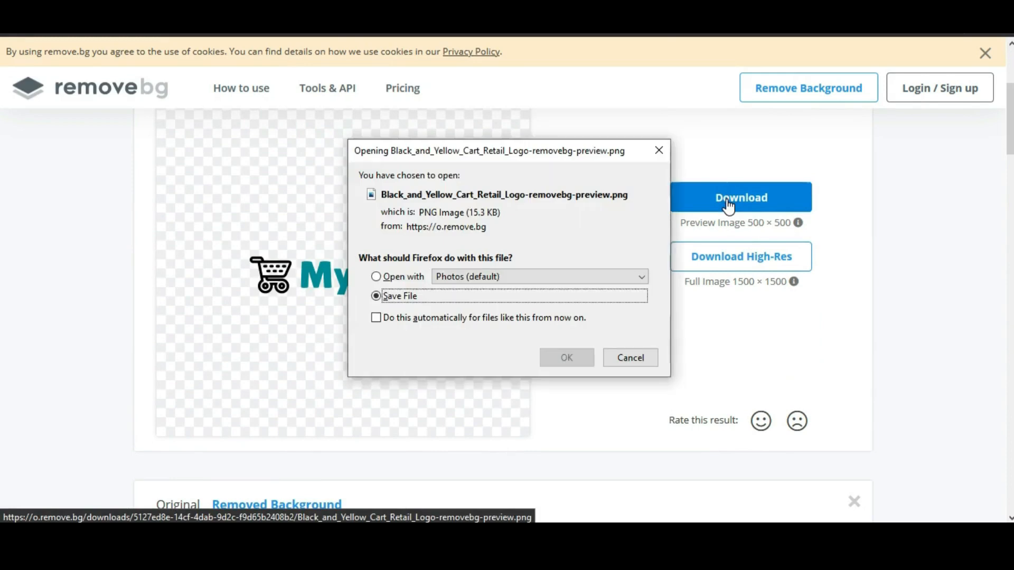
left_click(572, 360)
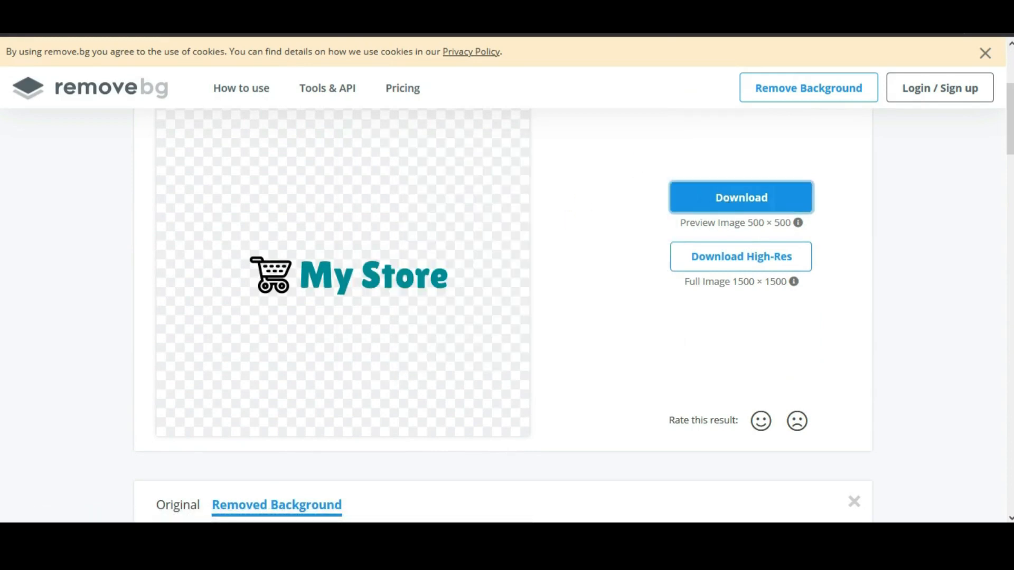
Open resizeimage.net in a new tab and upload the background-removed My Store logo.
key("ctrl+t")
type("res")
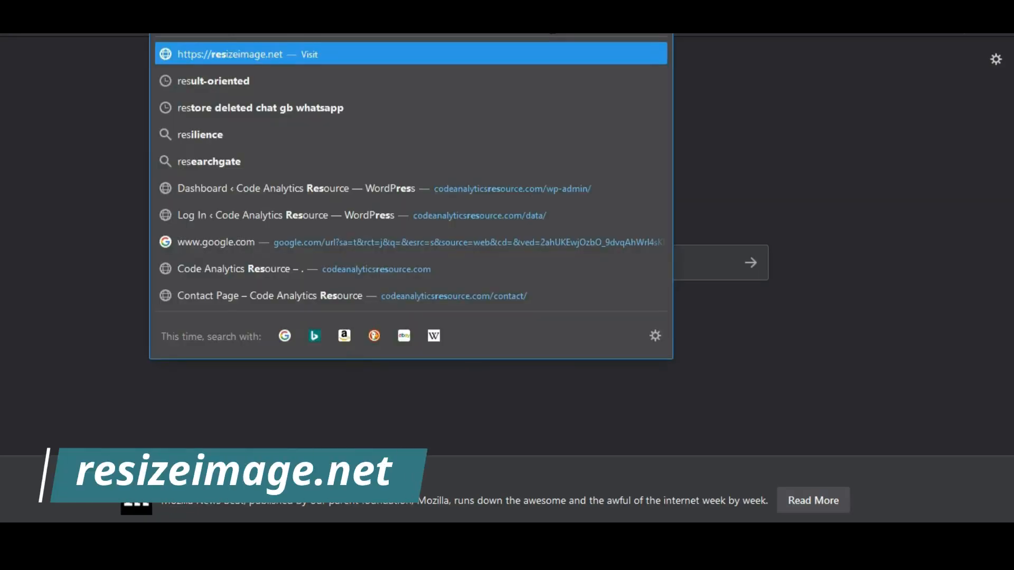
key("Return")
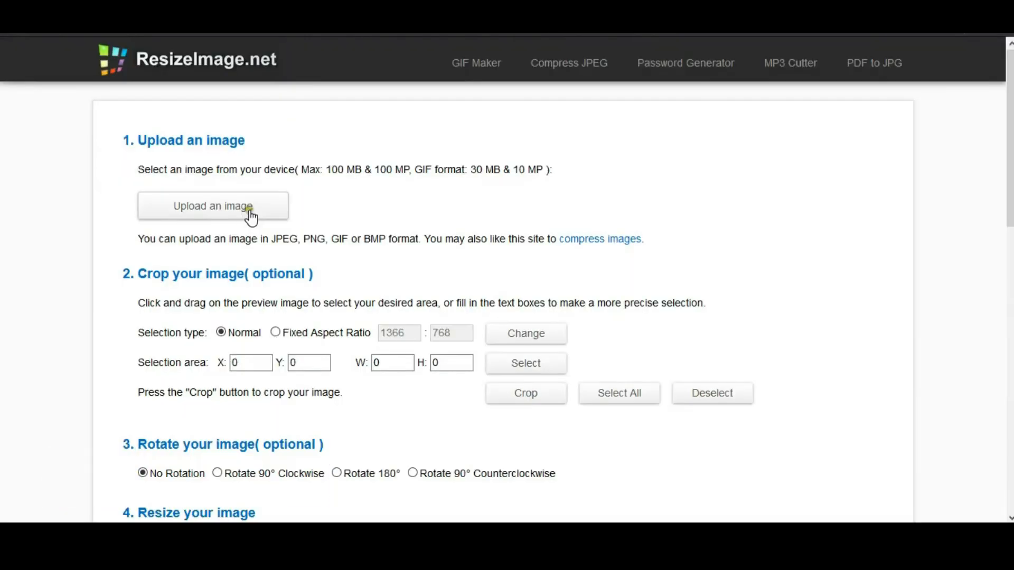
left_click(271, 212)
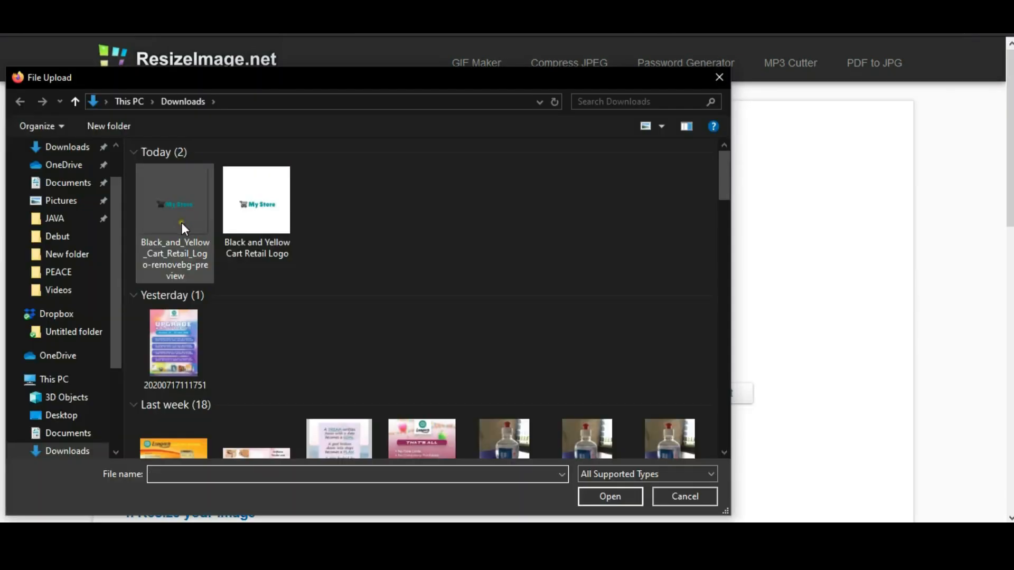
double_click(182, 223)
Crop the image tightly around the My Store logo.
left_click_drag(1010, 147, 1010, 217)
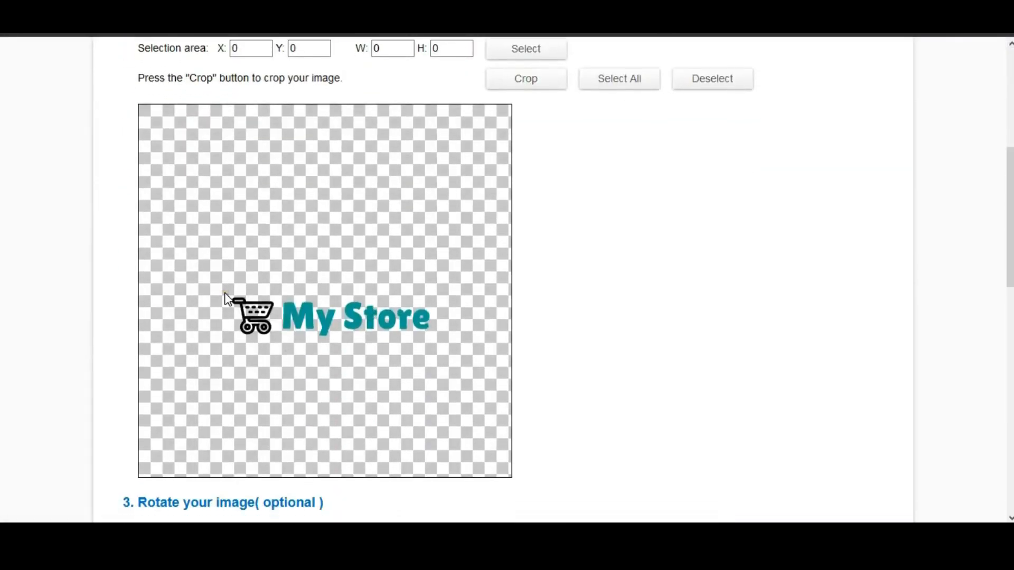
left_click_drag(227, 290, 438, 348)
left_click(537, 85)
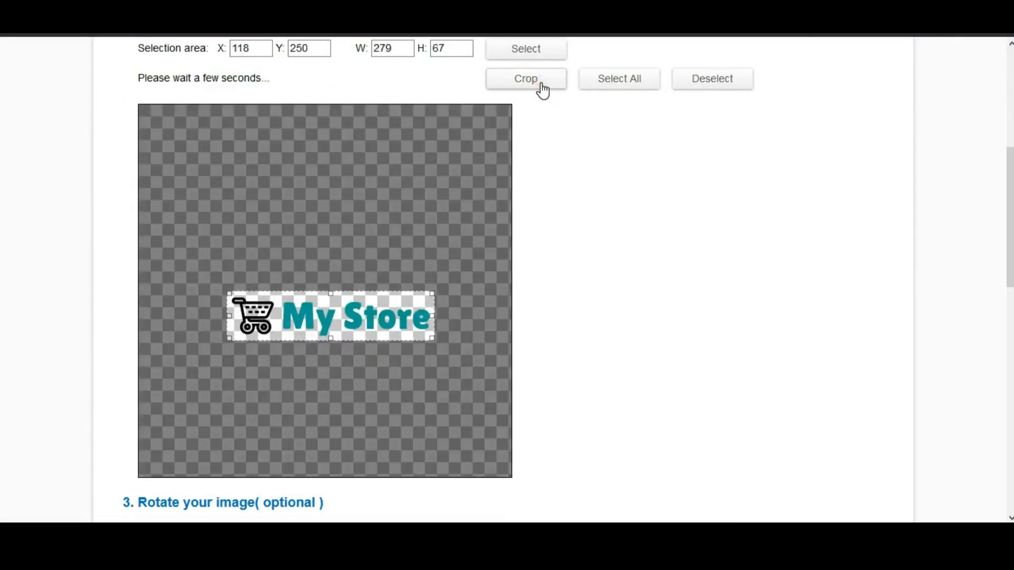
Turn off Keep Aspect Ratio, resize the logo to 117×31 pixels and download the PNG.
left_click(225, 262)
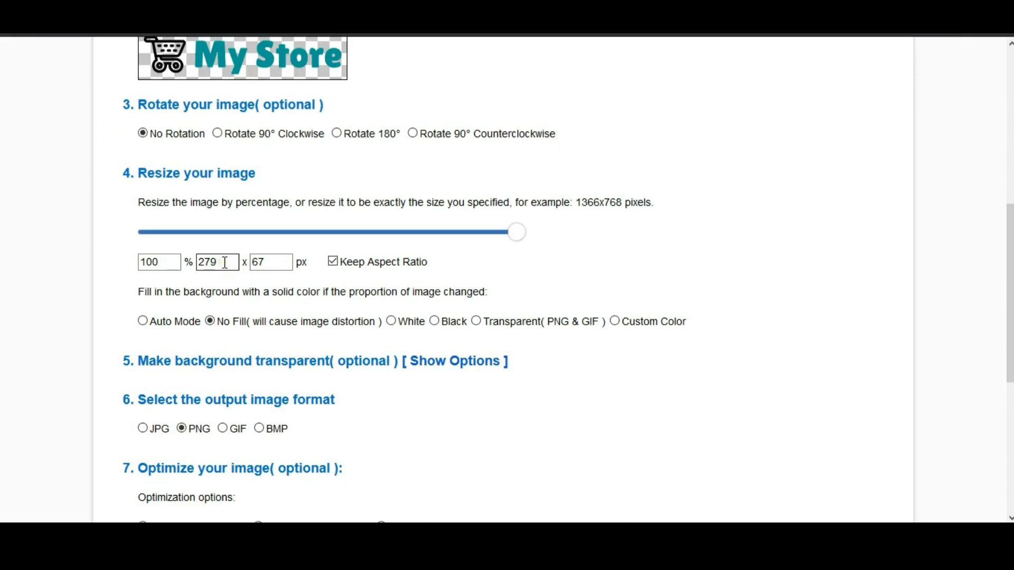
double_click(225, 262)
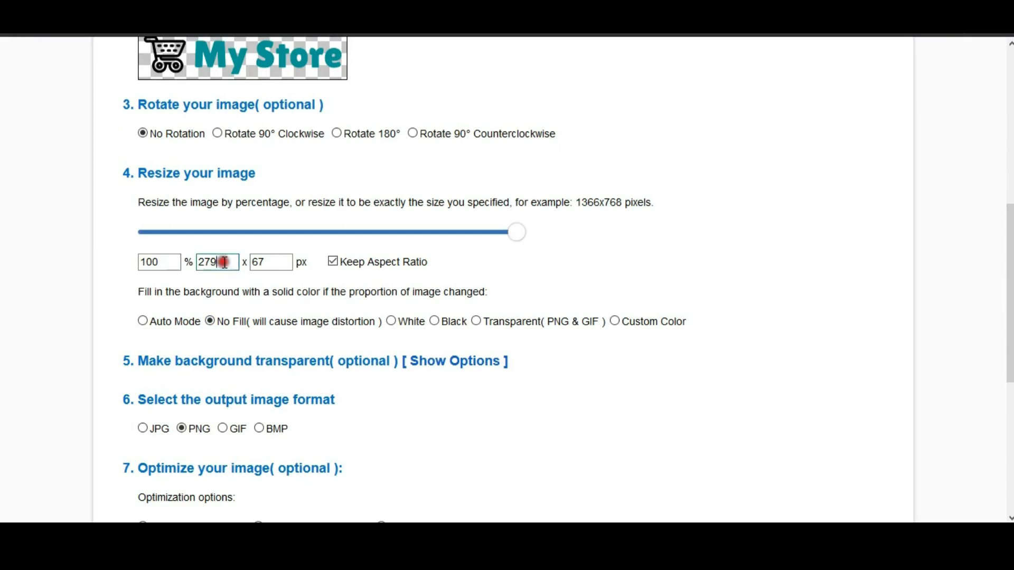
left_click(333, 261)
double_click(223, 262)
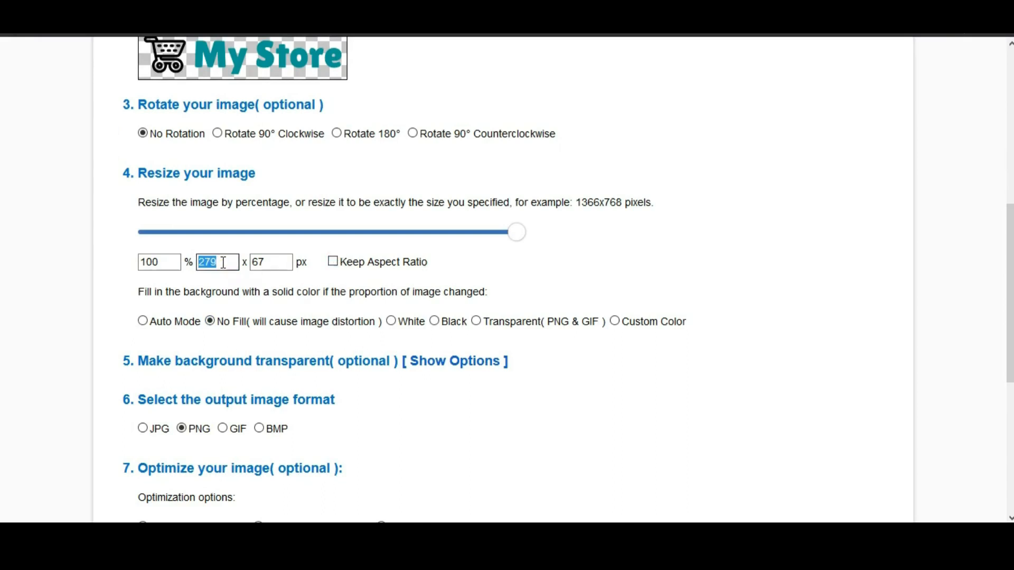
type("117")
key("Tab")
type("3")
scroll(223, 262, "down", 4)
left_click(206, 364)
left_click(206, 365)
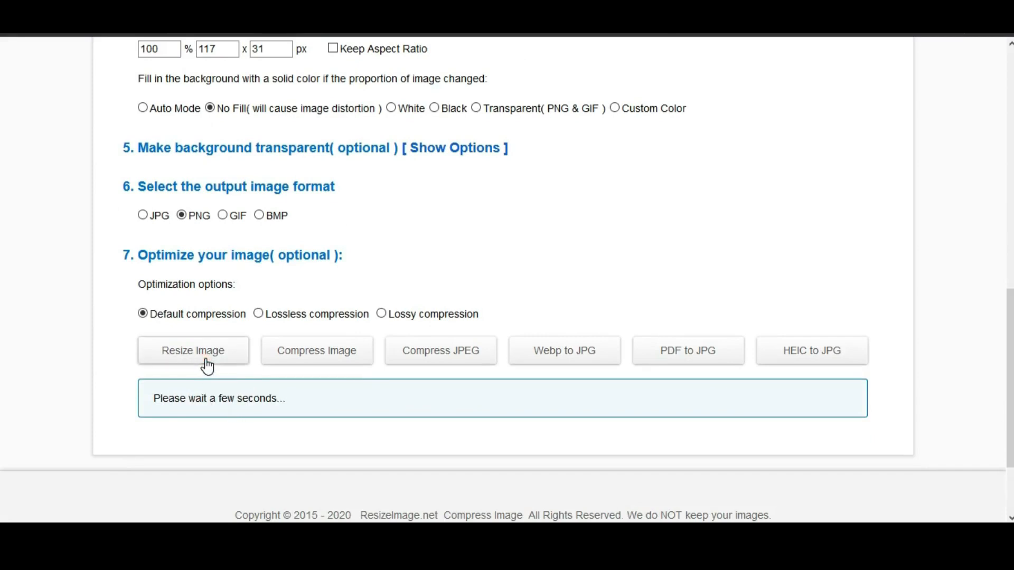
left_click(237, 445)
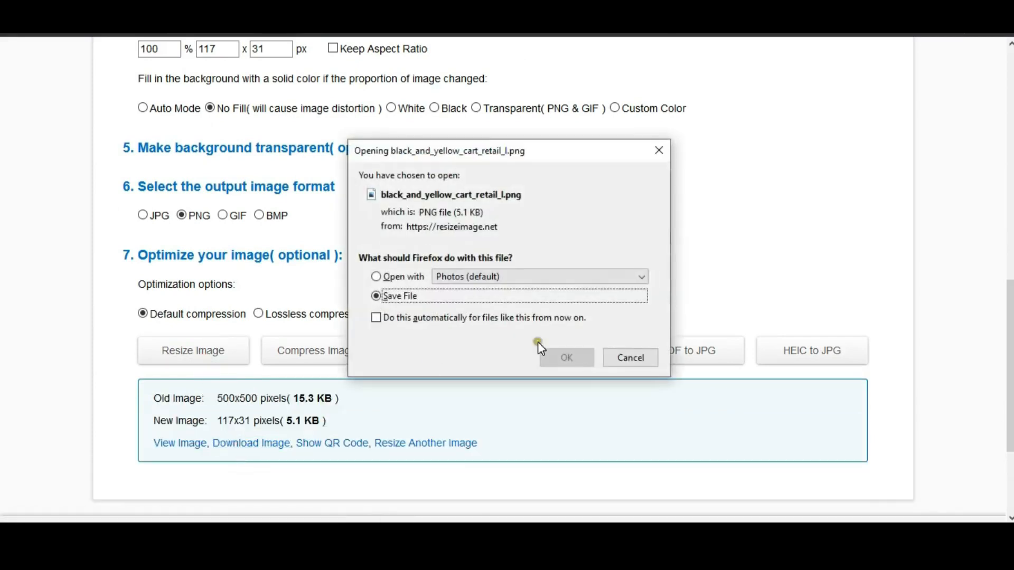
left_click(569, 355)
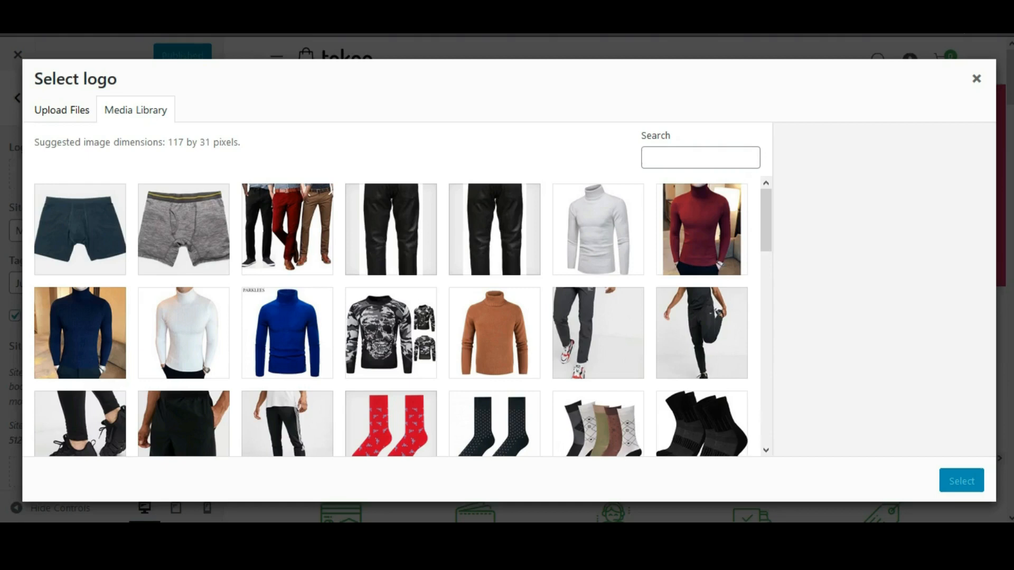
Upload the 117×31 My Store PNG as the site logo, skip cropping, and publish.
left_click(84, 117)
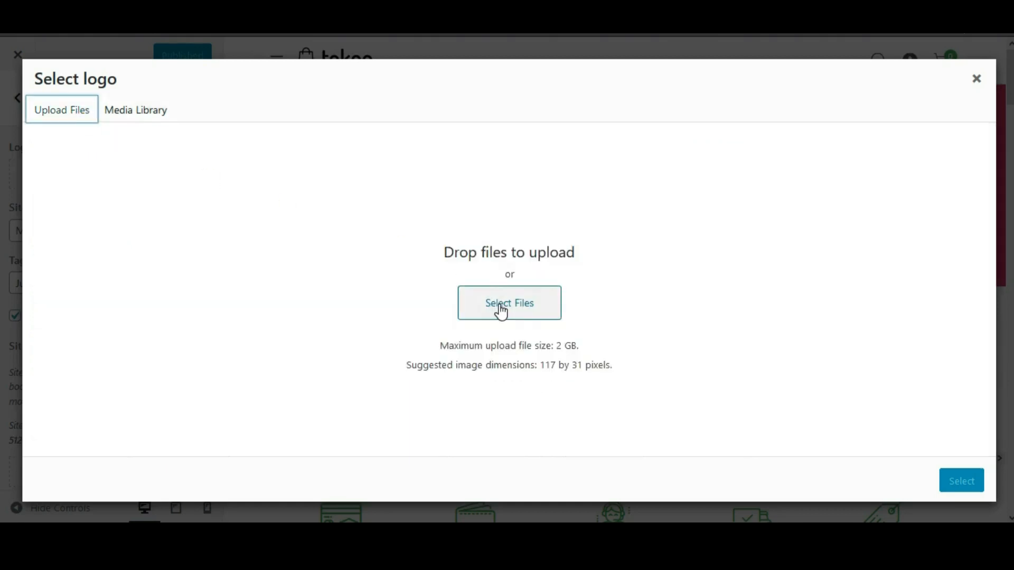
left_click(500, 312)
double_click(180, 235)
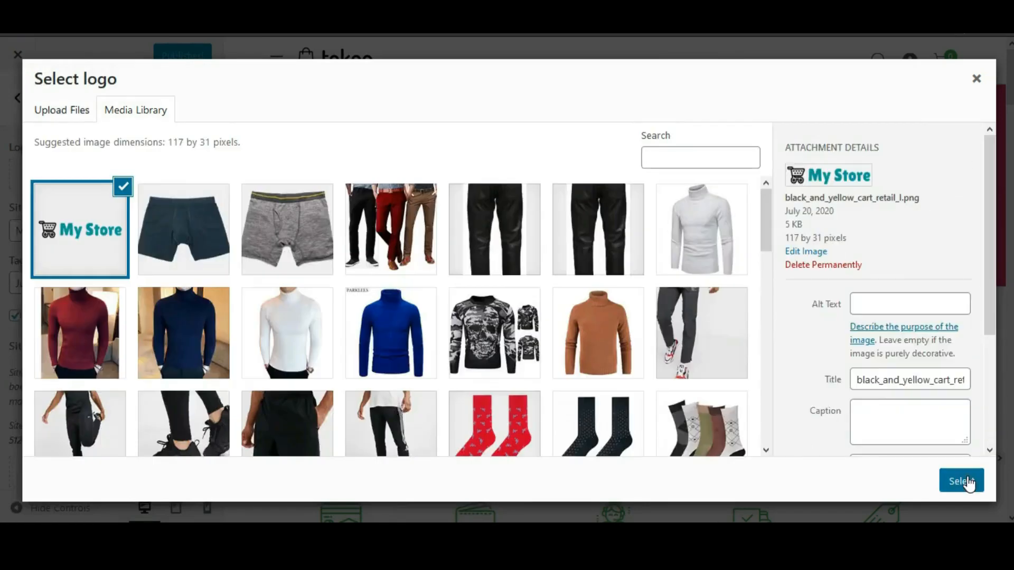
left_click(968, 482)
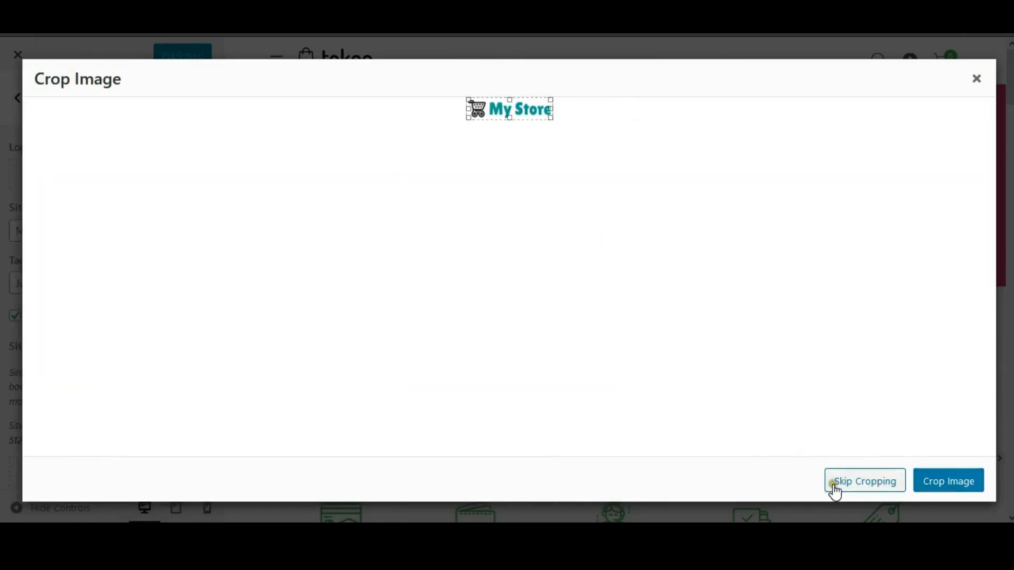
left_click(868, 490)
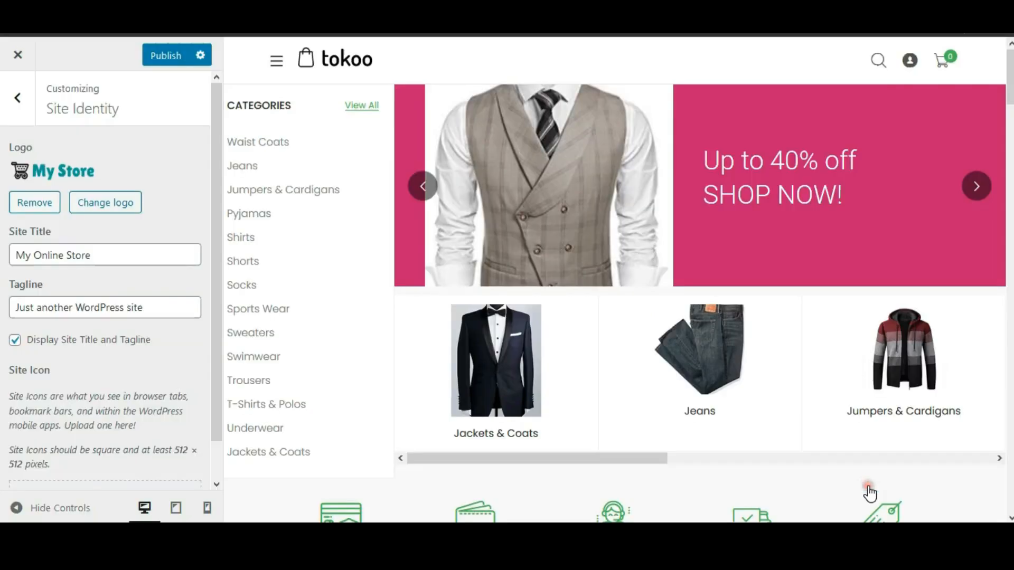
left_click(157, 67)
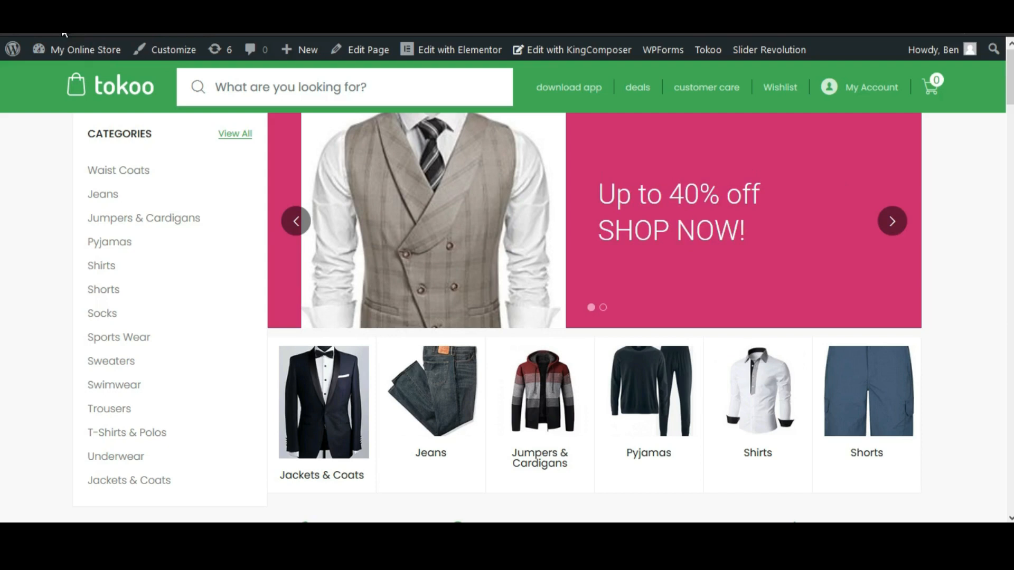
Reload the storefront and scroll to the footer to confirm the new My Store logo appears.
key("F5")
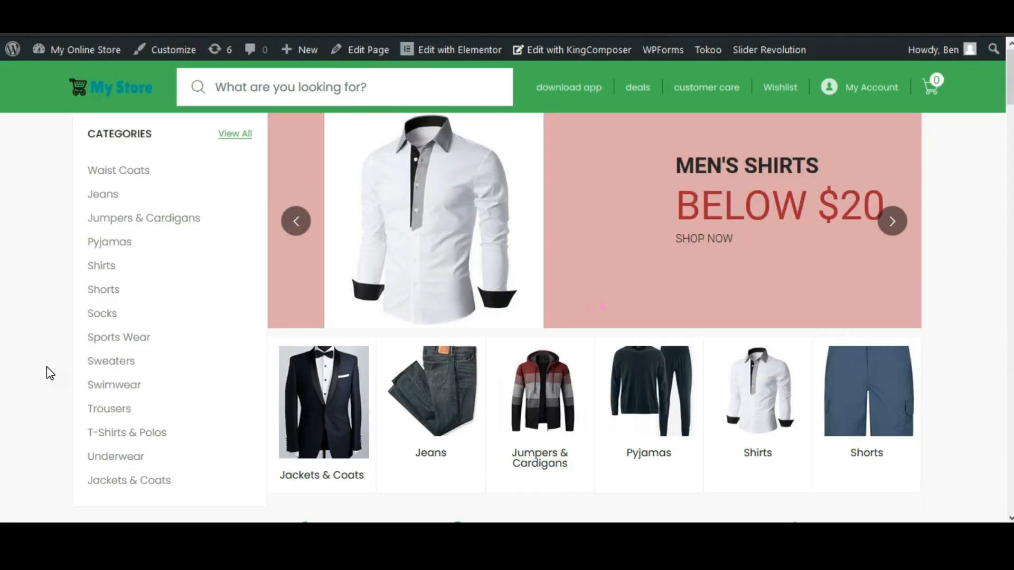
scroll(912, 186, "down", 10)
scroll(912, 186, "up", 4)
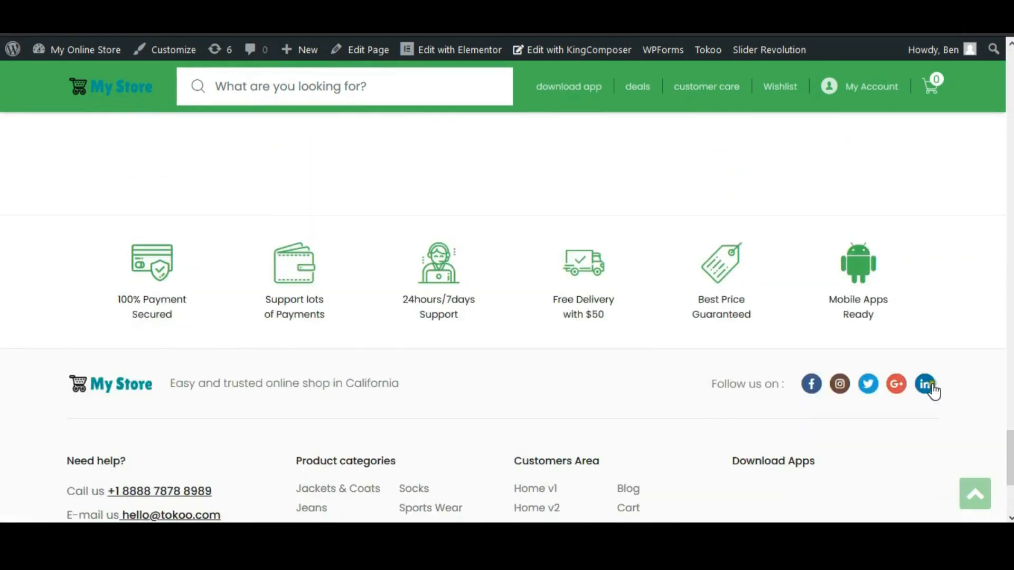
scroll(720, 493, "down", 2)
key("ctrl+a")
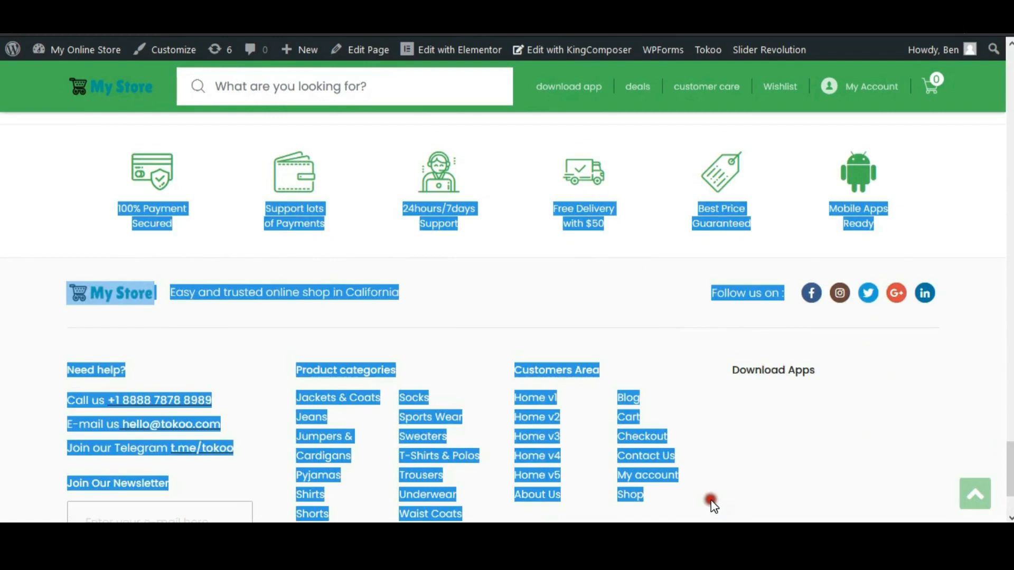
left_click(15, 191)
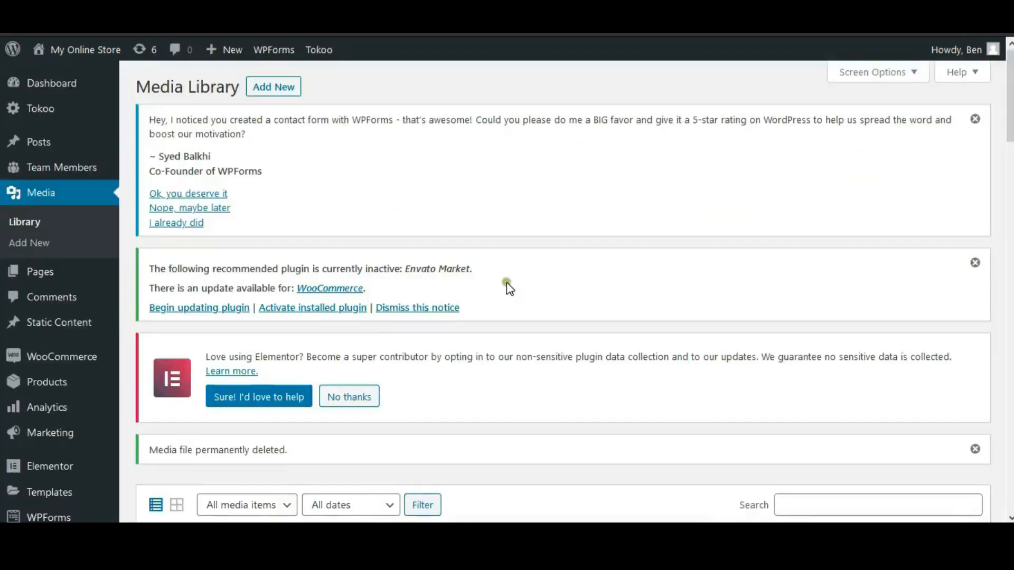
mouse_move(90, 119)
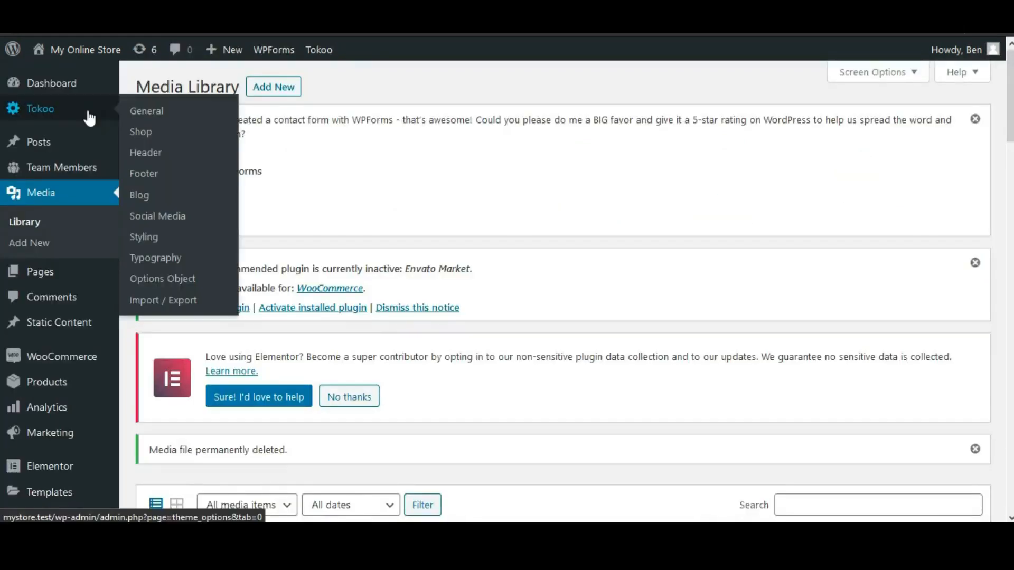
Open the Tokoo Footer options and look over the footer feature captions.
left_click(153, 180)
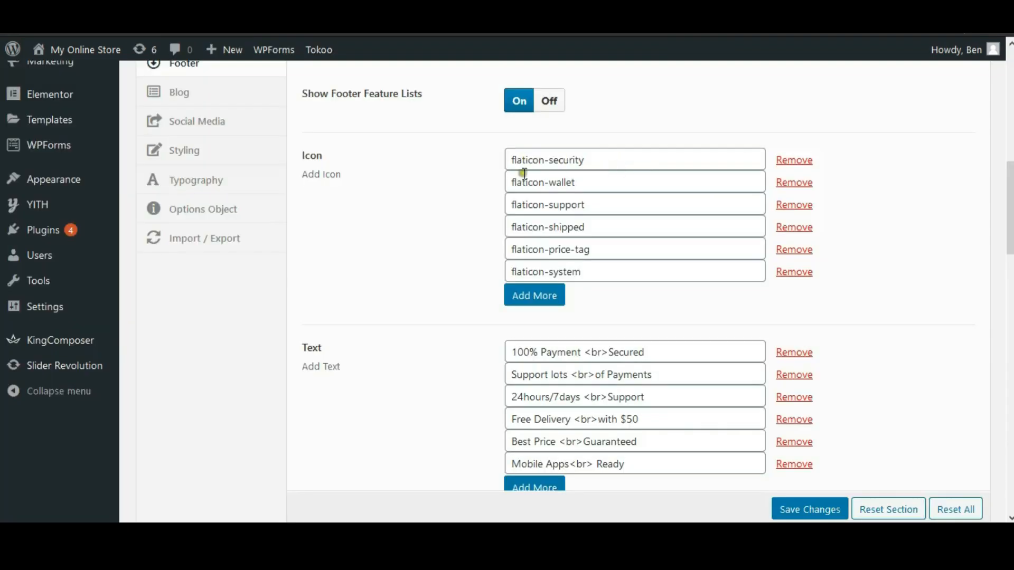
scroll(626, 292, "down", 1)
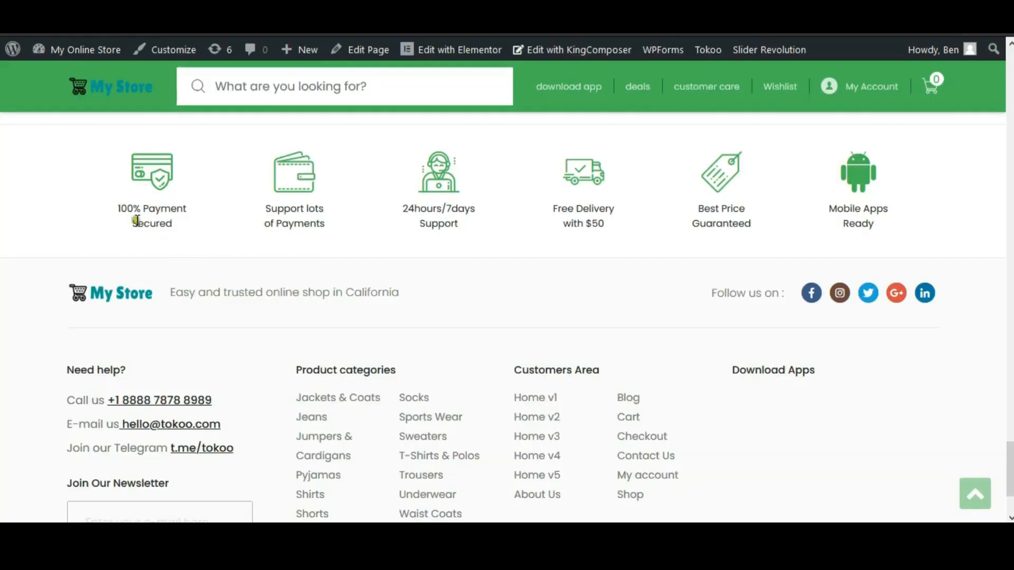
left_click_drag(120, 209, 191, 228)
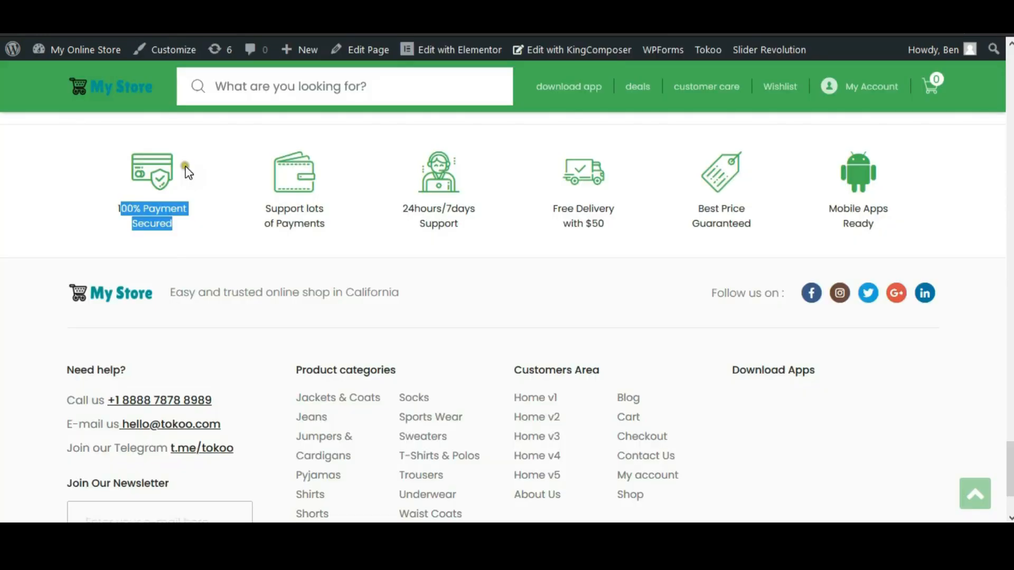
left_click(183, 226)
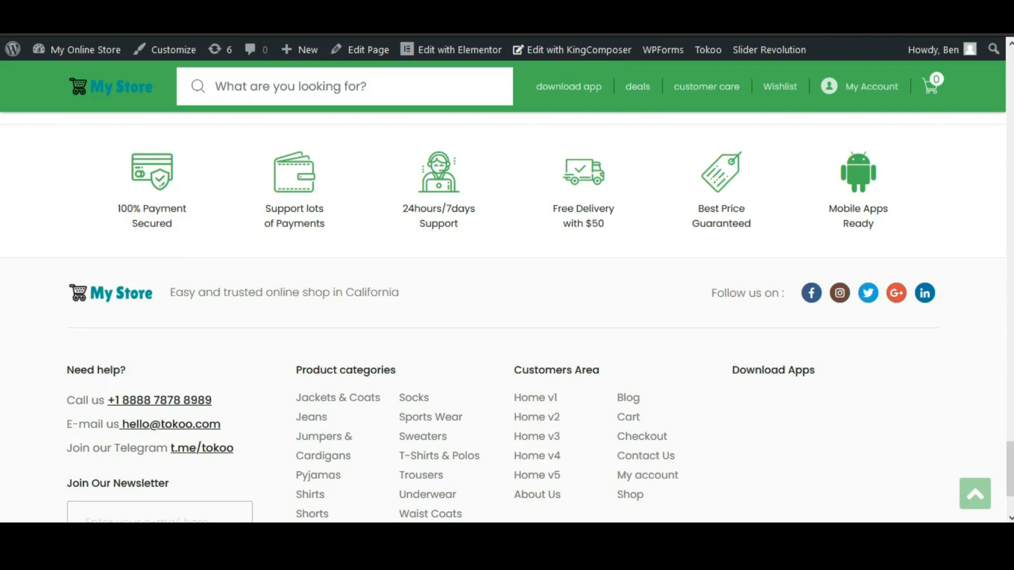
left_click(174, 246)
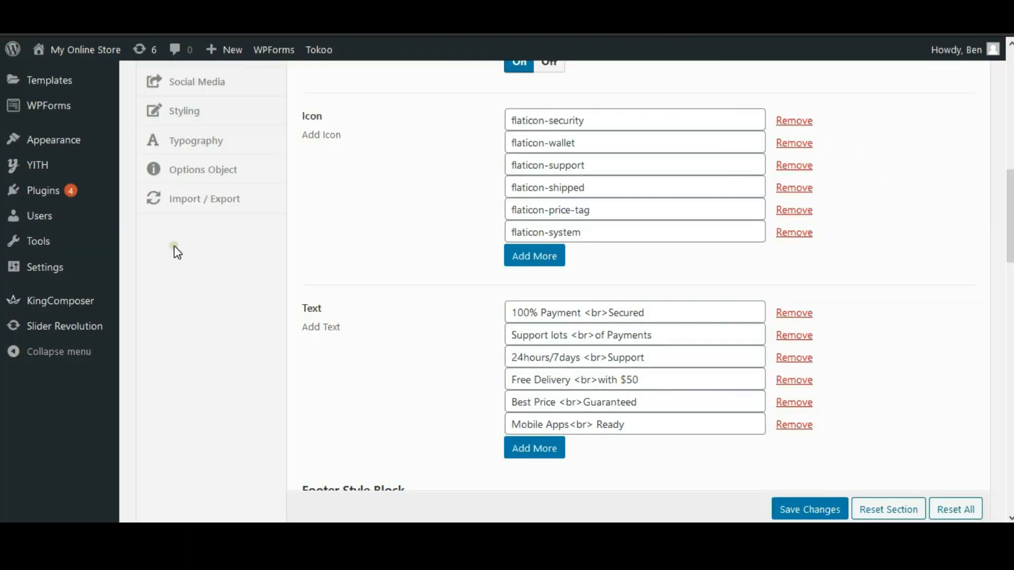
left_click(740, 109)
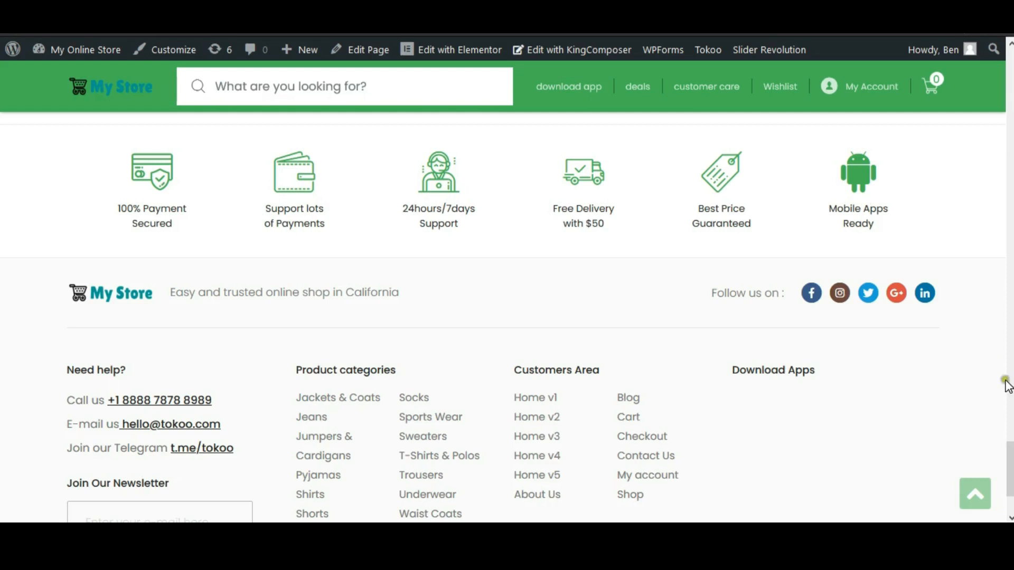
left_click_drag(1010, 483, 1009, 101)
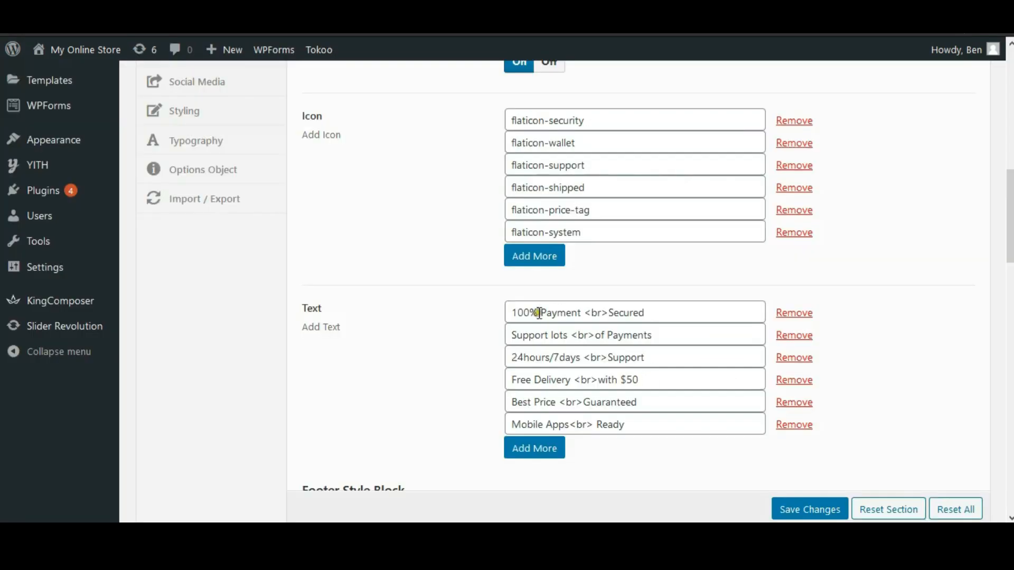
double_click(642, 315)
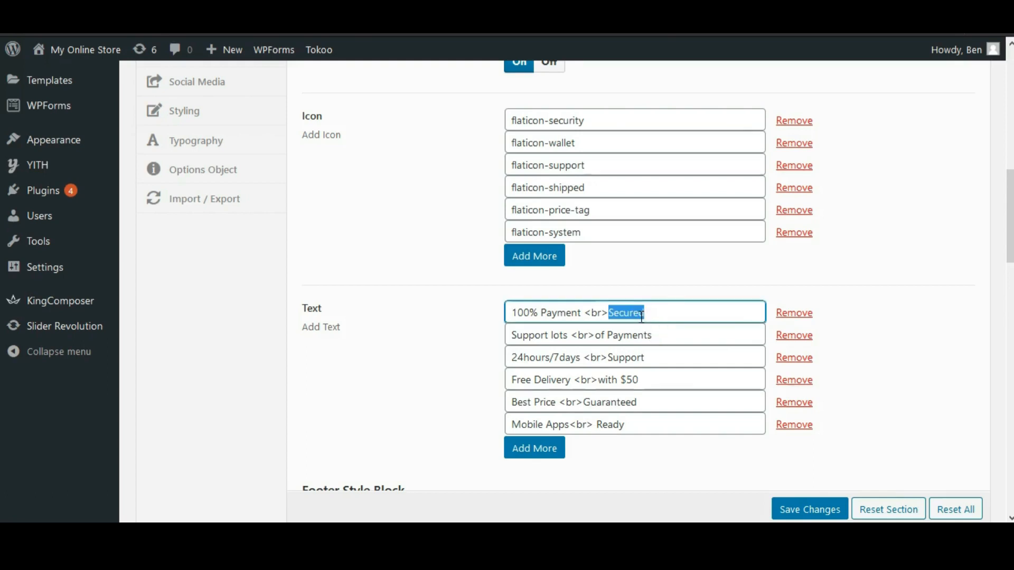
scroll(607, 370, "down", 1)
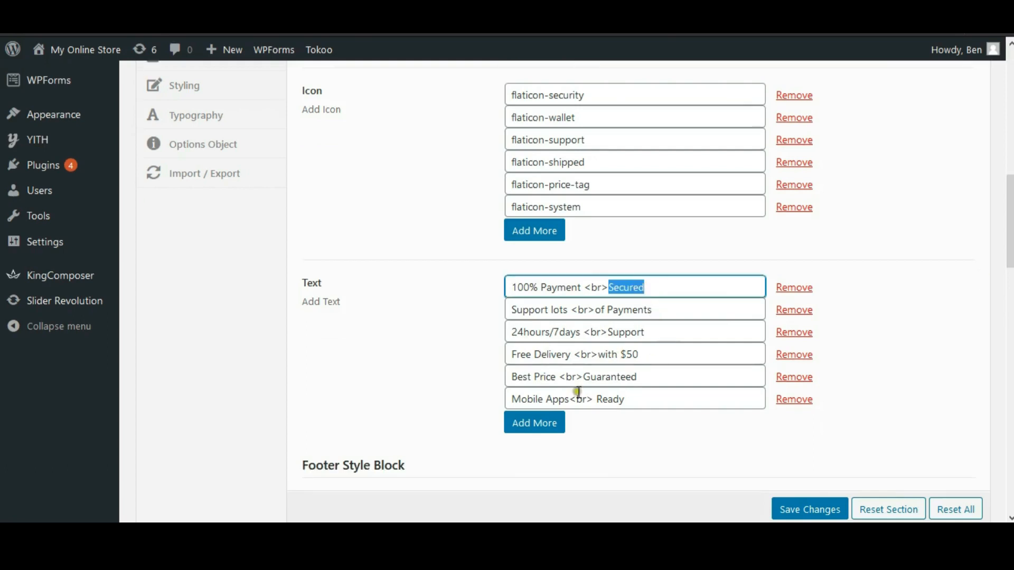
left_click(634, 413)
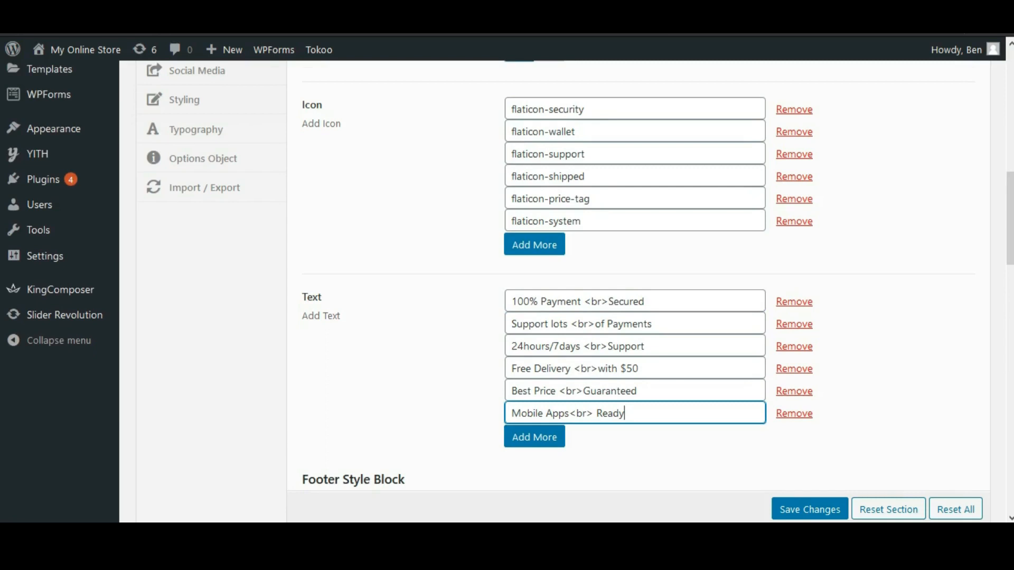
Remove the empty icon row and the Mobile Apps Ready entry, then save.
left_click(794, 223)
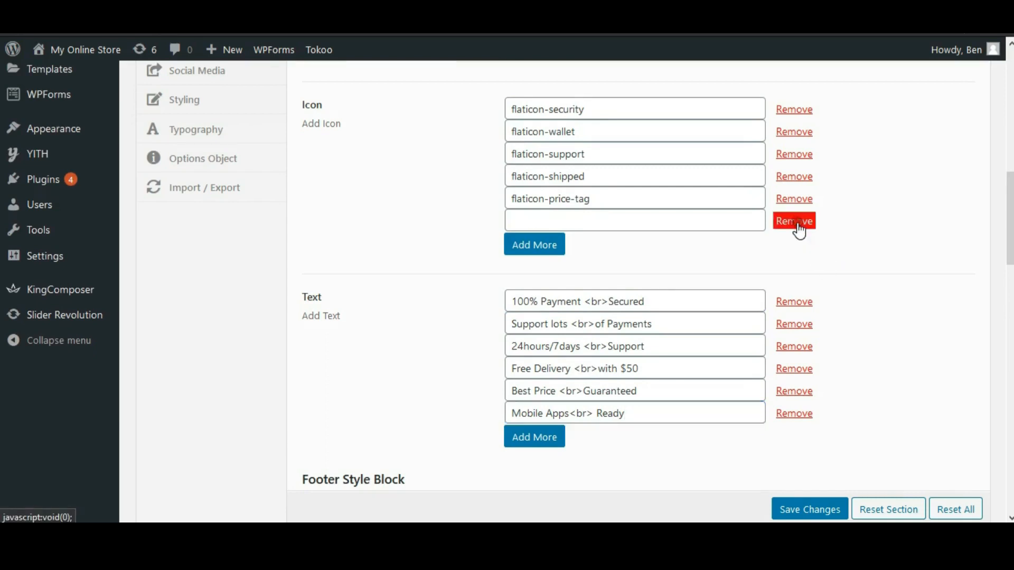
left_click(802, 393)
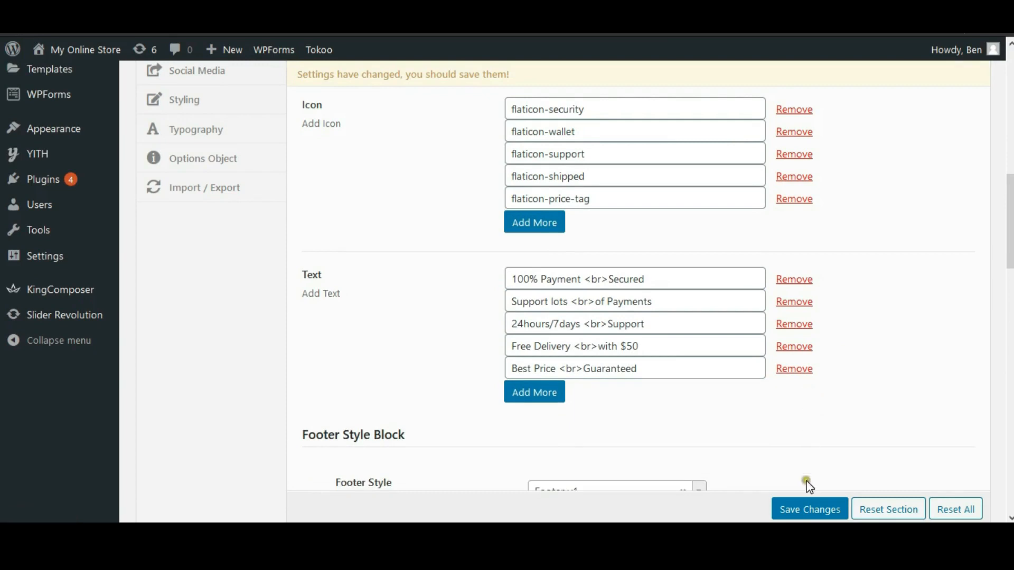
left_click(807, 510)
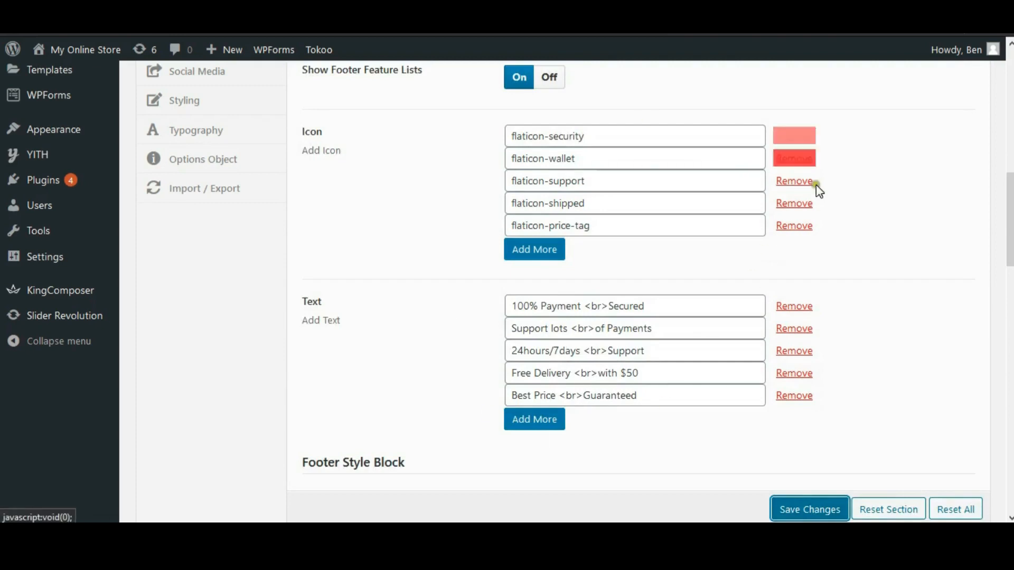
Check that the storefront footer now lists 100% Payment Secured through Best Price Guaranteed.
scroll(858, 370, "down", 1)
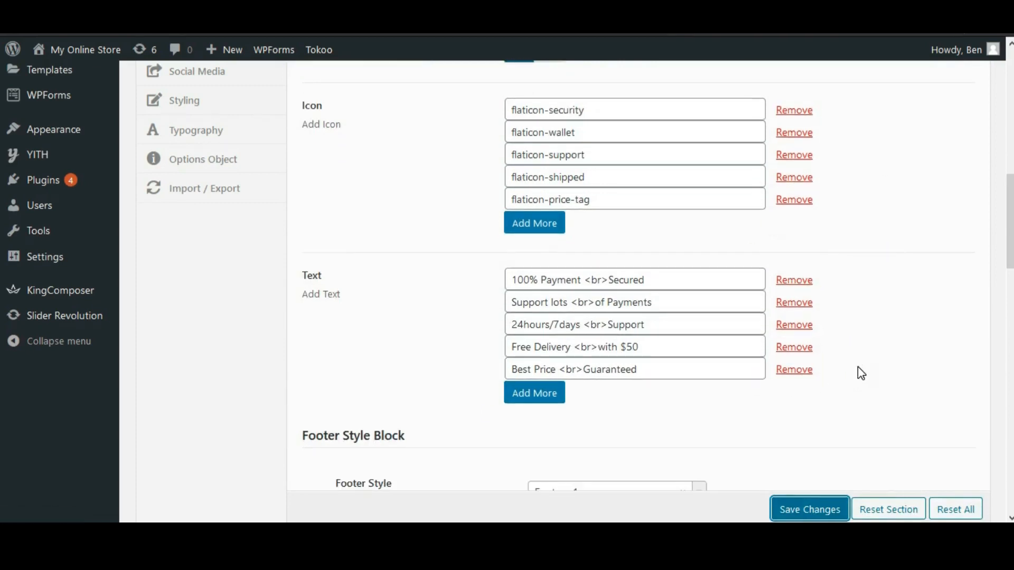
key("ctrl+Tab")
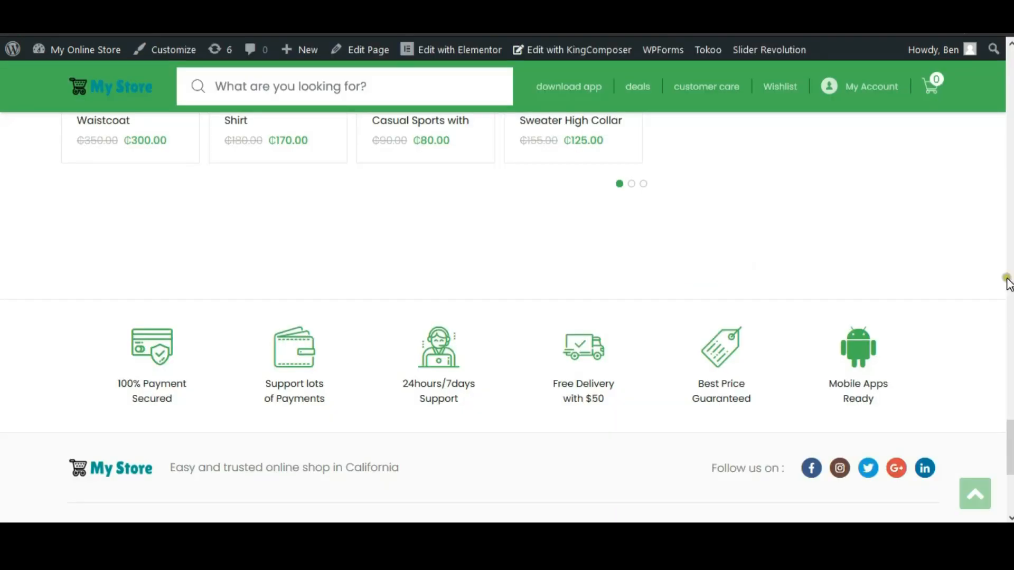
left_click_drag(1011, 448, 1011, 417)
left_click_drag(27, 260, 920, 286)
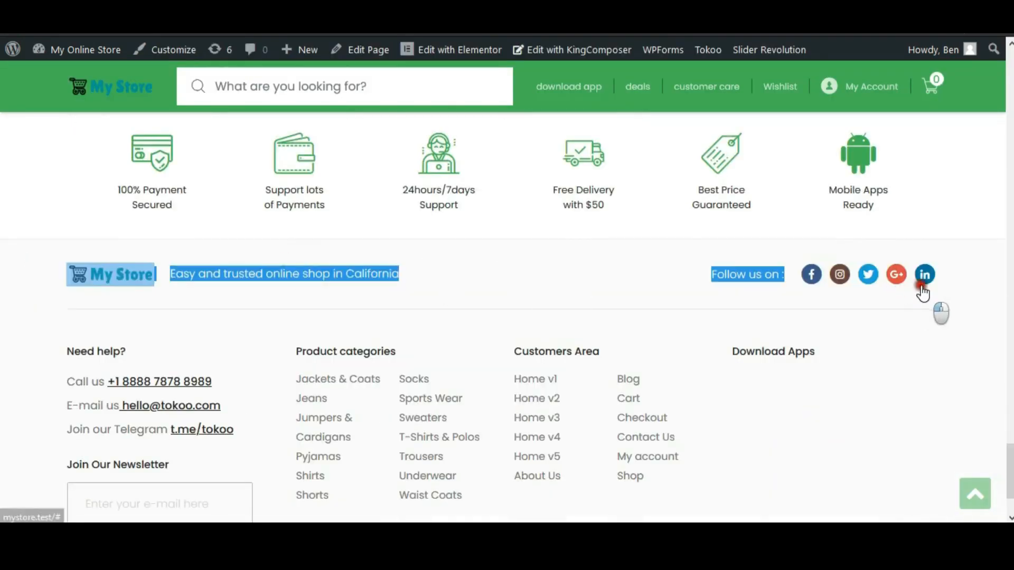
left_click(949, 281)
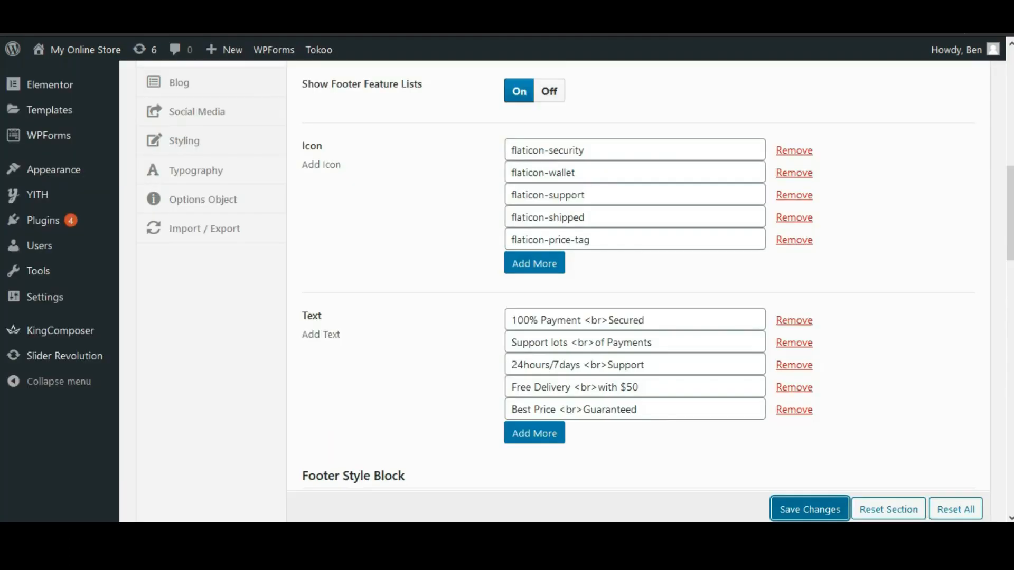
Review the footer style choices and the storefront footer tagline without changing anything.
scroll(624, 245, "down", 7)
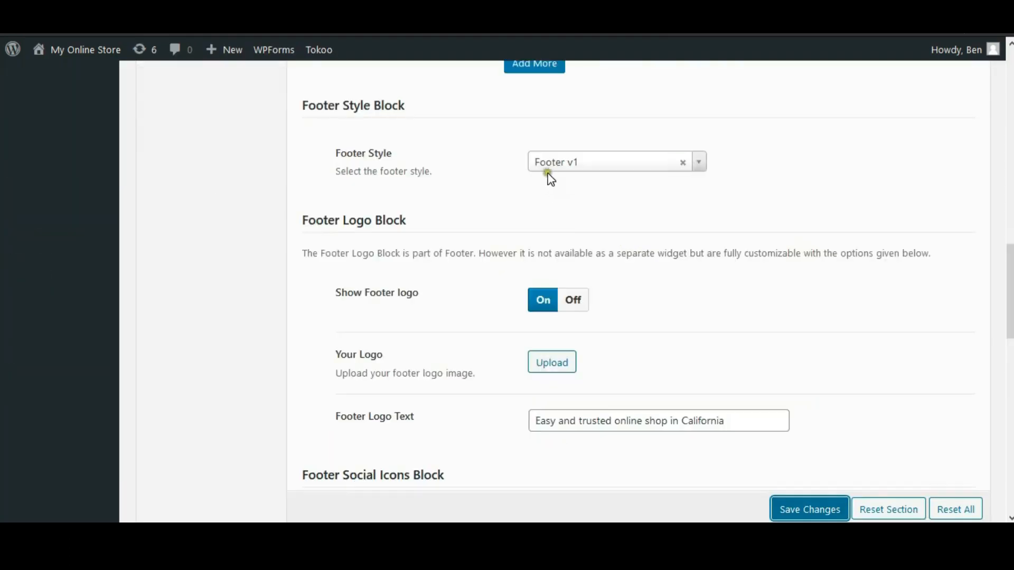
left_click(604, 168)
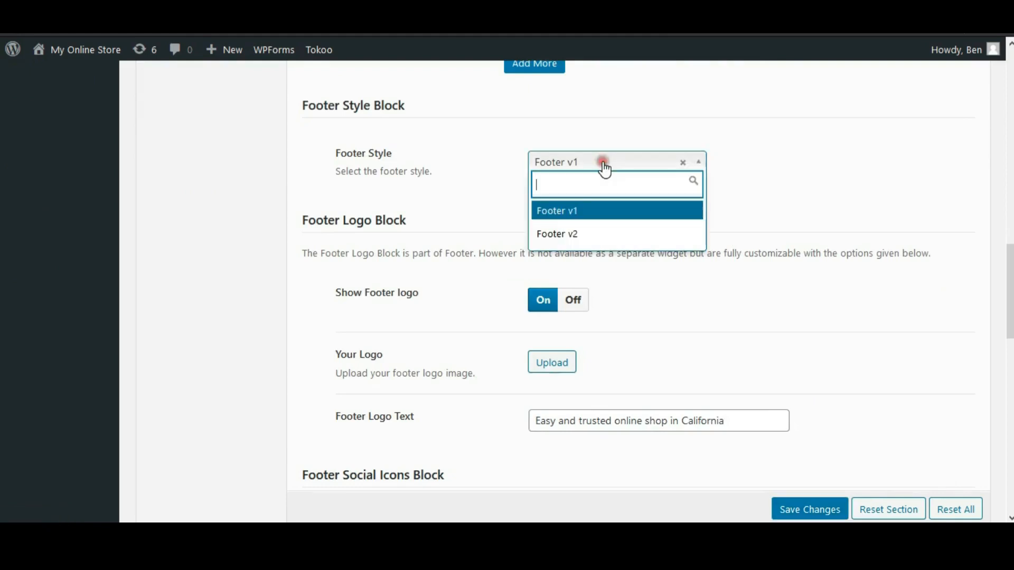
left_click(817, 194)
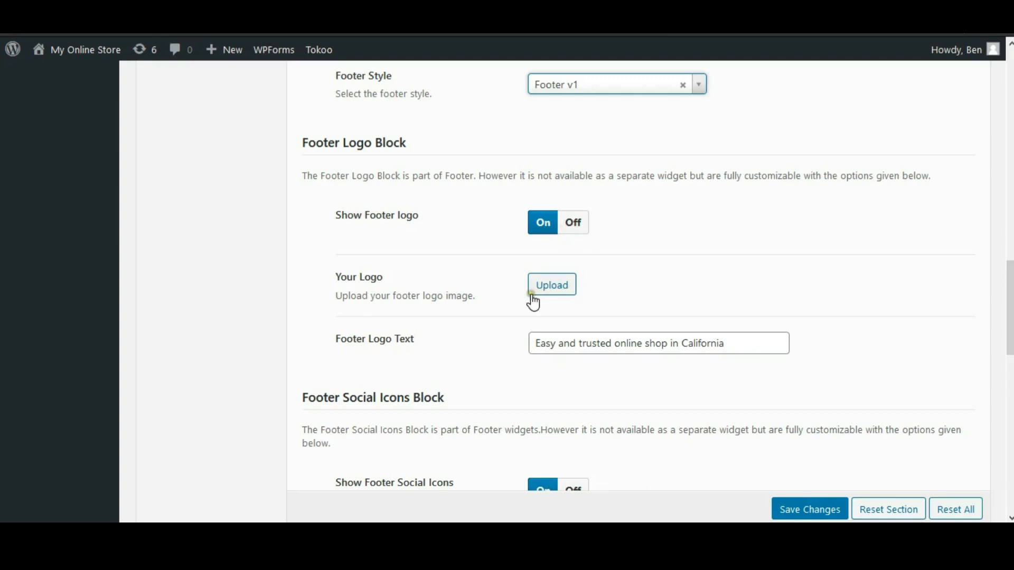
left_click(553, 286)
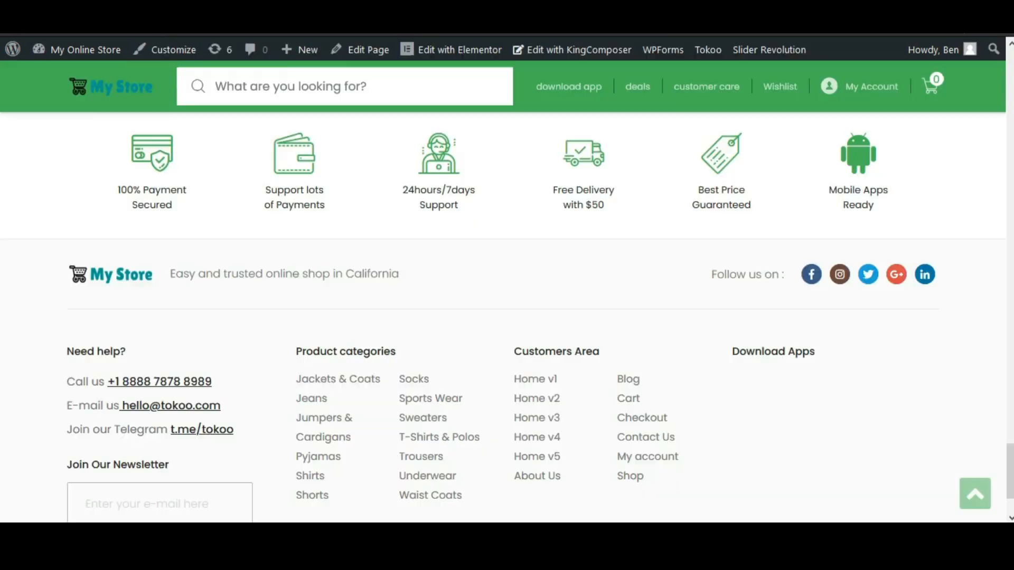
left_click_drag(170, 270, 447, 288)
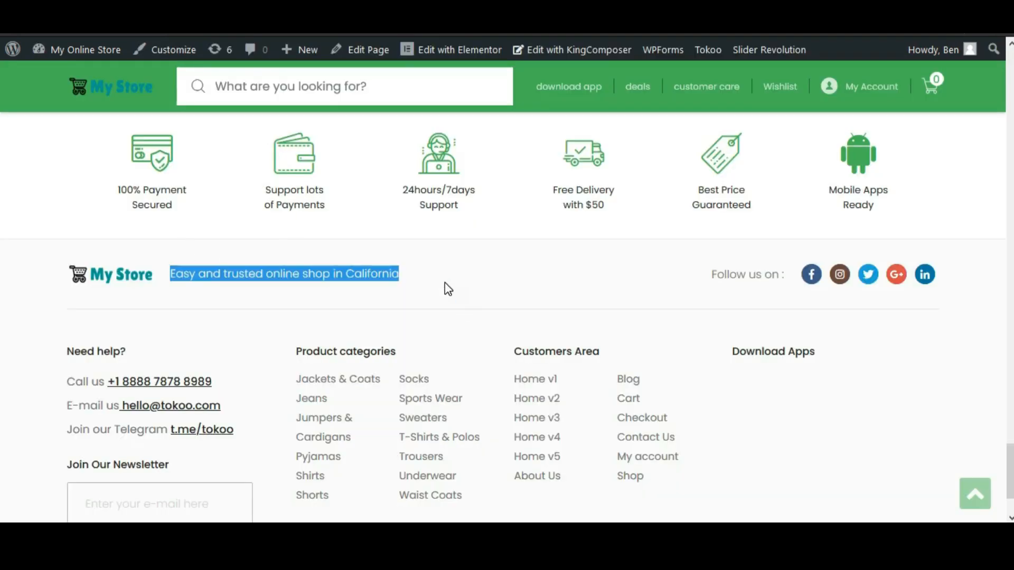
left_click(303, 285)
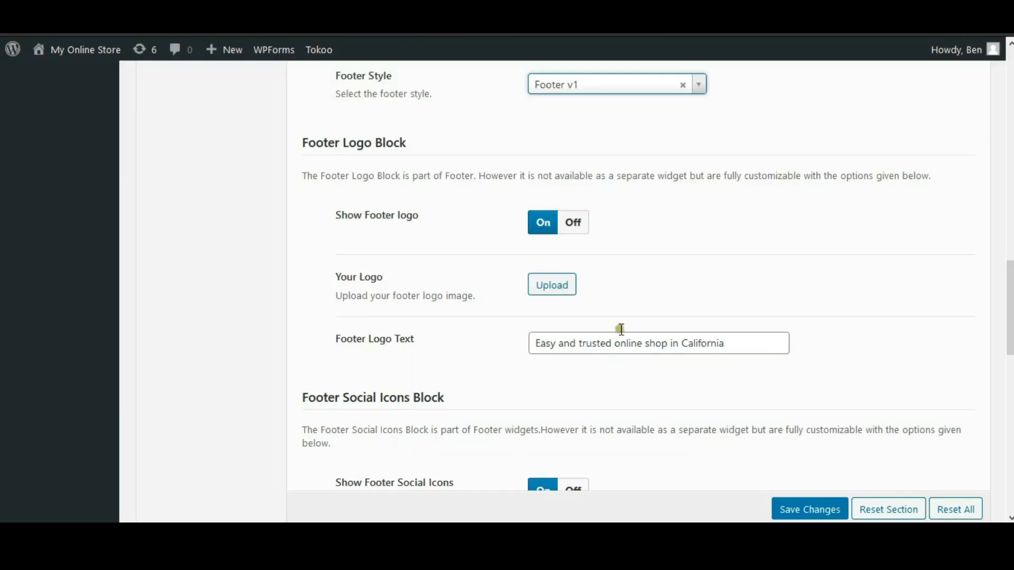
Delete " in California" from the Footer Logo Text field and save the footer settings.
left_click(734, 347)
key("BackSpace")
key("BackSpace")
key("BackSpace")
key("BackSpace")
key("BackSpace")
key("BackSpace")
key("BackSpace")
key("BackSpace")
key("BackSpace")
key("BackSpace")
key("BackSpace")
key("BackSpace")
key("BackSpace")
key("BackSpace")
scroll(733, 346, "down", 4)
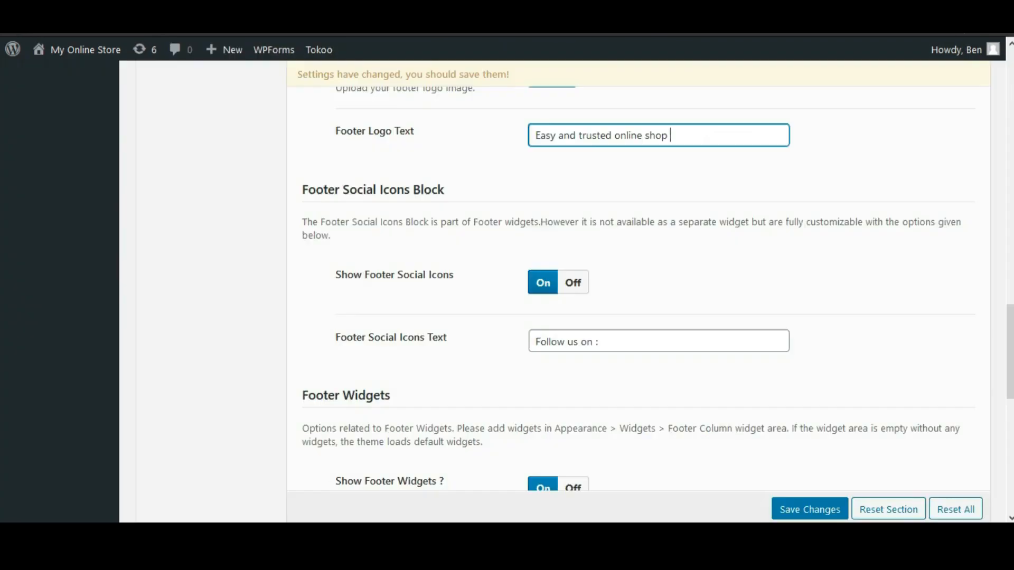
scroll(637, 290, "down", 3)
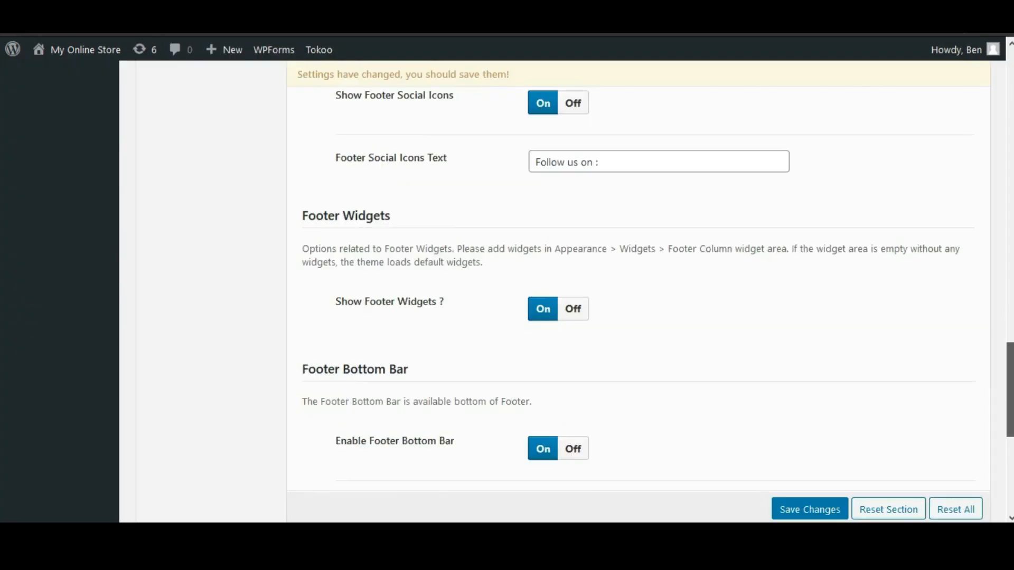
scroll(638, 290, "down", 1)
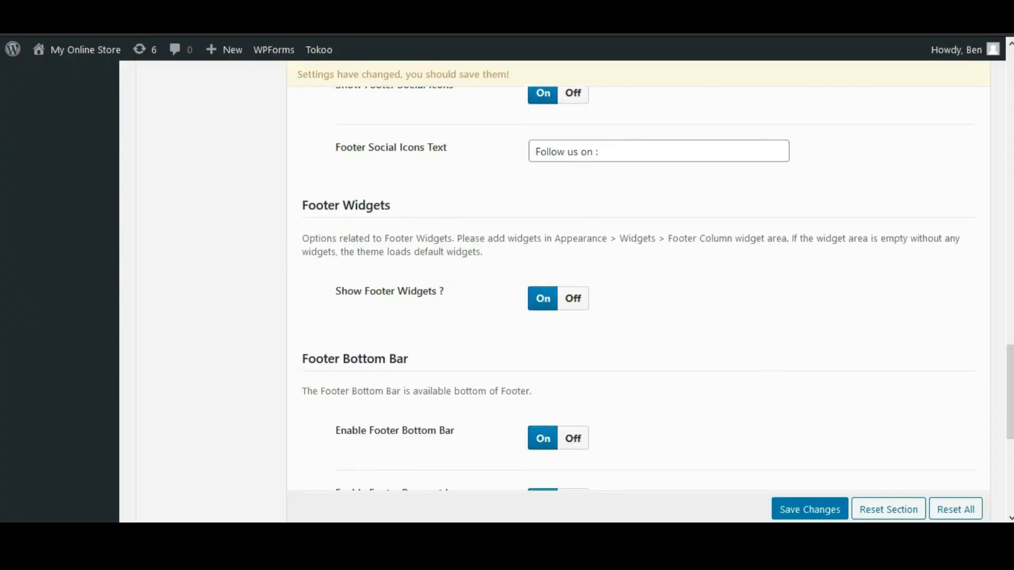
scroll(476, 317, "down", 1)
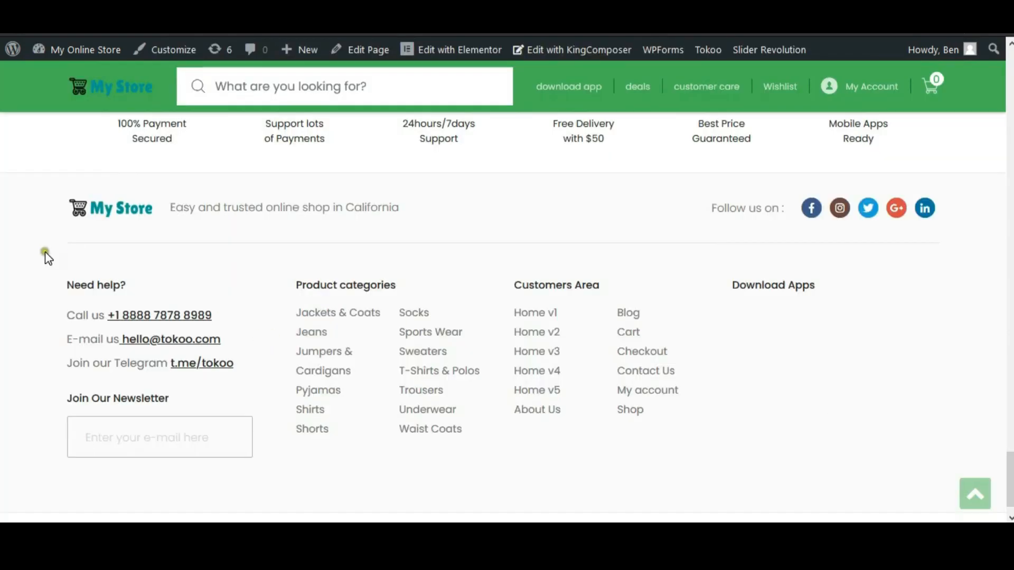
left_click_drag(152, 272, 717, 423)
left_click(165, 278)
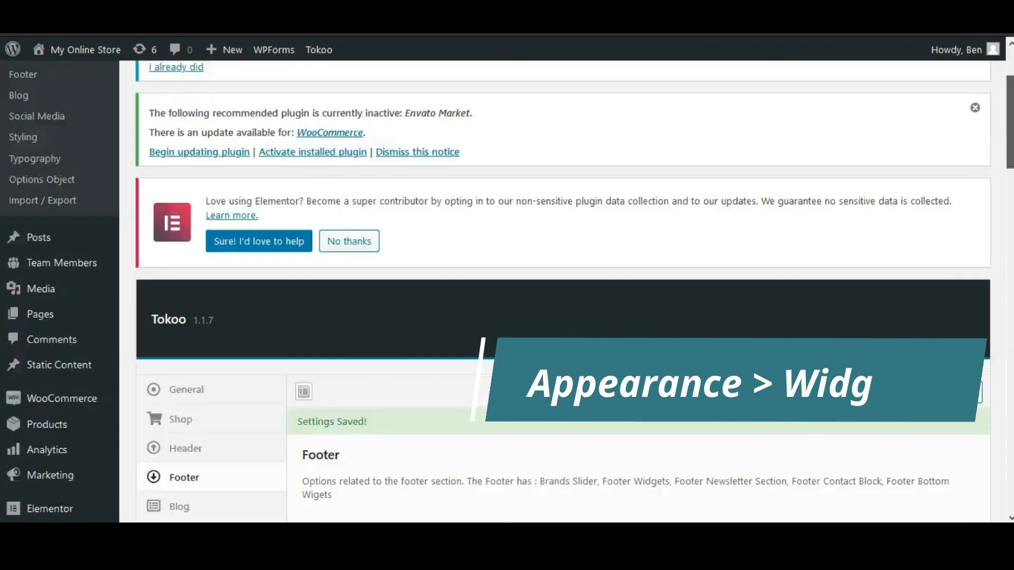
scroll(562, 290, "down", 3)
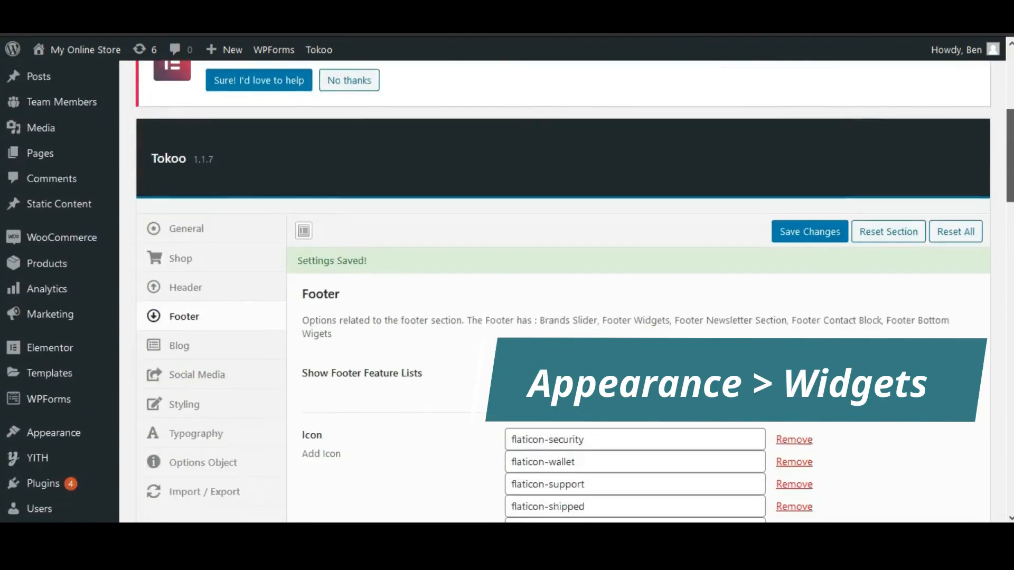
Go to Appearance > Widgets and expand the Footer Column 1 widget area.
mouse_move(84, 416)
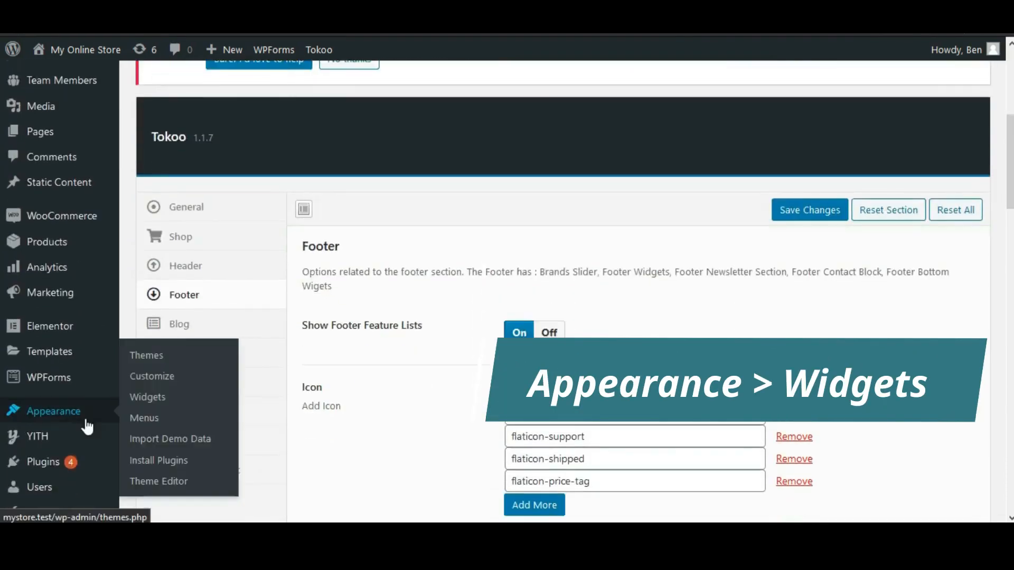
left_click(147, 397)
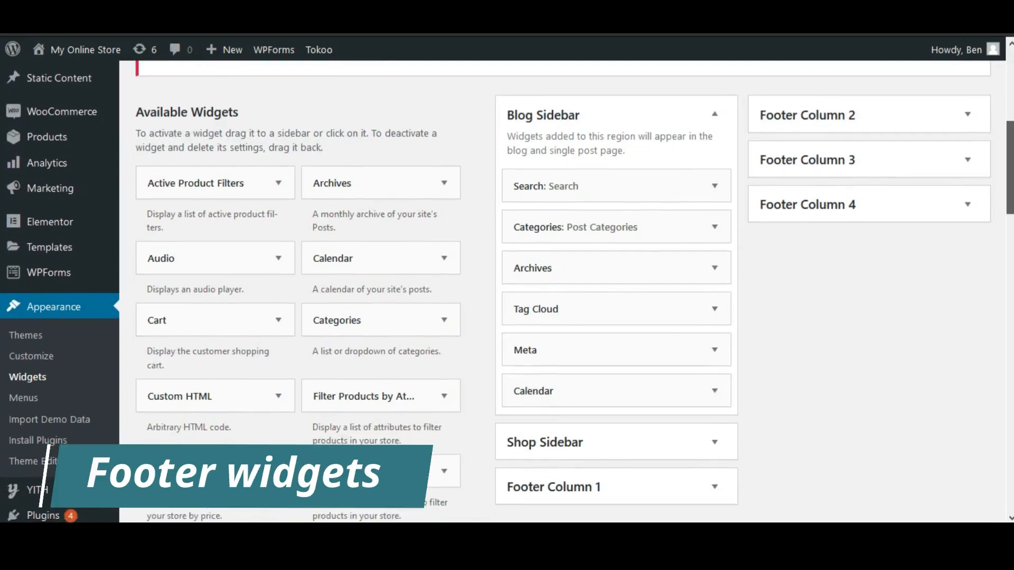
scroll(808, 290, "down", 4)
left_click(724, 302)
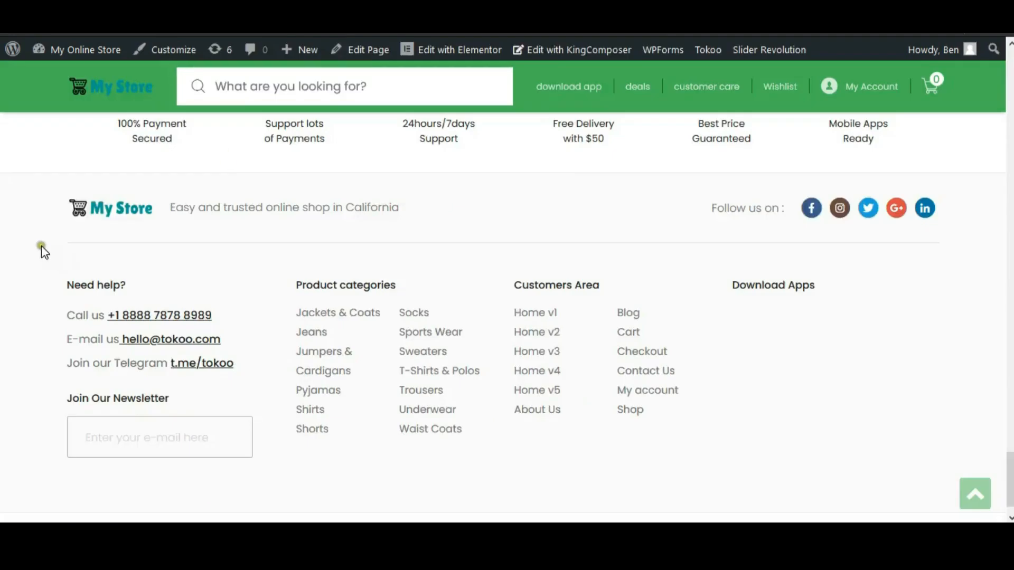
left_click_drag(41, 246, 258, 412)
left_click(70, 319)
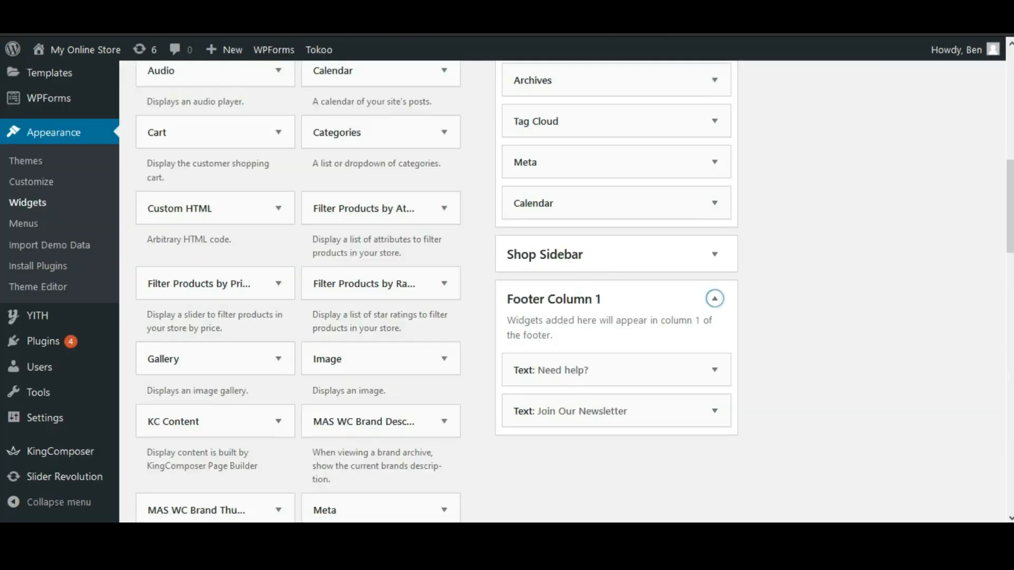
scroll(507, 290, "up", 5)
scroll(507, 291, "down", 8)
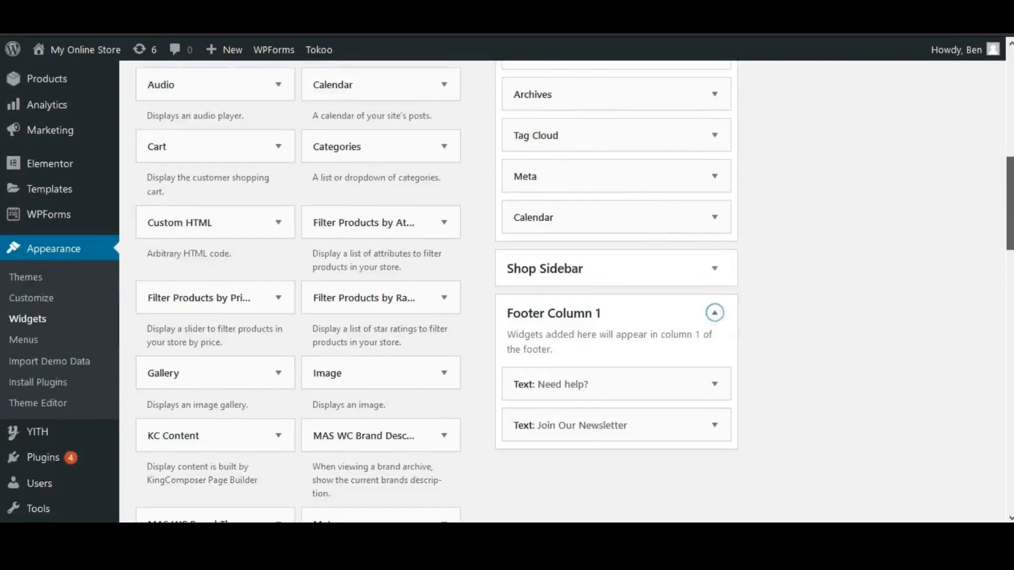
left_click_drag(1010, 239, 1010, 236)
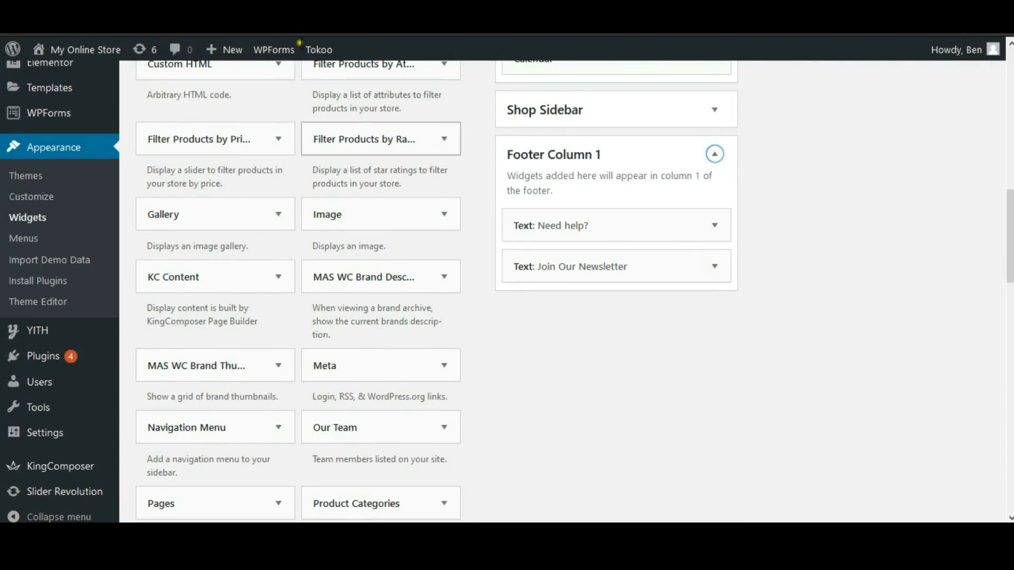
Delete the Join our Telegram line from the Need help? text widget and save it.
left_click(715, 224)
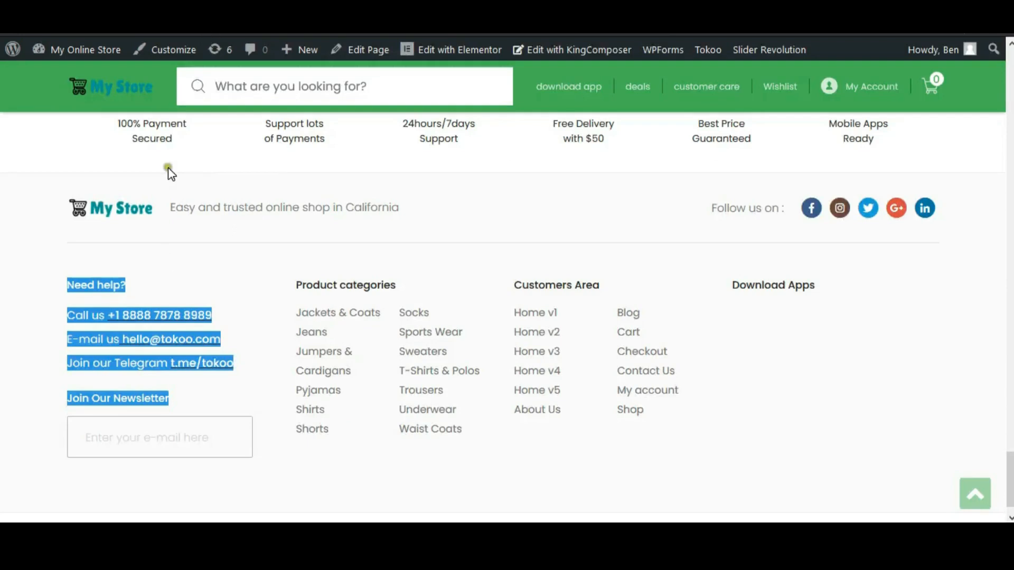
left_click(164, 279)
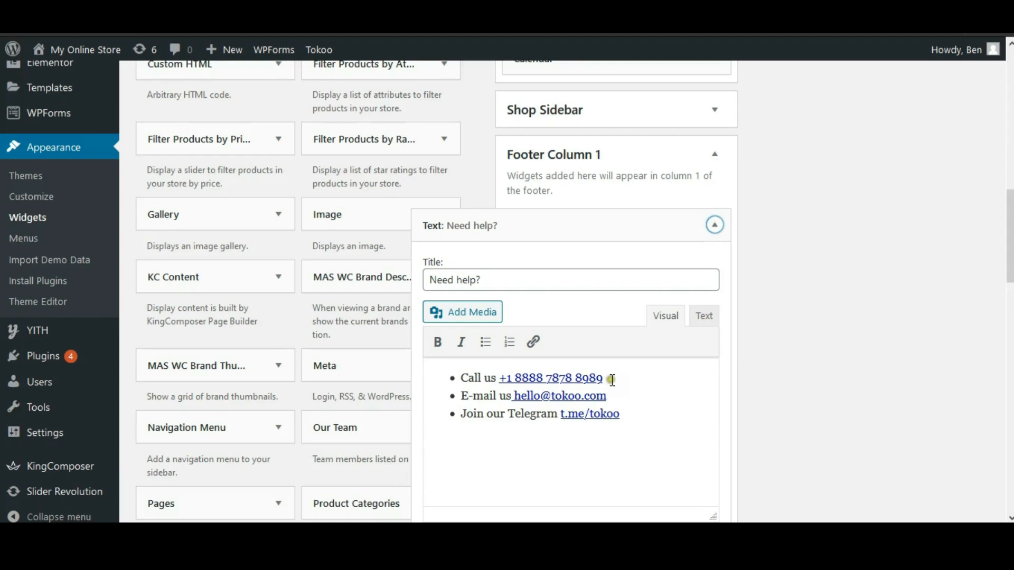
left_click(608, 378)
left_click(556, 405)
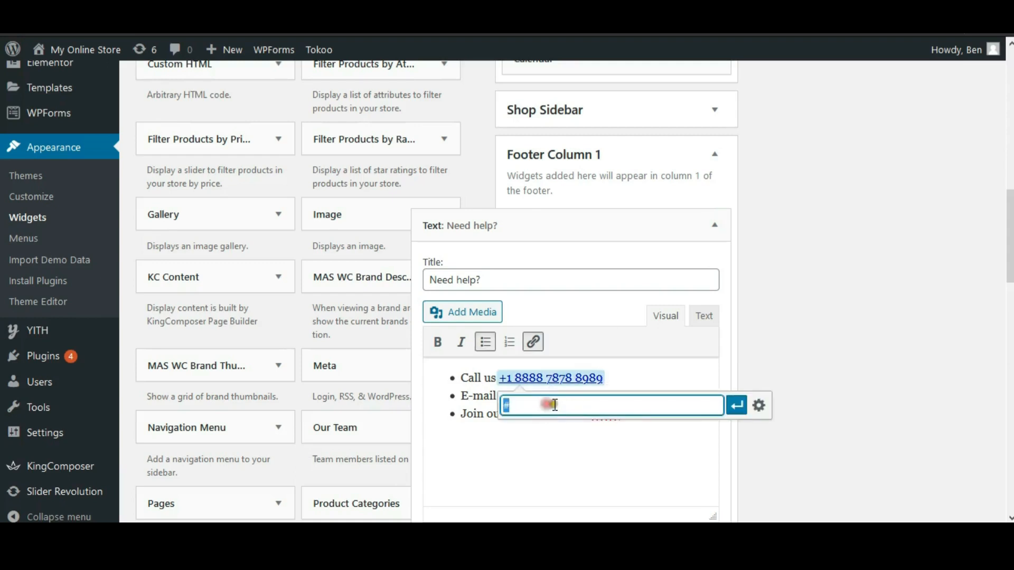
left_click(590, 414)
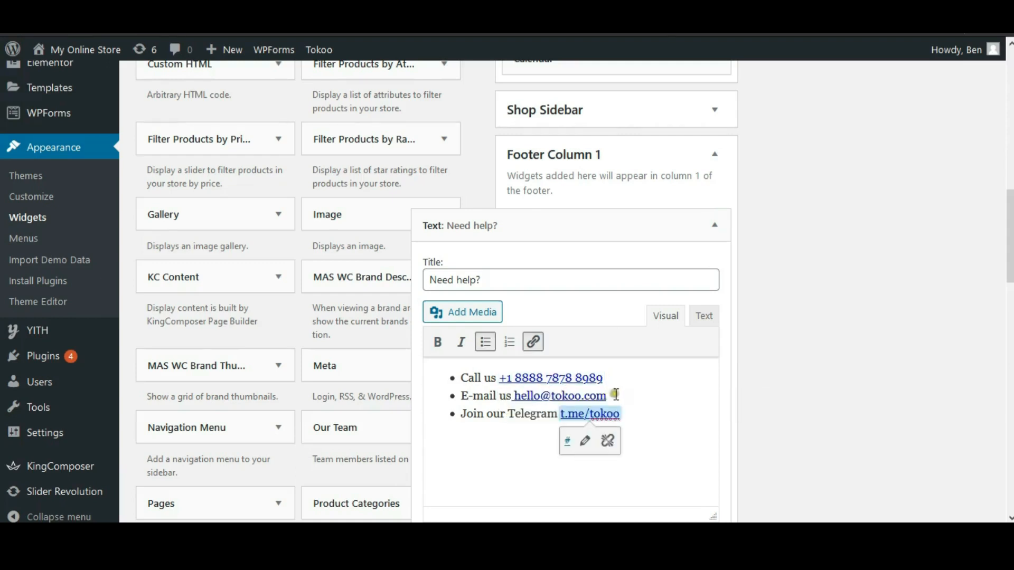
left_click(605, 396)
left_click_drag(630, 416, 453, 418)
key("BackSpace")
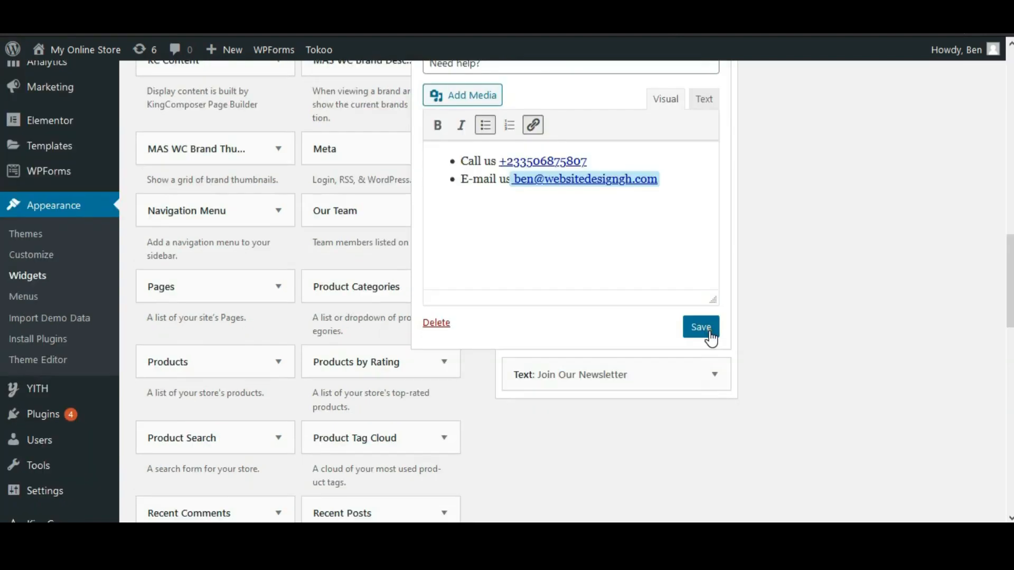
left_click(699, 327)
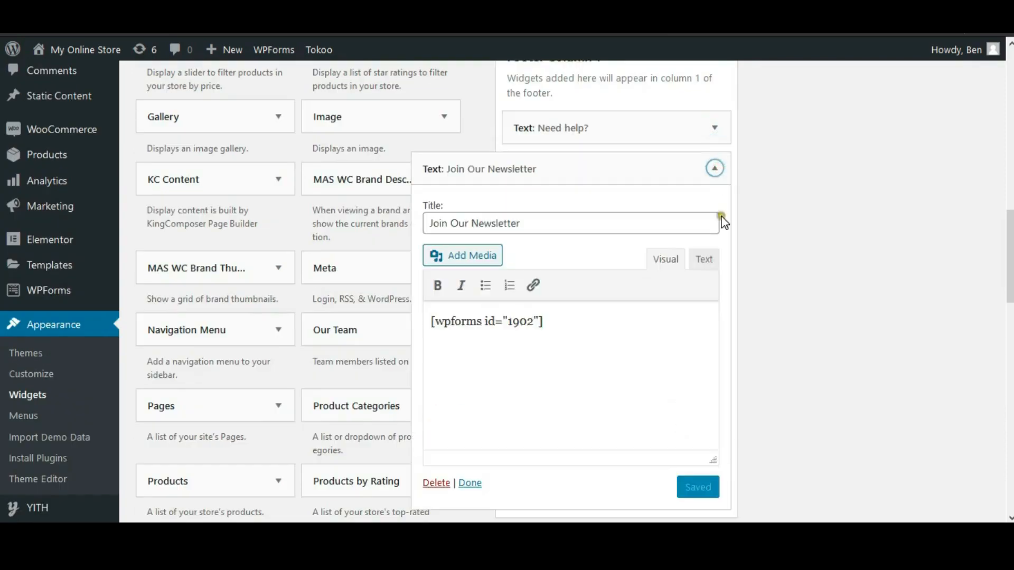
Check the newsletter shortcode and footer e-mail field, then collapse the Join Our Newsletter widget.
scroll(774, 214, "down", 1)
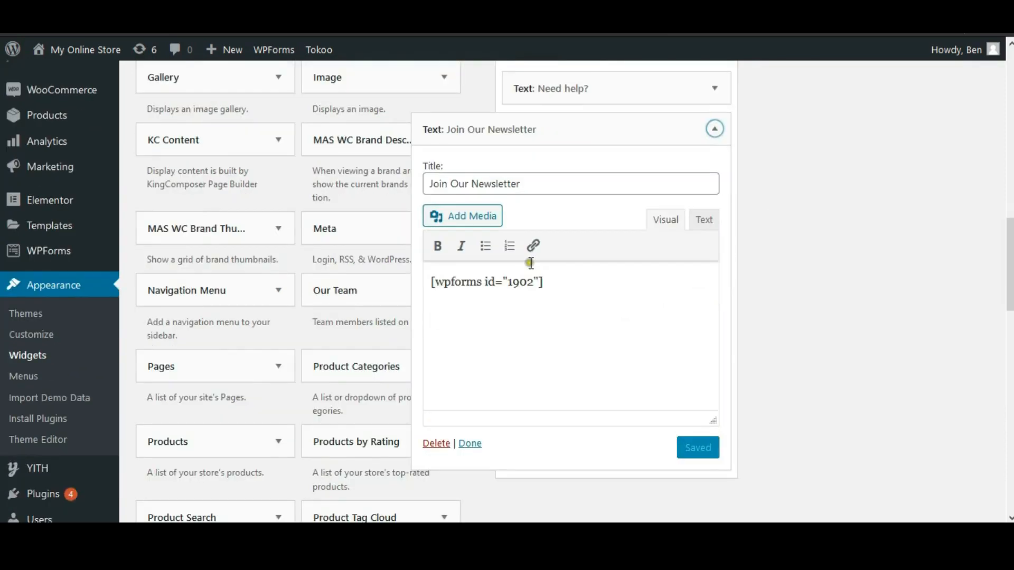
left_click_drag(547, 285, 399, 283)
left_click(536, 294)
left_click(483, 321)
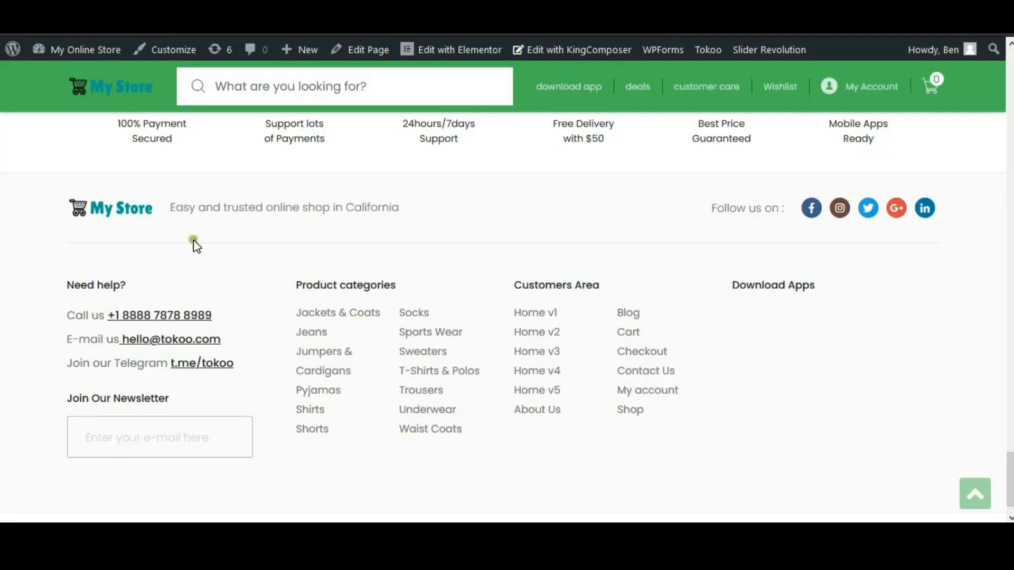
left_click(106, 451)
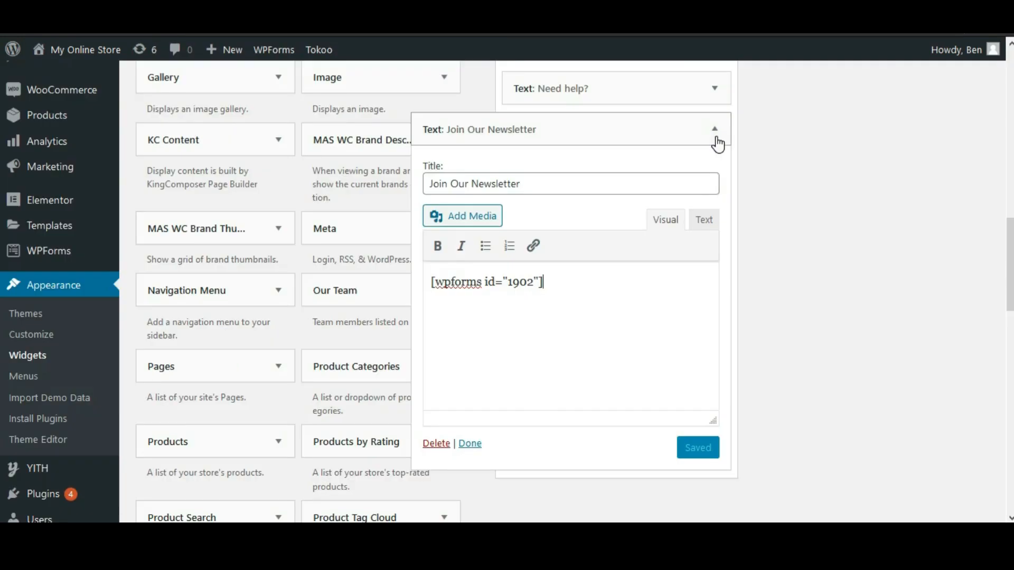
left_click(718, 144)
scroll(845, 175, "up", 10)
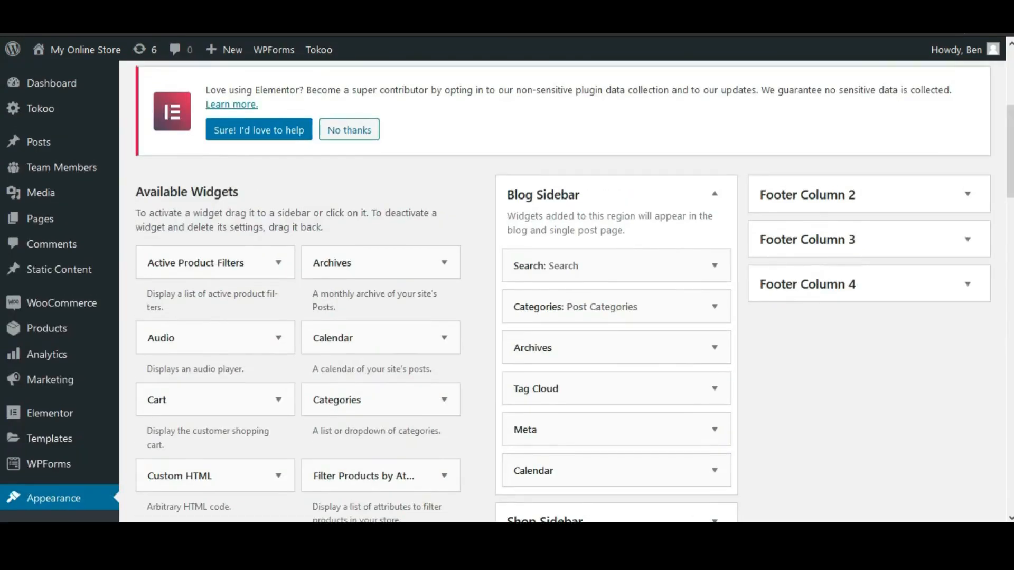
Delete the Navigation Menu: Customers Area widget from Footer Column 3.
left_click(970, 200)
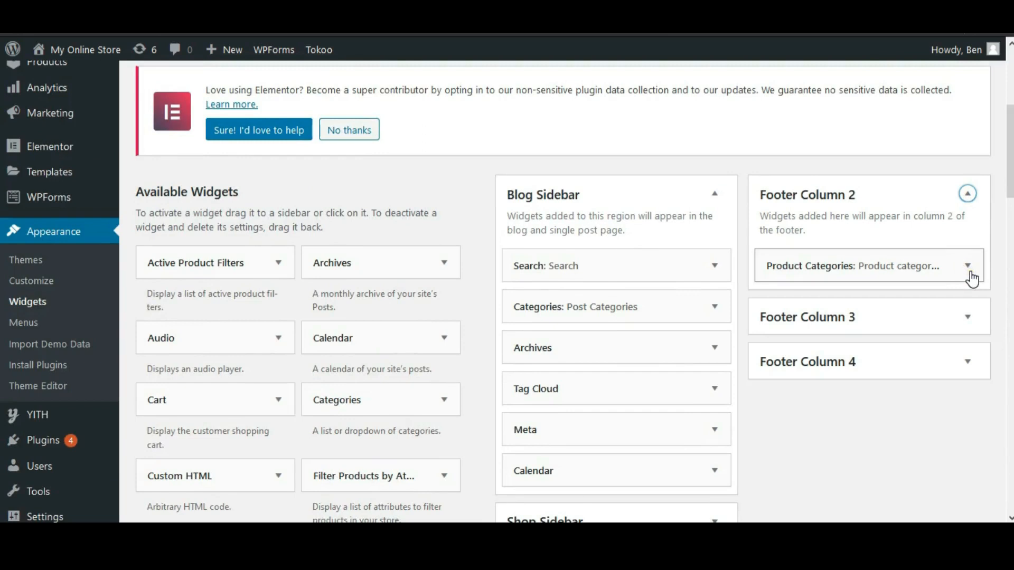
left_click(969, 195)
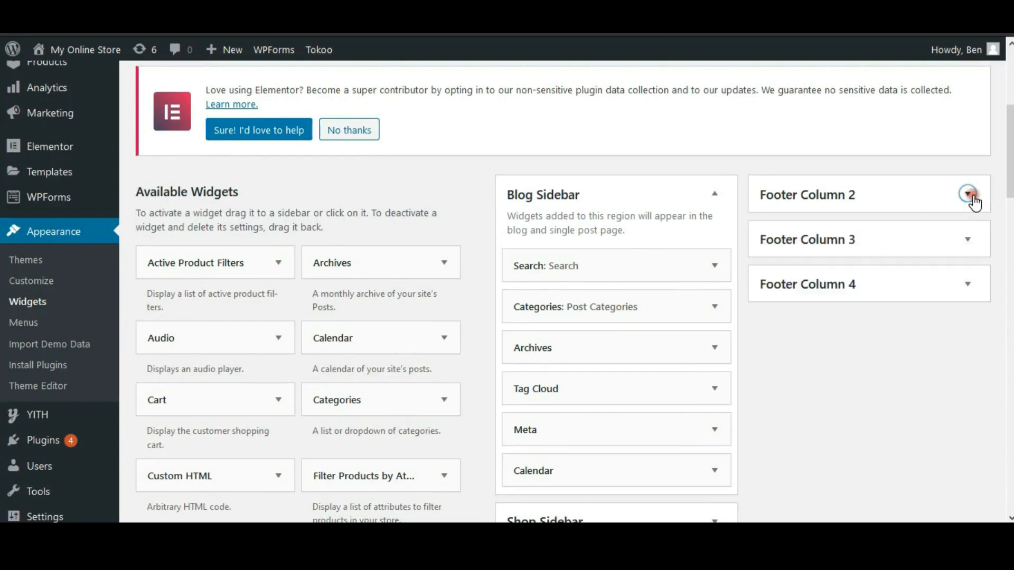
left_click(970, 240)
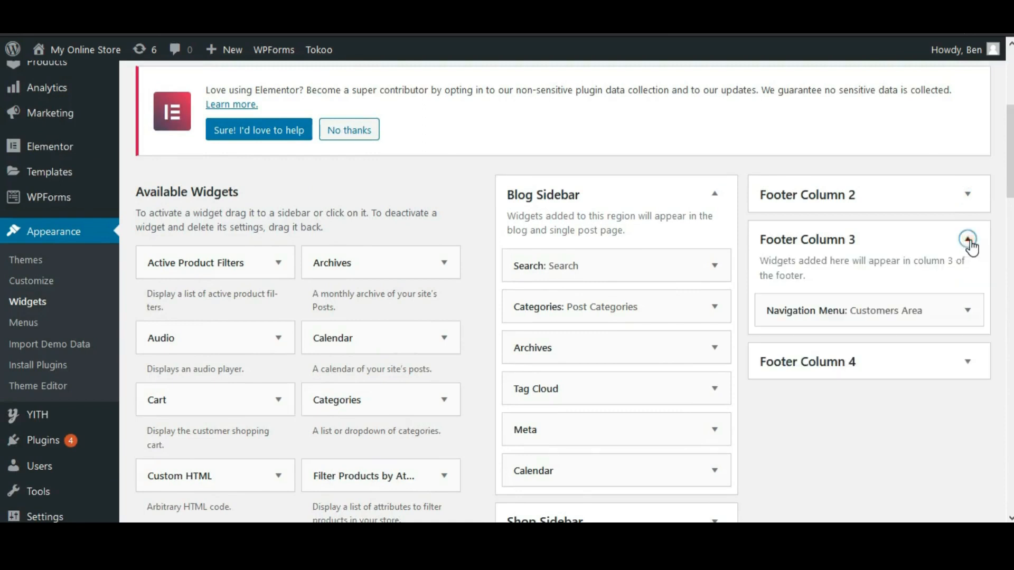
scroll(966, 240, "down", 2)
left_click(966, 199)
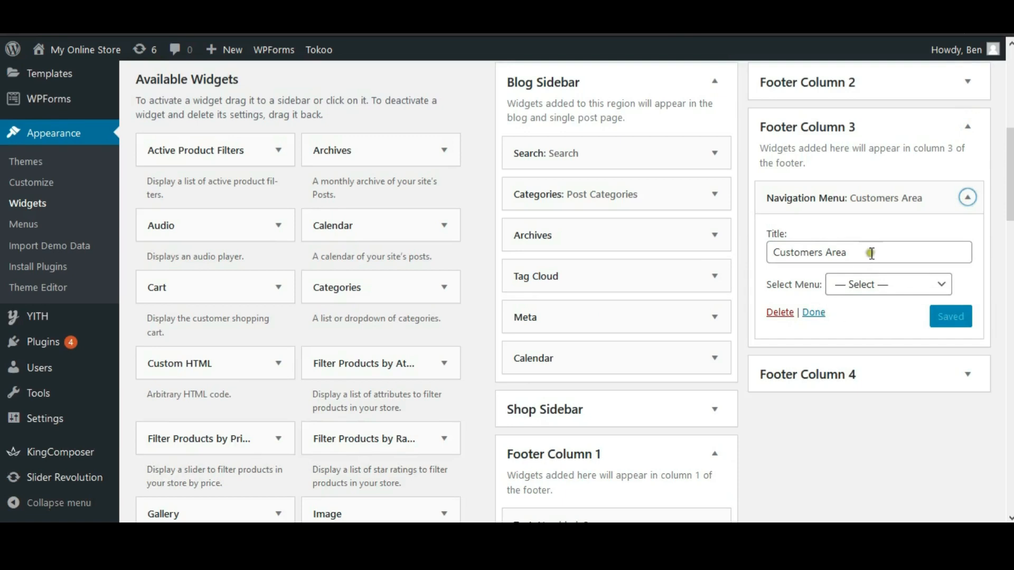
left_click(885, 287)
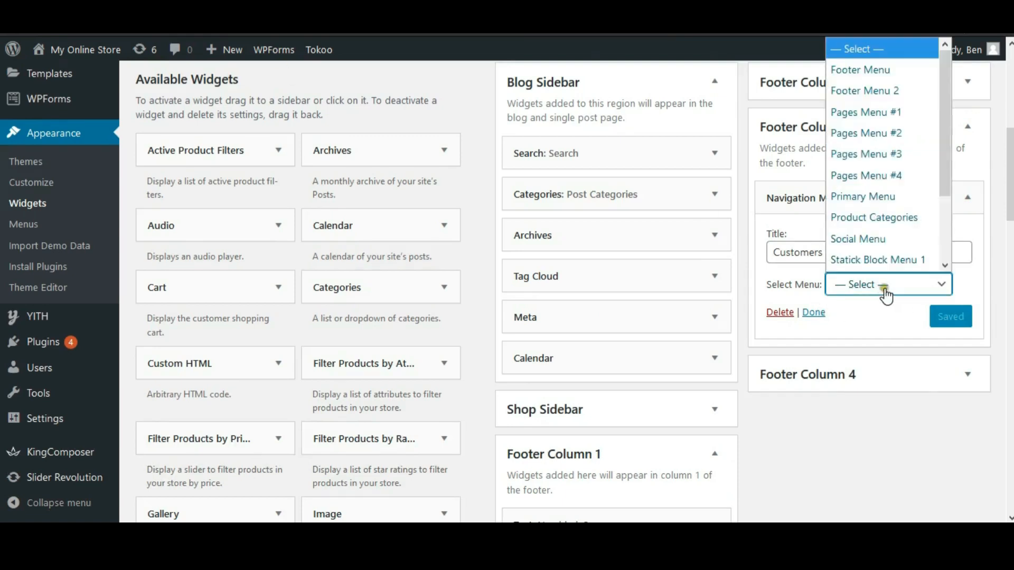
scroll(885, 295, "up", 1)
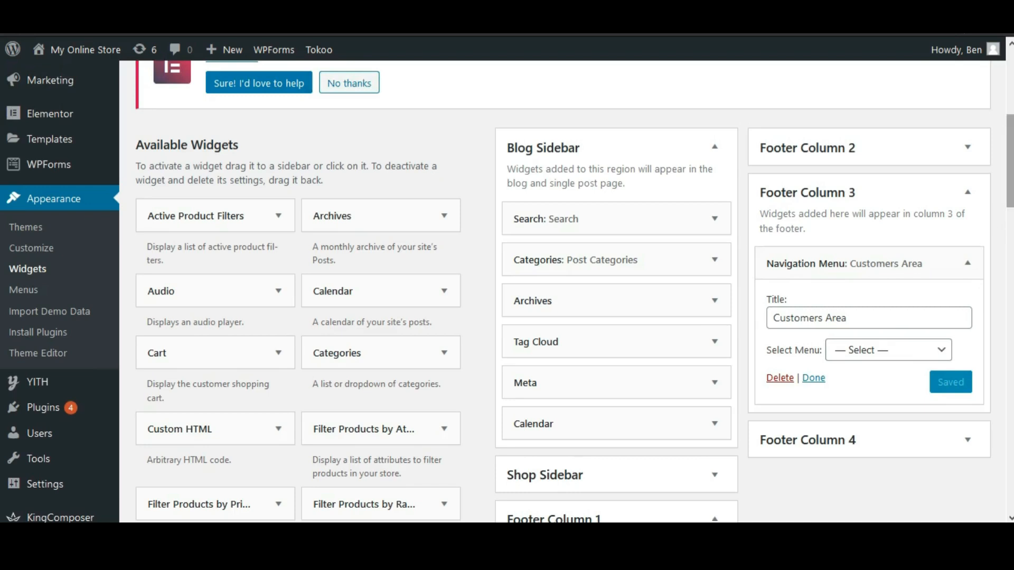
scroll(796, 267, "down", 1)
left_click(780, 295)
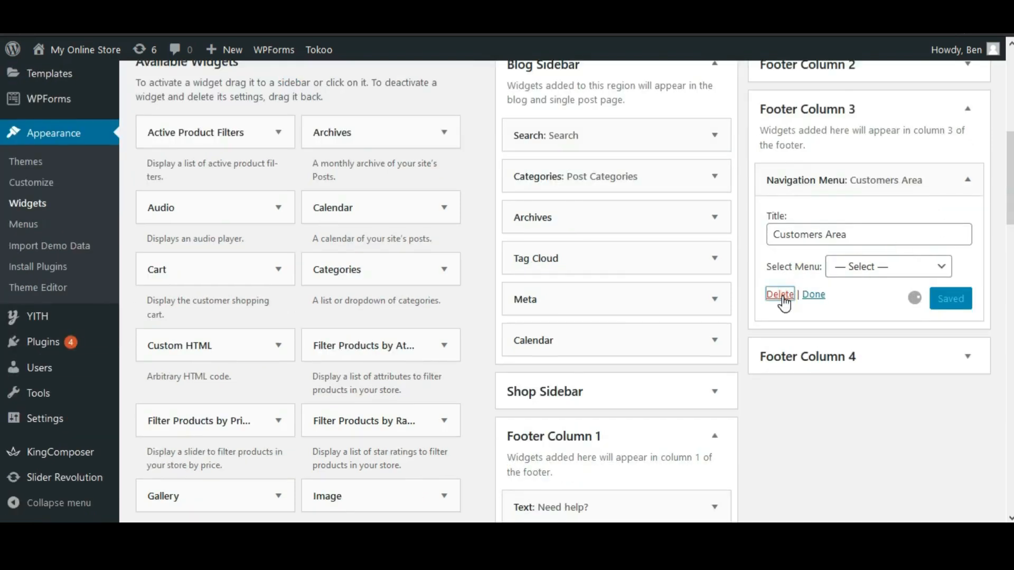
Delete the Text: Download Apps widget from Footer Column 4.
left_click(967, 216)
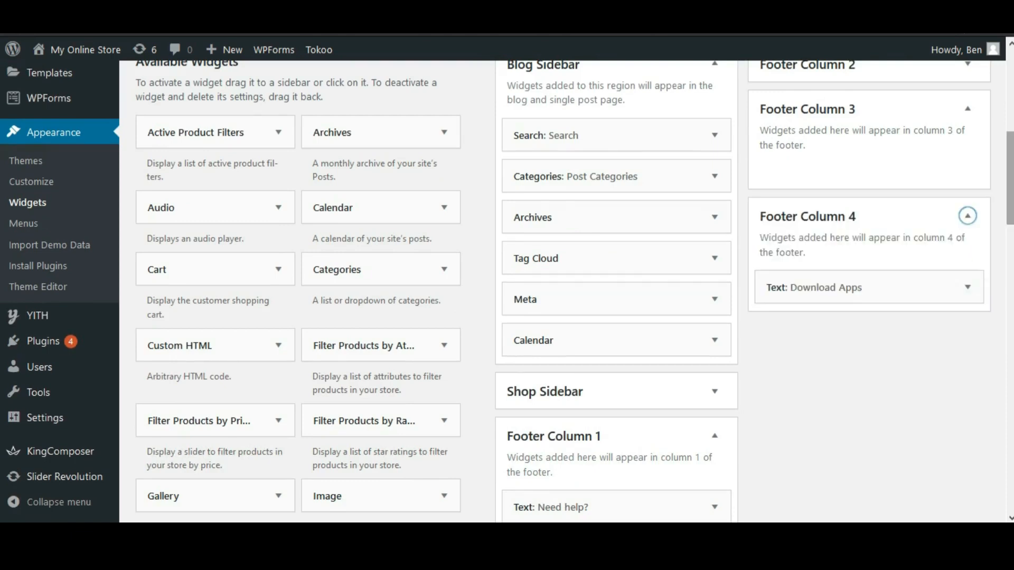
scroll(563, 290, "down", 1)
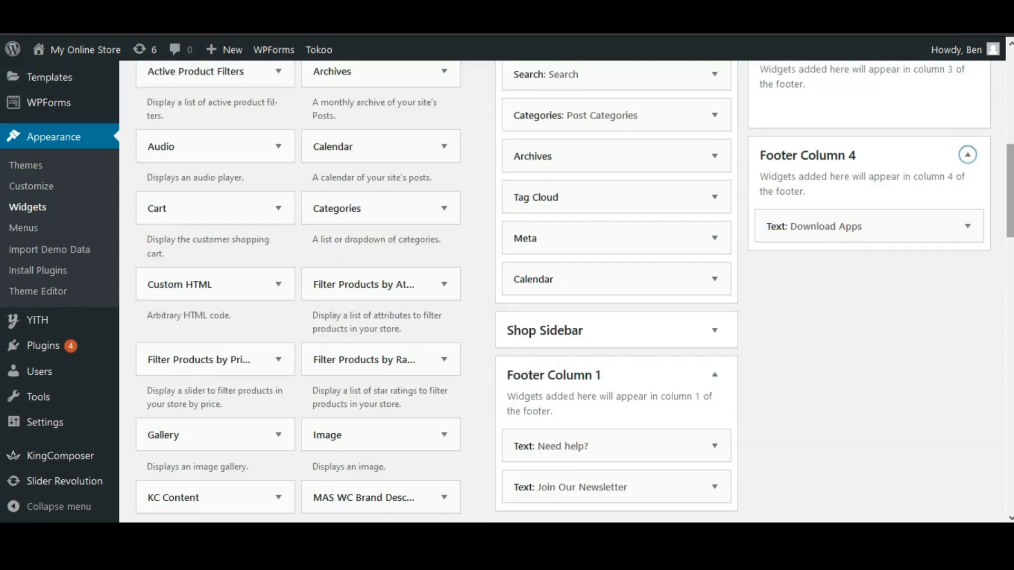
left_click(967, 226)
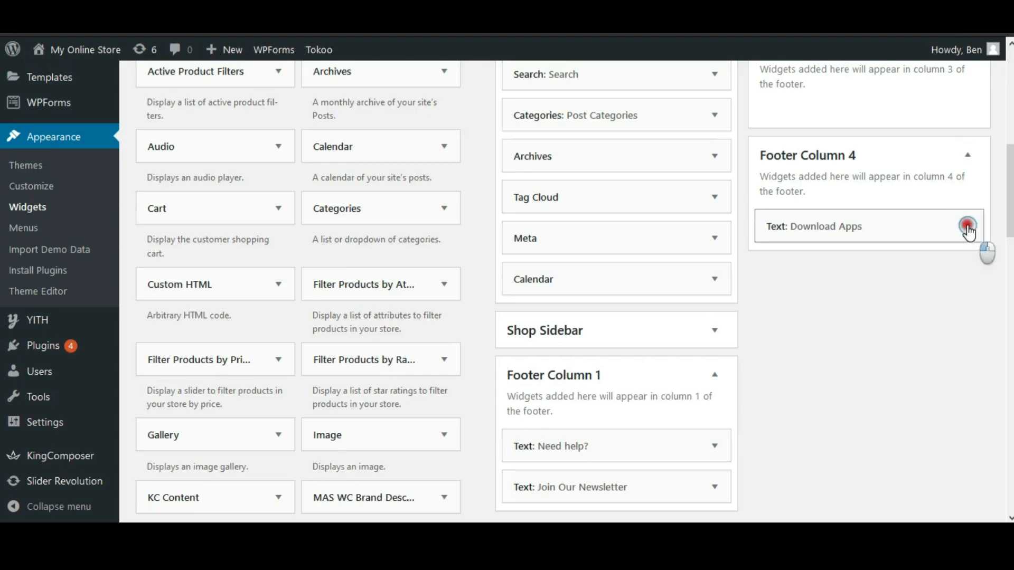
scroll(755, 344, "down", 3)
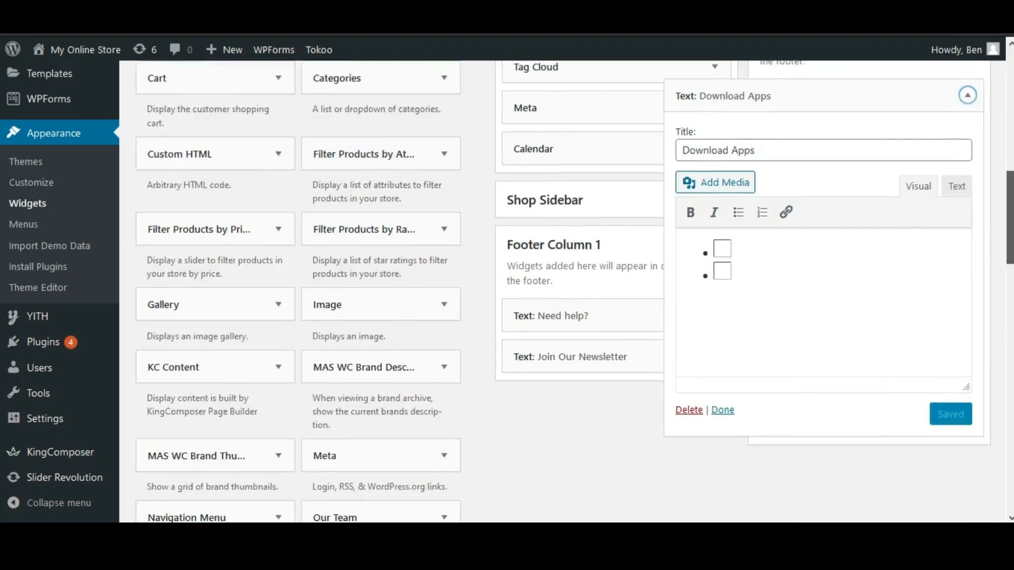
left_click(691, 349)
scroll(898, 258, "up", 5)
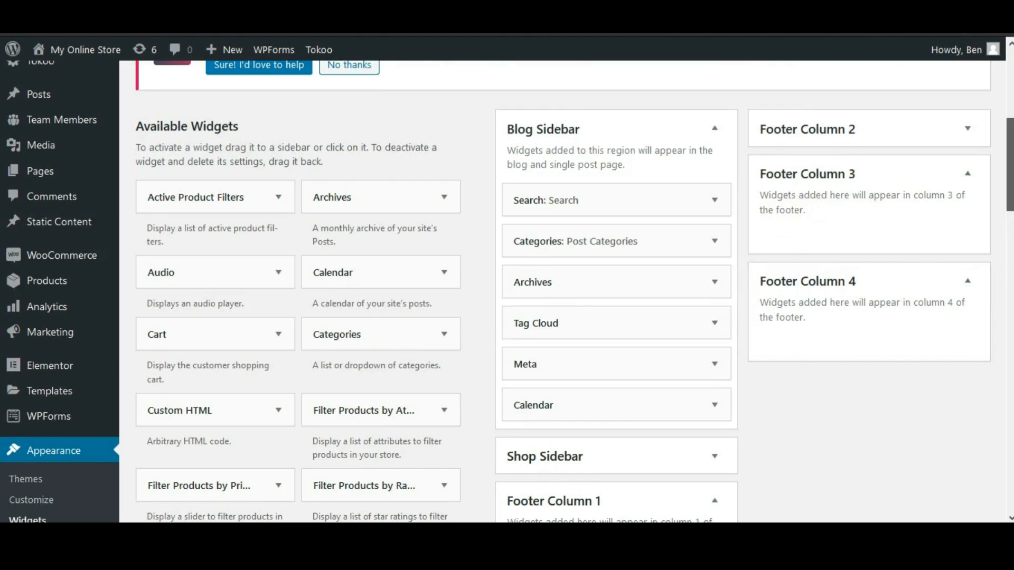
scroll(1009, 174, "down", 3)
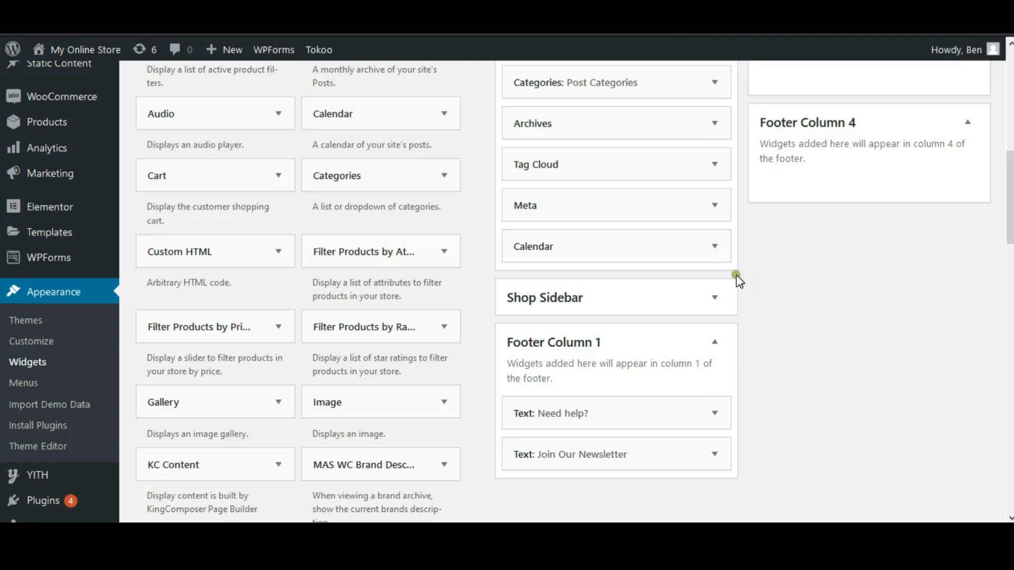
scroll(736, 275, "up", 4)
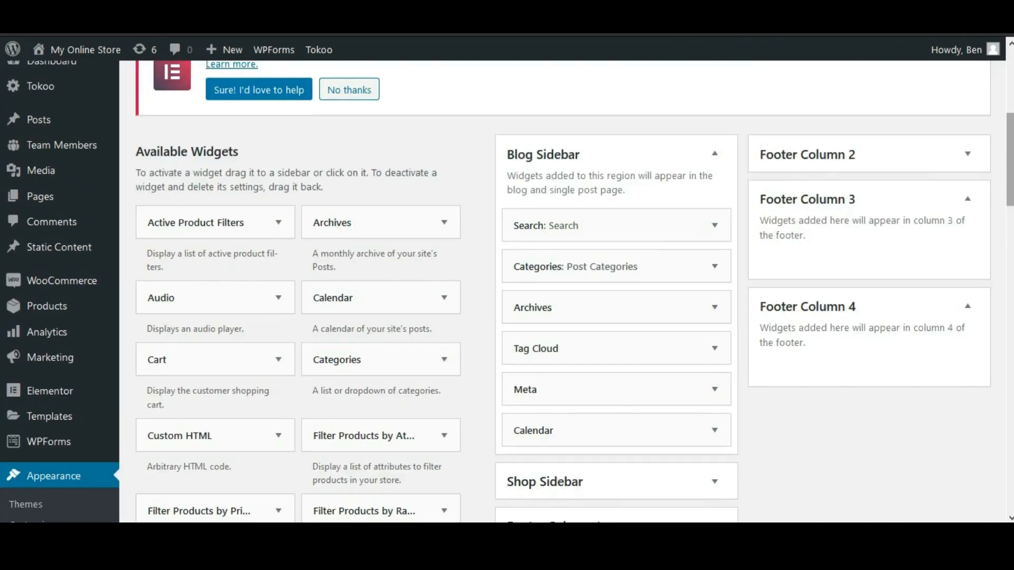
scroll(528, 291, "down", 15)
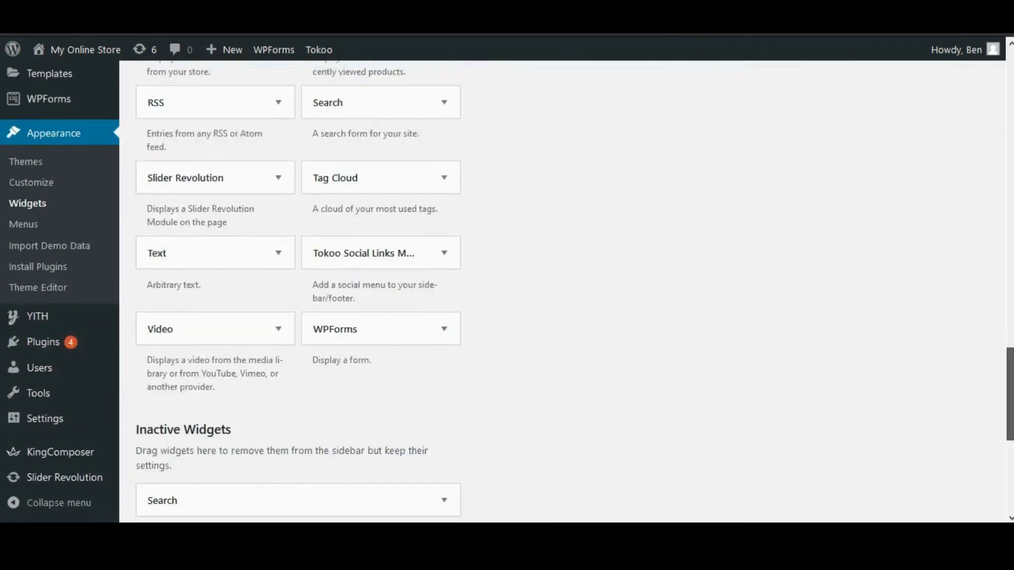
scroll(507, 290, "up", 1)
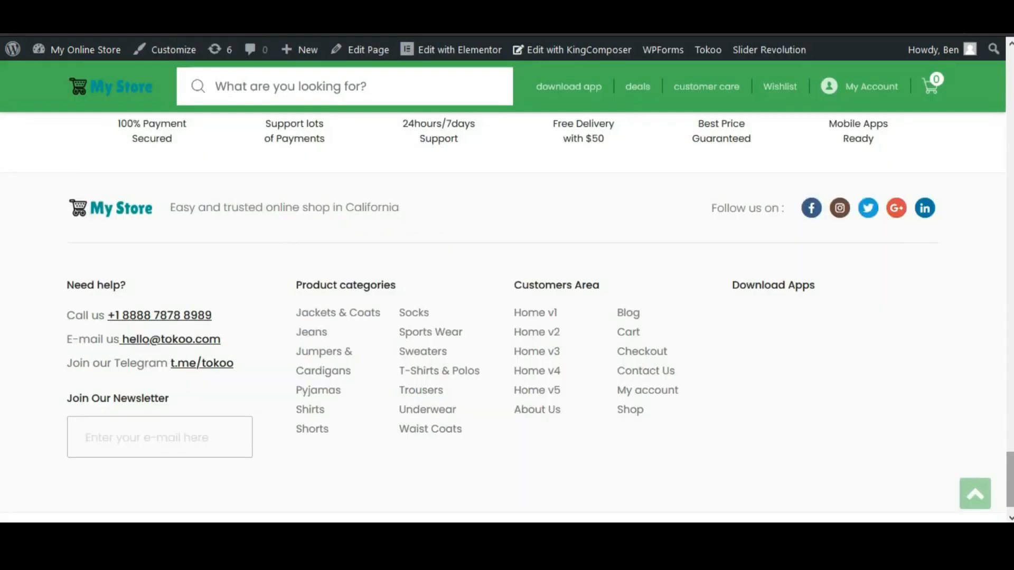
scroll(191, 481, "down", 1)
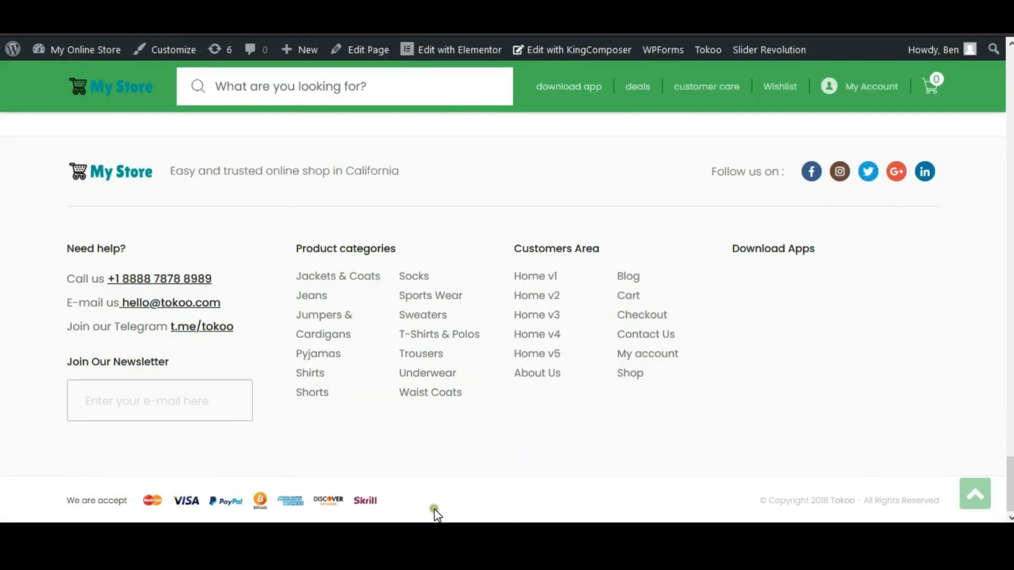
left_click_drag(722, 508, 945, 507)
left_click(709, 504)
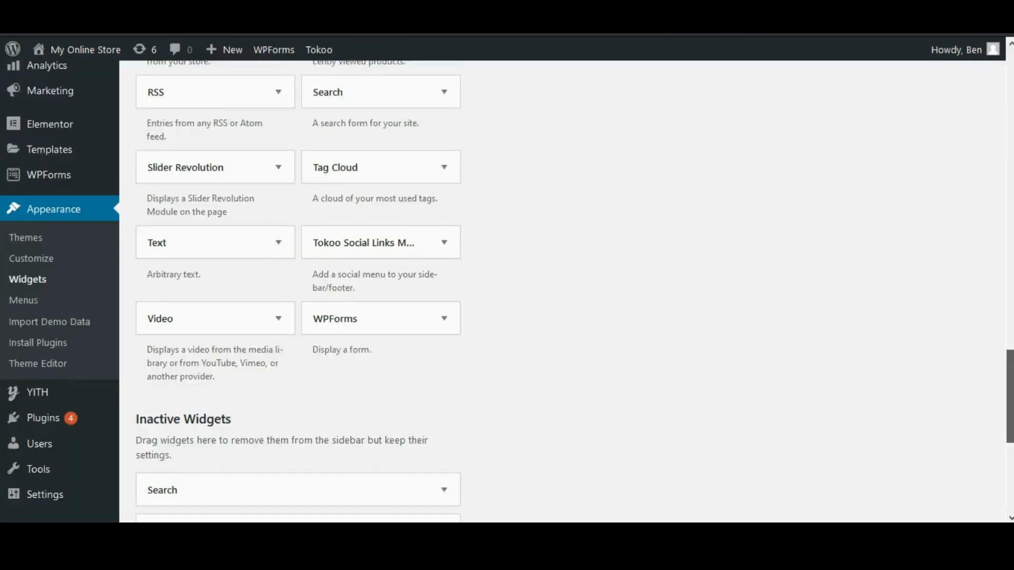
scroll(984, 350, "up", 15)
mouse_move(53, 114)
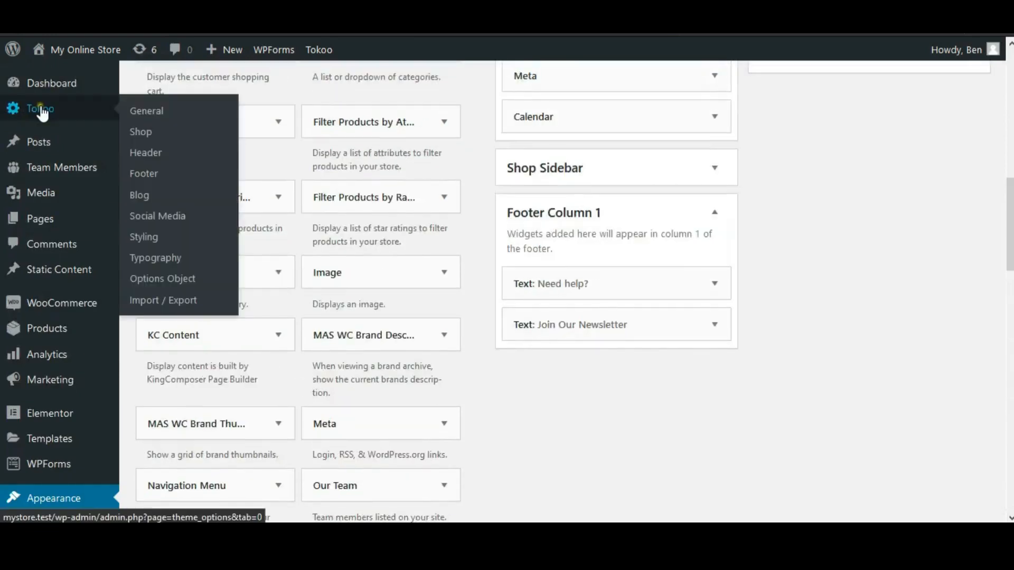
Open Tokoo > Footer and select the year 2018 in the Footer Copyright Text field.
left_click(155, 185)
scroll(857, 376, "down", 7)
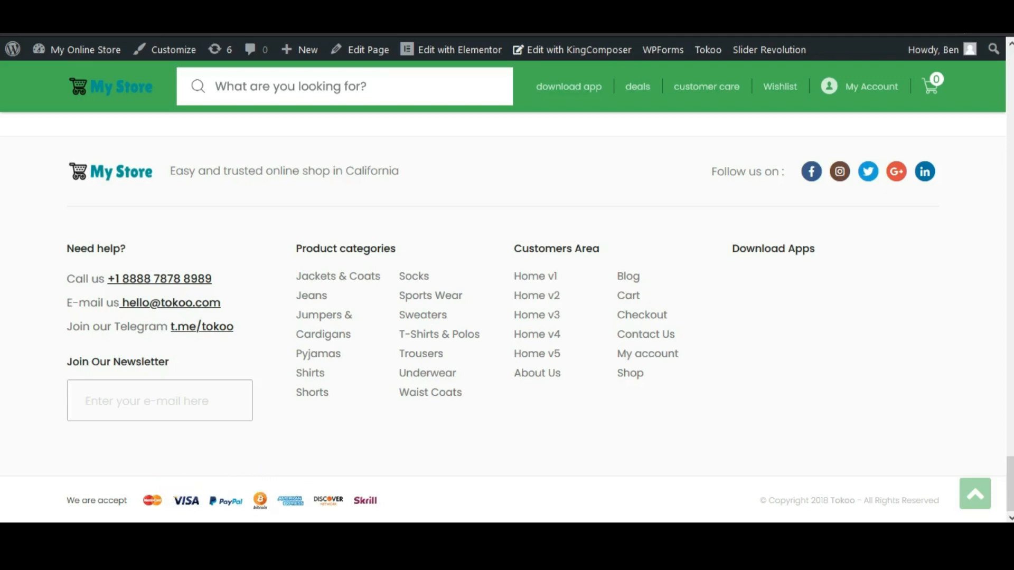
key("ctrl+Tab")
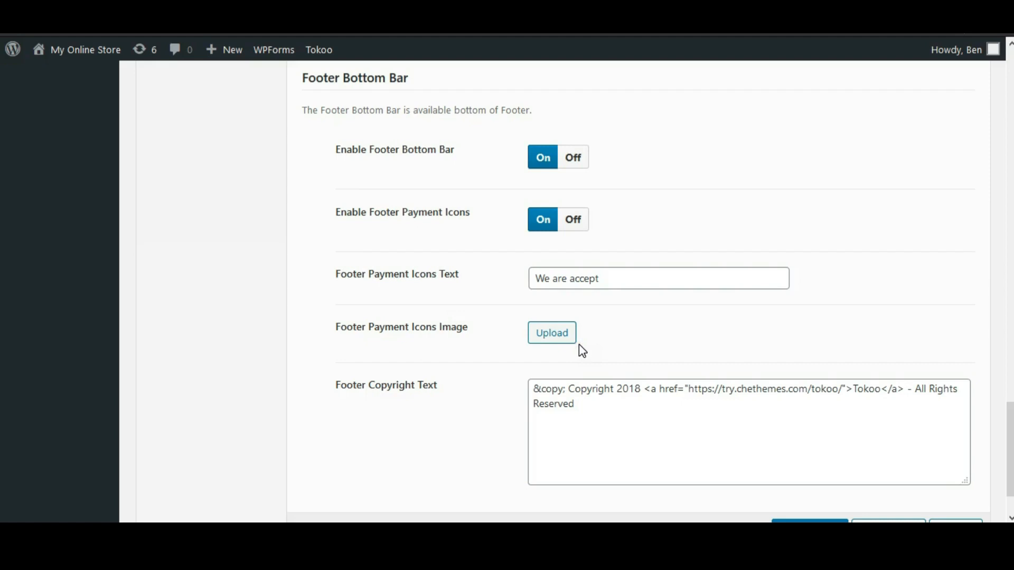
scroll(578, 344, "down", 1)
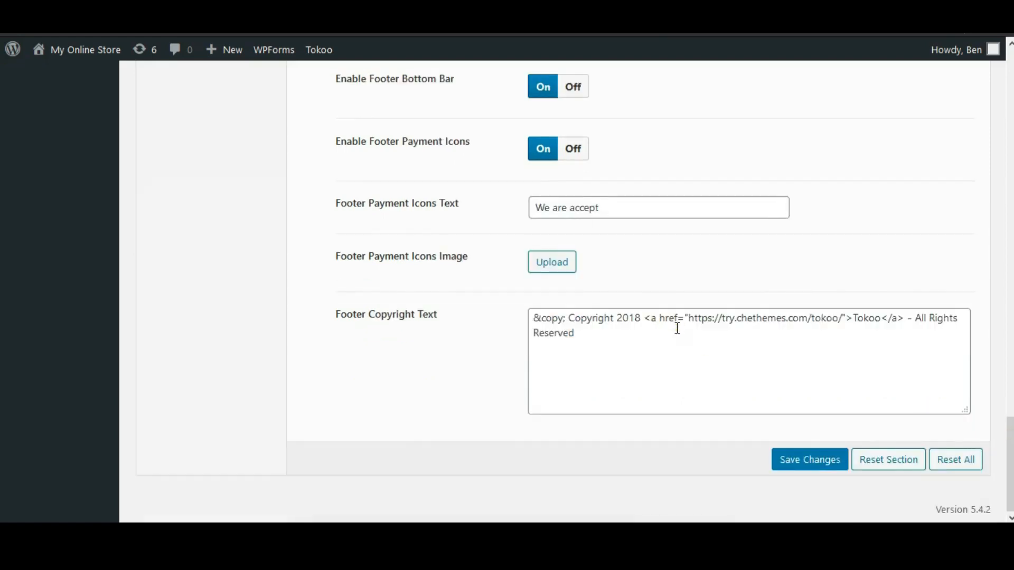
left_click(648, 326)
left_click_drag(641, 319, 634, 317)
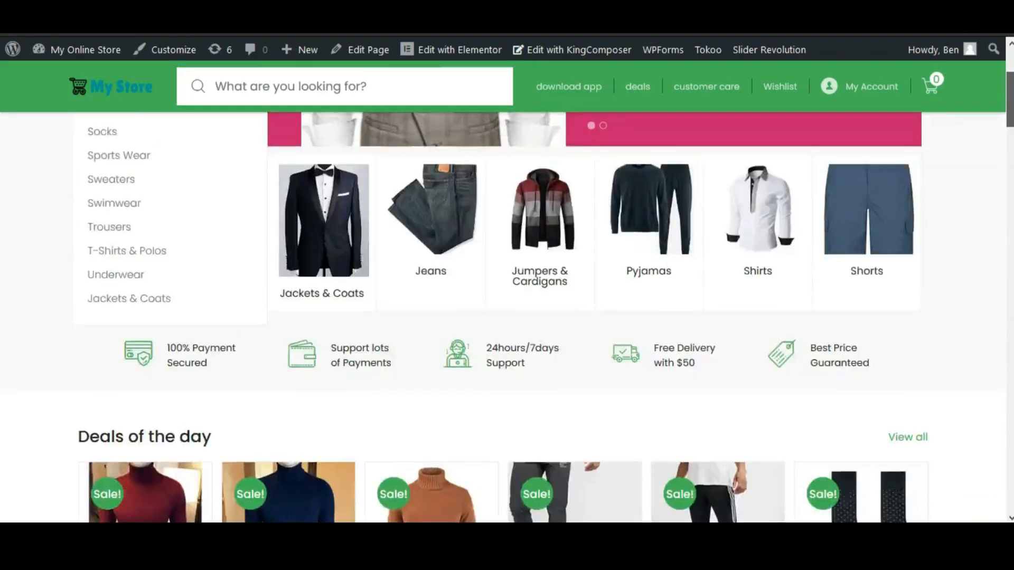
left_click_drag(1010, 99, 1010, 77)
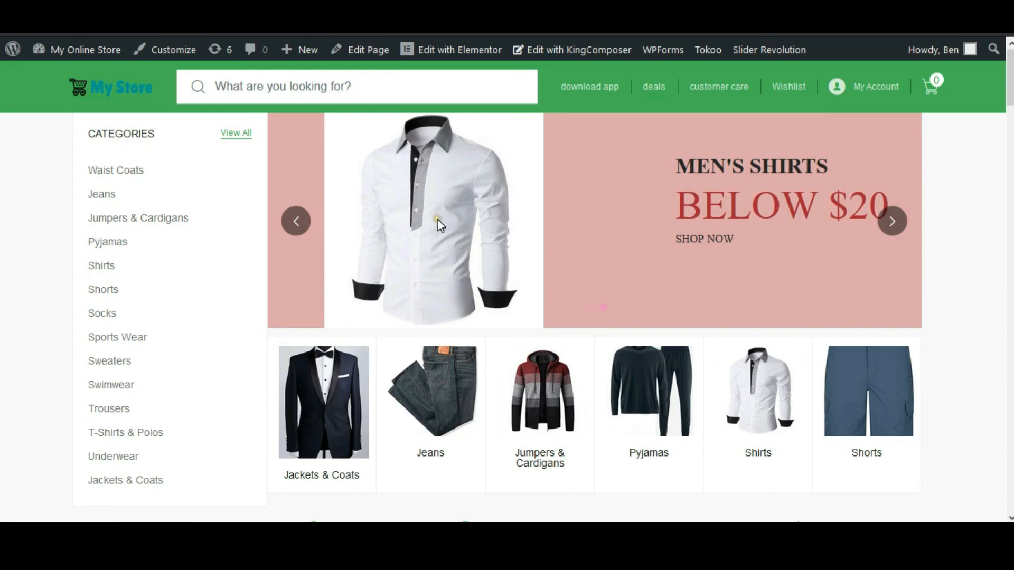
Scroll through the green storefront down to the copyright footer and back to the top.
scroll(385, 323, "down", 2)
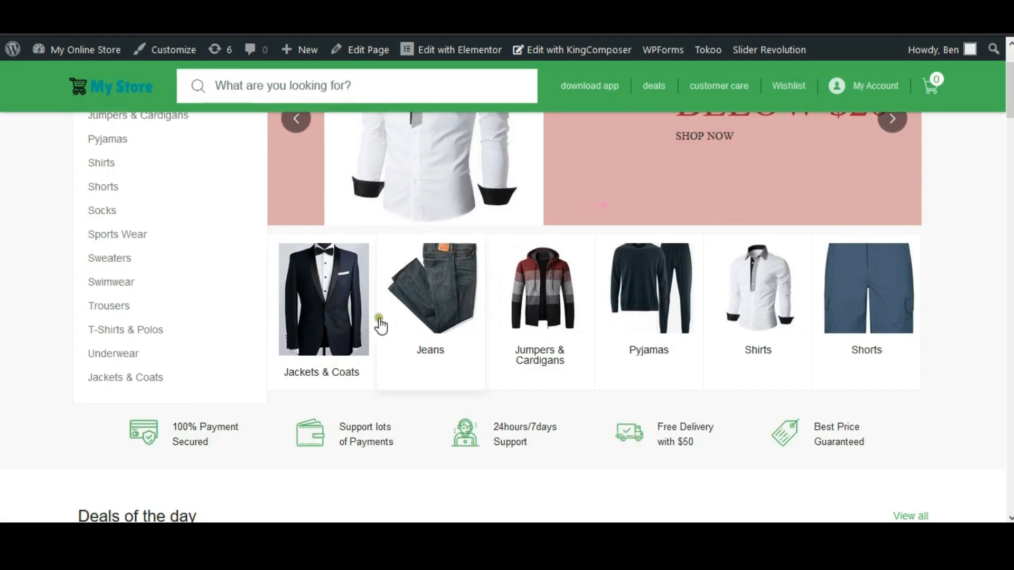
scroll(369, 298, "down", 3)
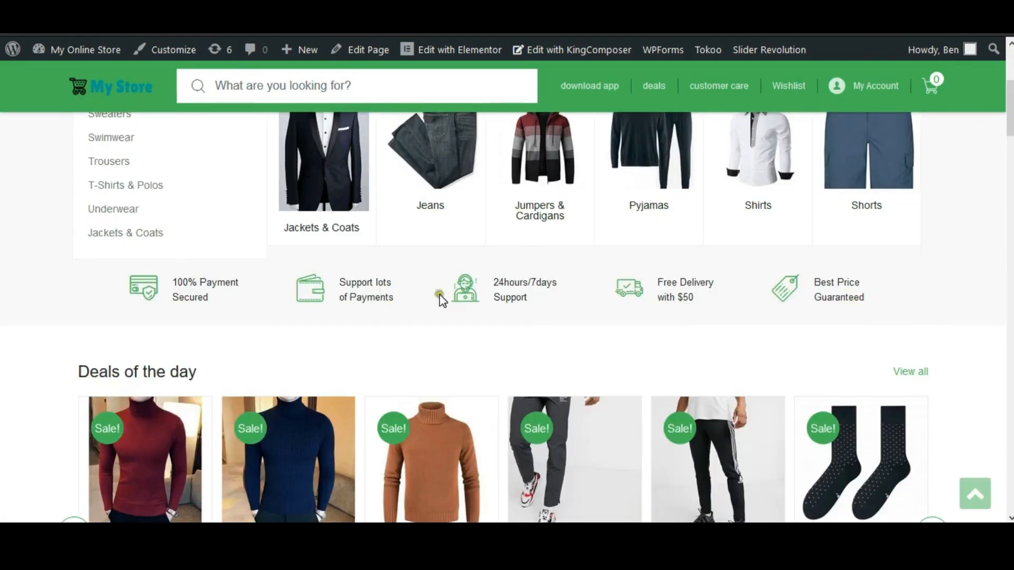
scroll(263, 291, "down", 3)
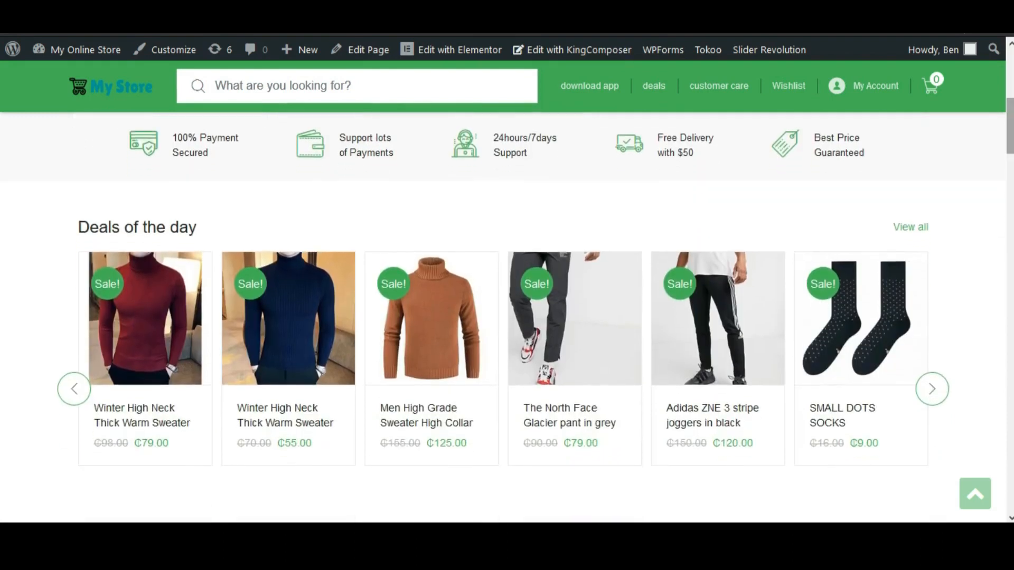
scroll(528, 317, "down", 6)
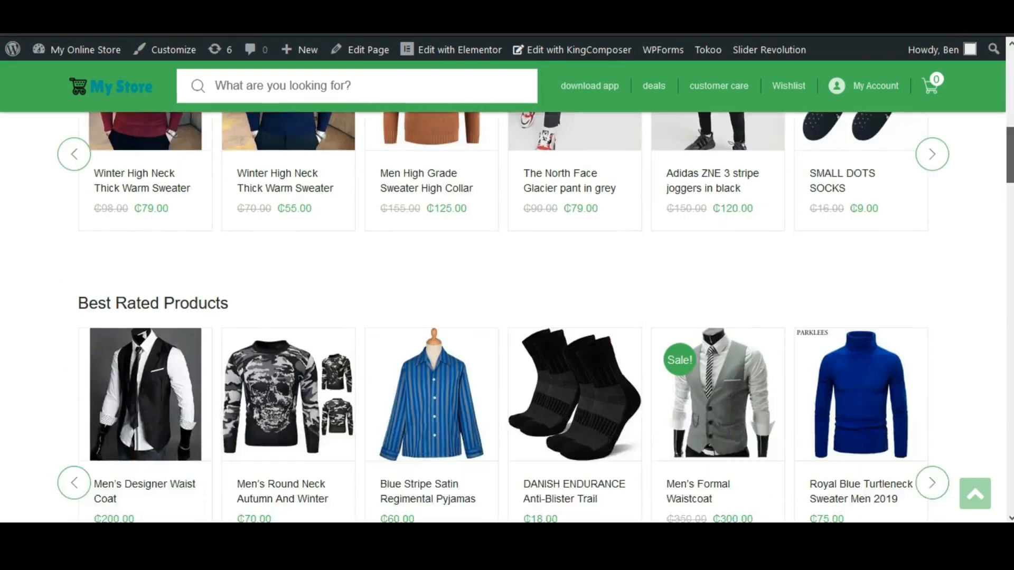
scroll(528, 317, "down", 14)
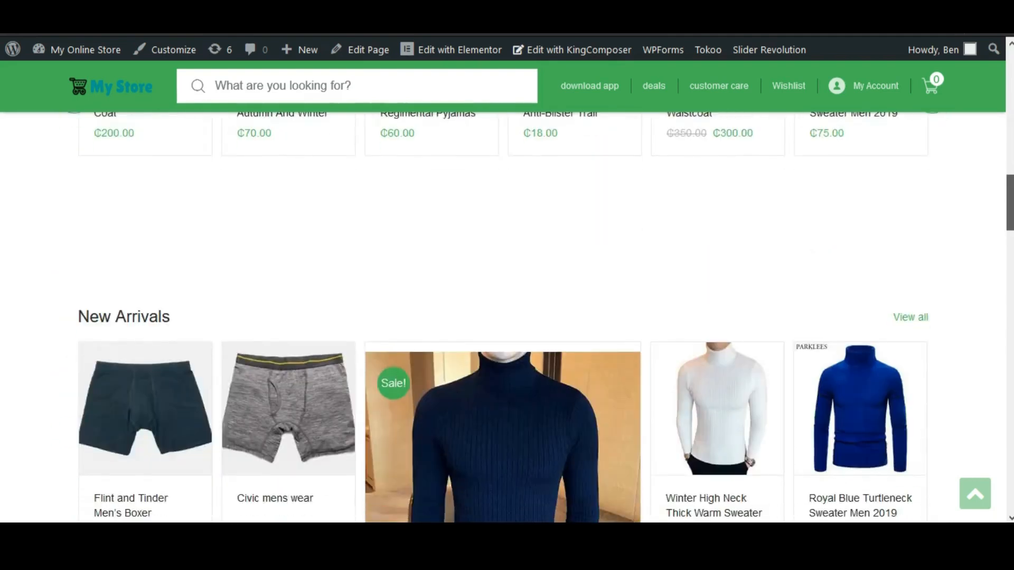
scroll(528, 317, "down", 5)
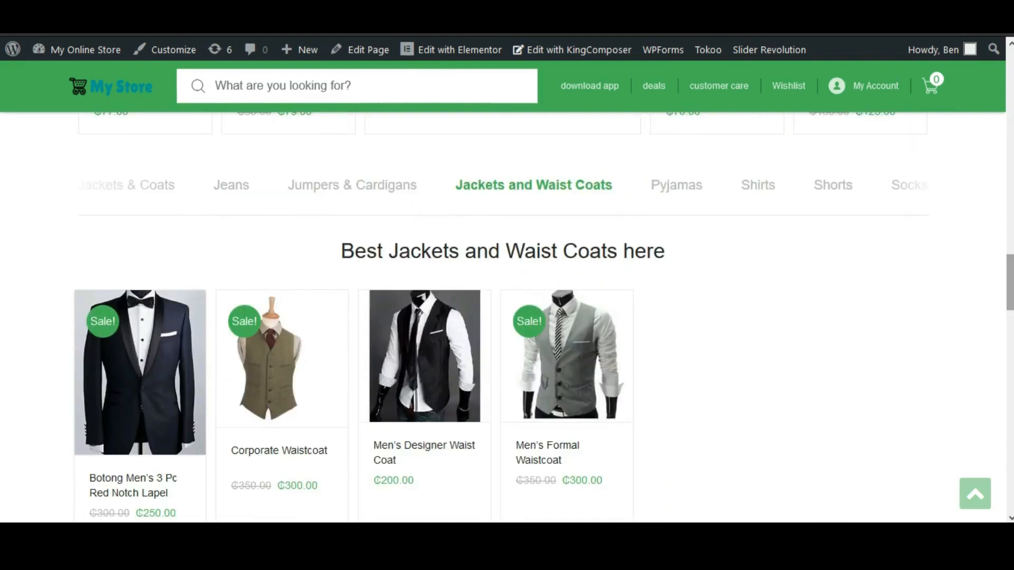
scroll(528, 317, "down", 7)
scroll(528, 316, "down", 8)
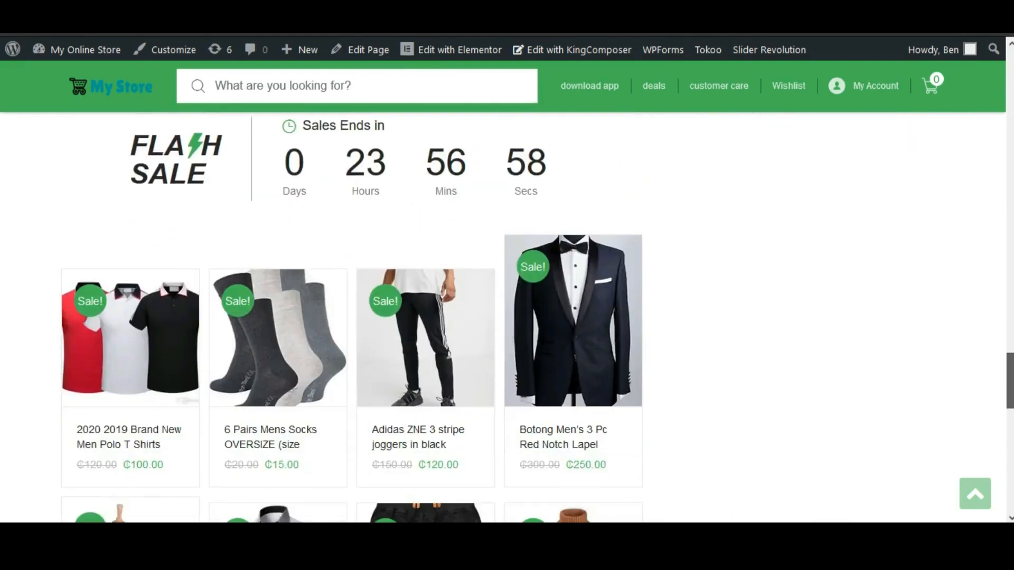
scroll(528, 316, "down", 5)
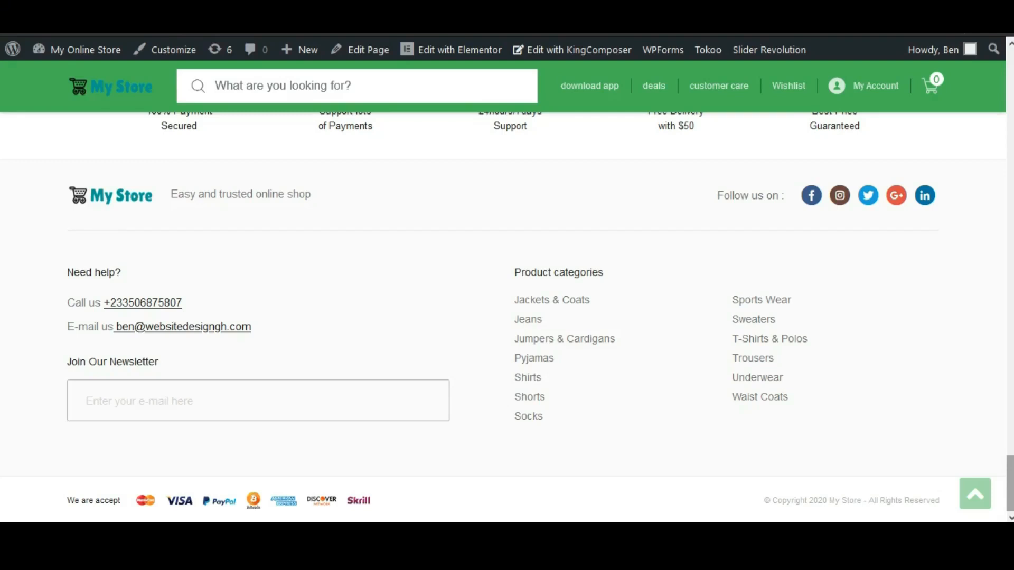
left_click_drag(1010, 483, 1010, 77)
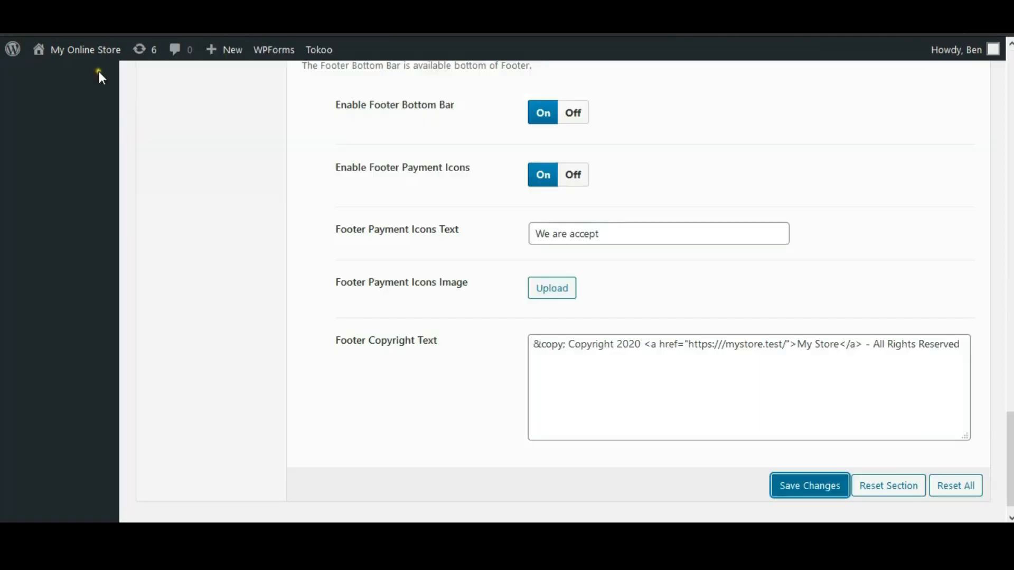
left_click_drag(1011, 446, 1010, 81)
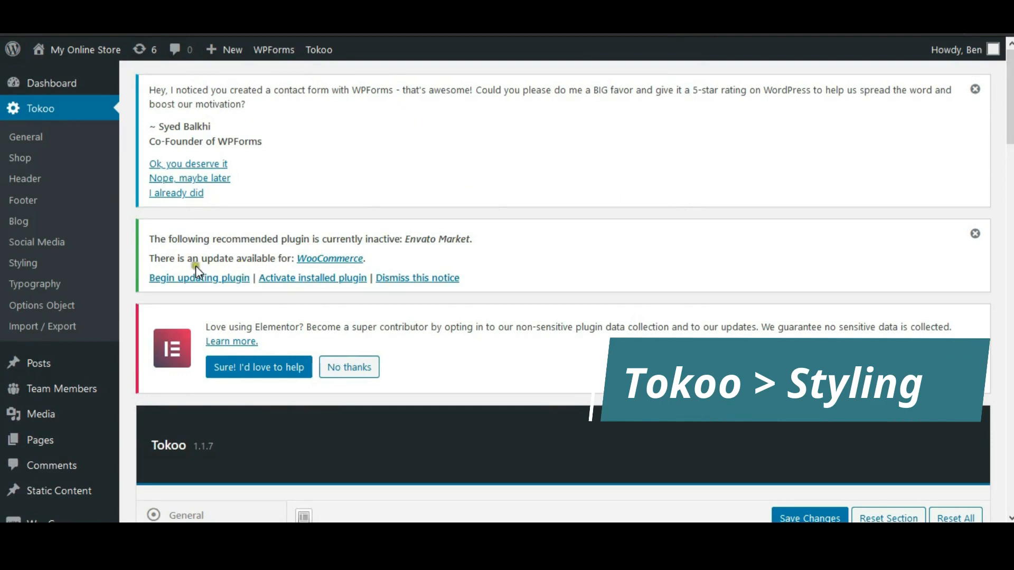
Set Tokoo Styling's Main Theme Color to Orange, save, and view the storefront.
left_click(82, 262)
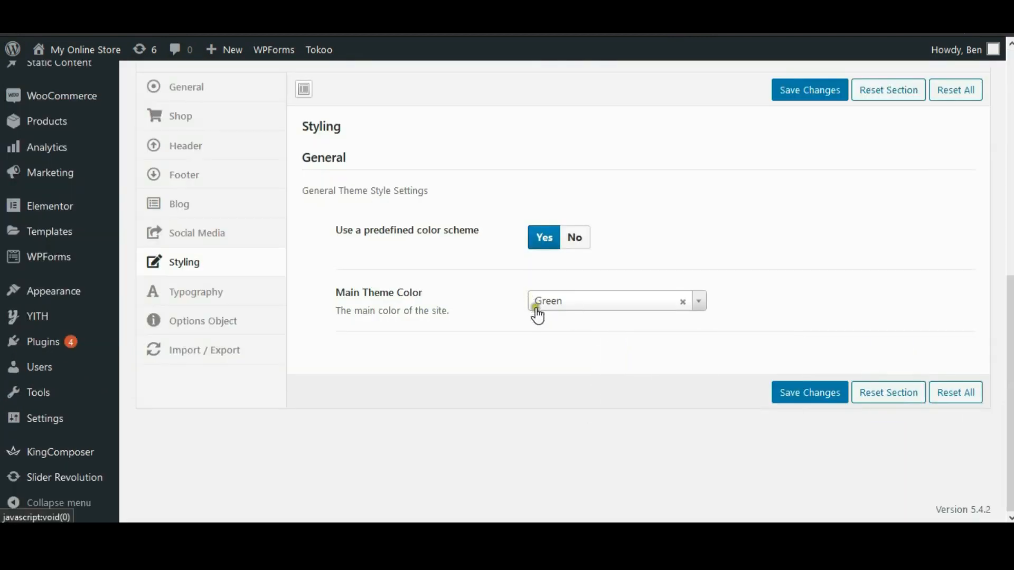
left_click(583, 308)
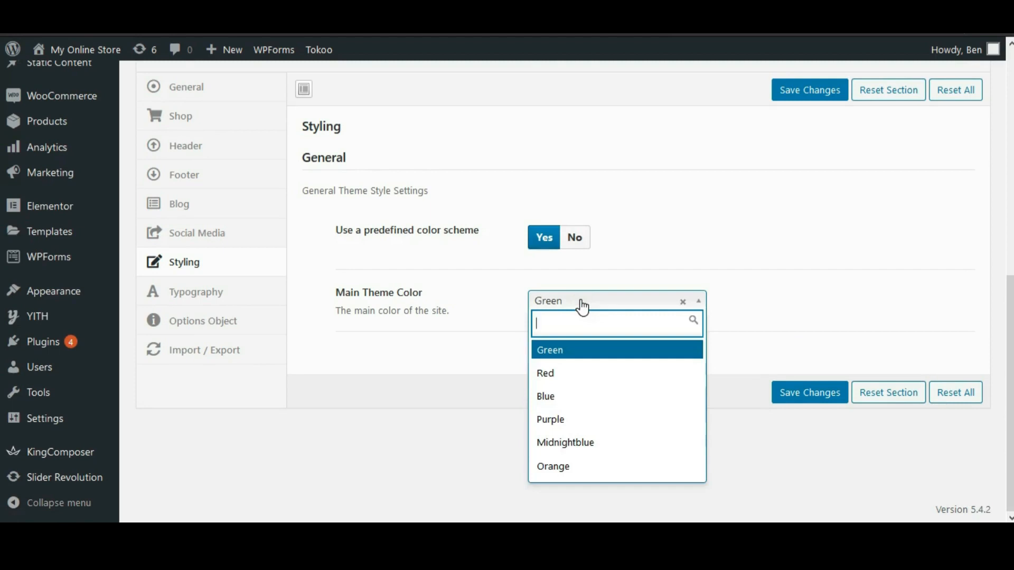
left_click(563, 472)
left_click(812, 402)
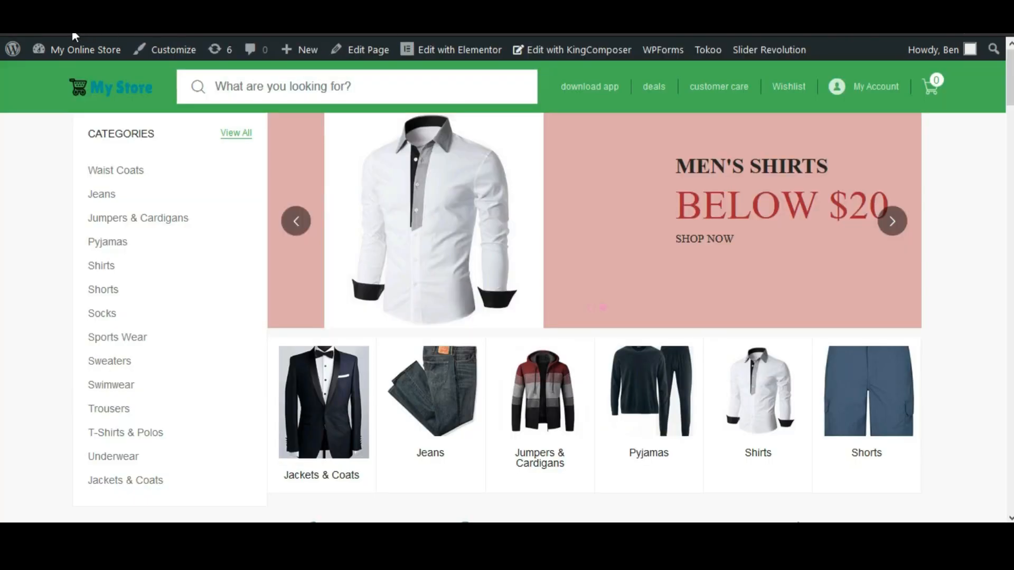
left_click(61, 26)
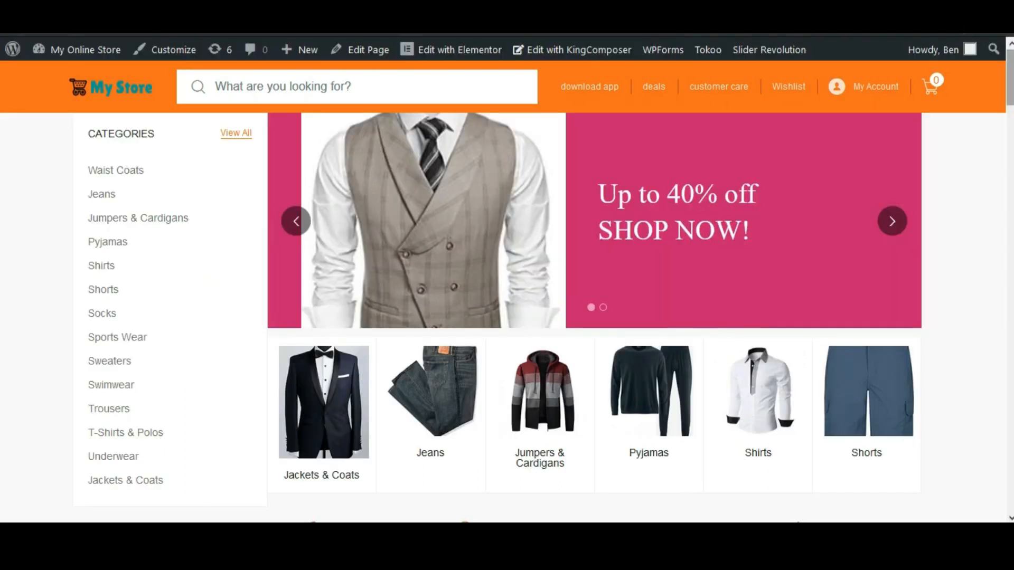
Scroll down the storefront to review its orange styling.
scroll(507, 317, "down", 10)
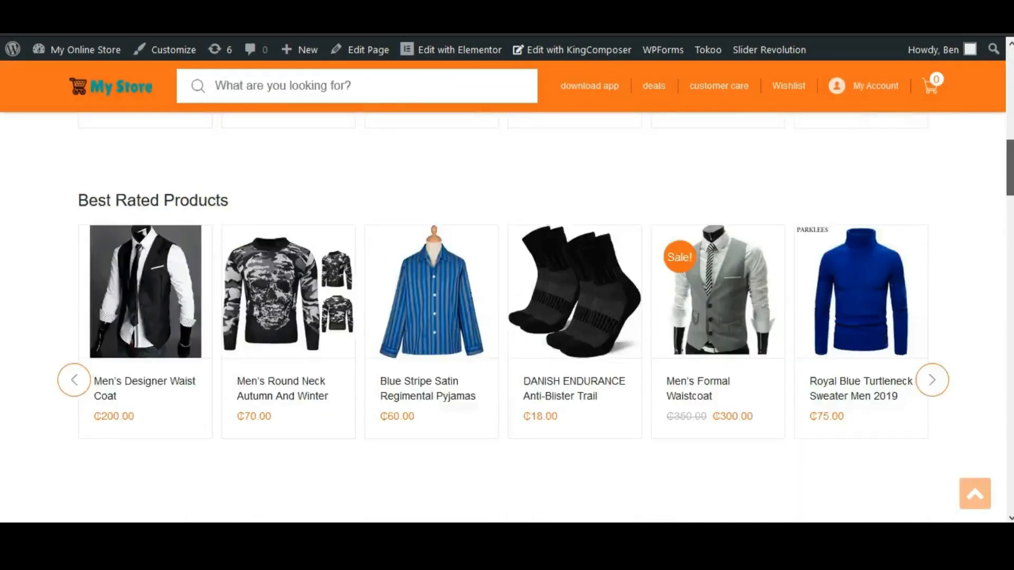
scroll(507, 317, "down", 6)
scroll(507, 316, "down", 8)
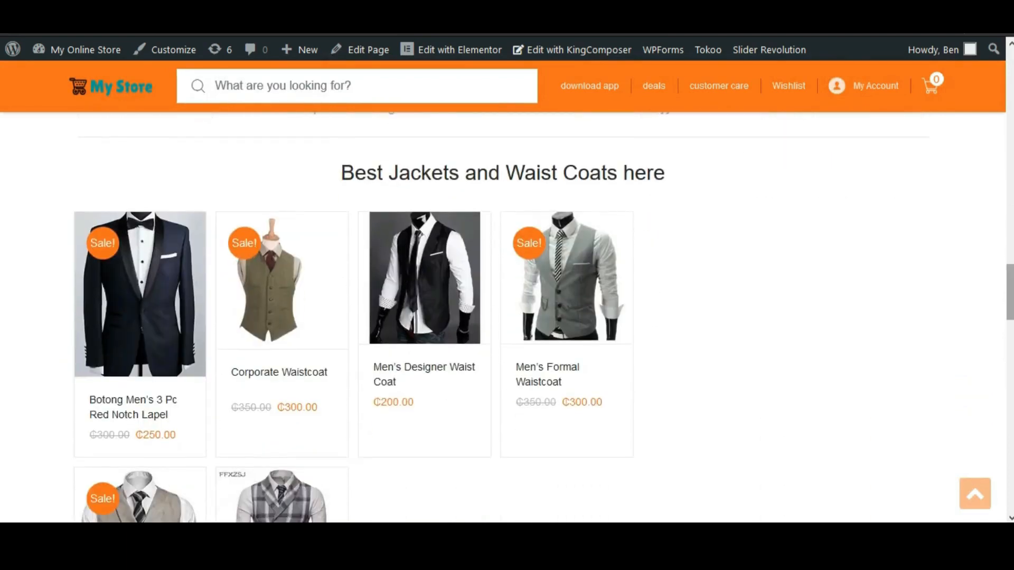
scroll(506, 317, "down", 10)
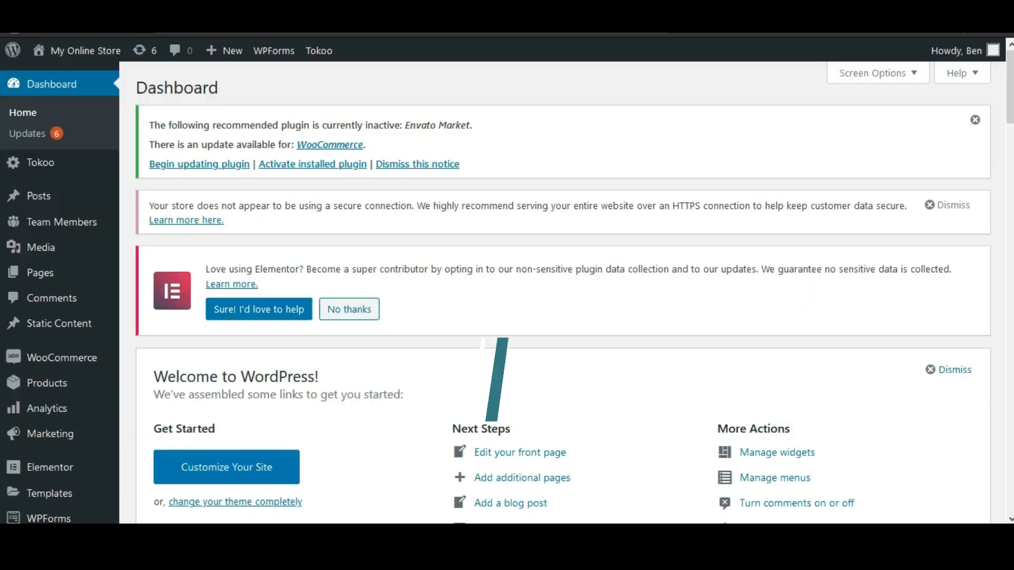
Review the General settings with the Greater Accra address and Ghana cedi currency, then open Products.
mouse_move(79, 358)
left_click(153, 447)
left_click(184, 154)
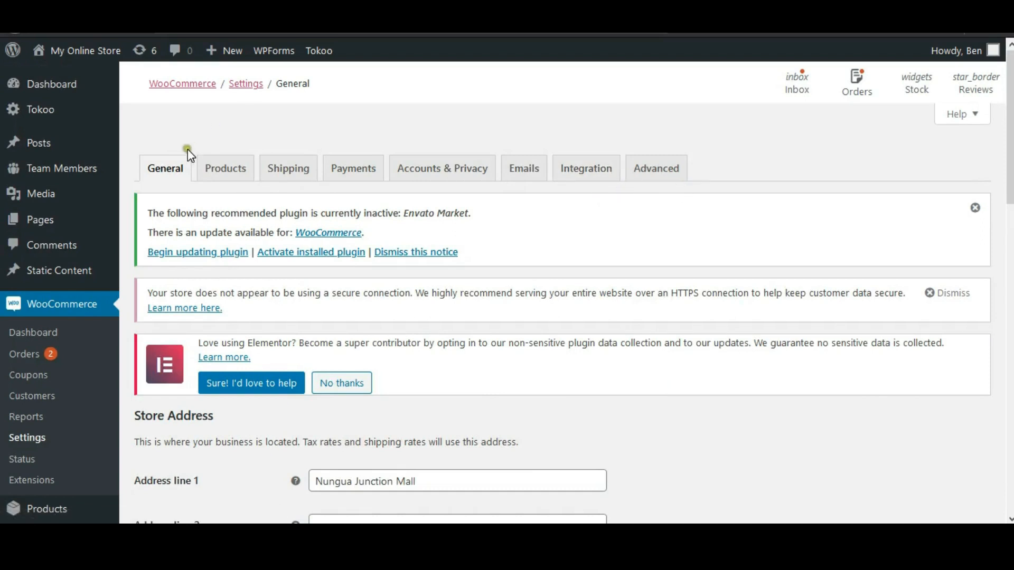
scroll(710, 218, "down", 6)
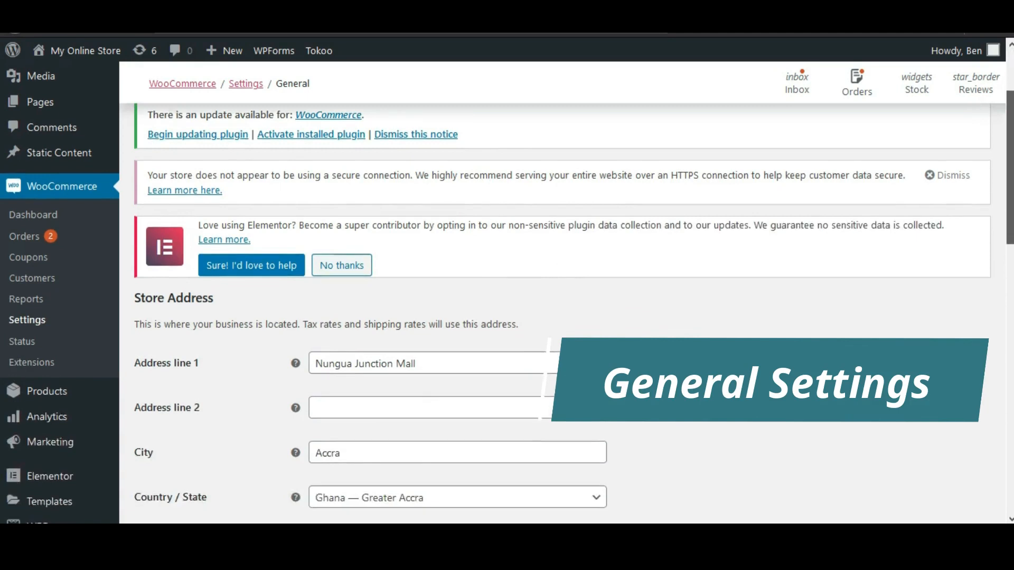
scroll(507, 290, "down", 3)
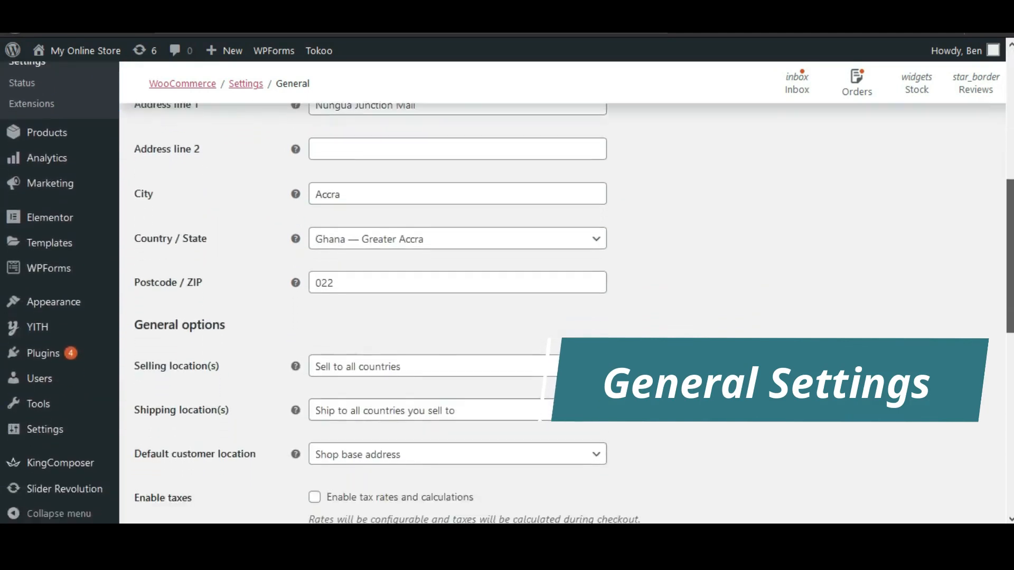
scroll(507, 291, "down", 3)
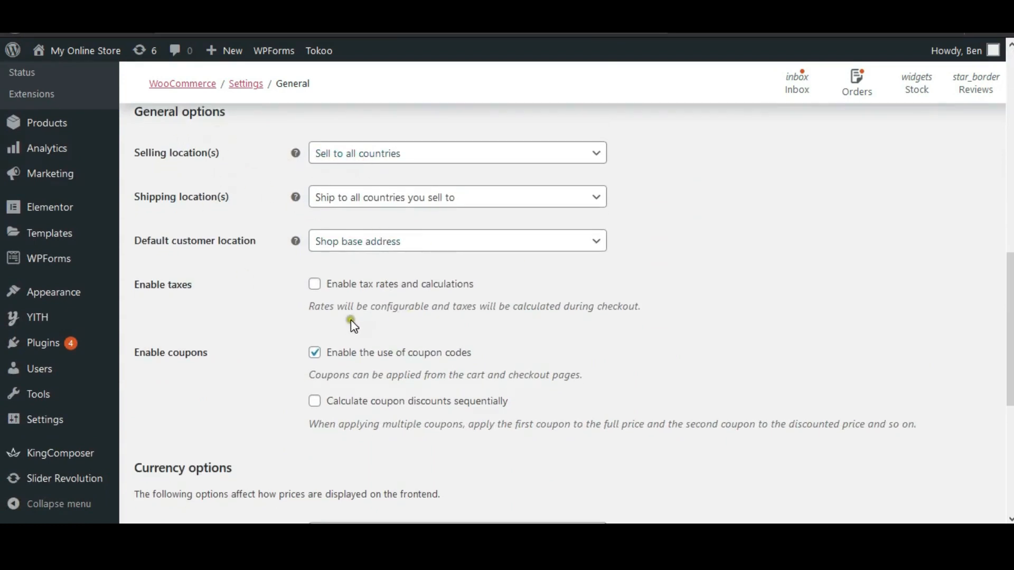
scroll(366, 319, "down", 6)
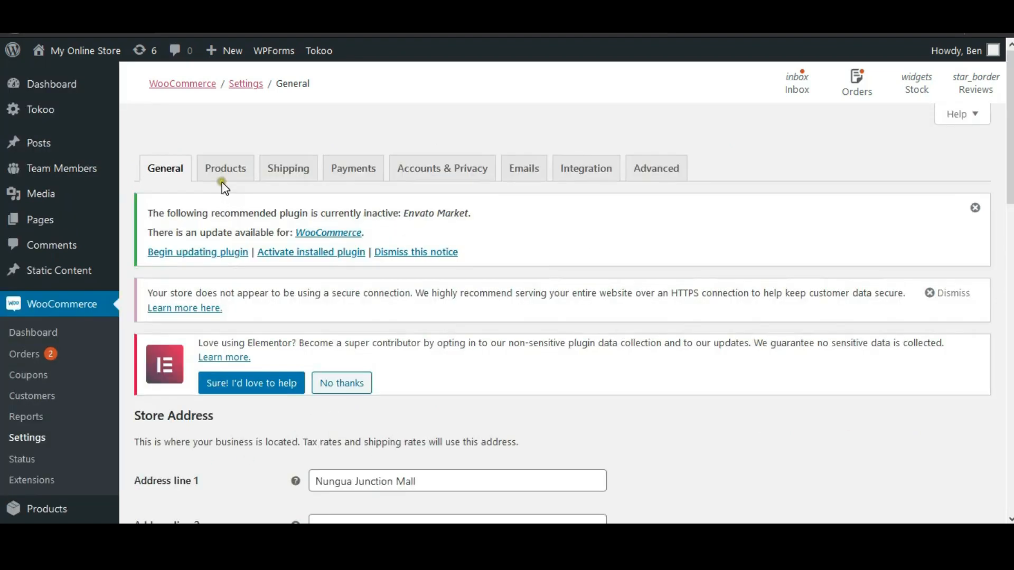
left_click(227, 174)
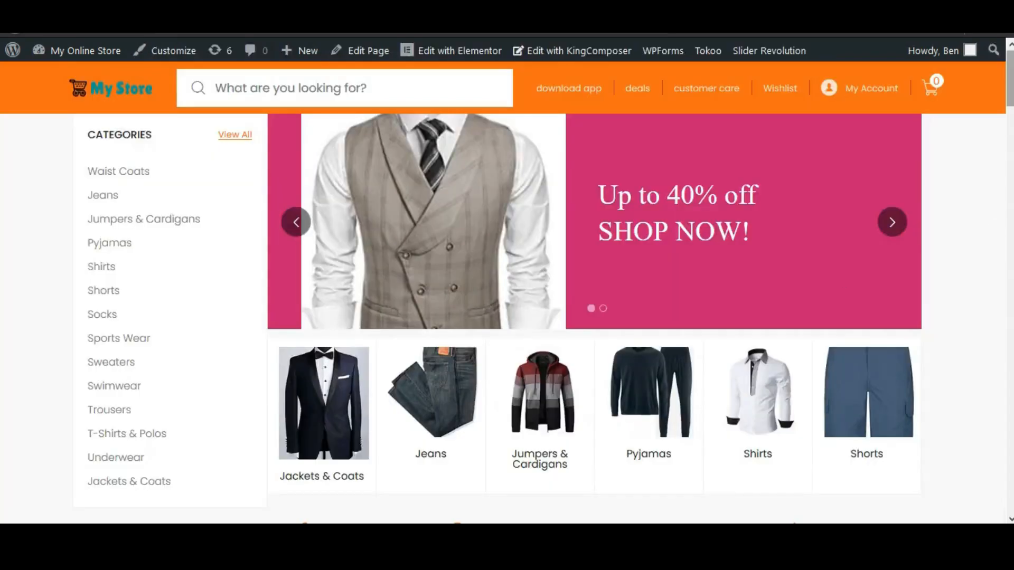
Add the orange Men High Grade Sweater High Collar to the cart and view the cart.
scroll(507, 317, "down", 9)
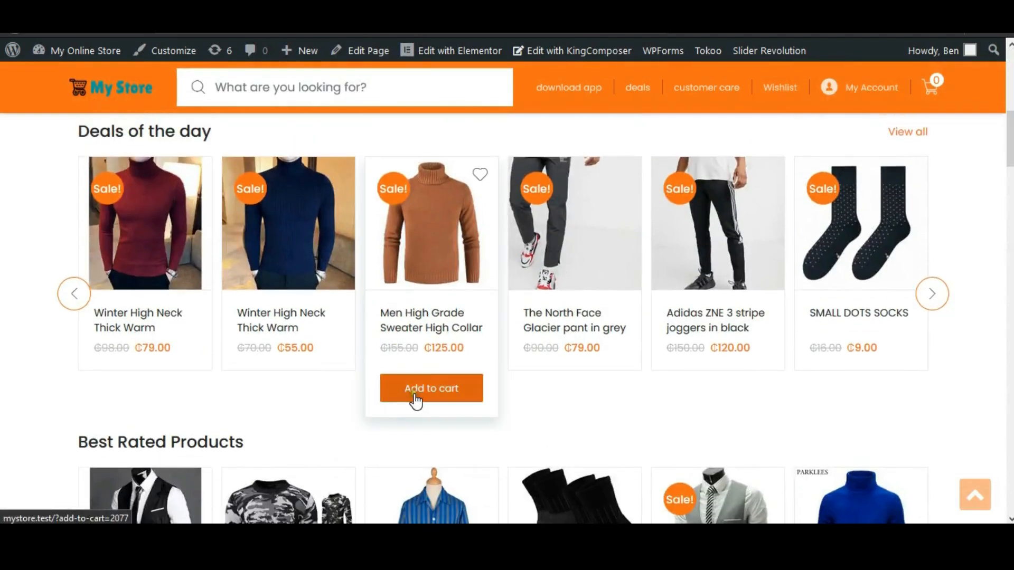
left_click(415, 400)
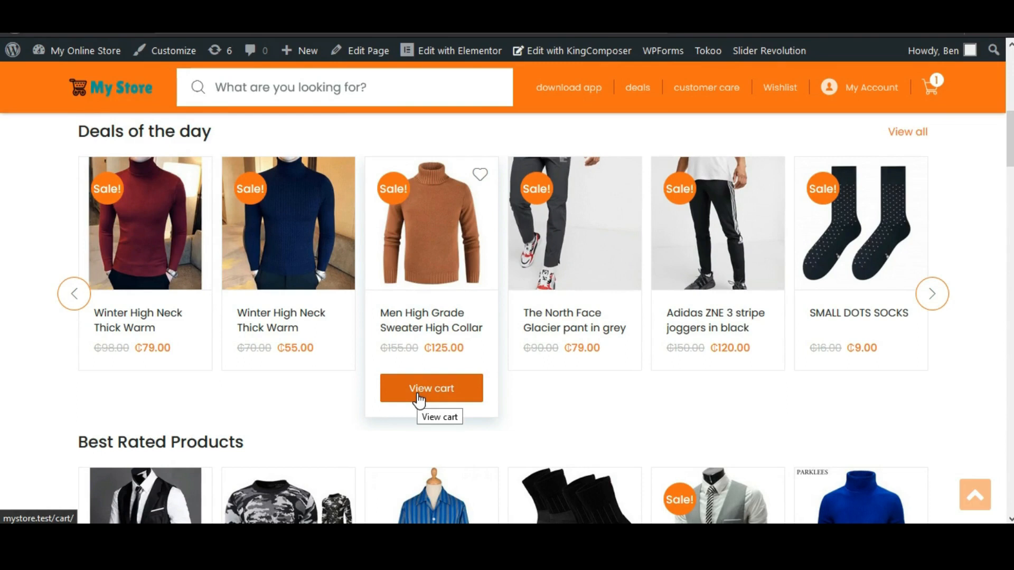
left_click(414, 403)
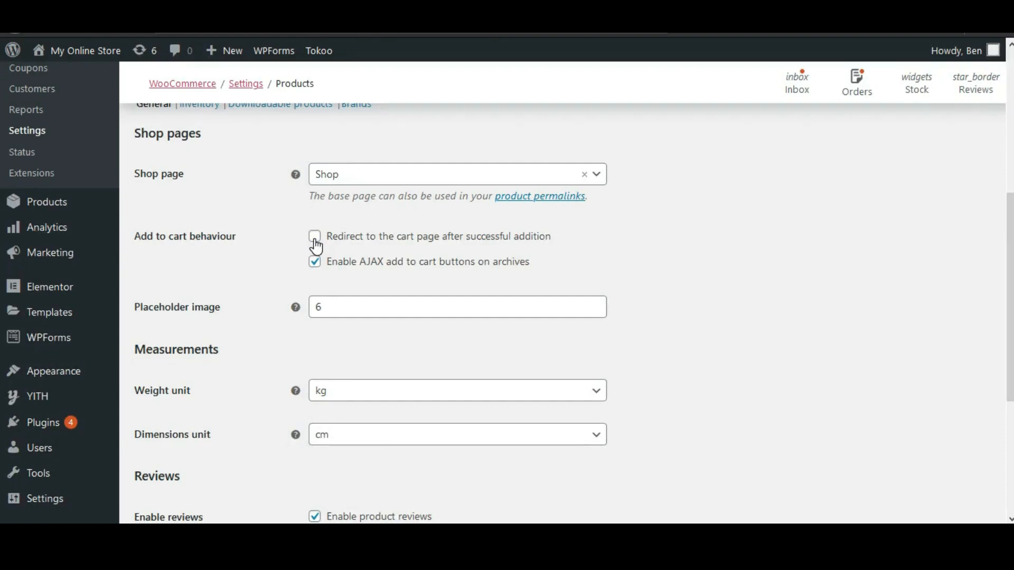
Enable 'Redirect to the cart page after successful addition' and save the product settings.
left_click(275, 241)
left_click(314, 236)
scroll(559, 285, "down", 5)
left_click(193, 450)
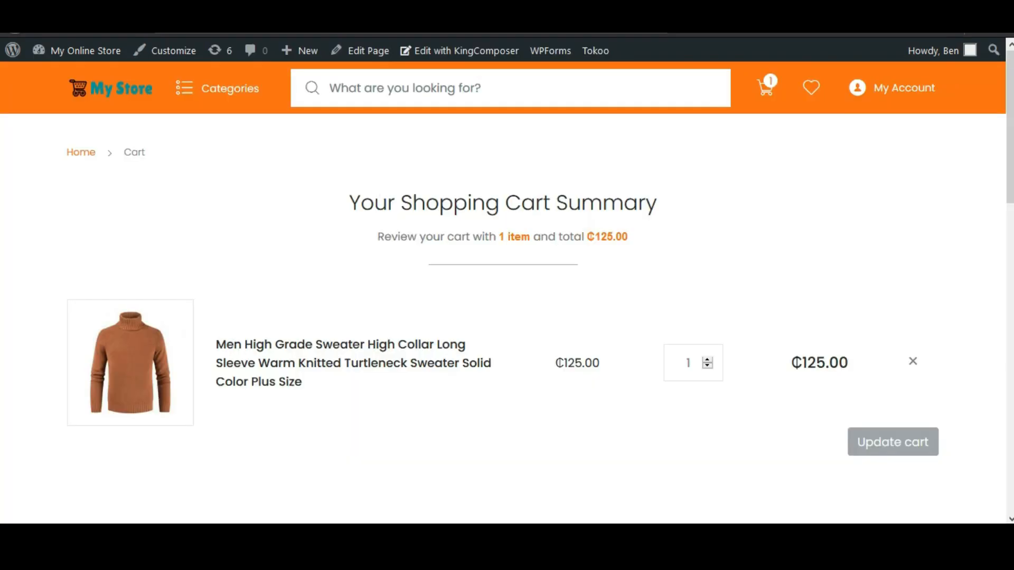
From the home page, add the DANISH ENDURANCE socks to the cart, totalling ₵143.00.
left_click(81, 153)
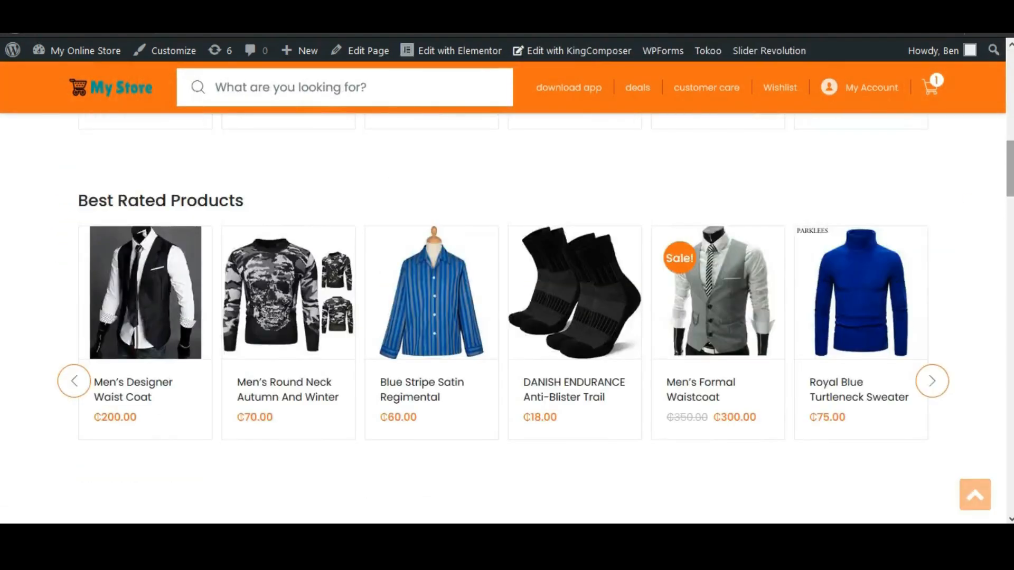
mouse_move(568, 446)
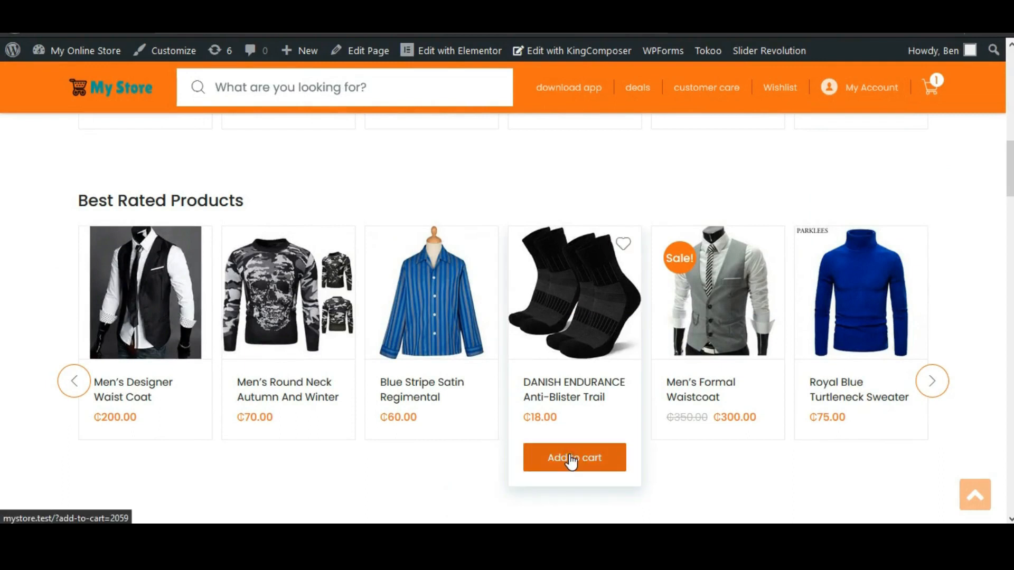
left_click(570, 459)
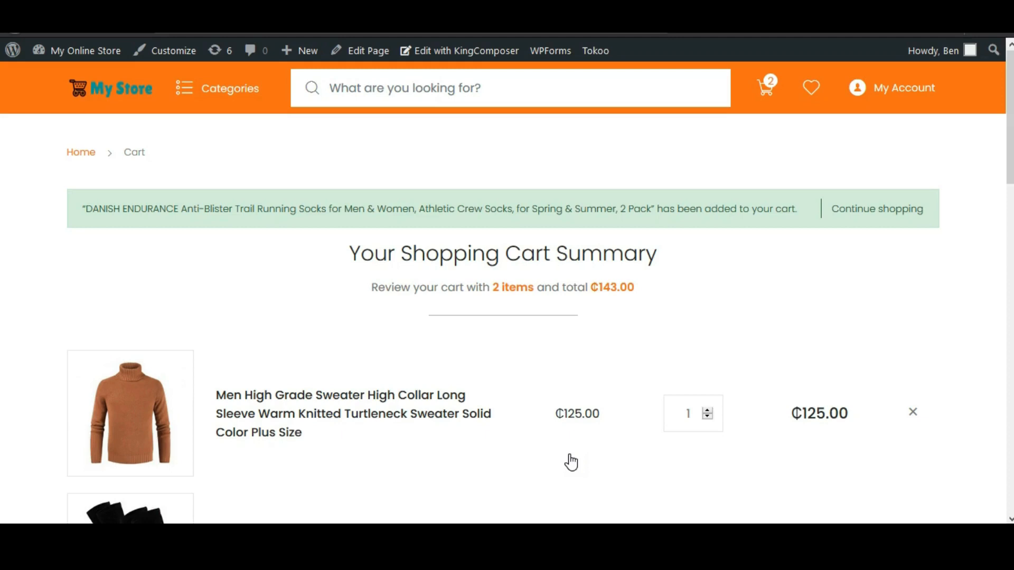
scroll(571, 462, "down", 5)
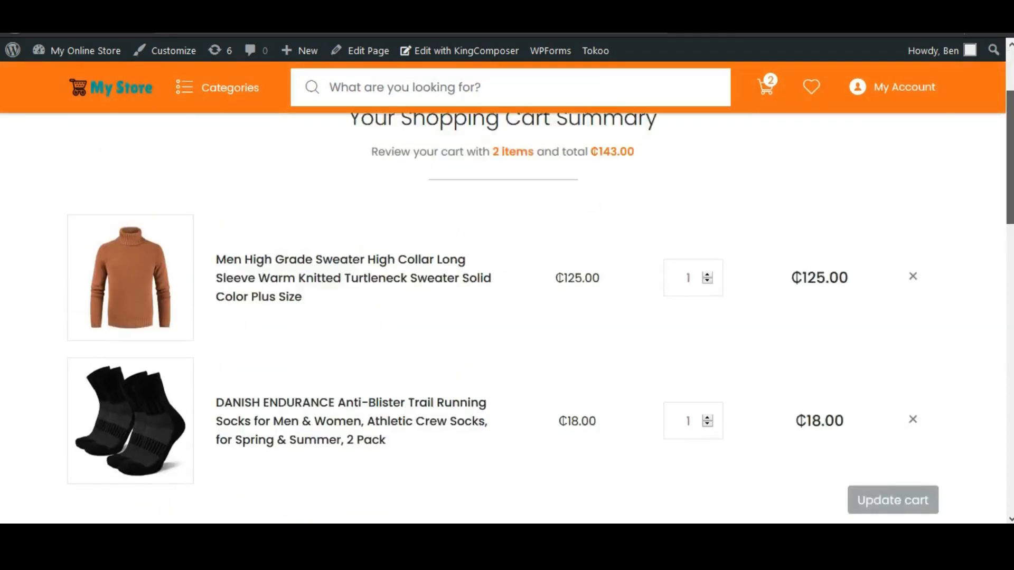
scroll(927, 201, "up", 2)
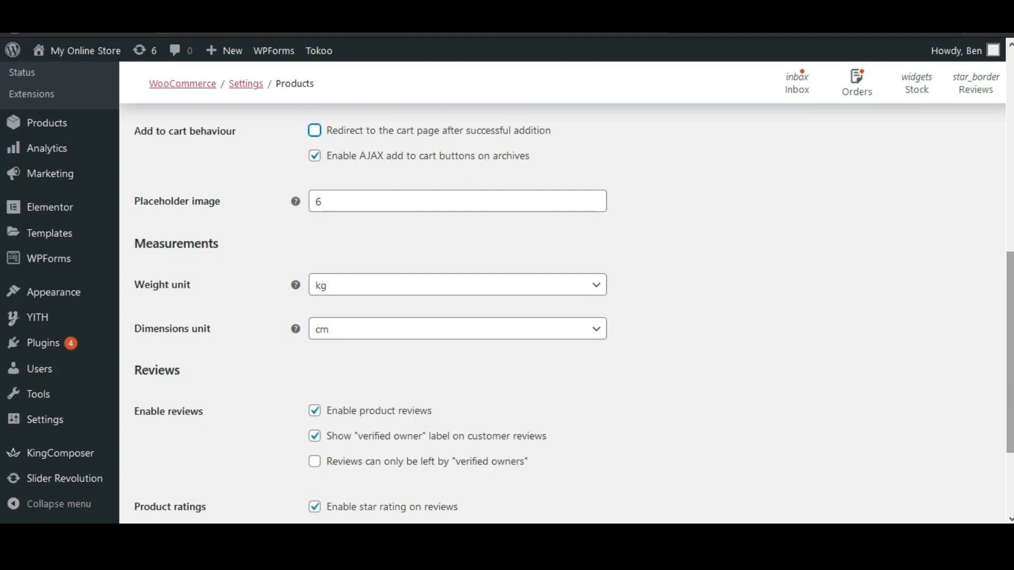
Enable the verified owner label on reviews, keep star ratings required, and save.
left_click_drag(1010, 352, 1010, 383)
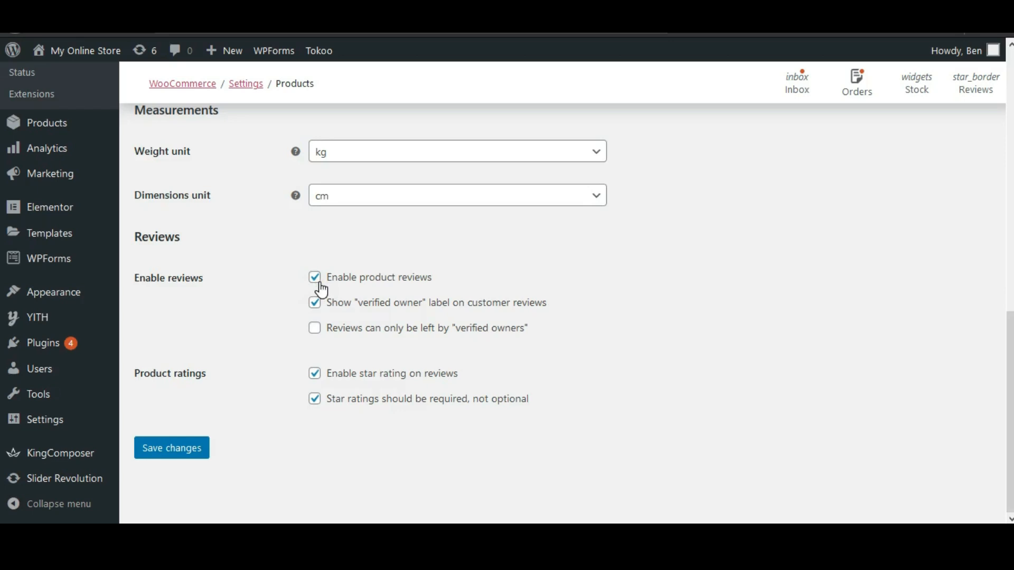
left_click(315, 299)
left_click(334, 415)
left_click(195, 448)
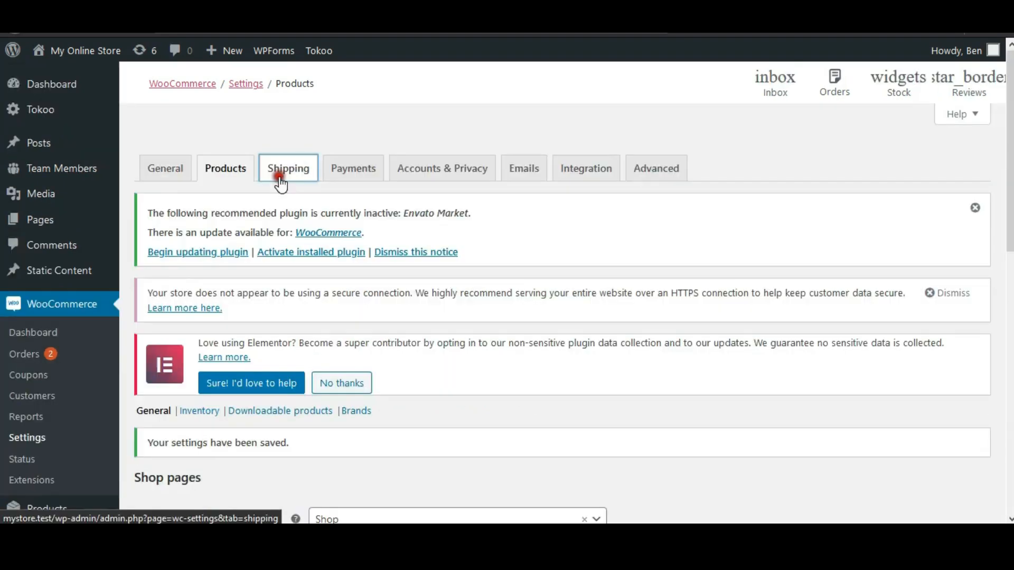
View the Shipping zones list, which holds only the catch-all zone for uncovered locations.
left_click(280, 179)
scroll(879, 272, "up", 1)
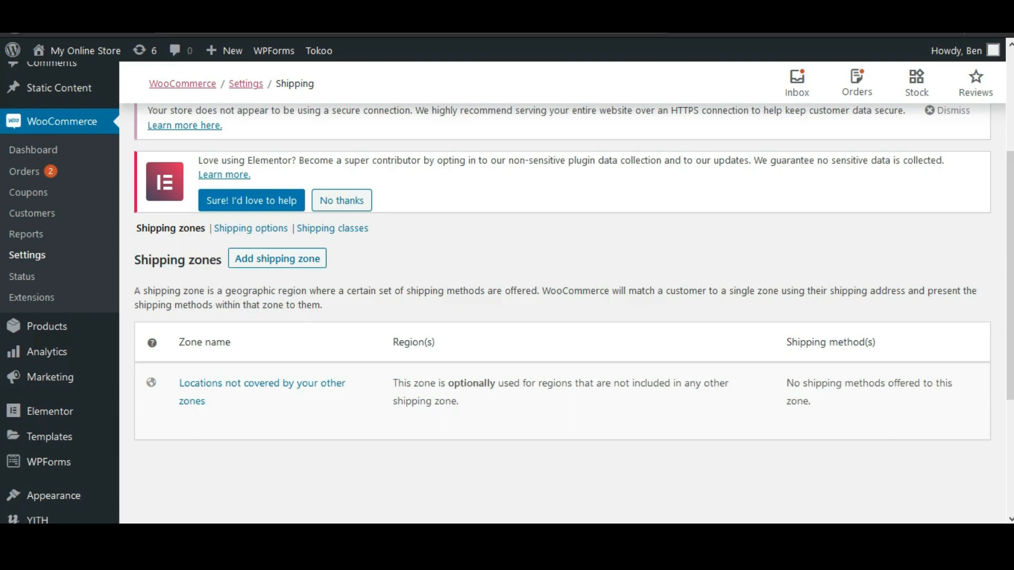
scroll(500, 305, "down", 1)
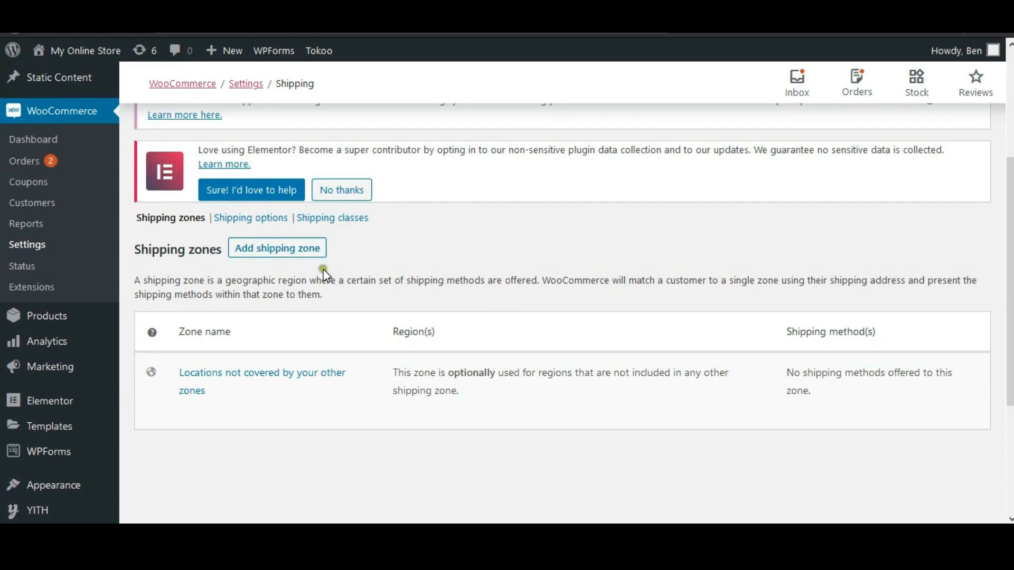
Add a new shipping zone named 'Greater Accra Region'.
left_click(299, 259)
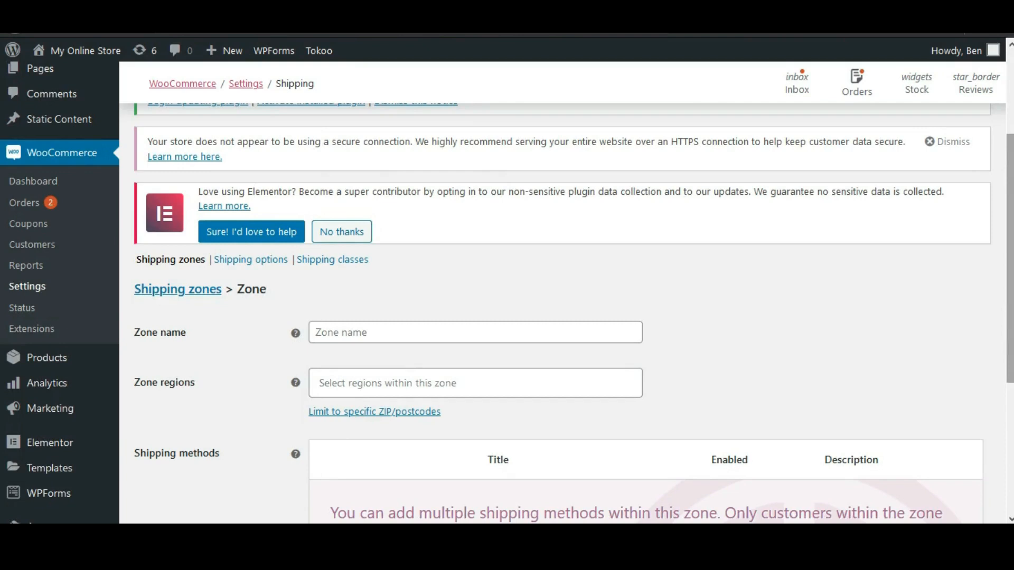
scroll(423, 202, "down", 3)
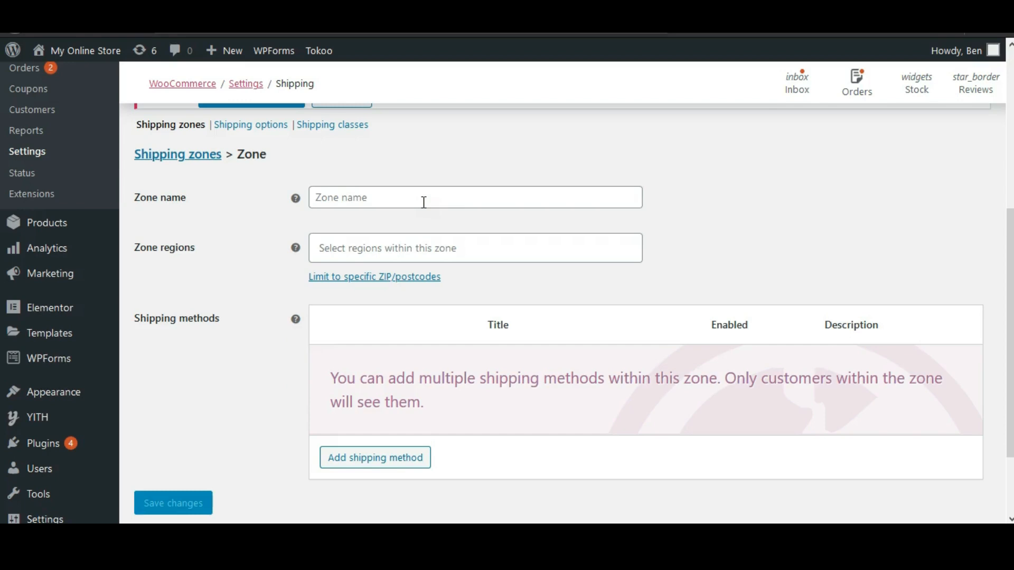
left_click(605, 199)
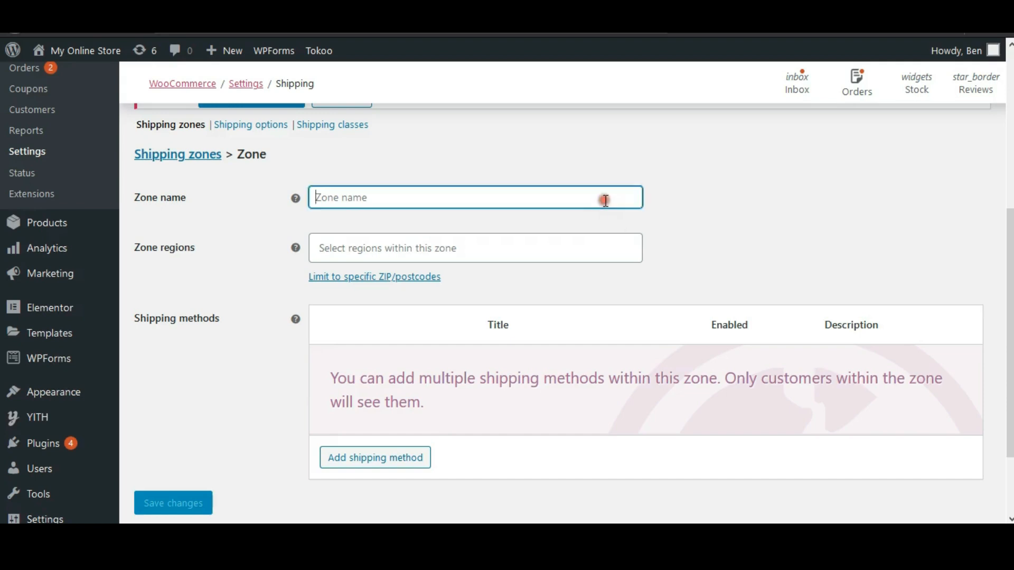
type("Great")
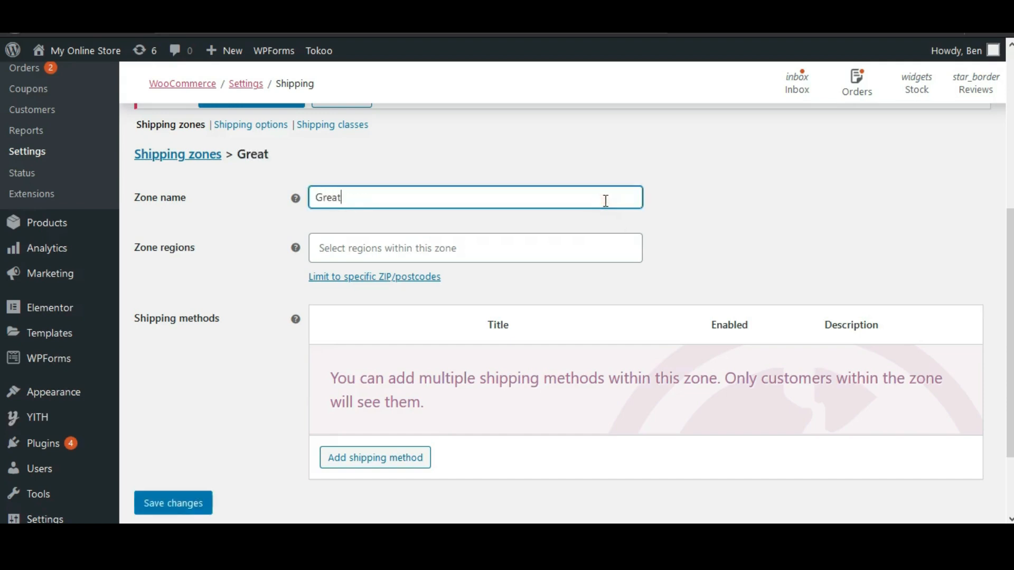
type("er Accra Region")
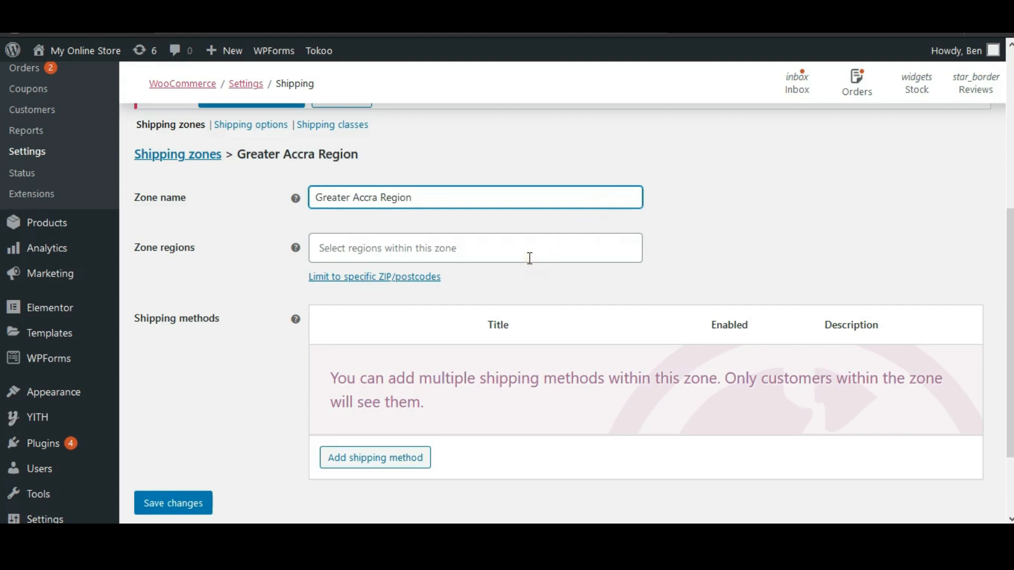
Set the zone's region to Greater Accra, Ghana by searching 'acc'.
left_click(511, 258)
left_click(413, 248)
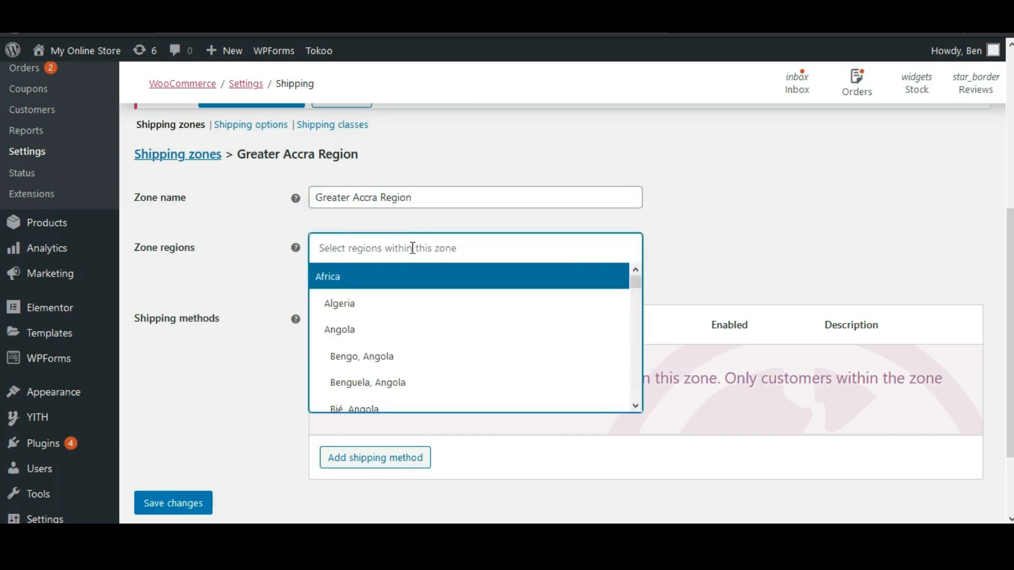
type("acc")
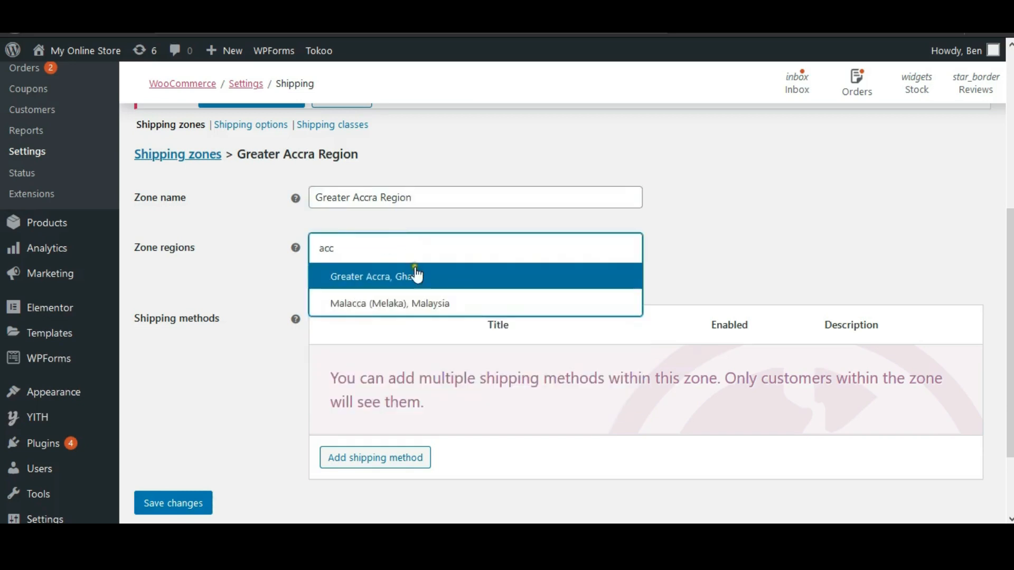
left_click(413, 266)
scroll(420, 396, "down", 1)
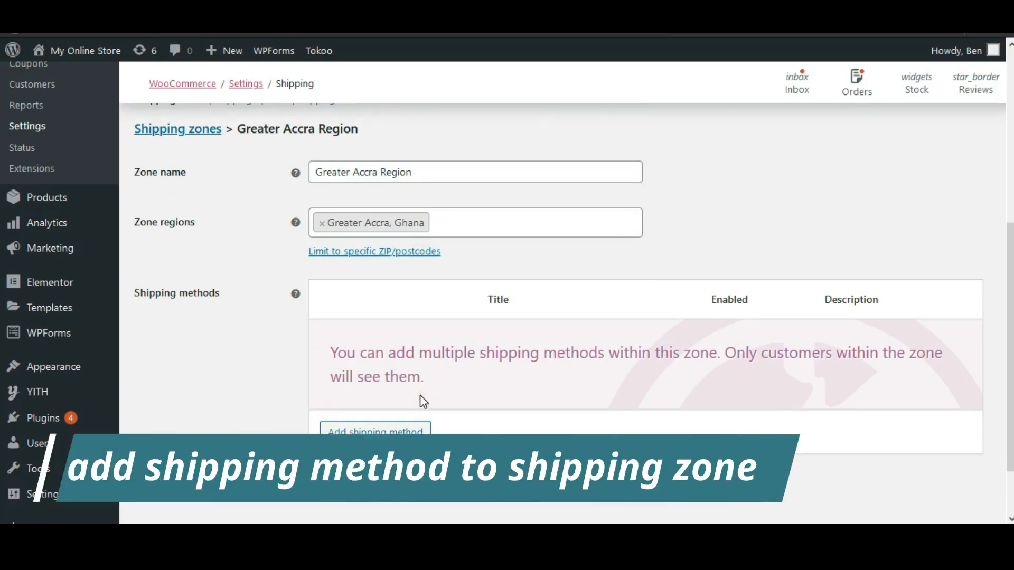
Add Free shipping as a shipping method for the zone.
left_click(387, 448)
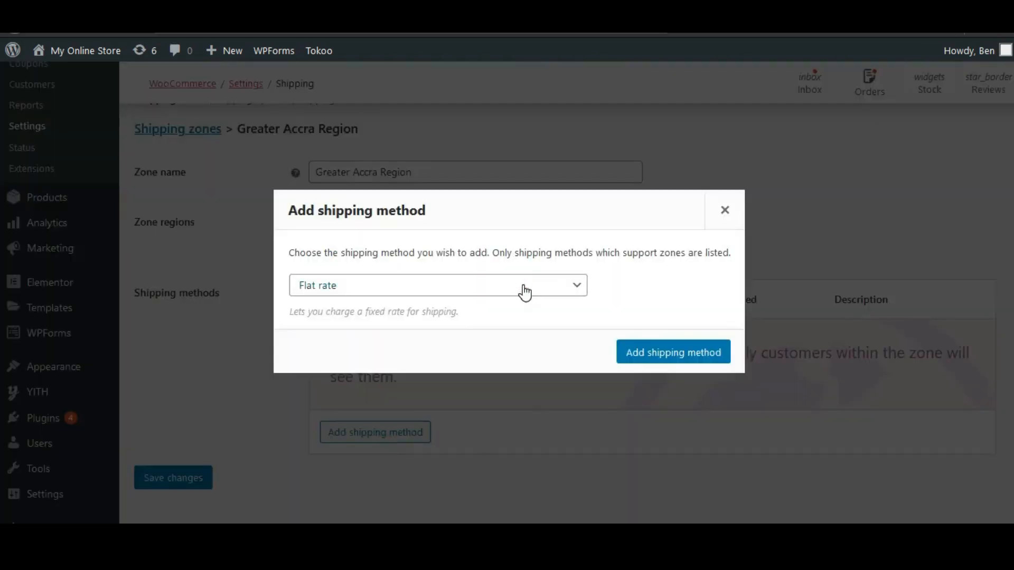
left_click(524, 292)
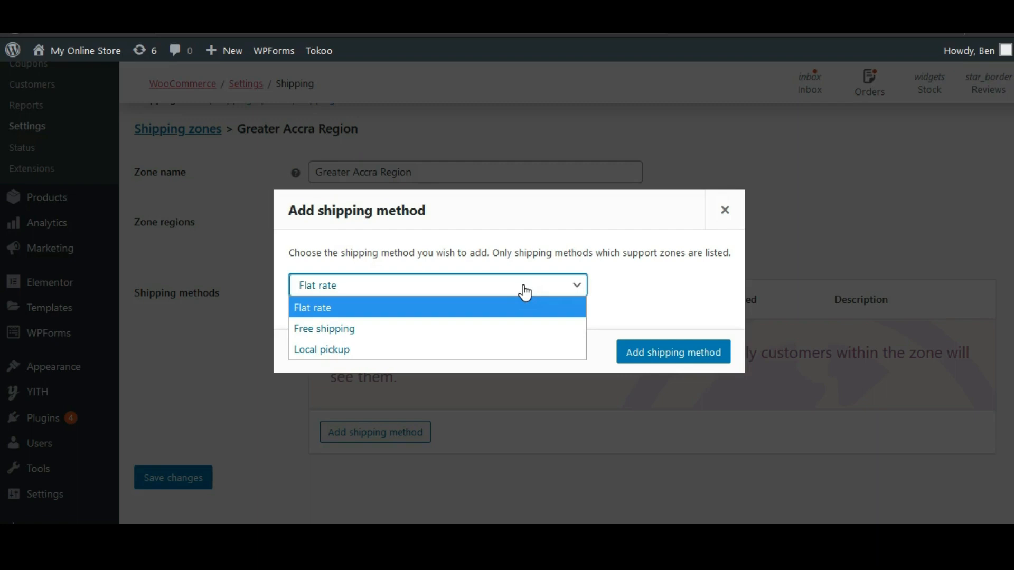
left_click(387, 336)
left_click(674, 353)
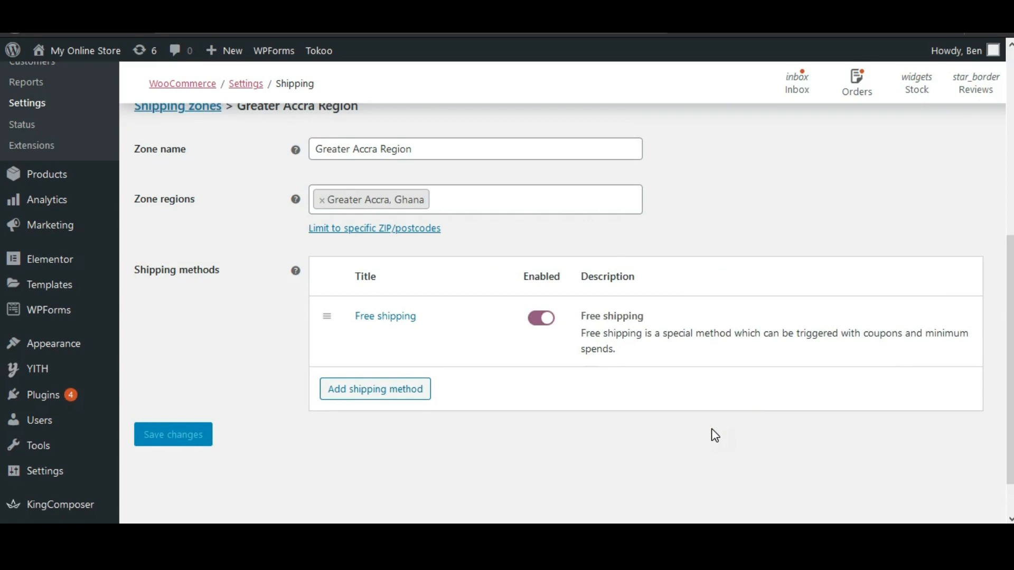
Add Local pickup as a second shipping method for the zone.
left_click(410, 388)
left_click(451, 288)
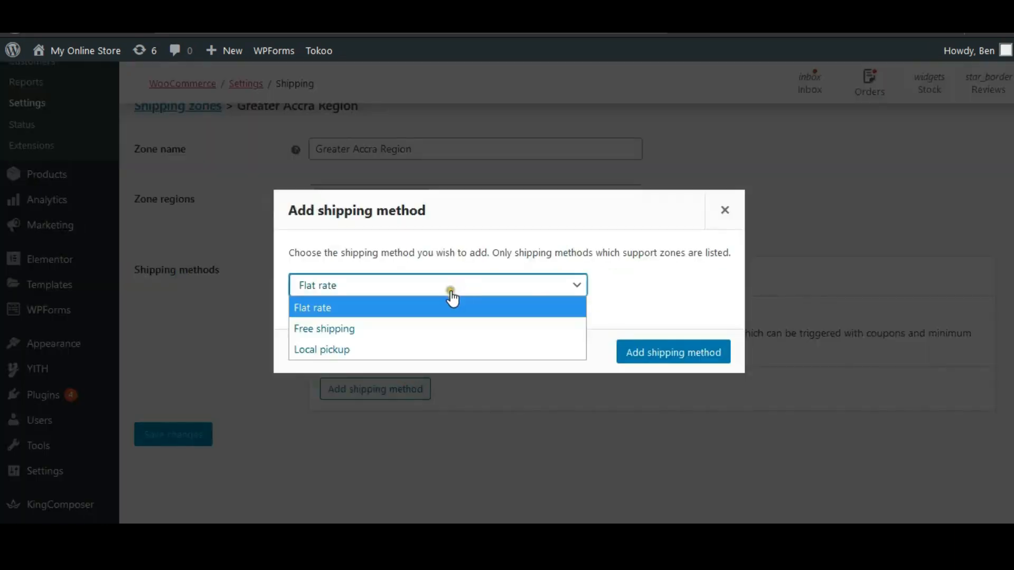
left_click(392, 349)
left_click(668, 364)
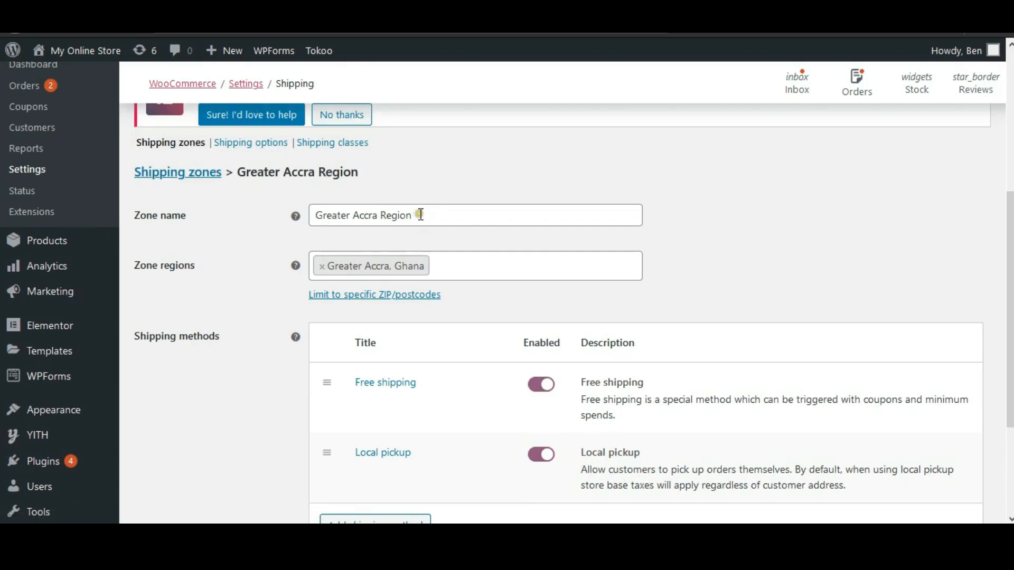
Look through the zone's regions list, leaving Greater Accra, Ghana unchanged.
left_click(428, 217)
left_click(455, 267)
left_click(428, 215)
left_click(539, 267)
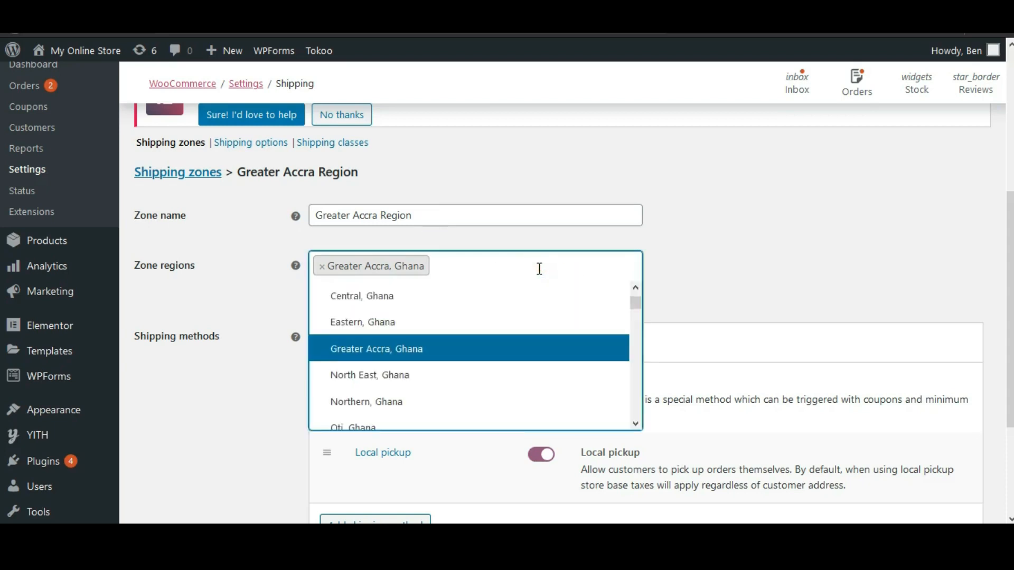
left_click(559, 166)
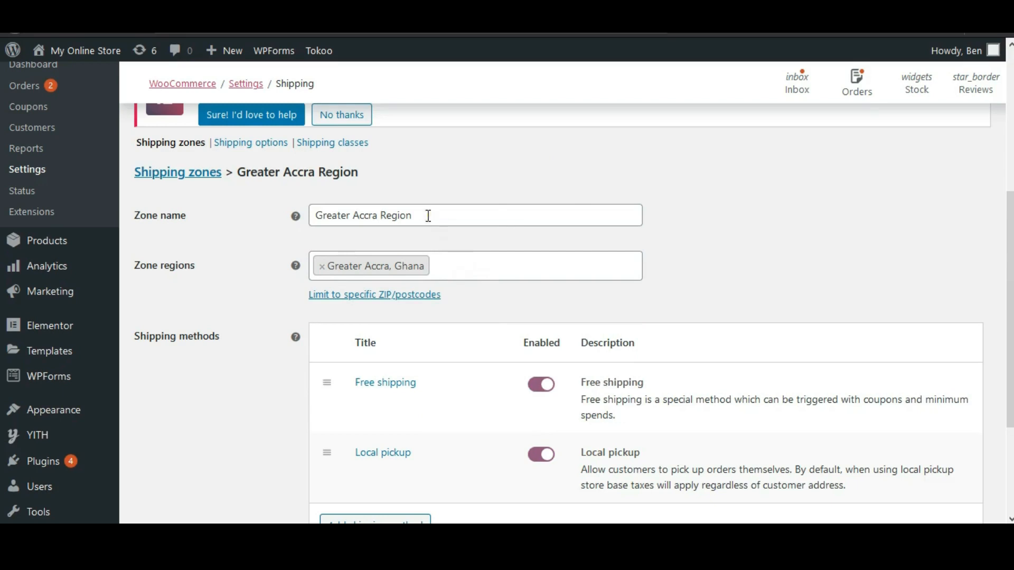
scroll(707, 273, "down", 2)
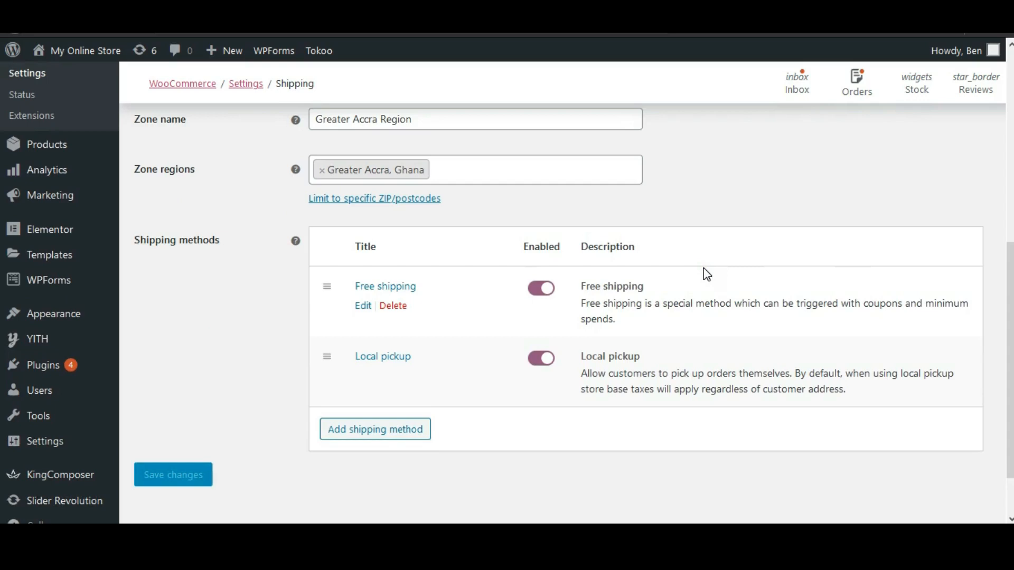
scroll(560, 295, "up", 1)
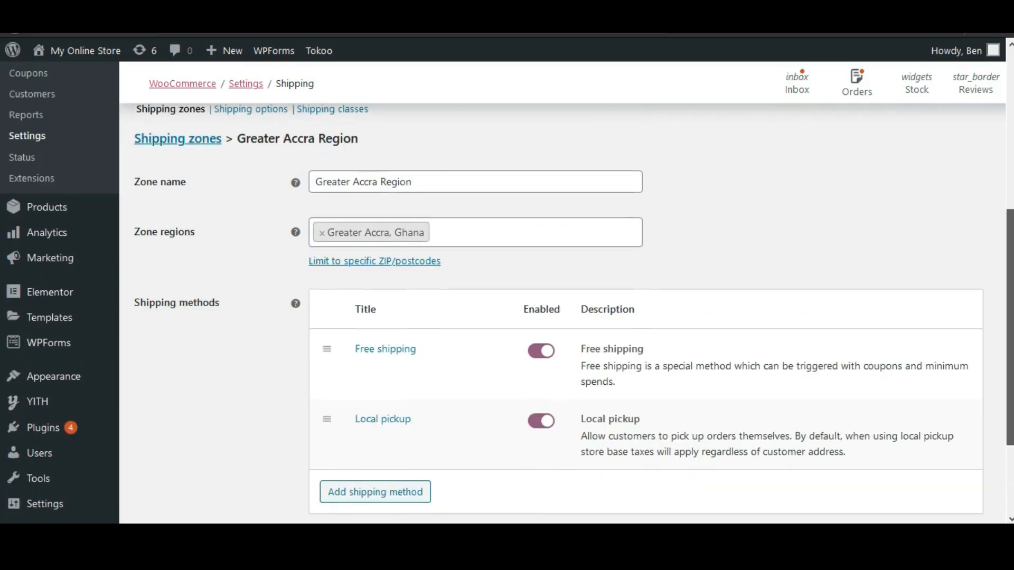
scroll(560, 290, "down", 1)
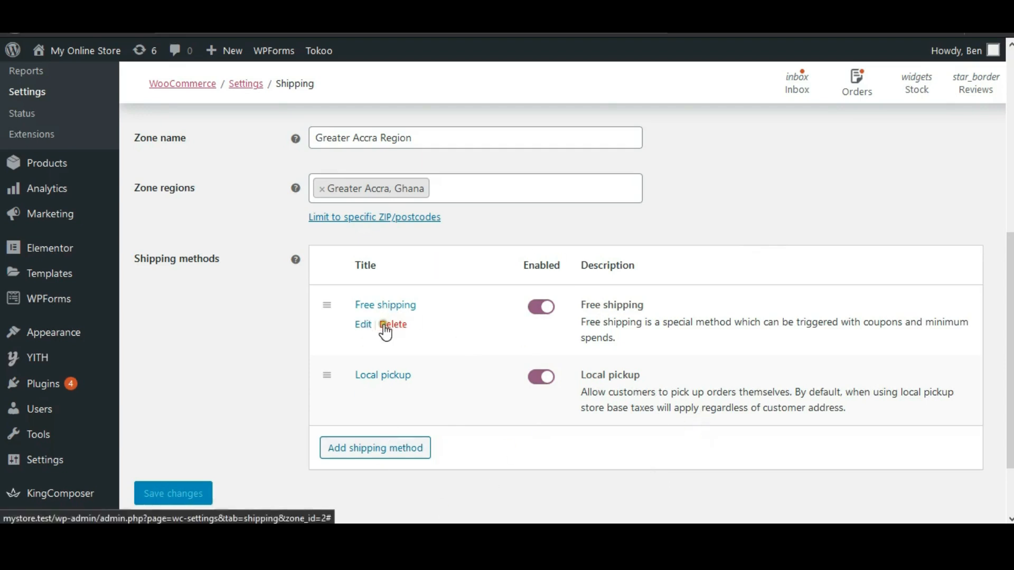
mouse_move(364, 328)
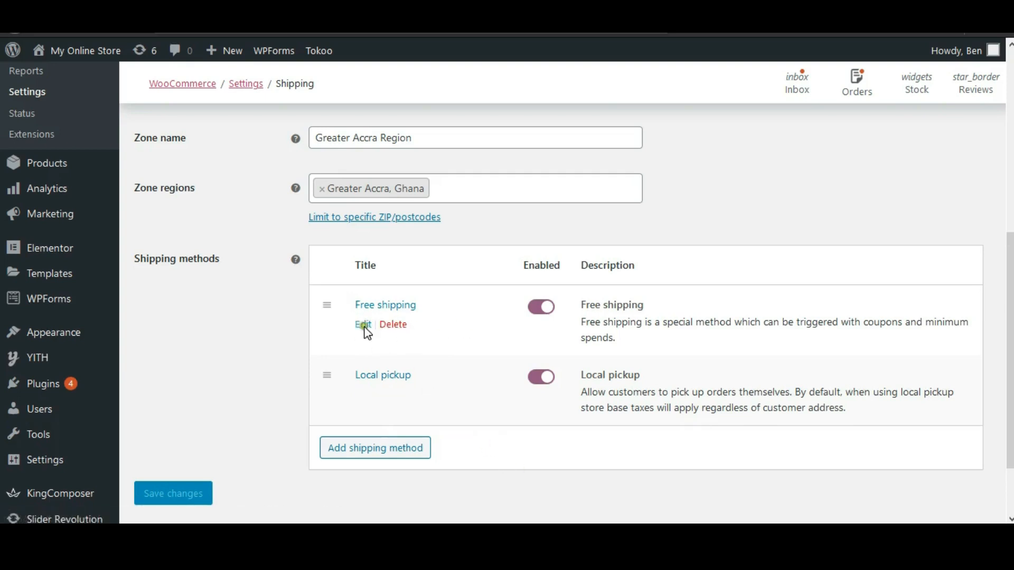
left_click_drag(636, 340, 828, 332)
Open the Free shipping method's settings and its 'Free shipping requires...' options.
left_click(806, 340)
left_click(363, 324)
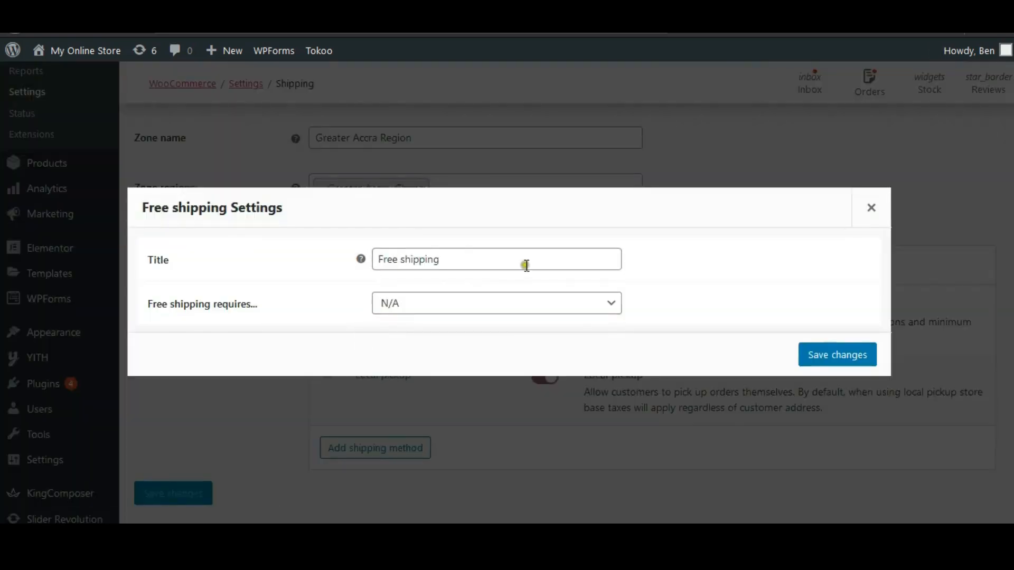
left_click(498, 315)
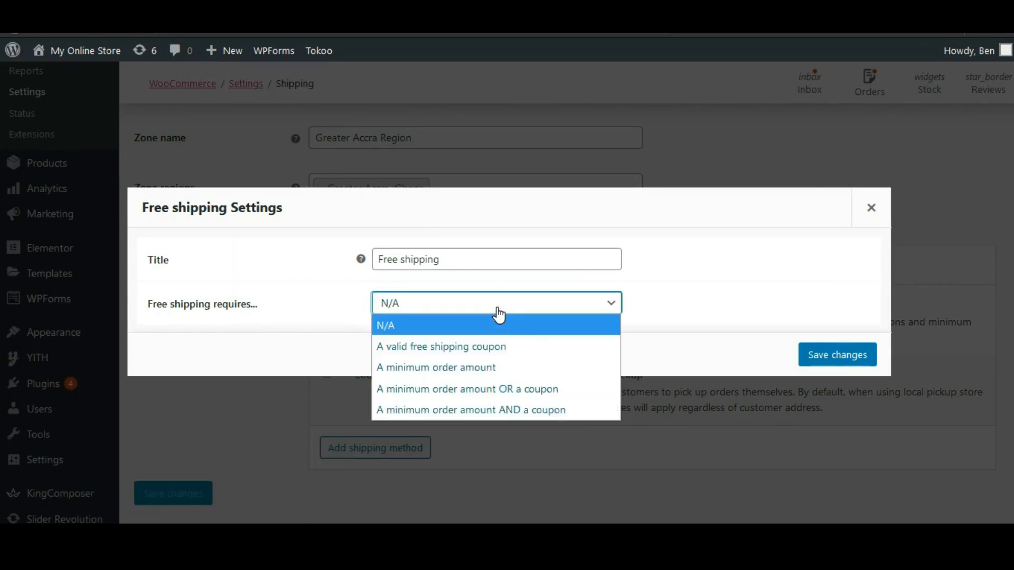
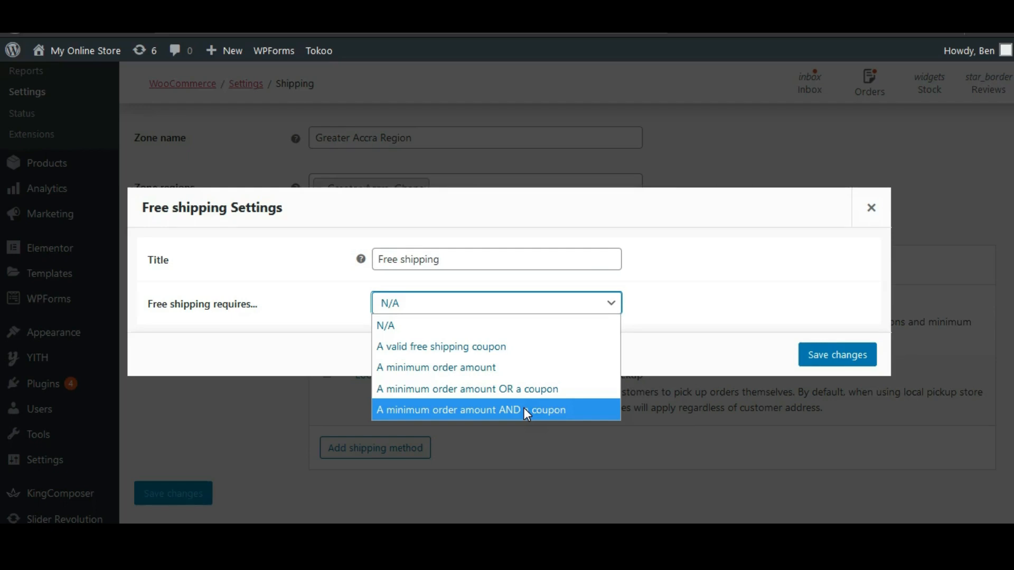
Save the Free shipping method with 'Free shipping requires…' left at N/A.
left_click(465, 327)
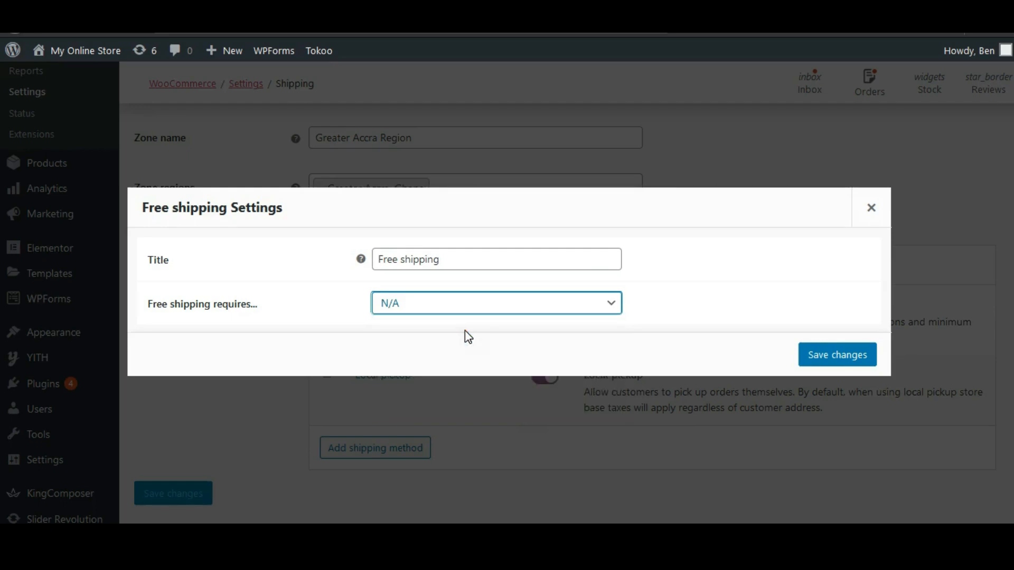
left_click(867, 356)
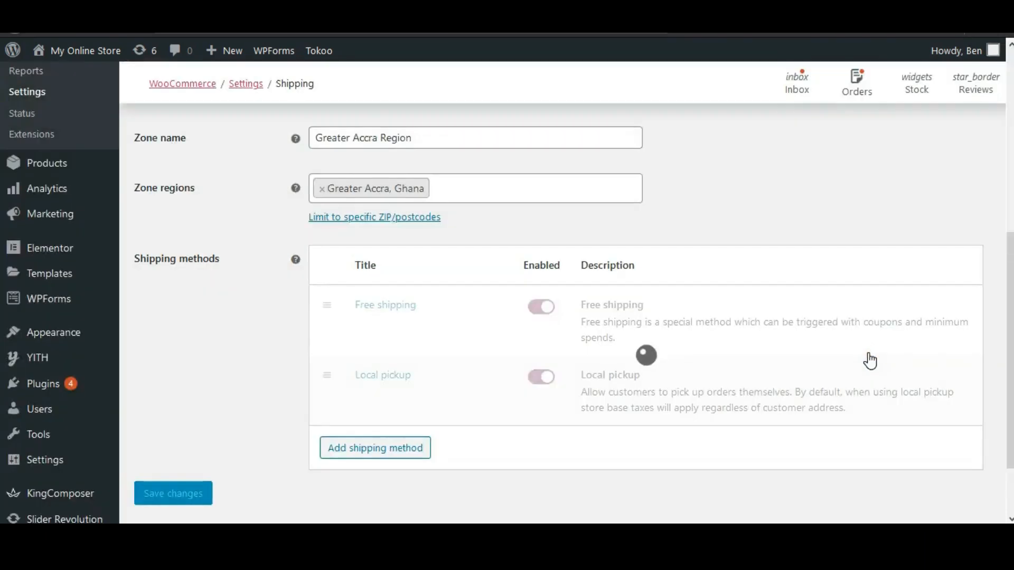
scroll(1009, 324, "down", 1)
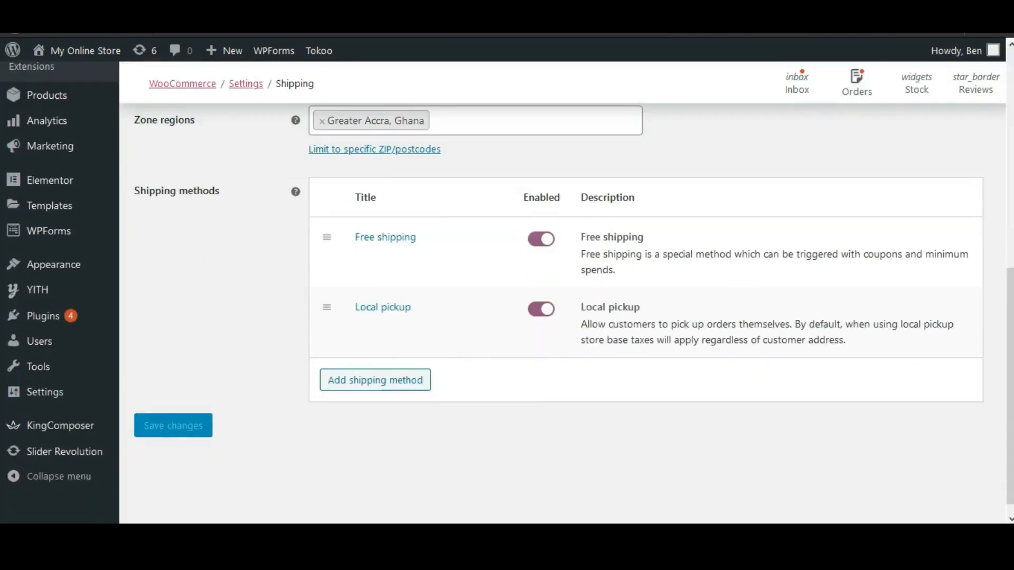
Set Local pickup's tax status to None, keep its cost at 0, and save.
left_click(362, 326)
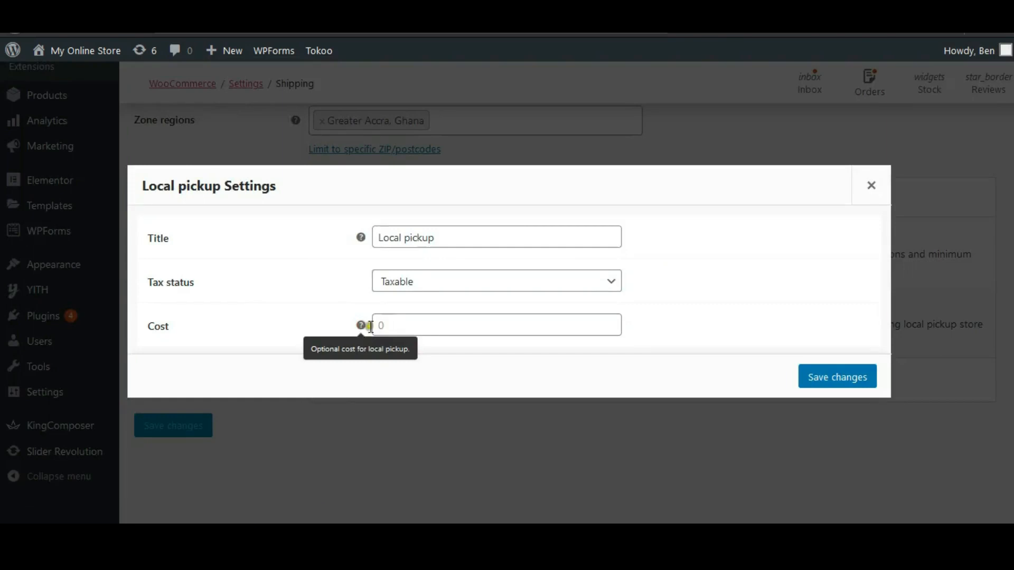
left_click(579, 283)
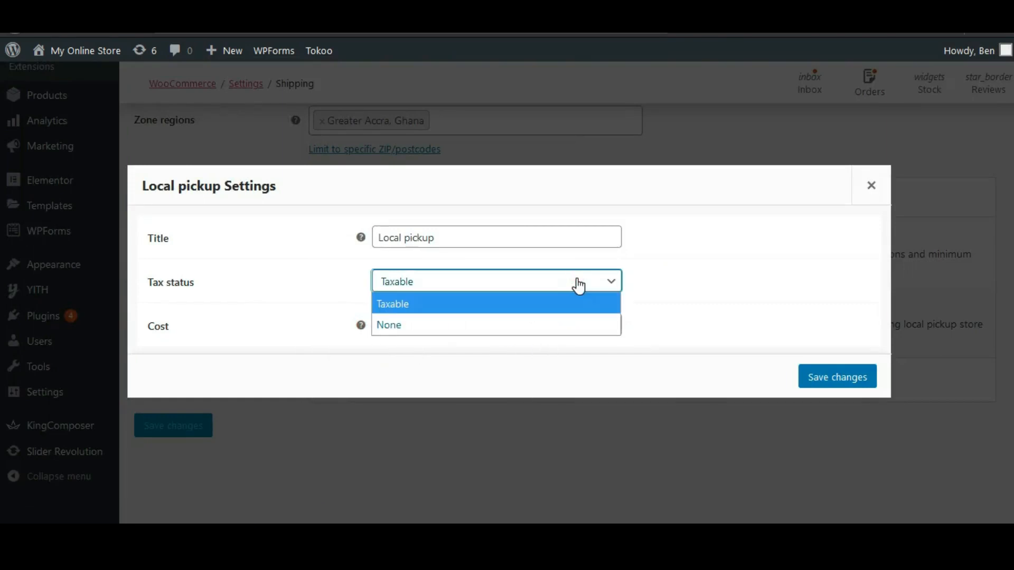
left_click(564, 324)
left_click(413, 330)
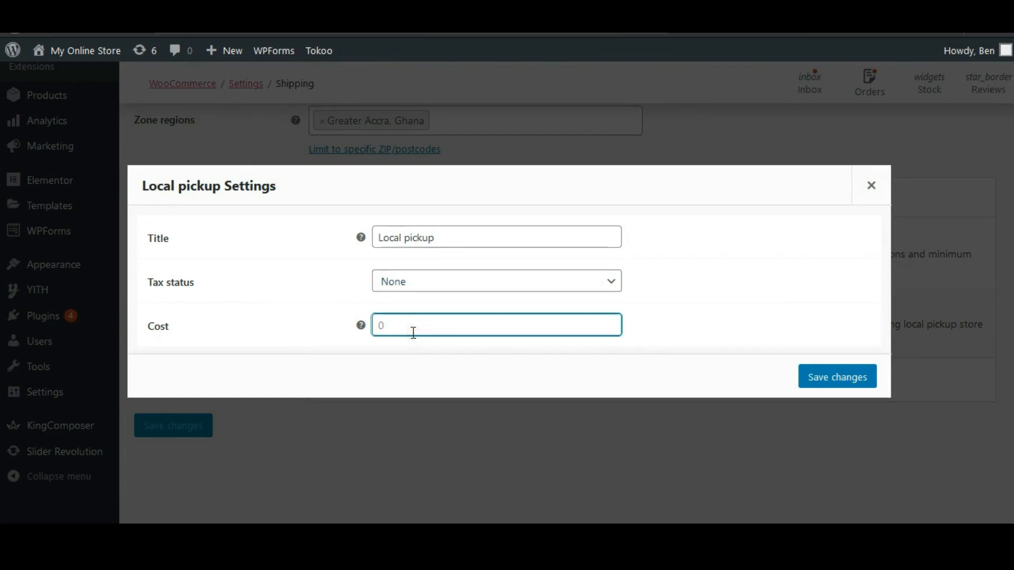
left_click_drag(443, 236, 374, 236)
left_click(413, 326)
left_click(859, 378)
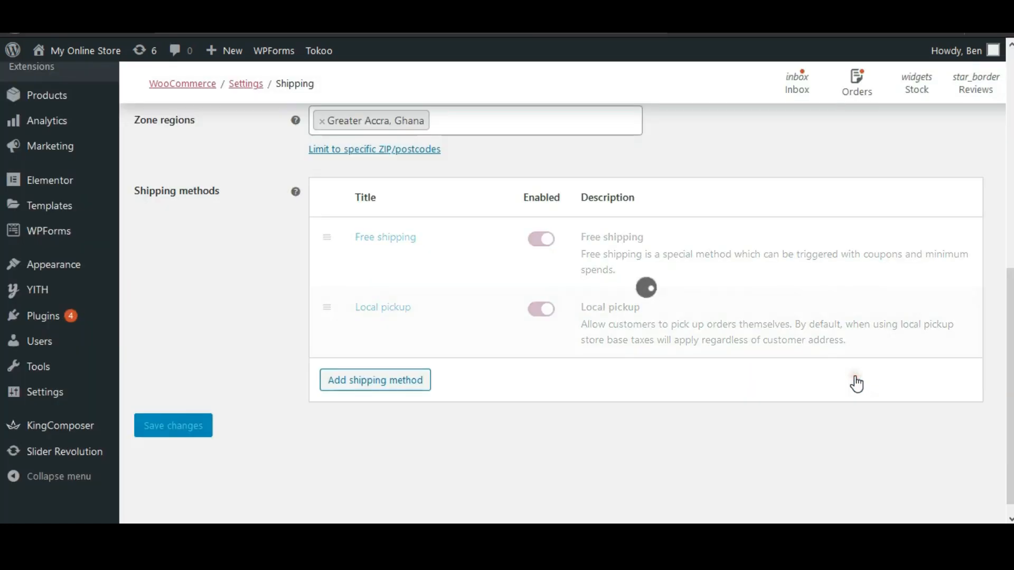
scroll(804, 270, "up", 4)
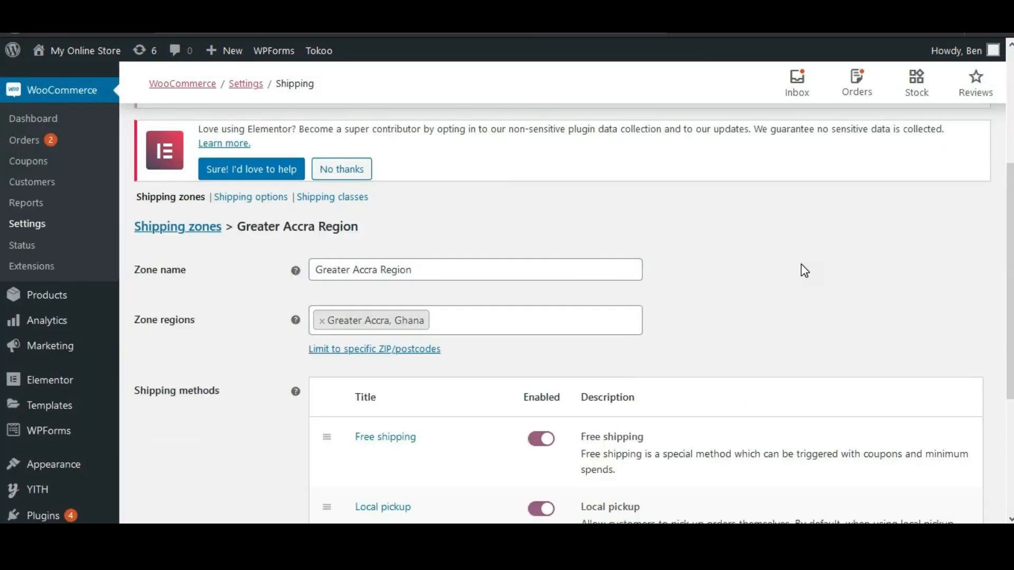
Open the Shipping options page with calculation, destination and debug settings.
left_click(270, 205)
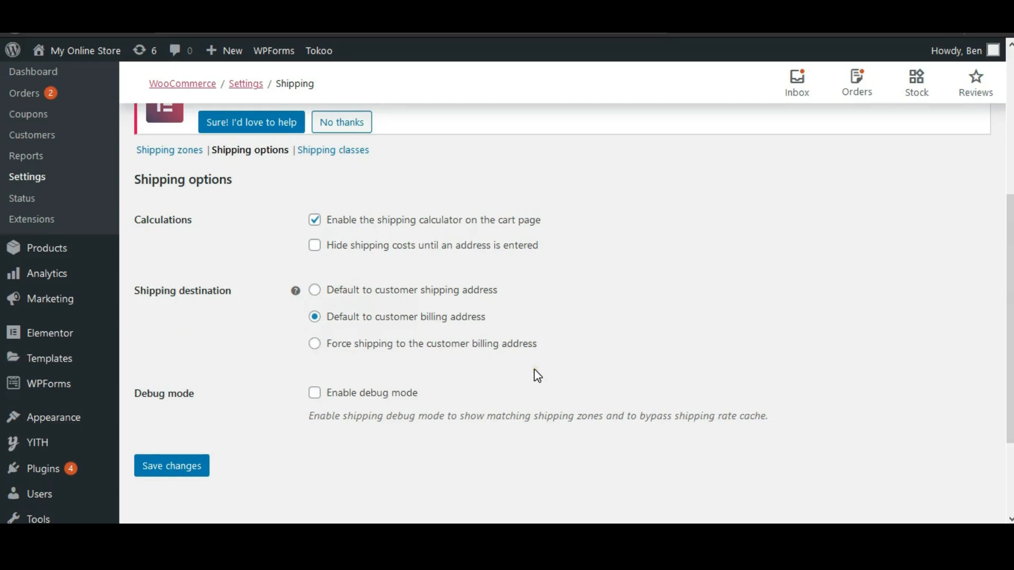
Keep shipping destination on 'Default to customer billing address' and return to Southern Ghana zone.
left_click(385, 315)
scroll(893, 360, "down", 1)
scroll(894, 360, "up", 5)
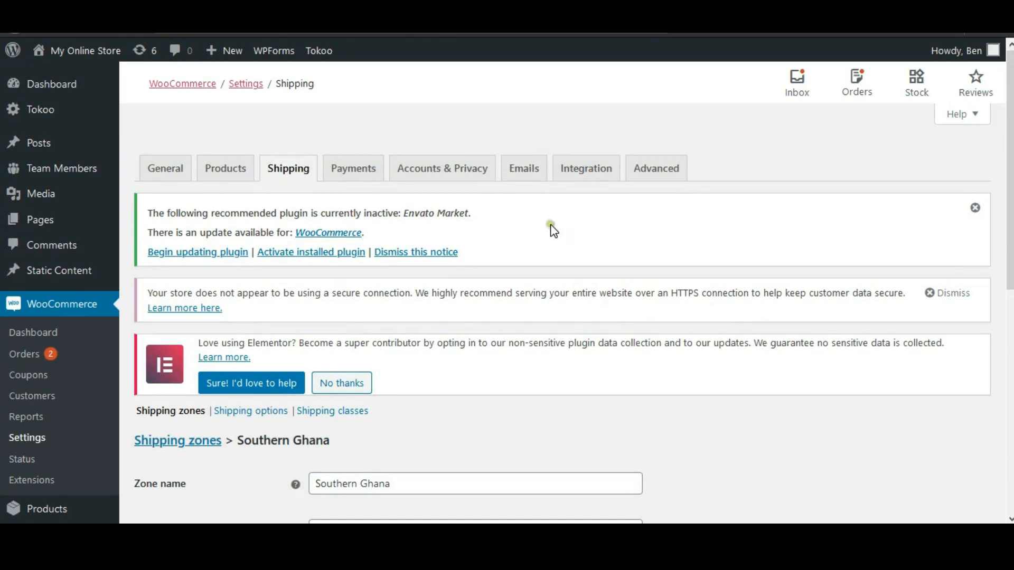
Go to the Payments settings listing bank transfer, check, cash on delivery and PayPal.
left_click(353, 174)
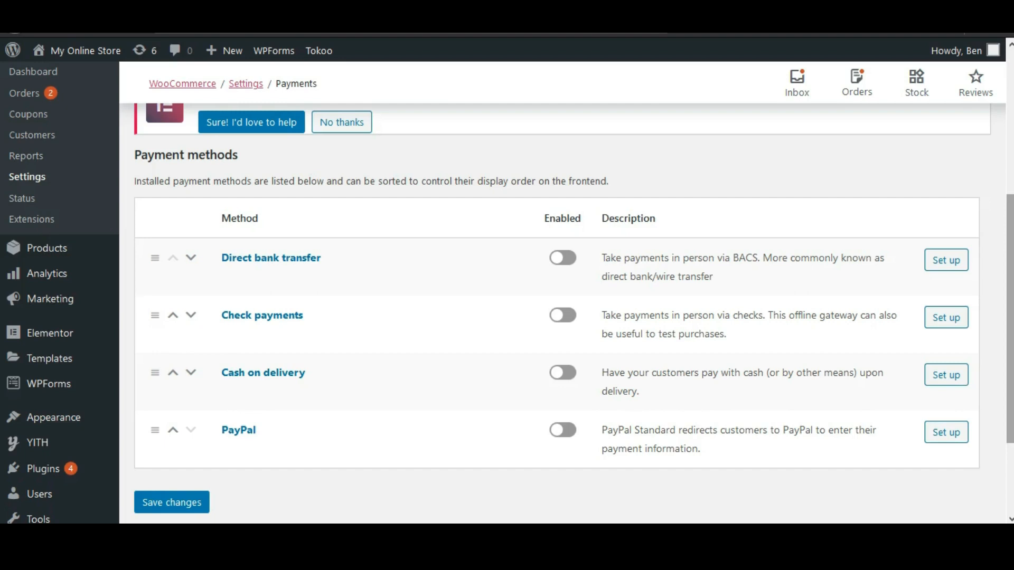
scroll(507, 292, "down", 1)
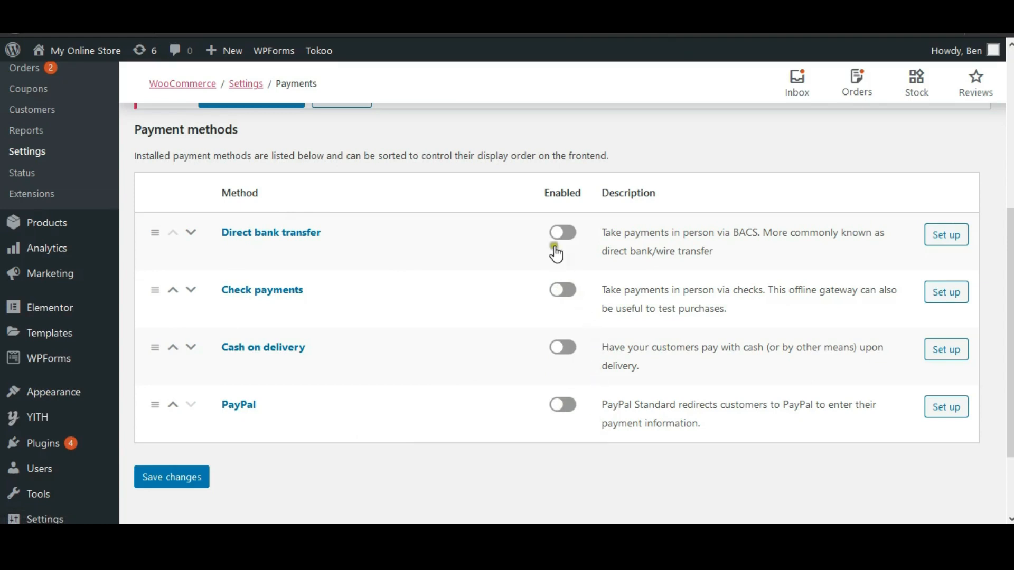
Enable Direct bank transfer and open its settings page.
left_click(569, 237)
left_click(957, 238)
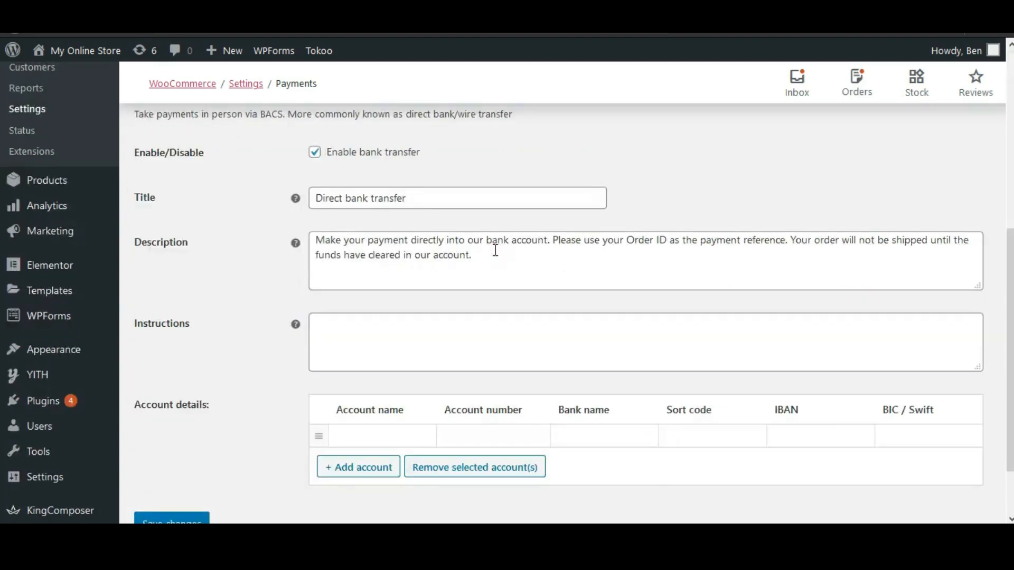
left_click(430, 198)
Review the bank transfer Description, Instructions and account details, leaving defaults unchanged.
left_click_drag(484, 257, 317, 242)
left_click(499, 268)
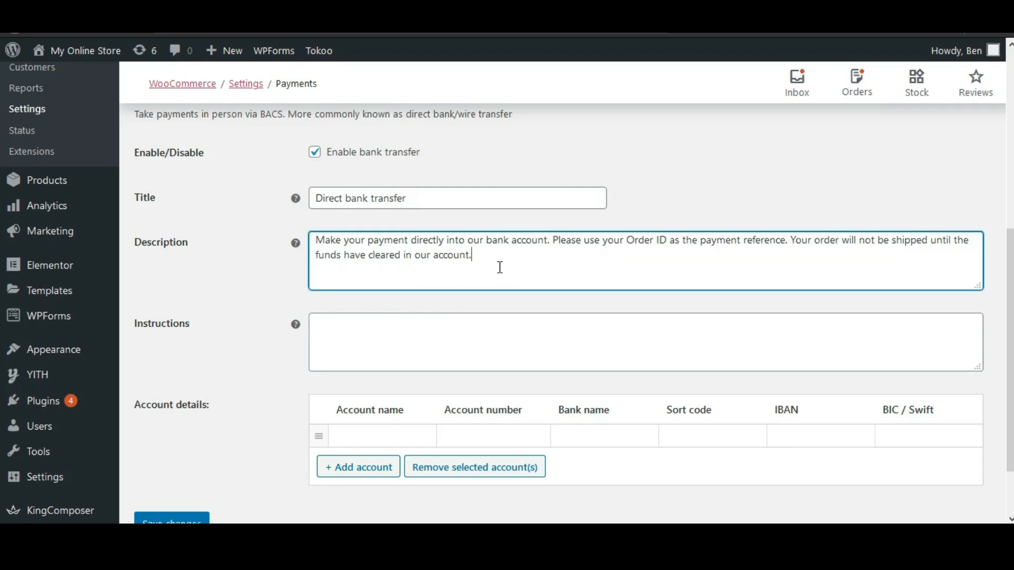
left_click(478, 339)
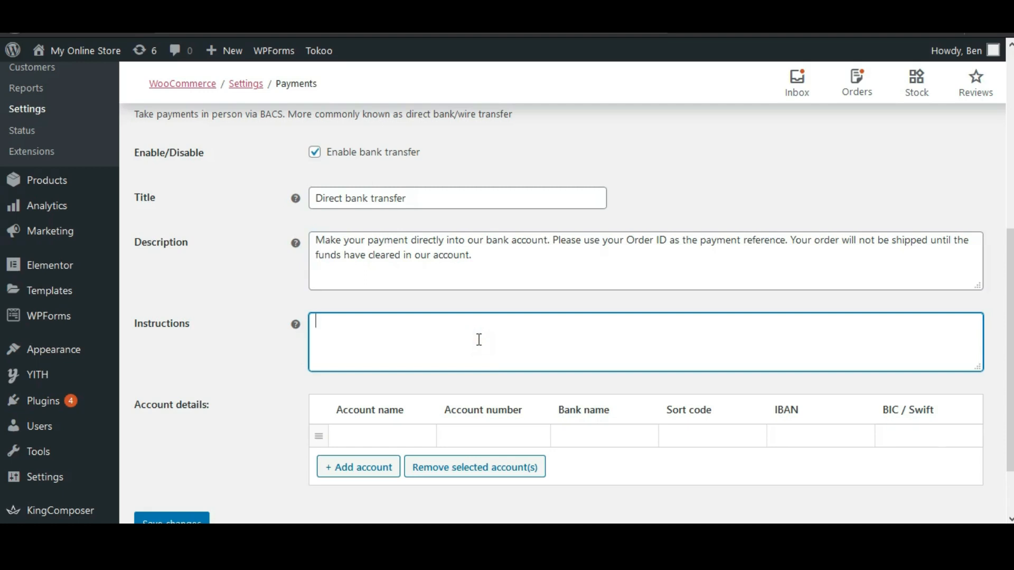
left_click_drag(508, 267, 284, 223)
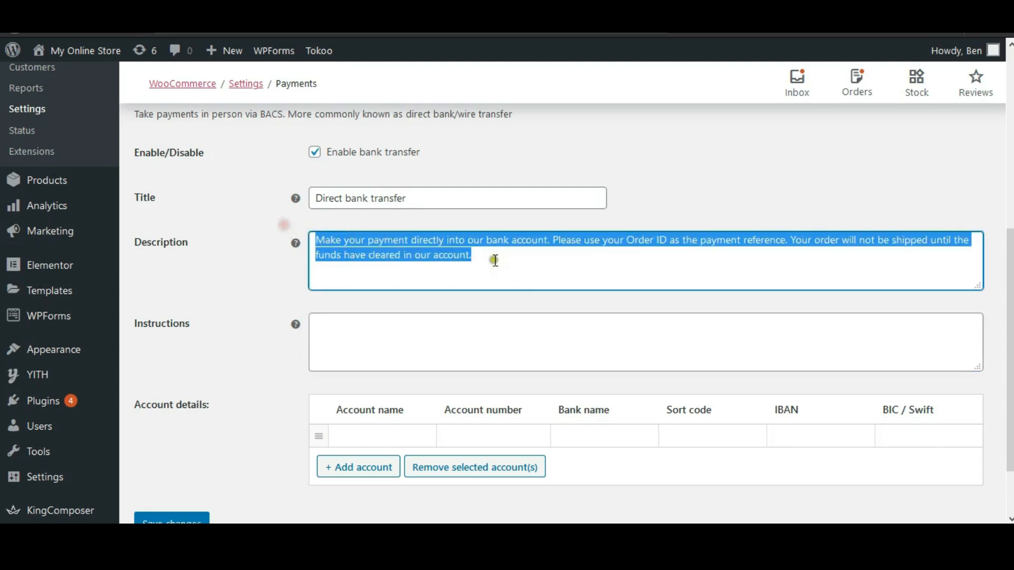
left_click(545, 261)
scroll(510, 388, "down", 2)
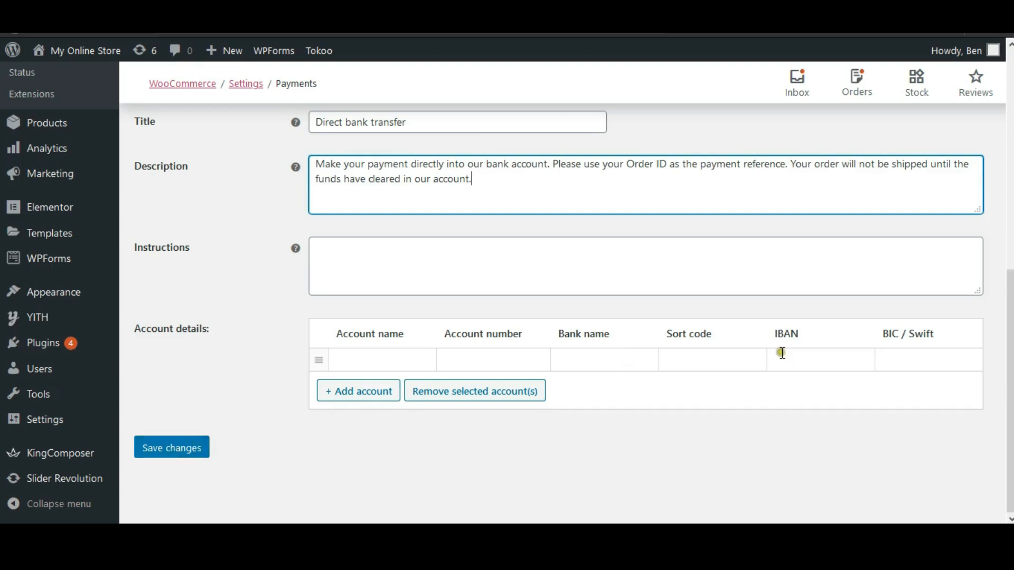
scroll(262, 273, "up", 5)
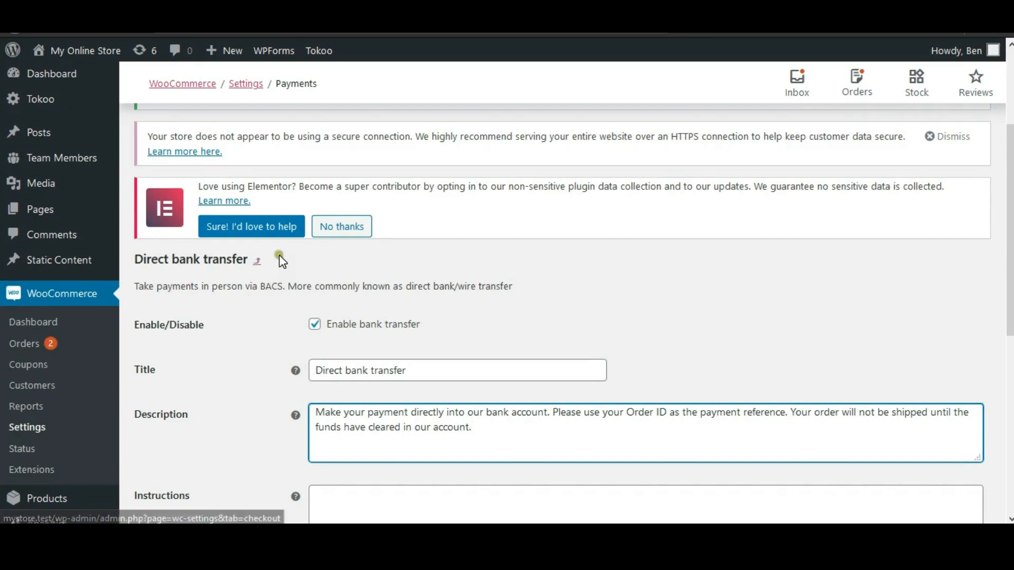
Go back to the Payment methods list showing Direct bank transfer enabled.
left_click(258, 270)
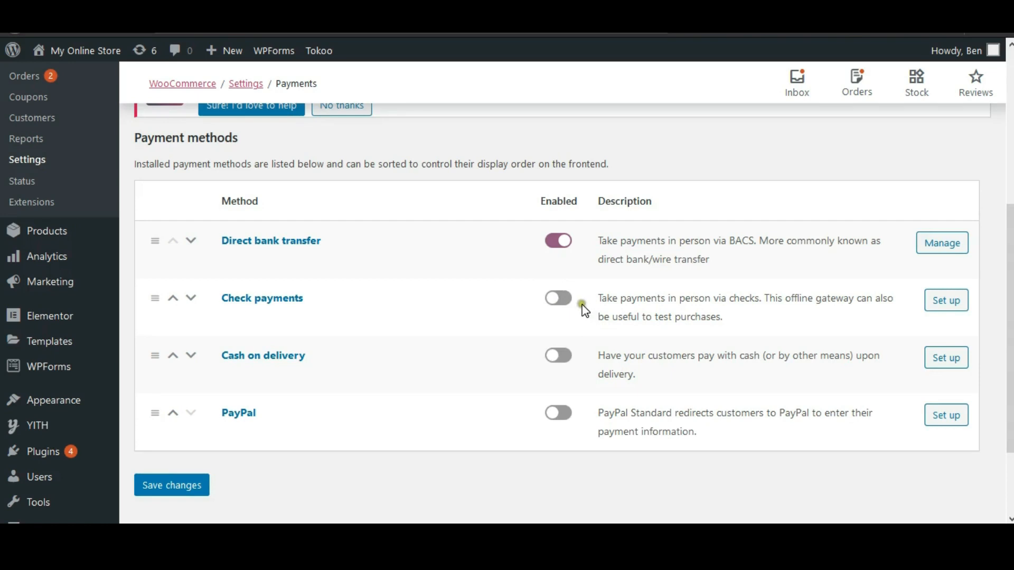
left_click(936, 310)
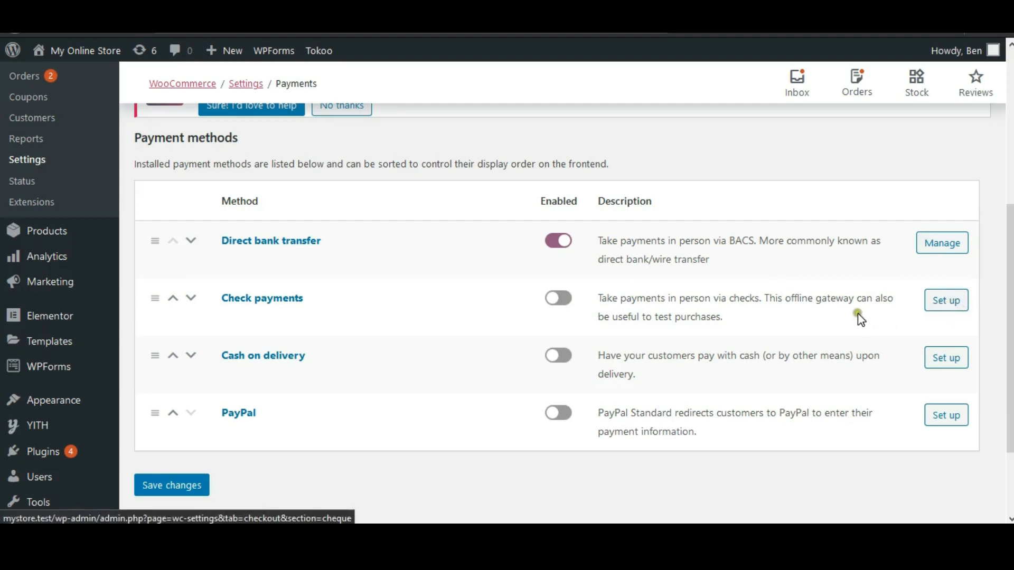
scroll(659, 455, "down", 1)
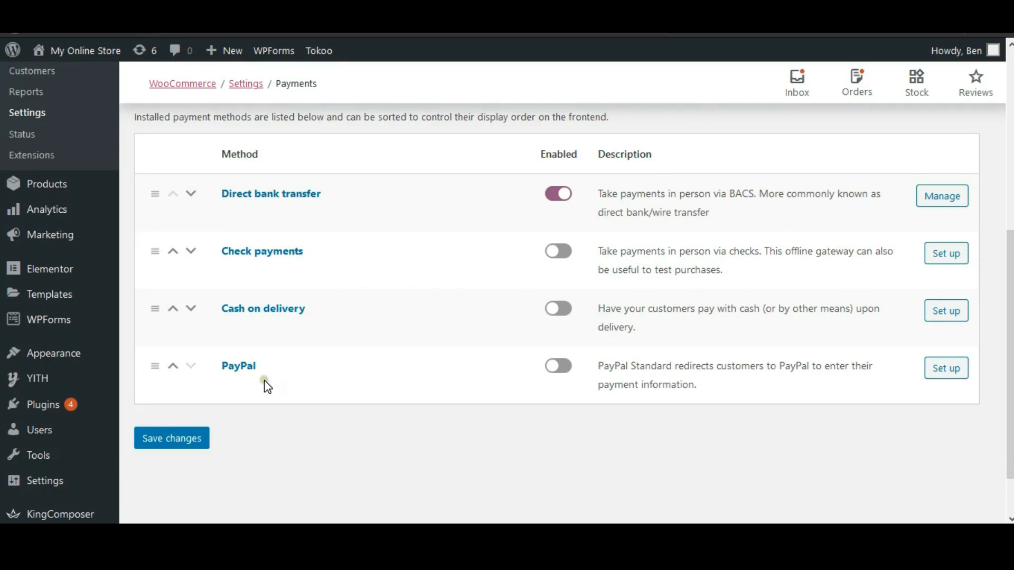
Enable Cash on delivery and check its 'Enable for shipping methods' help text.
left_click(567, 317)
left_click(946, 321)
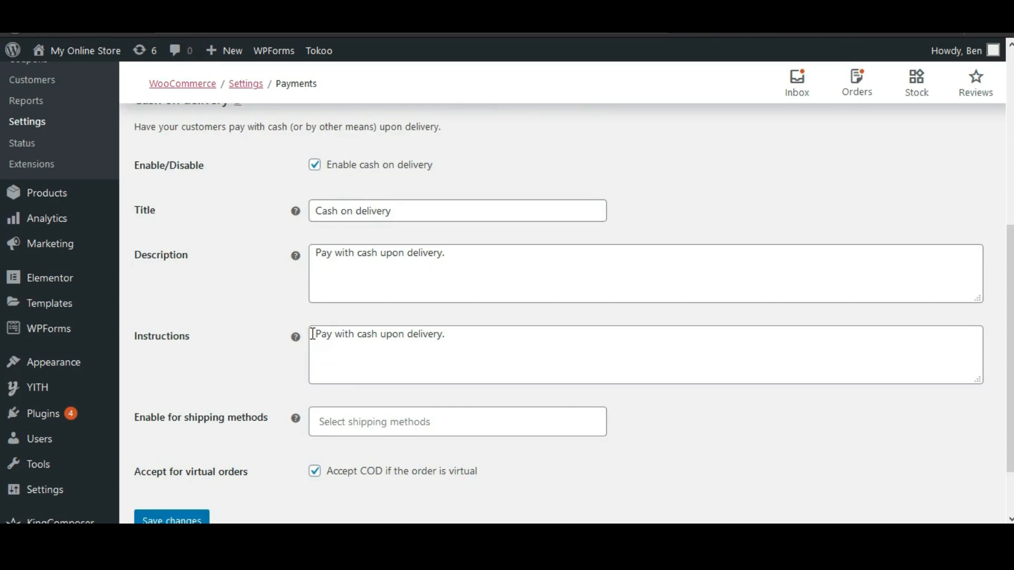
scroll(296, 353, "down", 1)
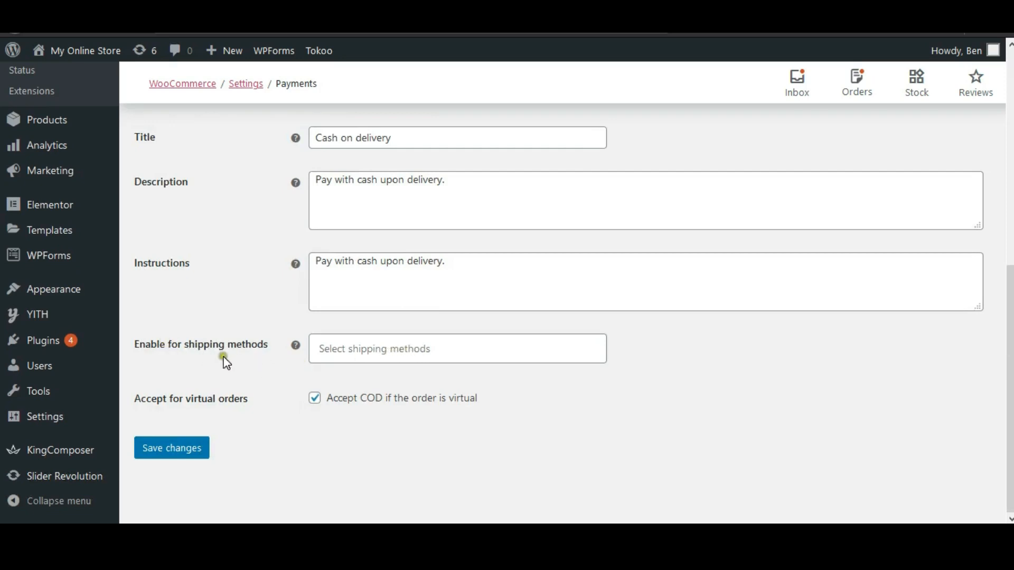
mouse_move(295, 344)
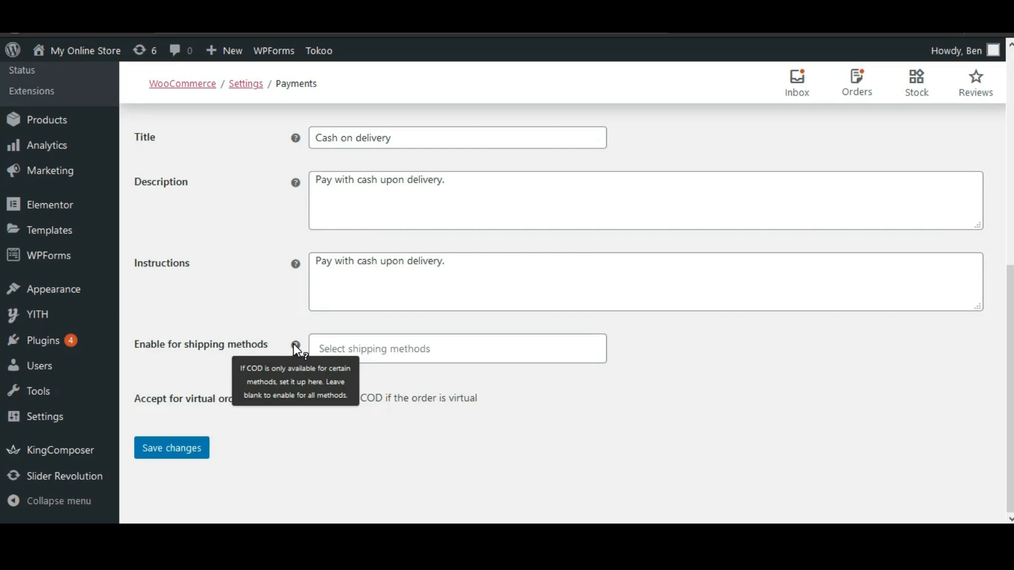
scroll(562, 296, "up", 1)
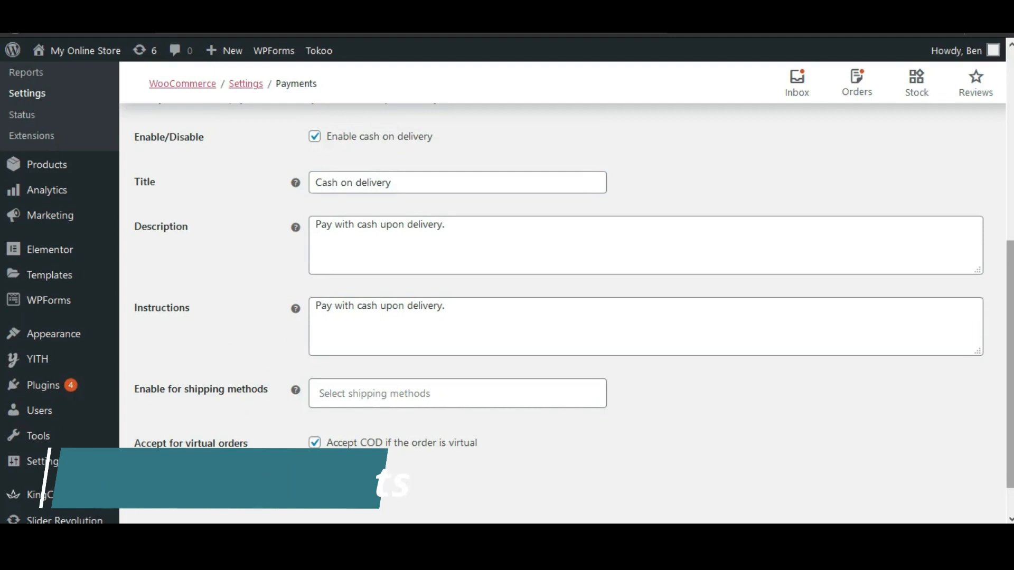
Remove the trailing period from the Cash on delivery instructions and save the settings.
triple_click(491, 183)
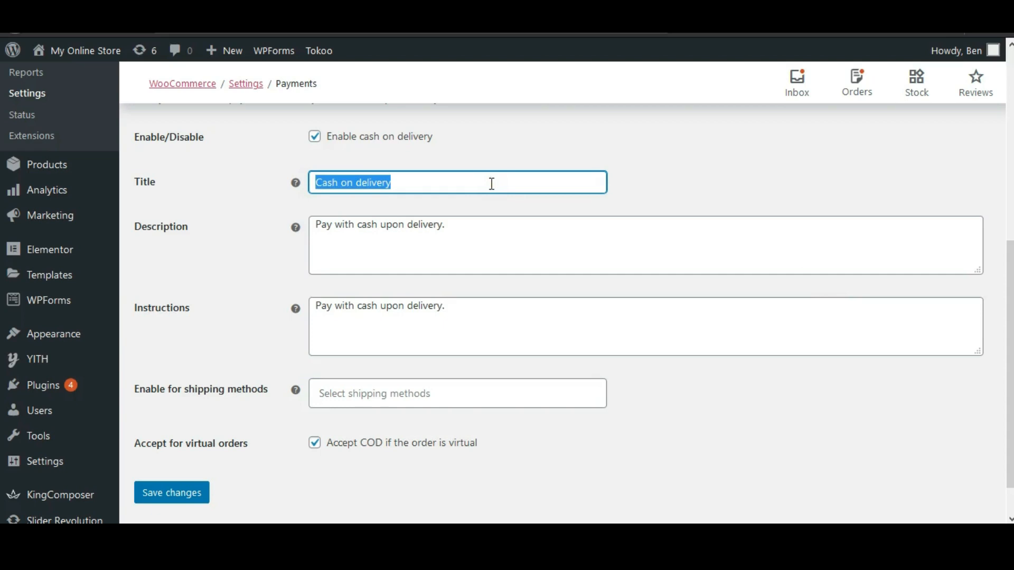
left_click(484, 232)
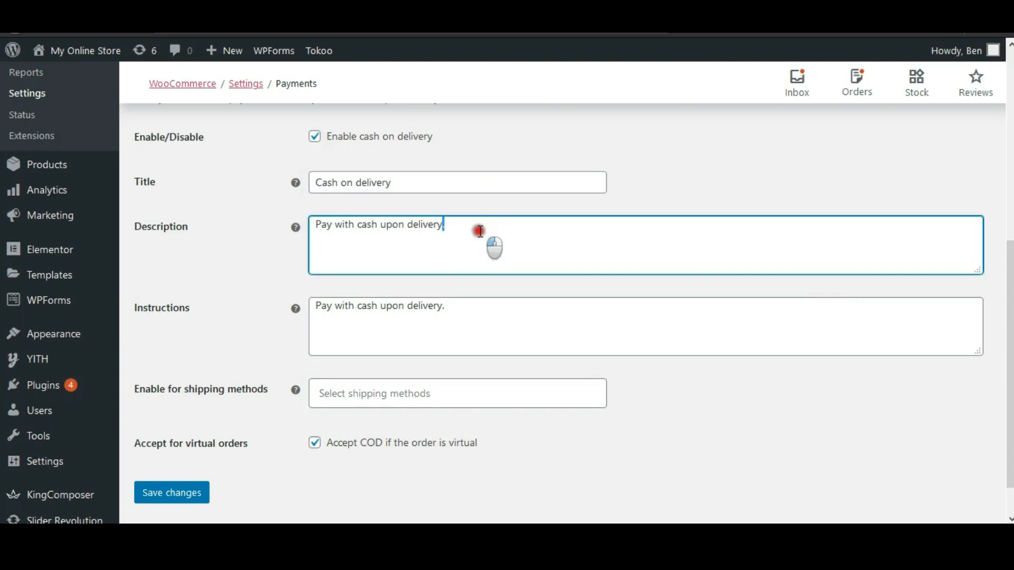
triple_click(480, 230)
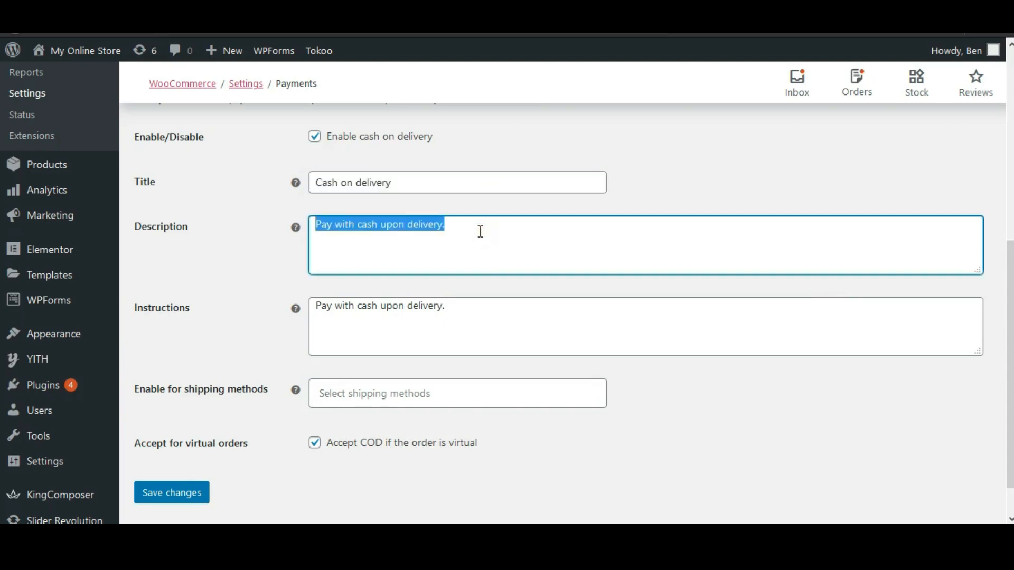
left_click(482, 307)
key("BackSpace")
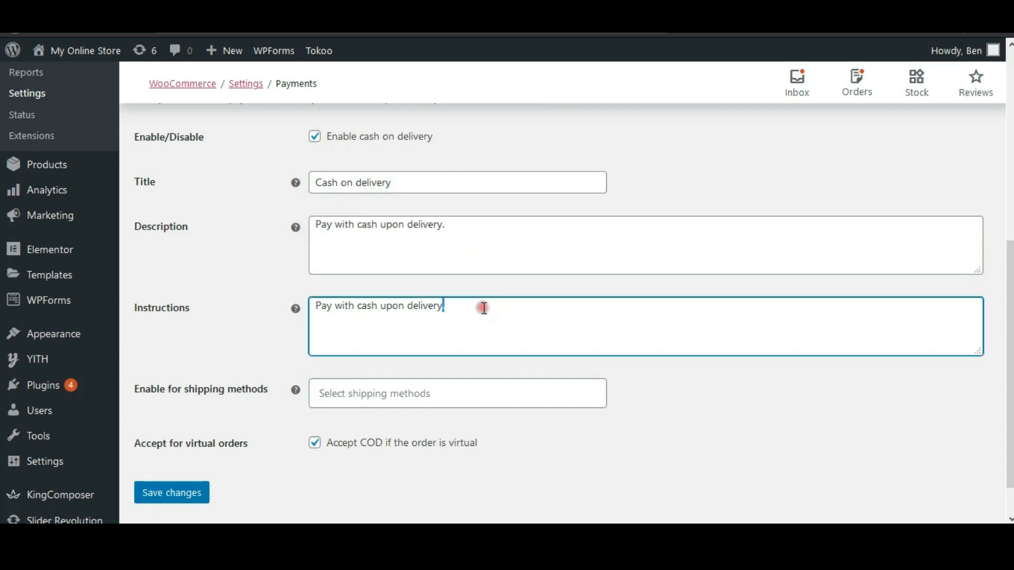
left_click(483, 308)
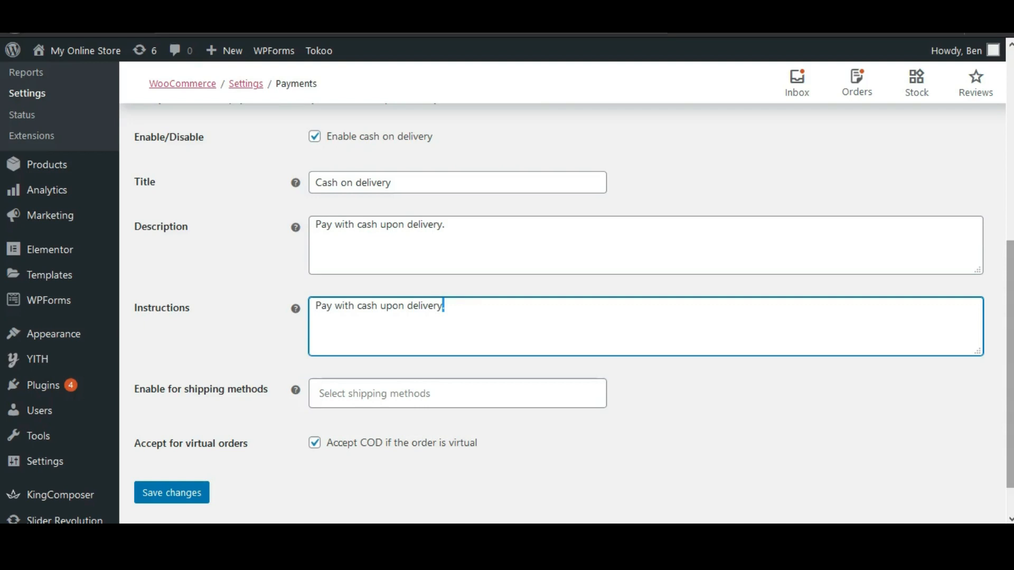
left_click(171, 492)
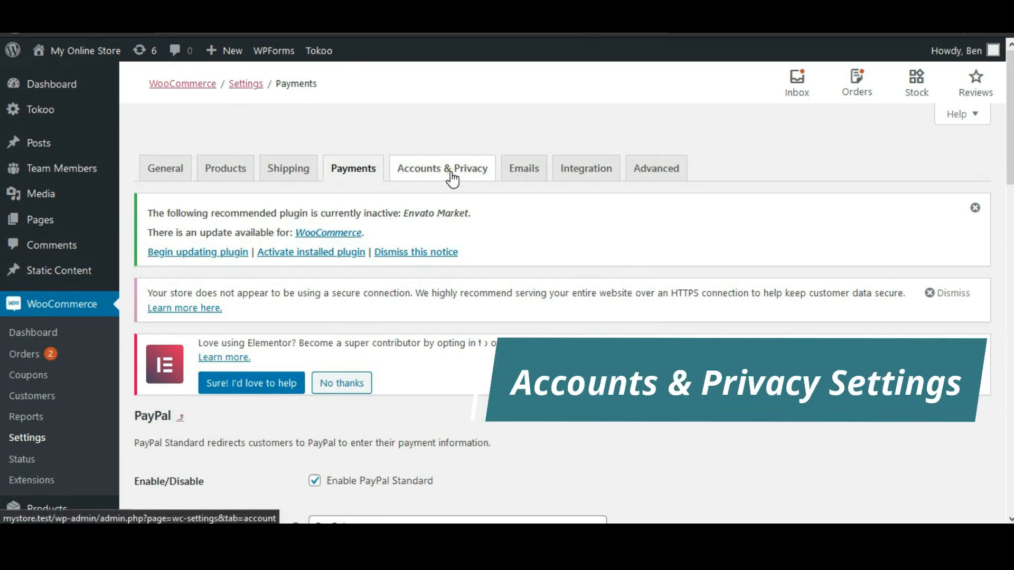
Open Accounts & Privacy and try the checkout log-in option, leaving it off.
left_click(452, 174)
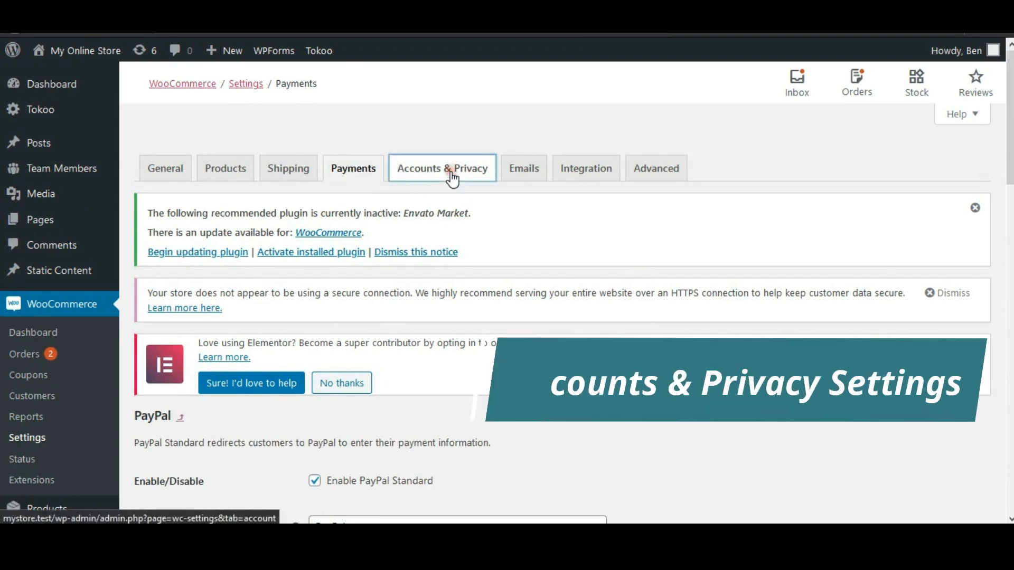
scroll(316, 254, "down", 4)
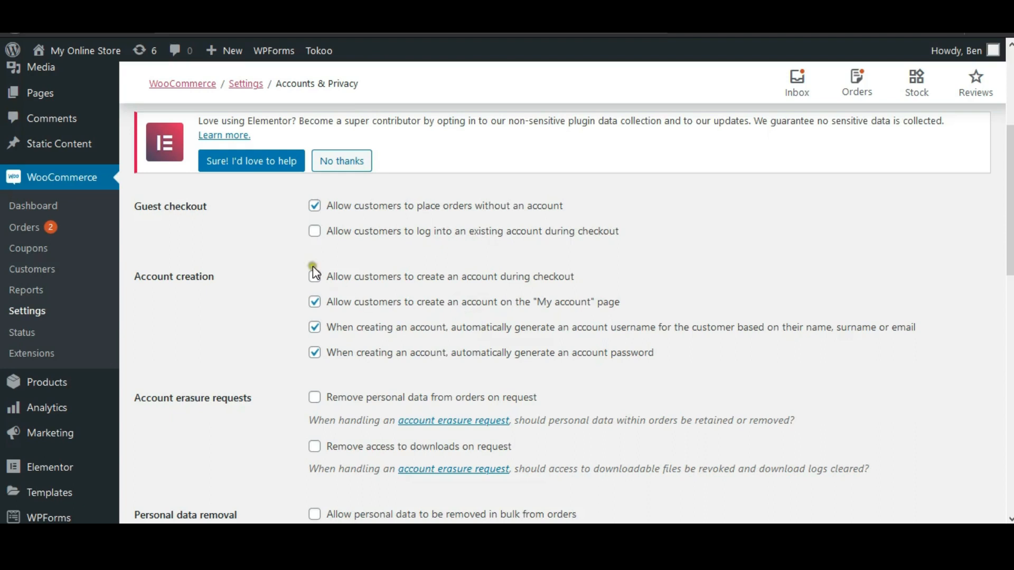
left_click(438, 247)
left_click(315, 260)
left_click(587, 279)
left_click(315, 233)
left_click(316, 234)
Look through the account creation and privacy policy options further down.
scroll(813, 283, "down", 1)
left_click(675, 356)
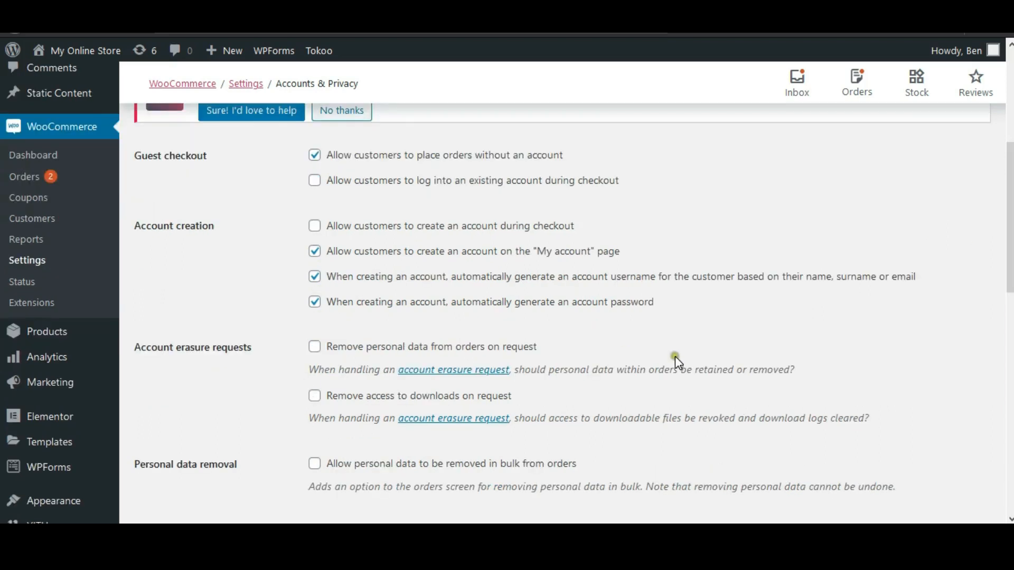
scroll(675, 357, "down", 2)
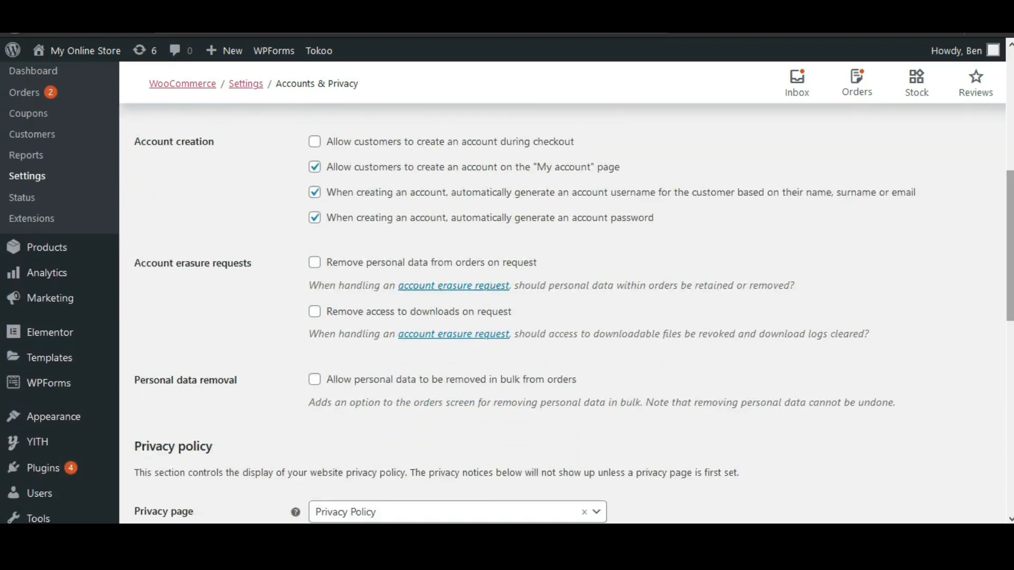
scroll(719, 222, "up", 4)
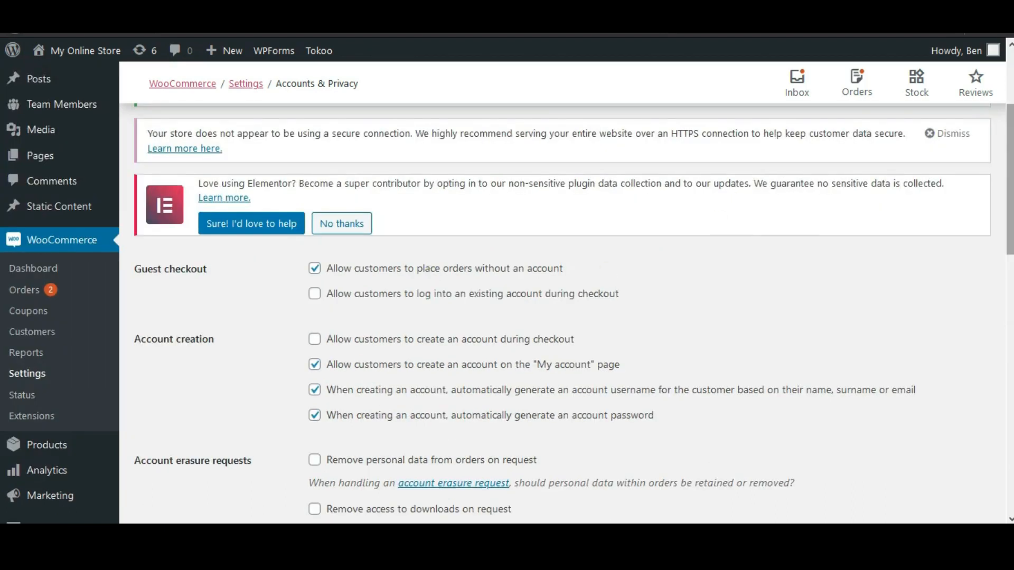
scroll(676, 317, "down", 2)
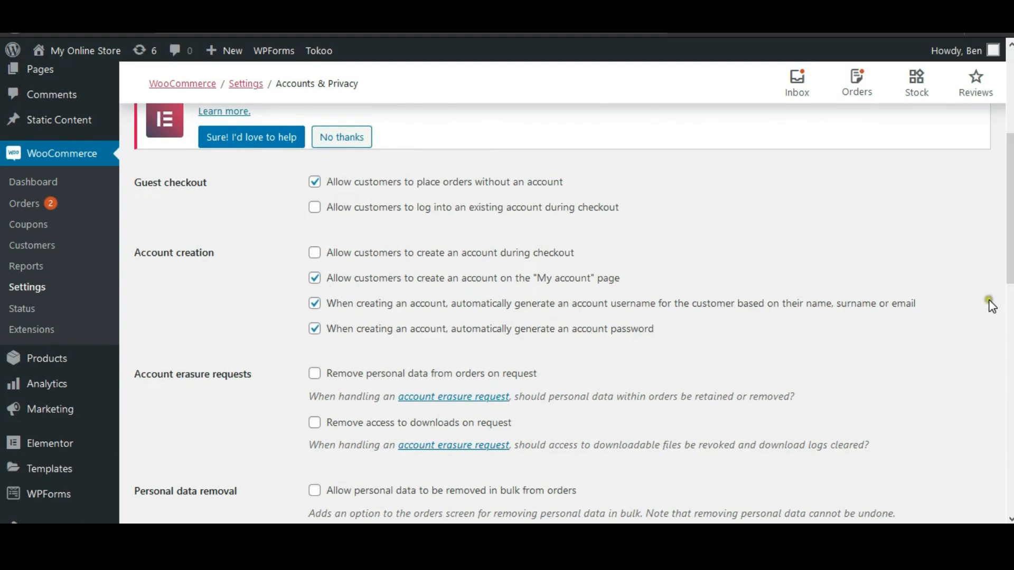
scroll(835, 270, "down", 4)
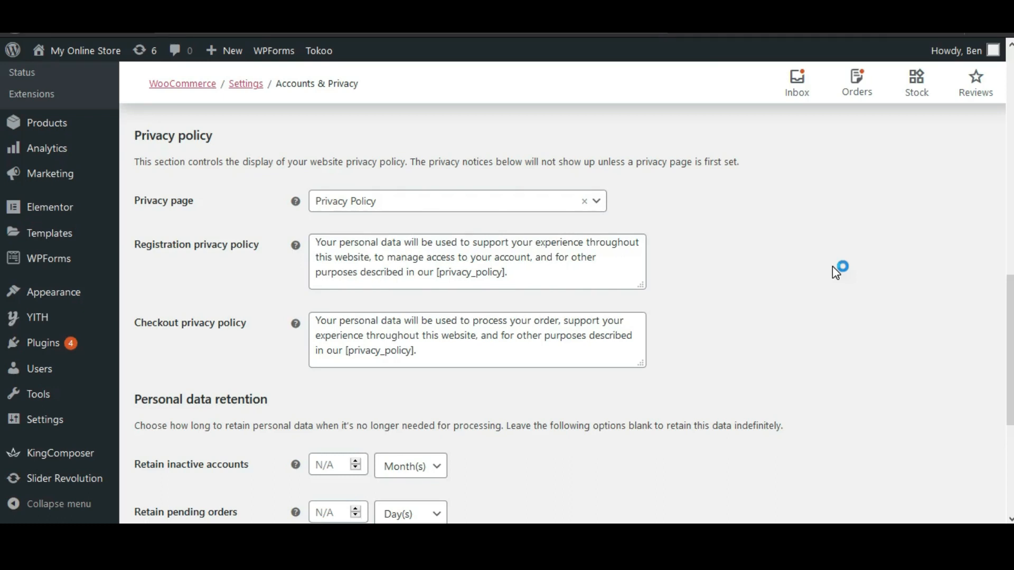
Review the registration privacy text with its [privacy_policy] placeholder and confirm Privacy Policy as privacy page.
left_click_drag(1010, 350, 1010, 356)
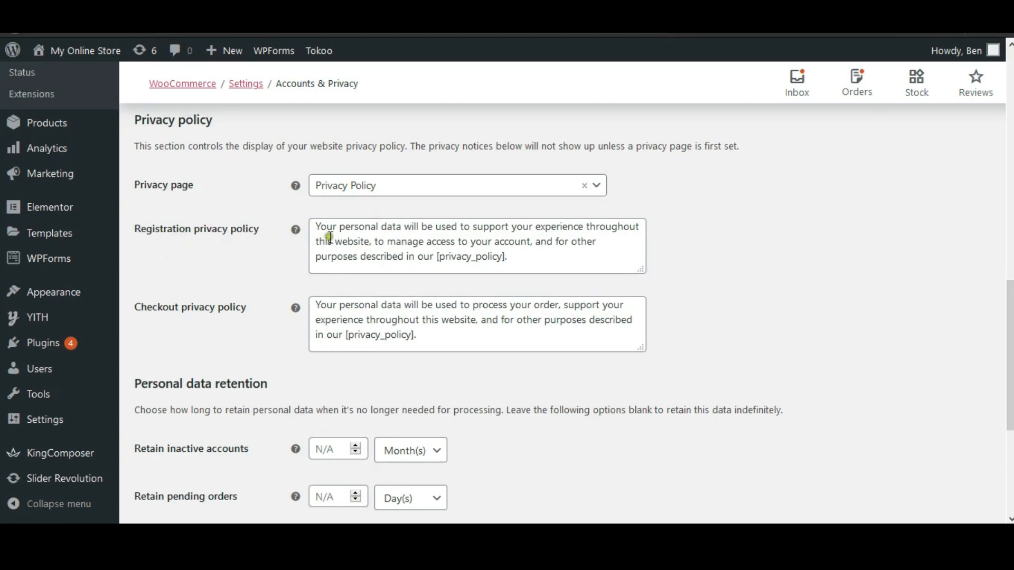
left_click_drag(318, 227, 433, 258)
left_click(434, 259)
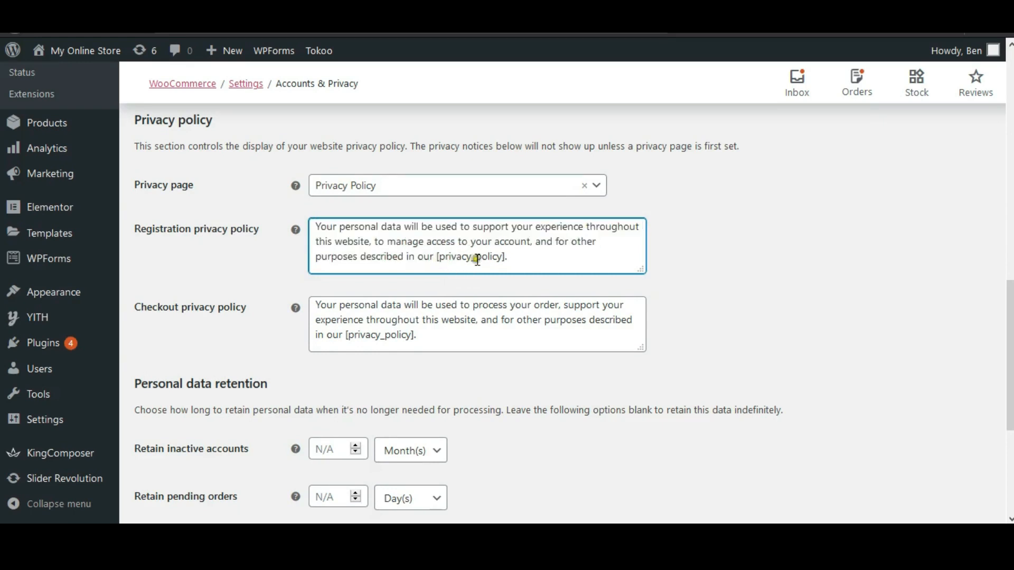
left_click_drag(505, 259, 436, 262)
left_click(459, 263)
left_click(415, 189)
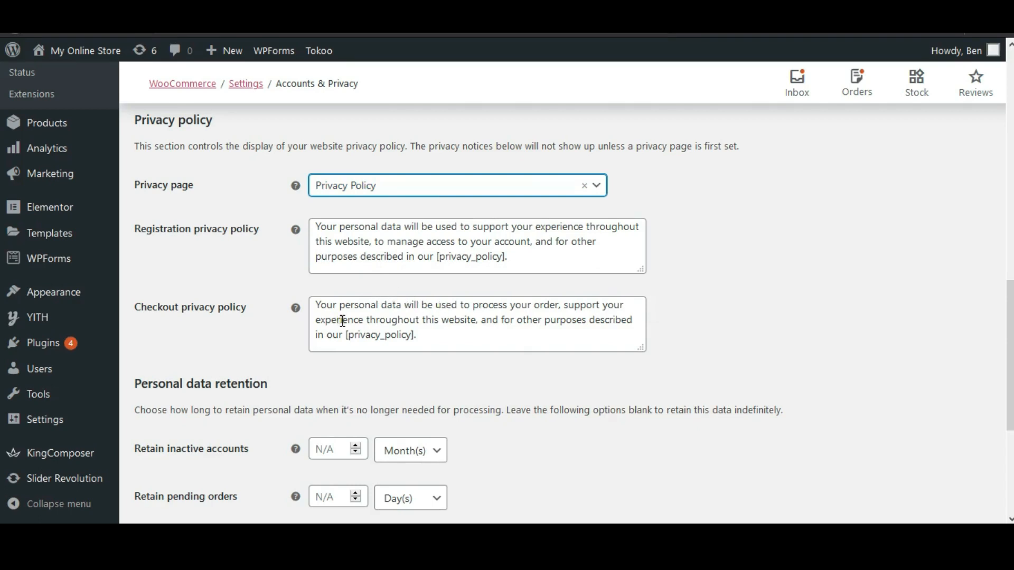
Keep the default checkout privacy text and save the Accounts & Privacy settings.
left_click(452, 337)
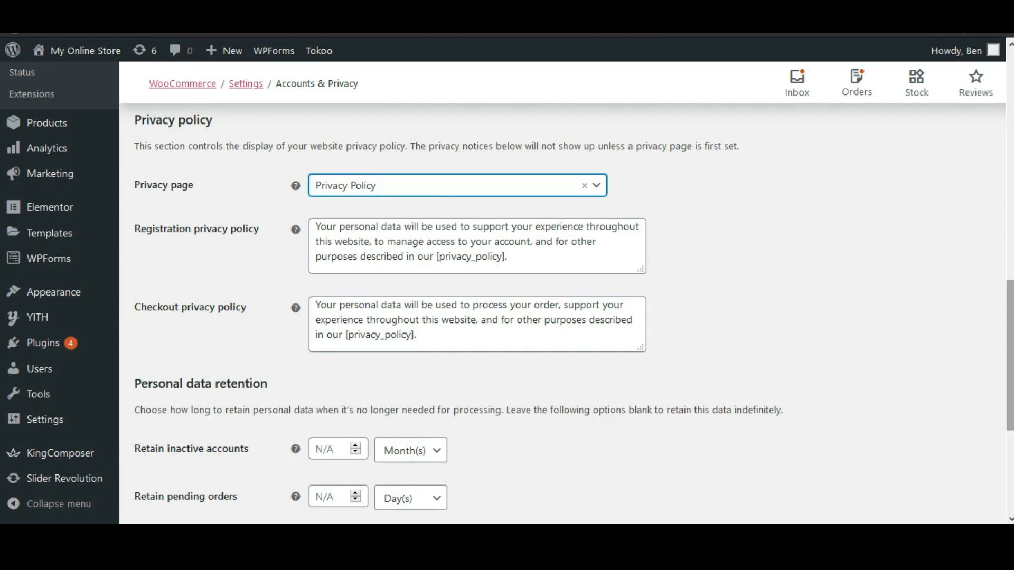
scroll(1009, 338, "down", 1)
left_click(513, 247)
left_click(563, 289)
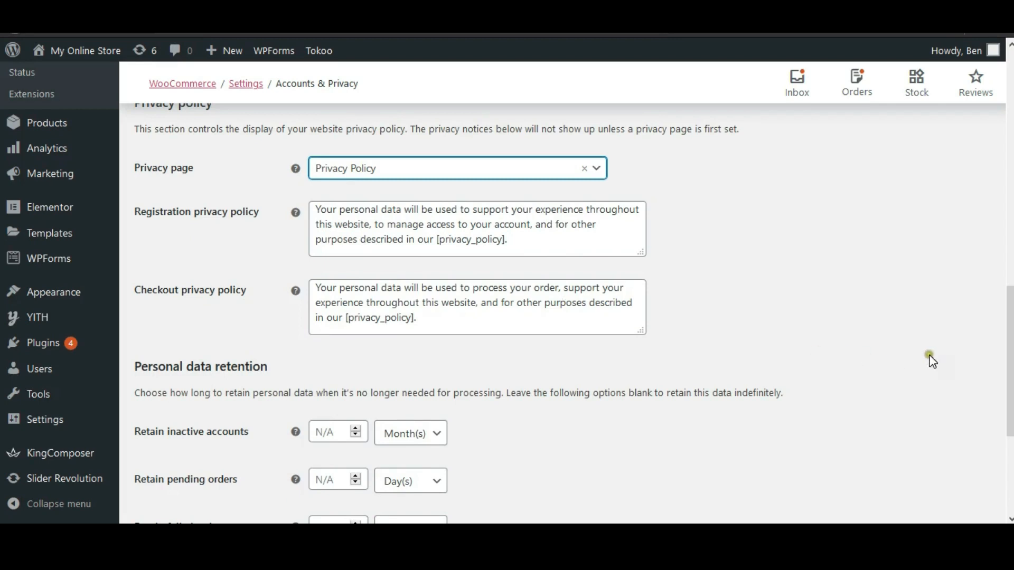
left_click_drag(1010, 369, 1010, 448)
left_click(186, 447)
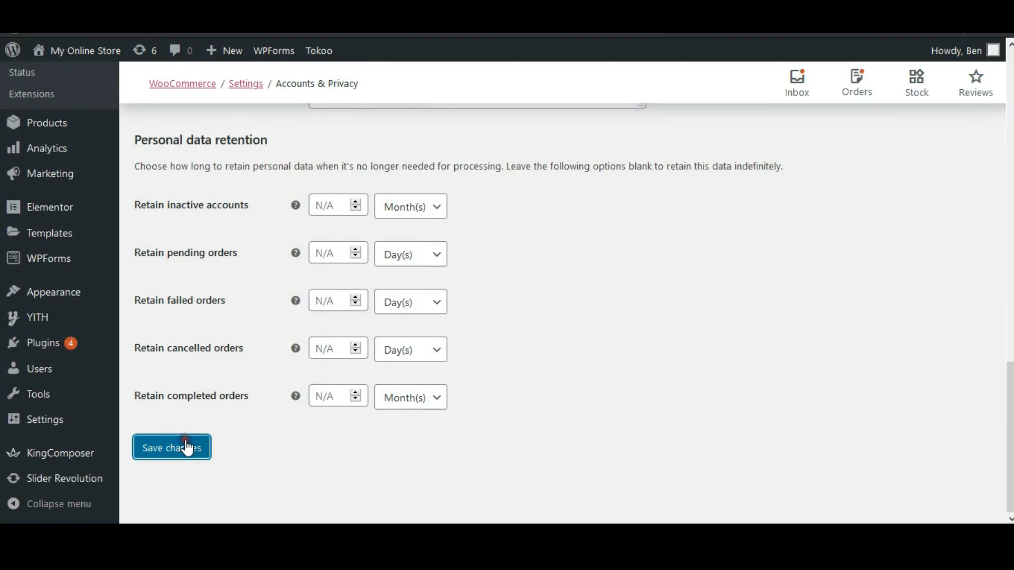
left_click(530, 174)
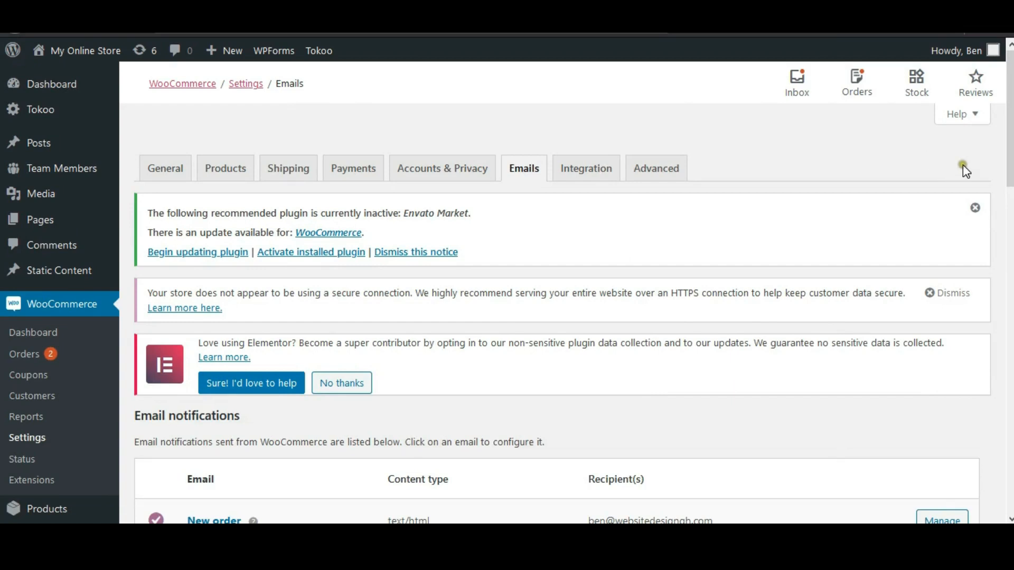
Look over the email notifications table, then edit the sender's 'From' name, My Online Store.
scroll(1010, 159, "down", 2)
scroll(1009, 158, "down", 1)
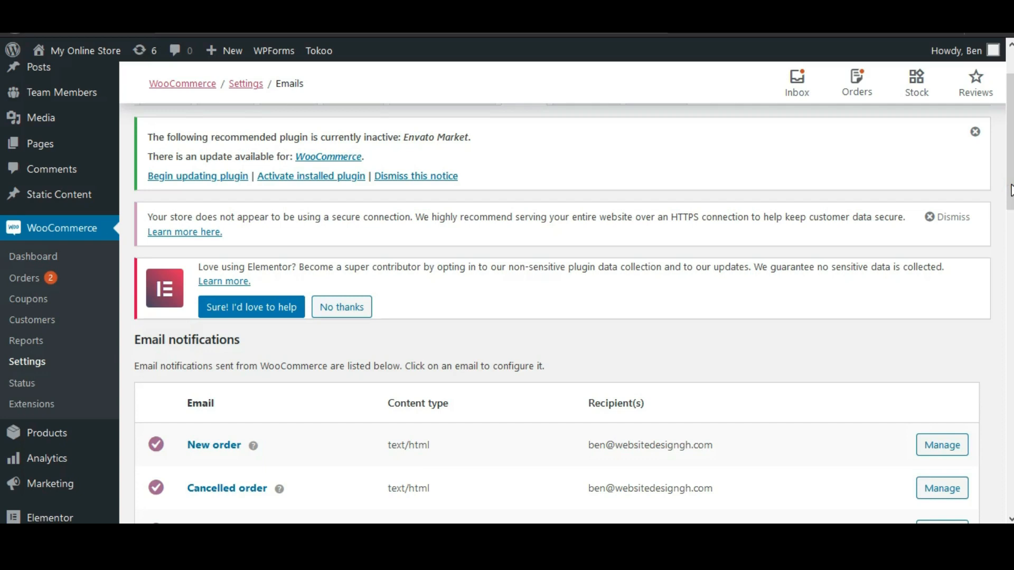
left_click_drag(1010, 190, 1010, 238)
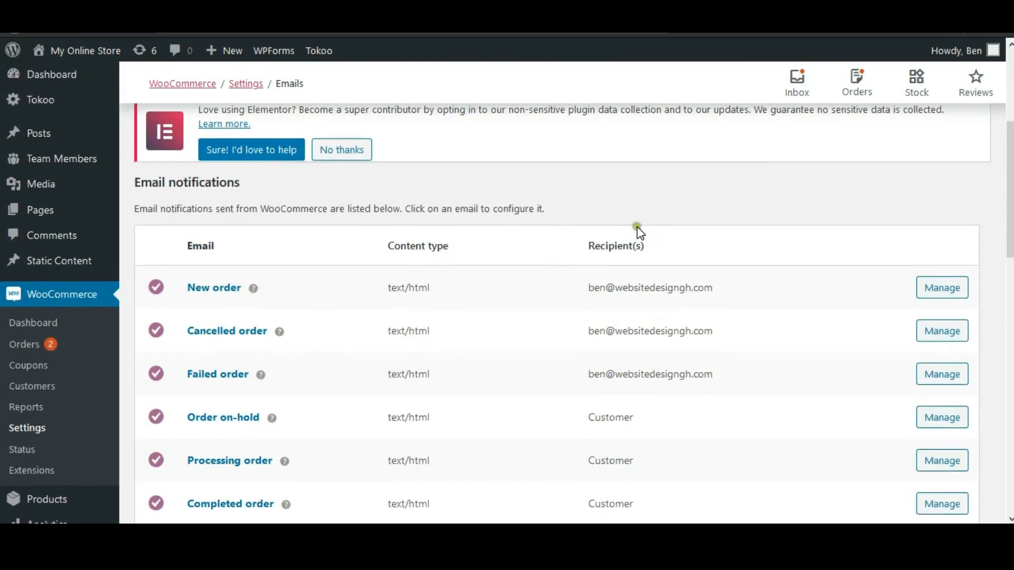
left_click(630, 295)
left_click(679, 312)
left_click(523, 319)
scroll(851, 288, "down", 4)
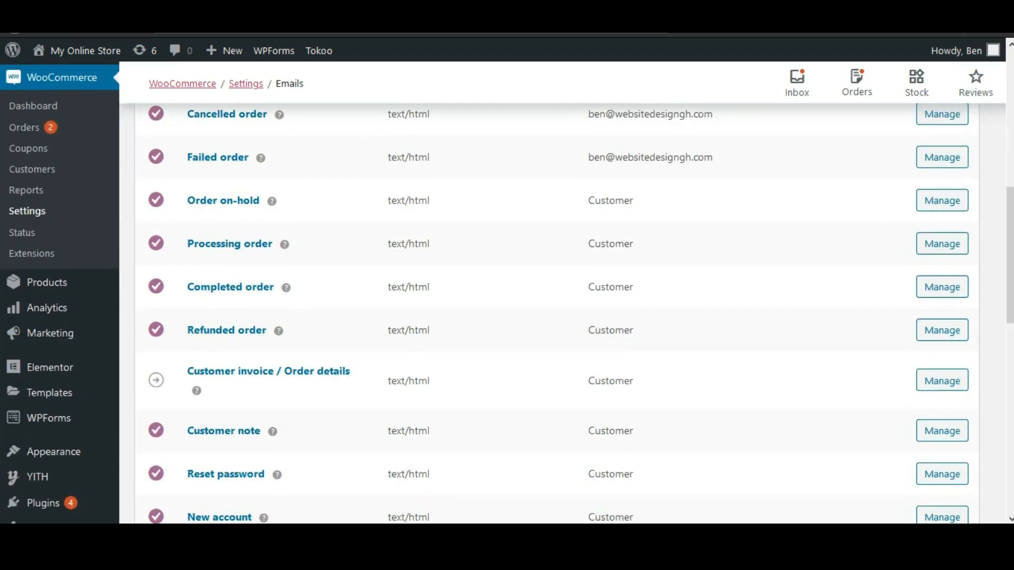
scroll(480, 196, "down", 8)
left_click(482, 195)
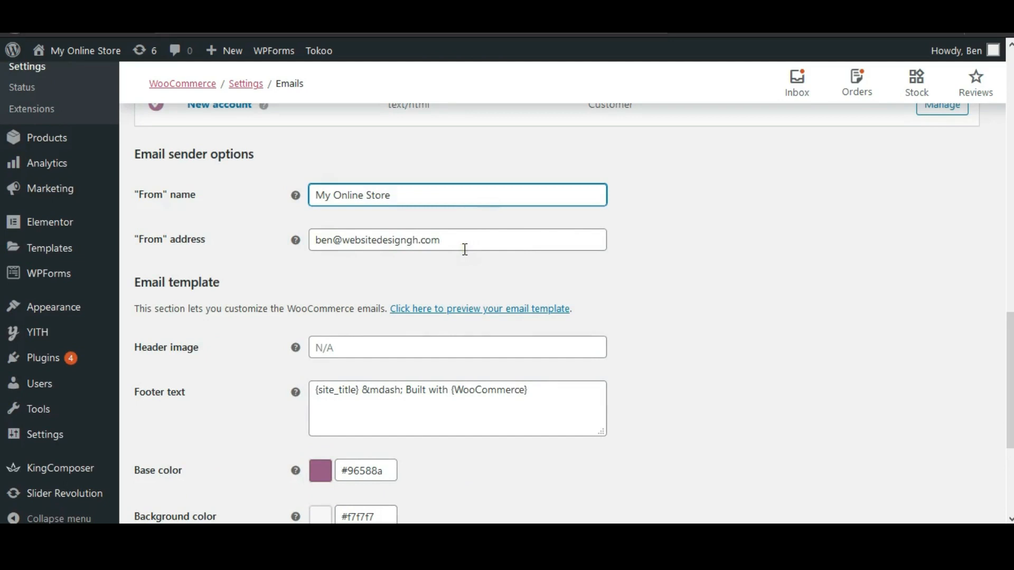
Replace 'Built with {WooCommerce}' in the footer so it reads '{site_title} &mdash; | We serve you better', then save.
scroll(516, 298, "down", 3)
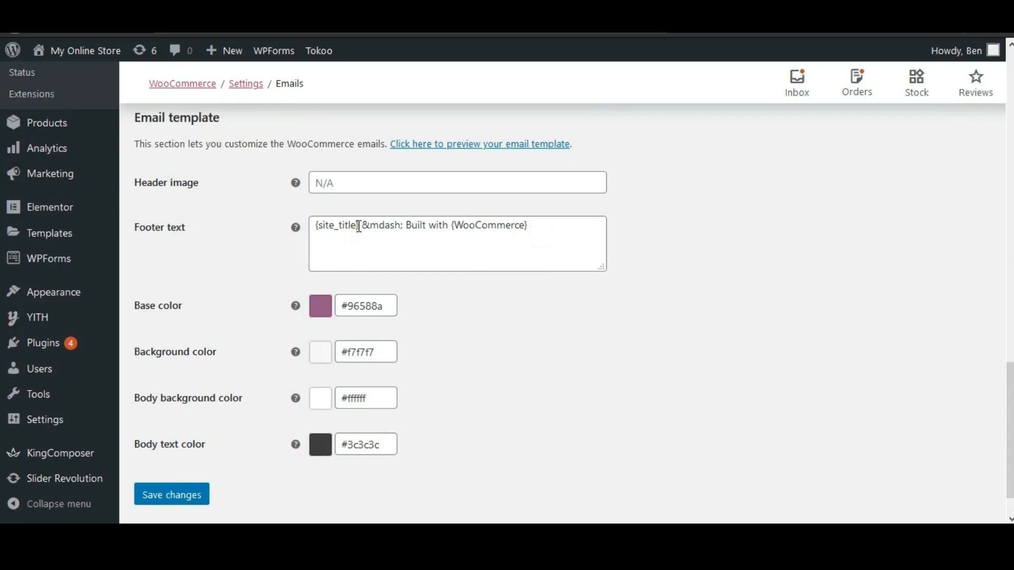
mouse_move(37, 52)
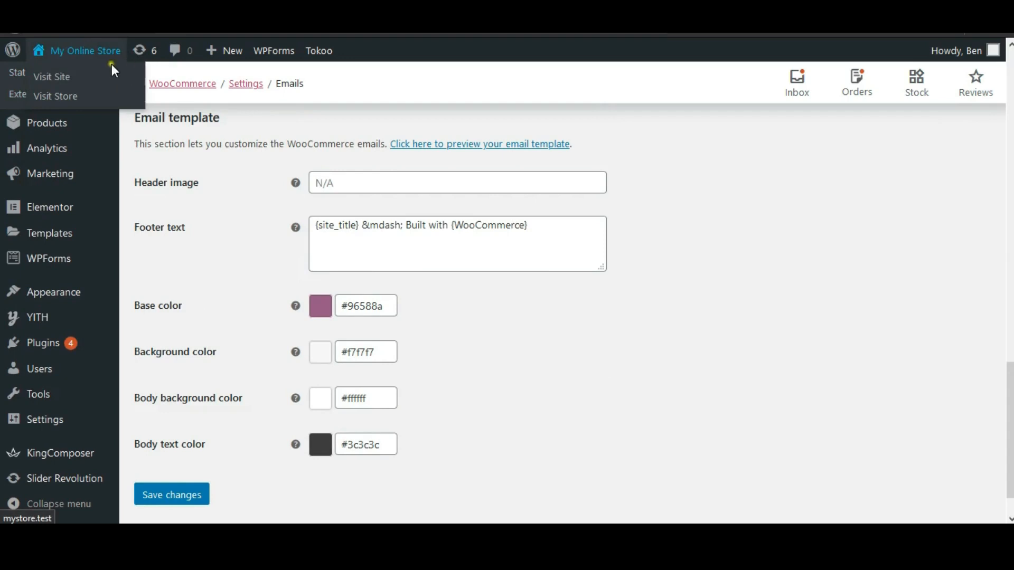
left_click(350, 227)
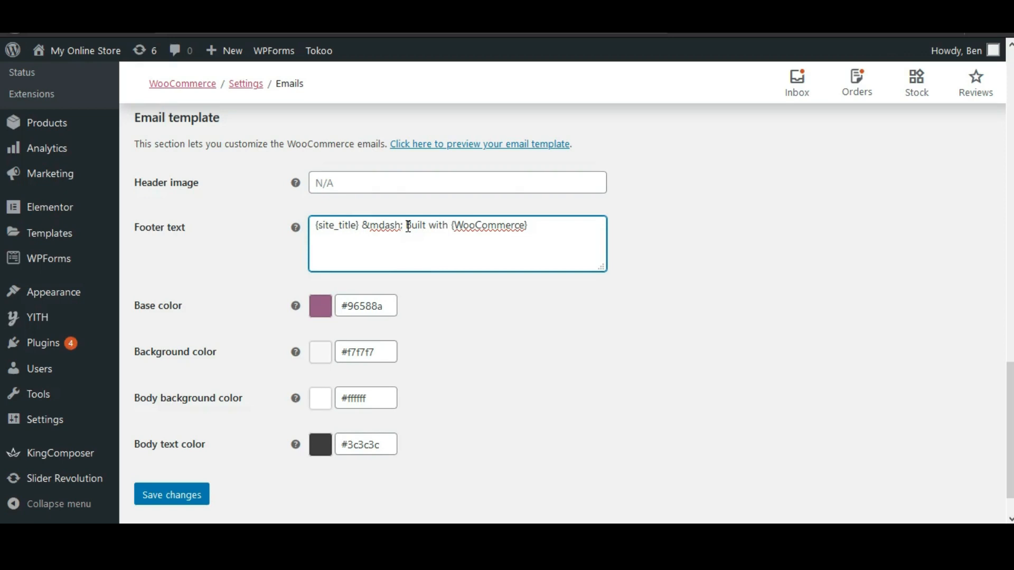
left_click_drag(408, 227, 579, 242)
key("BackSpace")
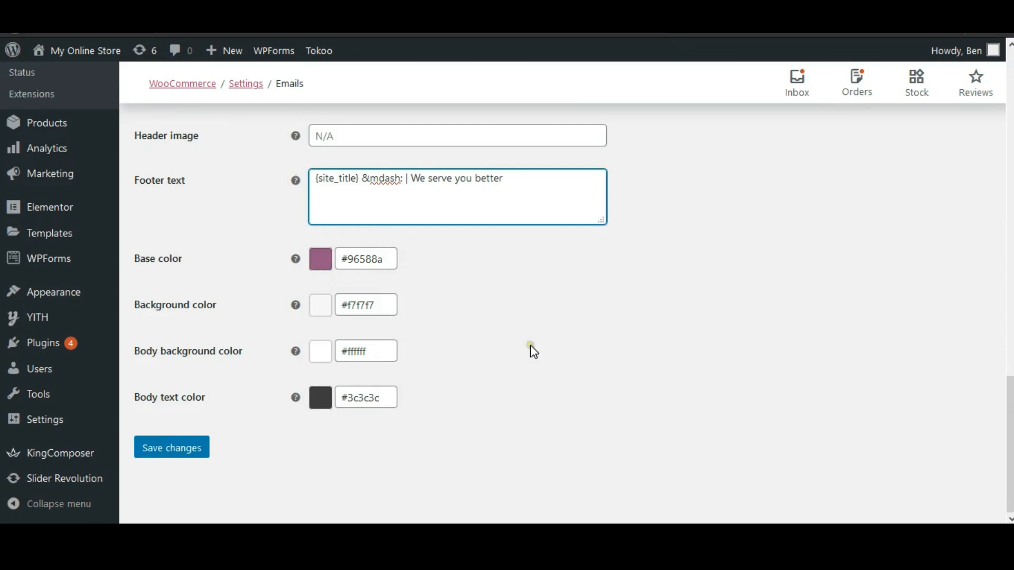
left_click(194, 457)
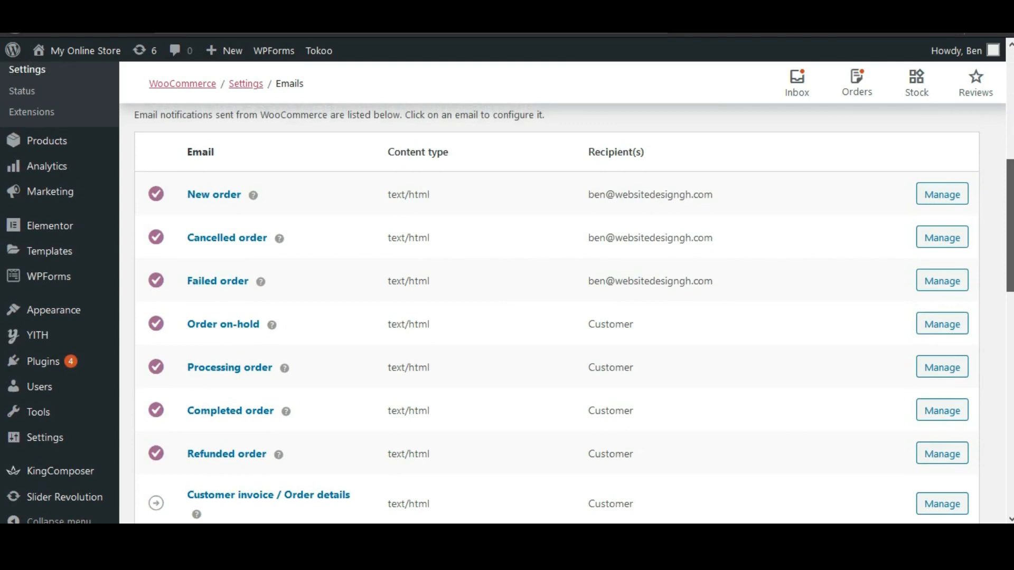
left_click_drag(1010, 226, 1011, 225)
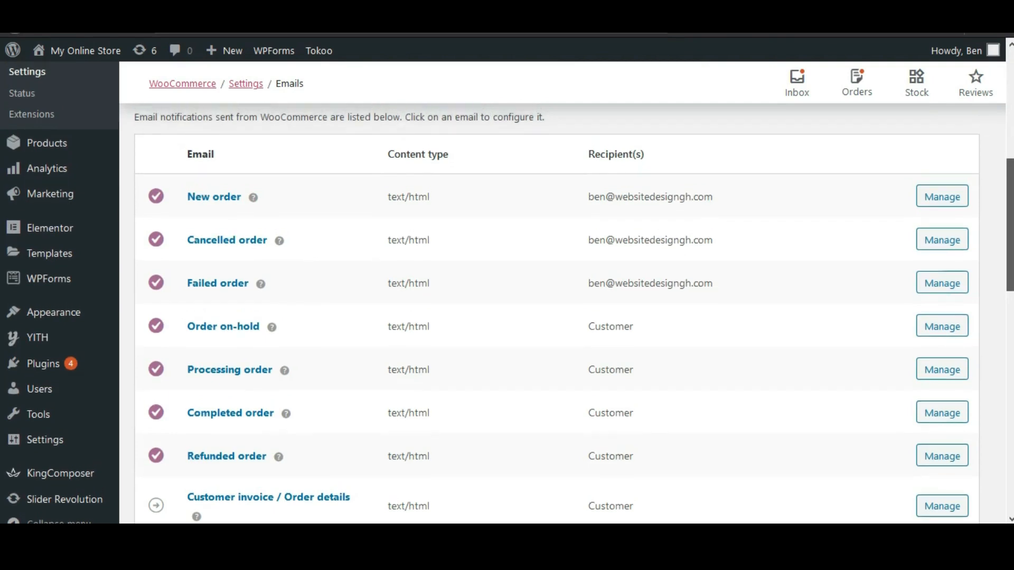
left_click_drag(1010, 225, 1010, 231)
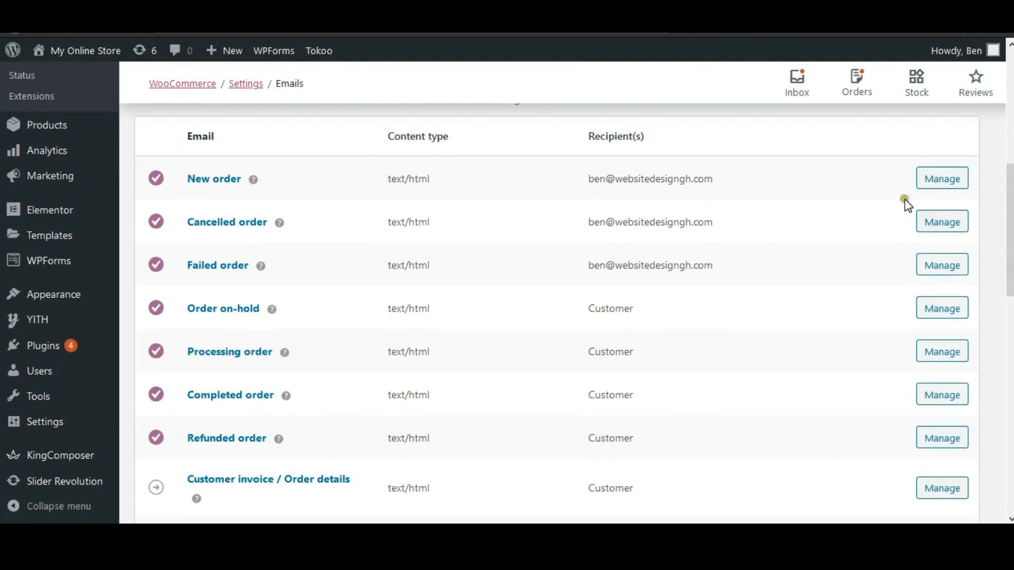
Open the New order email settings and look over its Additional content text.
left_click(945, 183)
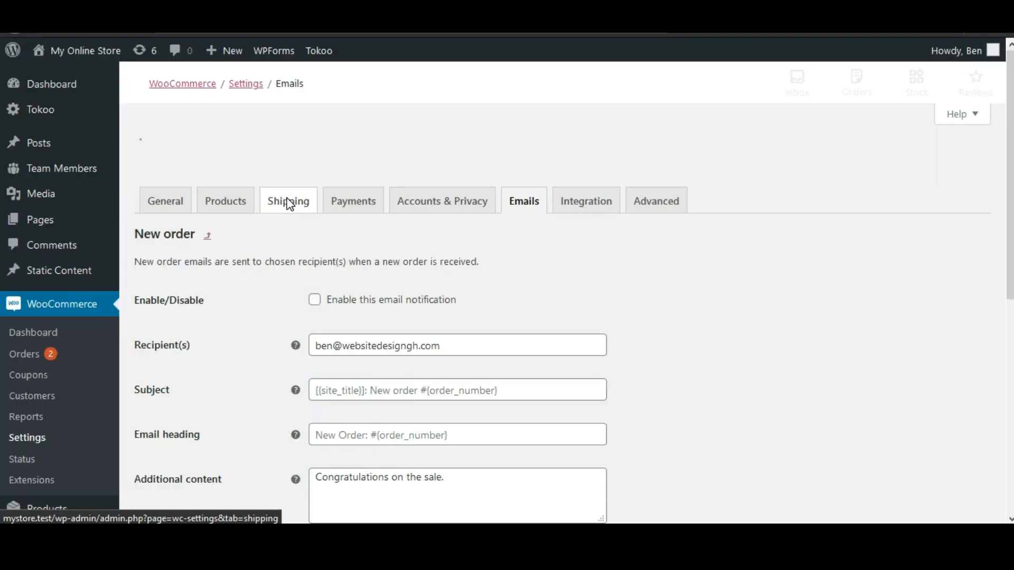
scroll(495, 368, "down", 3)
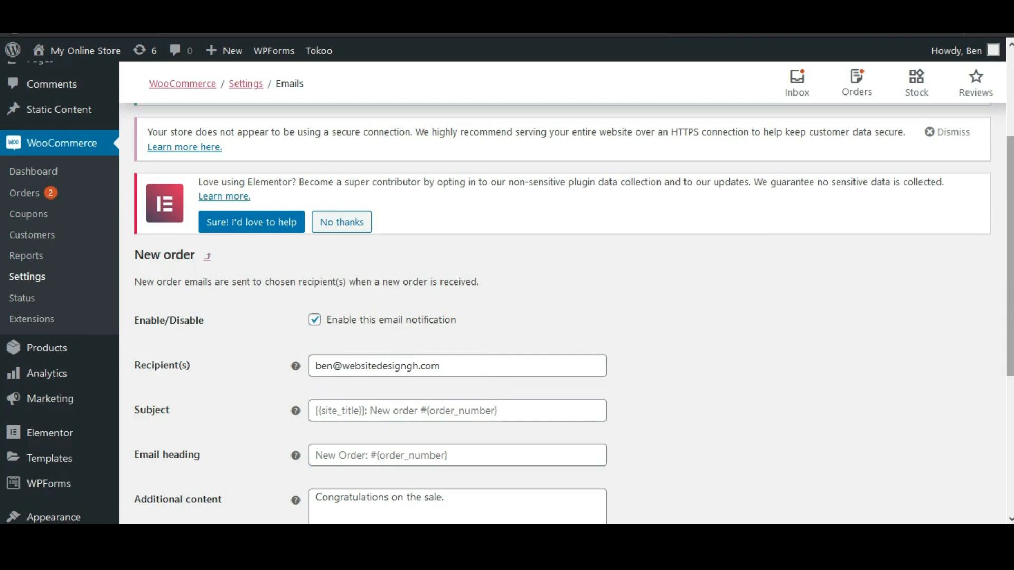
scroll(562, 317, "down", 3)
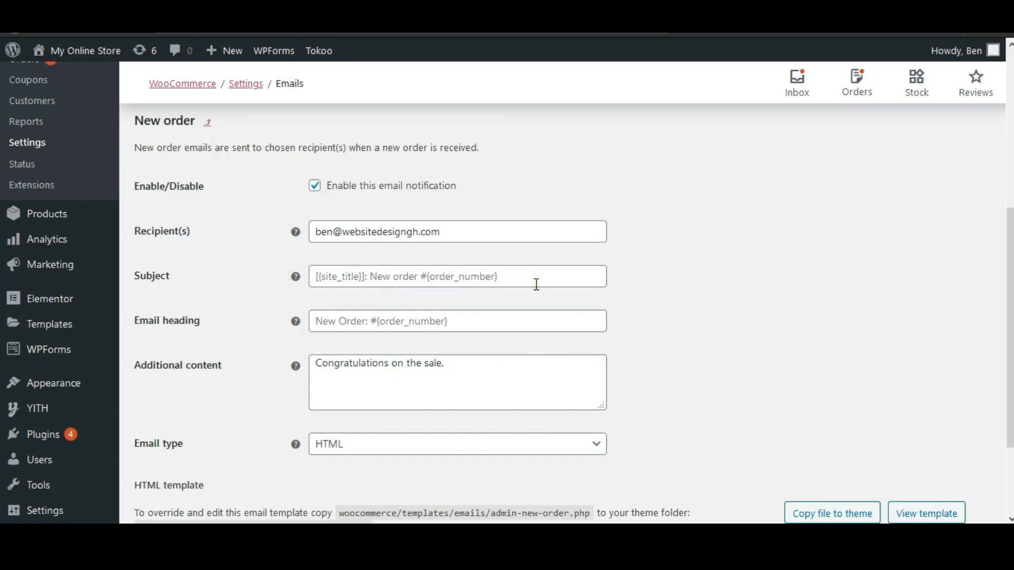
left_click(487, 327)
left_click(452, 370)
left_click_drag(452, 370, 267, 365)
left_click(427, 366)
Go back to the full list of email notifications.
left_click_drag(1010, 328, 1010, 259)
left_click(208, 182)
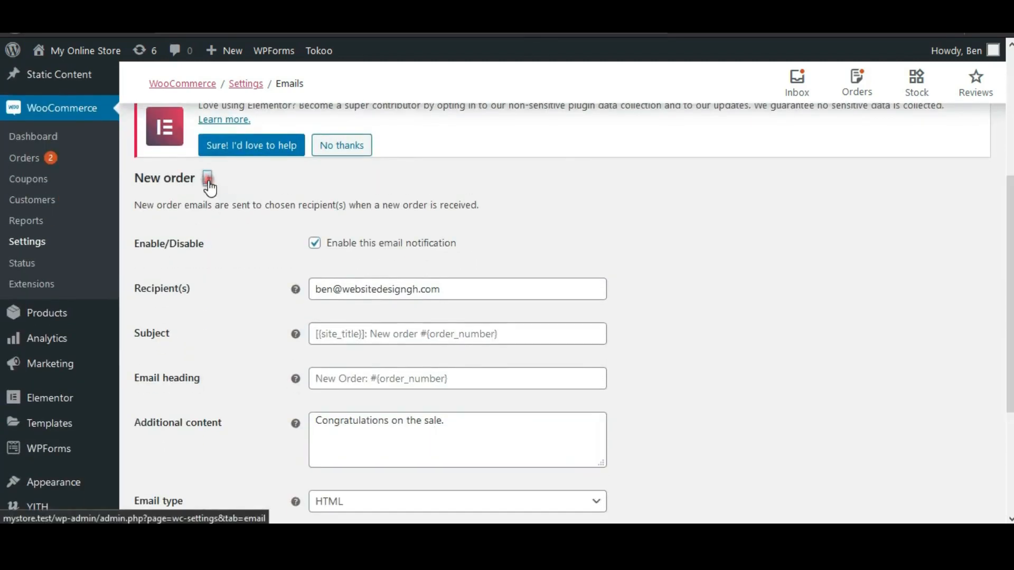
scroll(830, 238, "down", 6)
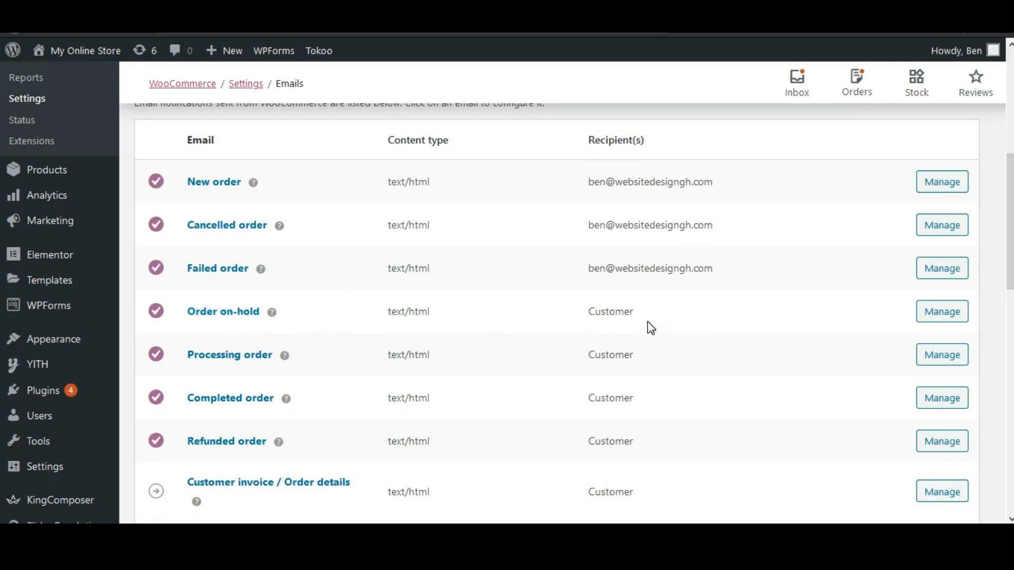
left_click(956, 312)
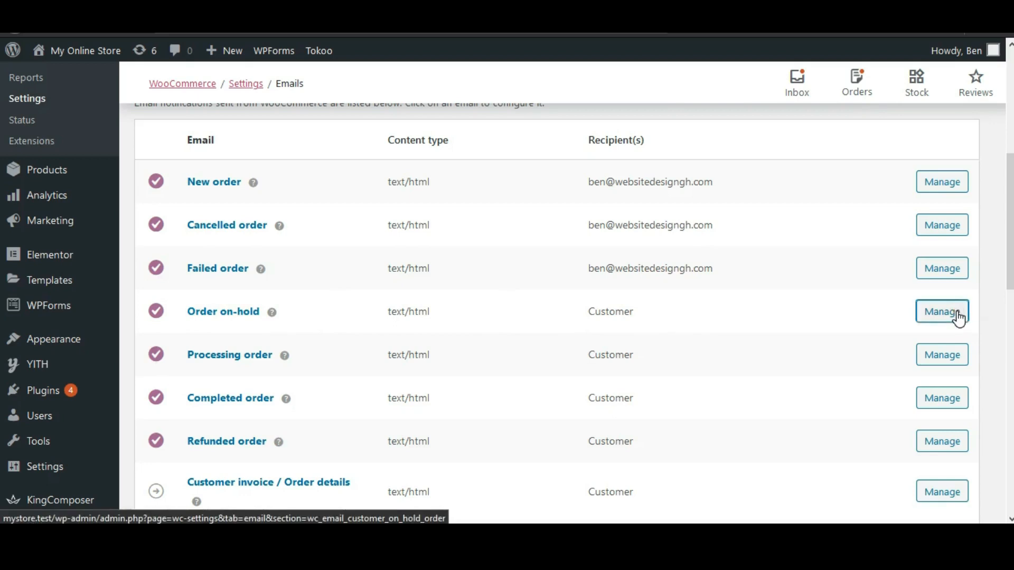
left_click(323, 185)
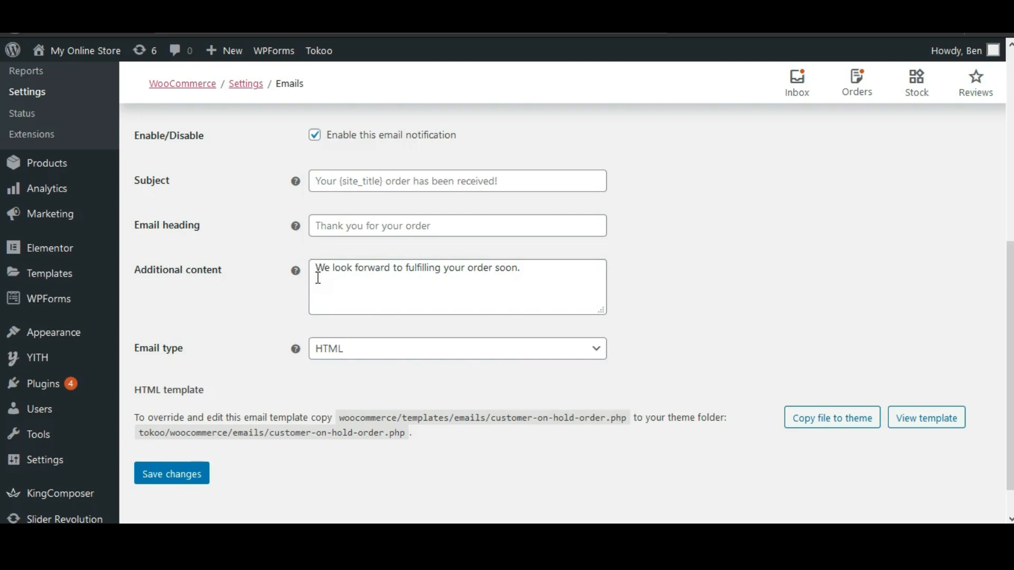
scroll(319, 278, "up", 4)
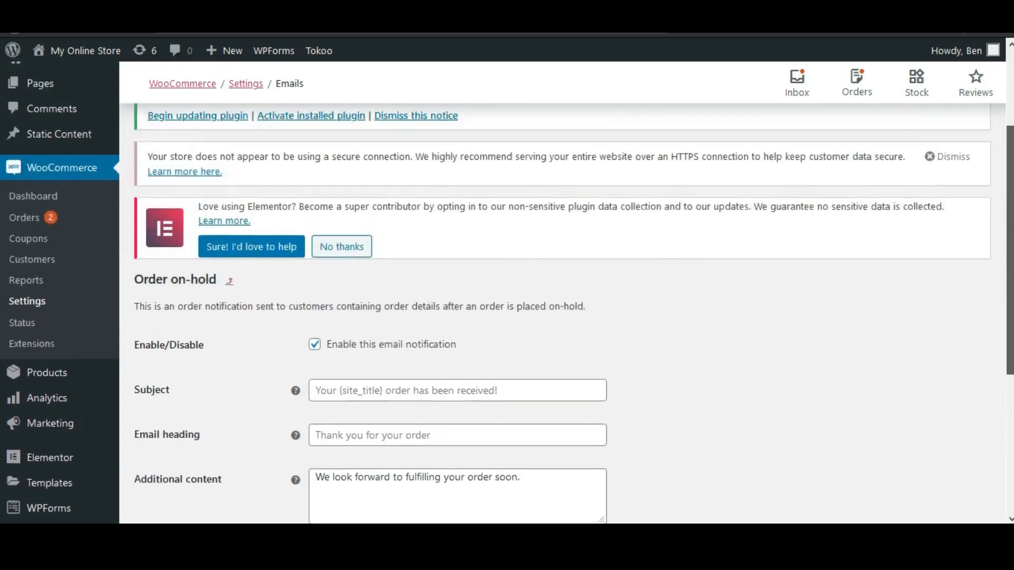
scroll(318, 278, "down", 2)
scroll(567, 292, "up", 1)
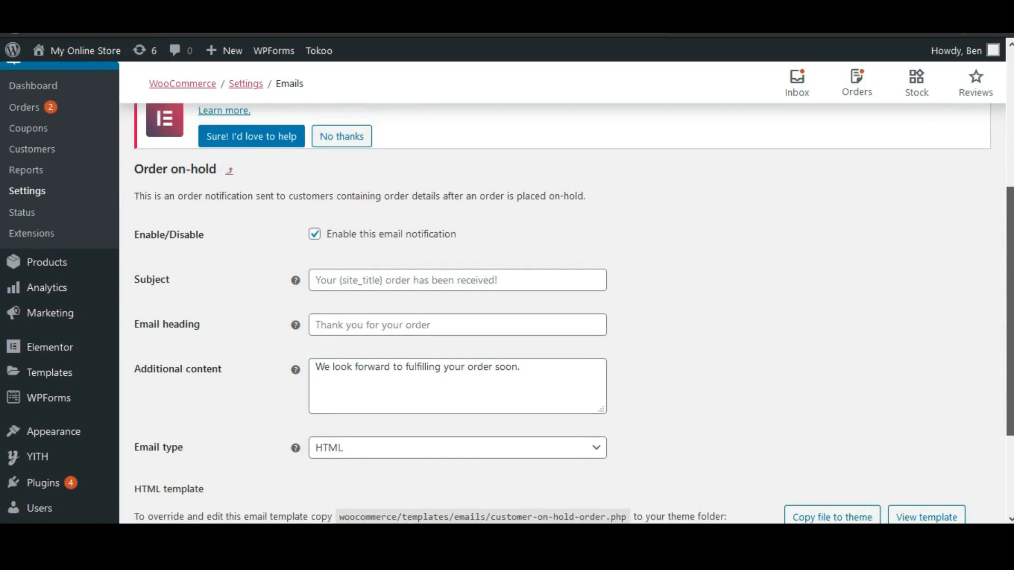
scroll(567, 292, "down", 1)
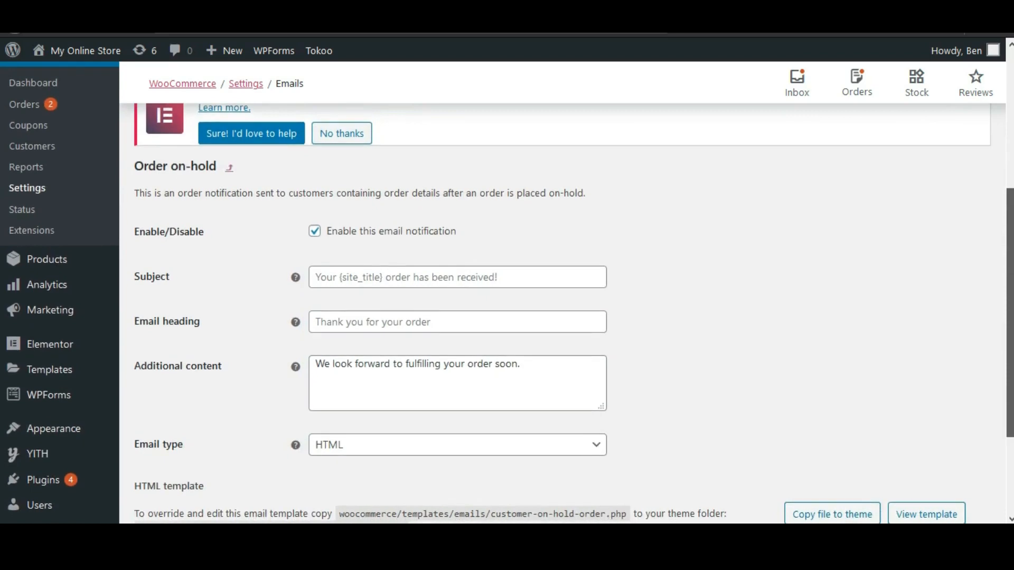
left_click(228, 166)
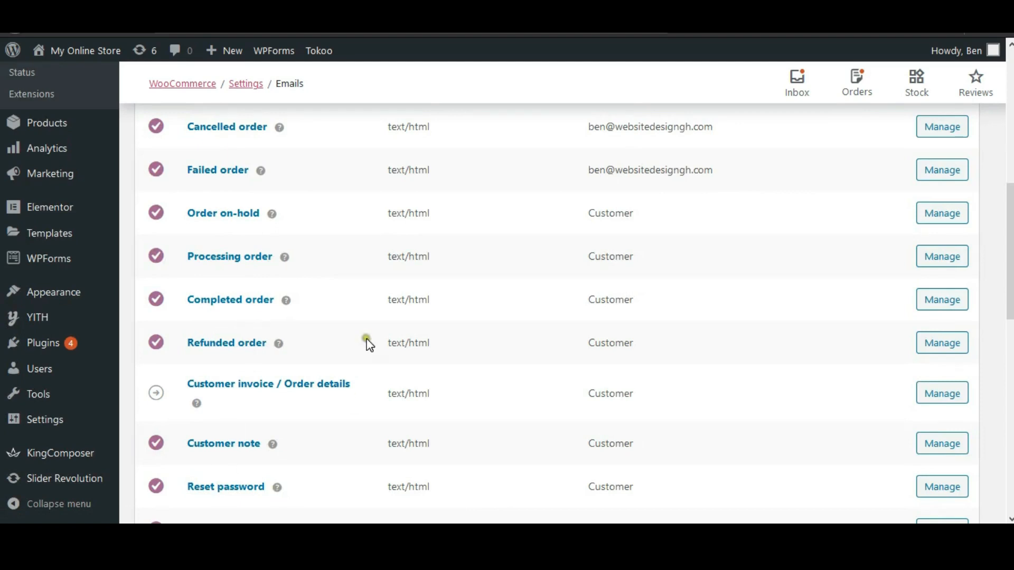
scroll(1010, 251, "down", 3)
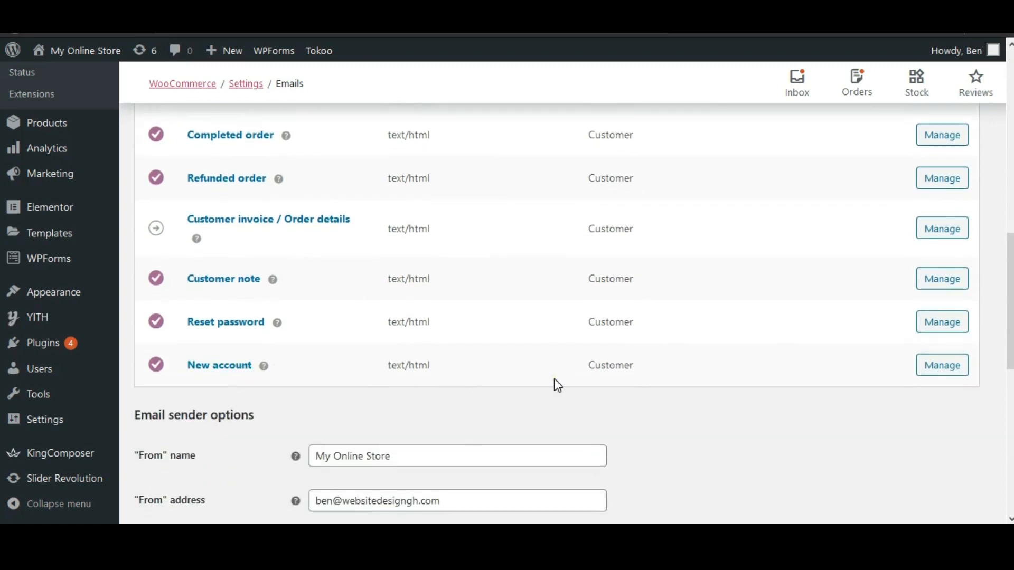
left_click(809, 419)
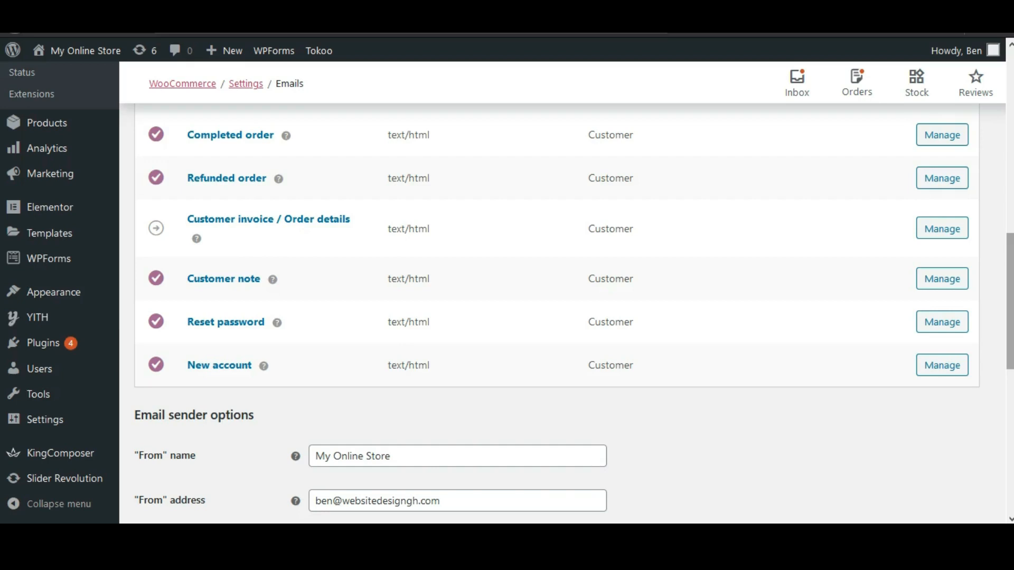
left_click_drag(1010, 301, 1010, 302)
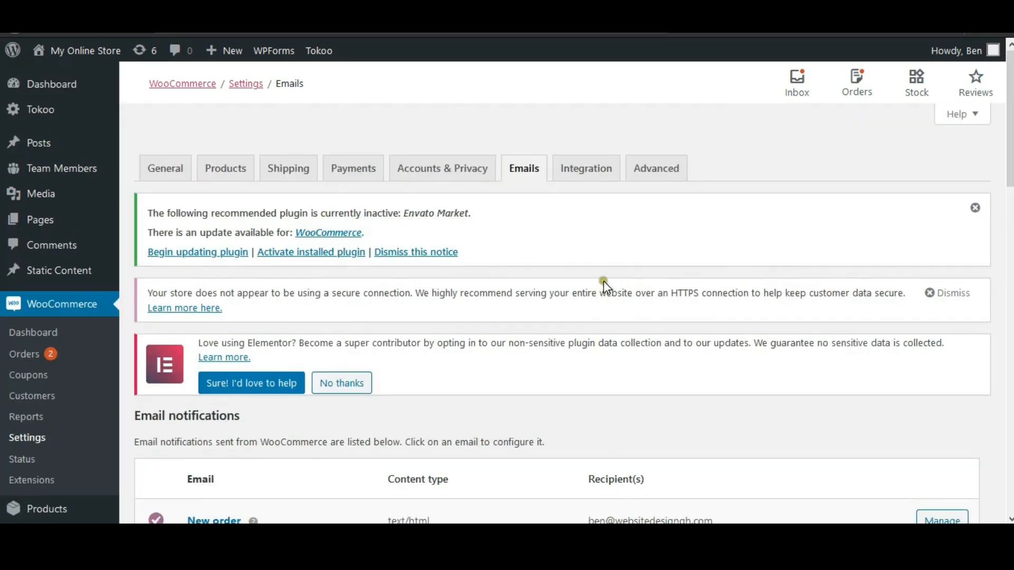
left_click(594, 180)
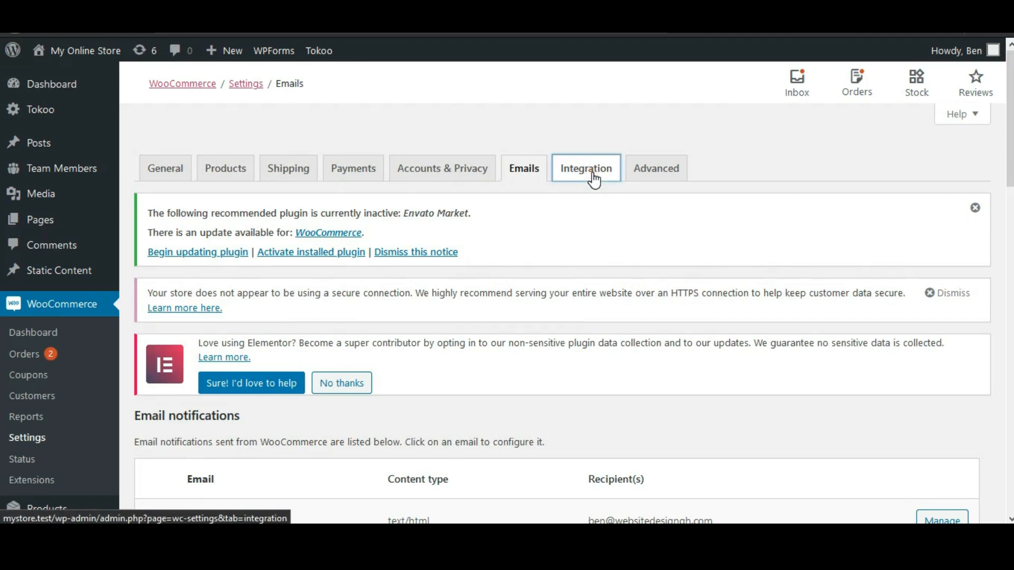
Switch to WooCommerce's Advanced settings showing page setup and secure checkout.
left_click(671, 168)
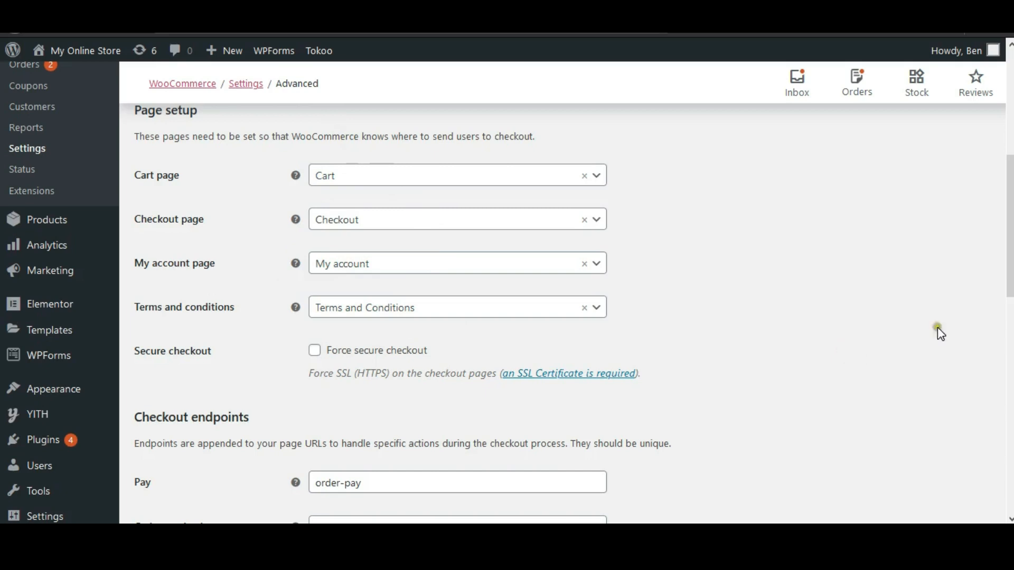
Scroll through the Advanced page setup and checkout endpoints such as order-pay and order-received.
scroll(299, 206, "down", 3)
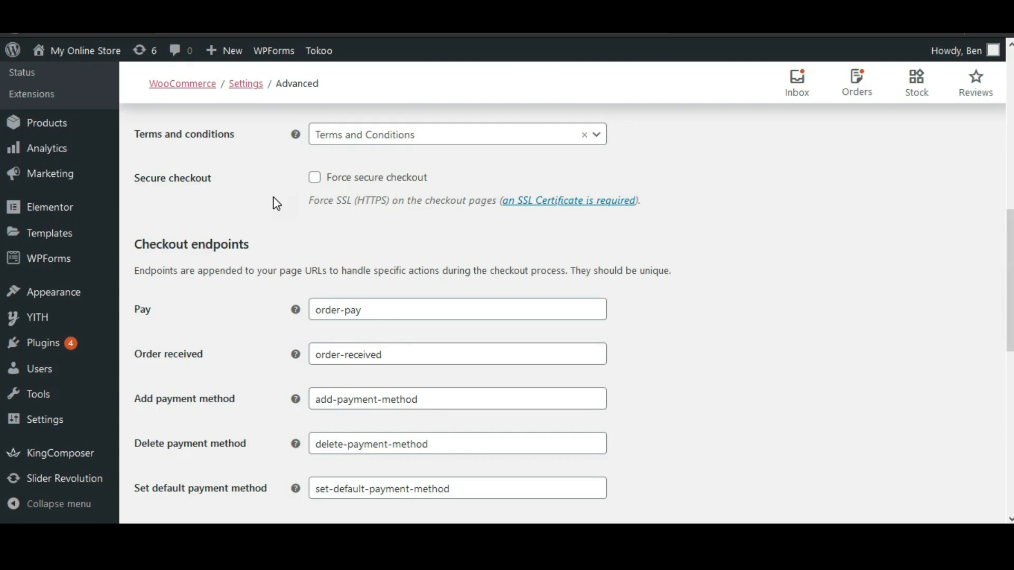
scroll(274, 204, "down", 2)
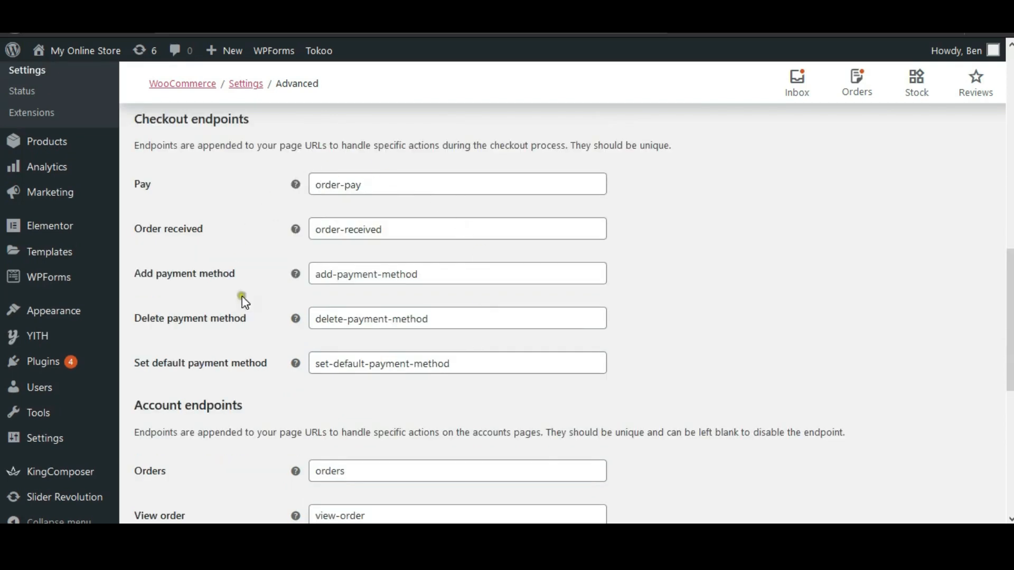
left_click_drag(1009, 309, 1009, 219)
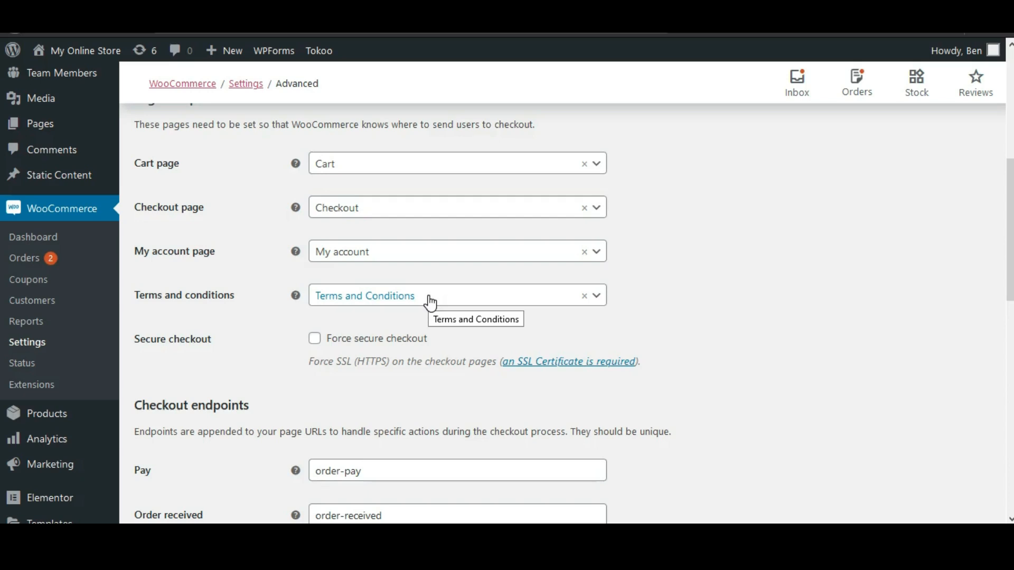
scroll(430, 302, "up", 6)
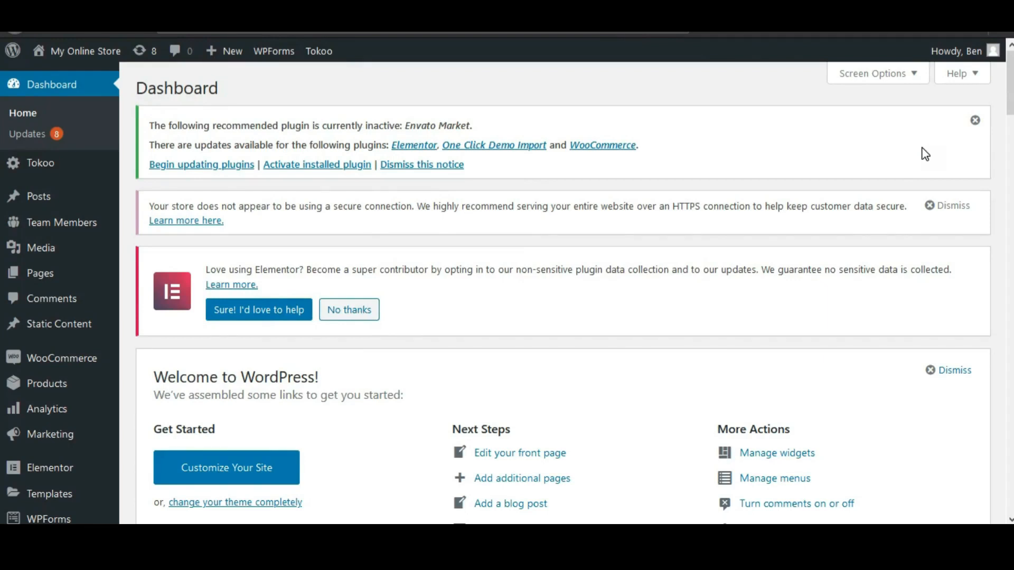
Open Pages > All Pages and scroll through the 23-page list.
scroll(925, 154, "down", 3)
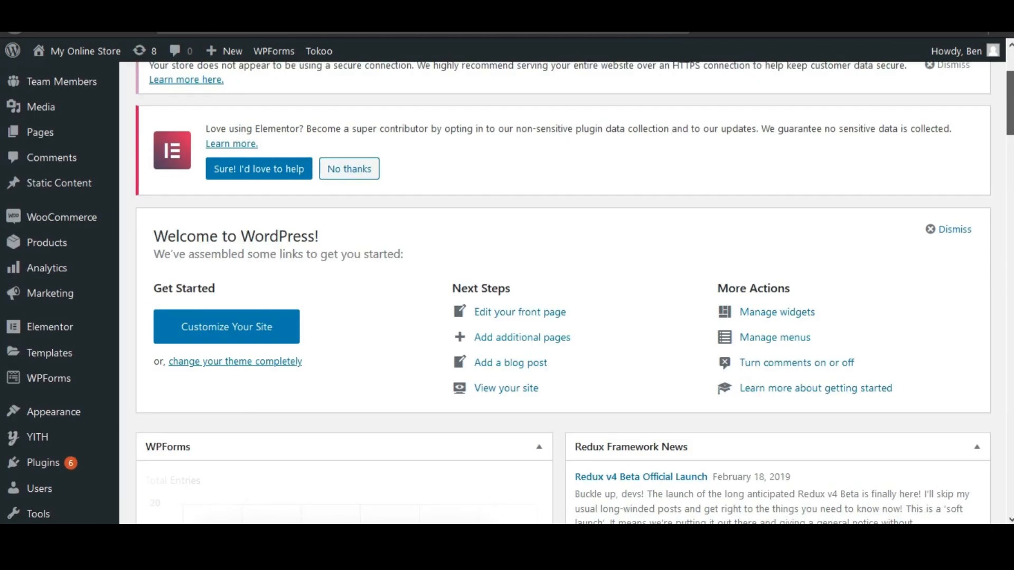
scroll(566, 291, "up", 2)
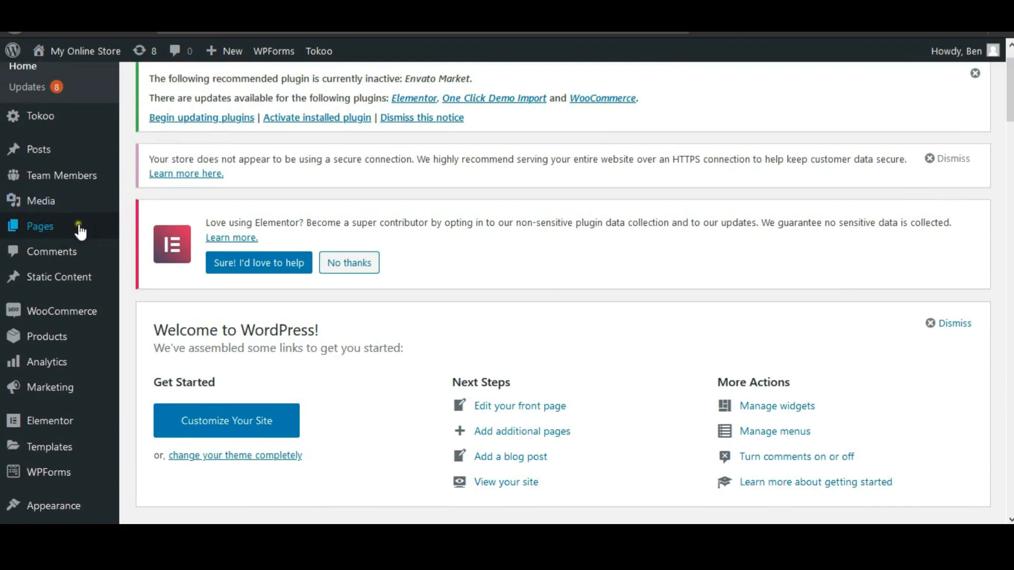
mouse_move(80, 230)
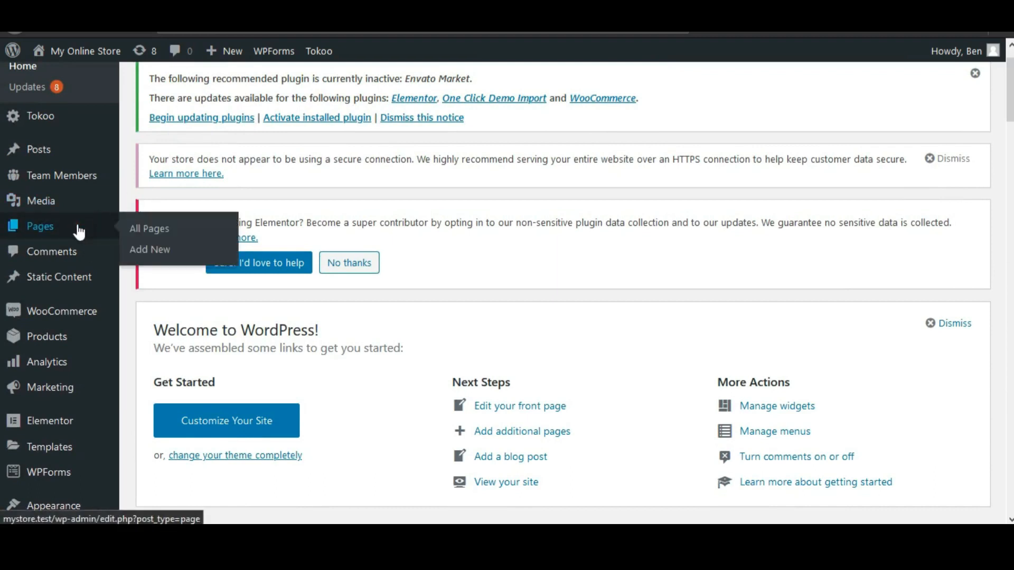
left_click(79, 230)
scroll(97, 252, "down", 4)
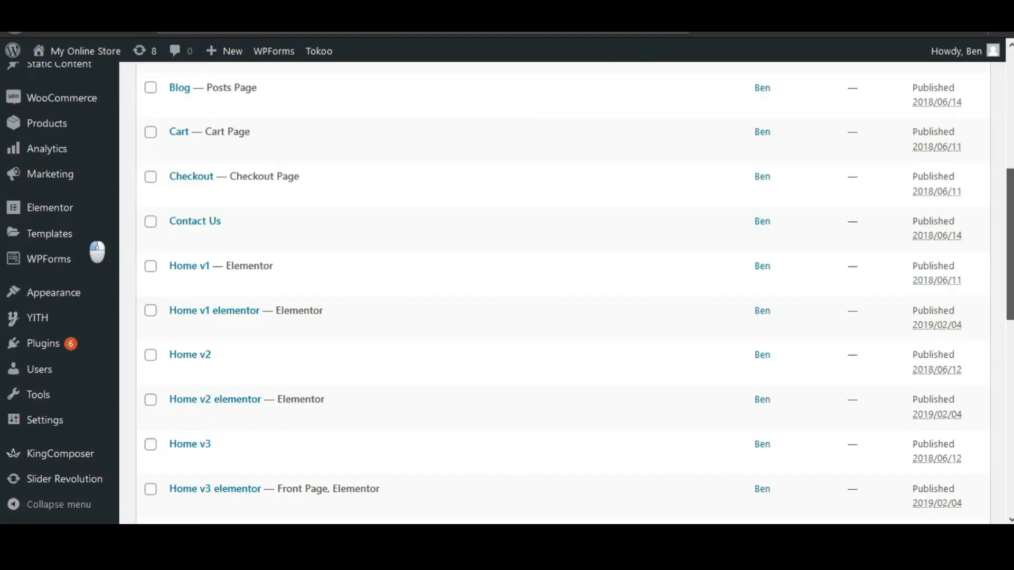
scroll(97, 252, "down", 9)
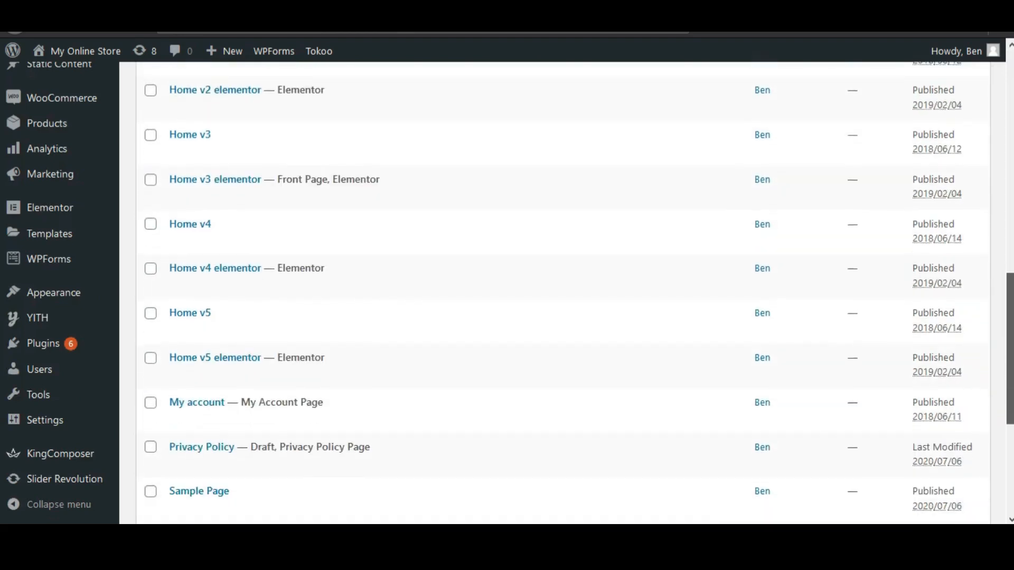
scroll(507, 290, "down", 1)
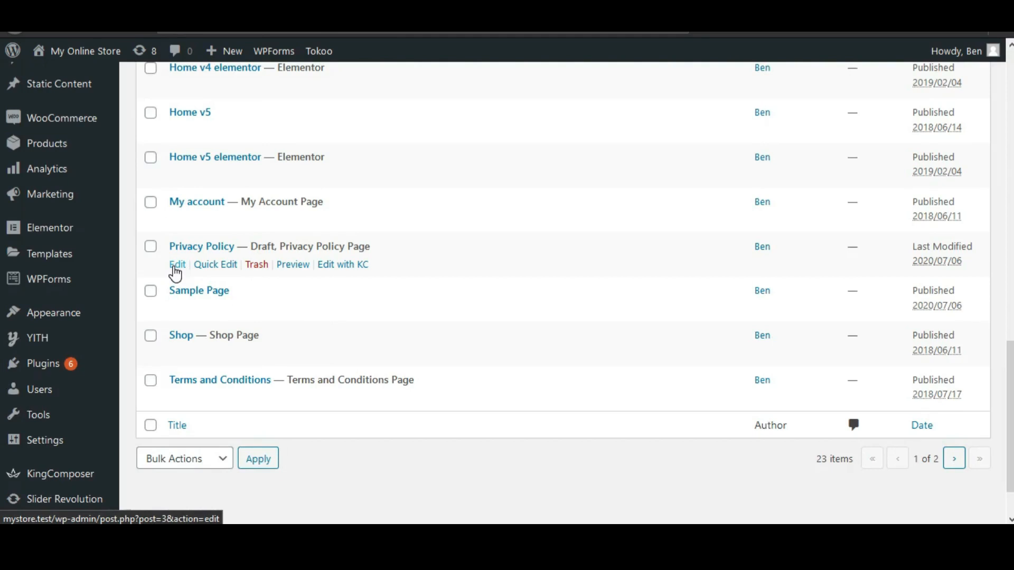
left_click(176, 265)
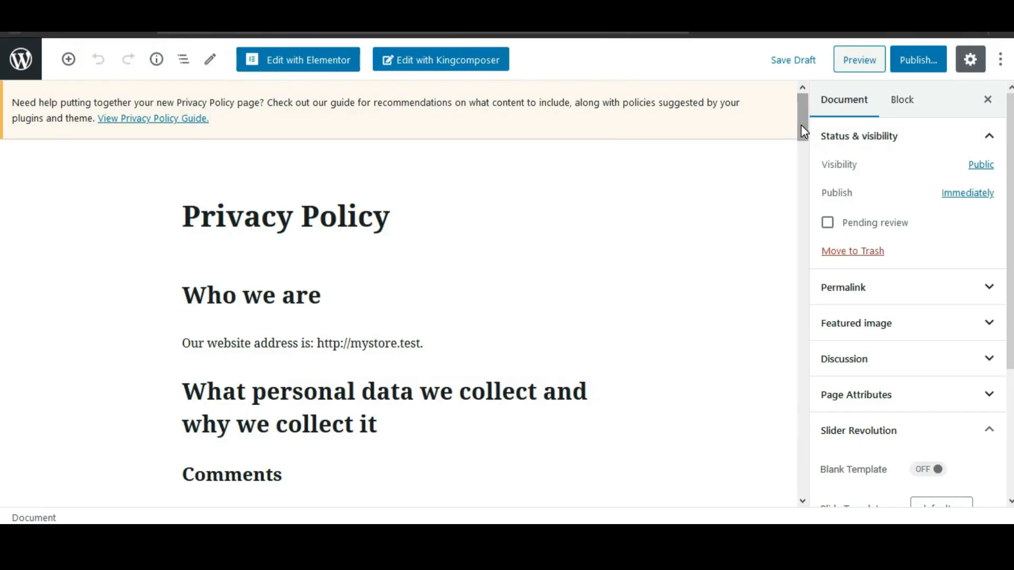
mouse_move(802, 131)
left_mouse_down()
mouse_move(797, 309)
mouse_move(795, 132)
left_mouse_up()
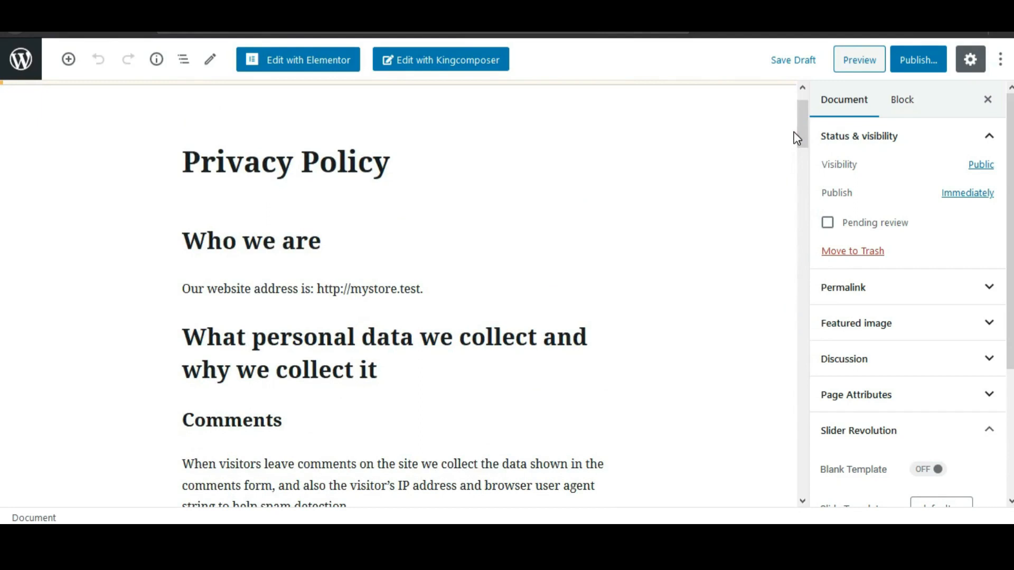
left_click_drag(800, 132, 794, 392)
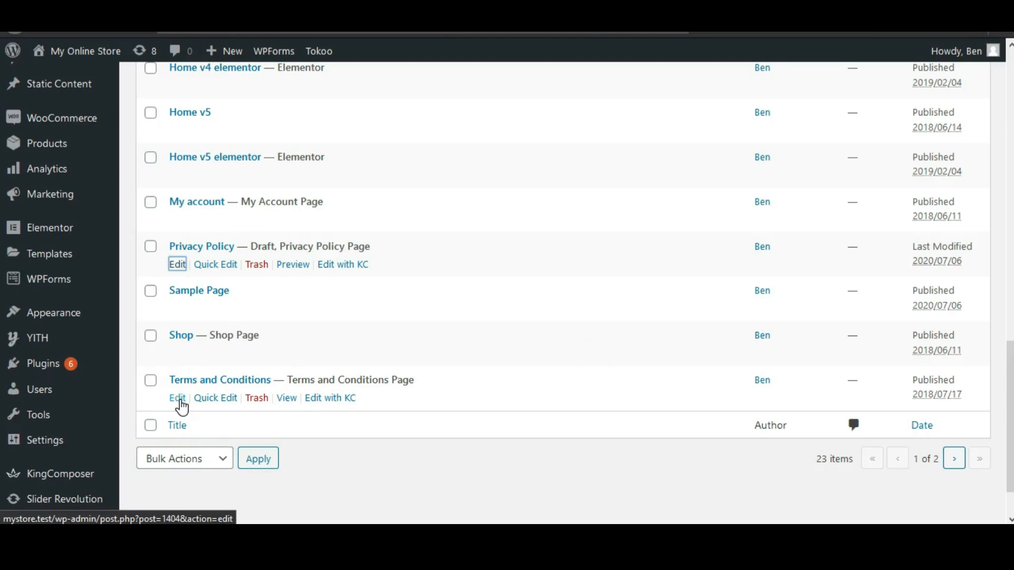
scroll(724, 161, "up", 10)
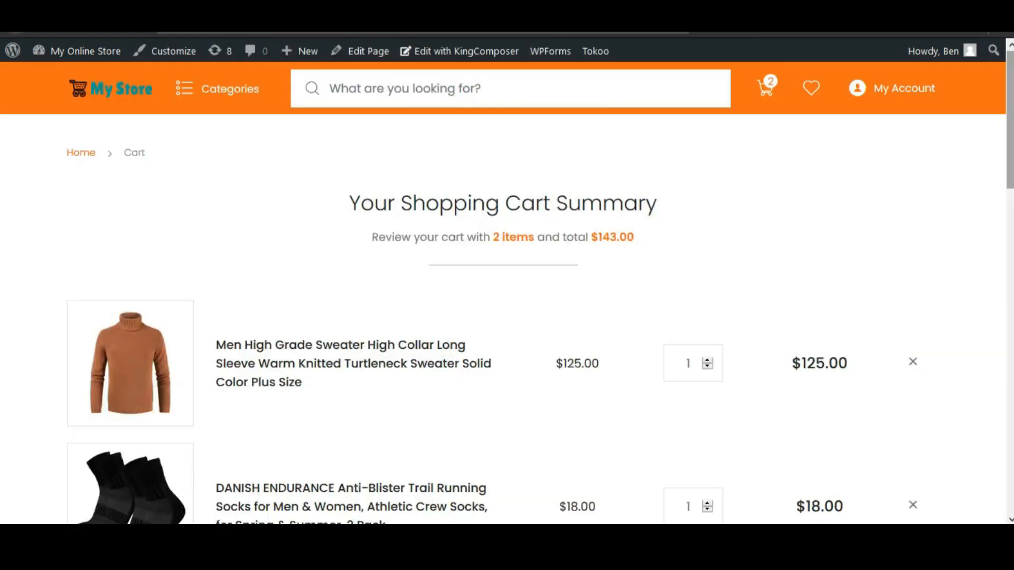
scroll(507, 291, "down", 8)
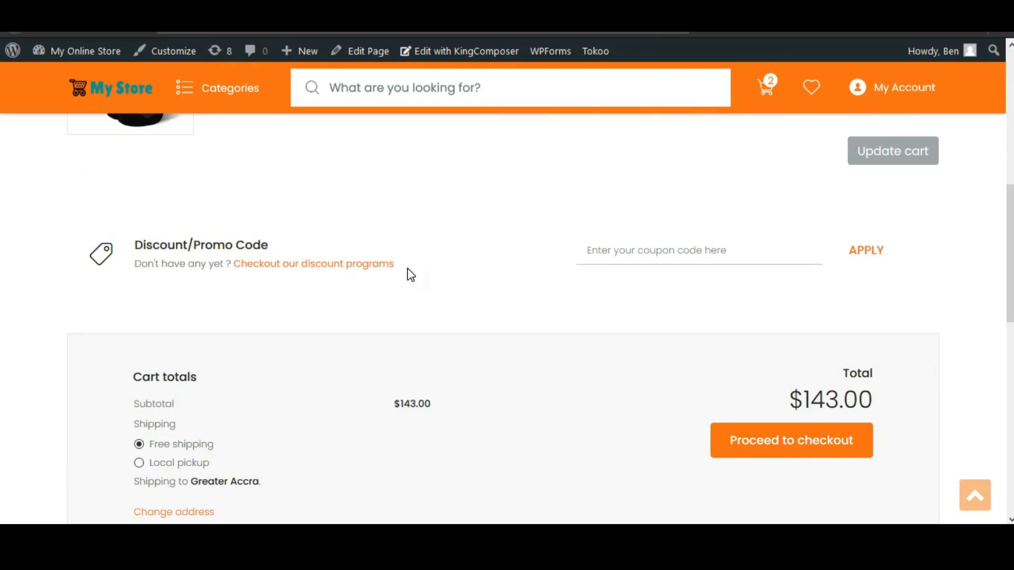
left_click_drag(407, 267, 132, 283)
left_click(348, 308)
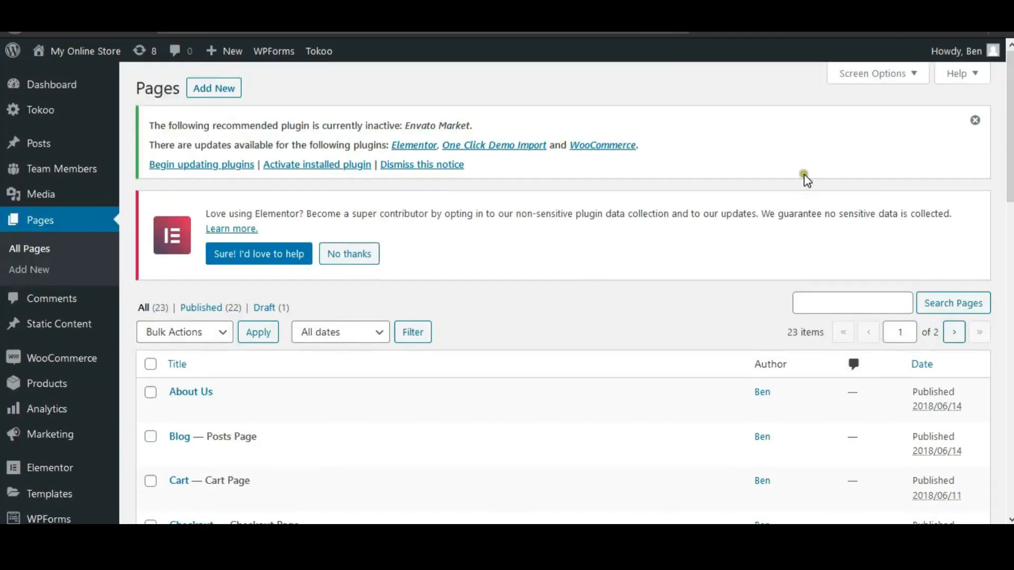
Go to the Tokoo theme's Shop options and scroll to the Cart & Checkout Page section.
left_click(802, 154)
mouse_move(41, 112)
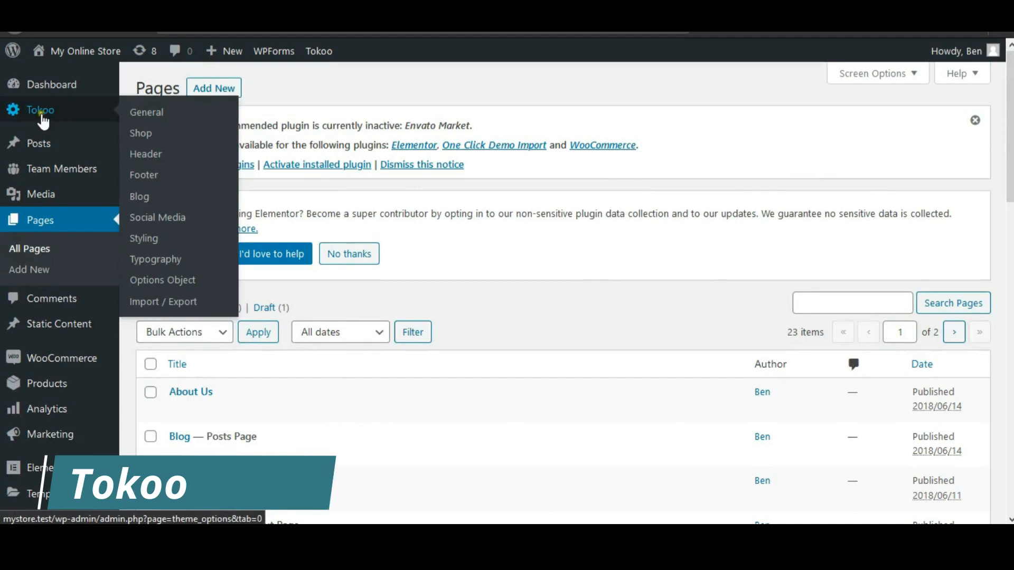
left_click(147, 140)
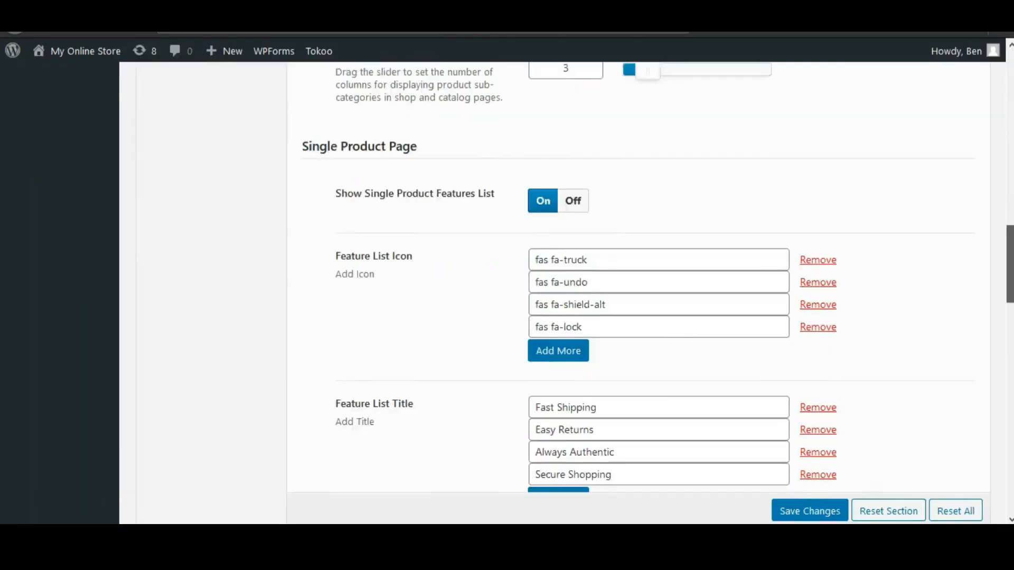
scroll(581, 264, "down", 5)
scroll(581, 264, "down", 7)
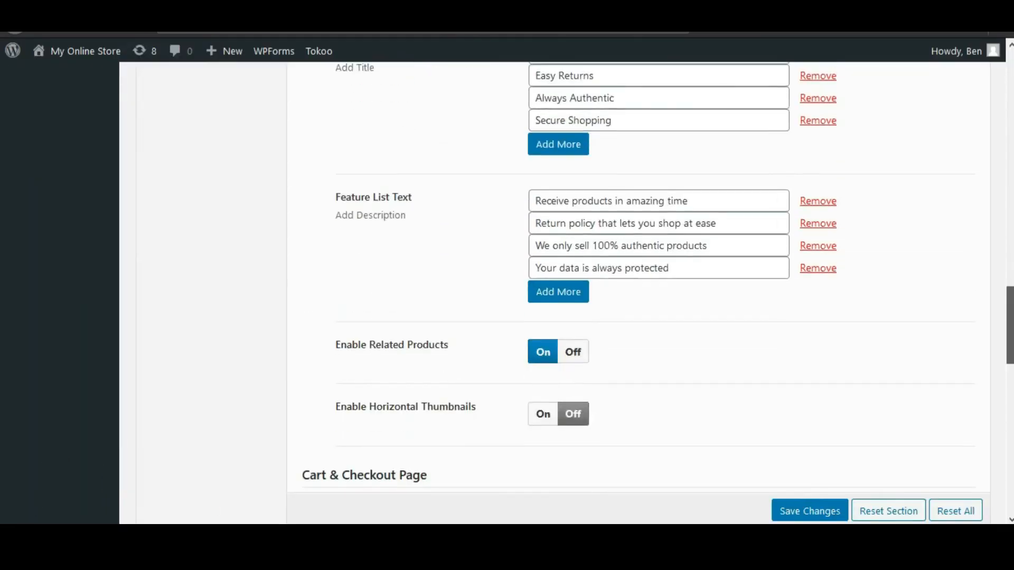
scroll(580, 264, "down", 1)
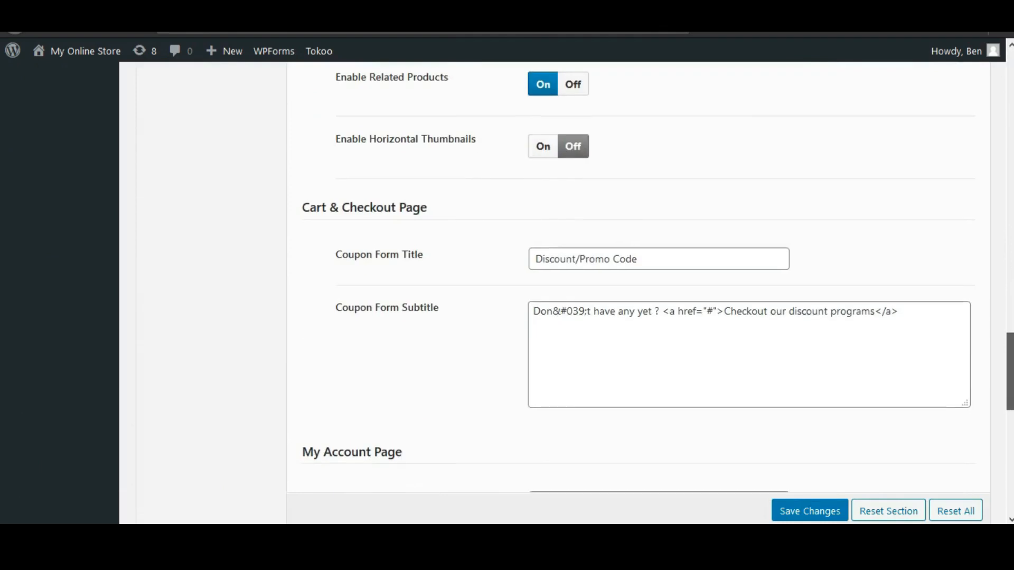
Compare the Coupon Form Title and Subtitle fields with the cart's Discount/Promo Code heading.
left_click(658, 258)
left_click_drag(668, 264, 528, 258)
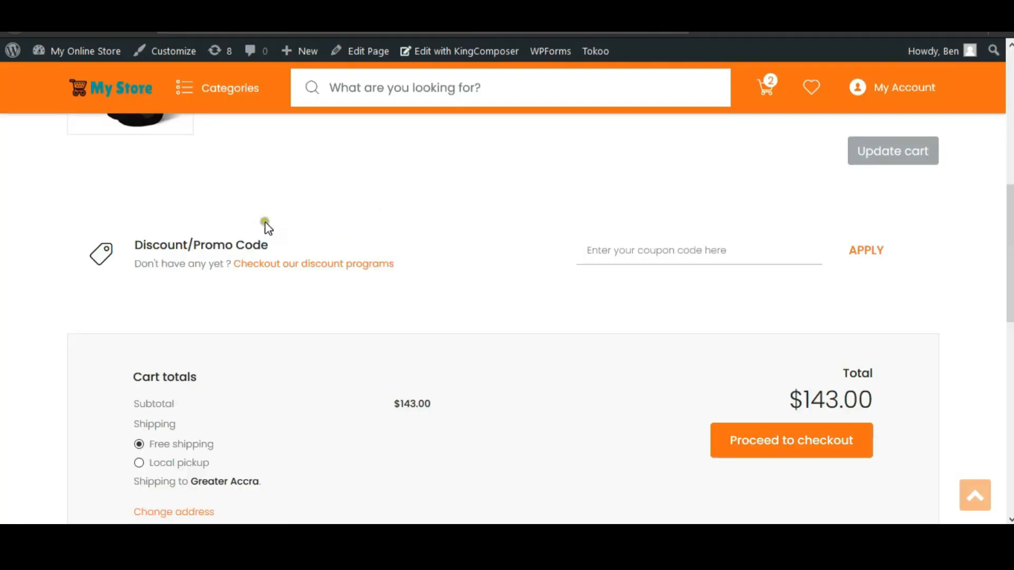
left_click_drag(268, 244, 123, 257)
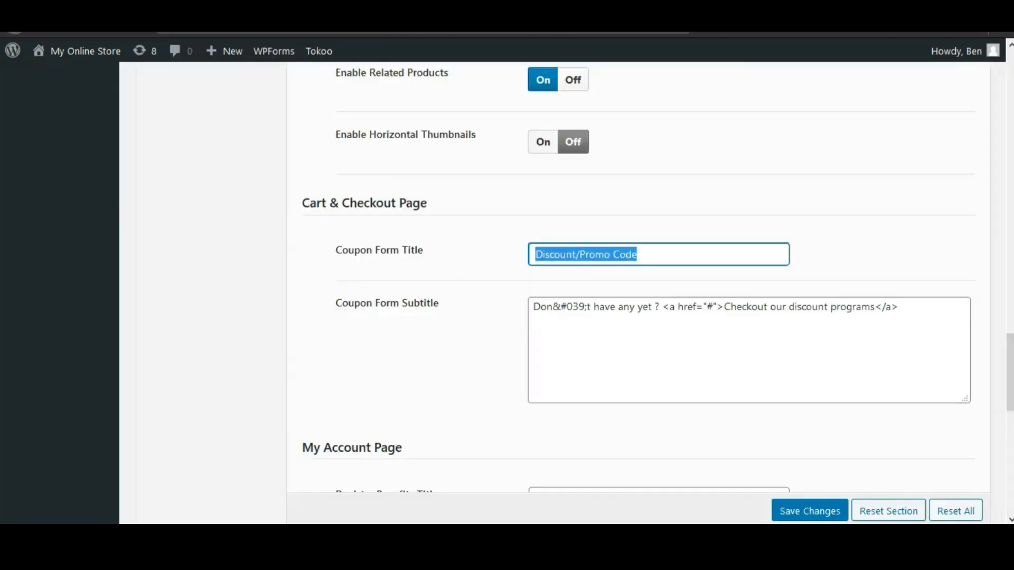
left_click_drag(678, 307, 670, 308)
key("ctrl+a")
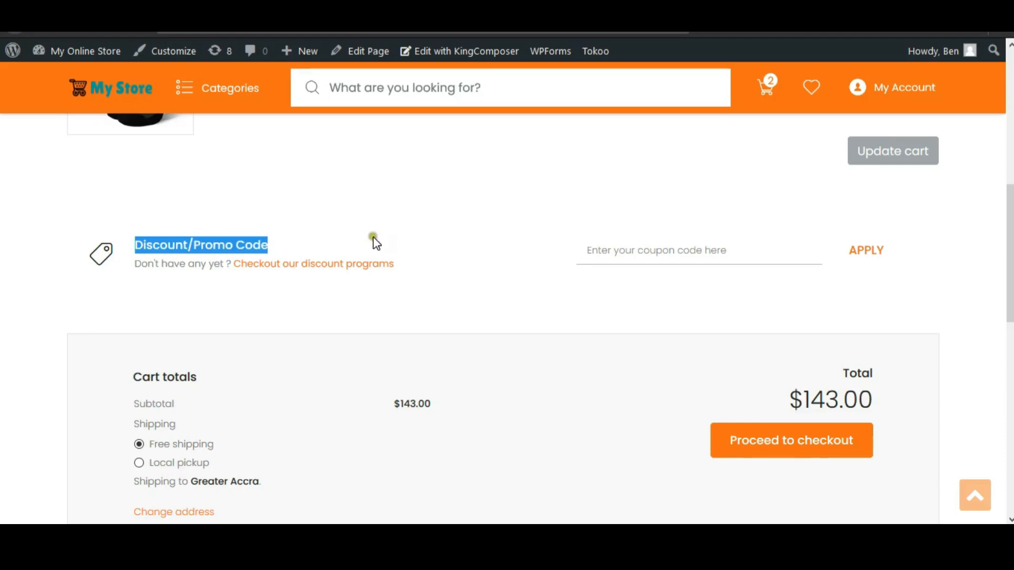
left_click_drag(409, 273, 100, 256)
left_click(107, 283)
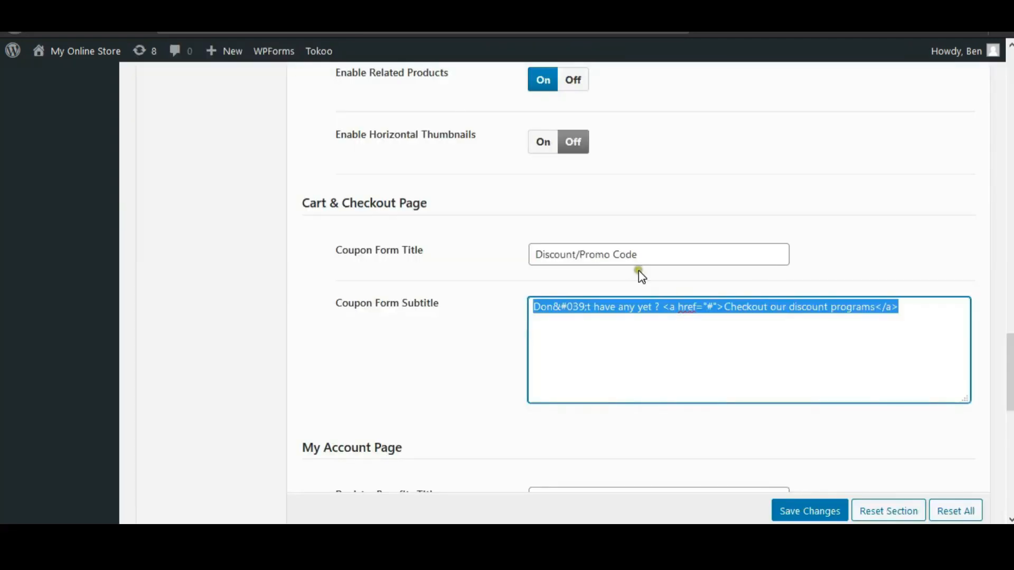
left_click(679, 373)
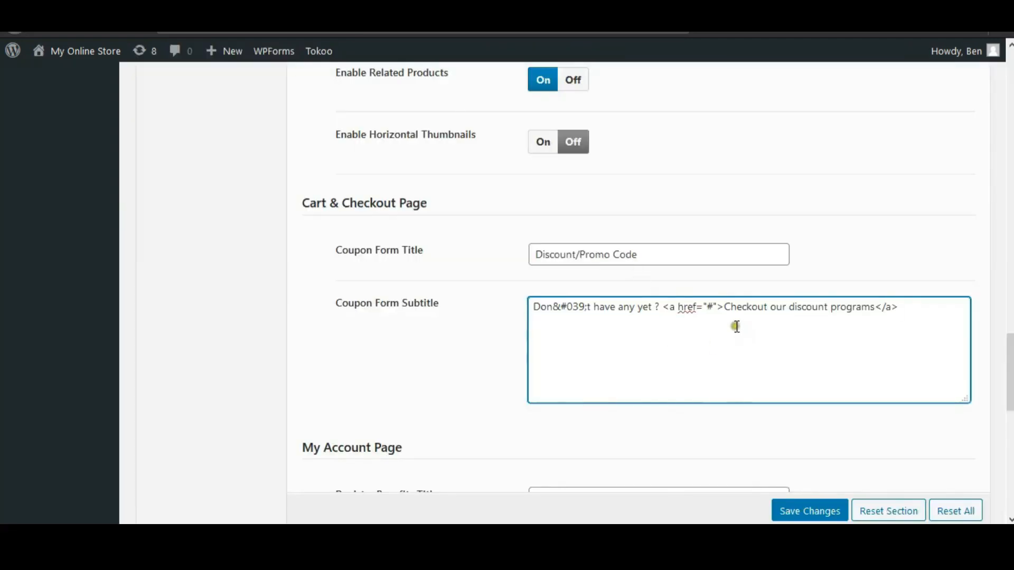
Select and delete the entire Coupon Form Subtitle text.
left_click(710, 305)
left_click_drag(707, 308, 713, 306)
left_click_drag(533, 307, 964, 306)
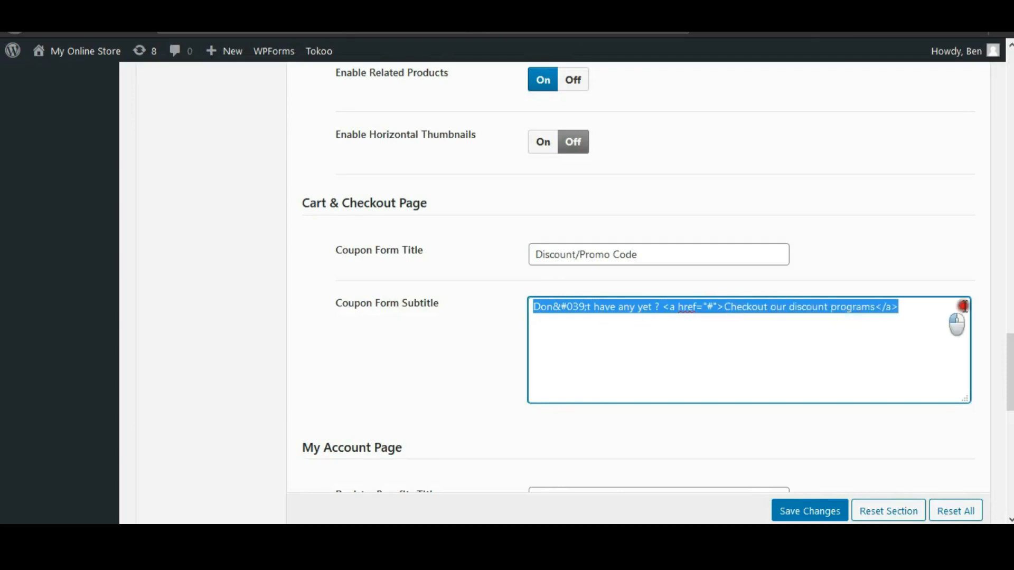
key("BackSpace")
Append ' (if any)' to make the Coupon Form Title 'Discount/Promo Code (if any)'.
left_click(657, 259)
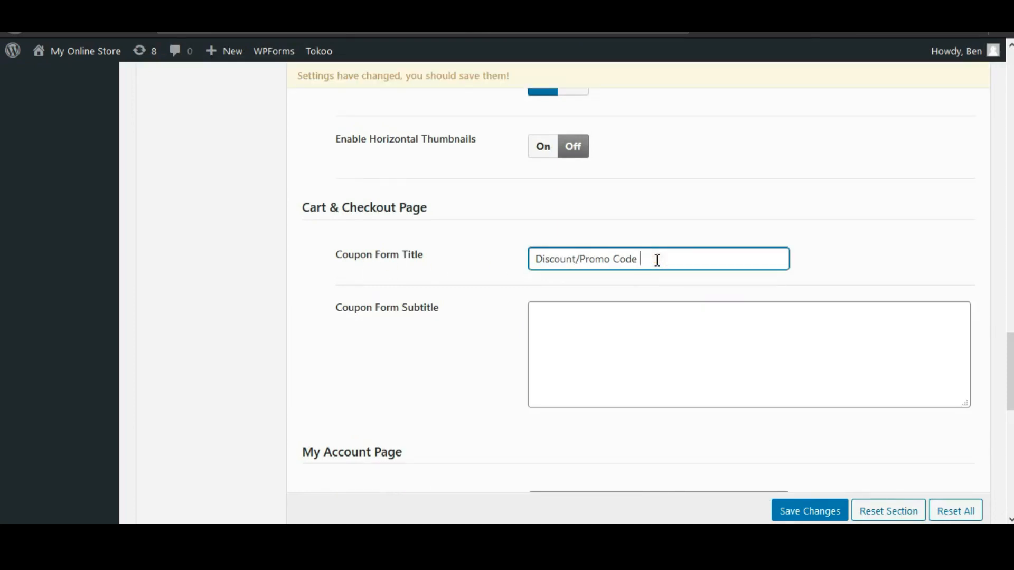
type("(if any)")
scroll(837, 359, "down", 6)
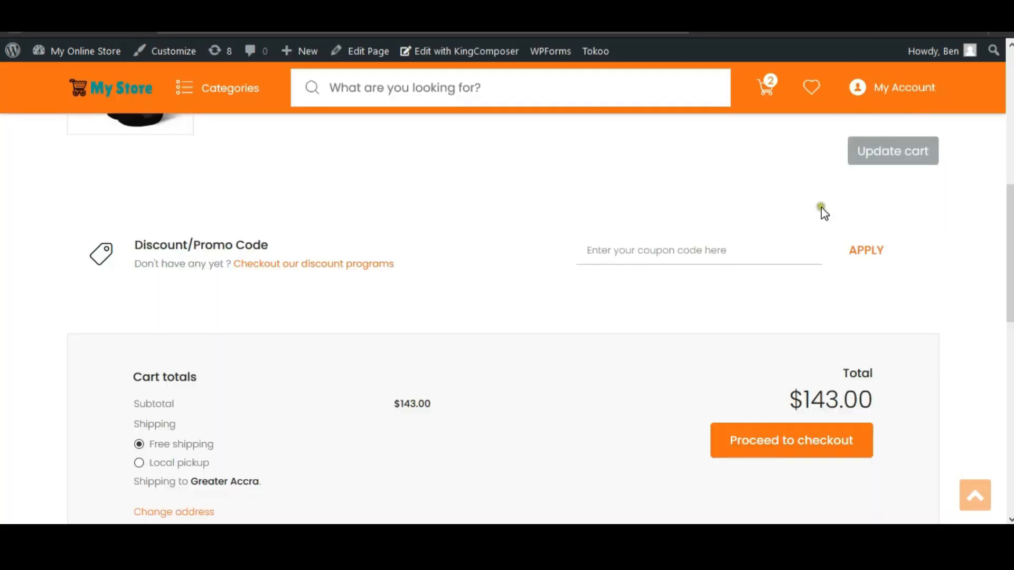
mouse_move(901, 90)
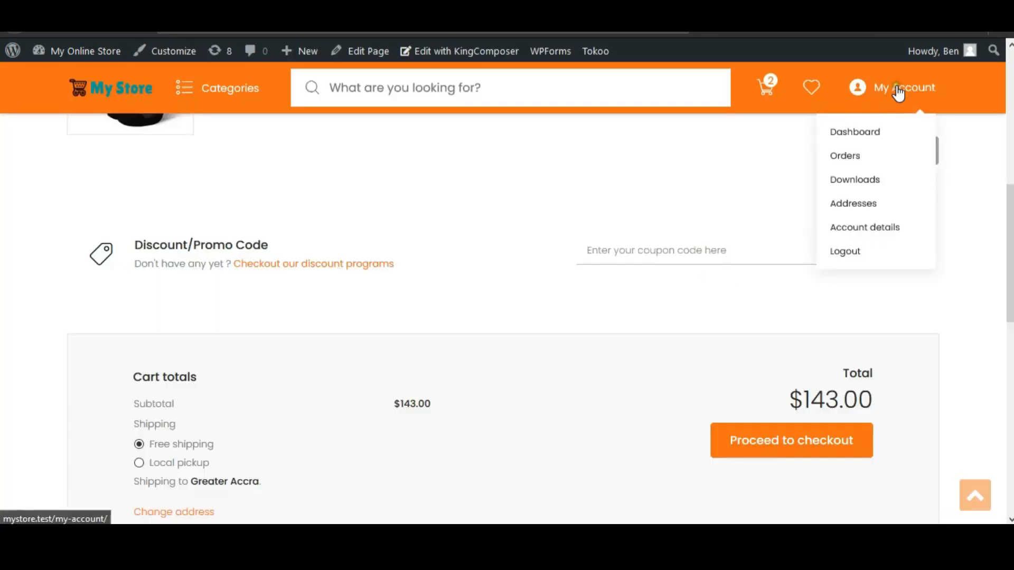
left_click(865, 136)
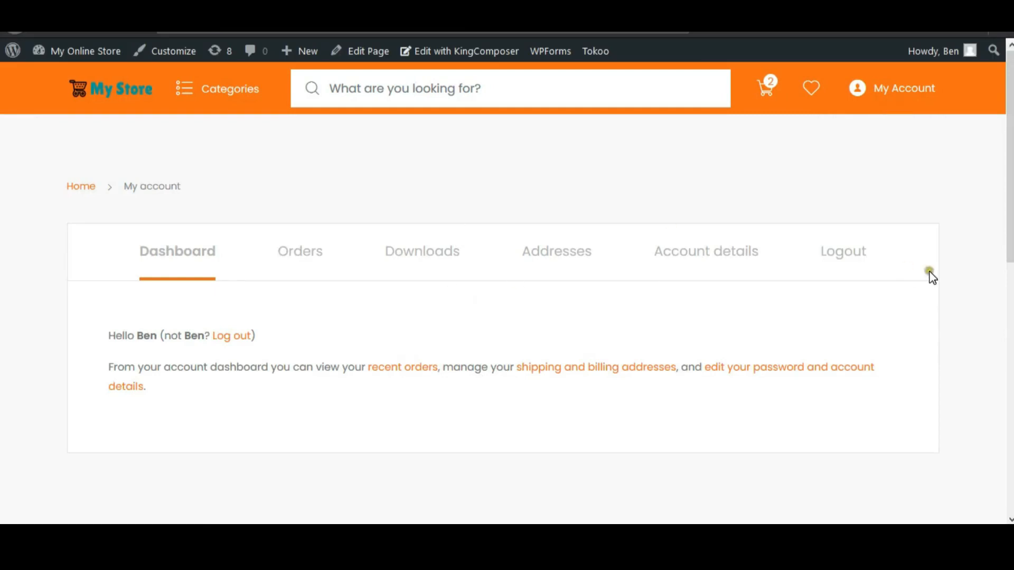
mouse_move(1010, 182)
left_mouse_down()
mouse_move(1010, 263)
mouse_move(1010, 188)
left_mouse_up()
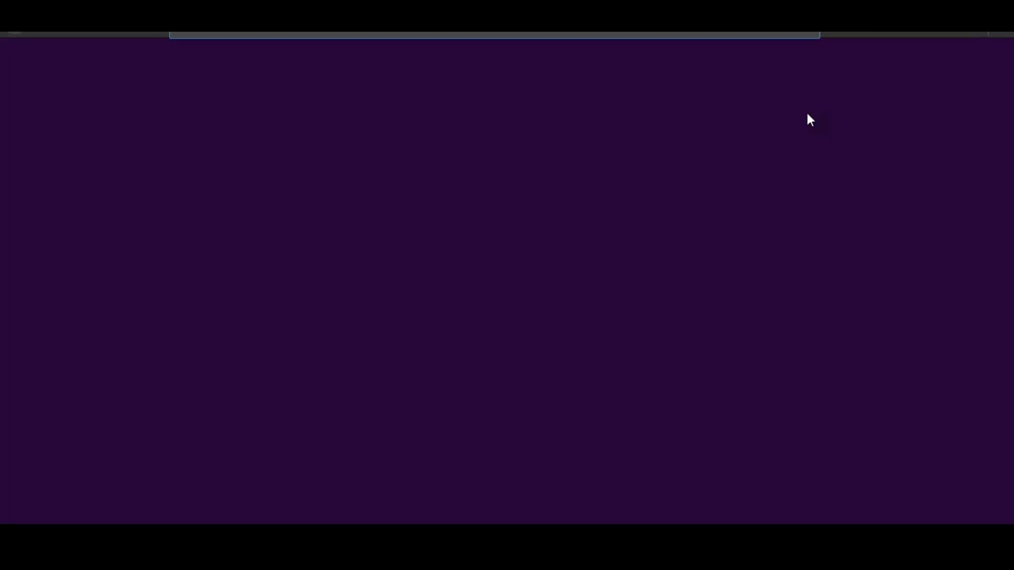
Load mystore.test in the private window to see the storefront's sign-in and register options.
type("m")
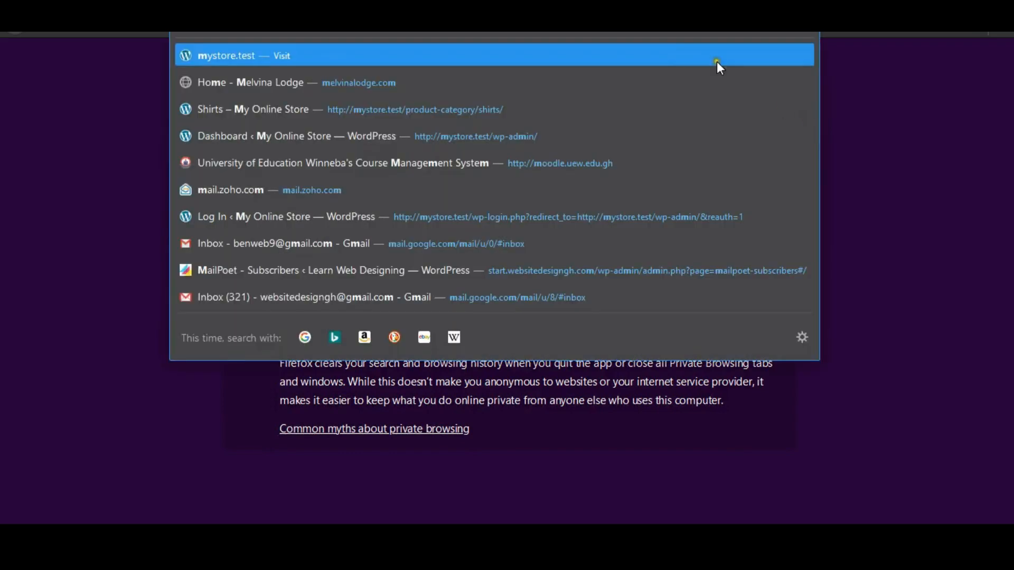
key("Return")
mouse_move(849, 69)
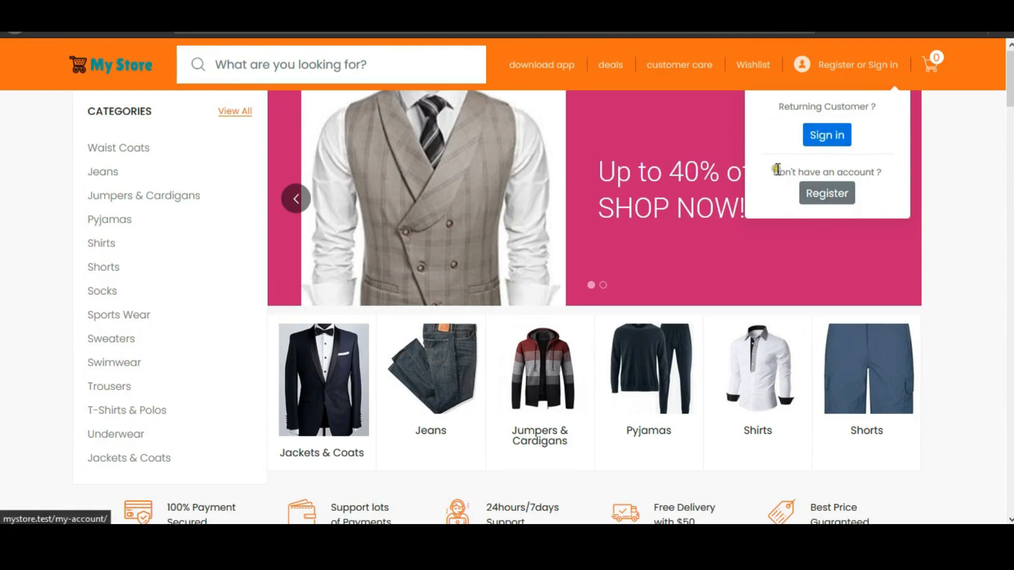
Open the storefront's Register page, review its sign-up benefits, then return to Tokoo's My Account options.
left_click(822, 202)
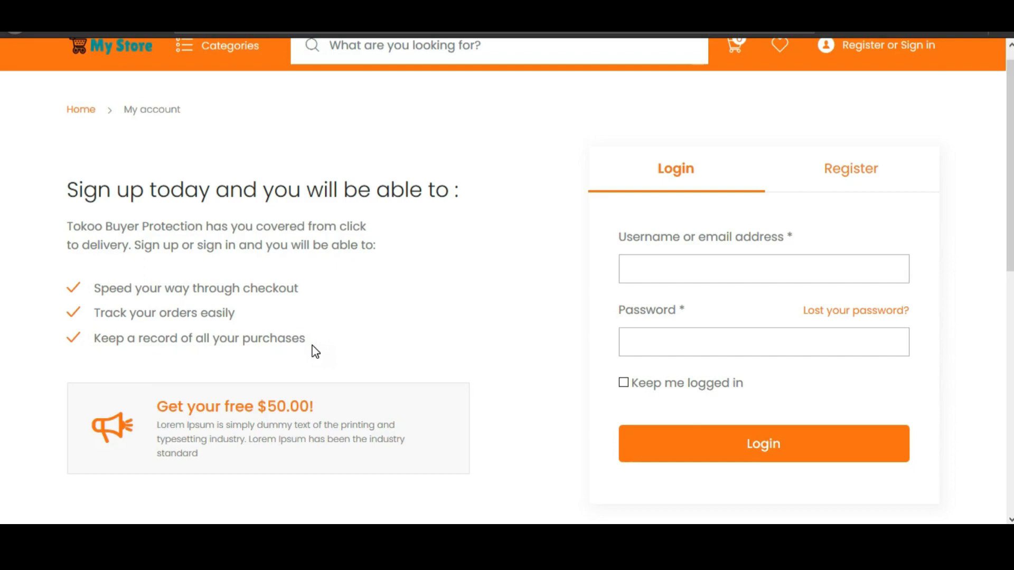
scroll(1000, 188, "up", 1)
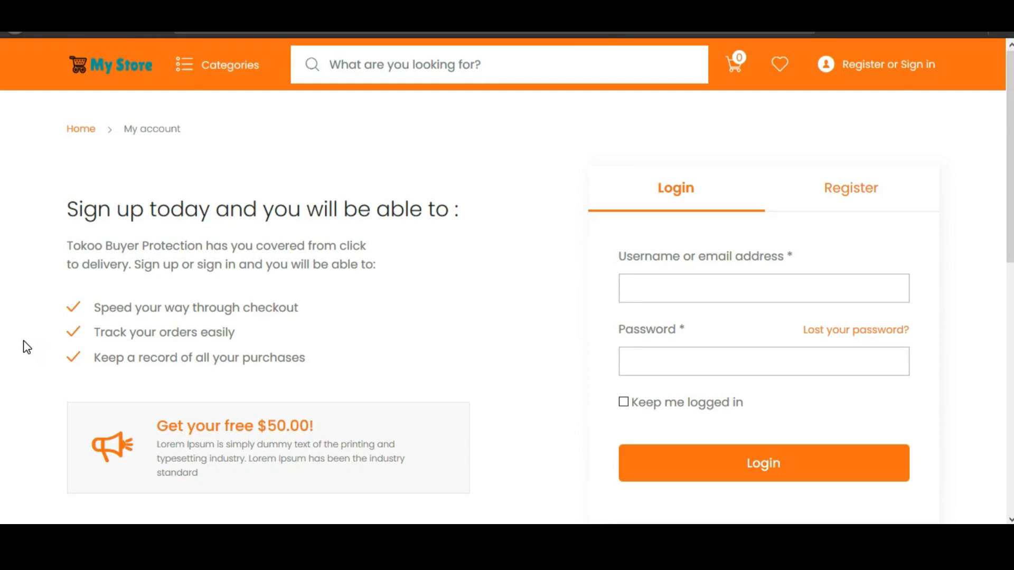
left_click(100, 258)
left_click(235, 244)
left_click(887, 74)
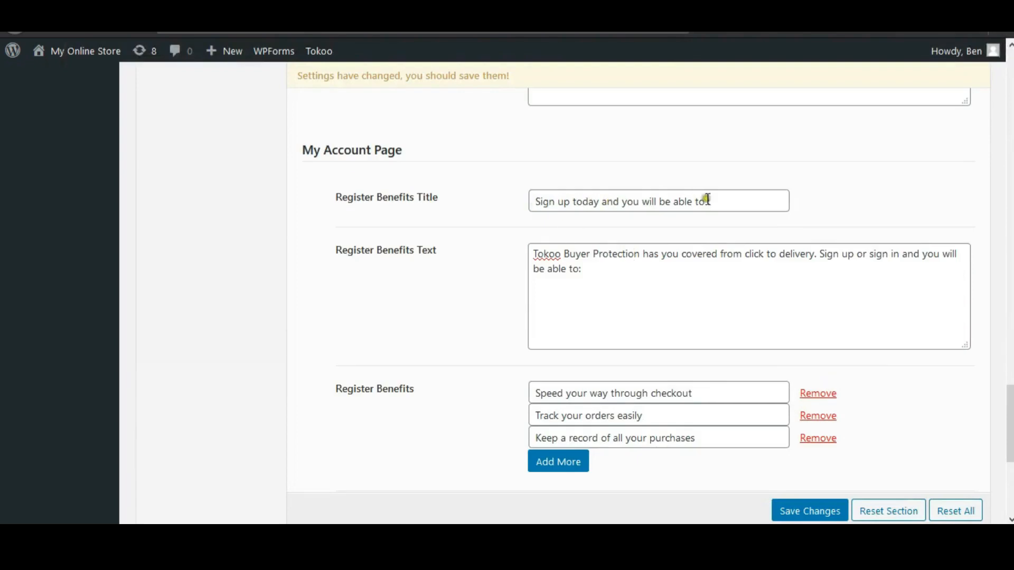
Delete the Register Benefits Text and add a fourth benefit, 'Save items for future checkout'.
type(":")
left_click_drag(821, 255, 506, 247)
key("BackSpace")
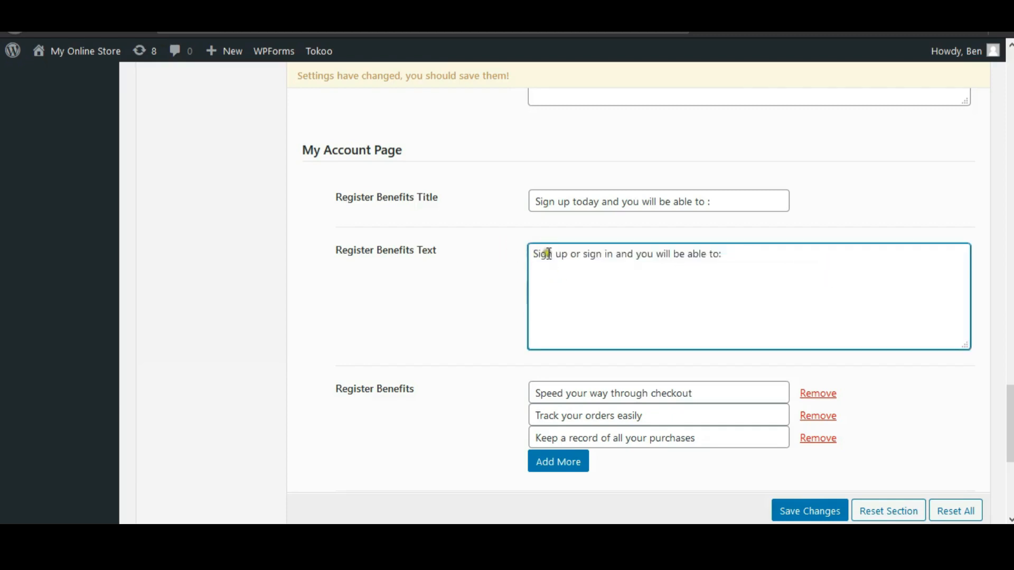
left_click_drag(743, 255, 523, 252)
key("BackSpace")
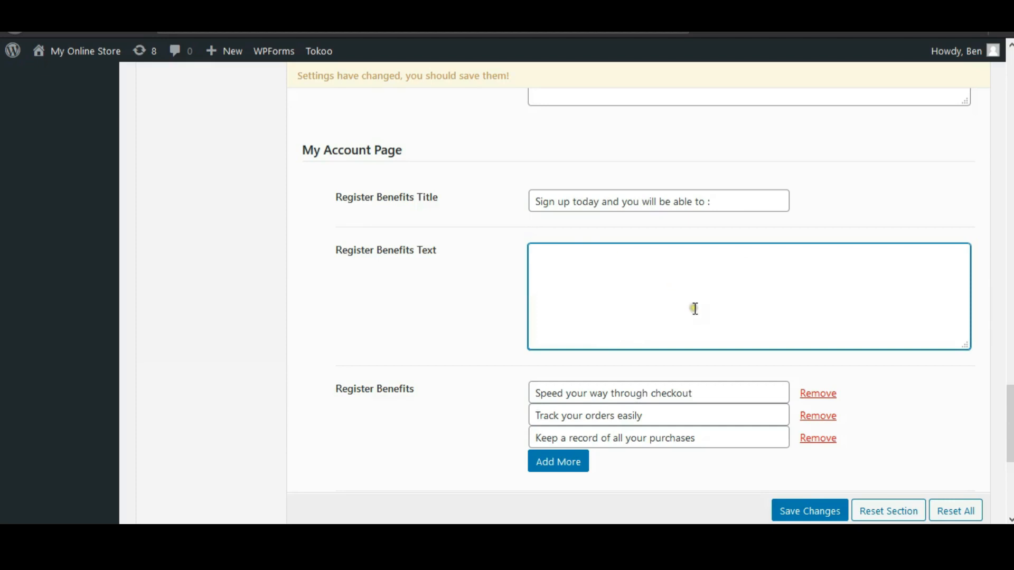
scroll(694, 308, "down", 2)
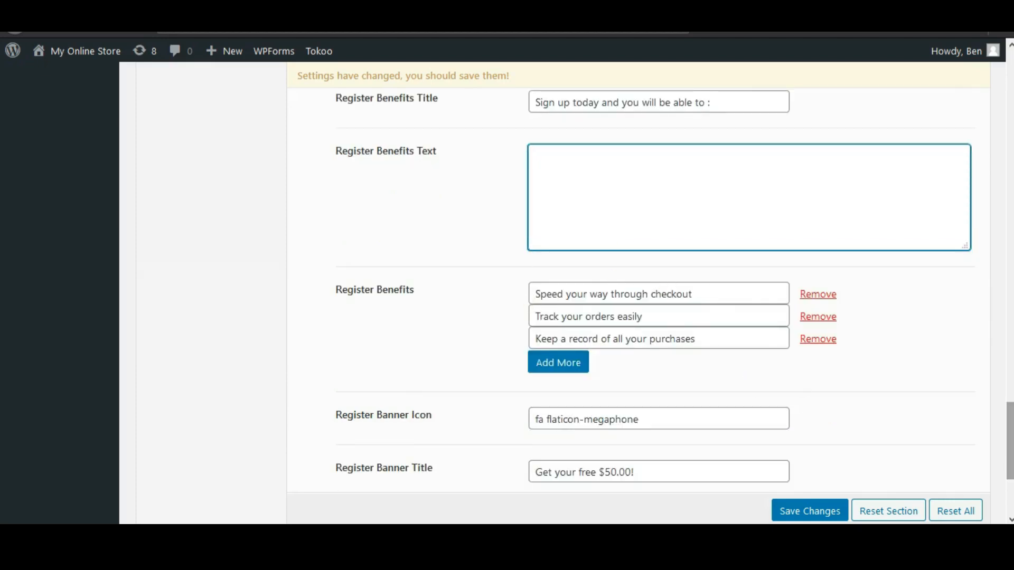
scroll(1010, 441, "down", 3)
left_click(571, 233)
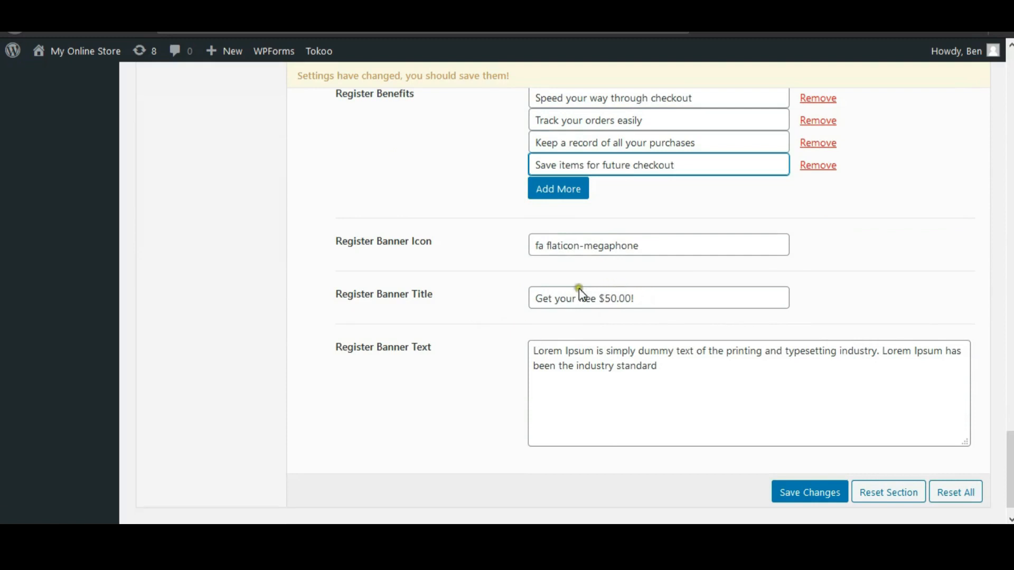
Check the 'Get your free $50.00' banner on the storefront login and register page.
left_click(734, 539)
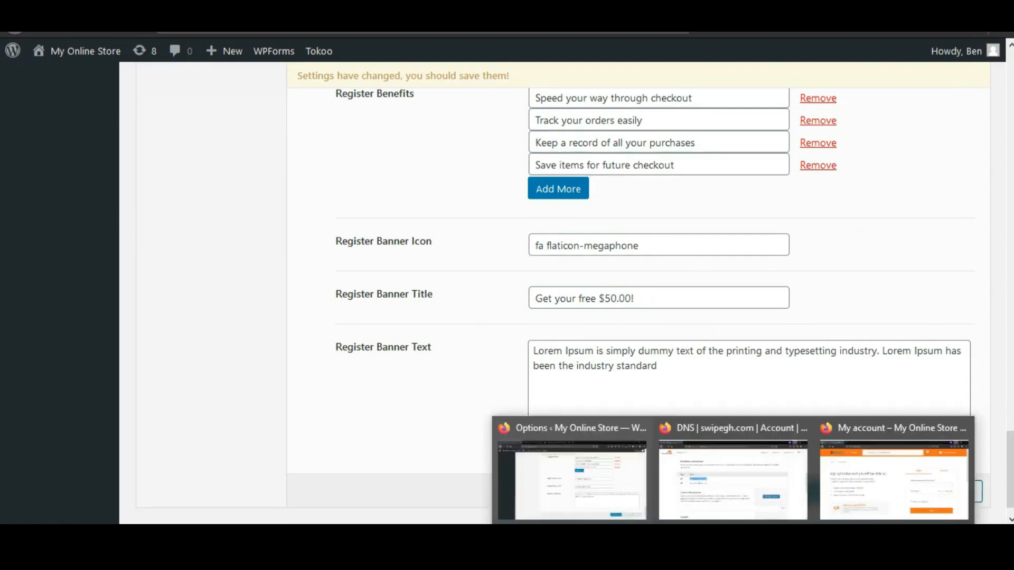
left_click(875, 479)
left_click_drag(50, 388, 444, 462)
left_click(431, 449)
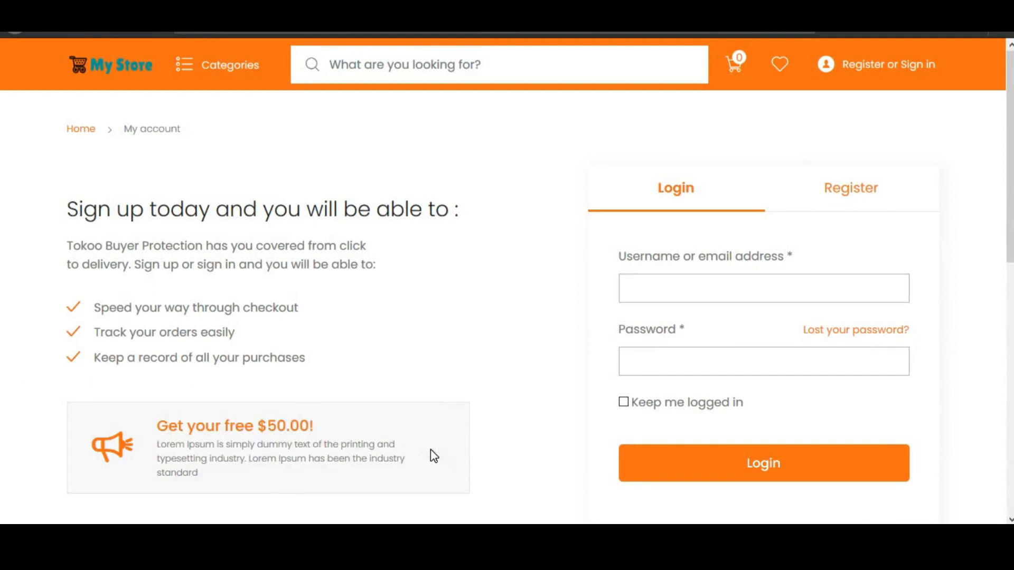
left_click(935, 3)
Empty the Register Banner title, icon and Lorem Ipsum text, then save the theme settings.
left_click_drag(647, 301, 530, 298)
key("BackSpace")
left_click_drag(650, 245, 499, 246)
key("BackSpace")
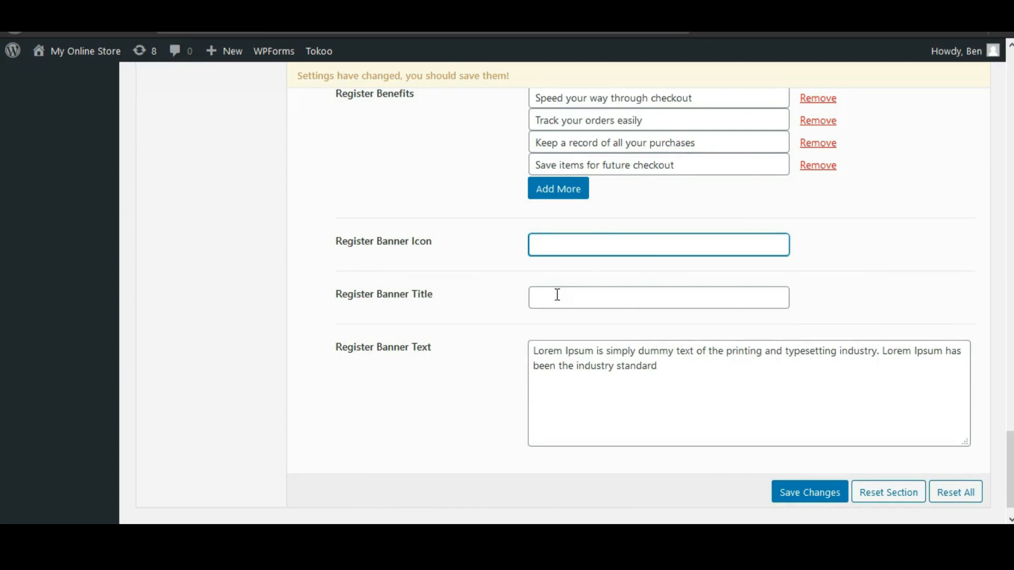
left_click(689, 379)
key("ctrl+a")
key("BackSpace")
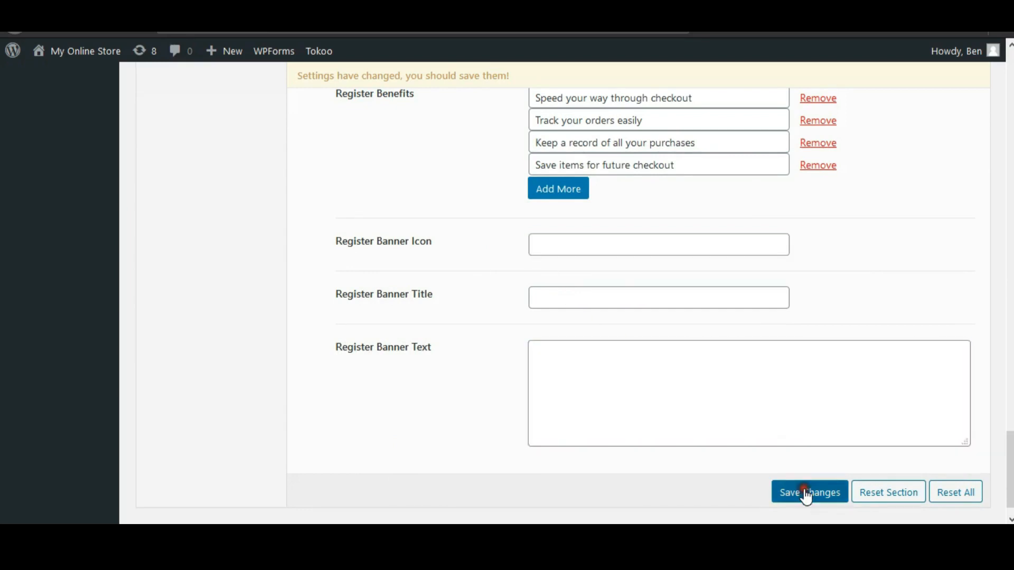
left_click(805, 493)
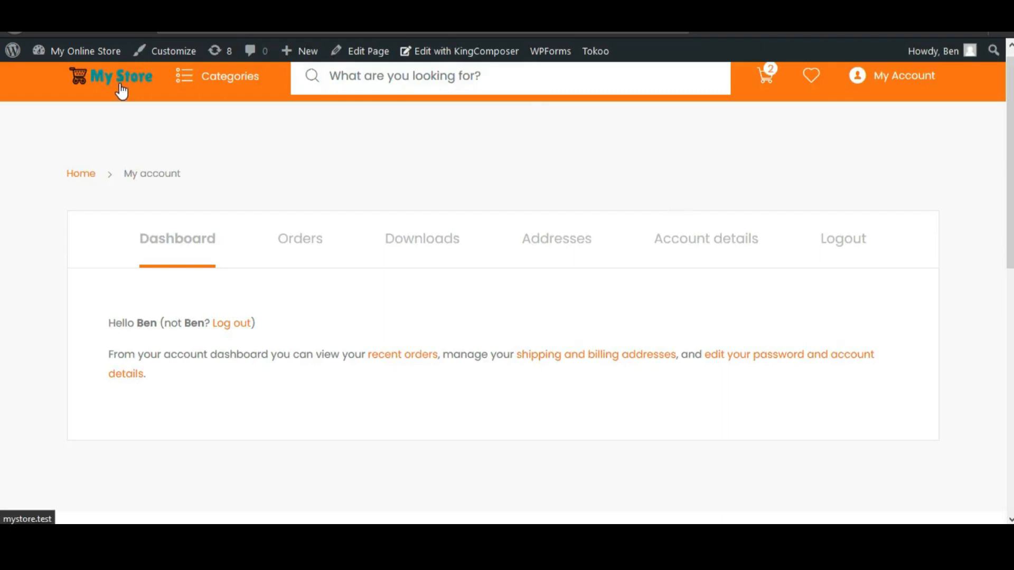
Go back to the My Store home page using the header logo.
left_click(121, 91)
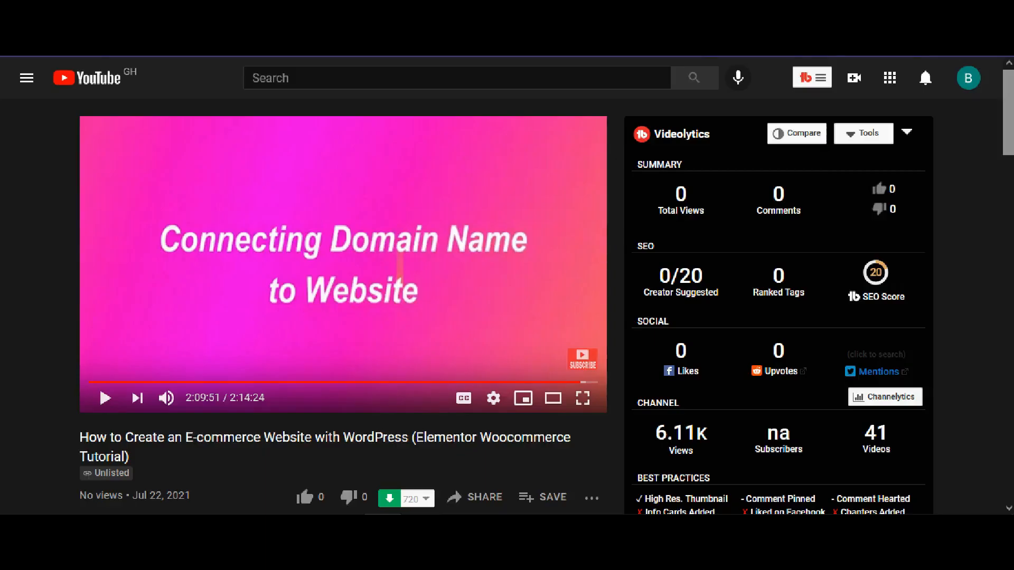
Scroll the Namecheap home page in the browser.
scroll(507, 306, "down", 3)
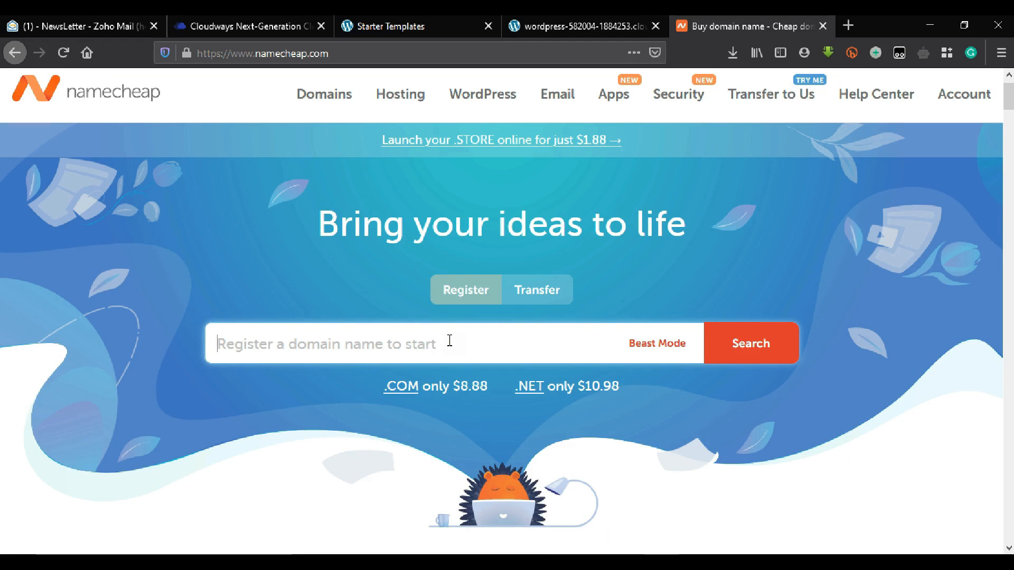
Sign in to Namecheap and open Advanced DNS for webdesignspotlight.xyz from the Domain List.
scroll(450, 341, "up", 1)
left_click(139, 82)
left_click(145, 128)
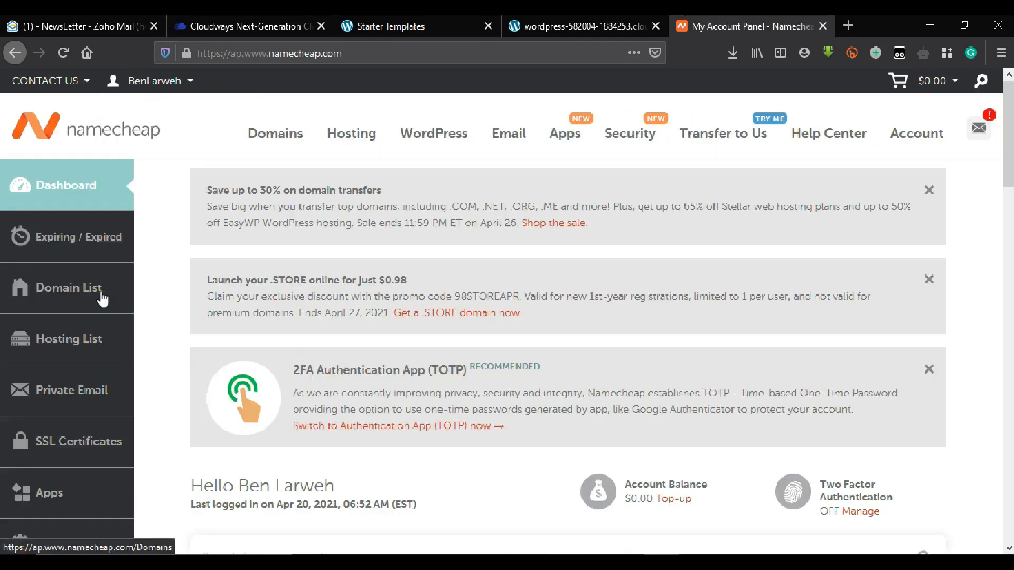
left_click(102, 299)
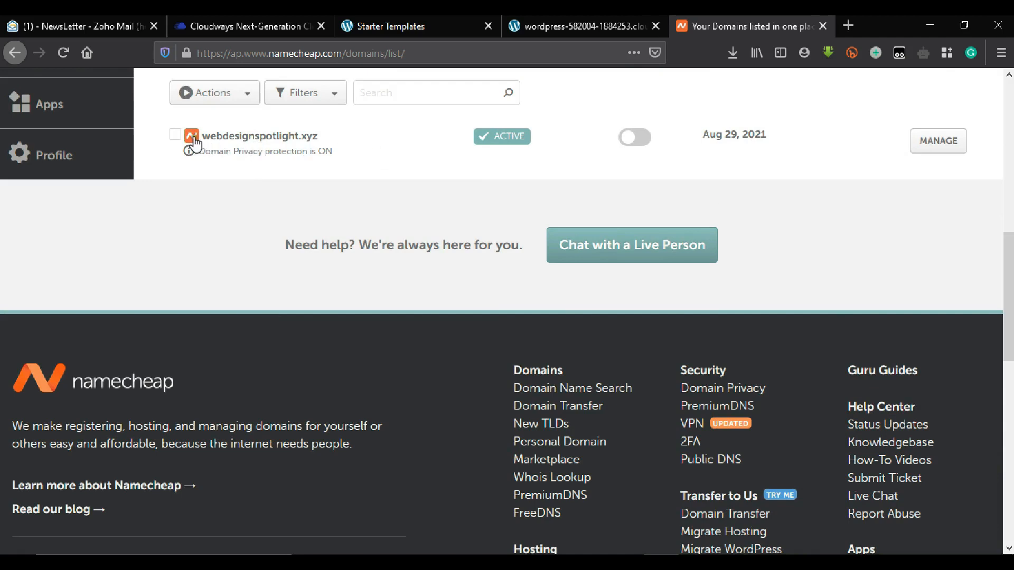
left_click(933, 151)
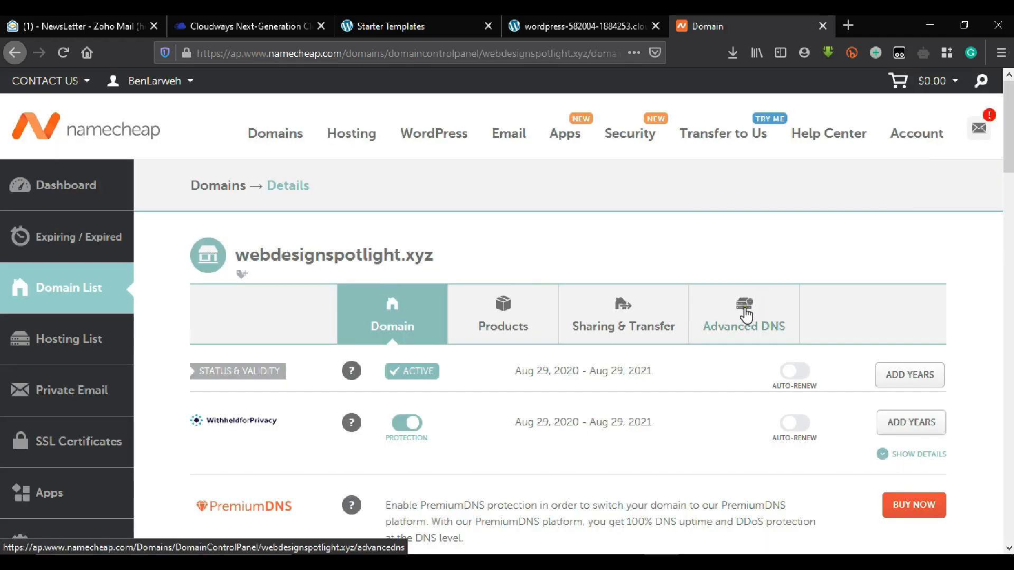
left_click(745, 315)
left_click_drag(1009, 165, 1009, 138)
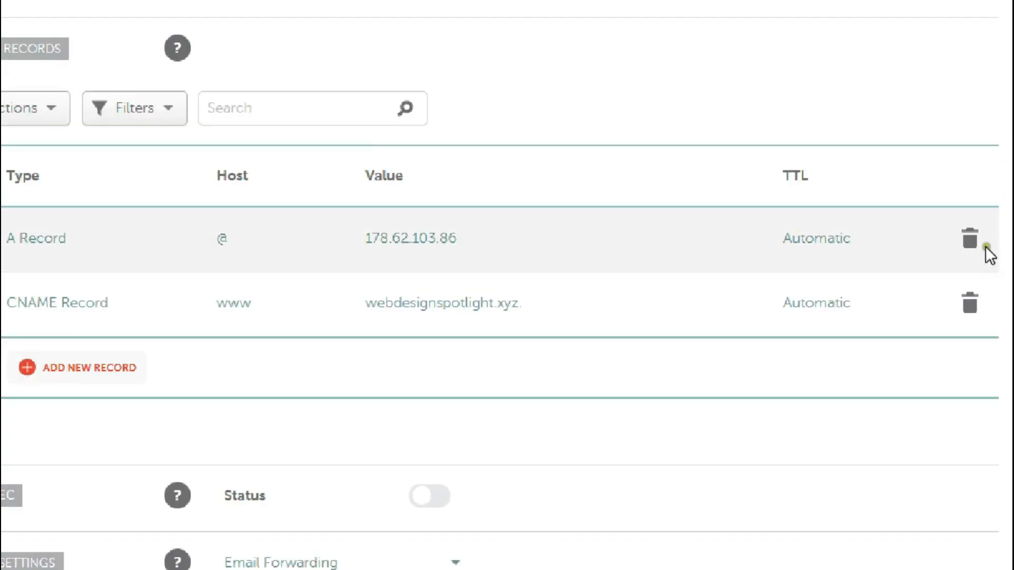
Delete the old A record and CNAME record from the domain's host records.
left_click(983, 245)
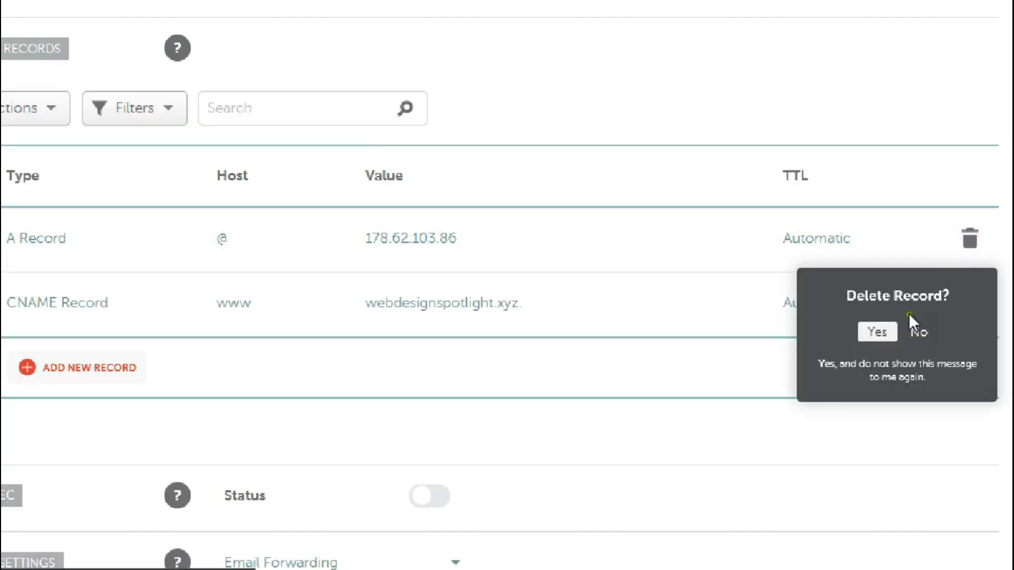
left_click(889, 332)
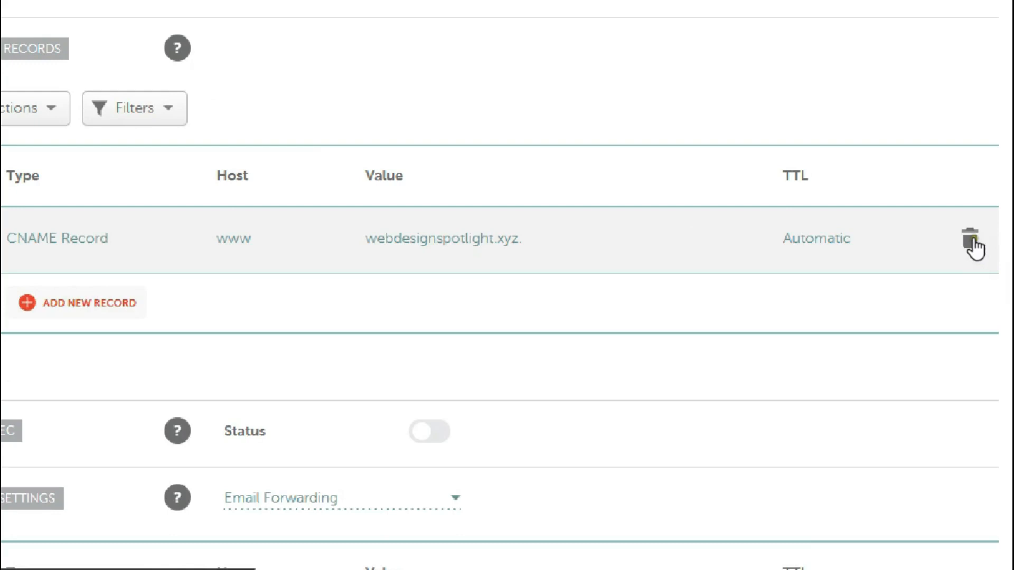
left_click(969, 244)
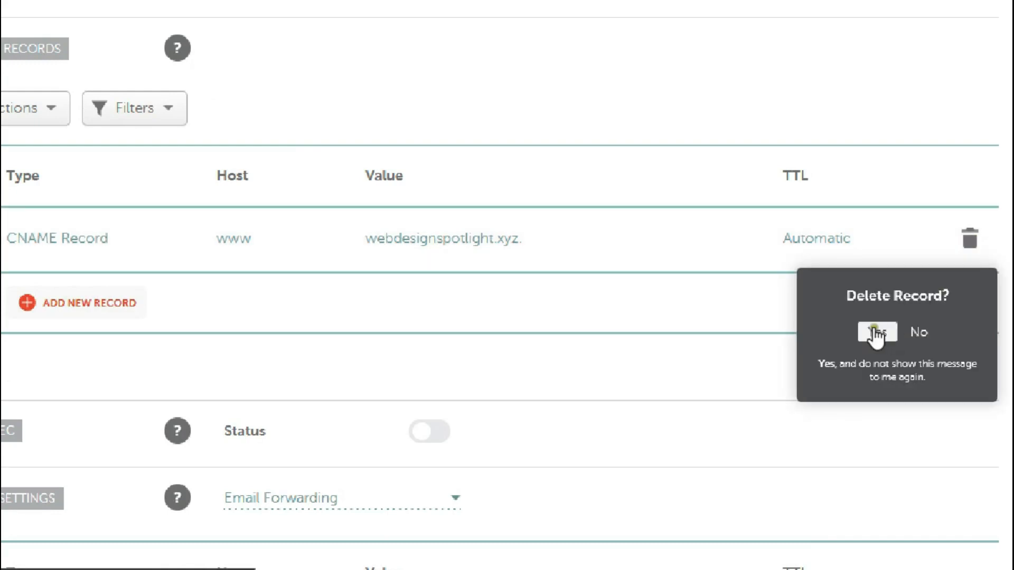
left_click(875, 331)
Add a new A Record with host @, leaving its IP value to fill from Cloudways.
left_click(106, 304)
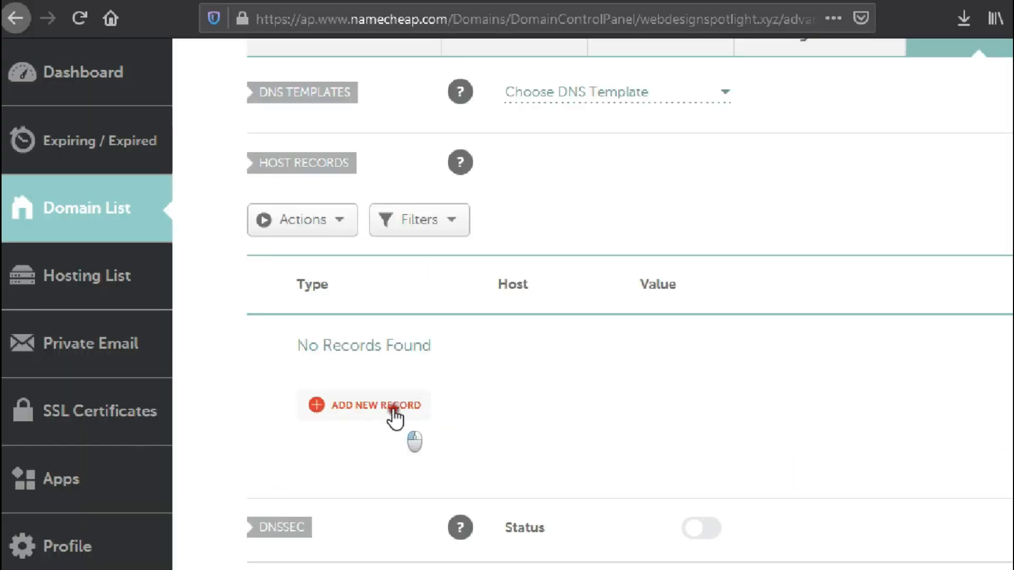
left_click(418, 322)
left_click(518, 289)
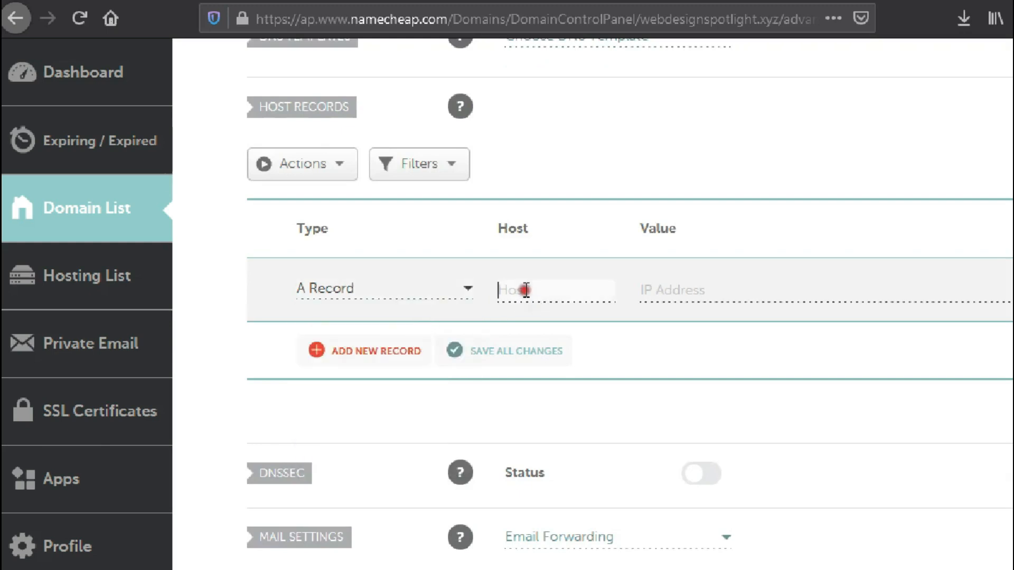
type("@")
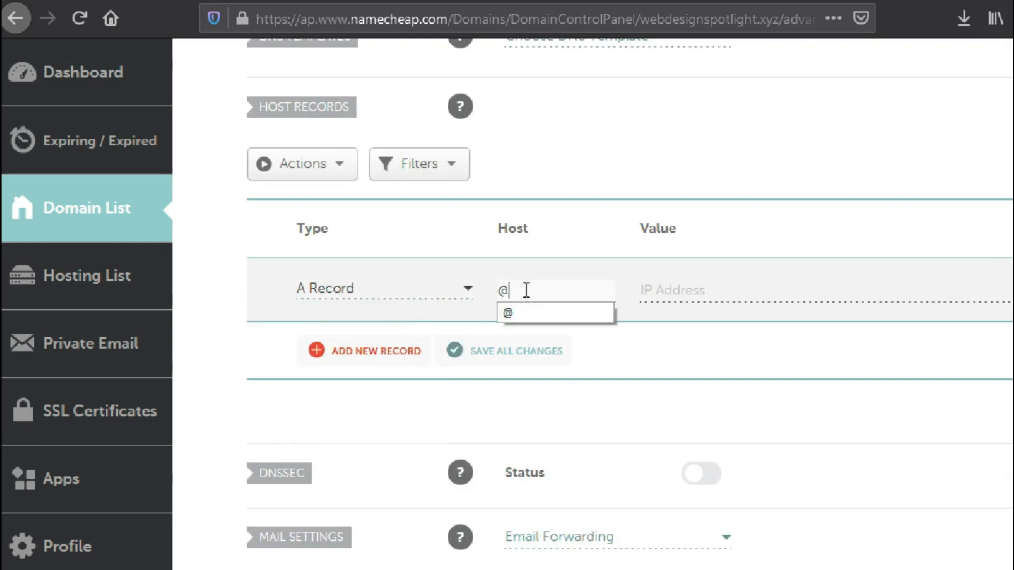
left_click(733, 286)
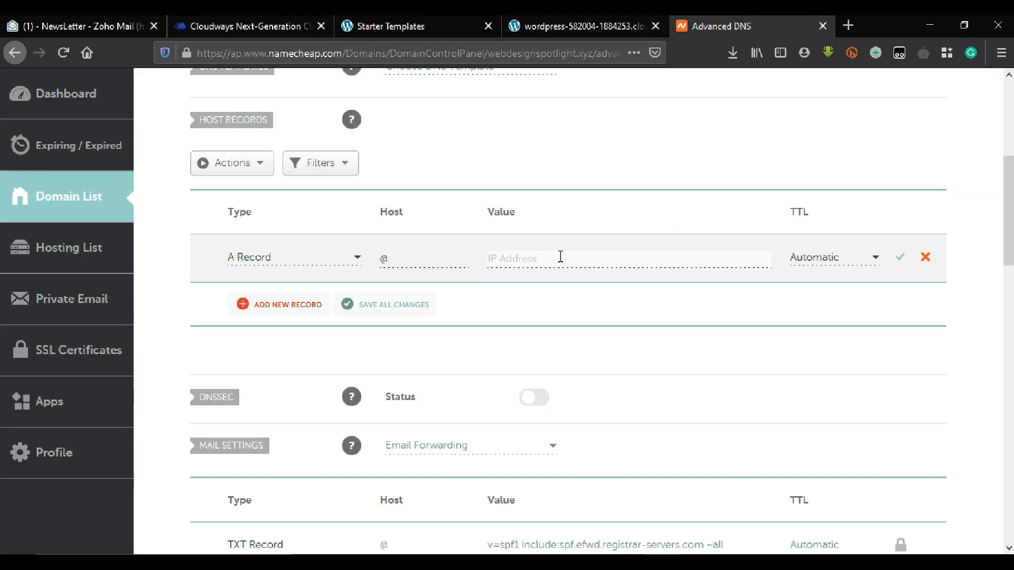
left_click(277, 21)
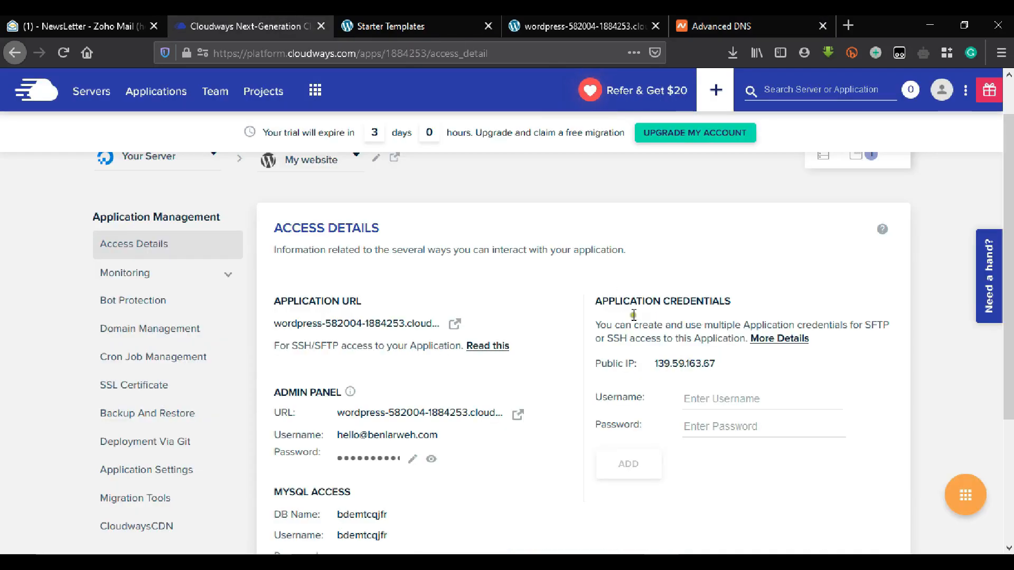
Copy the Cloudways server's public IP 139.59.163.67 and paste it as the A record value.
scroll(690, 364, "up", 2)
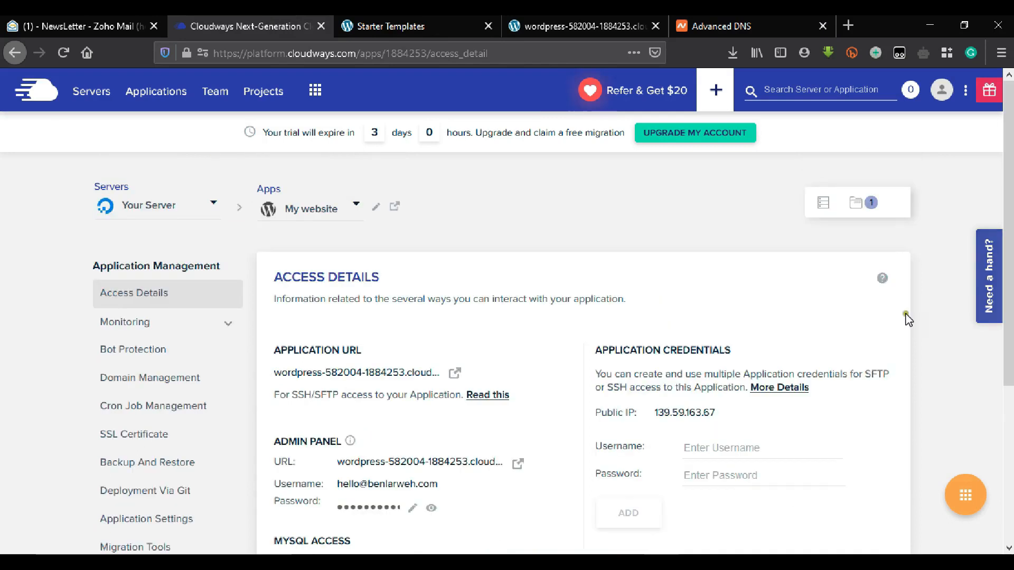
left_click(93, 96)
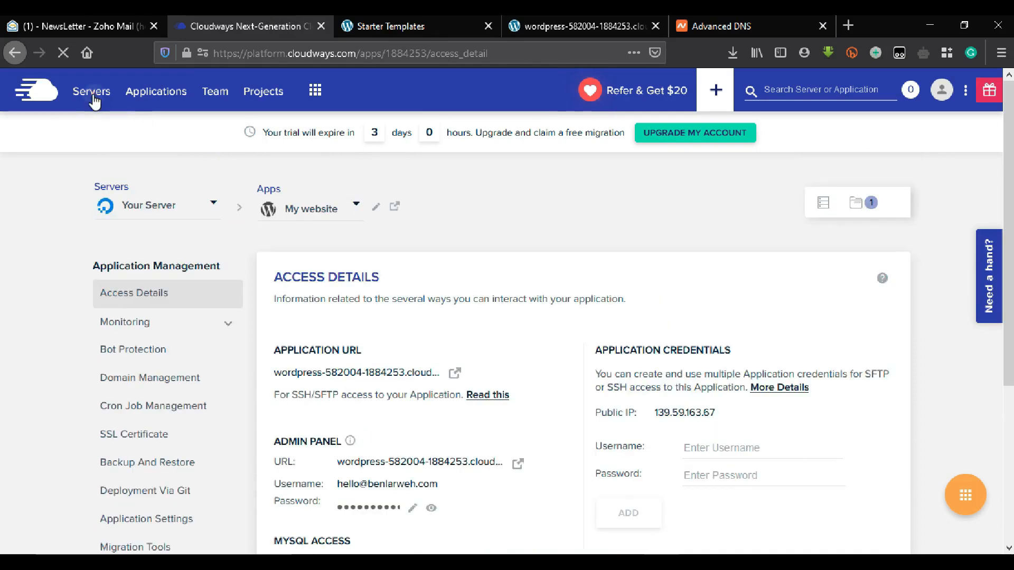
left_click(470, 306)
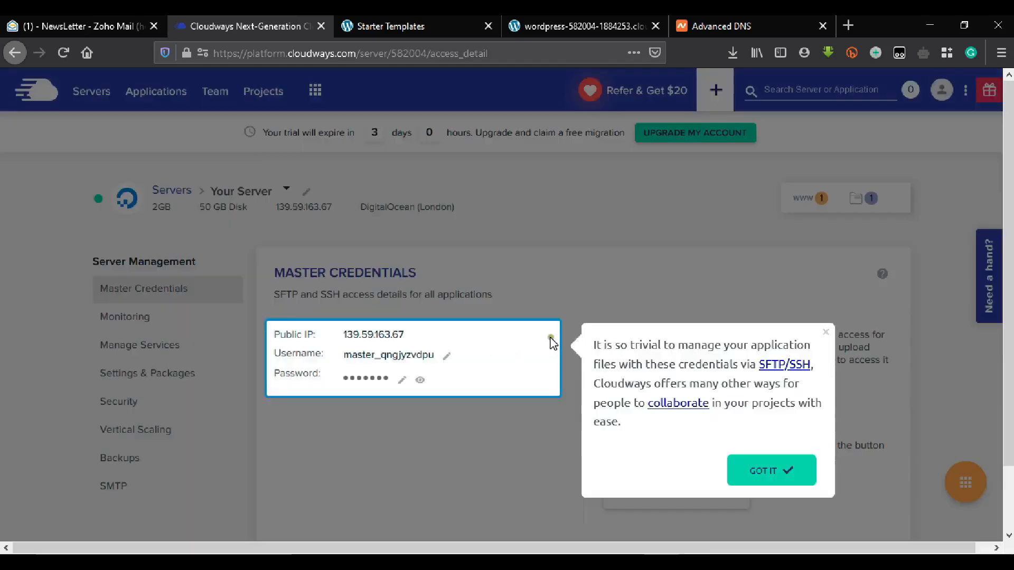
left_click(771, 469)
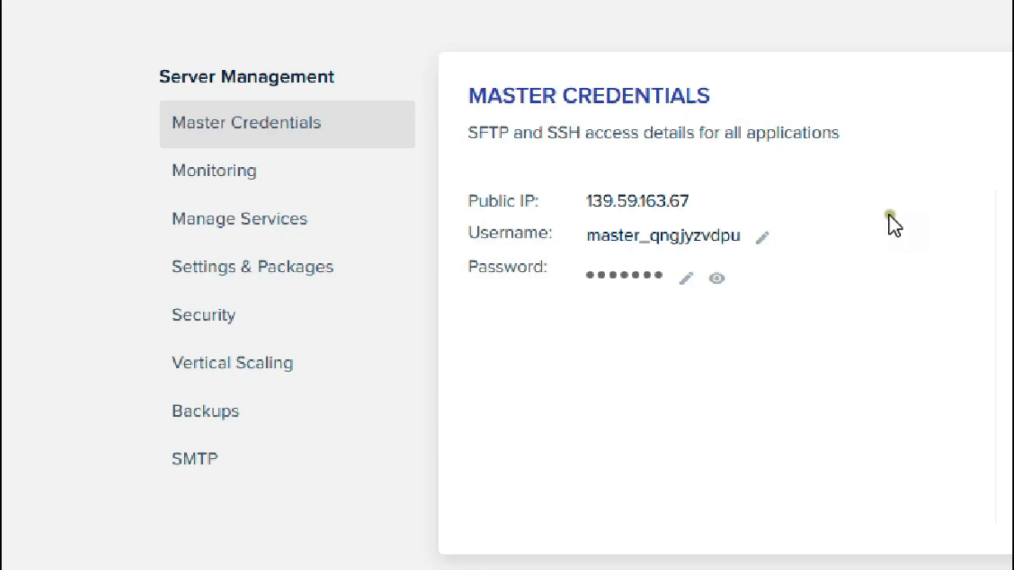
left_click(370, 334)
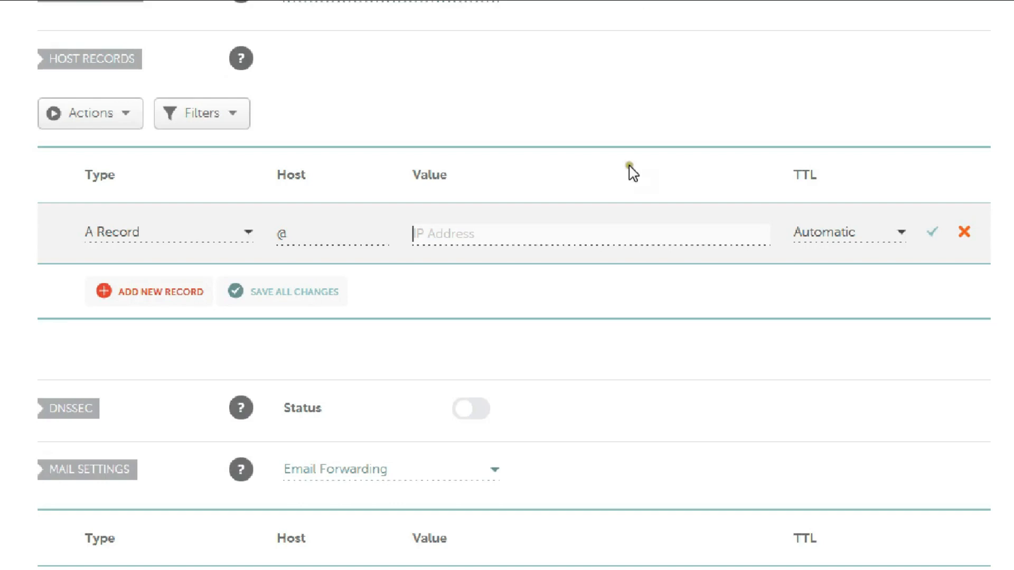
key("ctrl+v")
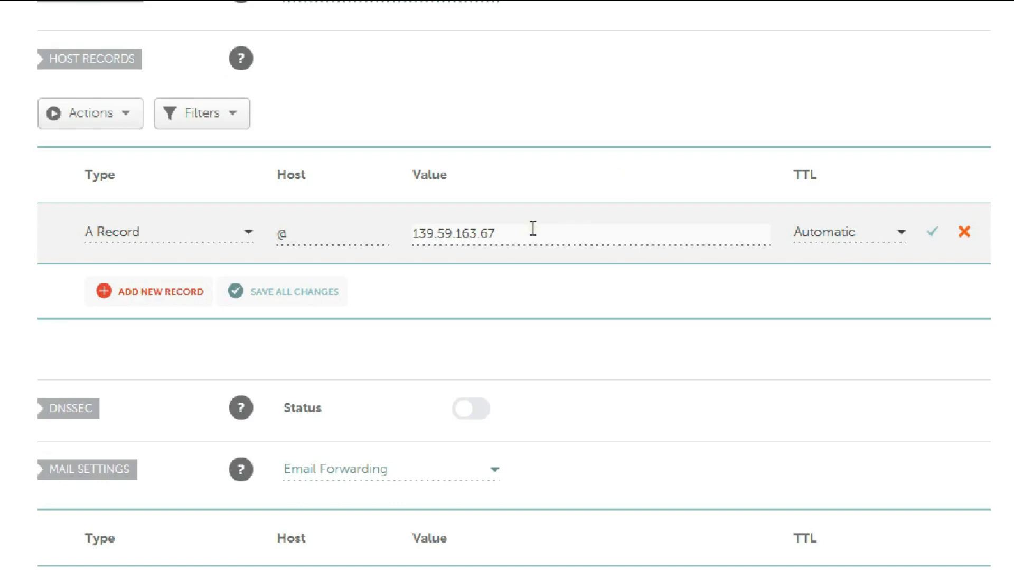
Save the @ A record, then add a CNAME record pointing www to webdesignspotlight.xyz.
left_click(932, 234)
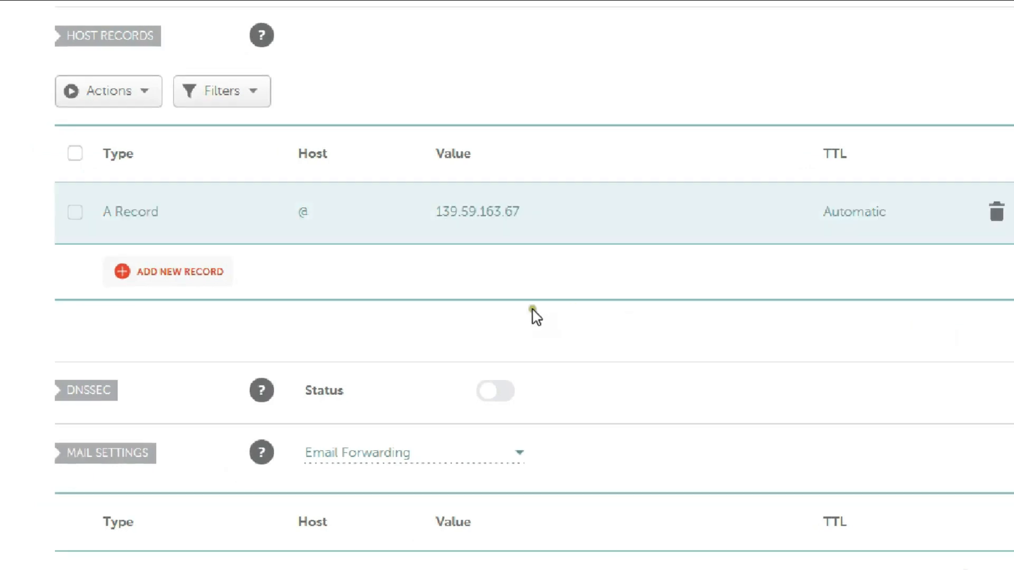
left_click(211, 273)
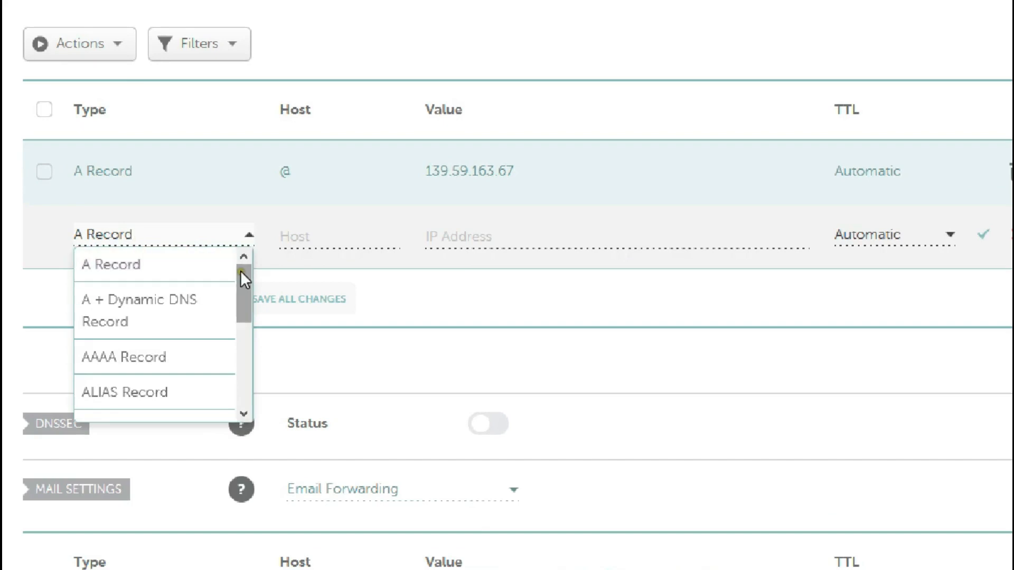
left_click_drag(240, 270, 240, 338)
left_click(172, 313)
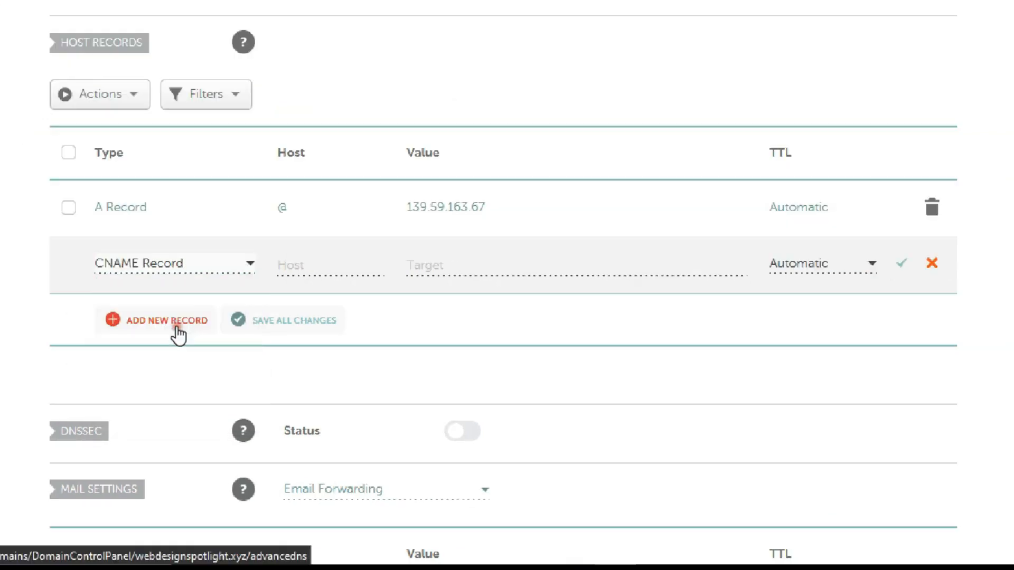
left_click(320, 266)
type("www")
left_click(447, 267)
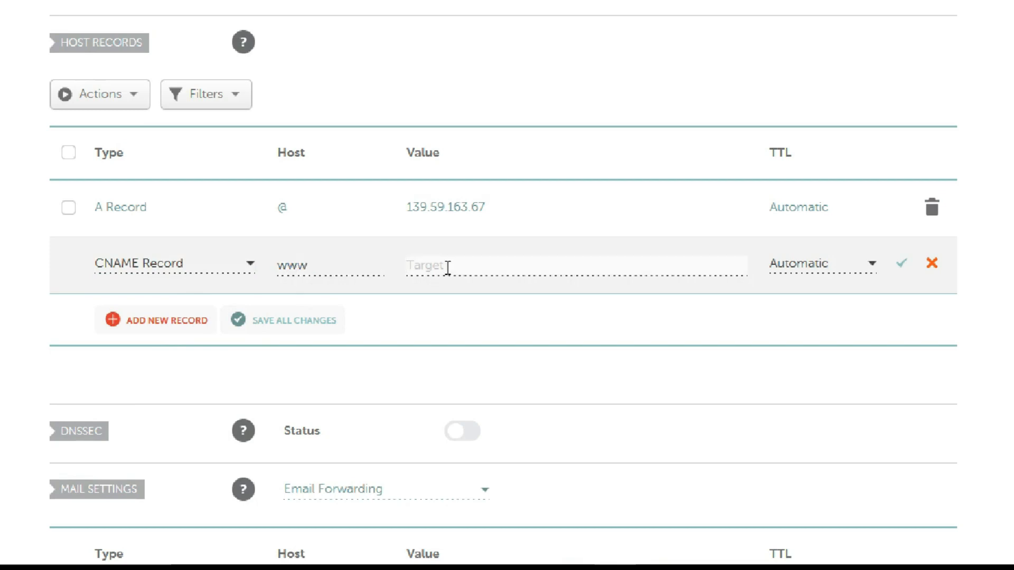
key("ctrl+v")
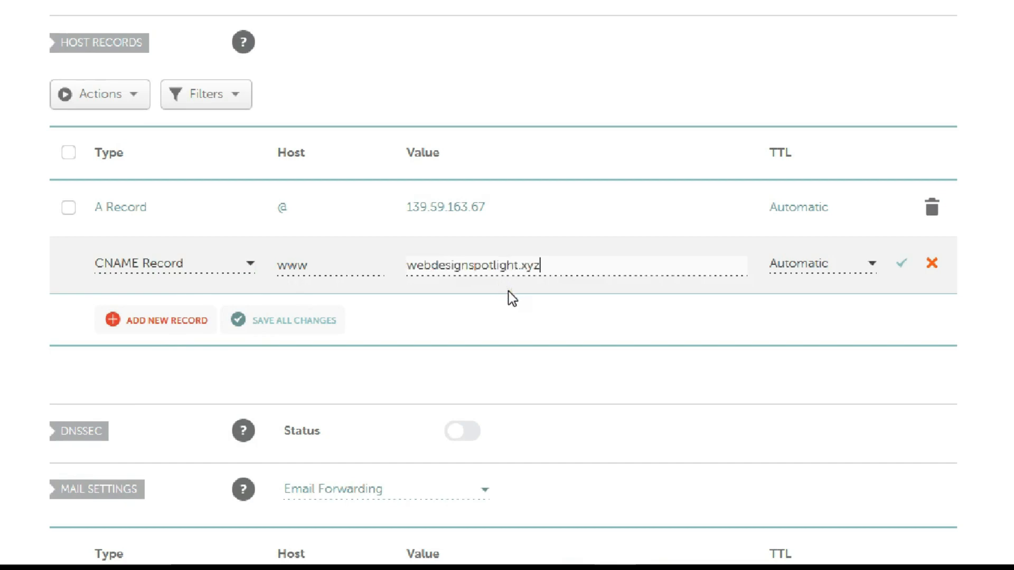
left_click(901, 265)
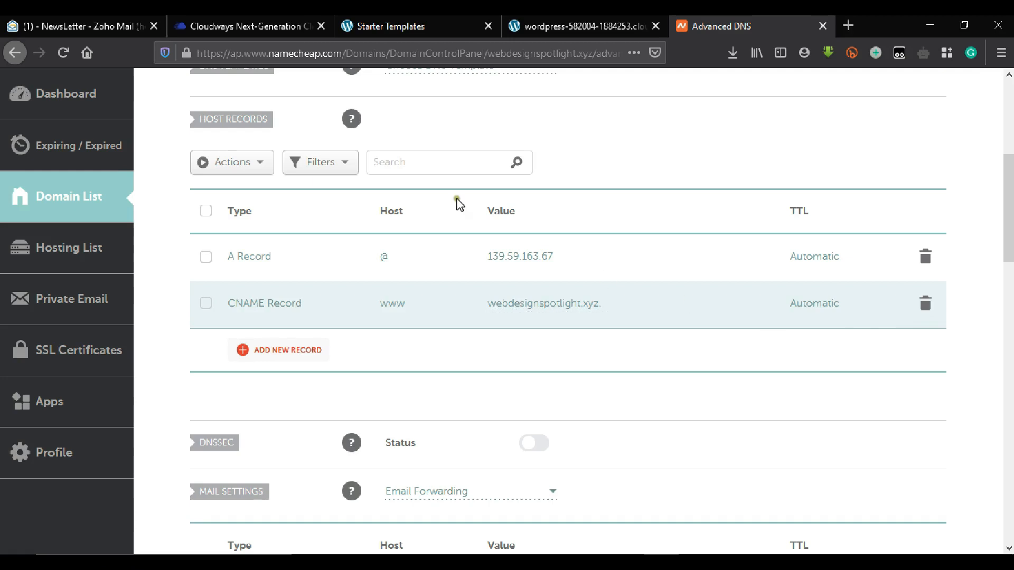
Set webdesignspotlight.xyz as the My website application's primary domain in Cloudways, then open a blank tab.
left_click(270, 17)
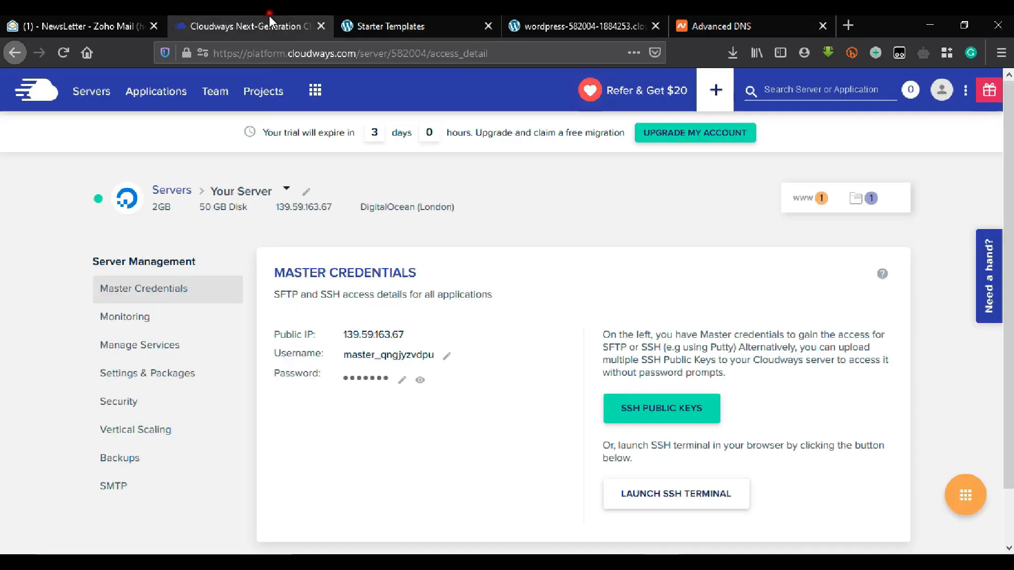
left_click(156, 94)
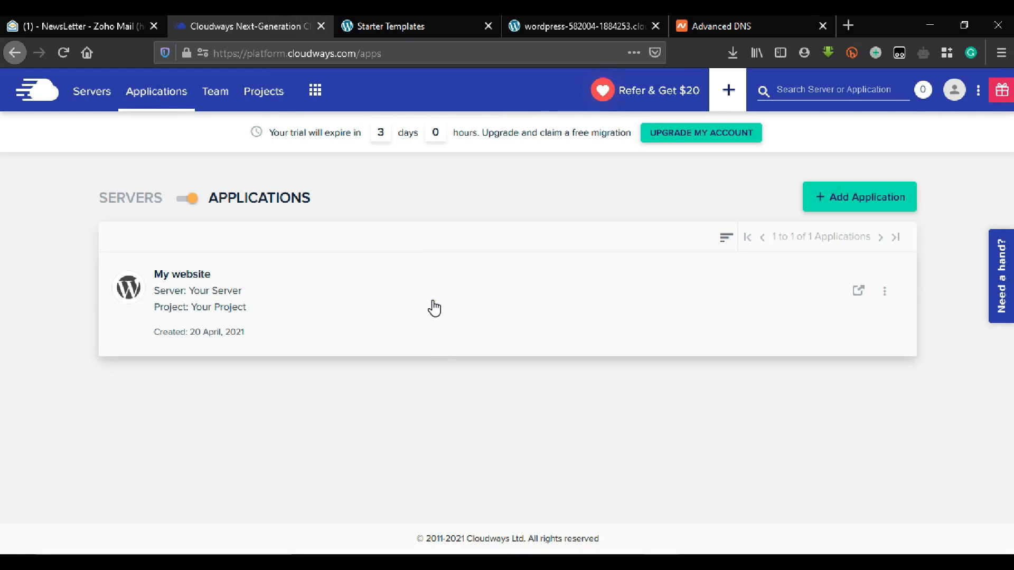
left_click(434, 308)
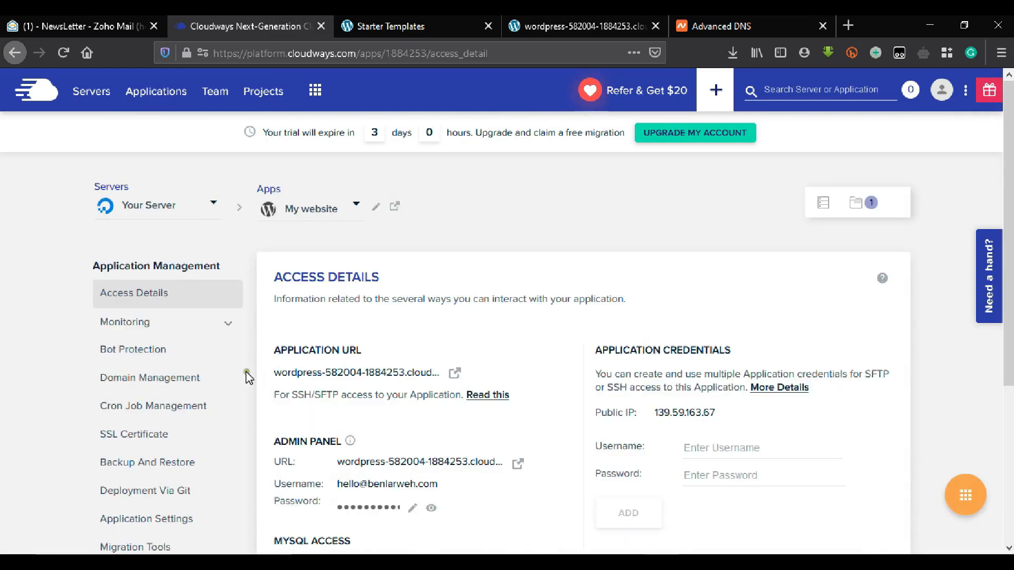
left_click(180, 381)
left_click(585, 330)
type("webdesignspotlight.xyz")
left_click(460, 399)
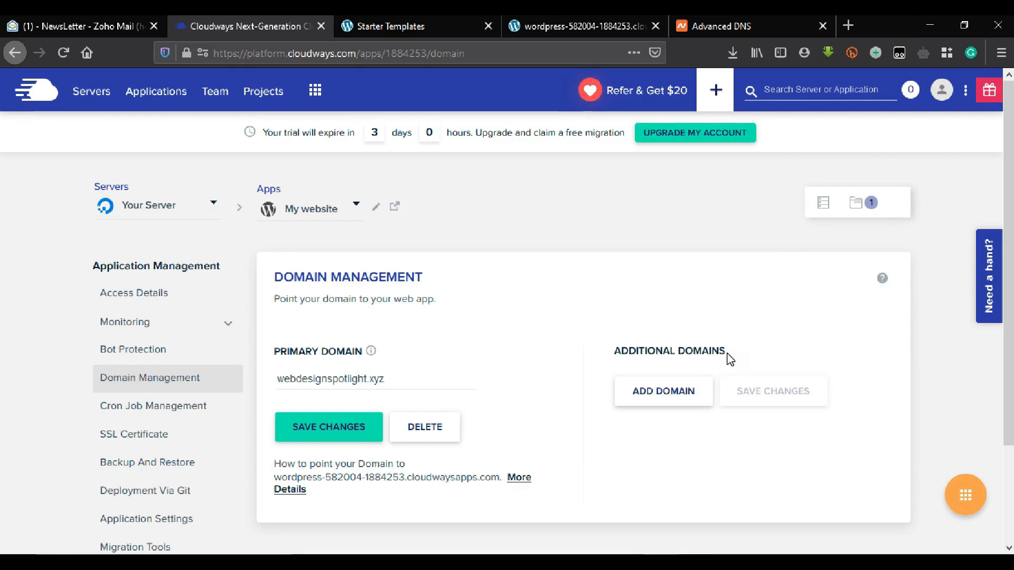
left_click(849, 17)
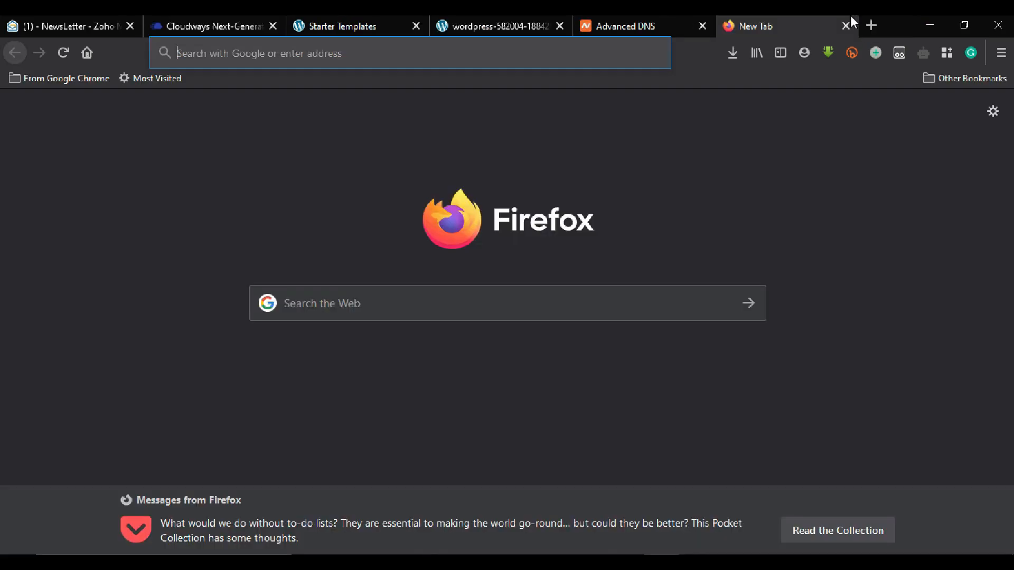
Load webdesignspotlight.xyz, check its not-secure connection info, then return to Cloudways Domain Management.
key("ctrl+v")
key("Return")
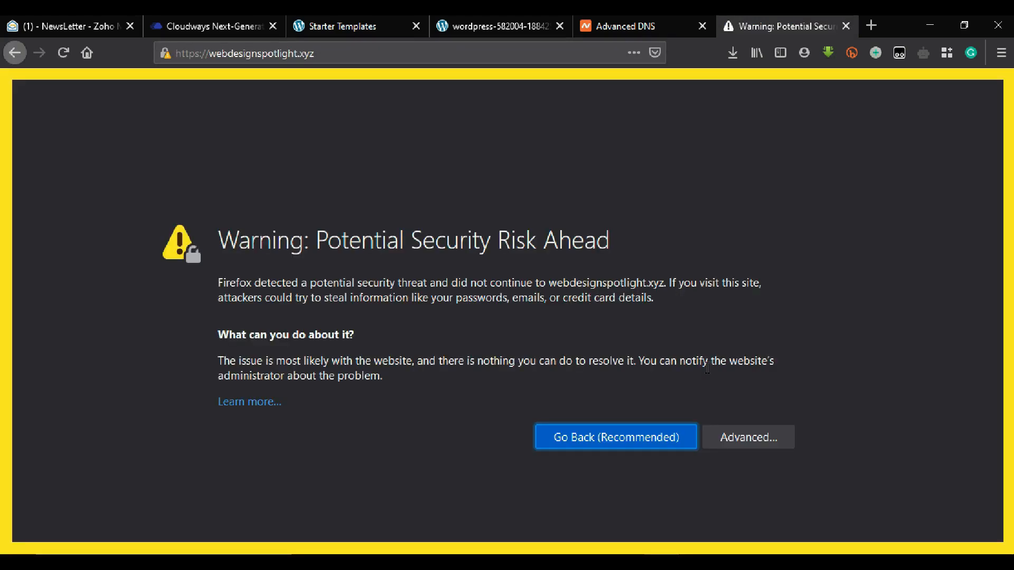
triple_click(1008, 377)
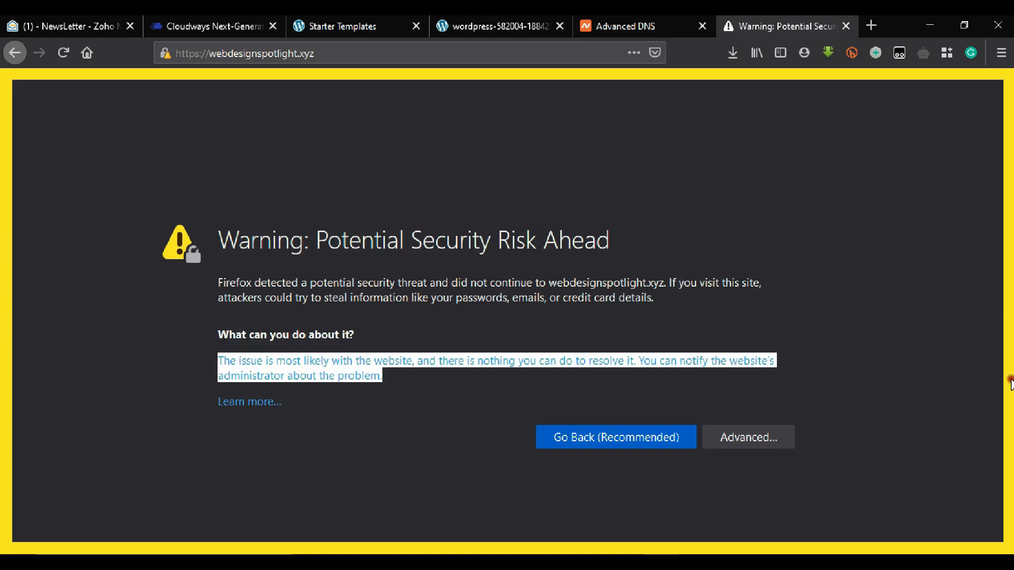
left_click(958, 339)
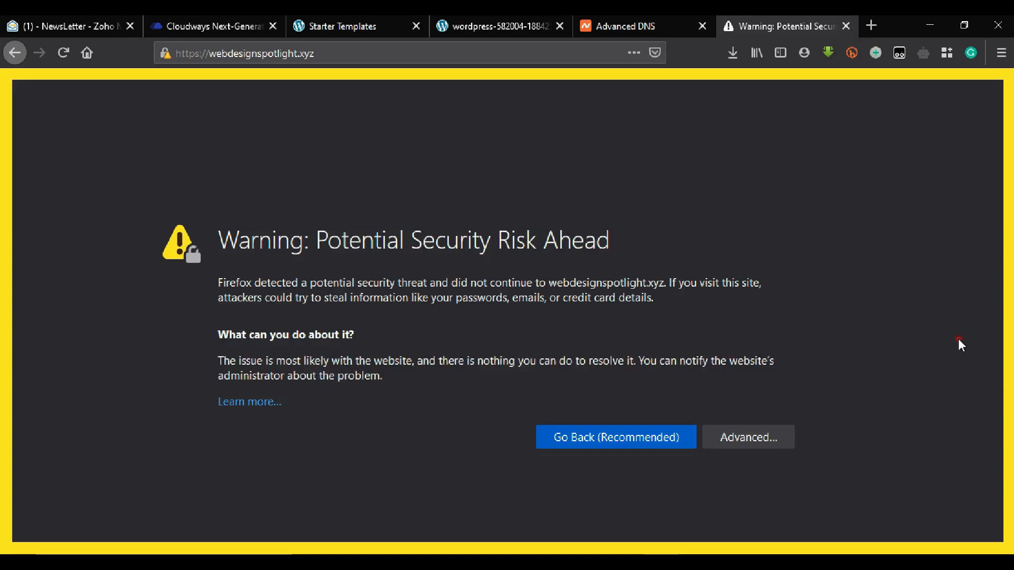
left_click(165, 55)
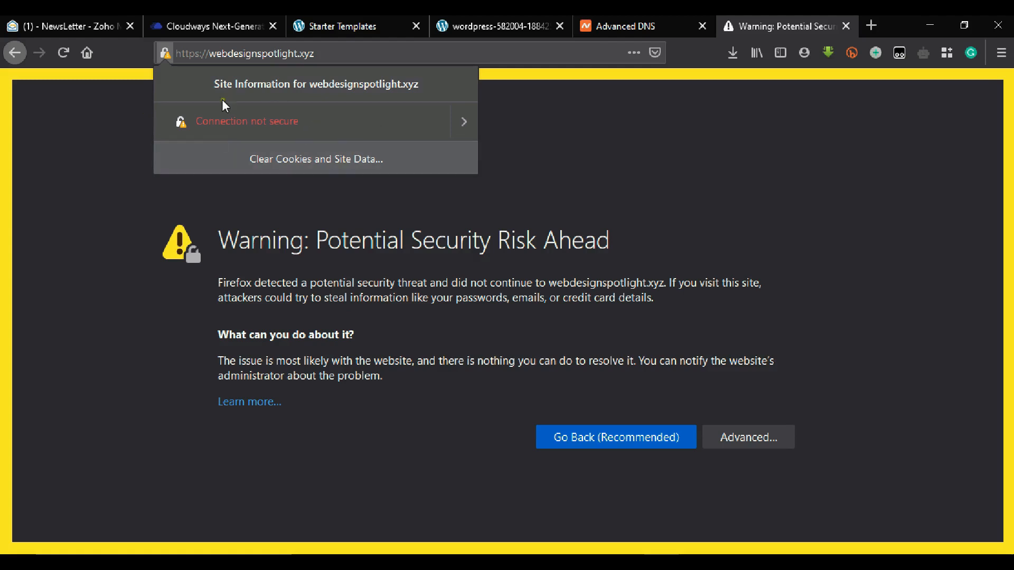
left_click(216, 19)
left_click_drag(1008, 195, 1008, 277)
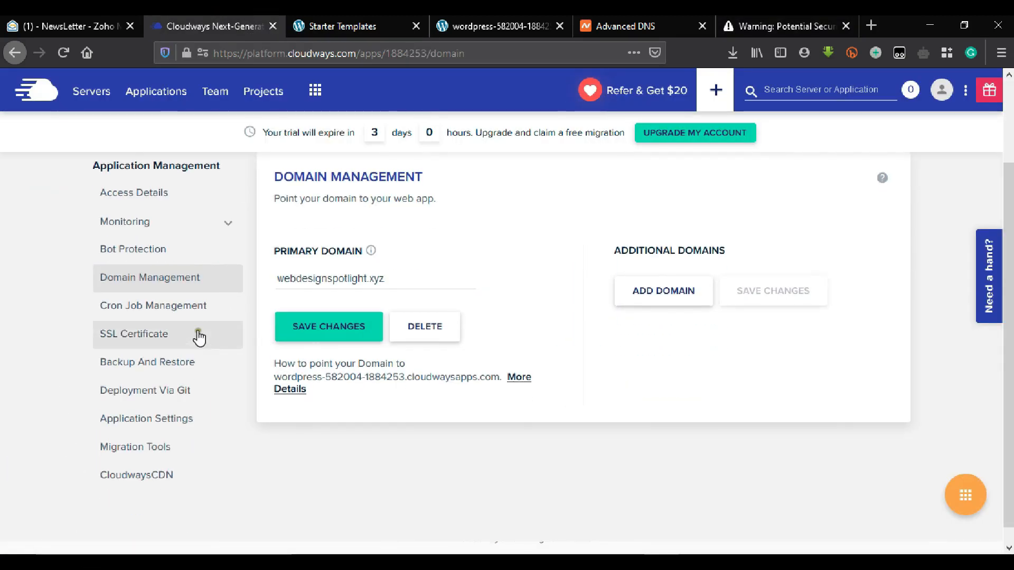
Install a Let's Encrypt certificate for webdesignspotlight.xyz using the store's contact e-mail.
left_click(199, 335)
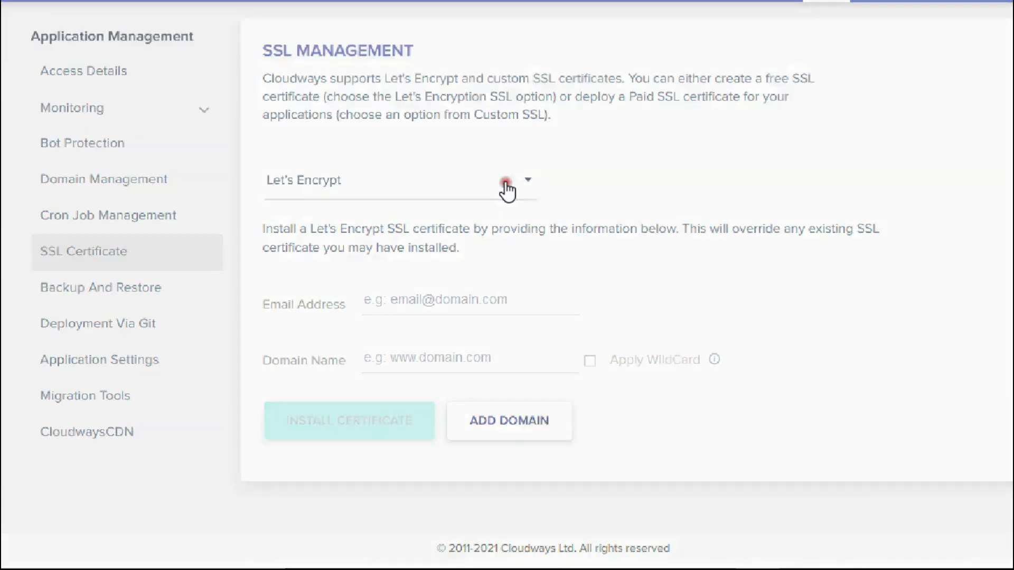
left_click(506, 190)
left_click(490, 183)
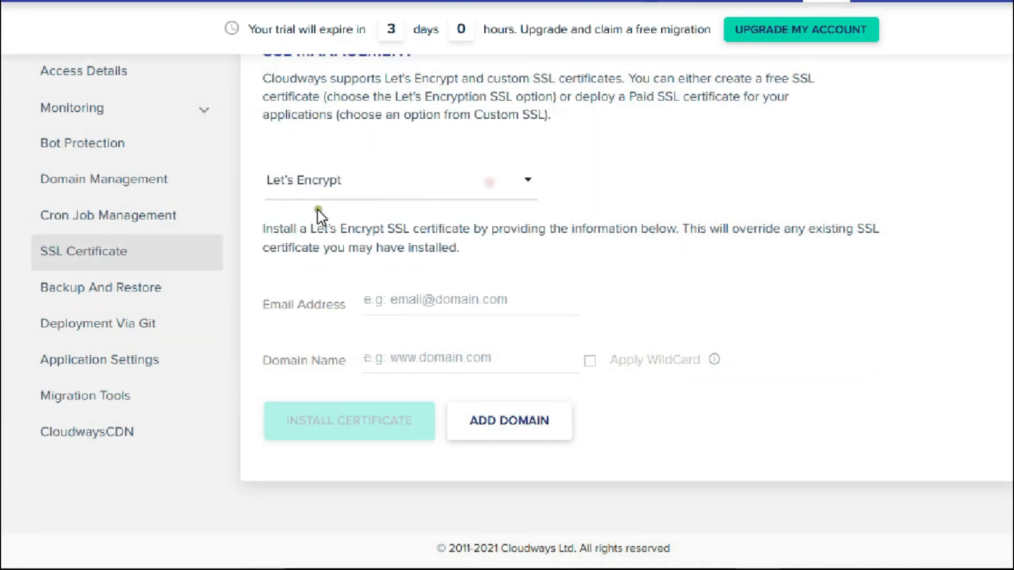
left_click(475, 309)
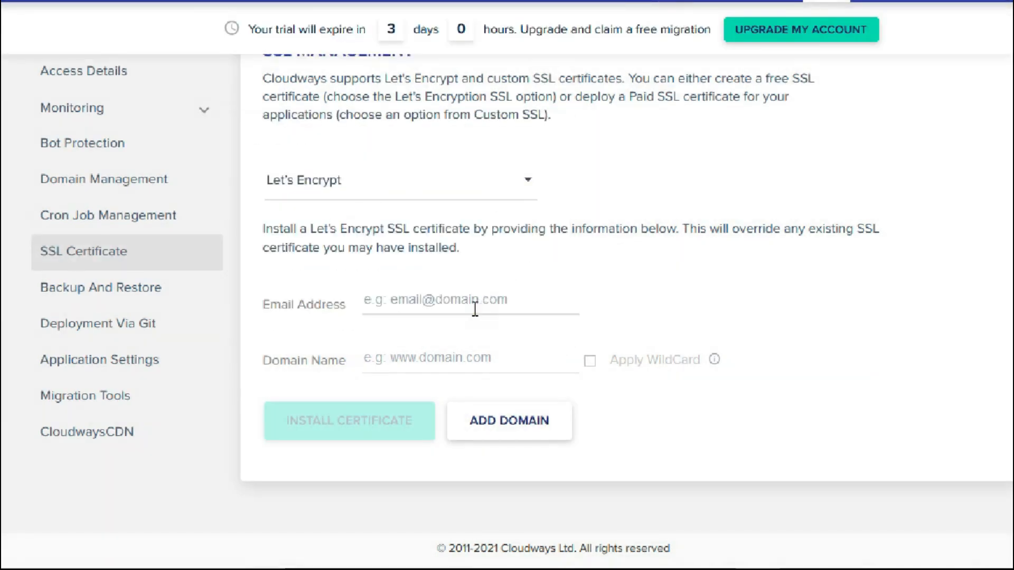
left_click(472, 346)
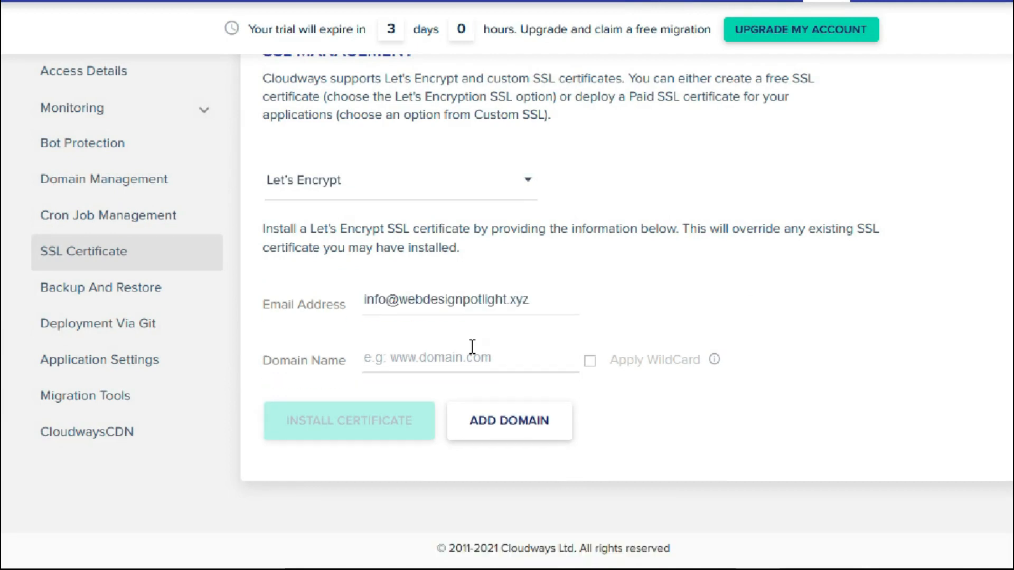
type("webdesignspotlight.xyz")
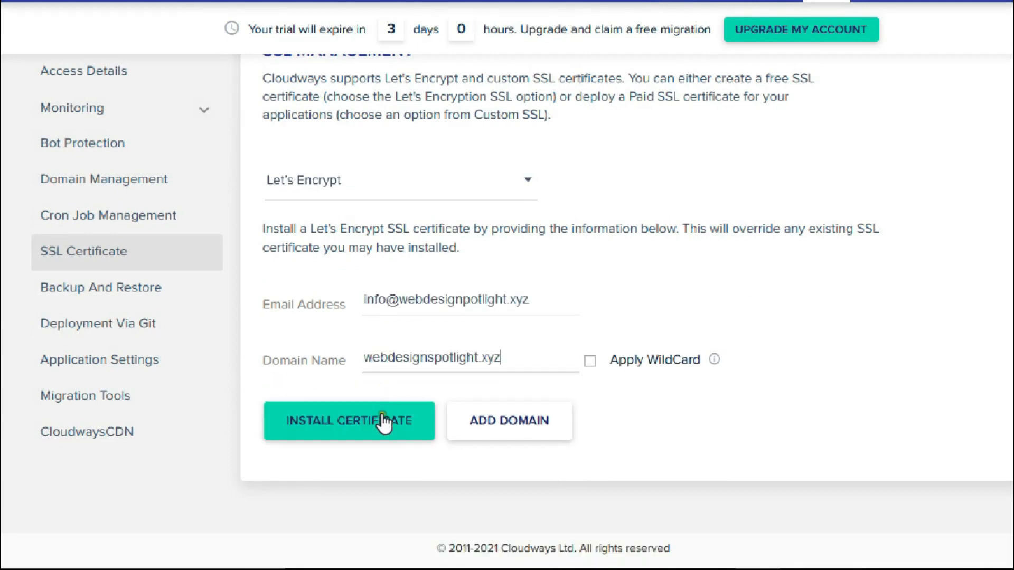
left_click(386, 427)
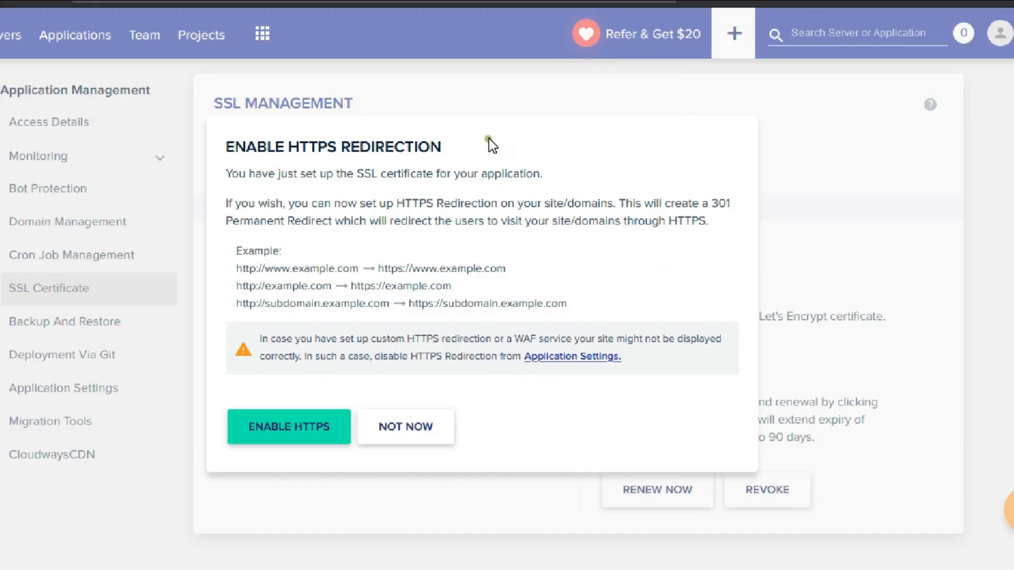
Enable HTTPS redirection and bring up the application's access details.
left_click(296, 438)
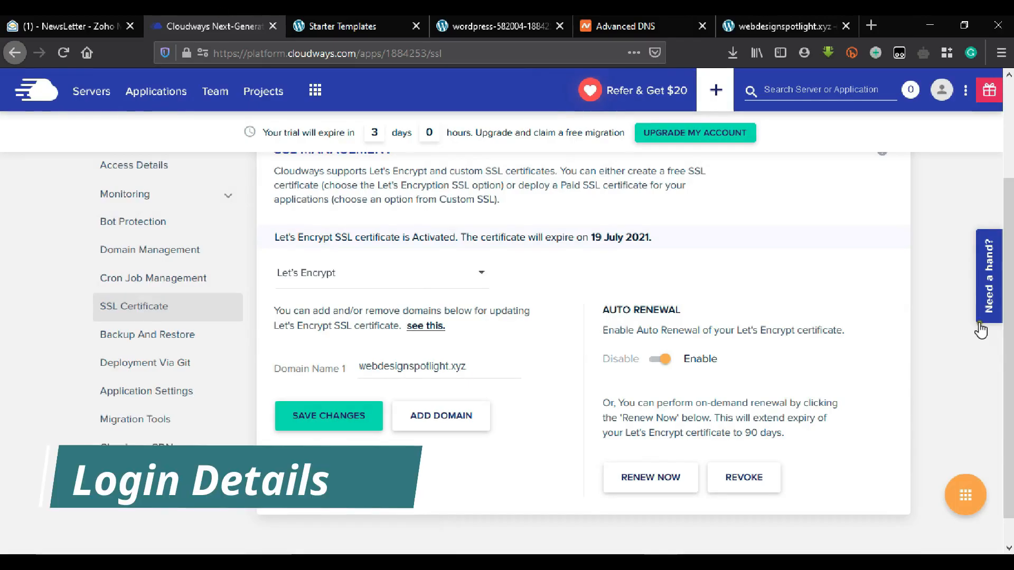
left_click_drag(1009, 323, 1009, 219)
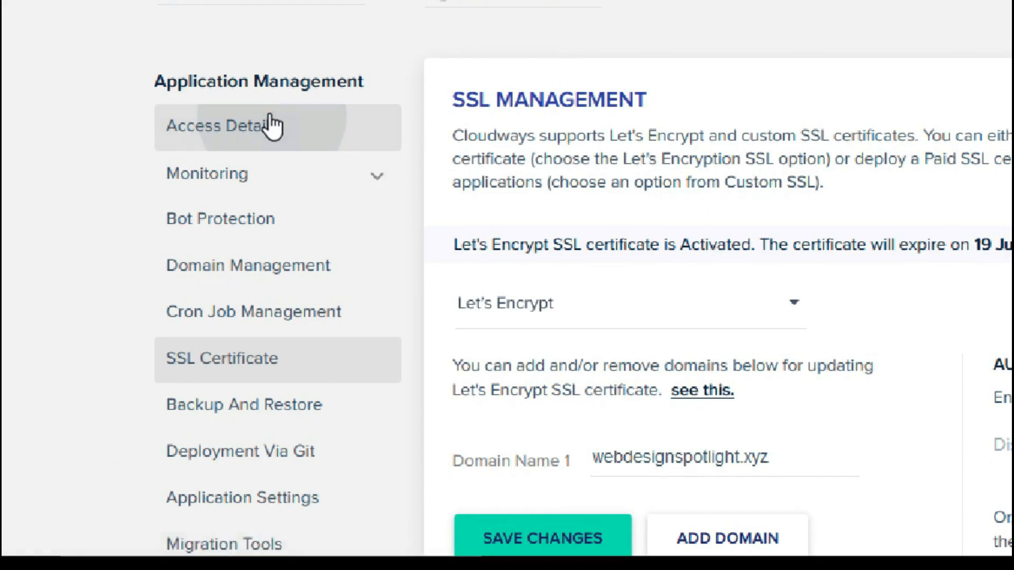
left_click(161, 293)
scroll(539, 248, "down", 3)
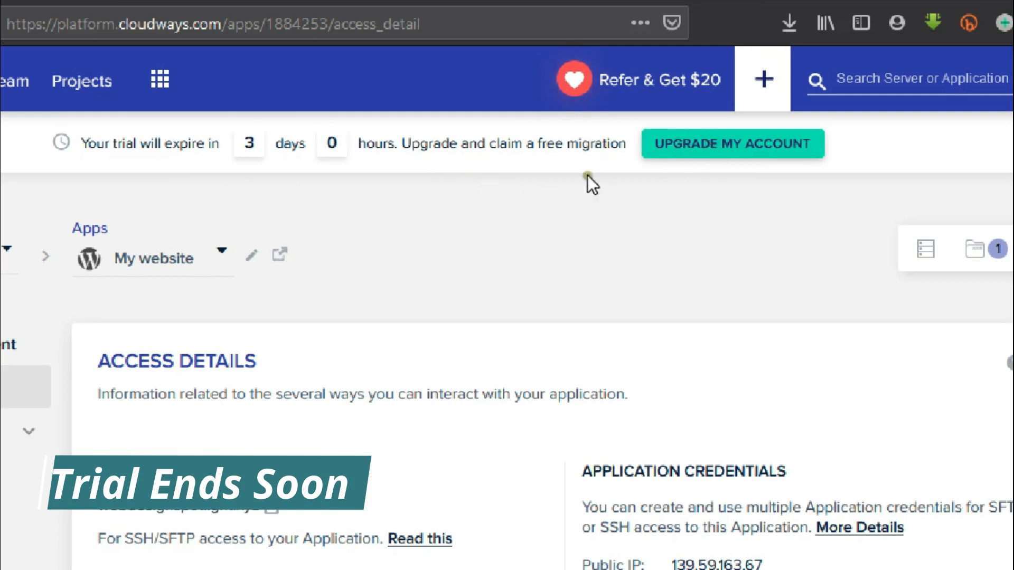
Start upgrading the Cloudways trial to a paid account and scroll through the billing form.
left_click(675, 143)
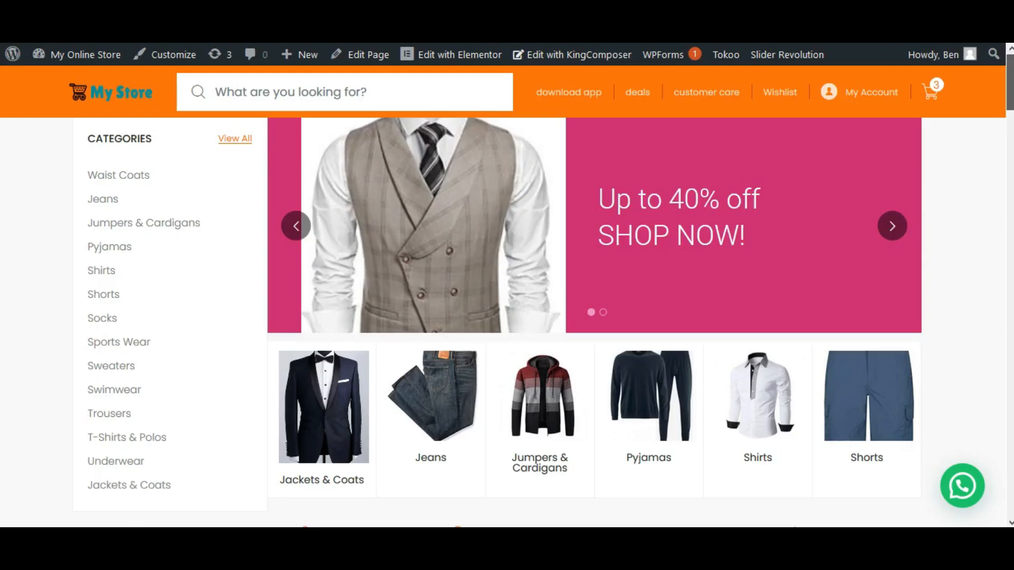
scroll(506, 285, "down", 6)
scroll(507, 285, "down", 2)
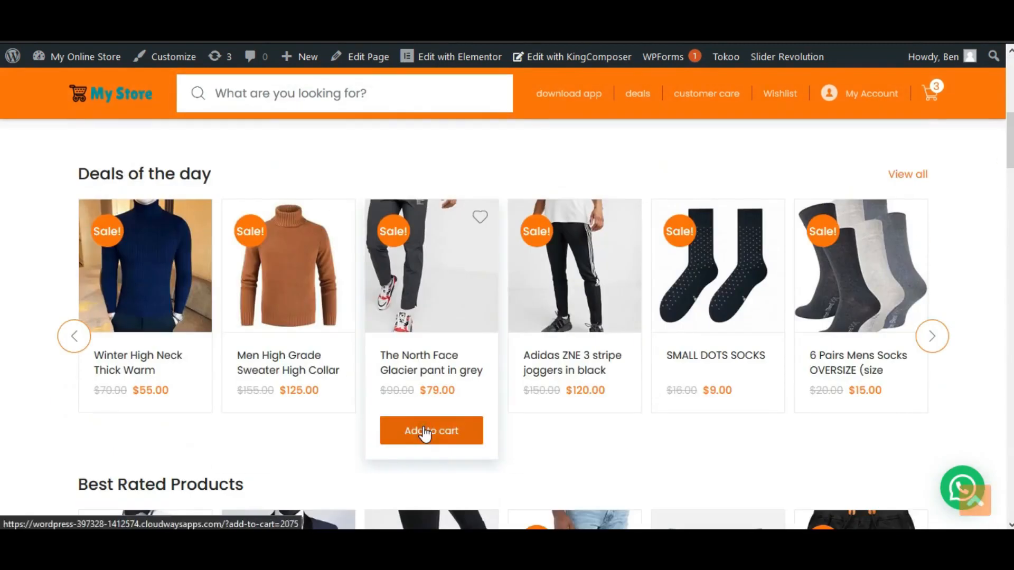
Add four pairs of the black Adidas ZNE 3 stripe joggers to the cart.
left_click(426, 432)
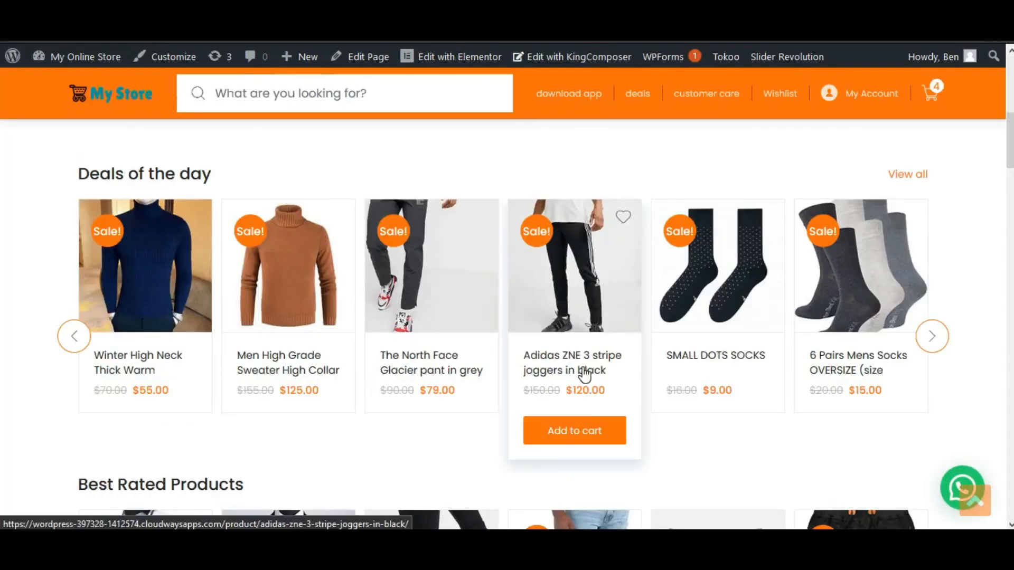
left_click(584, 374)
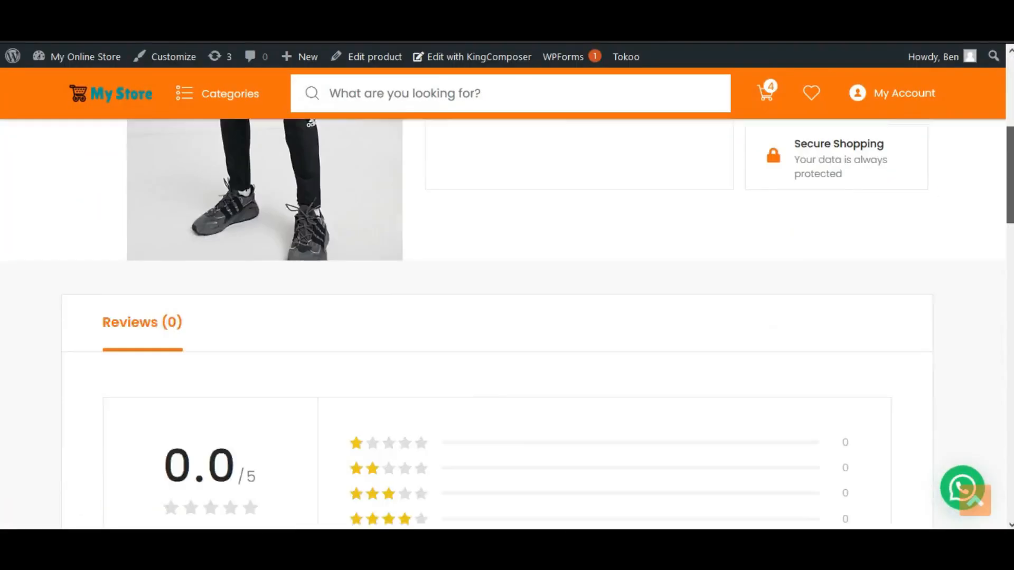
scroll(506, 317, "down", 4)
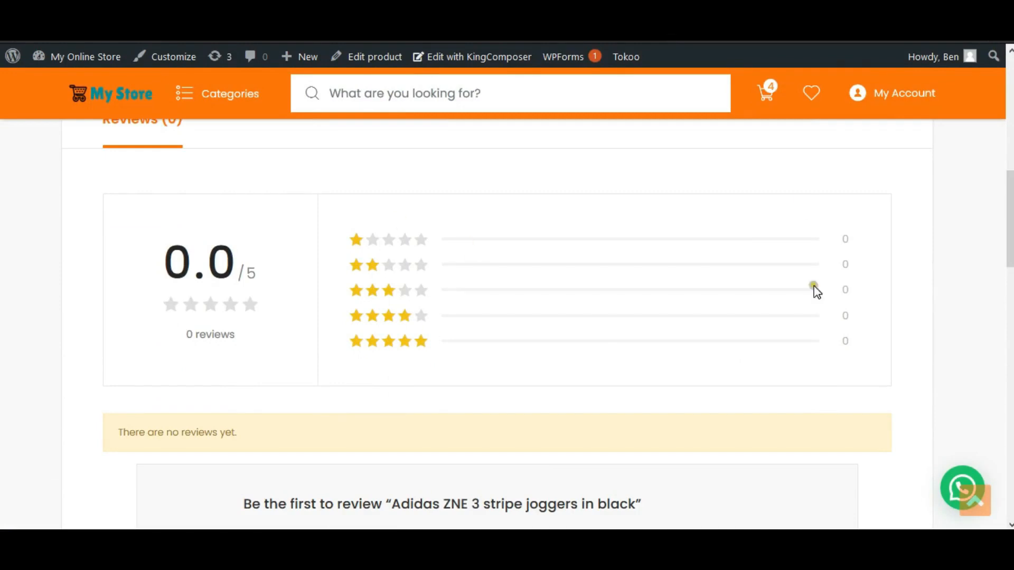
scroll(817, 292, "down", 4)
scroll(740, 333, "up", 10)
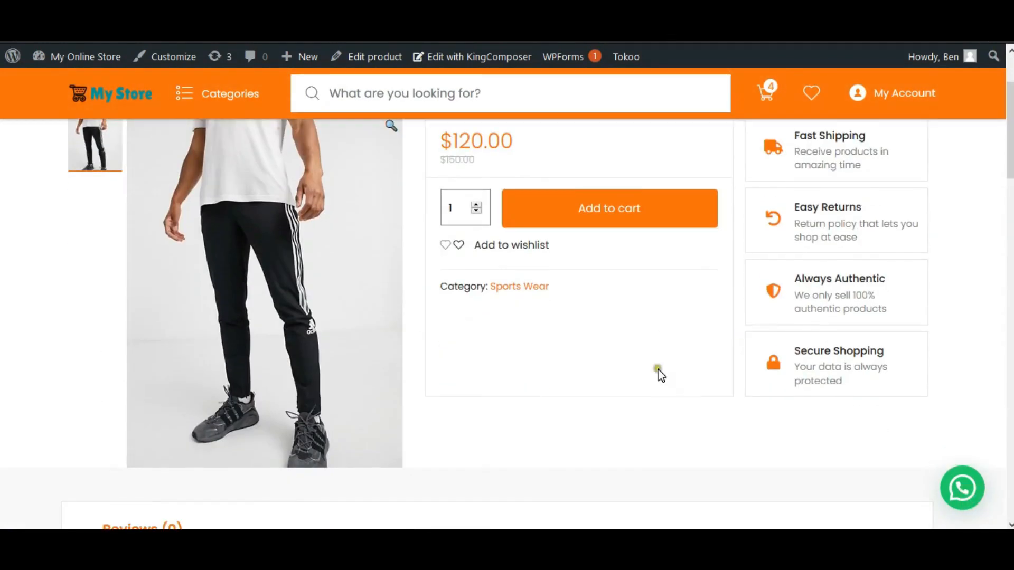
scroll(476, 319, "up", 2)
left_click(476, 319)
left_click(476, 319)
left_click(476, 318)
left_click(613, 330)
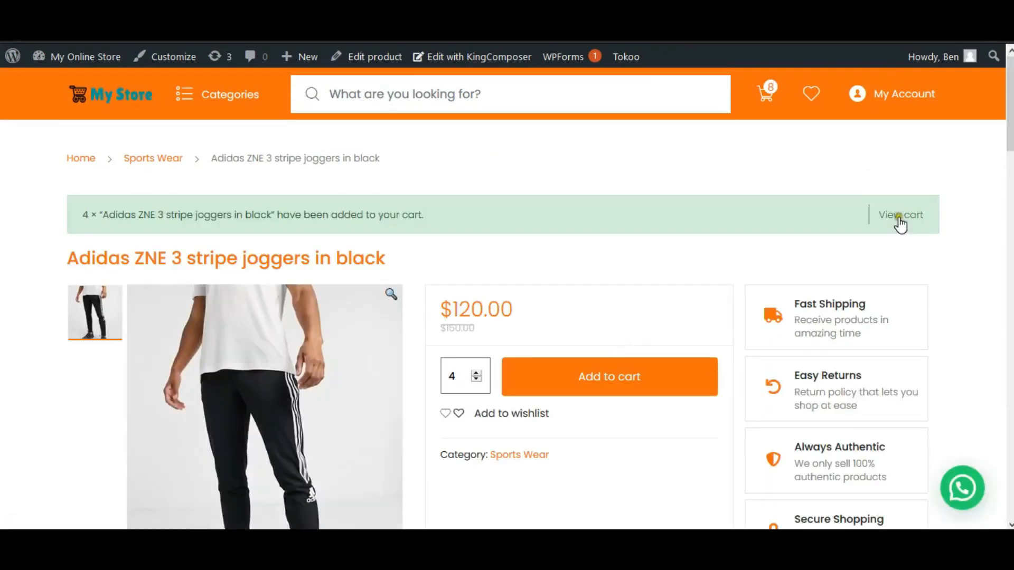
Review the cart and proceed to checkout, totalling $656.00 with free shipping.
left_click(896, 221)
scroll(871, 260, "down", 10)
scroll(871, 260, "down", 5)
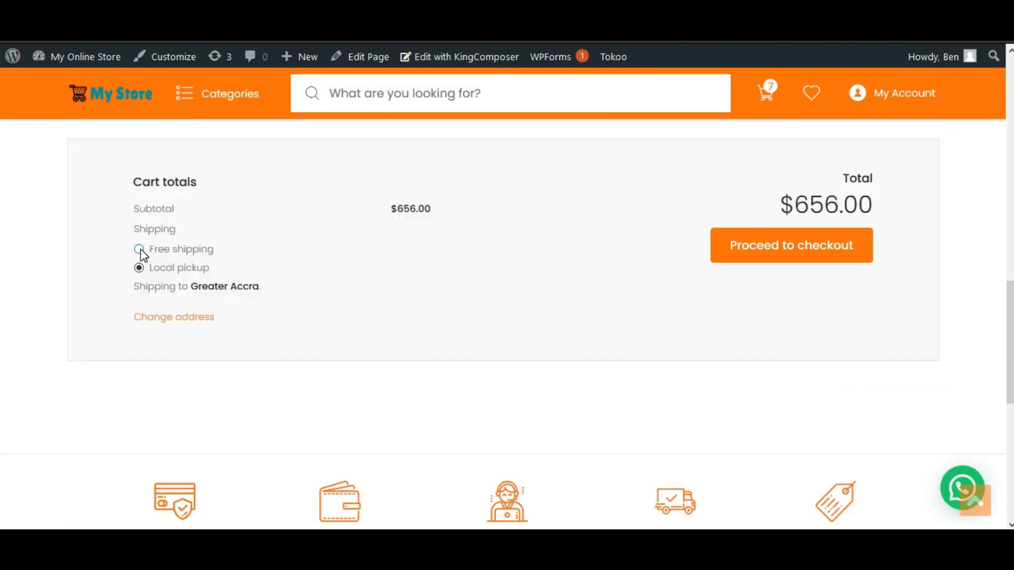
left_click(828, 288)
scroll(426, 310, "down", 20)
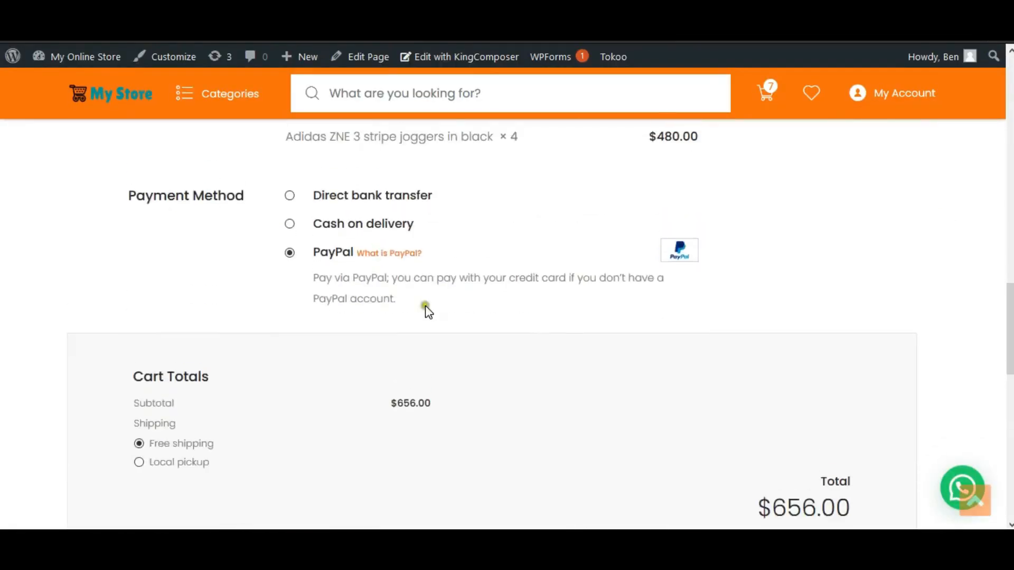